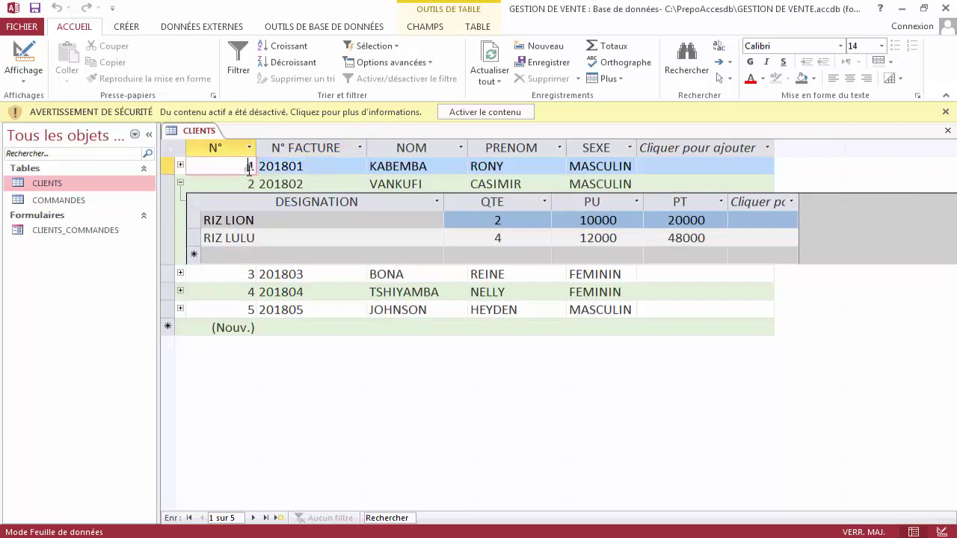
# Collapse client 2's order lines and open the CLIENTS_COMMANDES form showing invoice 201801 at the top.
pyautogui.click(180, 183)
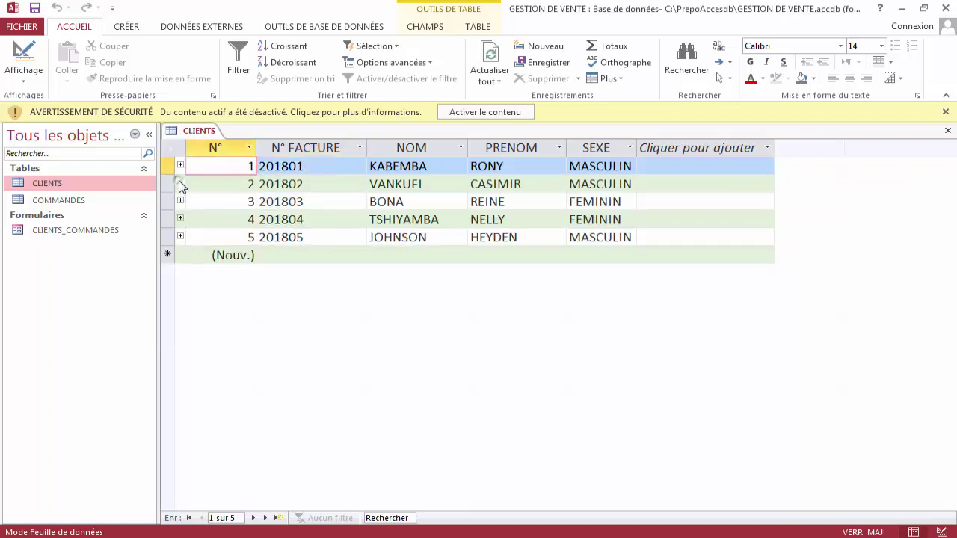
pyautogui.click(89, 233)
pyautogui.doubleClick(90, 233)
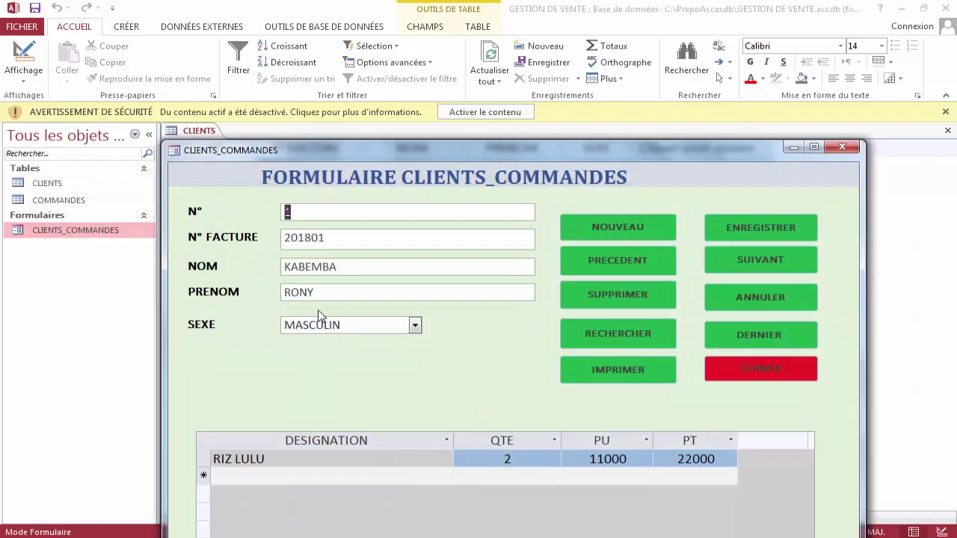
pyautogui.moveTo(444, 152); pyautogui.dragTo(418, 13)
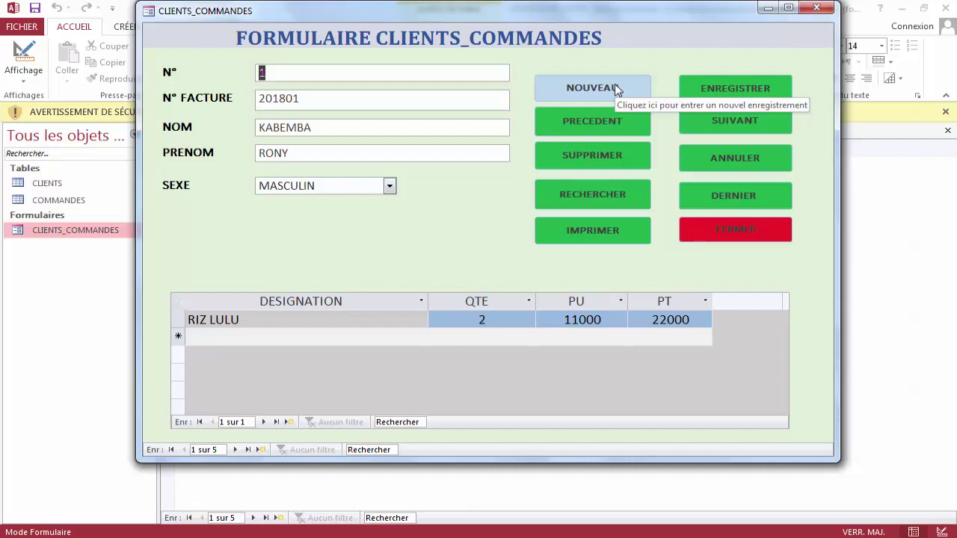
# Start a new client record with invoice number 201809.
pyautogui.click(614, 87)
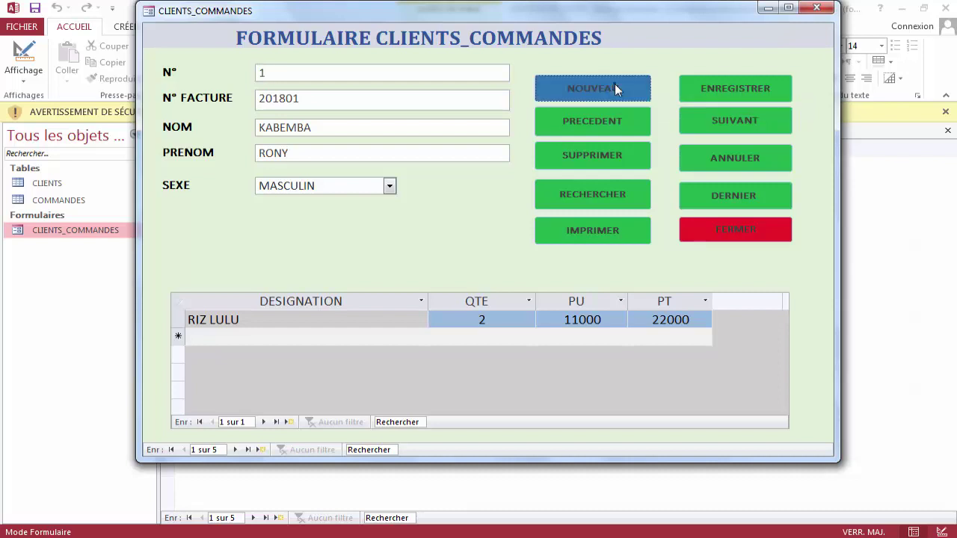
pyautogui.click(341, 103)
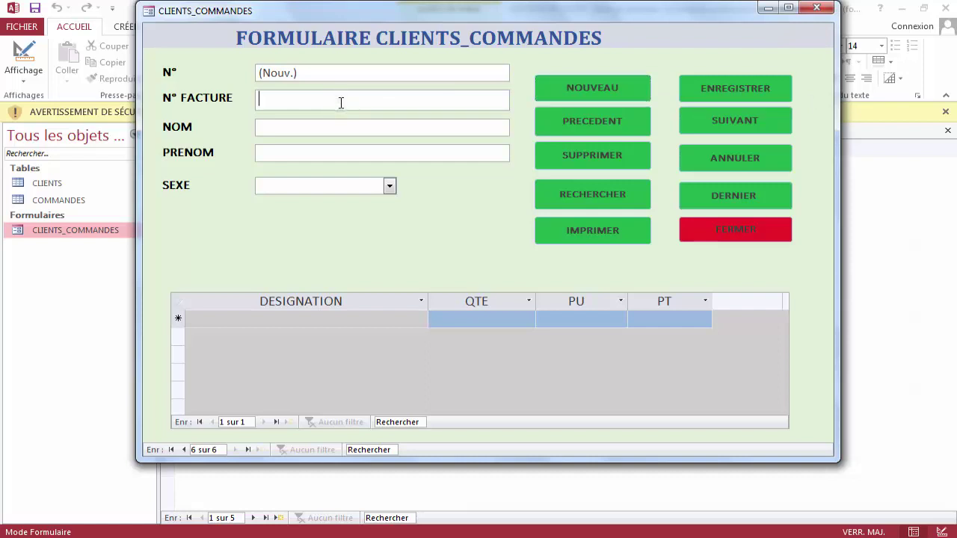
pyautogui.write('2')
pyautogui.write('018')
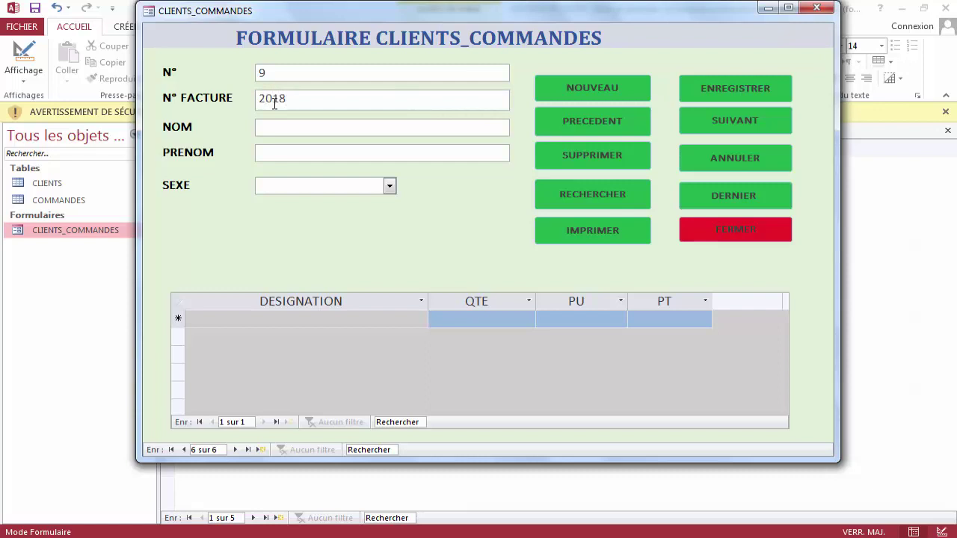
pyautogui.write('09')
pyautogui.press('Tab')
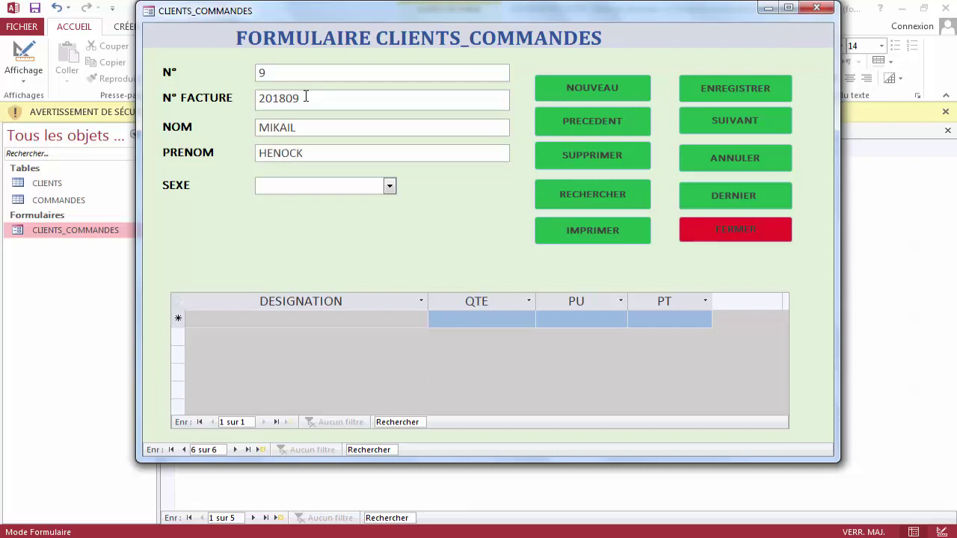
# Enter the client's surname and first name and set the sex to MASCULIN.
pyautogui.press('Tab')
pyautogui.write('M')
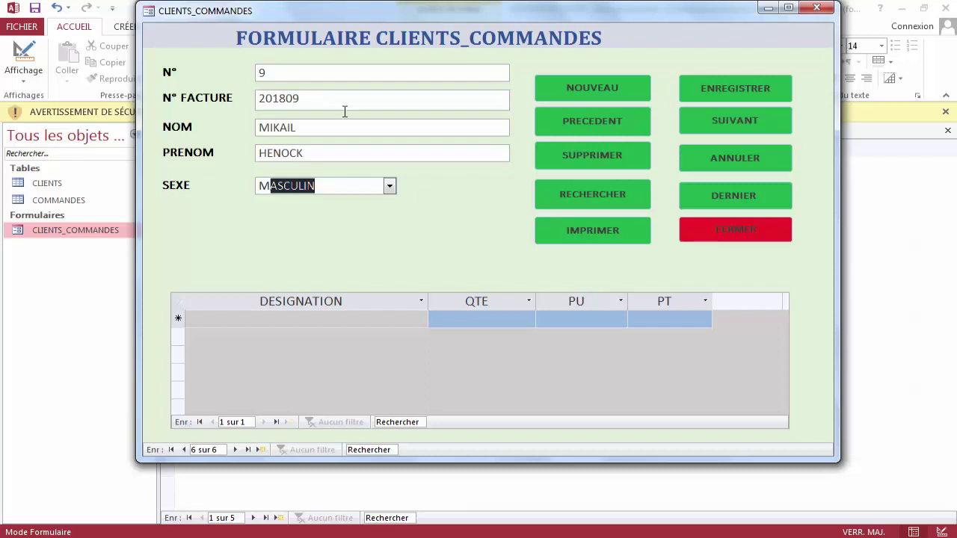
pyautogui.click(389, 187)
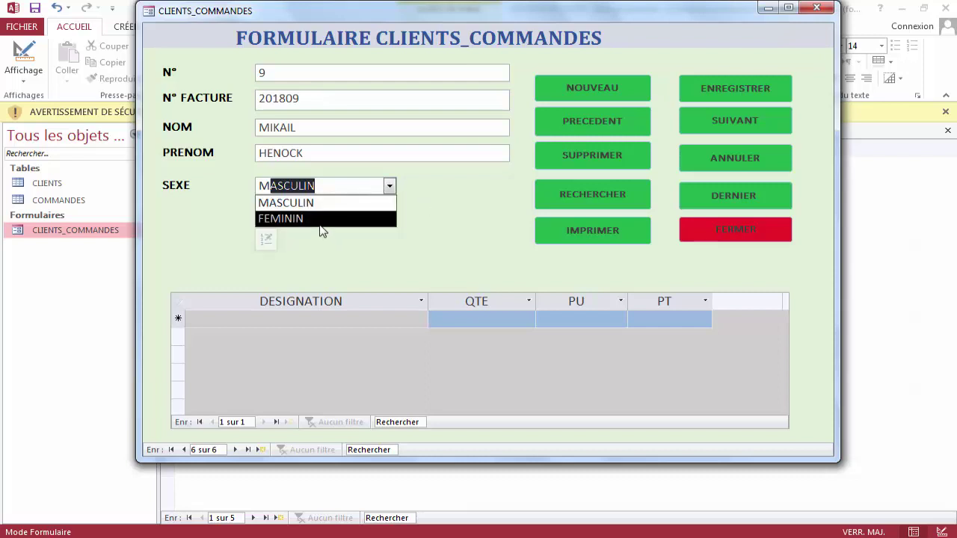
pyautogui.click(320, 203)
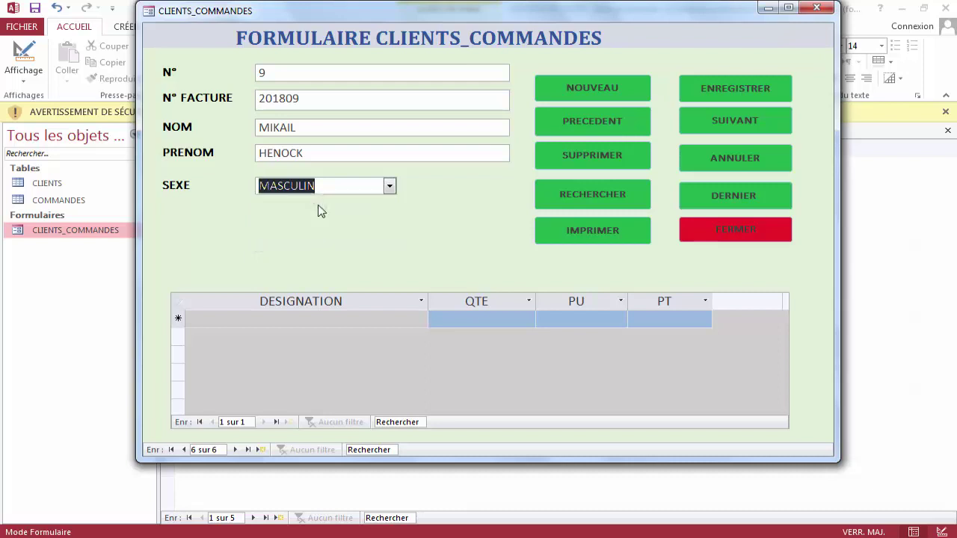
pyautogui.press('Tab')
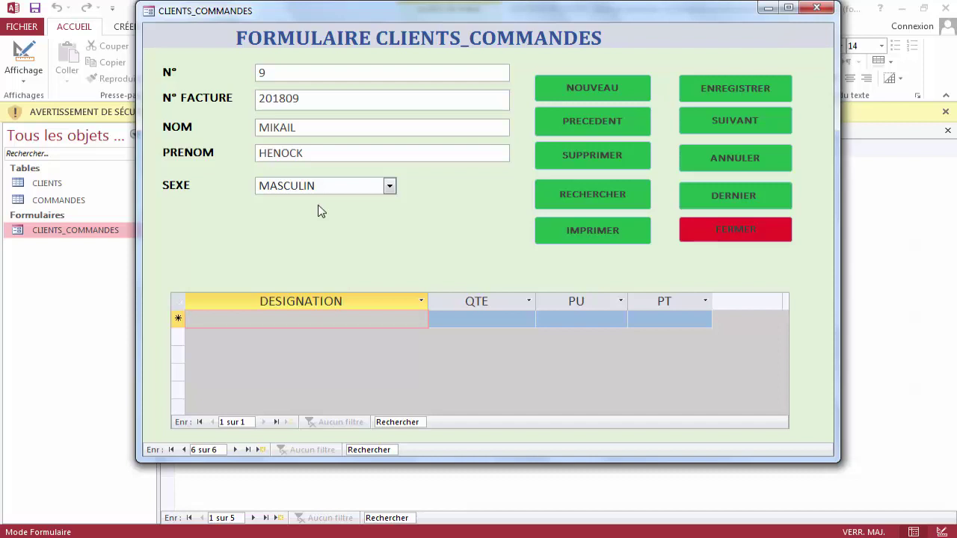
# Add an order line for RIZ LION: quantity 2 at 15000, totalling 30000.
pyautogui.write('RIZ ')
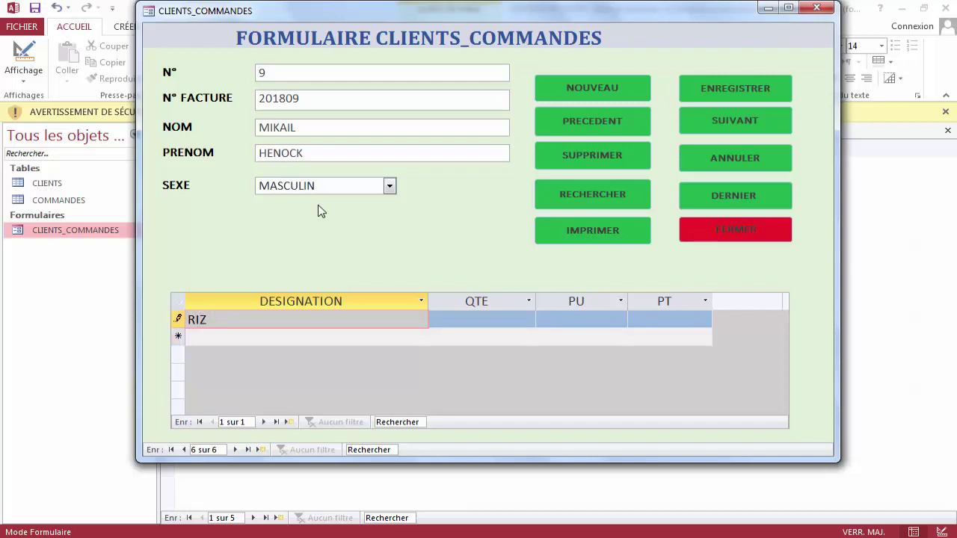
pyautogui.write('LION')
pyautogui.press('Tab')
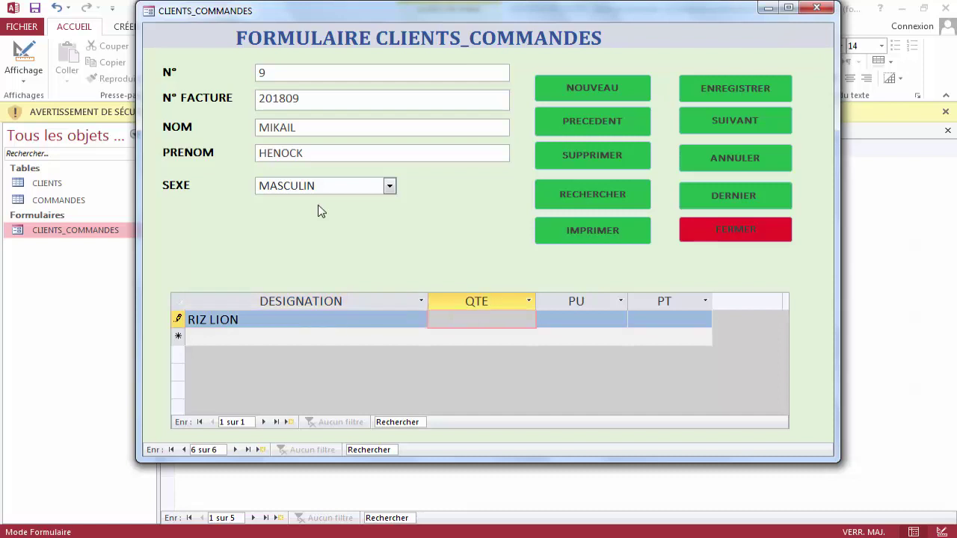
pyautogui.write('2')
pyautogui.press('Tab')
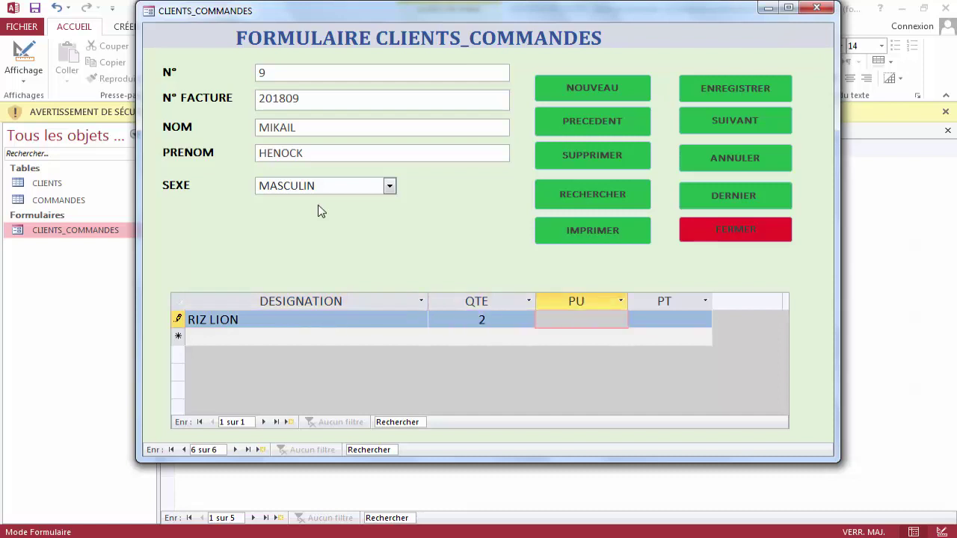
pyautogui.write('15000')
pyautogui.press('Tab')
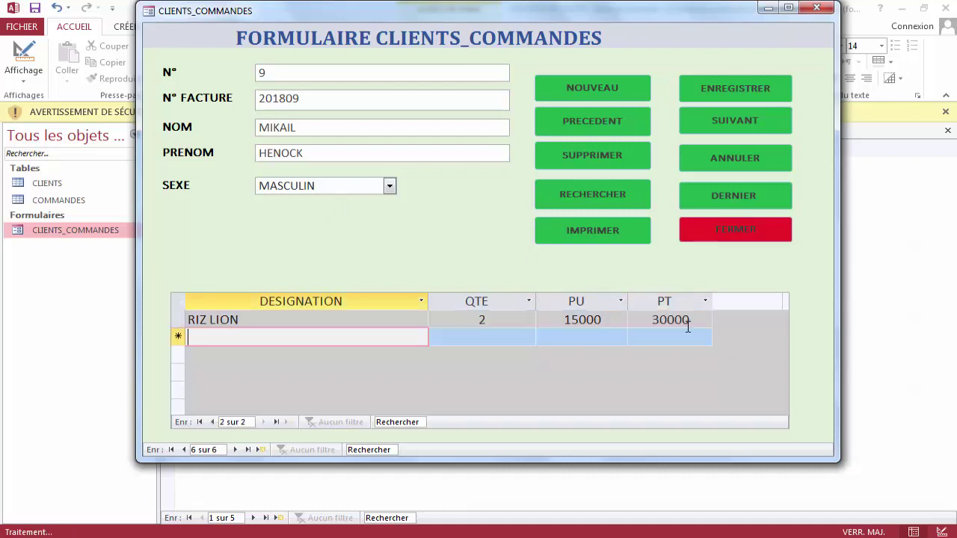
pyautogui.press('Tab')
pyautogui.write('RIZ ')
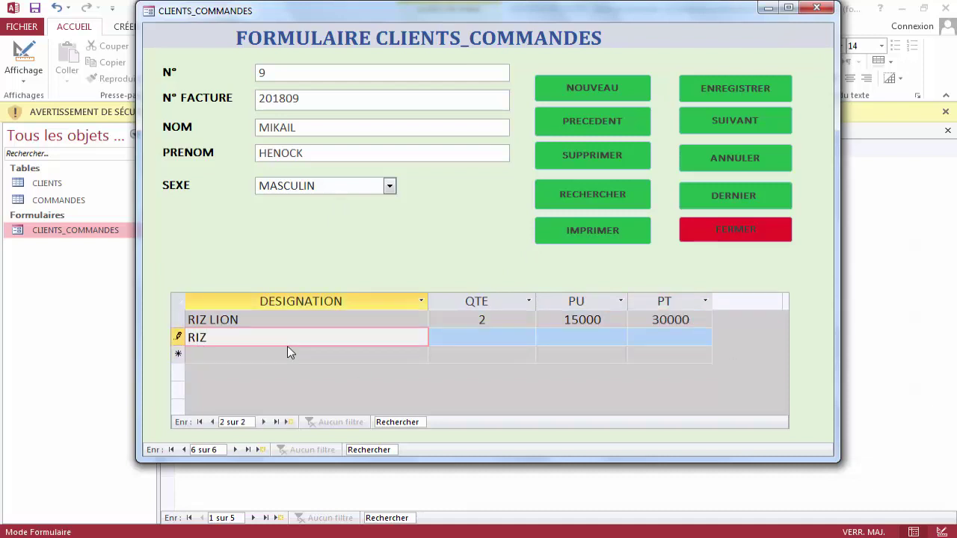
pyautogui.write('LEOPARD')
pyautogui.press('Tab')
pyautogui.write('4')
pyautogui.press('Tab')
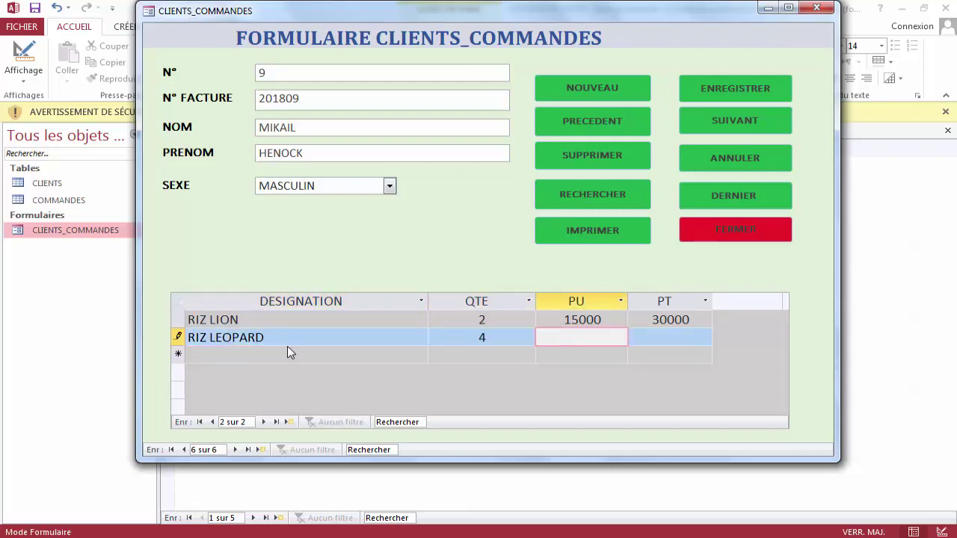
pyautogui.write('12000')
pyautogui.press('Tab')
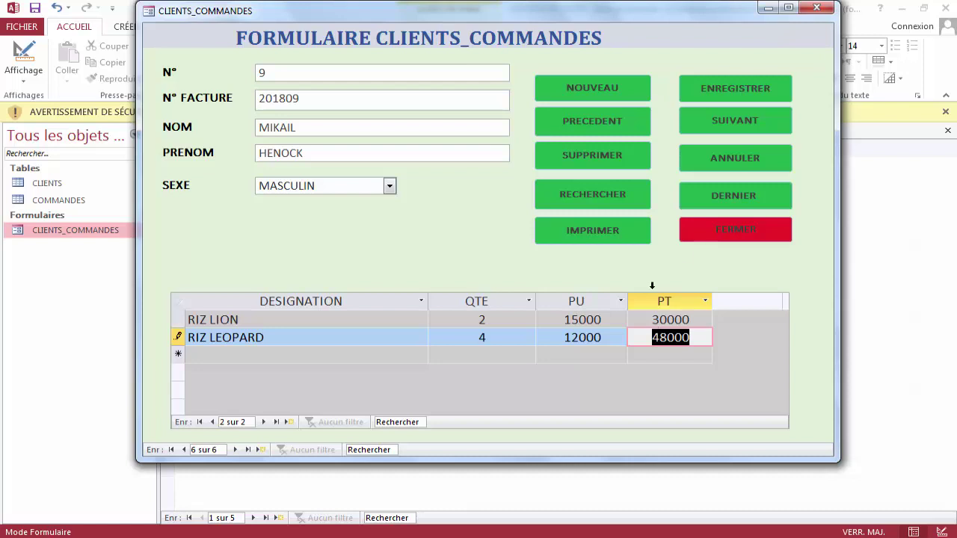
pyautogui.click(729, 98)
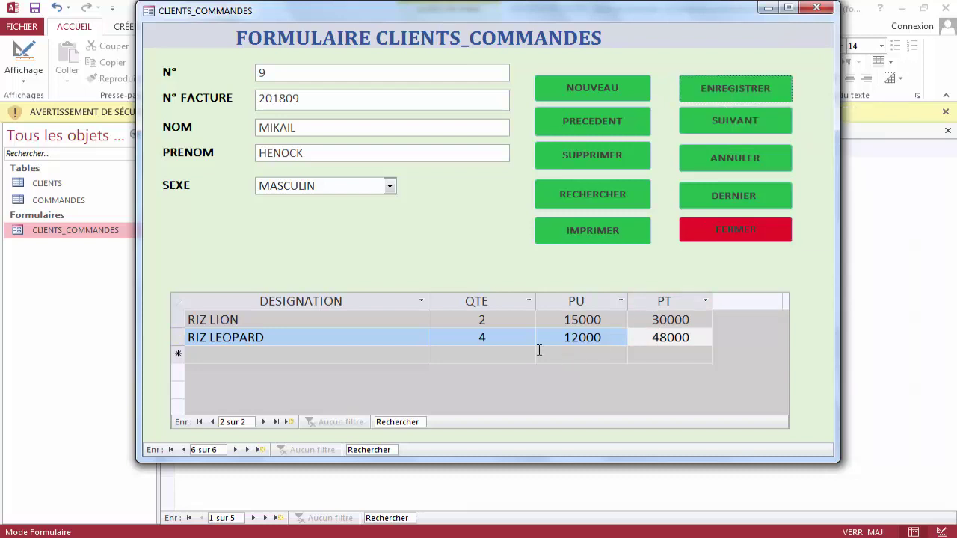
# Recheck the RIZ LEOPARD quantity of 4 and save the client record again.
pyautogui.click(387, 334)
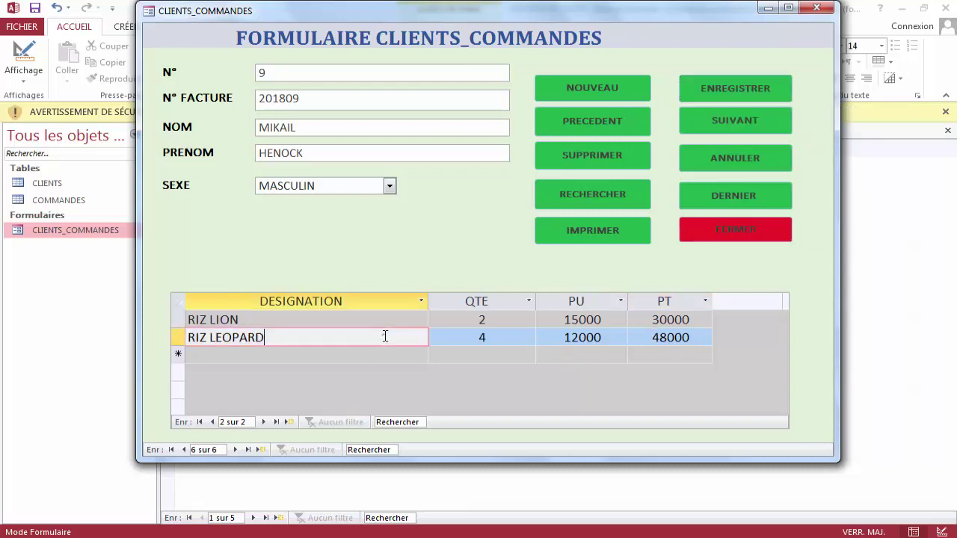
pyautogui.click(500, 337)
pyautogui.click(740, 90)
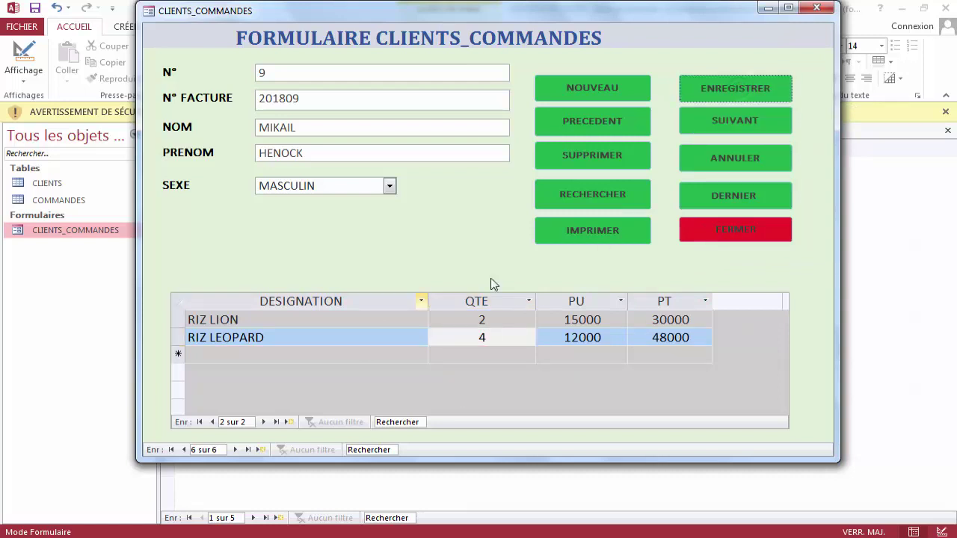
# Cancel the print dialog and minimize the form to reveal the CLIENTS table.
pyautogui.click(583, 239)
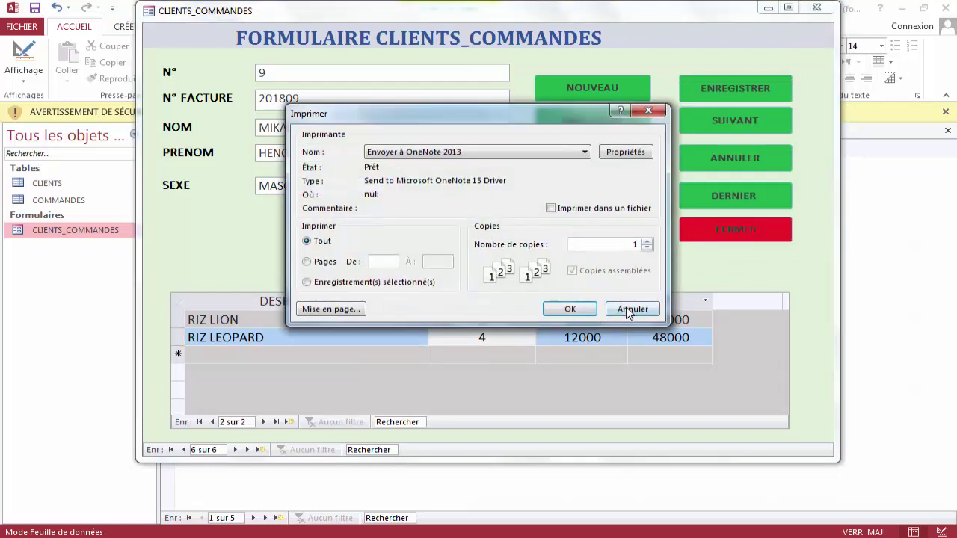
pyautogui.click(626, 307)
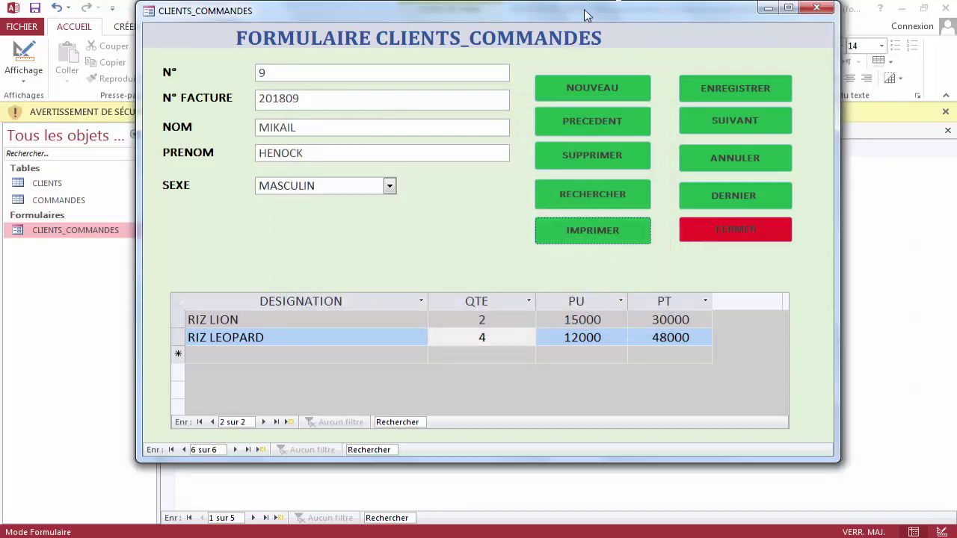
pyautogui.click(765, 7)
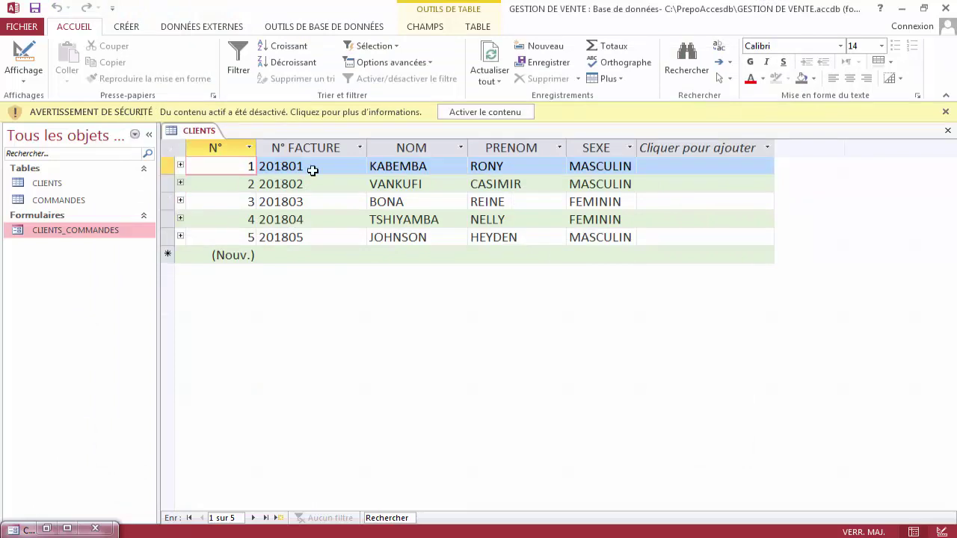
# Refresh all data, expand and collapse client 9's orders, and open the COMMANDES table.
pyautogui.click(491, 54)
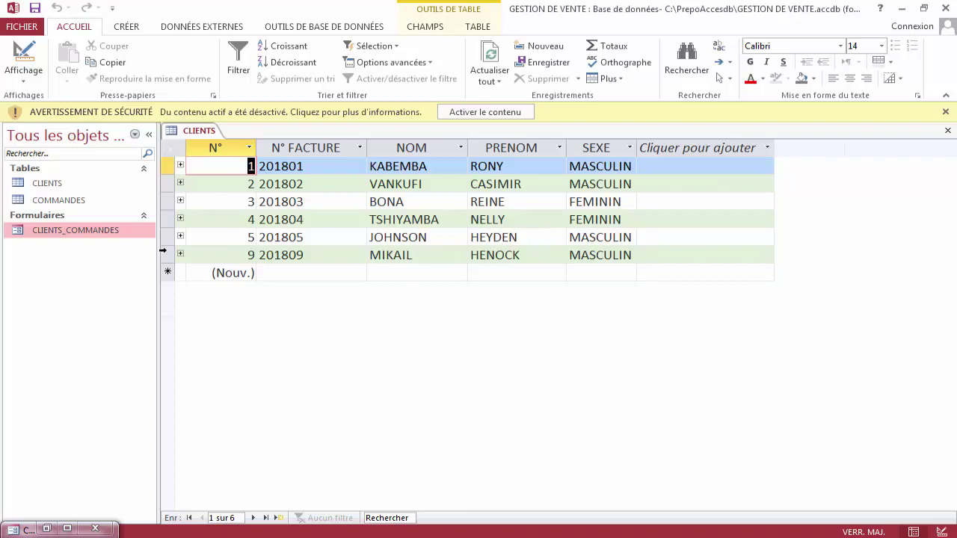
pyautogui.click(164, 255)
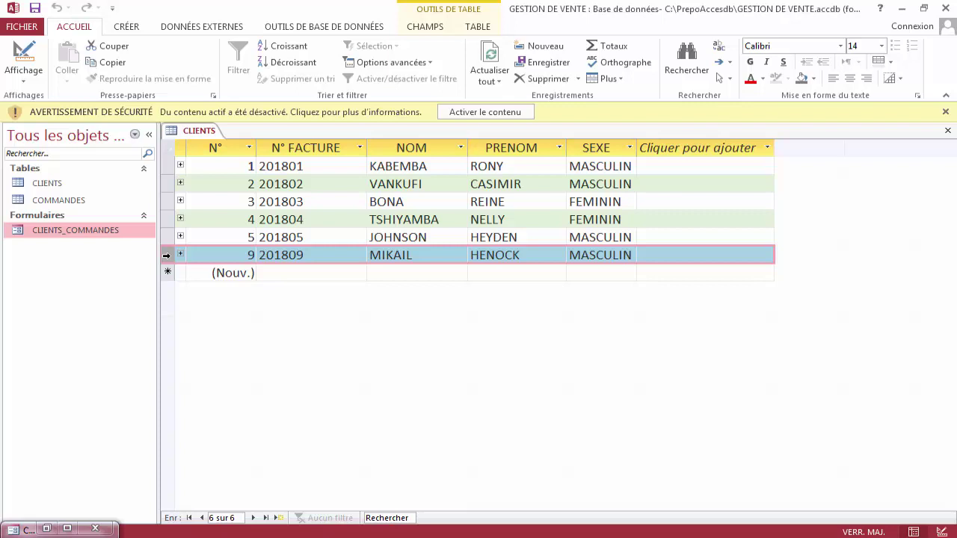
pyautogui.click(180, 255)
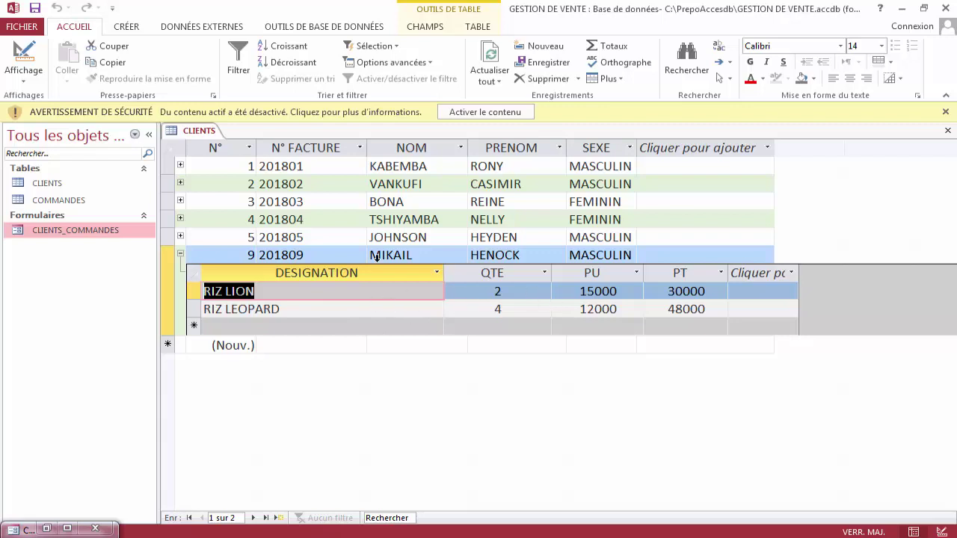
pyautogui.click(180, 255)
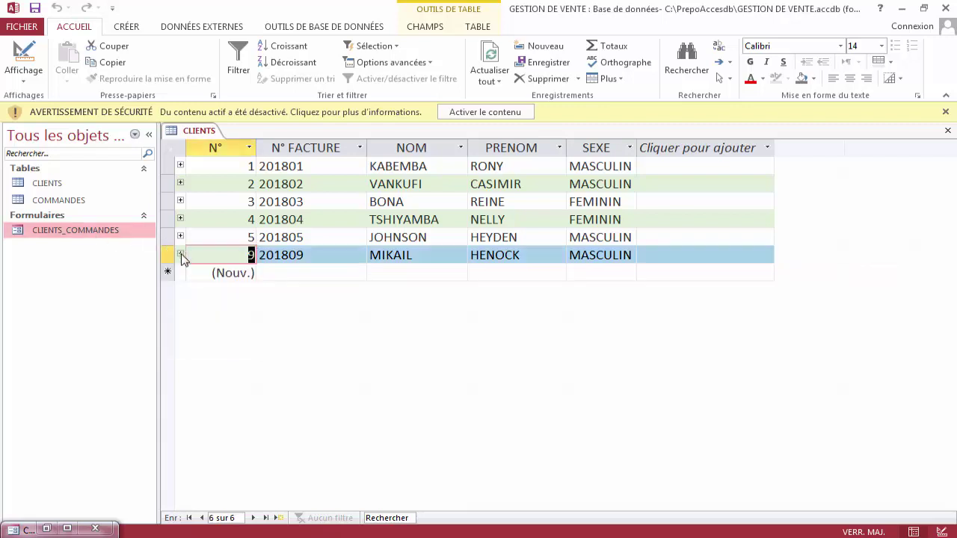
pyautogui.doubleClick(73, 202)
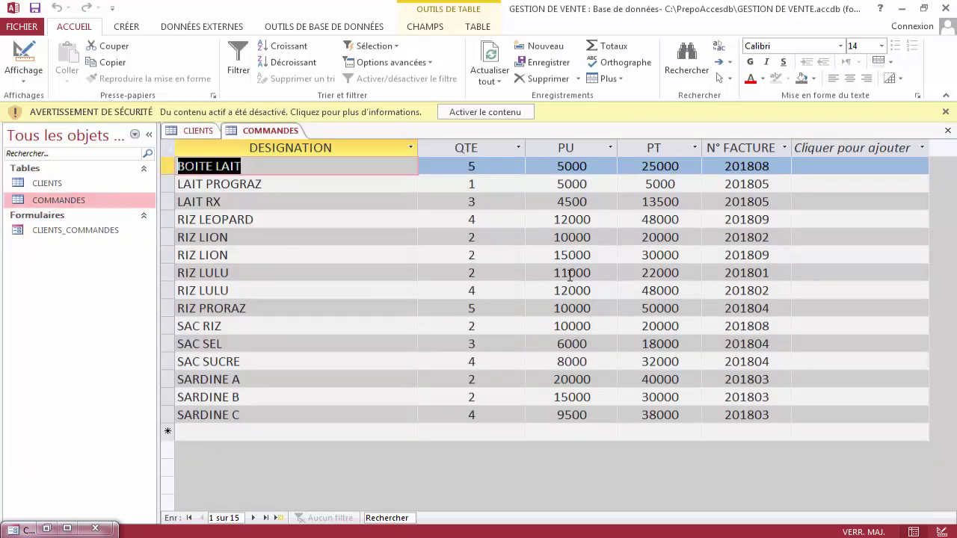
pyautogui.click(168, 236)
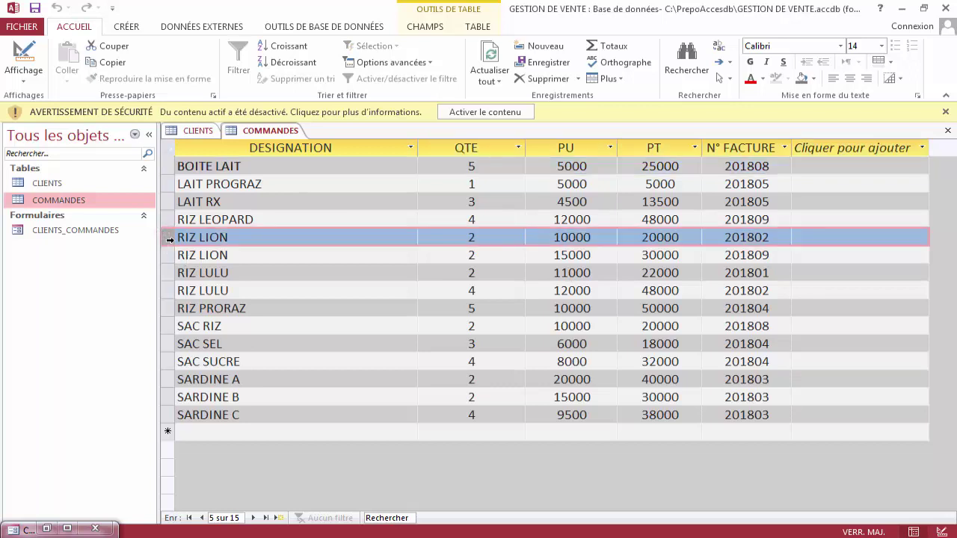
pyautogui.click(170, 254)
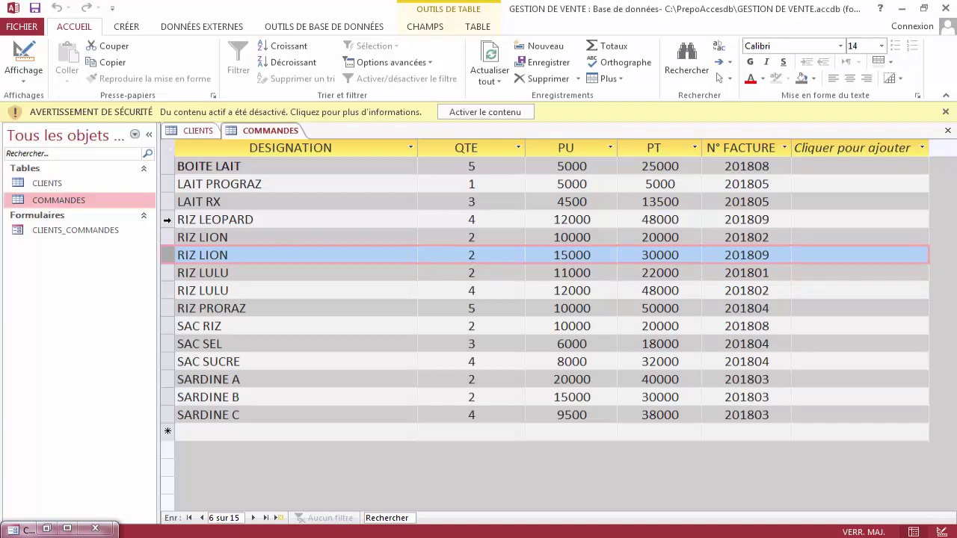
pyautogui.click(167, 219)
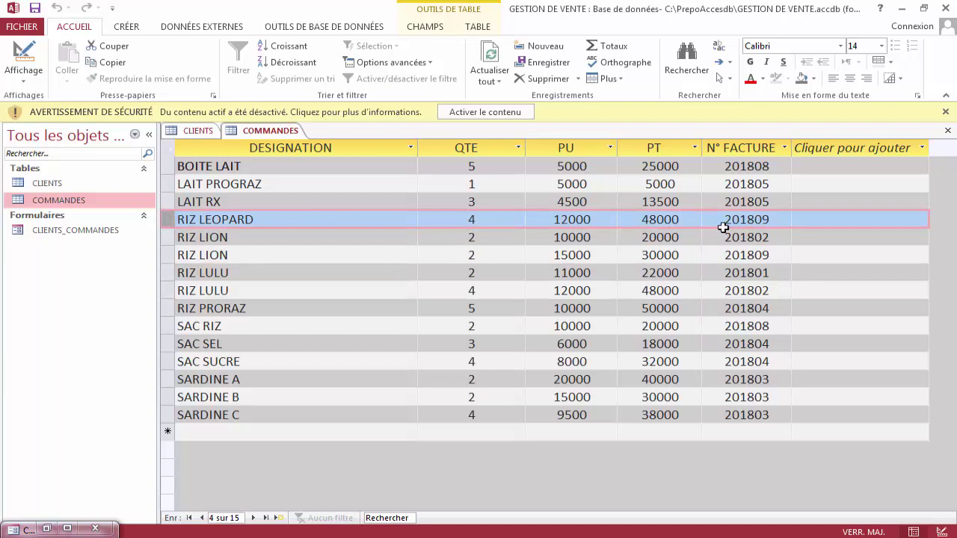
pyautogui.click(776, 220)
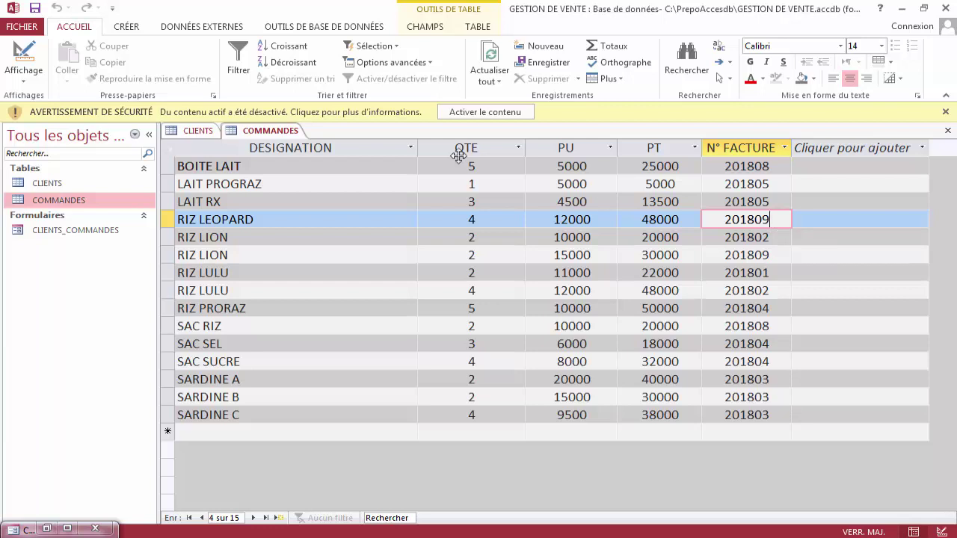
# Restore the CLIENTS_COMMANDES form full size and step back to the first client.
pyautogui.click(66, 528)
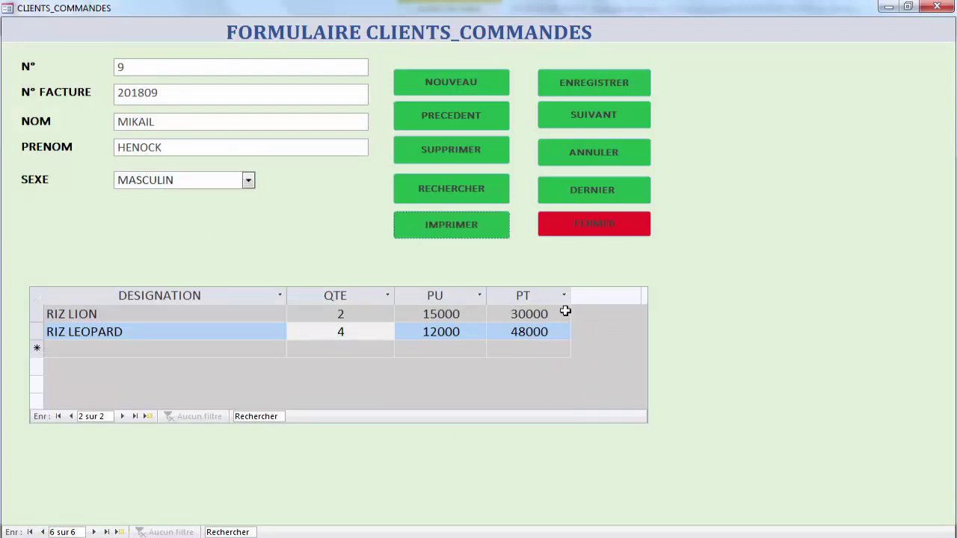
pyautogui.click(463, 117)
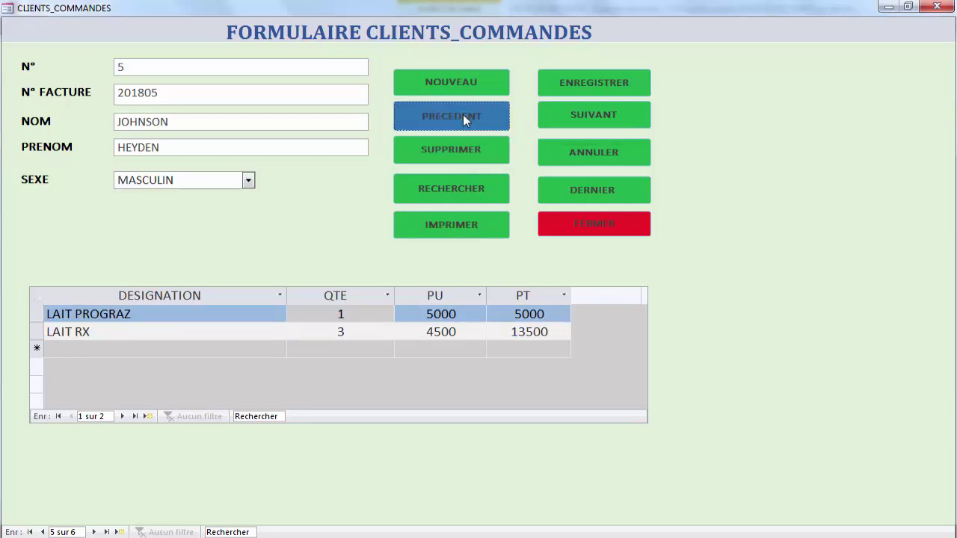
pyautogui.click(464, 118)
pyautogui.click(465, 118)
pyautogui.click(464, 118)
pyautogui.click(463, 116)
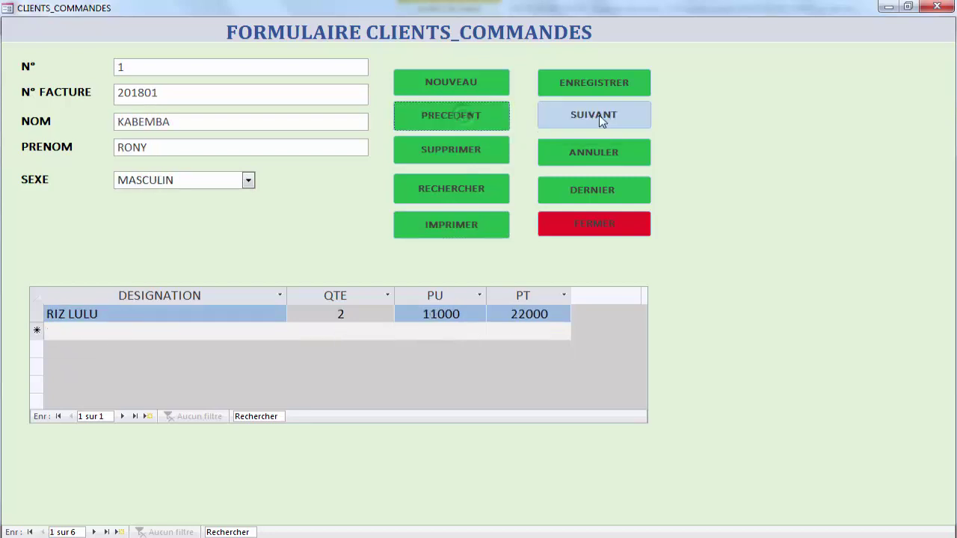
# Browse forward through the clients, then jump to the last record, invoice 201809.
pyautogui.click(608, 116)
pyautogui.click(608, 116)
pyautogui.click(607, 115)
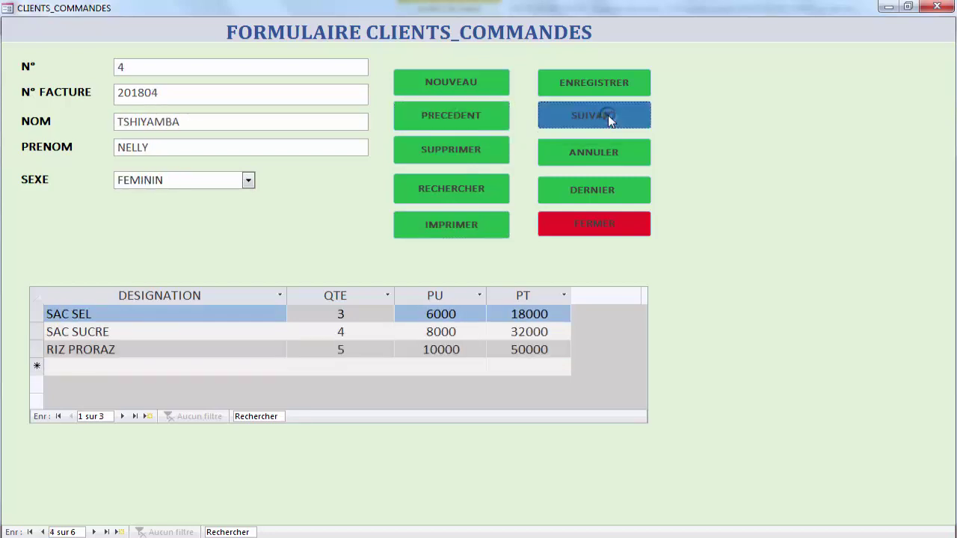
pyautogui.click(607, 115)
pyautogui.click(608, 115)
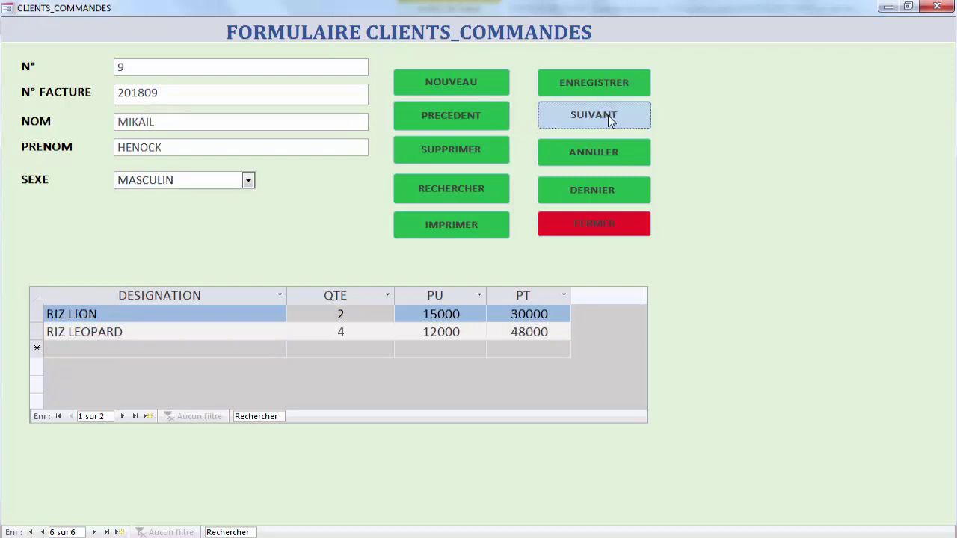
pyautogui.click(478, 118)
pyautogui.click(478, 118)
pyautogui.click(479, 118)
pyautogui.click(605, 197)
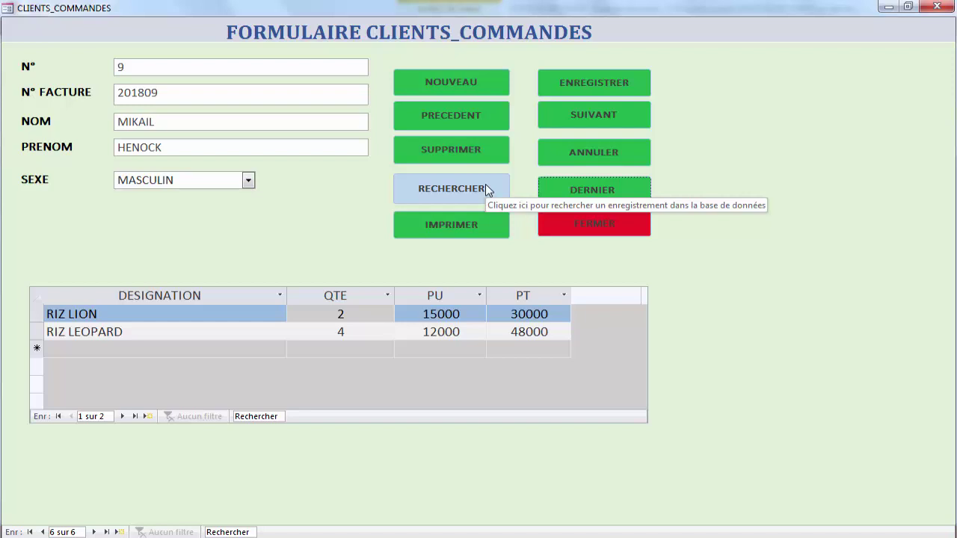
# Search the form for invoice 201802 and select the found client's invoice number.
pyautogui.click(485, 186)
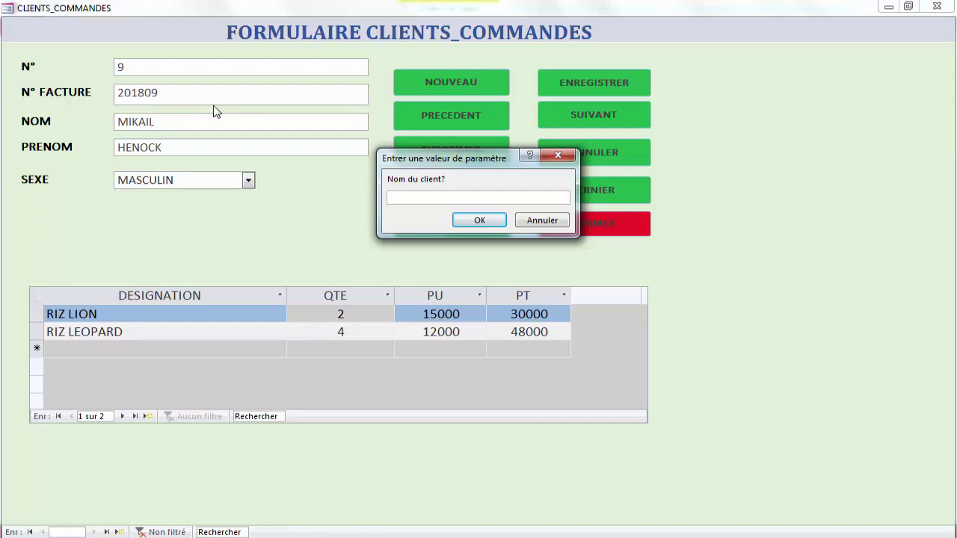
pyautogui.write('201802')
pyautogui.click(488, 221)
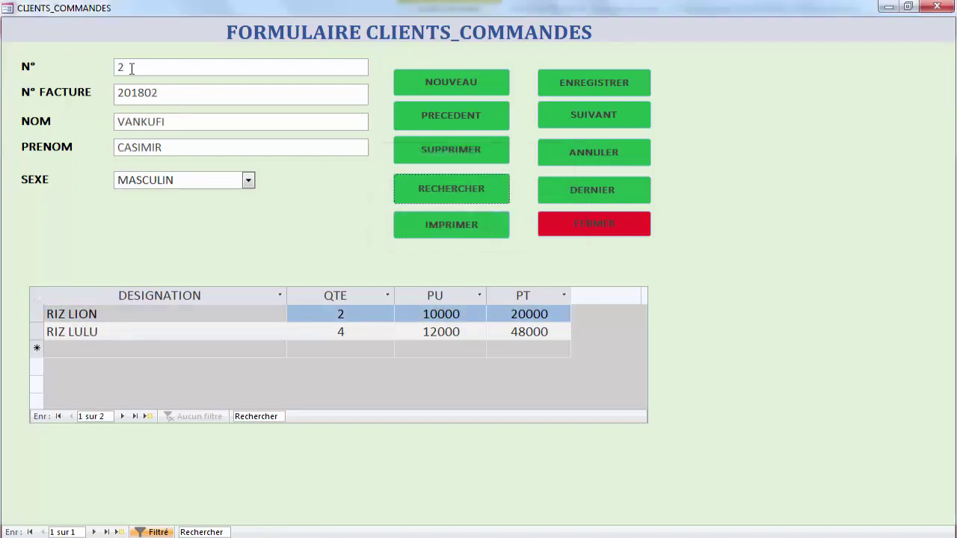
pyautogui.click(157, 93)
pyautogui.doubleClick(155, 93)
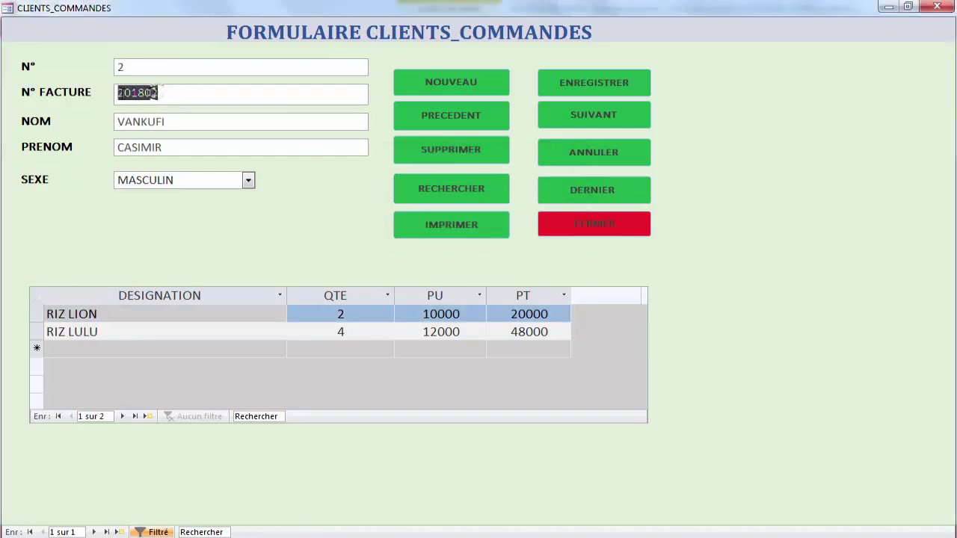
# Look up invoice 201803, then close and reopen the CLIENTS_COMMANDES form.
pyautogui.click(472, 189)
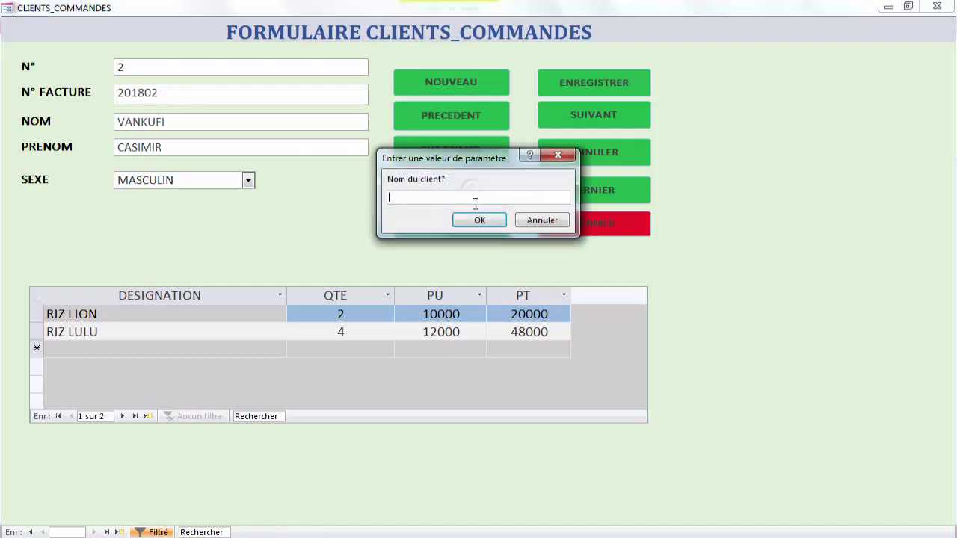
pyautogui.write('201803')
pyautogui.click(484, 221)
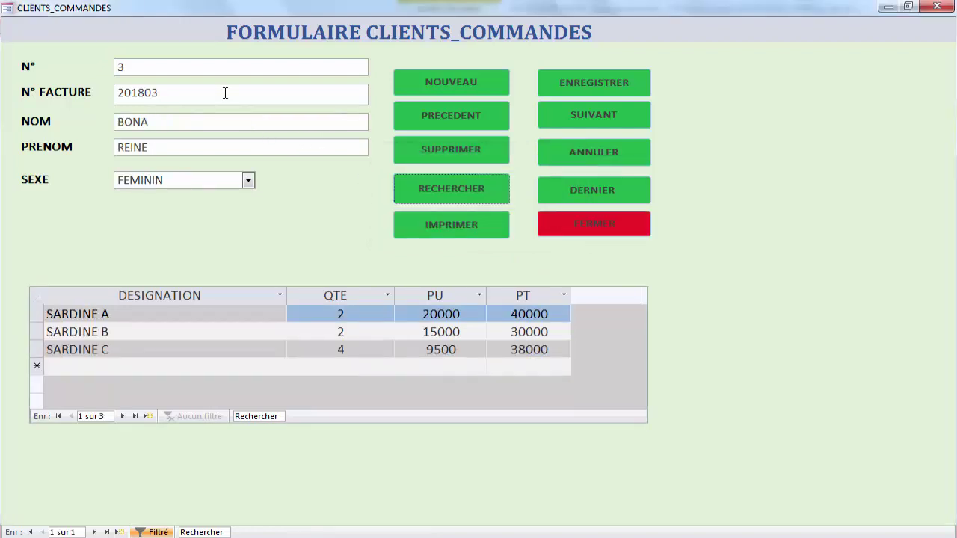
pyautogui.click(575, 228)
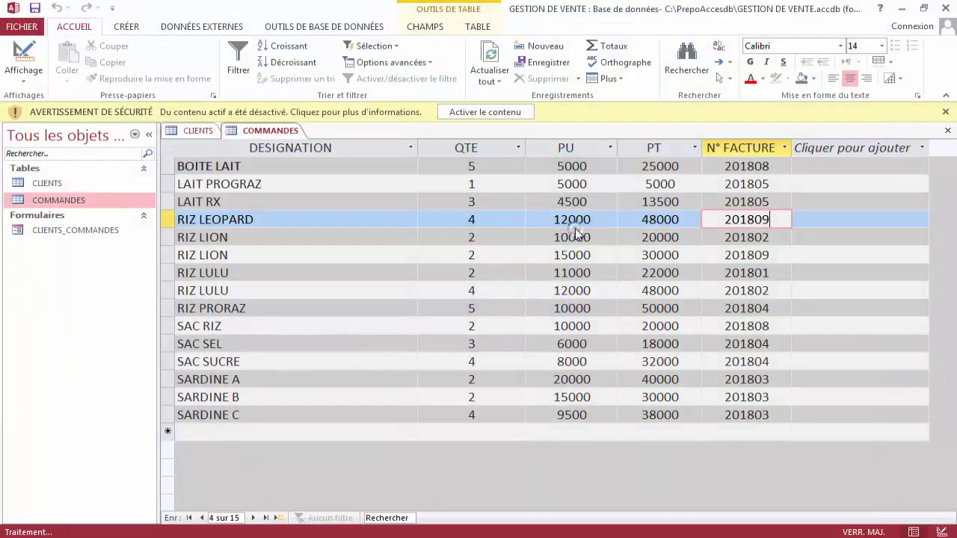
pyautogui.doubleClick(105, 230)
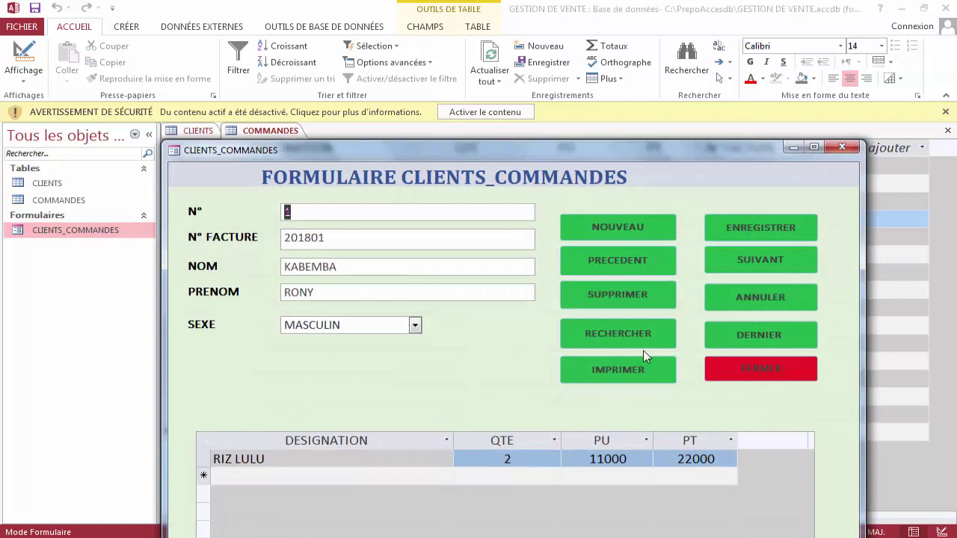
# Go to the last client, delete it confirming with Oui, and open the CLIENTS table.
pyautogui.click(731, 341)
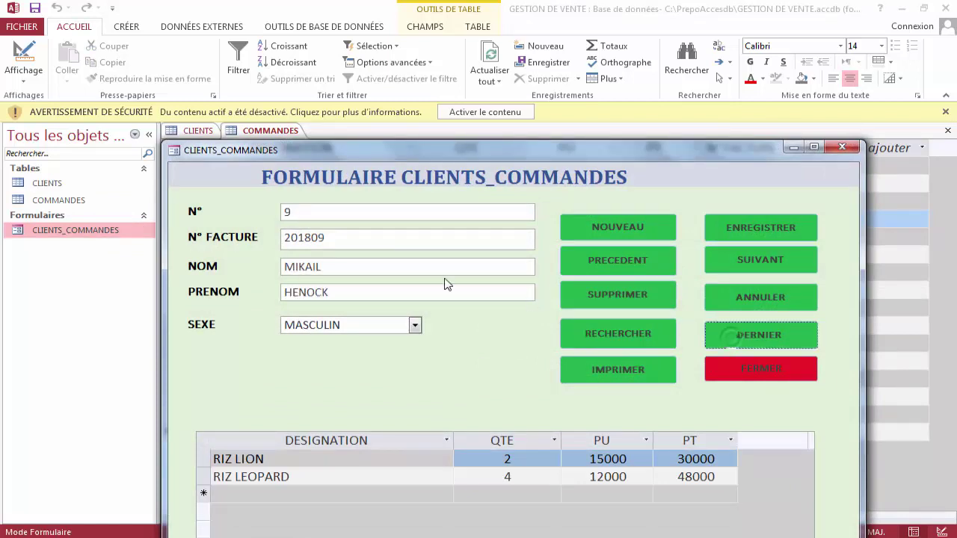
pyautogui.click(303, 259)
pyautogui.click(599, 296)
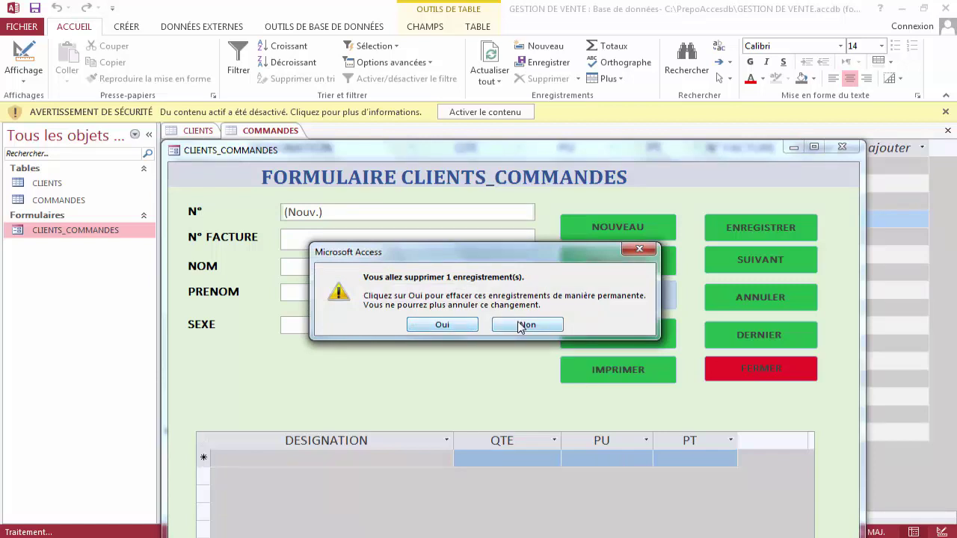
pyautogui.click(469, 329)
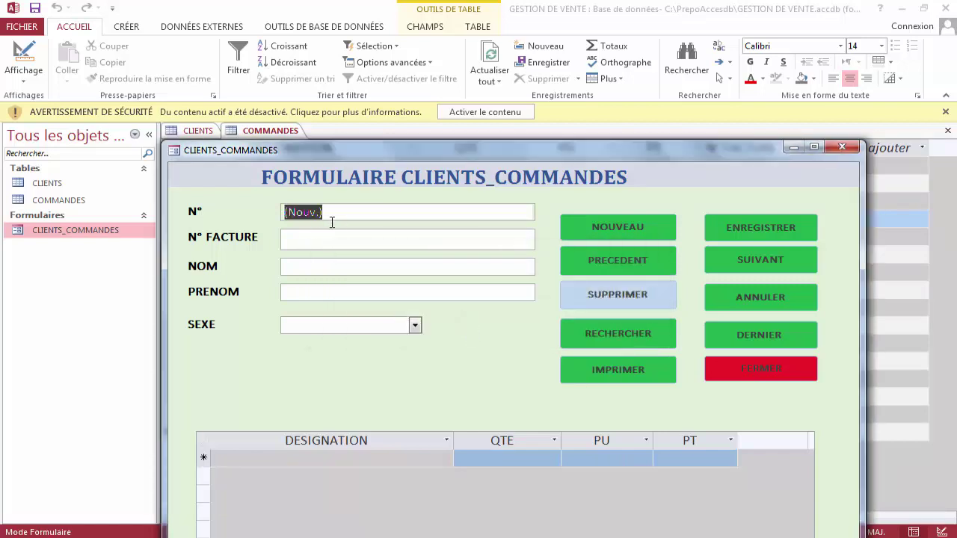
pyautogui.doubleClick(78, 182)
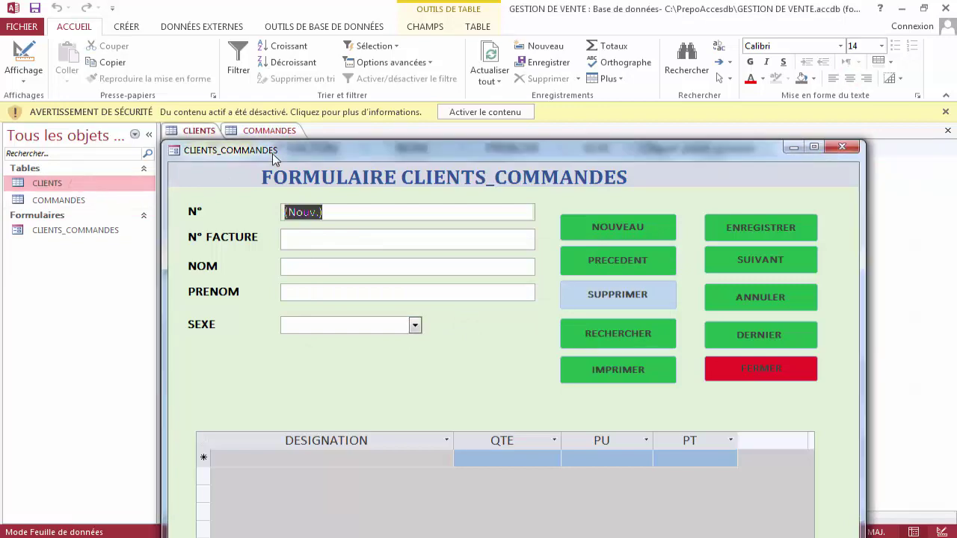
# Refresh all data, review the COMMANDES orders, and return to the five-client CLIENTS table.
pyautogui.moveTo(274, 151); pyautogui.dragTo(353, 302)
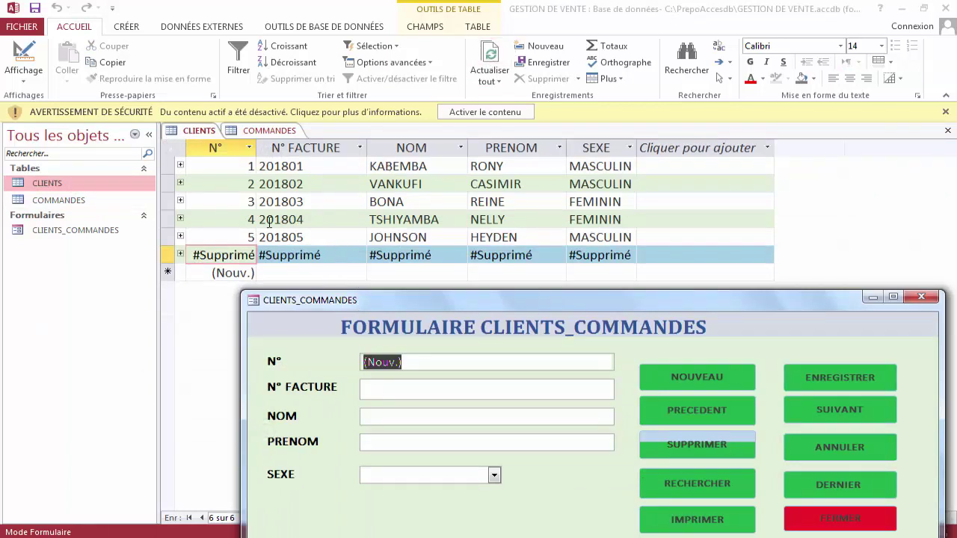
pyautogui.click(490, 53)
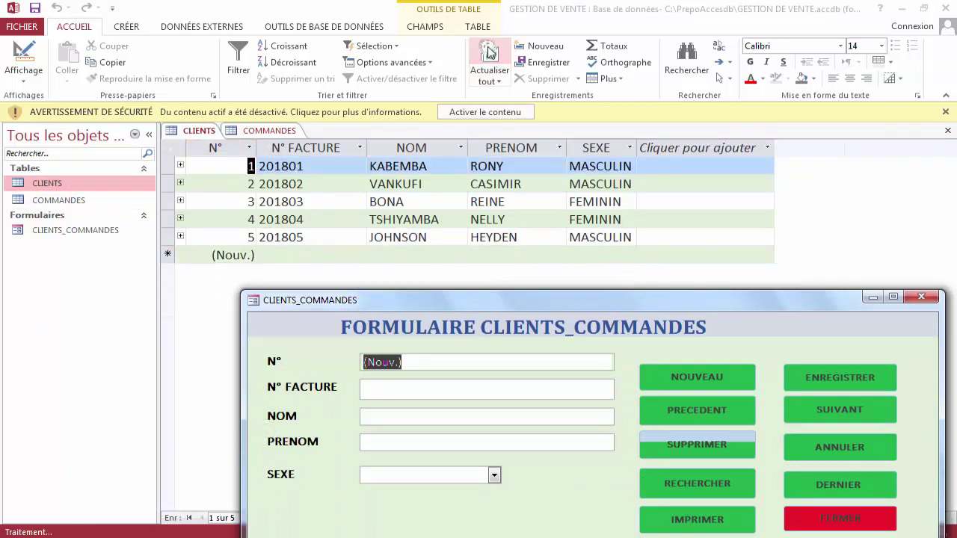
pyautogui.doubleClick(78, 205)
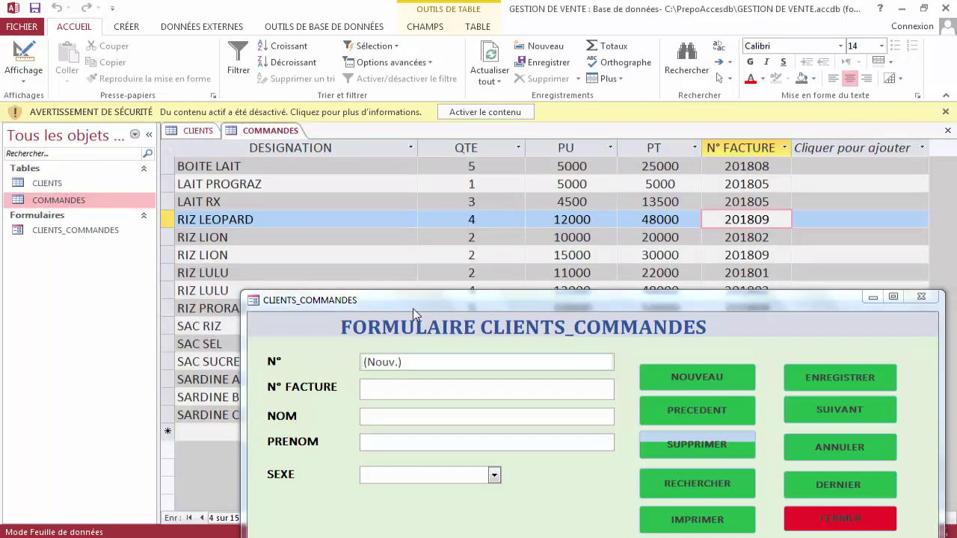
pyautogui.moveTo(423, 302); pyautogui.dragTo(355, 481)
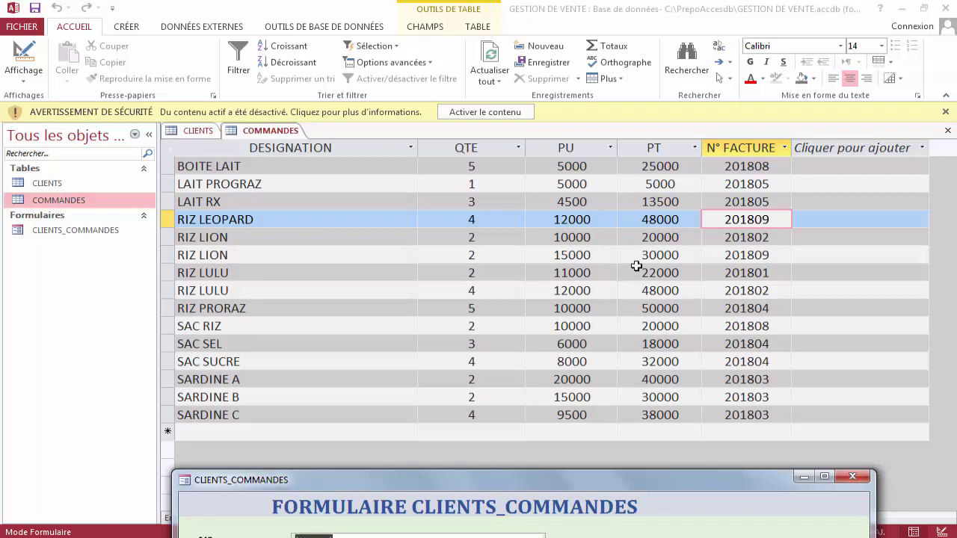
pyautogui.click(780, 221)
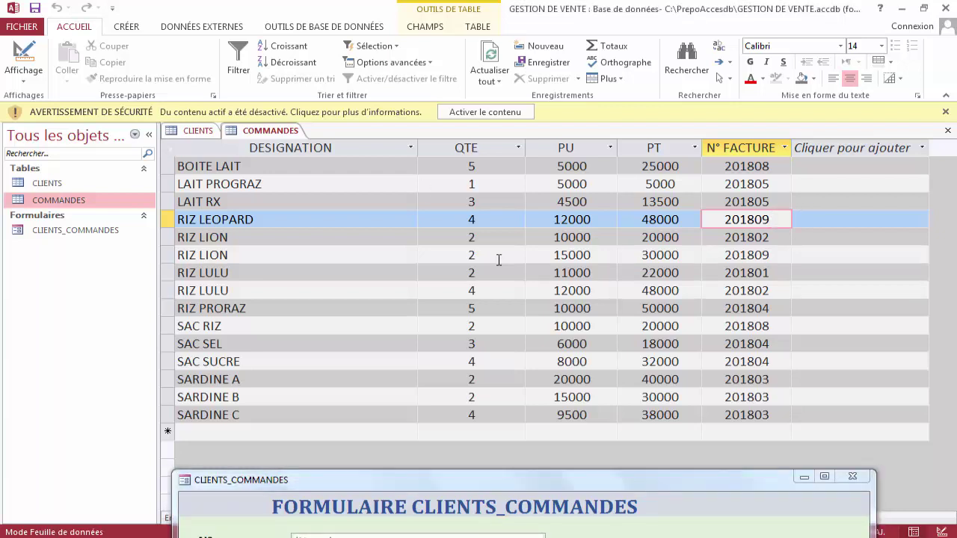
pyautogui.click(203, 132)
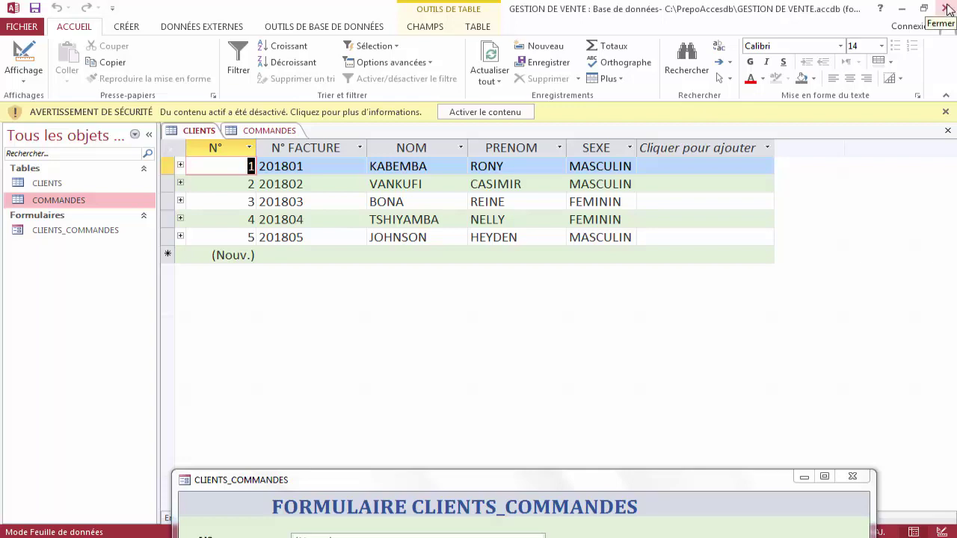
# Quit Access and open Disque local (C:) from Ordinateur in the Start menu.
pyautogui.click(948, 9)
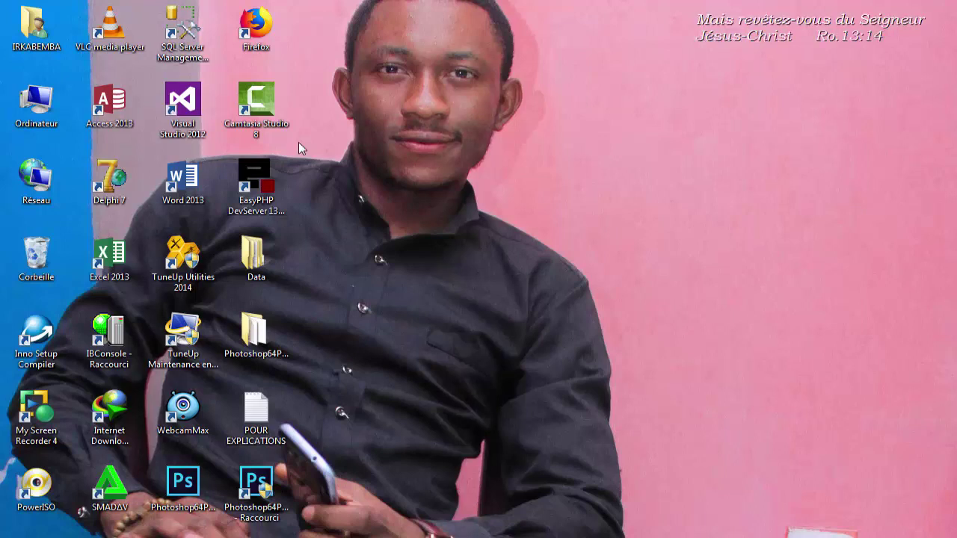
pyautogui.press('super')
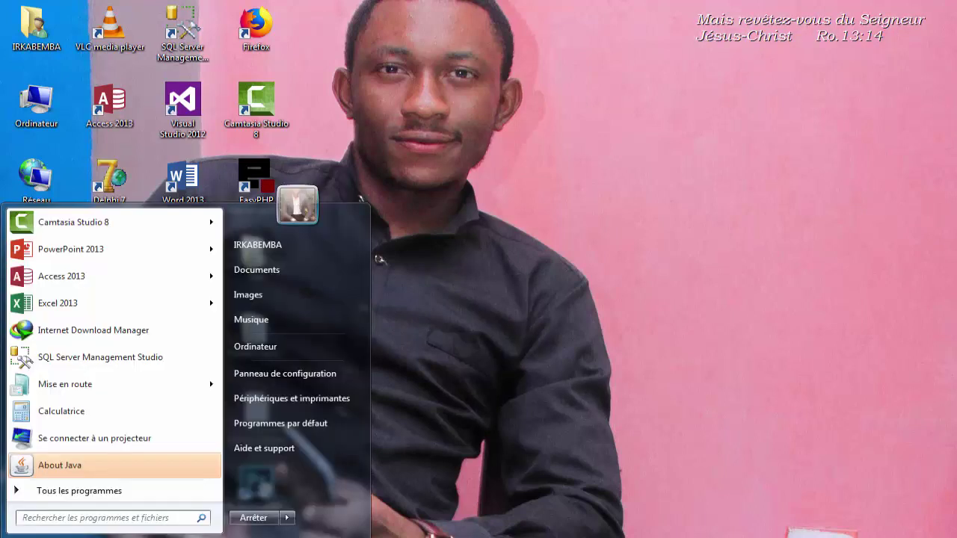
pyautogui.click(274, 349)
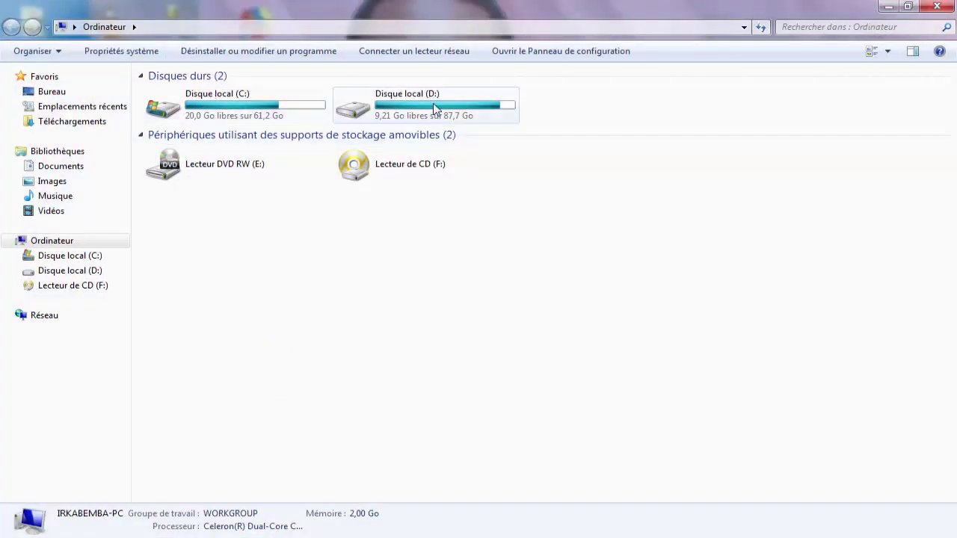
pyautogui.doubleClick(302, 114)
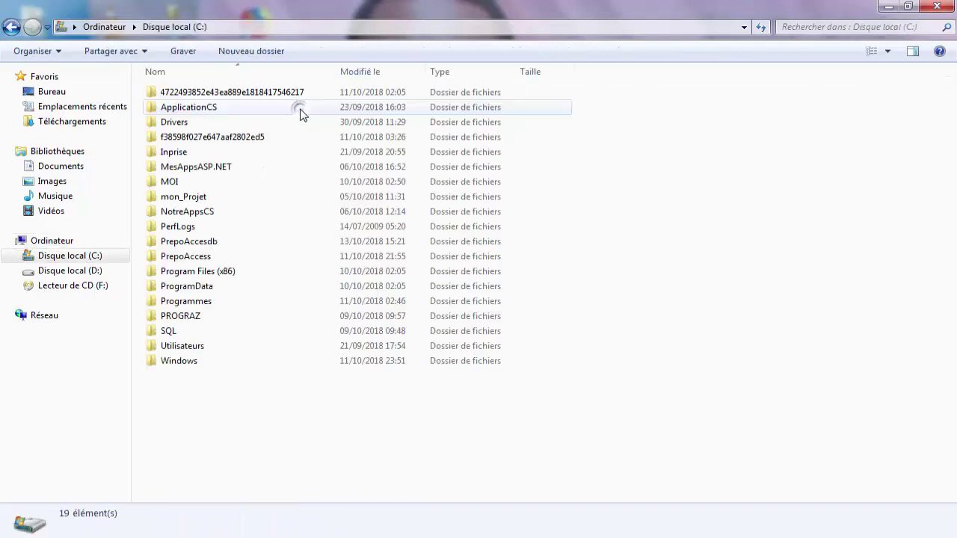
# Create a folder named ACCESSDB on drive C: and close Explorer.
pyautogui.click(277, 51)
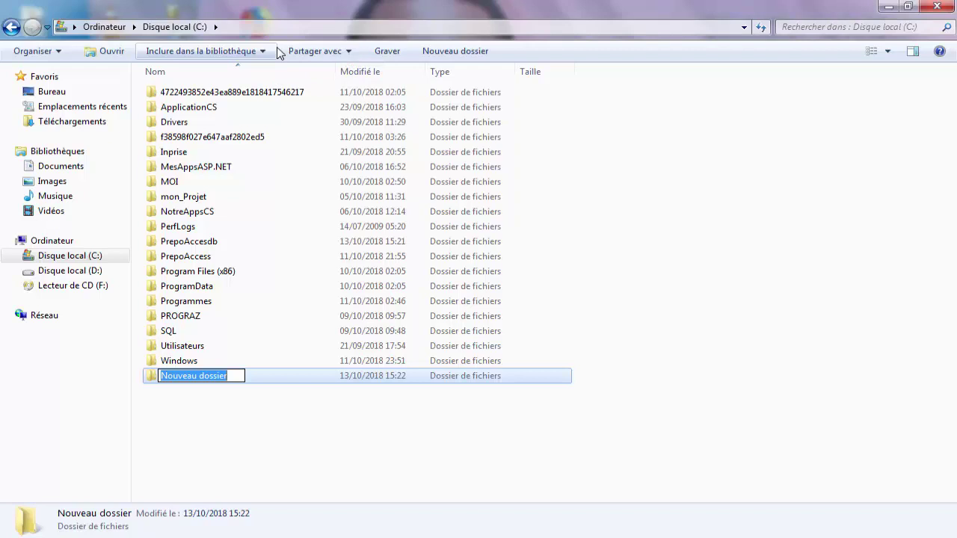
pyautogui.write('A')
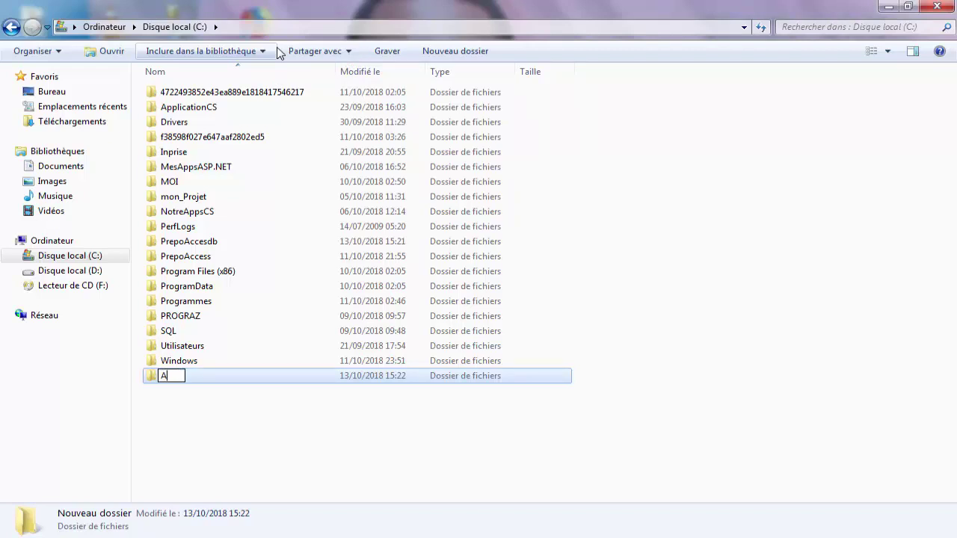
pyautogui.write('CCESSDB')
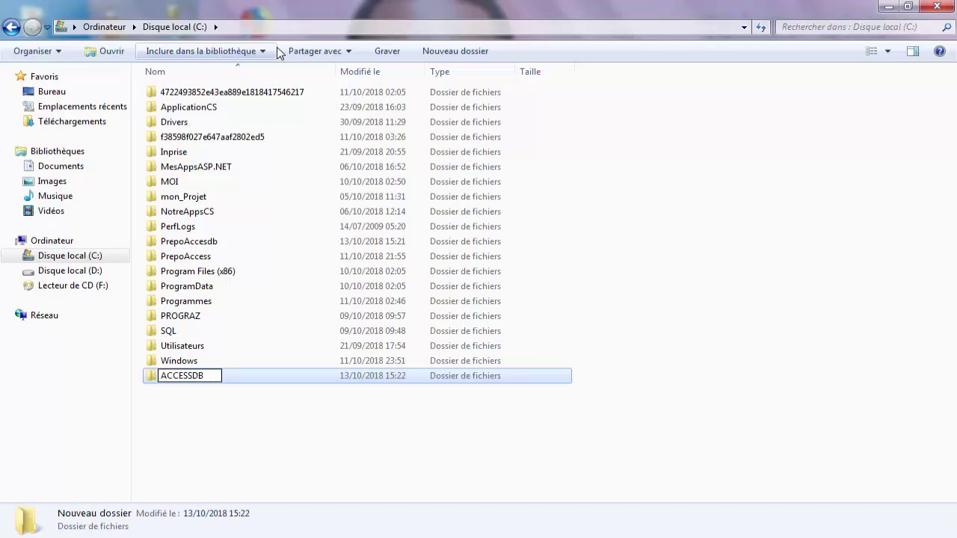
pyautogui.press('Return')
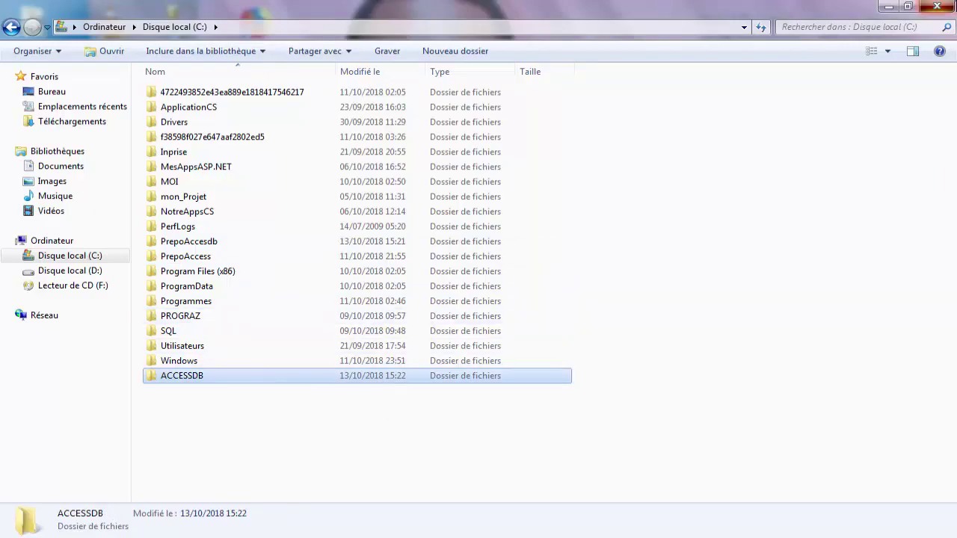
pyautogui.hotkey('alt', 'F4')
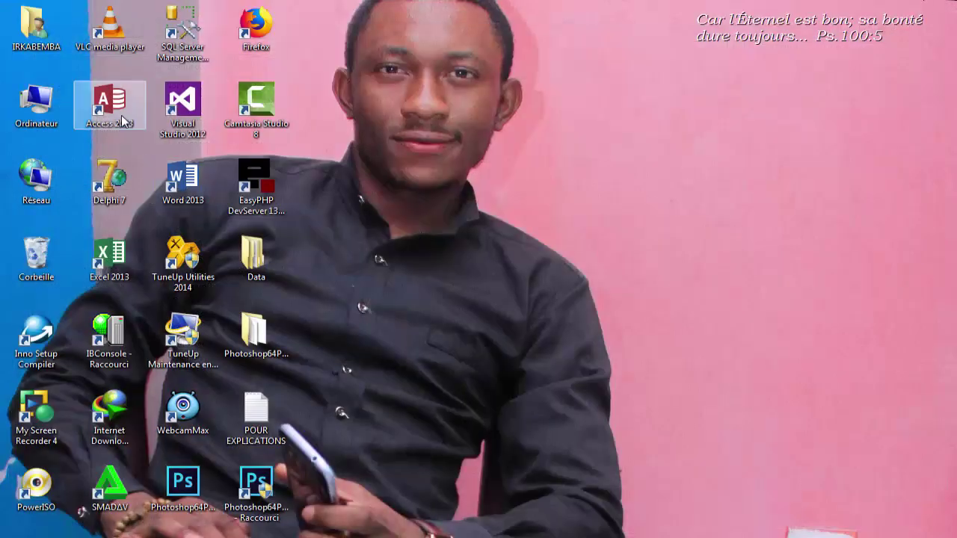
# Launch Access and start a blank desktop database named GESTION DE VENTE.
pyautogui.doubleClick(121, 120)
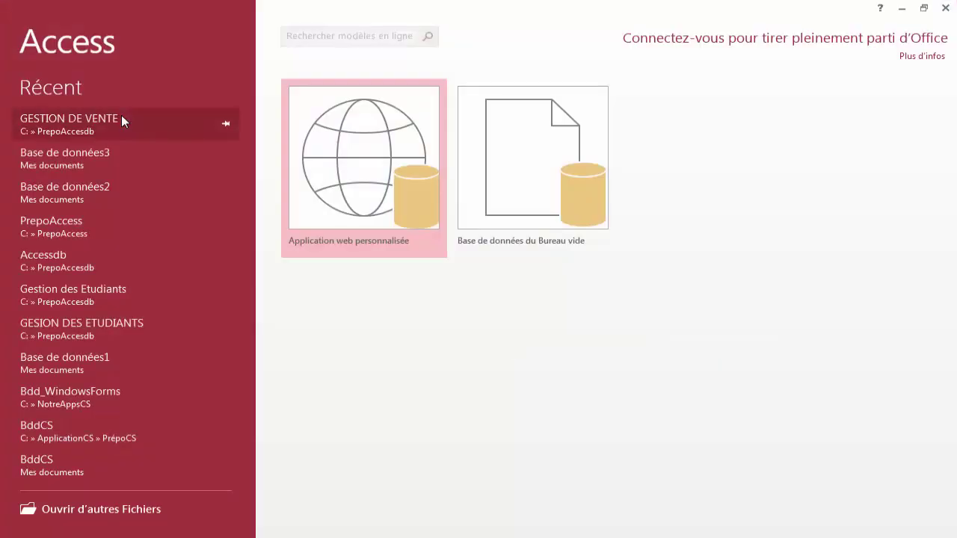
pyautogui.click(502, 200)
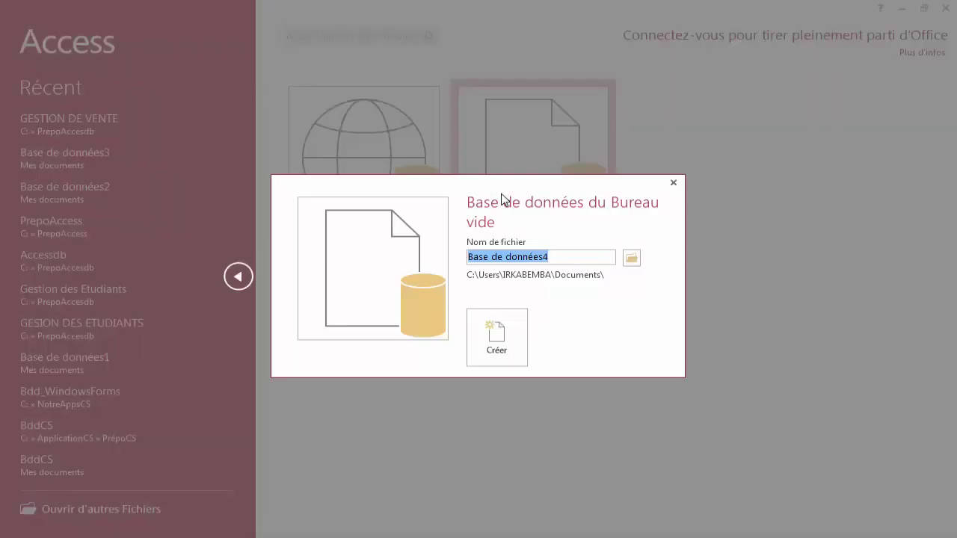
pyautogui.press('BackSpace')
pyautogui.write('GE')
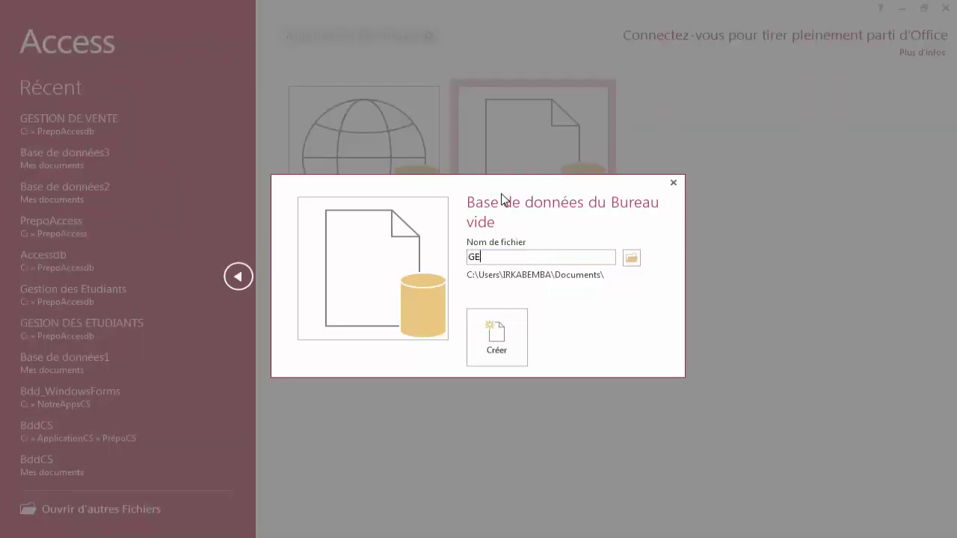
pyautogui.write('STION DE VENTE')
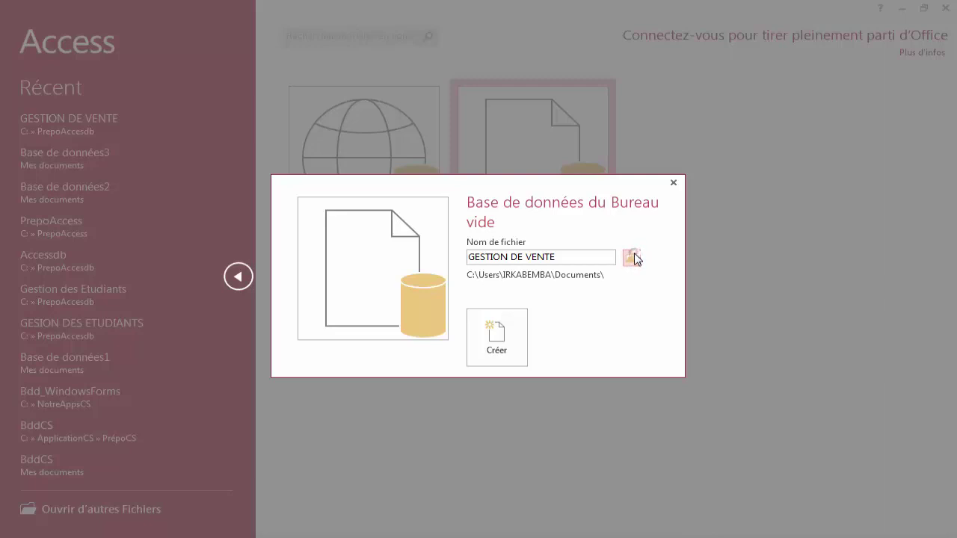
# Choose the C:\ACCESSDB folder as its location and create the database.
pyautogui.click(631, 258)
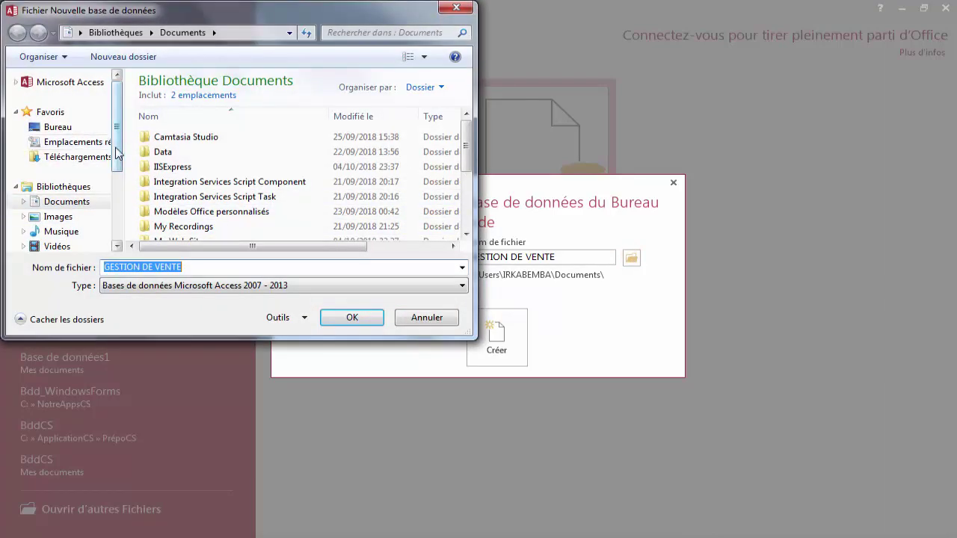
pyautogui.moveTo(117, 153); pyautogui.dragTo(107, 196)
pyautogui.click(99, 210)
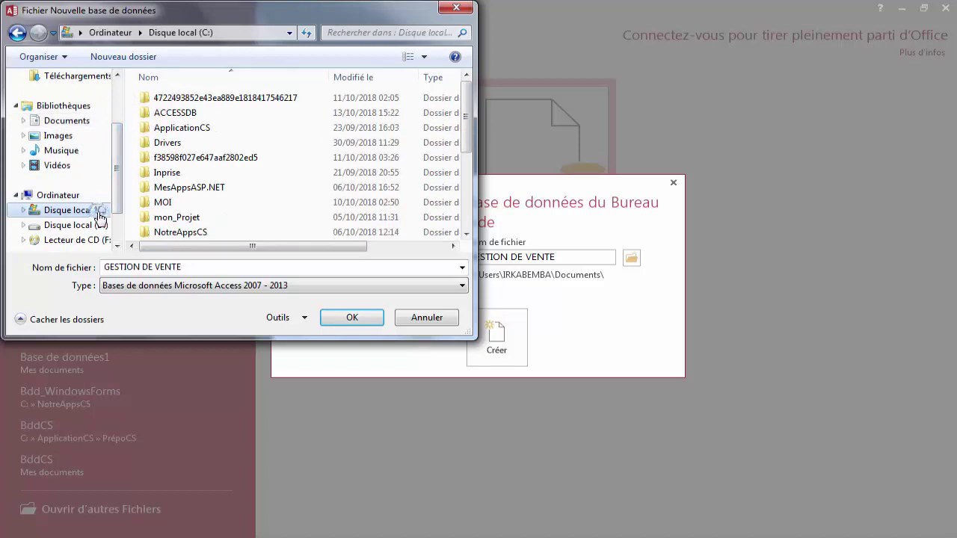
pyautogui.click(239, 114)
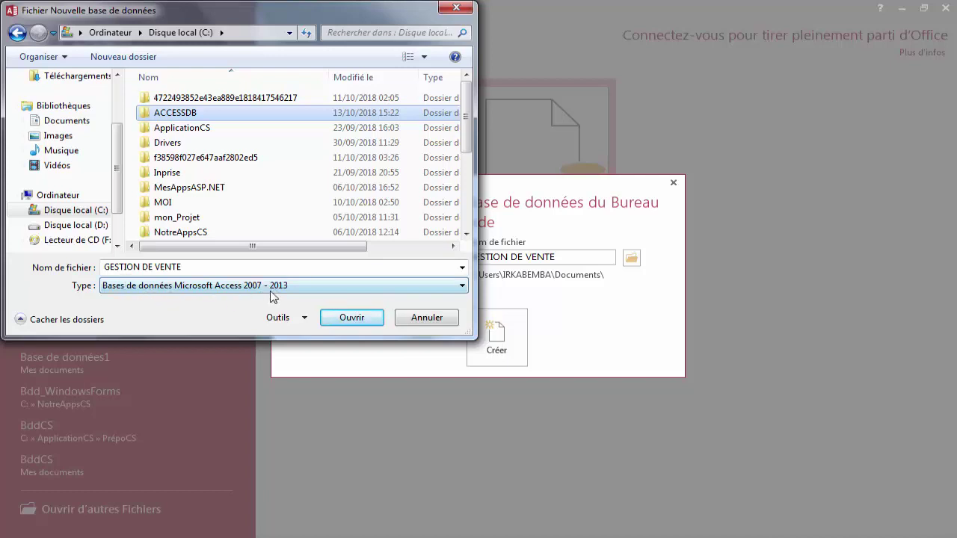
pyautogui.click(348, 323)
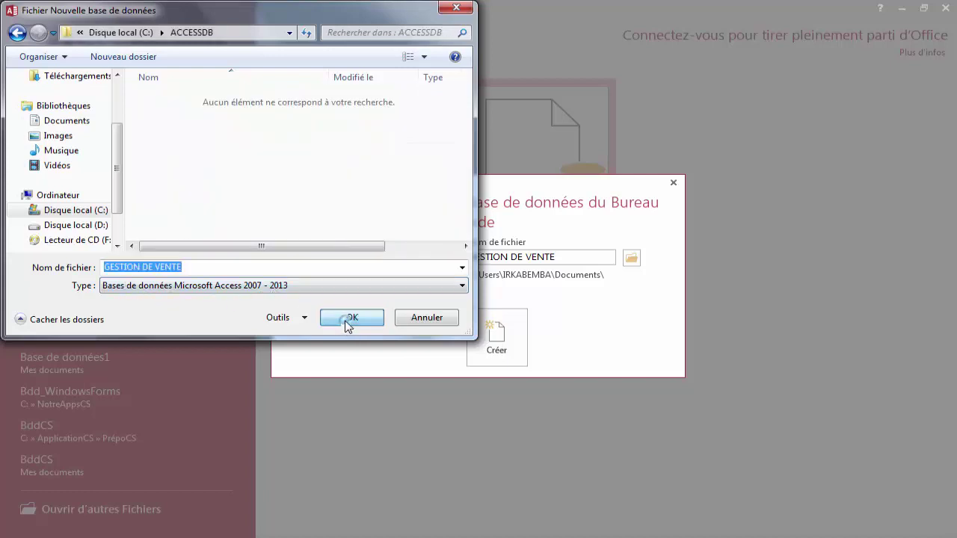
pyautogui.click(351, 321)
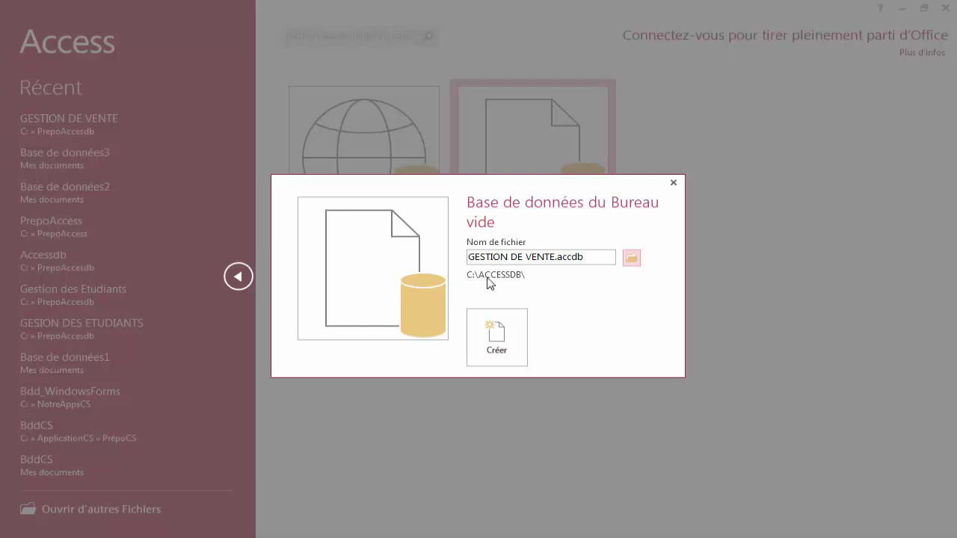
pyautogui.click(497, 334)
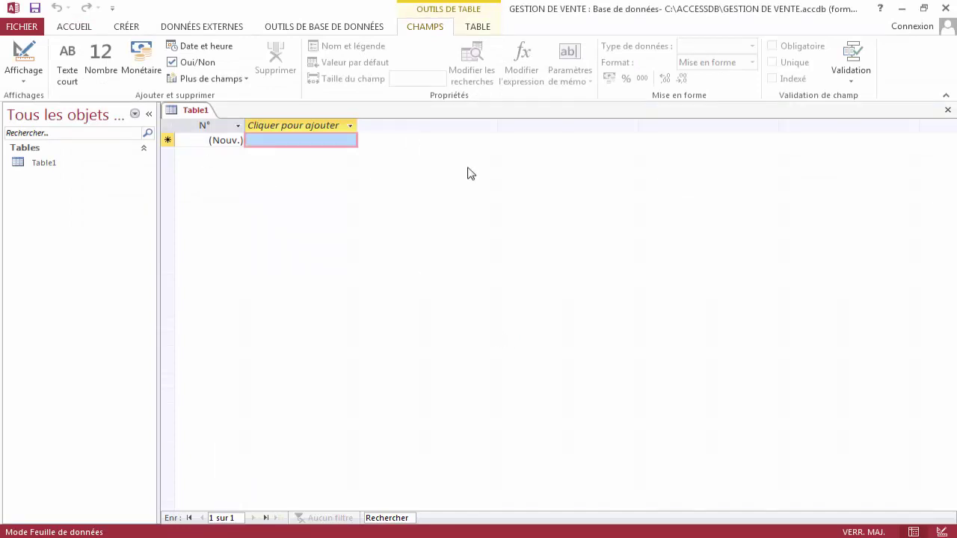
# Replace the default Table1 with a new design-view table whose first field N° is NuméroAuto.
pyautogui.click(948, 110)
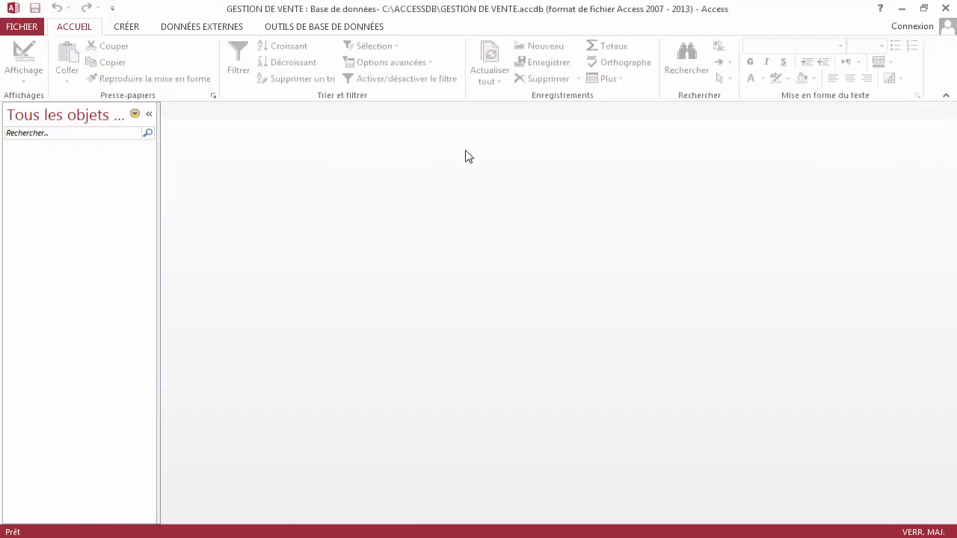
pyautogui.click(138, 30)
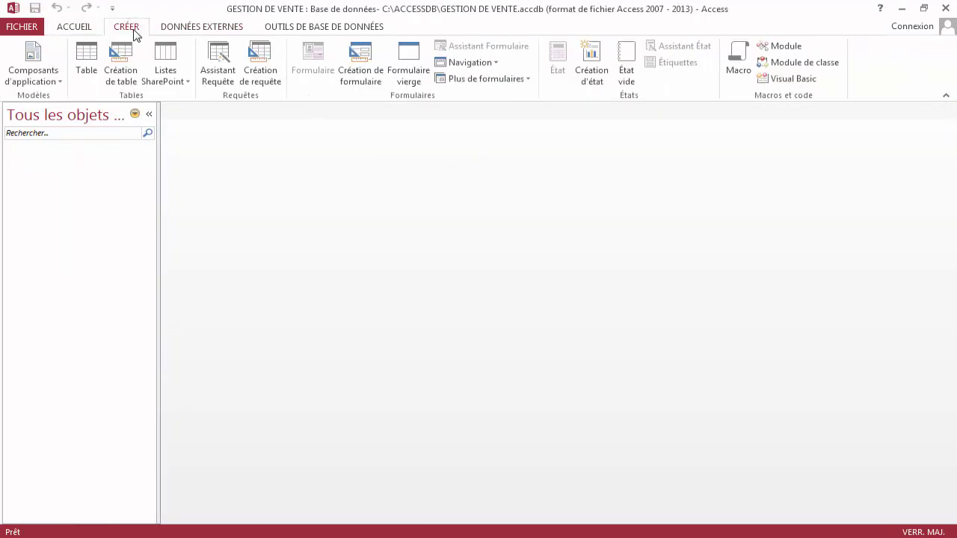
pyautogui.click(133, 70)
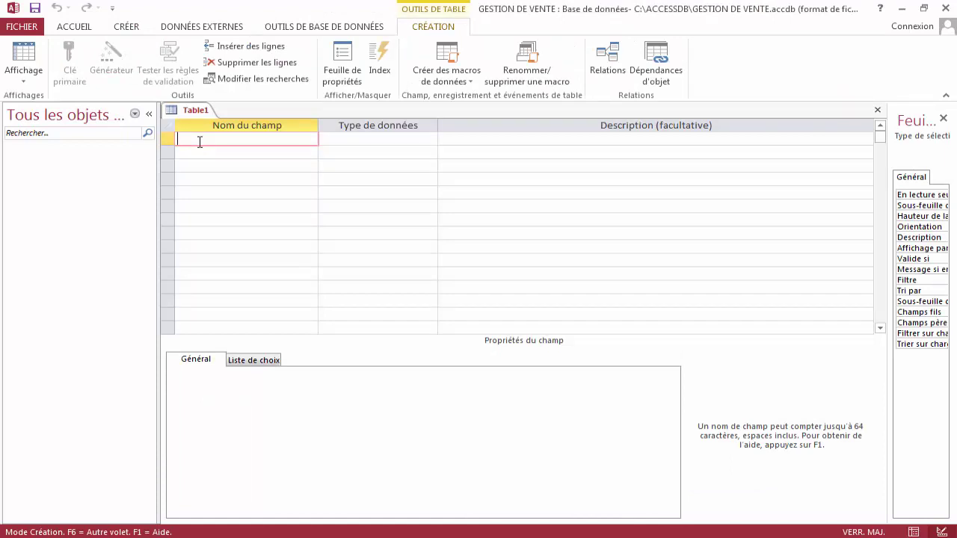
pyautogui.write('N°')
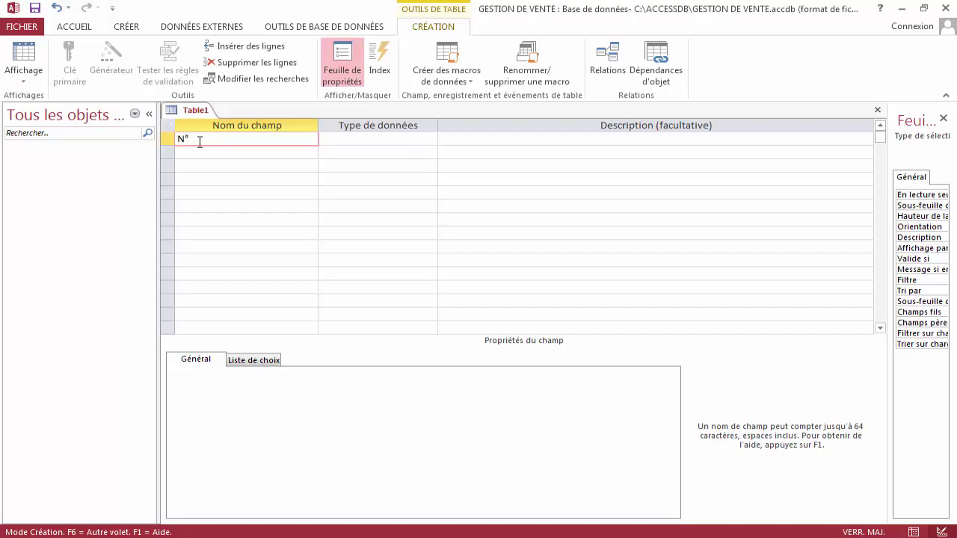
pyautogui.press('Tab')
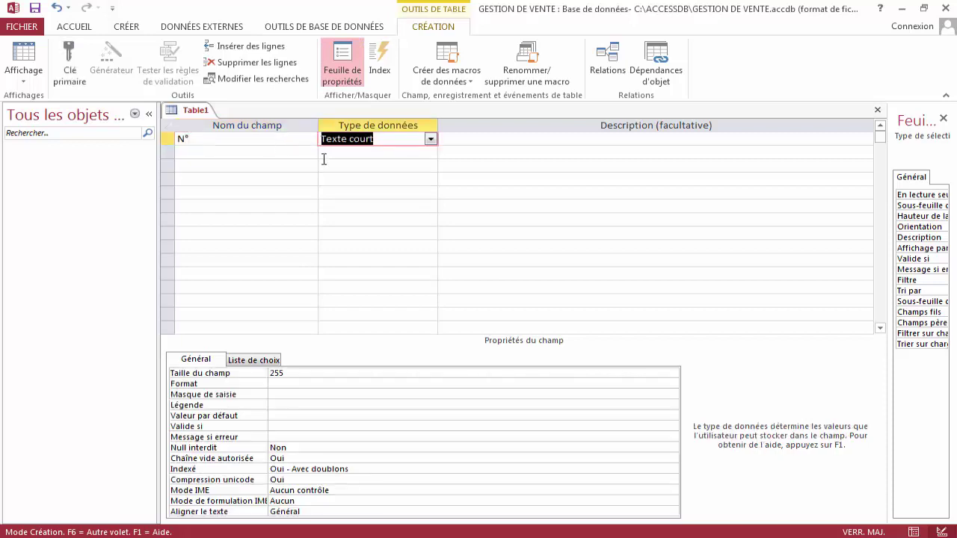
pyautogui.click(431, 139)
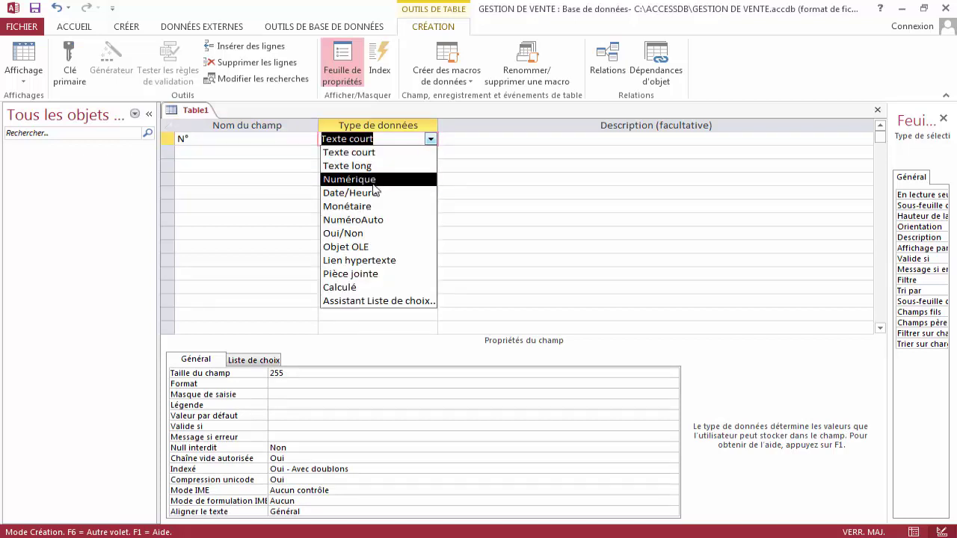
pyautogui.click(374, 220)
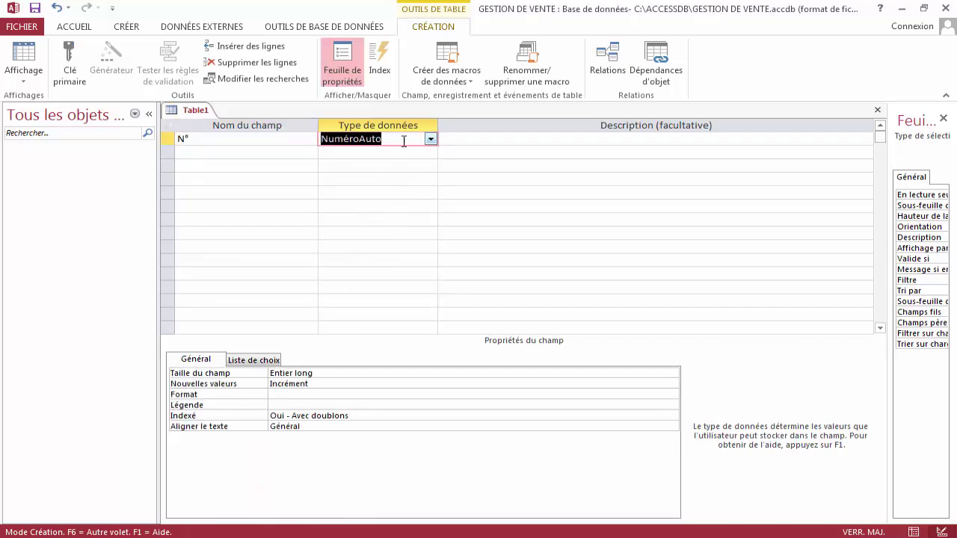
# Add an N° FACTURE field kept as Texte court.
pyautogui.click(404, 142)
pyautogui.press('Tab')
pyautogui.press('Tab')
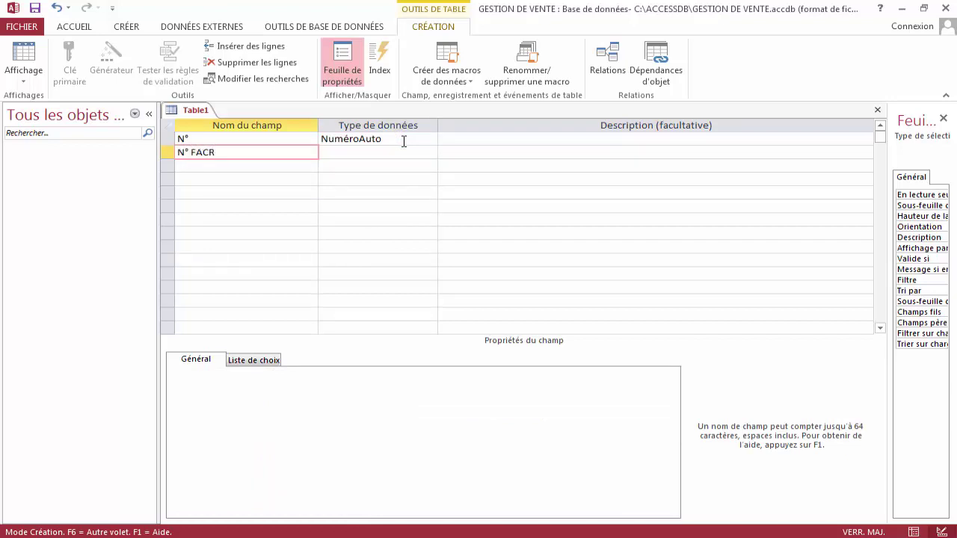
pyautogui.write('N° FACTURE')
pyautogui.press('Tab')
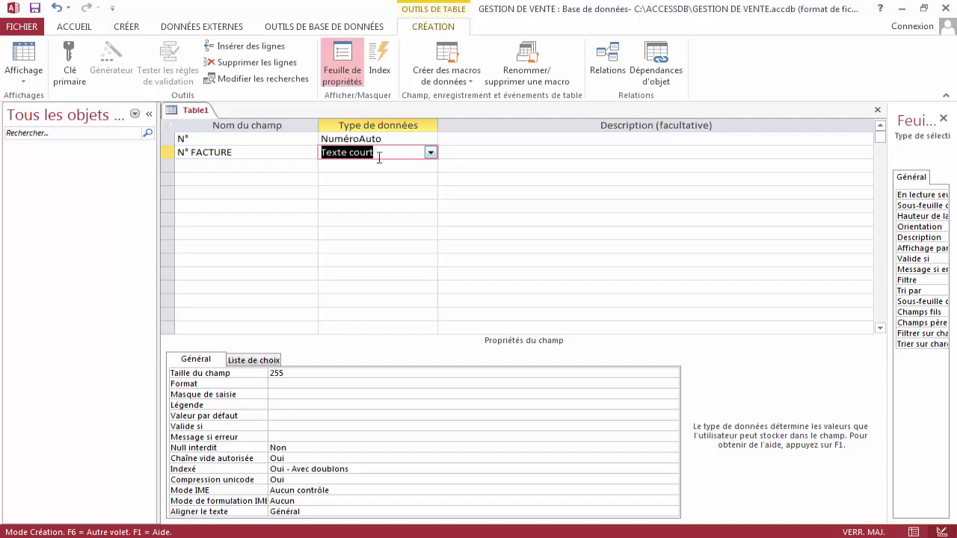
pyautogui.click(431, 153)
pyautogui.click(431, 153)
pyautogui.click(430, 153)
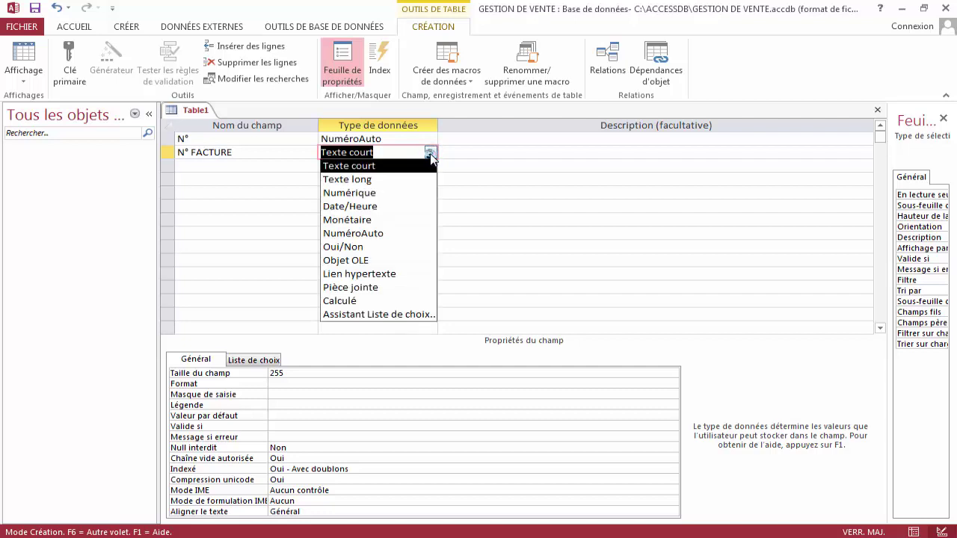
pyautogui.click(430, 153)
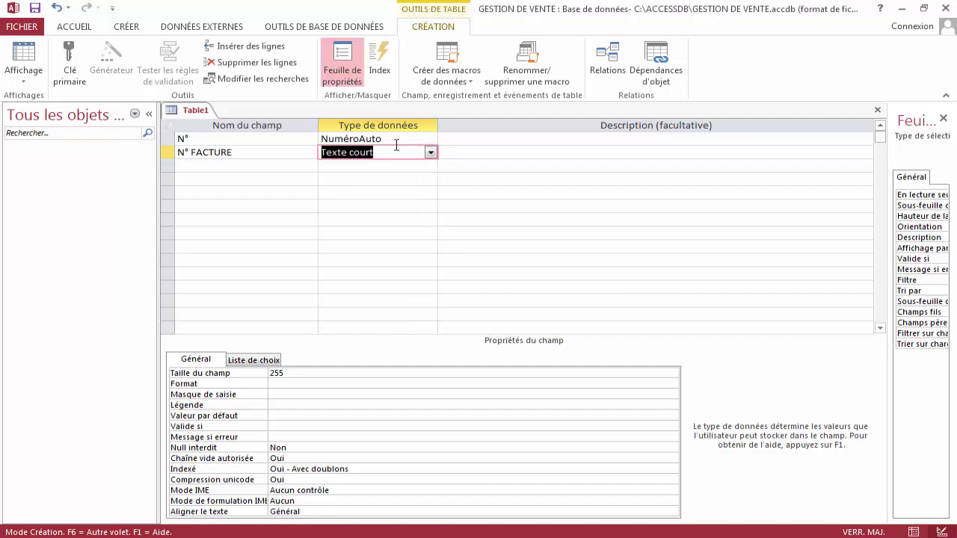
pyautogui.press('Tab')
pyautogui.press('Tab')
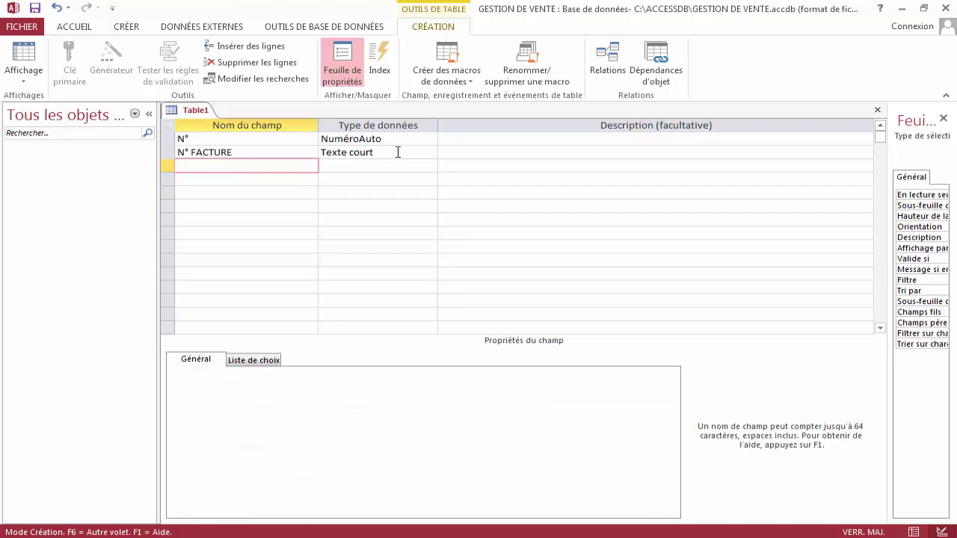
# Add a NOM short-text field with field size 30.
pyautogui.write('NOM')
pyautogui.press('Tab')
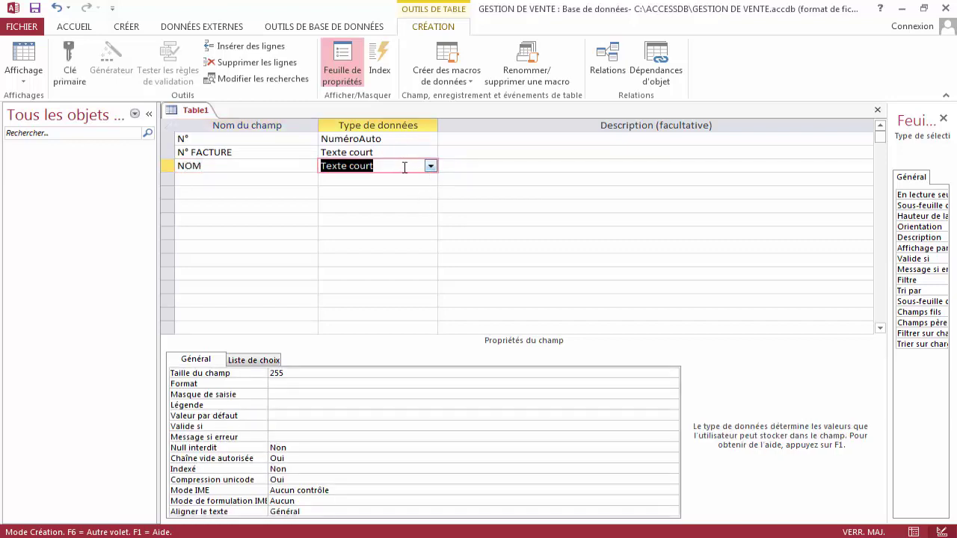
pyautogui.click(403, 166)
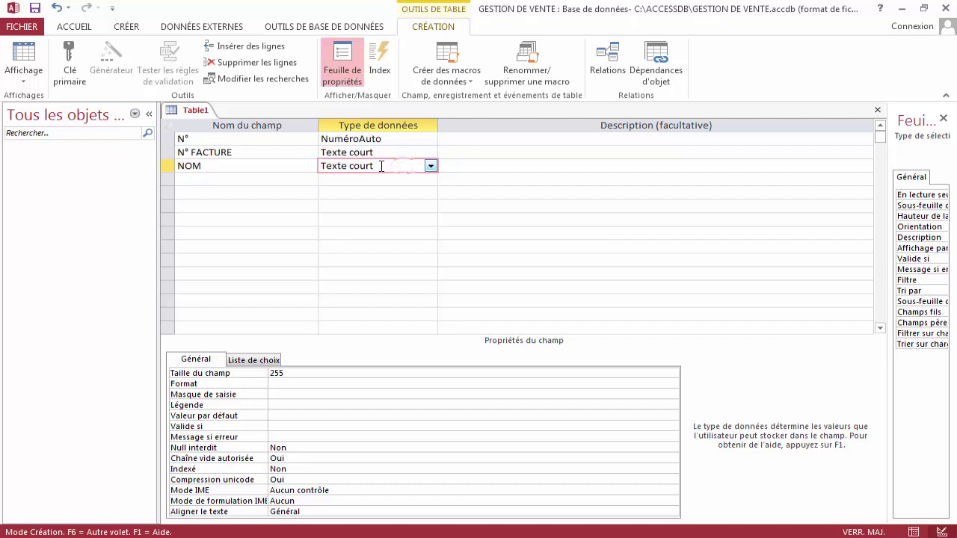
pyautogui.click(297, 372)
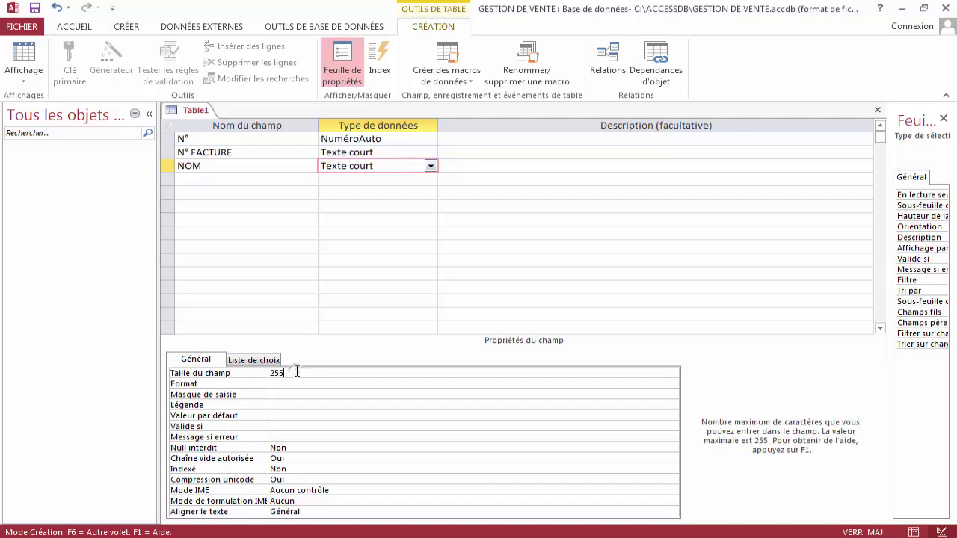
pyautogui.press('BackSpace')
pyautogui.press('BackSpace')
pyautogui.write('30')
pyautogui.click(470, 166)
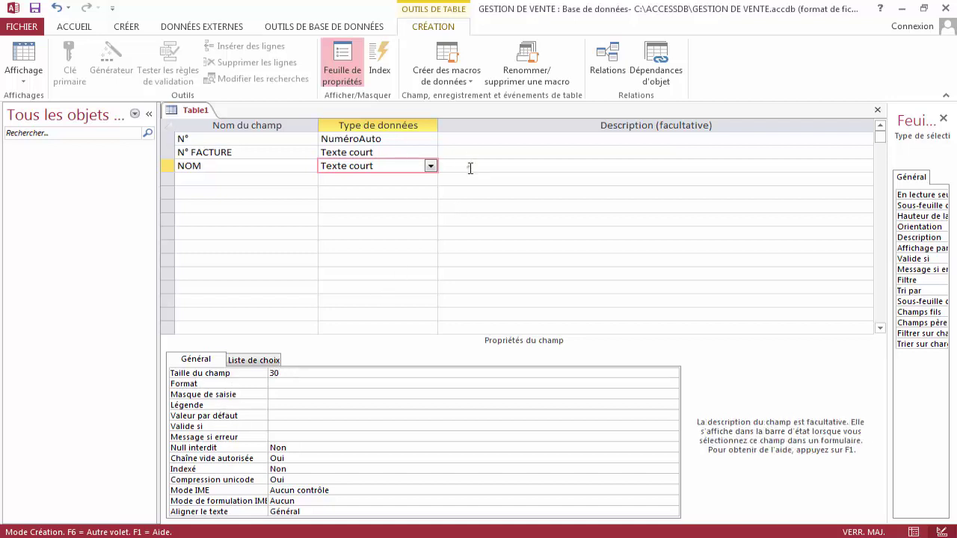
pyautogui.press('Return')
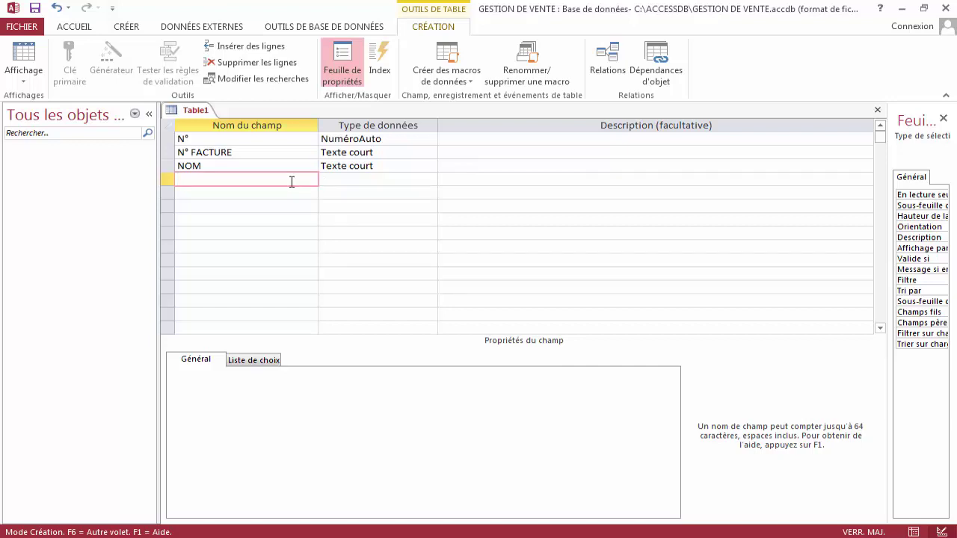
# Add a PRENOM field, also with field size 30.
pyautogui.write('RENOM')
pyautogui.press('Tab')
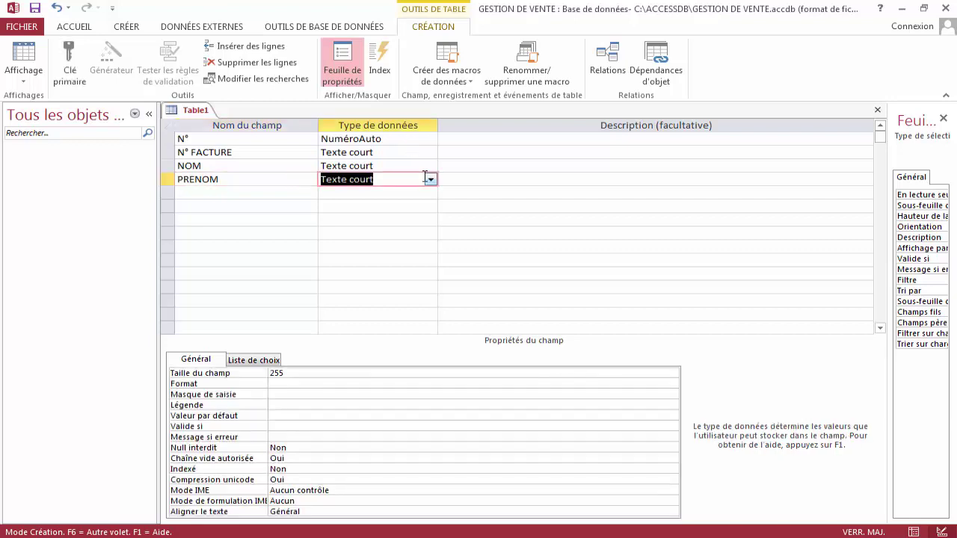
pyautogui.click(314, 370)
pyautogui.doubleClick(314, 370)
pyautogui.write('30')
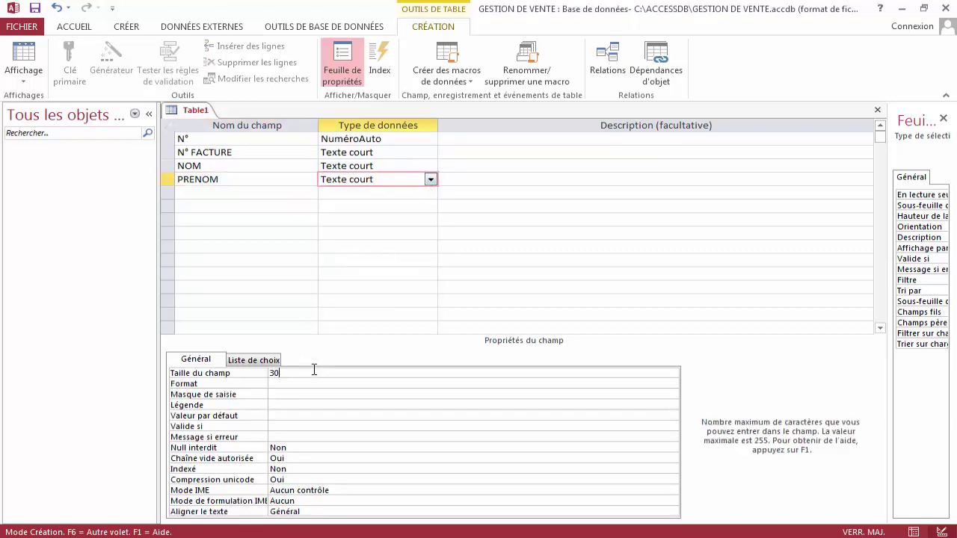
pyautogui.click(491, 184)
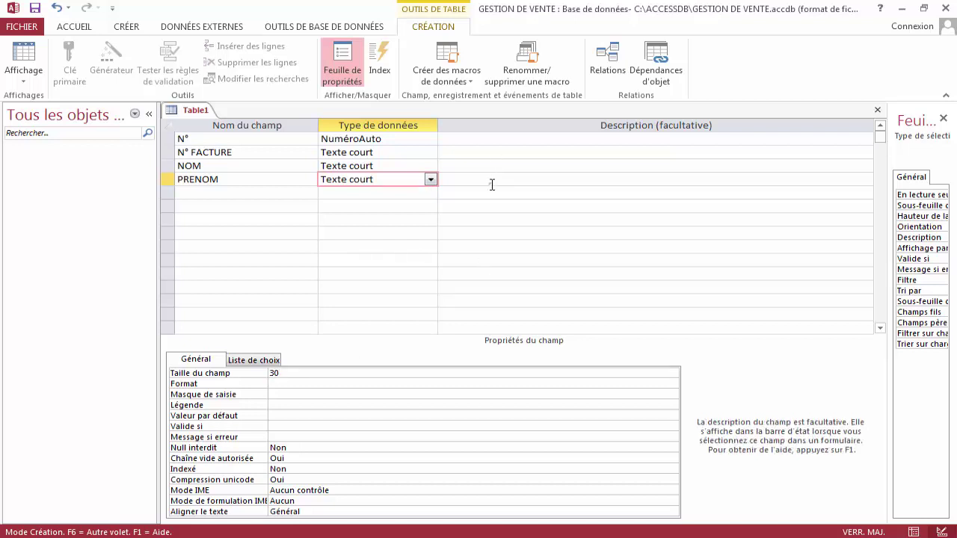
pyautogui.press('Return')
# Add a SEXE field and choose Assistant Liste de choix as its data type.
pyautogui.write('S')
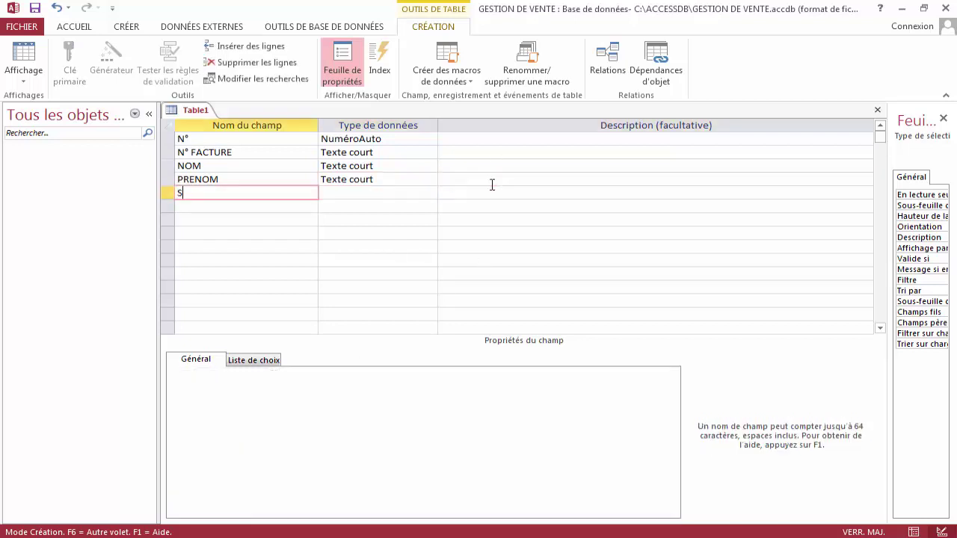
pyautogui.write('EXE')
pyautogui.press('Return')
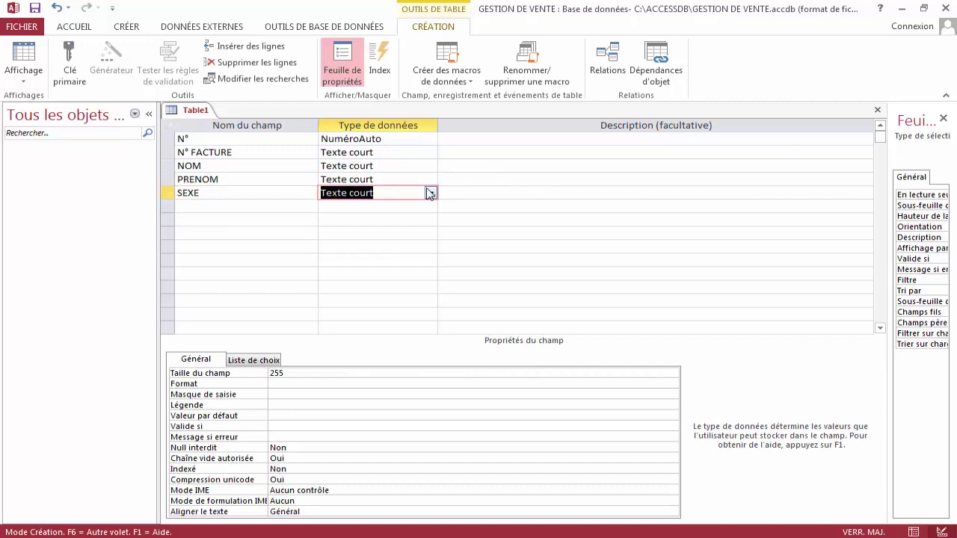
pyautogui.click(430, 193)
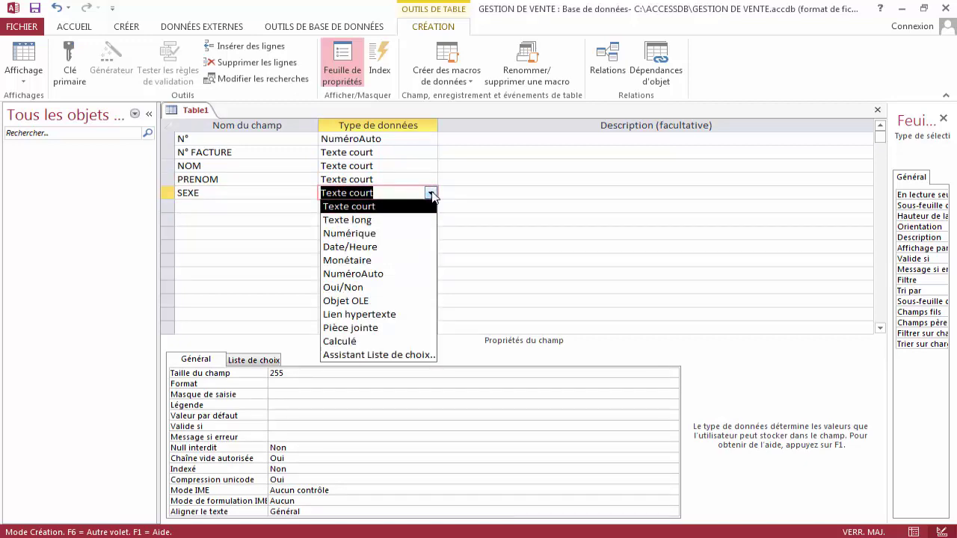
pyautogui.click(389, 355)
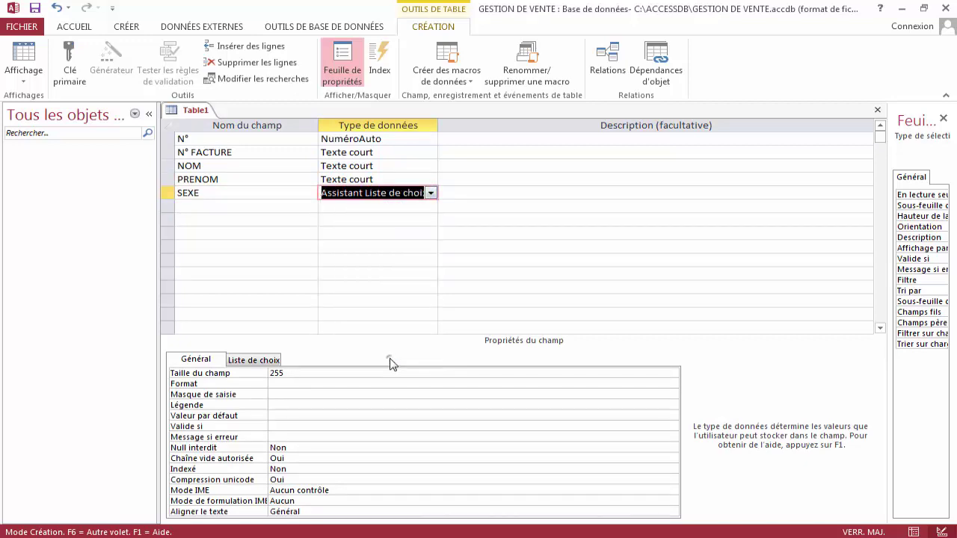
# In the Lookup Wizard, type the values FEMININ and MASCULIN in Col1 and finish.
pyautogui.click(412, 204)
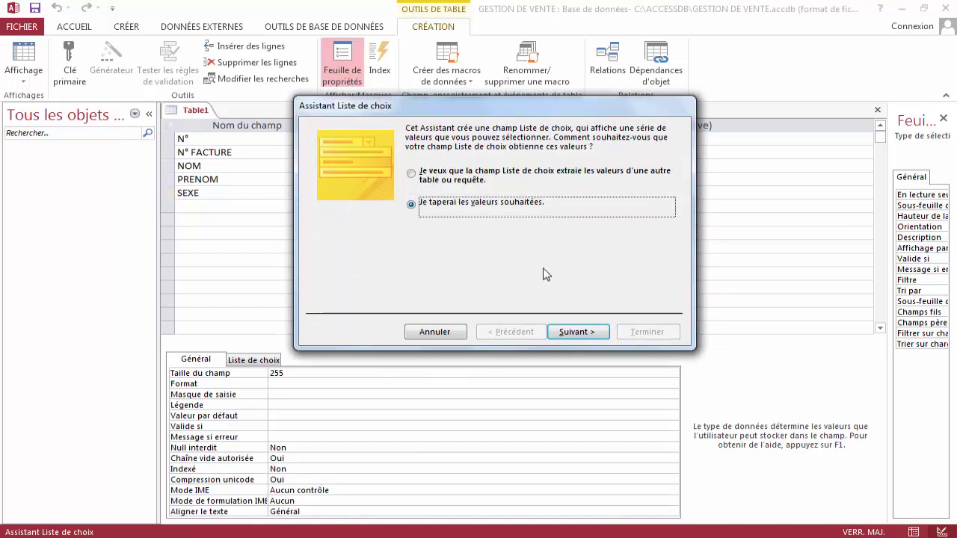
pyautogui.click(574, 336)
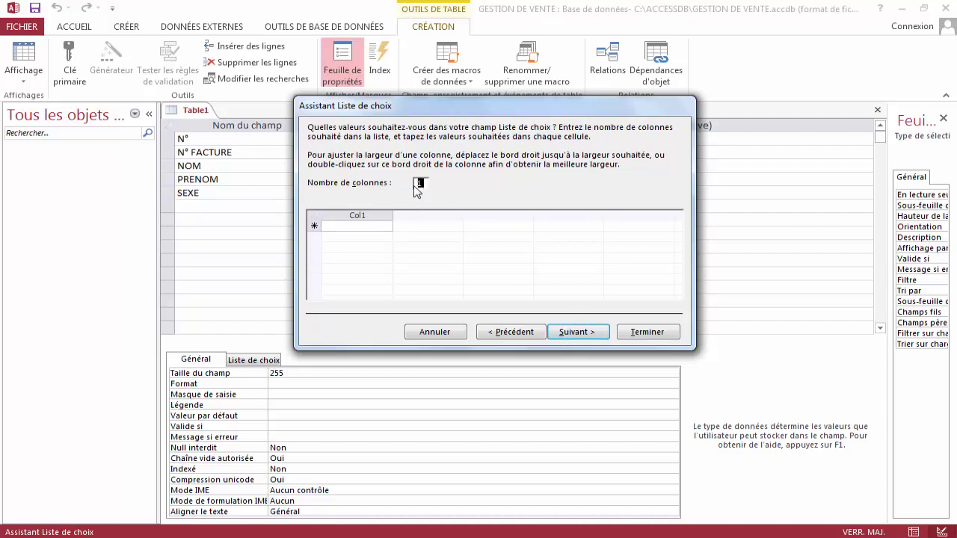
pyautogui.click(353, 225)
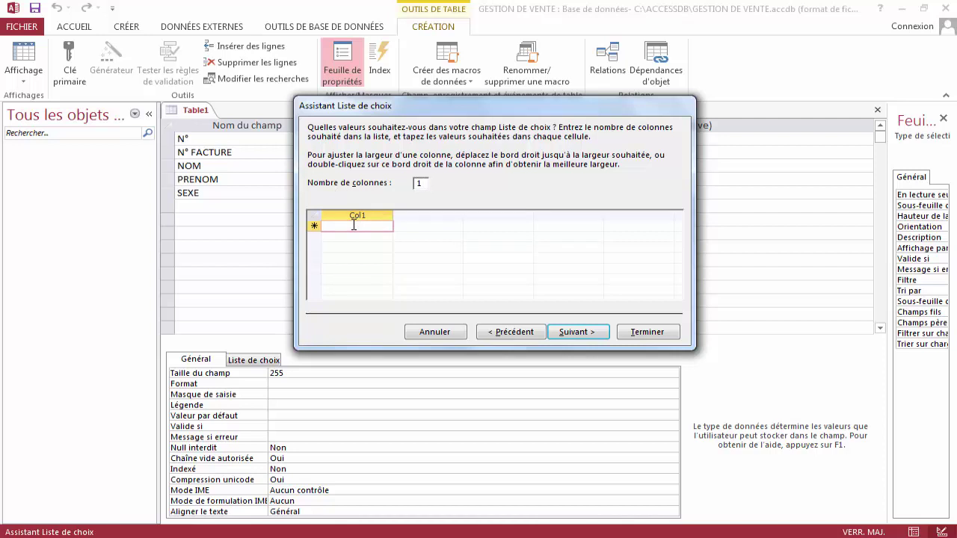
pyautogui.write('FEMININ')
pyautogui.press('Return')
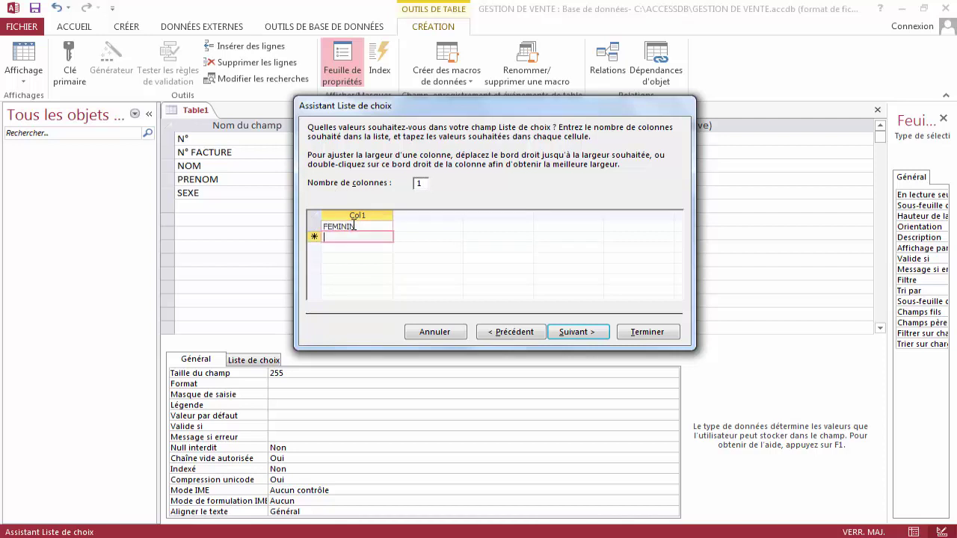
pyautogui.write('MASCULIN')
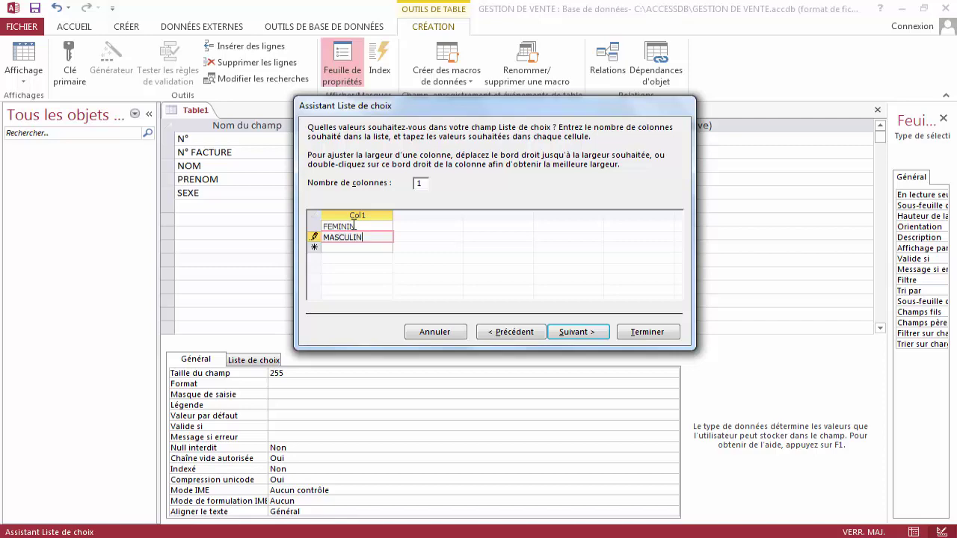
pyautogui.click(570, 334)
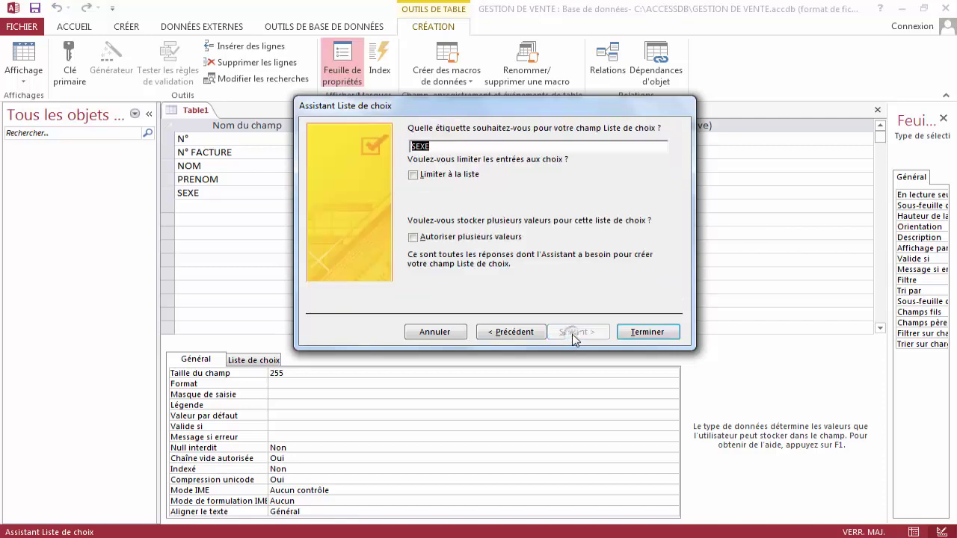
pyautogui.click(634, 336)
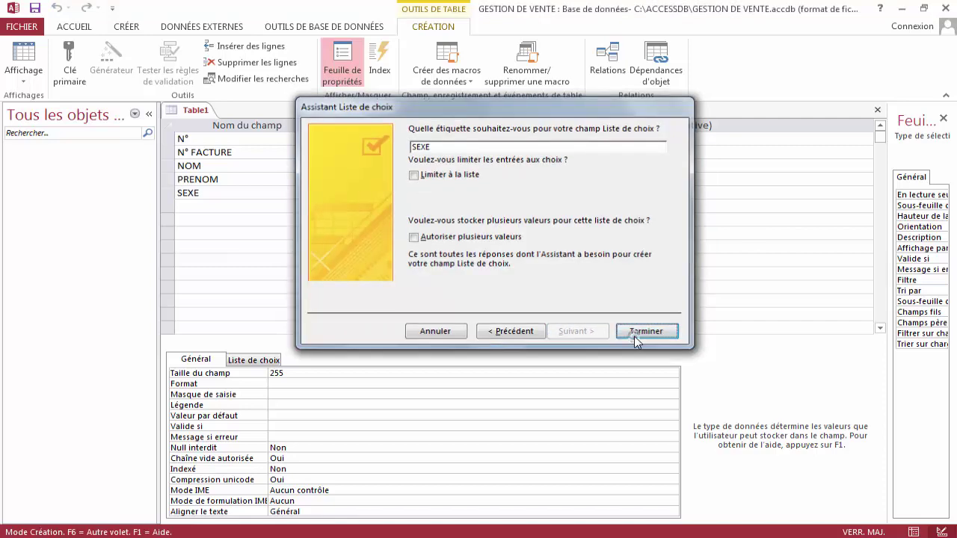
pyautogui.press('Return')
pyautogui.press('Return')
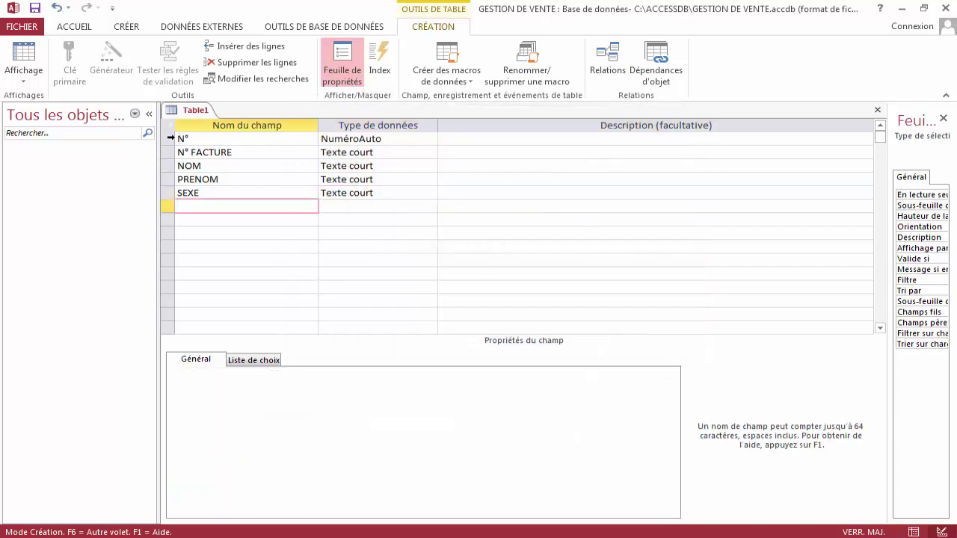
# Set N° as the table's primary key.
pyautogui.click(170, 138)
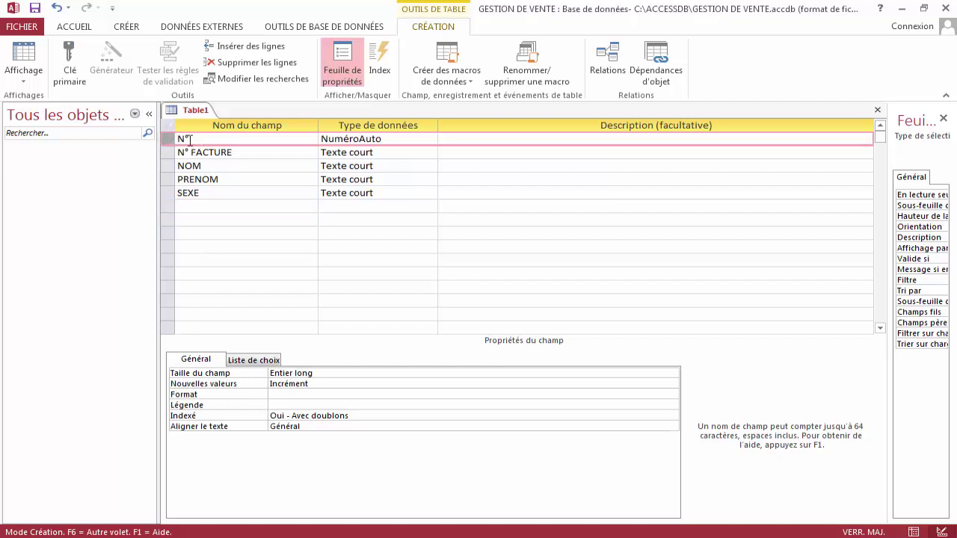
pyautogui.click(69, 71)
pyautogui.rightClick(195, 111)
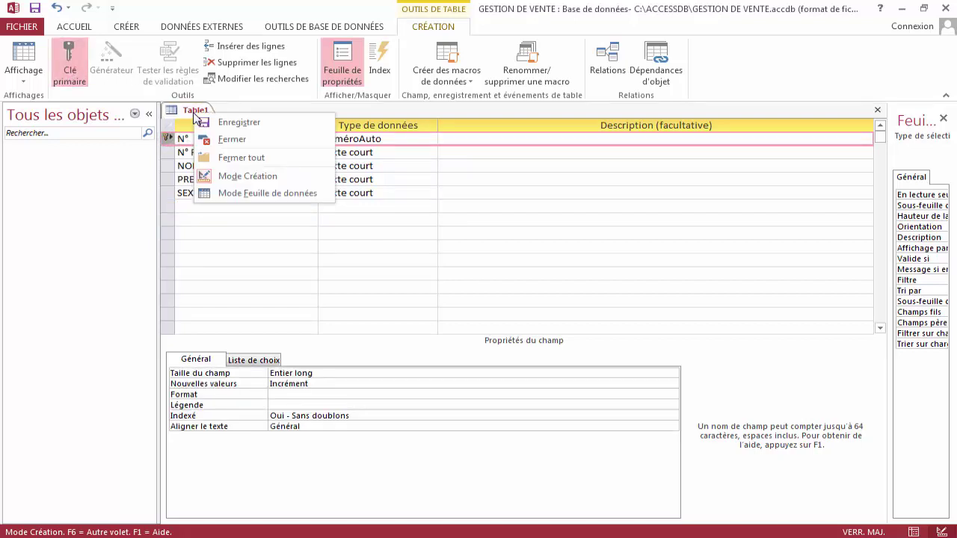
pyautogui.click(185, 133)
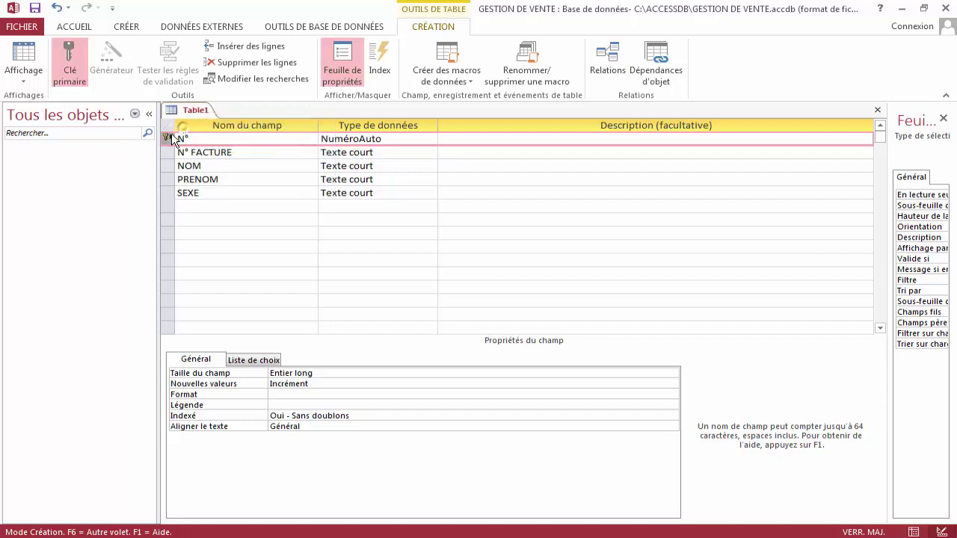
# Save the table as CLIENTS and open it in datasheet view.
pyautogui.click(35, 10)
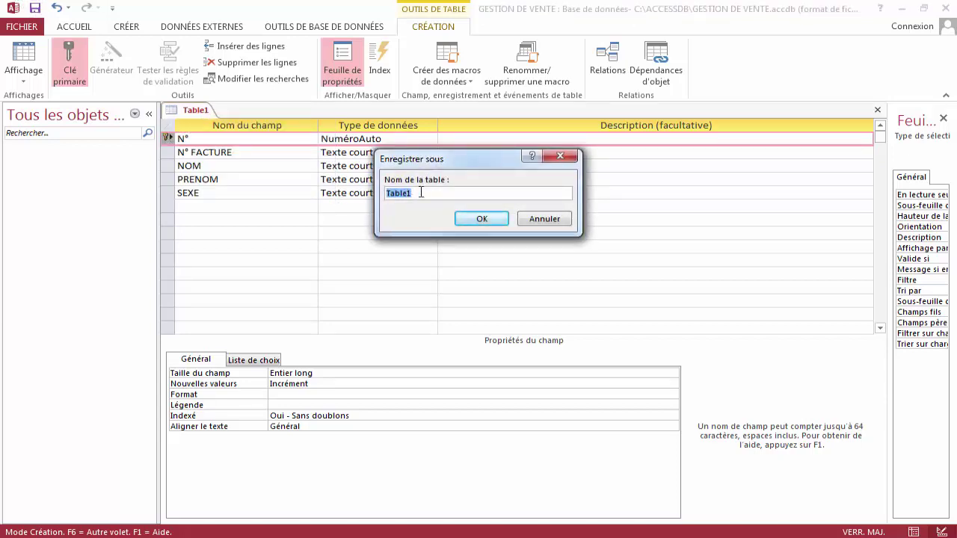
pyautogui.press('BackSpace')
pyautogui.write('CLIENTS')
pyautogui.click(484, 219)
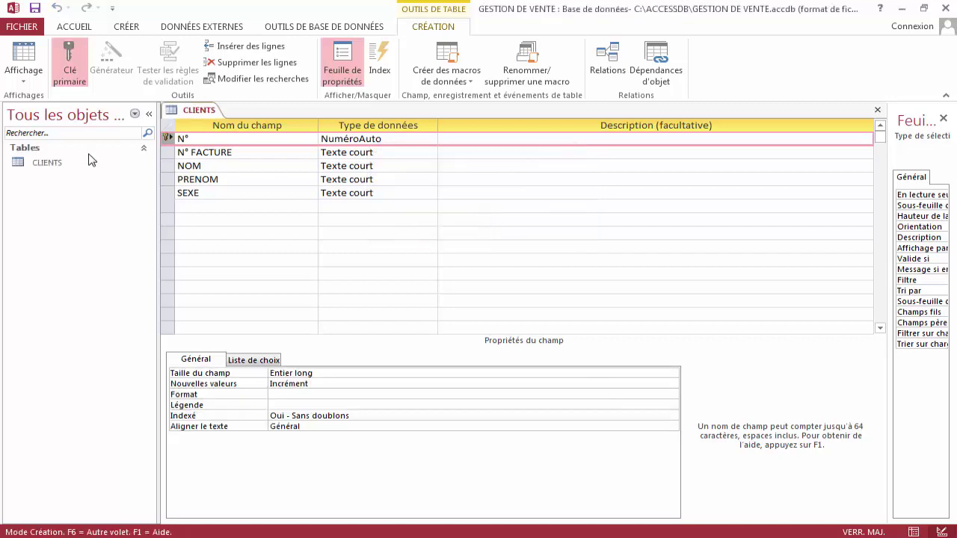
pyautogui.doubleClick(83, 162)
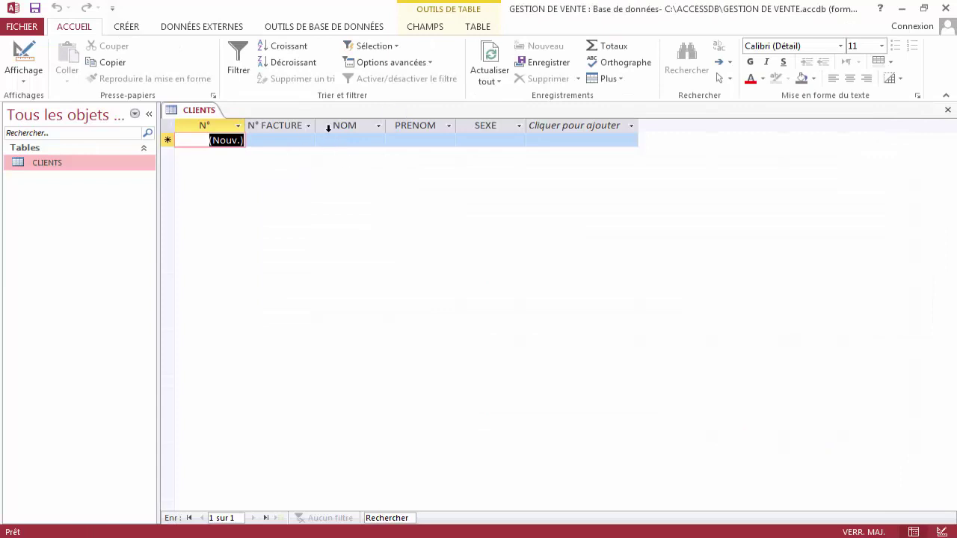
pyautogui.click(127, 27)
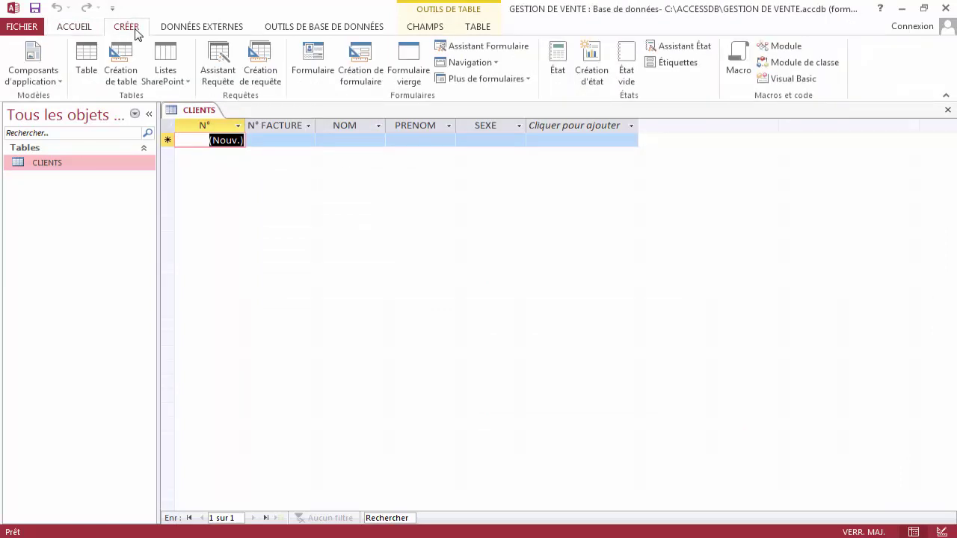
# Start a new design-view table with a DESIGNATION short-text field.
pyautogui.click(122, 65)
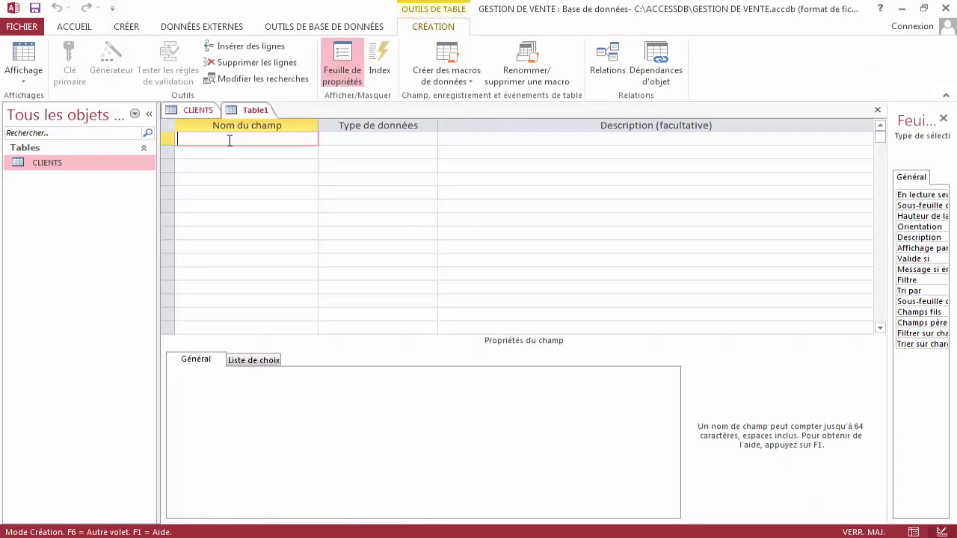
pyautogui.write('DESIGNATION')
pyautogui.press('Return')
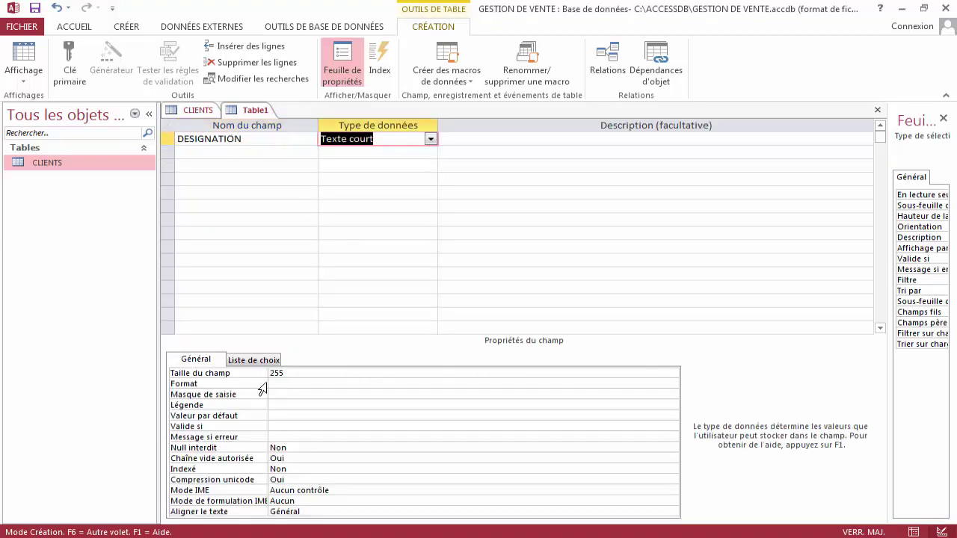
pyautogui.click(403, 139)
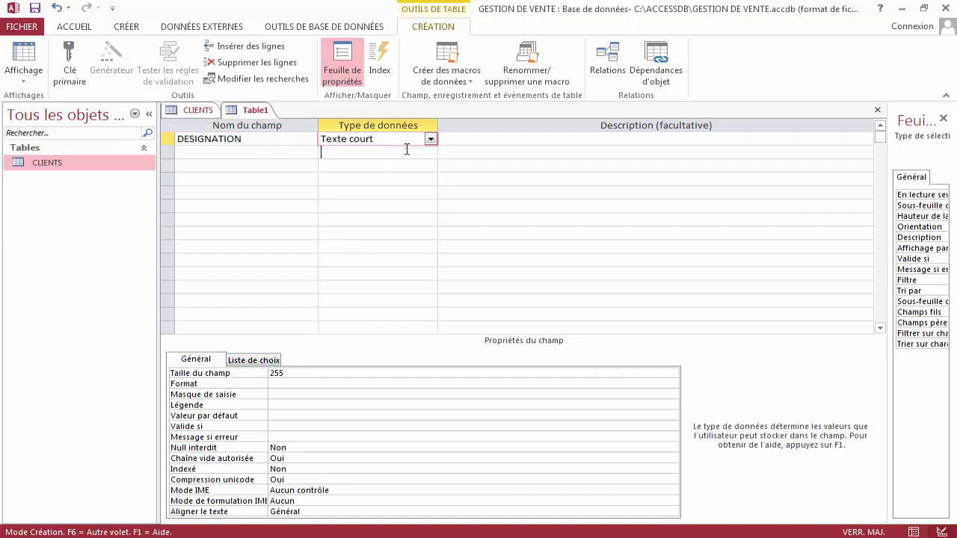
pyautogui.press('Return')
pyautogui.press('Return')
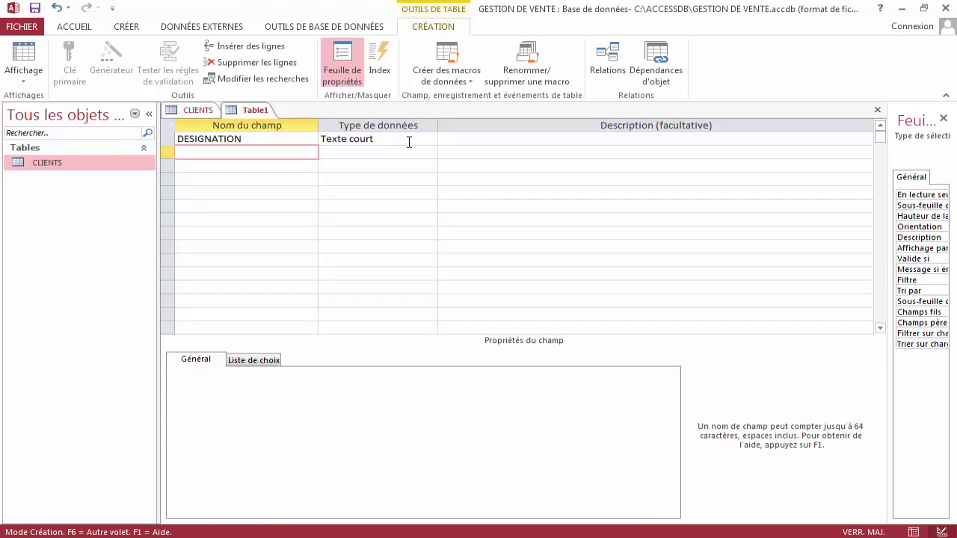
# Add a QTE field with the Numérique data type.
pyautogui.write('QTE')
pyautogui.press('Return')
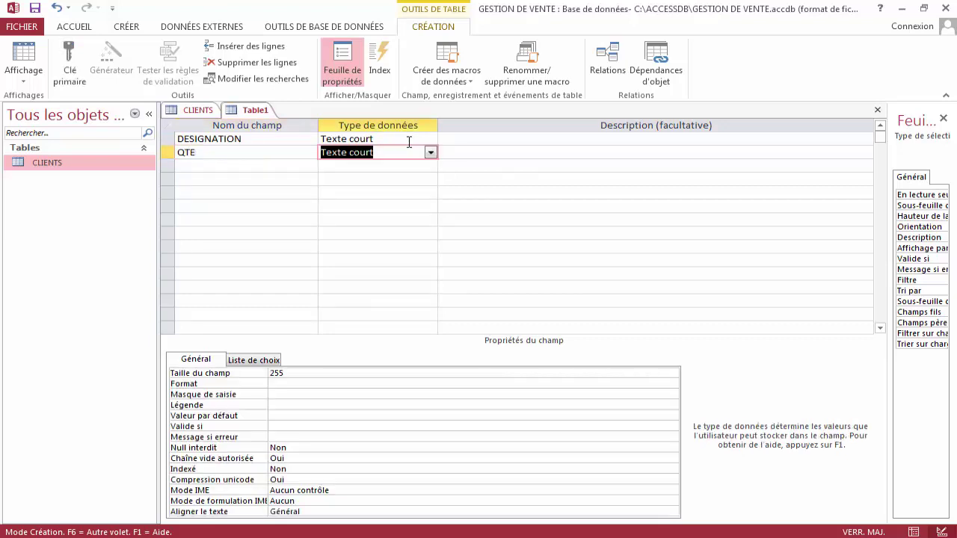
pyautogui.click(430, 153)
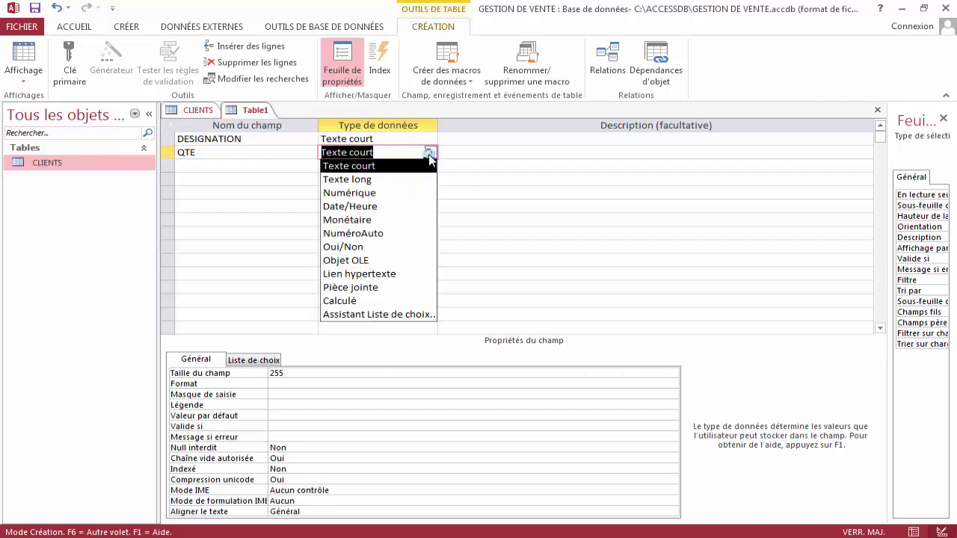
pyautogui.click(393, 193)
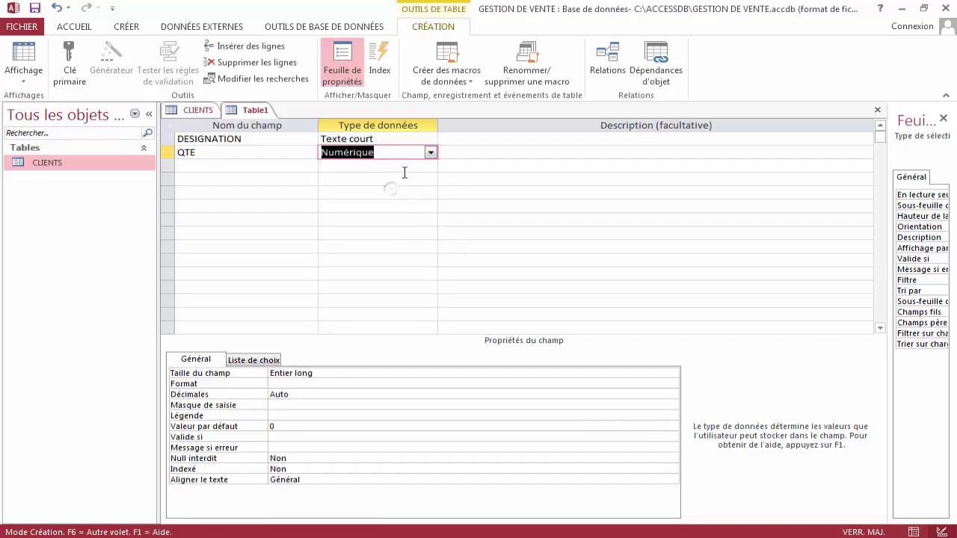
pyautogui.click(406, 152)
pyautogui.press('Tab')
# Add a PU field of type Monétaire formatted as Nombre général.
pyautogui.press('Tab')
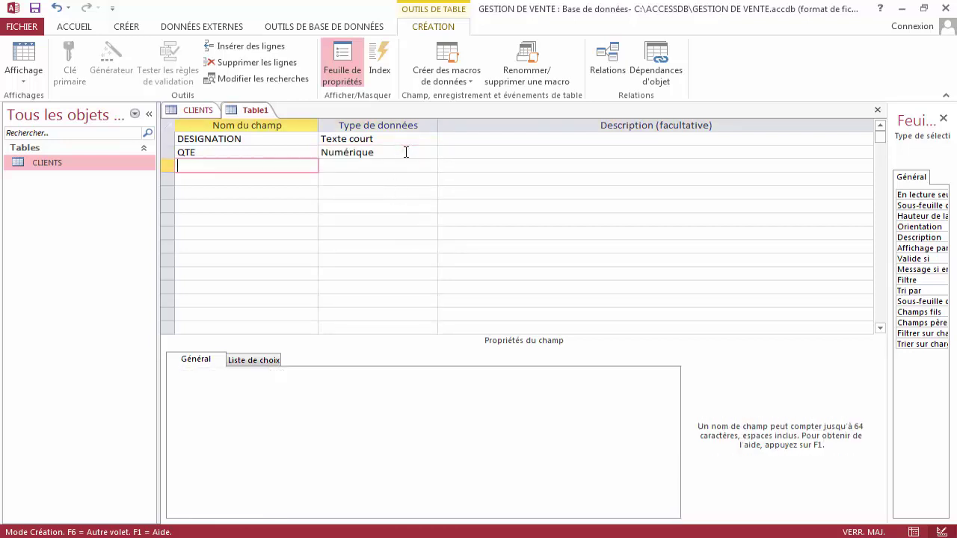
pyautogui.write('PU')
pyautogui.press('Tab')
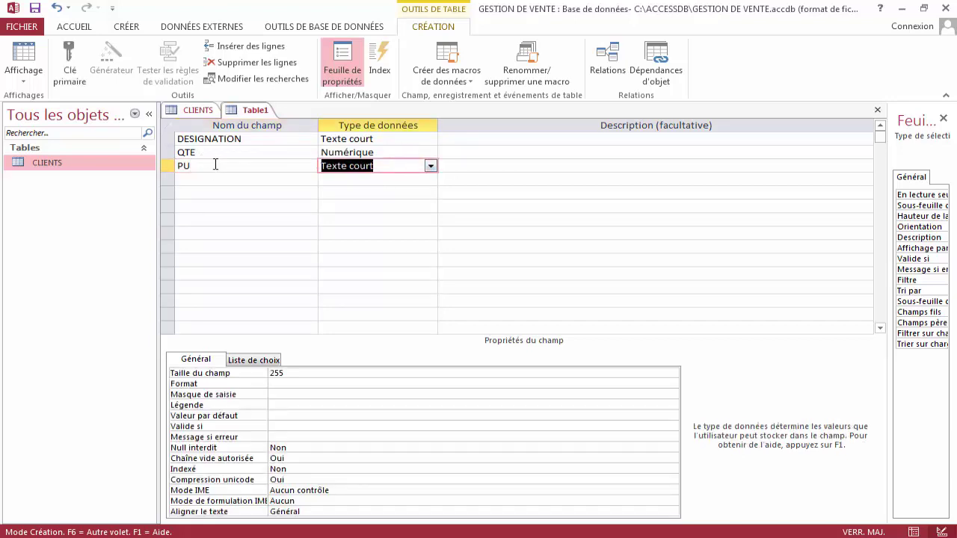
pyautogui.click(218, 165)
pyautogui.click(406, 166)
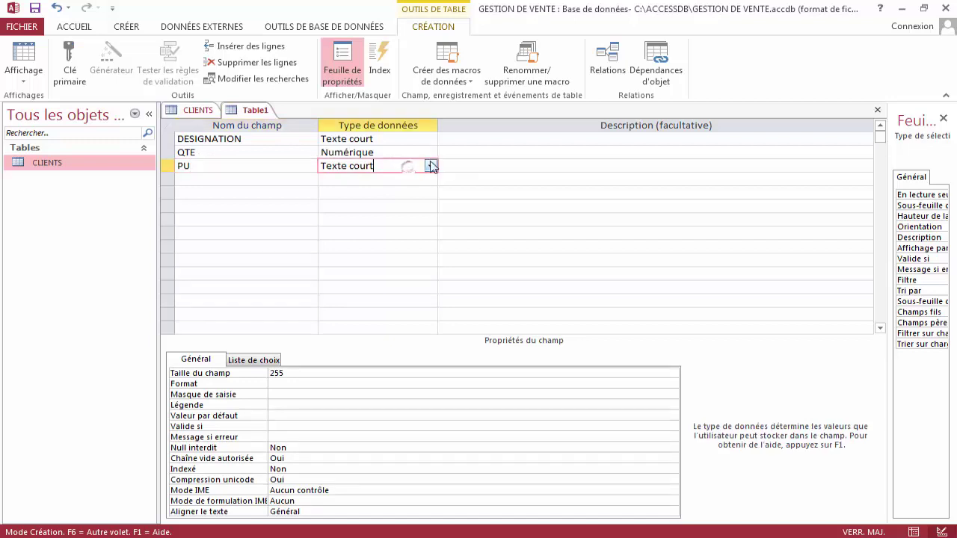
pyautogui.click(431, 165)
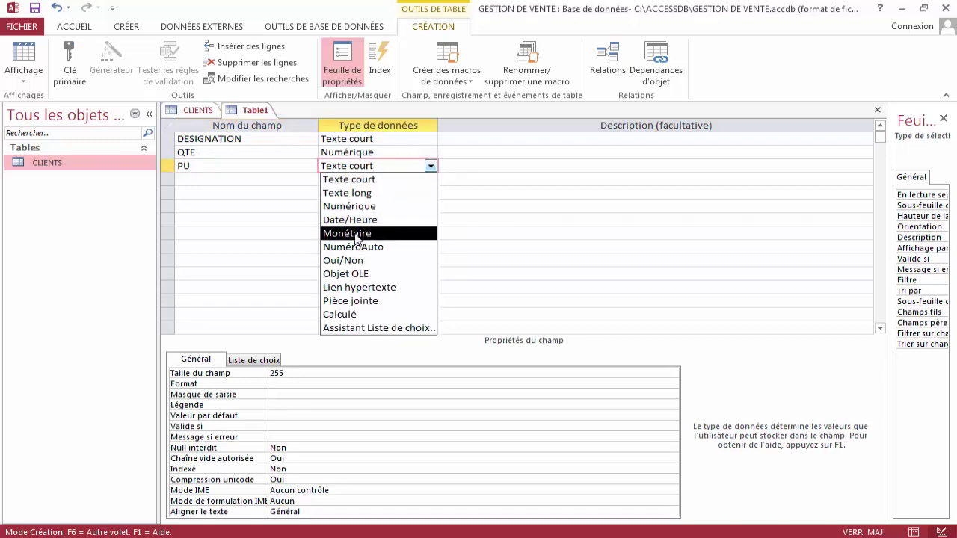
pyautogui.click(356, 234)
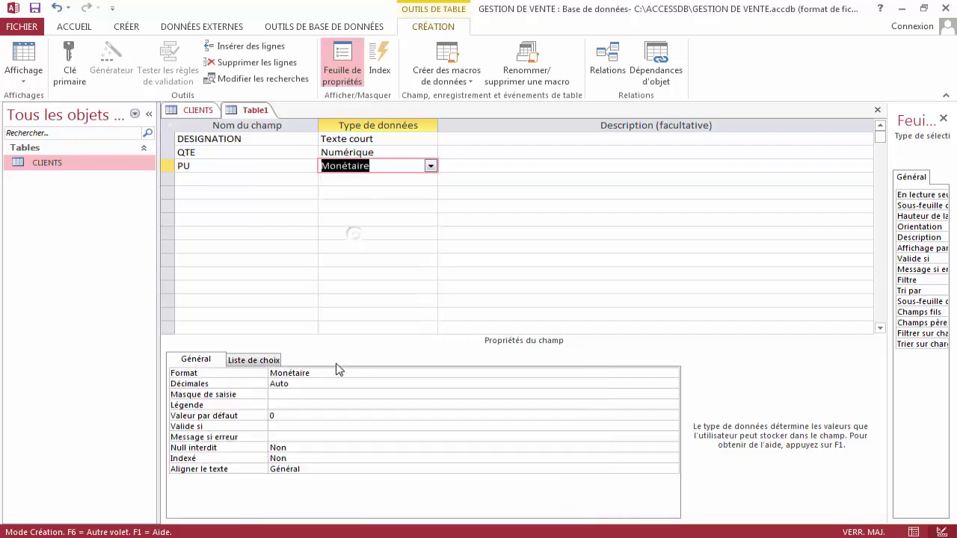
pyautogui.click(338, 369)
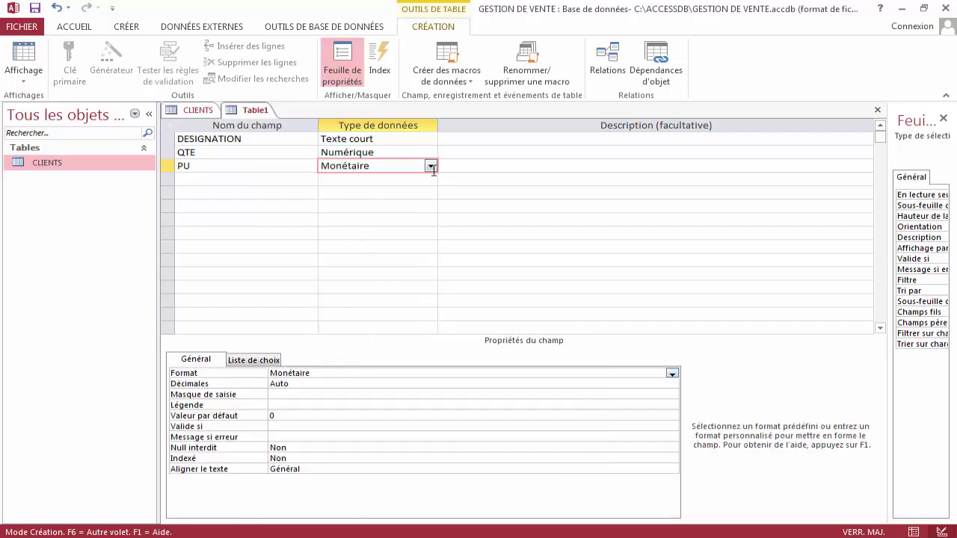
pyautogui.click(403, 166)
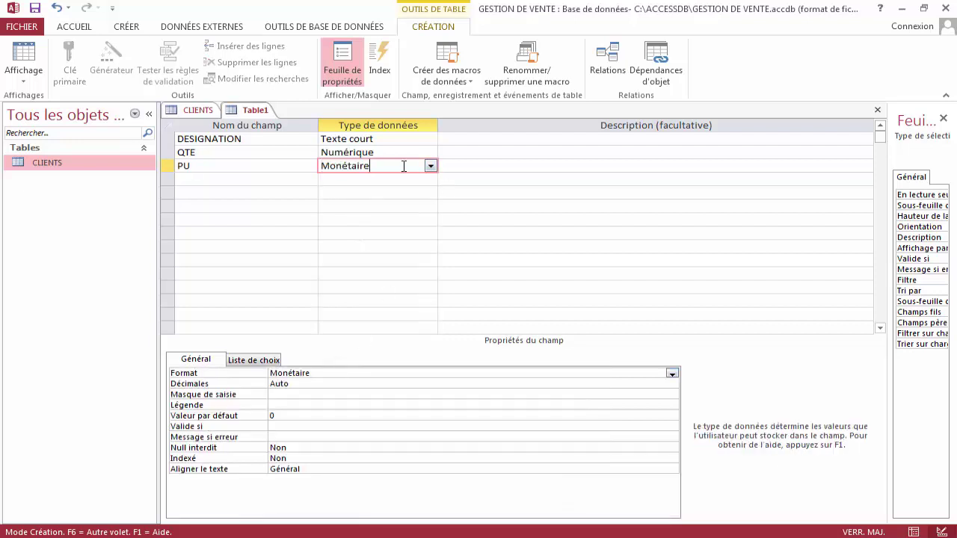
pyautogui.click(673, 373)
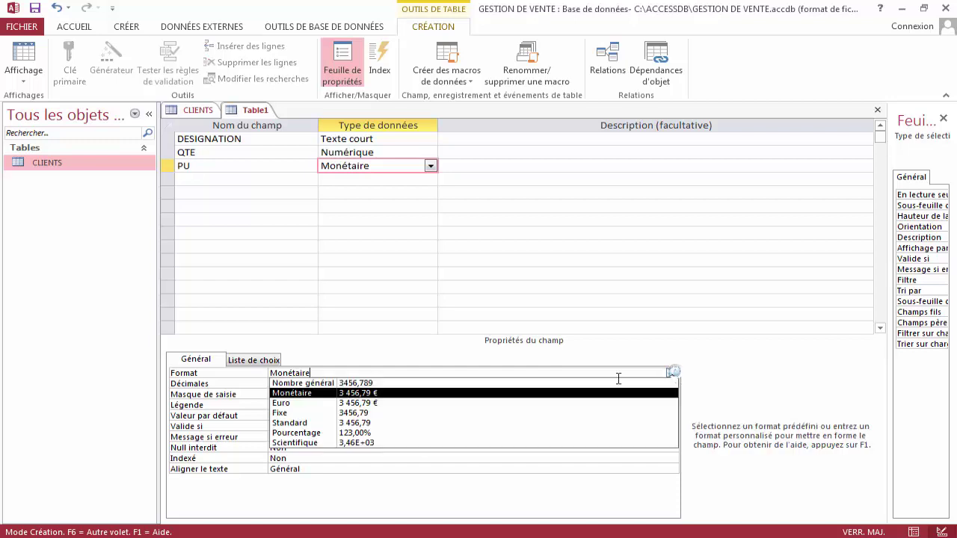
pyautogui.click(370, 383)
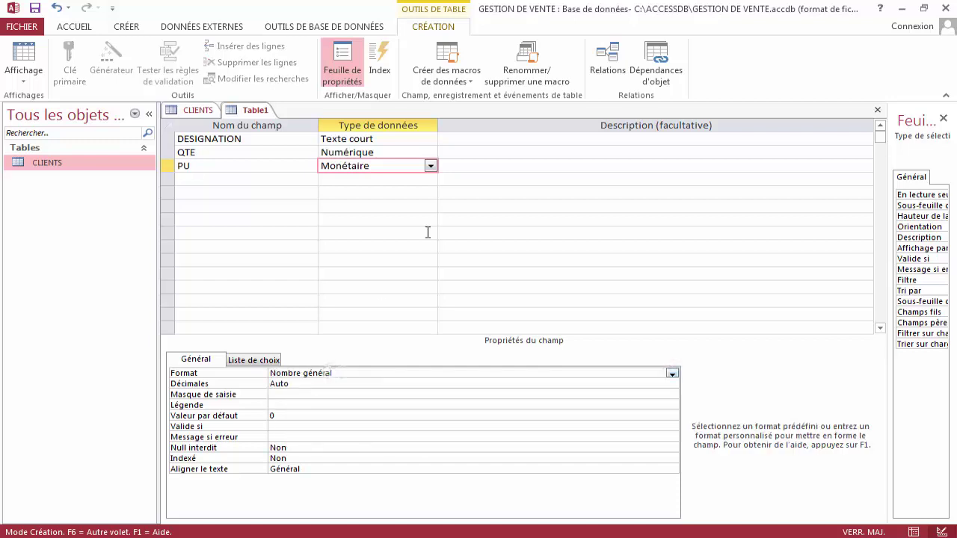
pyautogui.click(487, 164)
pyautogui.press('Tab')
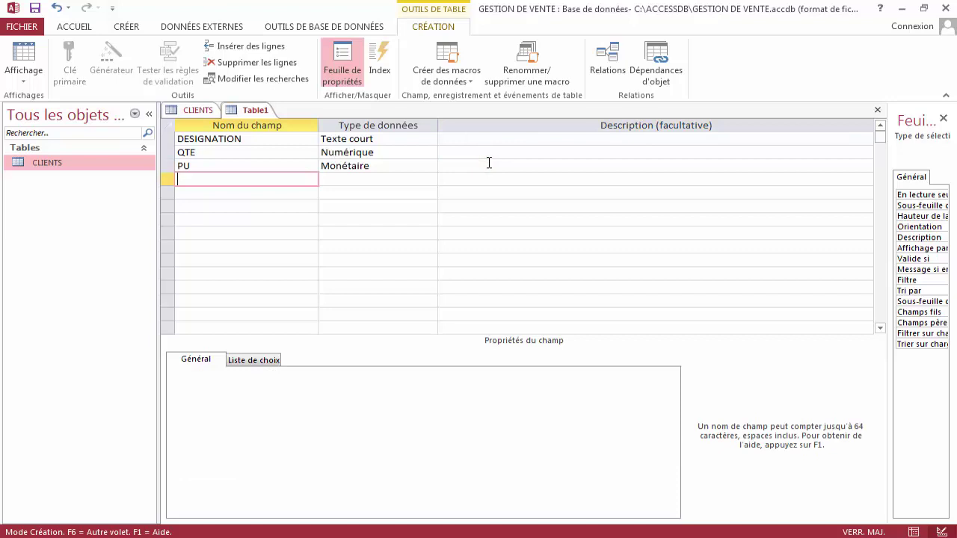
# Add a PT field of type Calculé, closing the expression builder empty.
pyautogui.write('PT')
pyautogui.press('Tab')
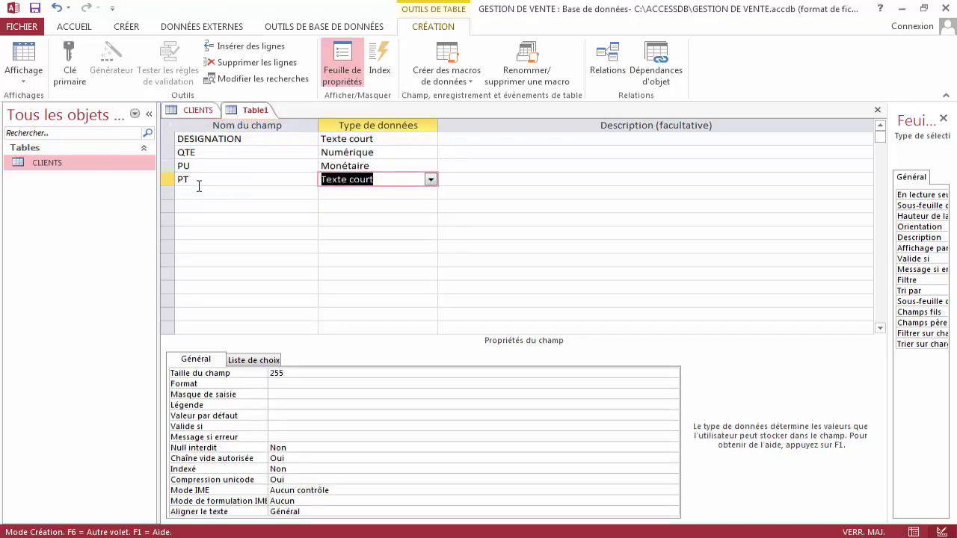
pyautogui.click(430, 180)
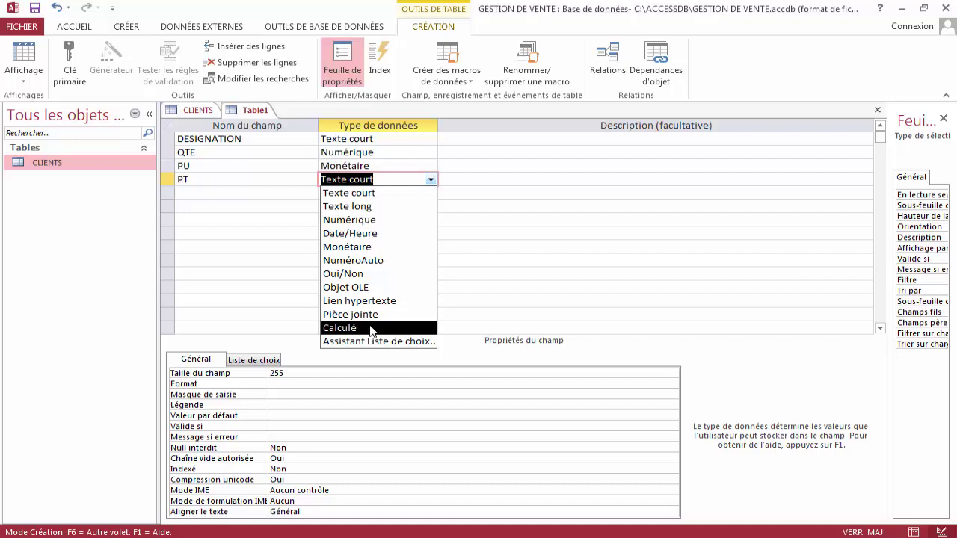
pyautogui.click(371, 329)
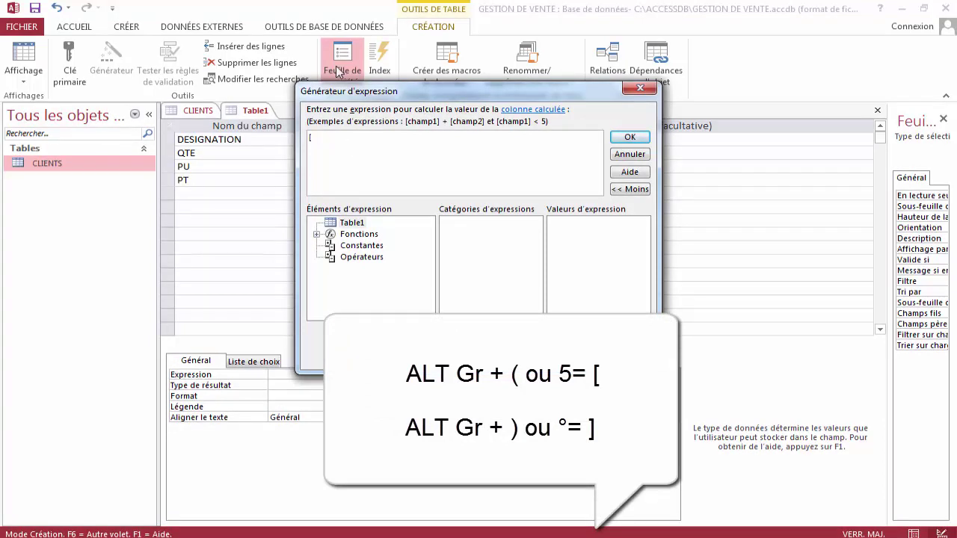
pyautogui.click(630, 154)
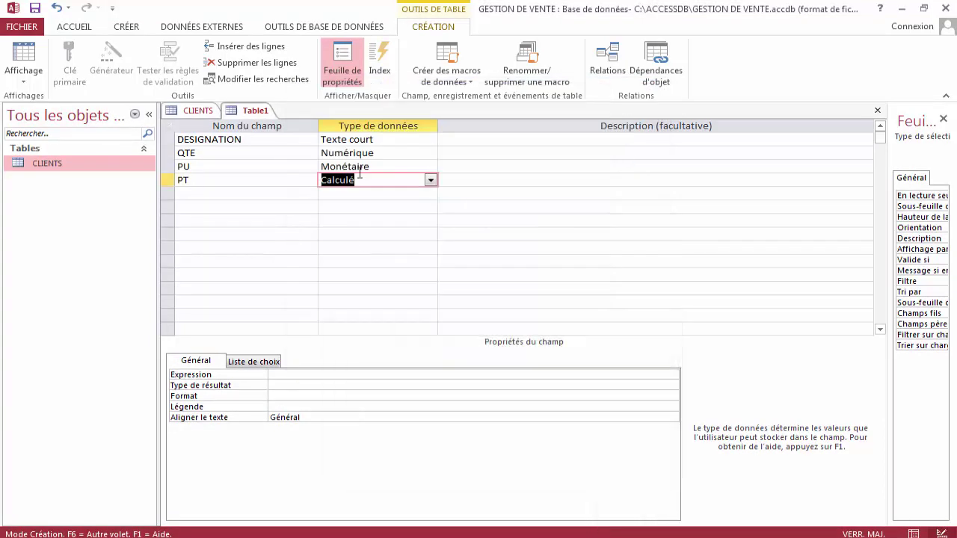
# Enter QTE as the QTE field's caption.
pyautogui.click(171, 153)
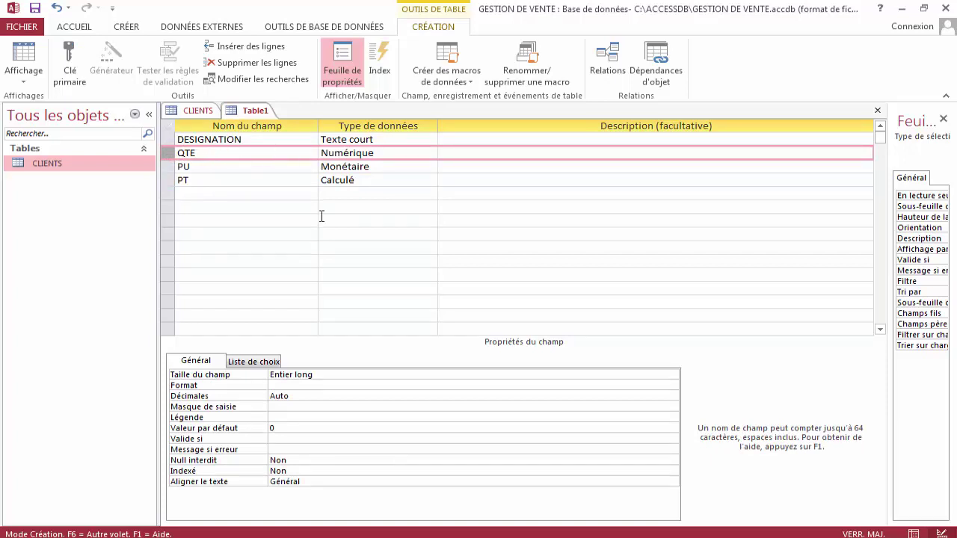
pyautogui.click(293, 417)
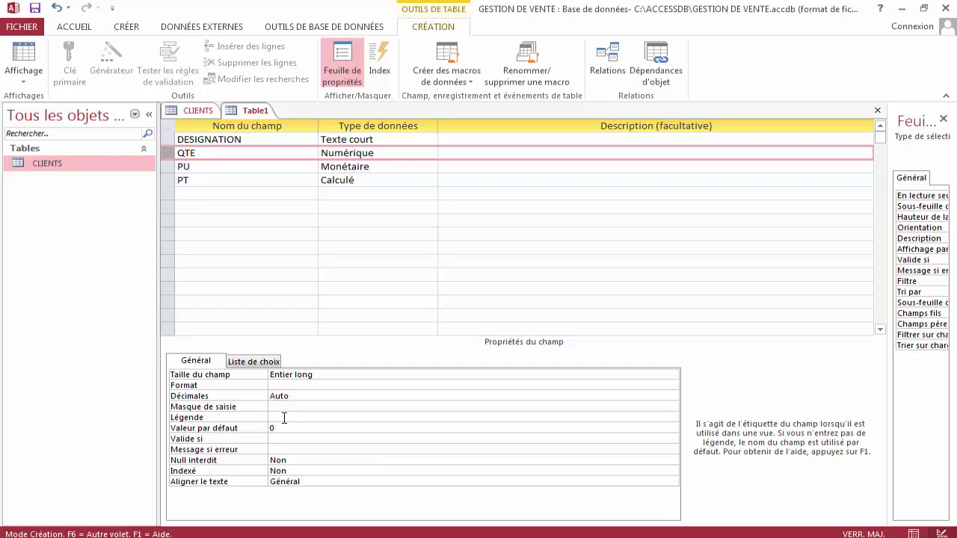
pyautogui.write('QTE')
# Set the PU field's caption to PU and the PT field's caption to PT.
pyautogui.press('Return')
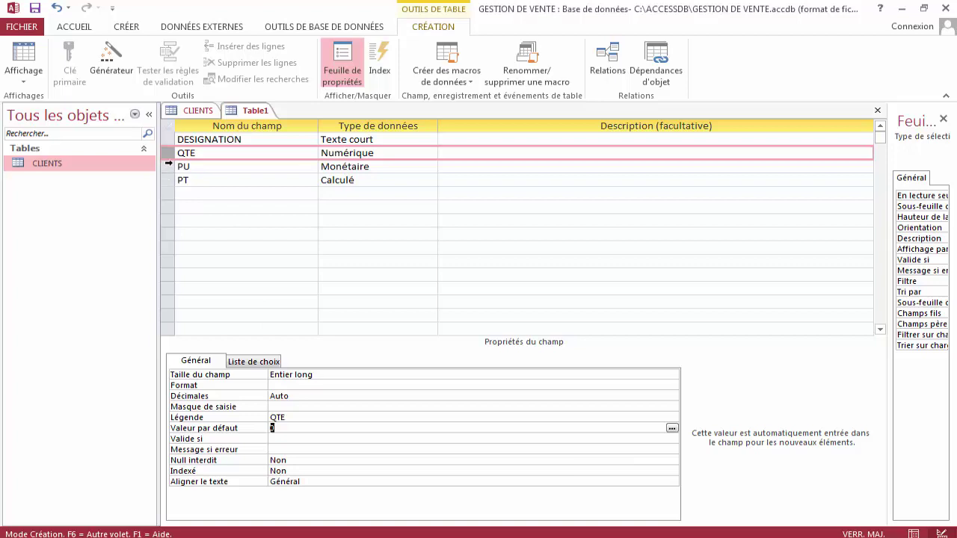
pyautogui.click(177, 168)
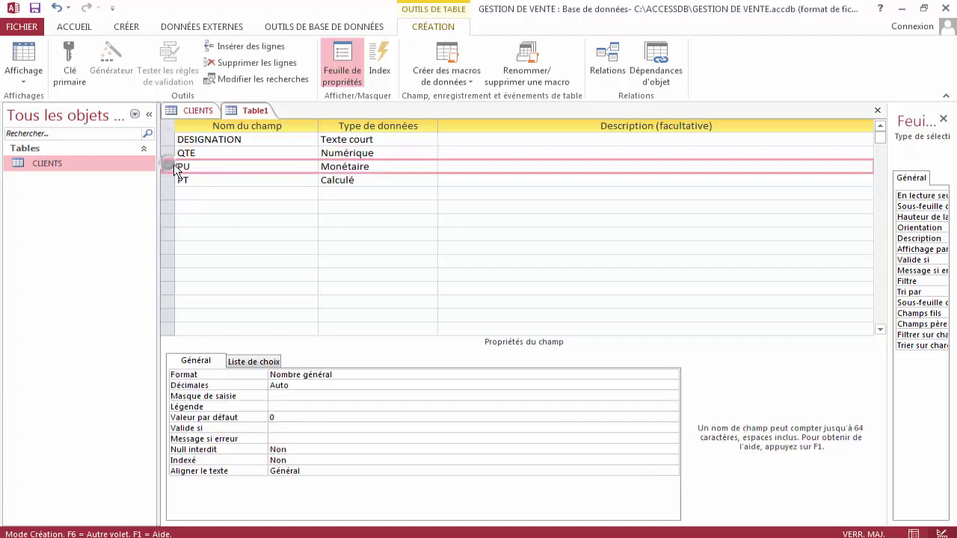
pyautogui.click(302, 406)
pyautogui.write('P')
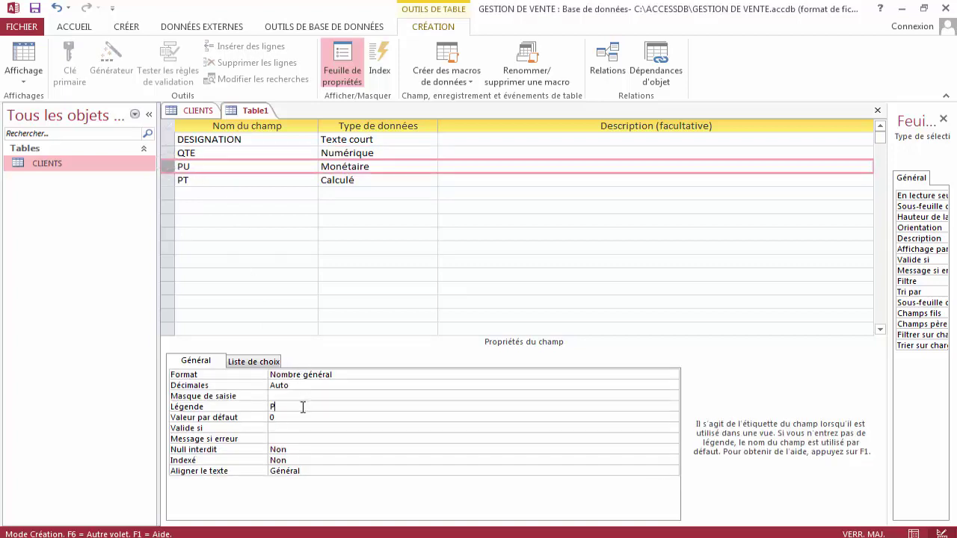
pyautogui.write('U')
pyautogui.press('Return')
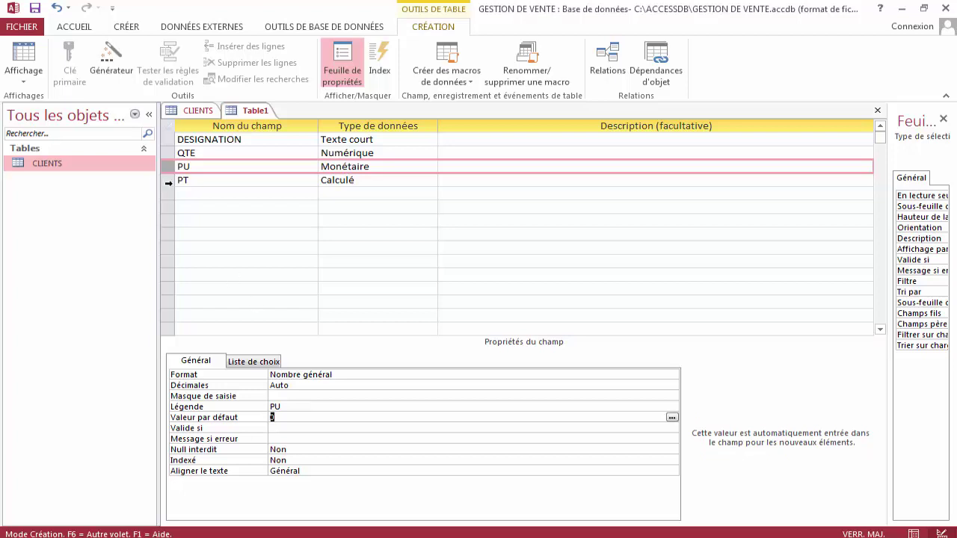
pyautogui.click(169, 182)
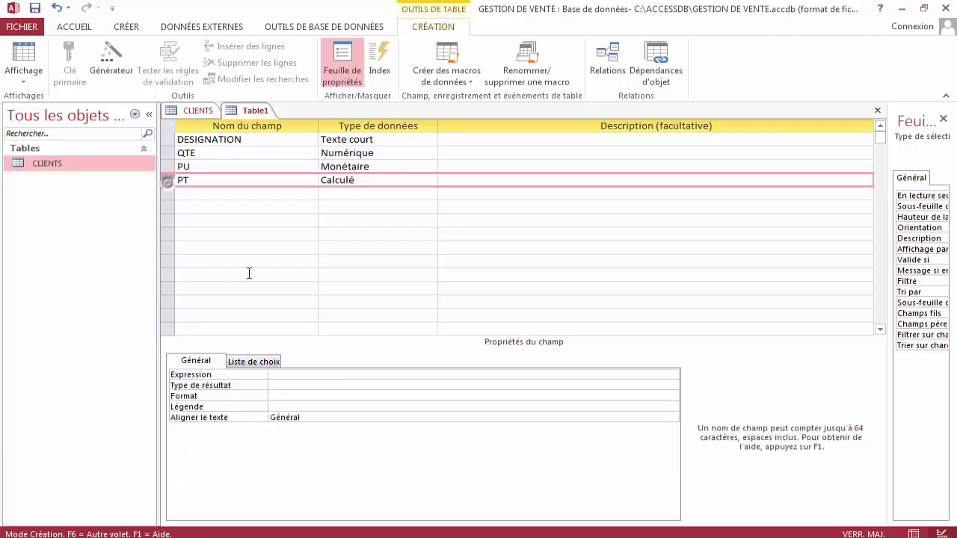
pyautogui.click(284, 405)
pyautogui.write('PT')
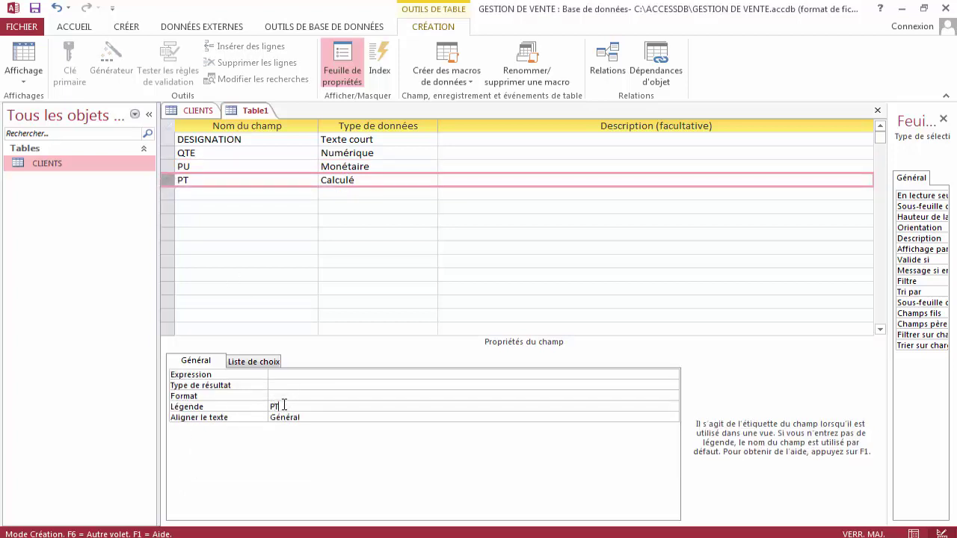
pyautogui.press('Return')
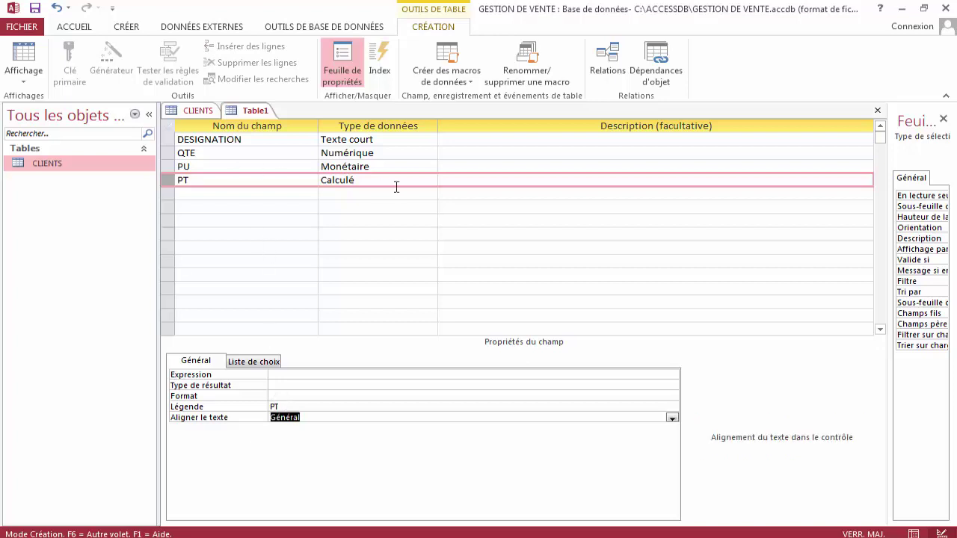
# Reselect Calculé as PT's data type to reopen the expression builder.
pyautogui.click(381, 183)
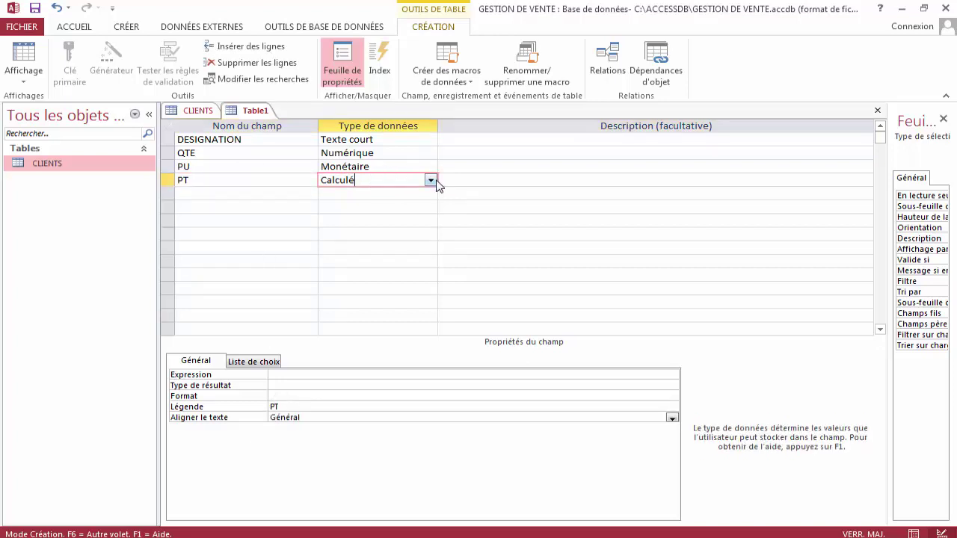
pyautogui.click(294, 373)
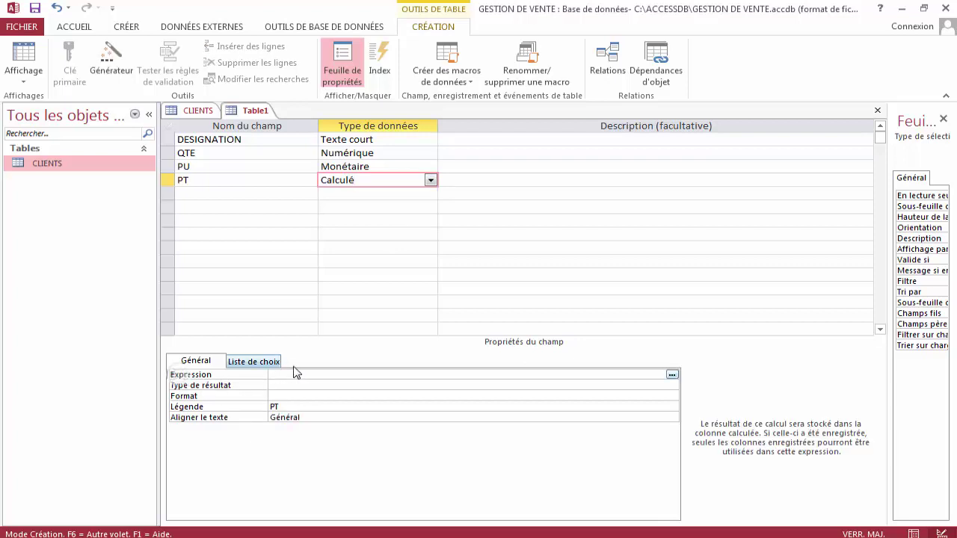
pyautogui.click(431, 180)
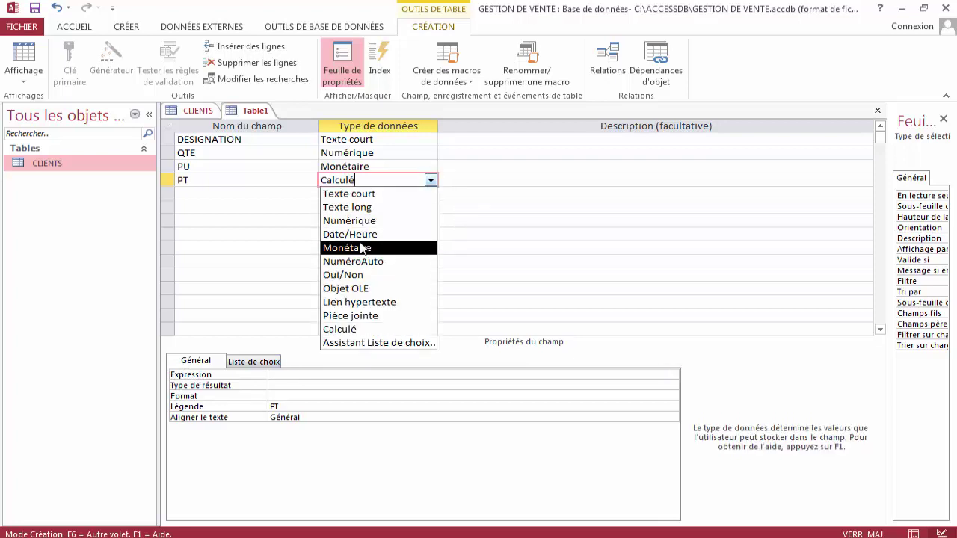
pyautogui.click(359, 207)
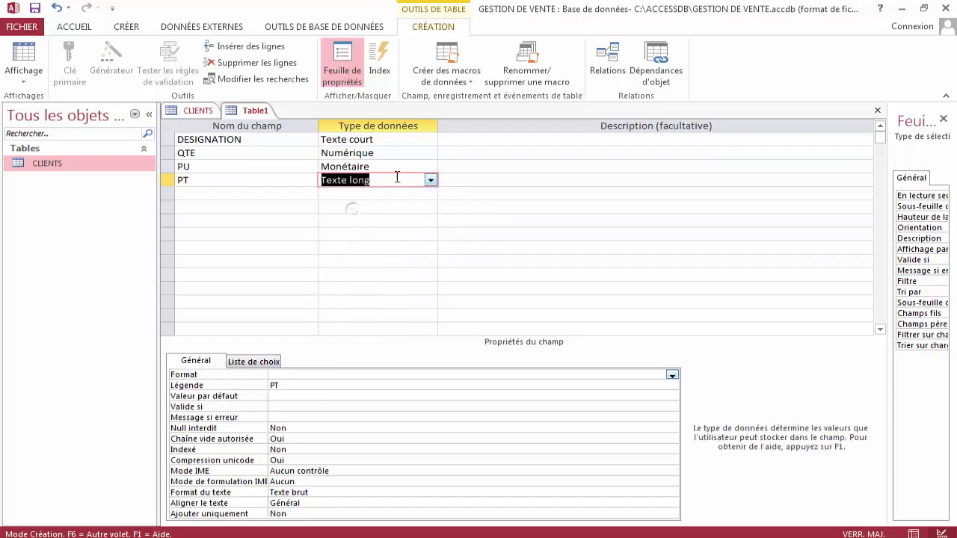
pyautogui.click(431, 180)
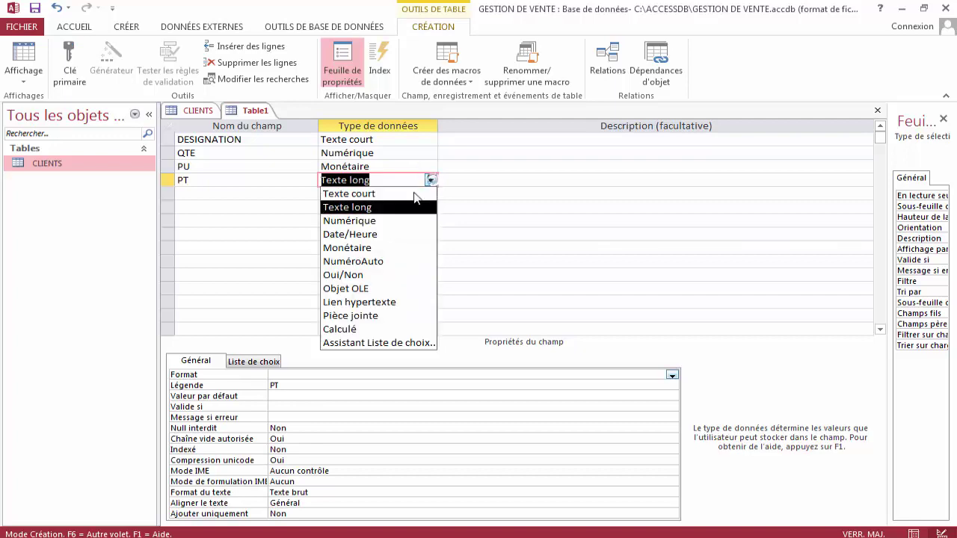
pyautogui.click(350, 330)
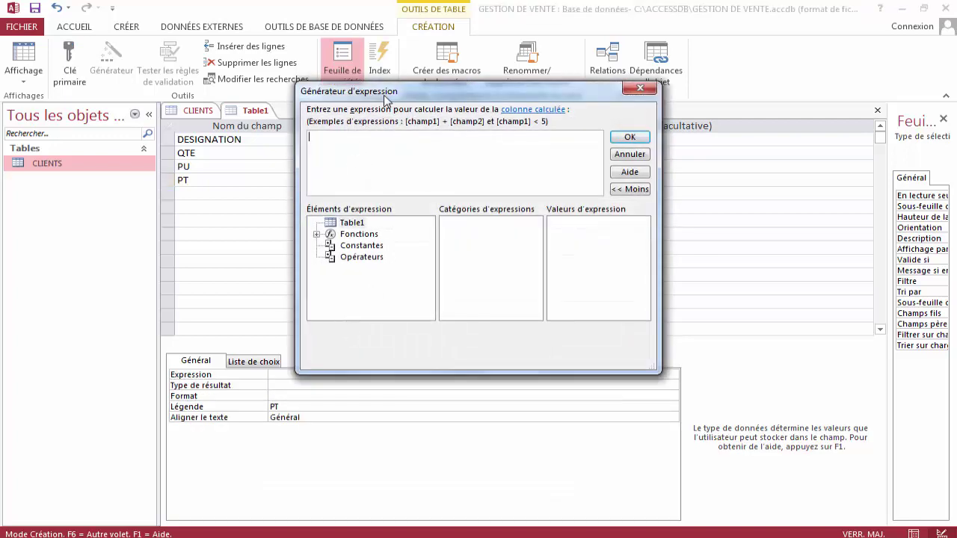
# Enter [QTE]*[PU] as PT's expression and confirm it.
pyautogui.moveTo(448, 90); pyautogui.dragTo(399, 99)
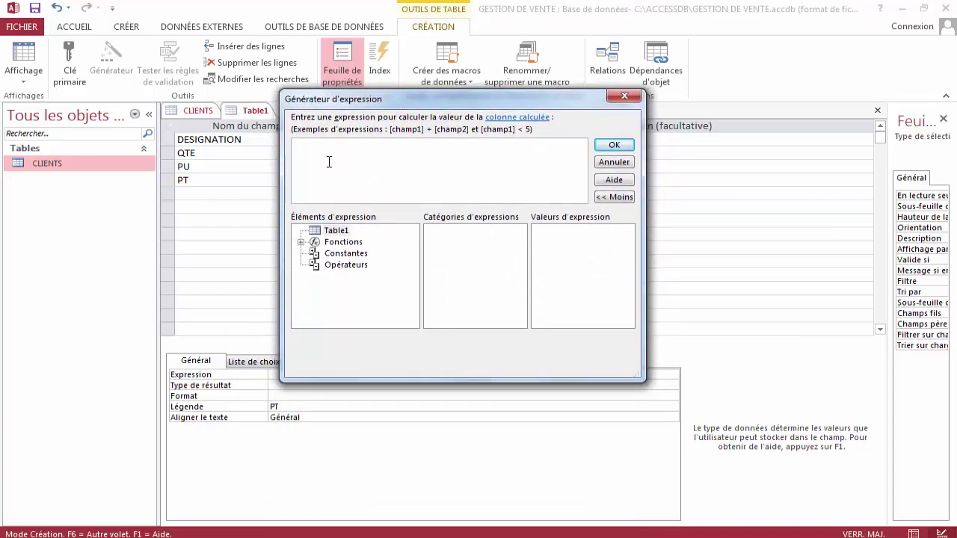
pyautogui.write('[QTE')
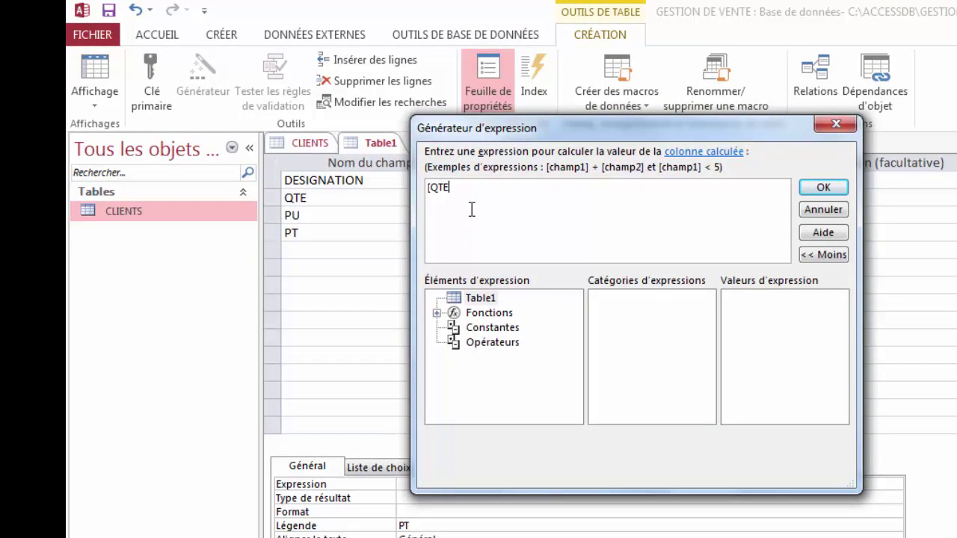
pyautogui.write(']')
pyautogui.press('BackSpace')
pyautogui.write('pu')
pyautogui.press('BackSpace')
pyautogui.press('BackSpace')
pyautogui.write('PU]')
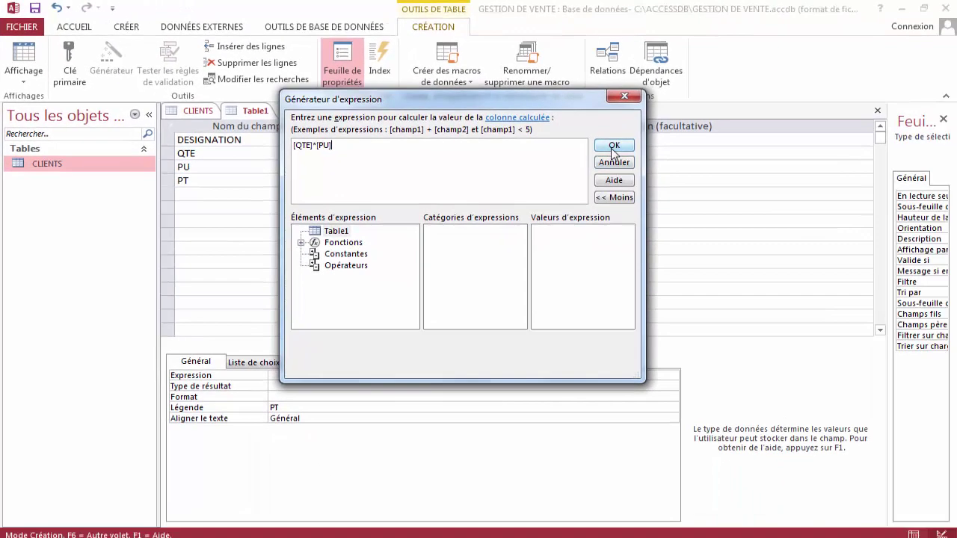
pyautogui.click(612, 147)
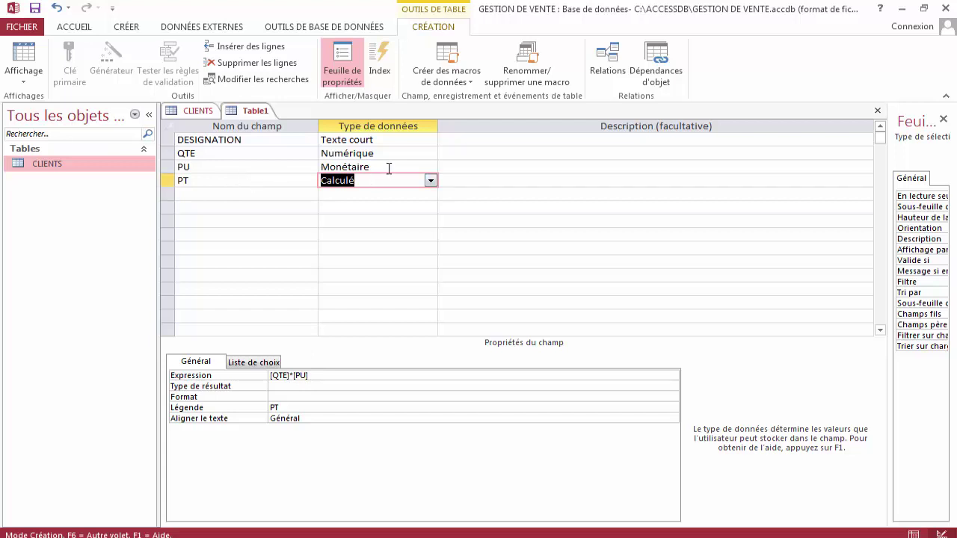
# Choose Réel double as the Type de résultat for the calculated PT field.
pyautogui.click(389, 168)
pyautogui.click(391, 152)
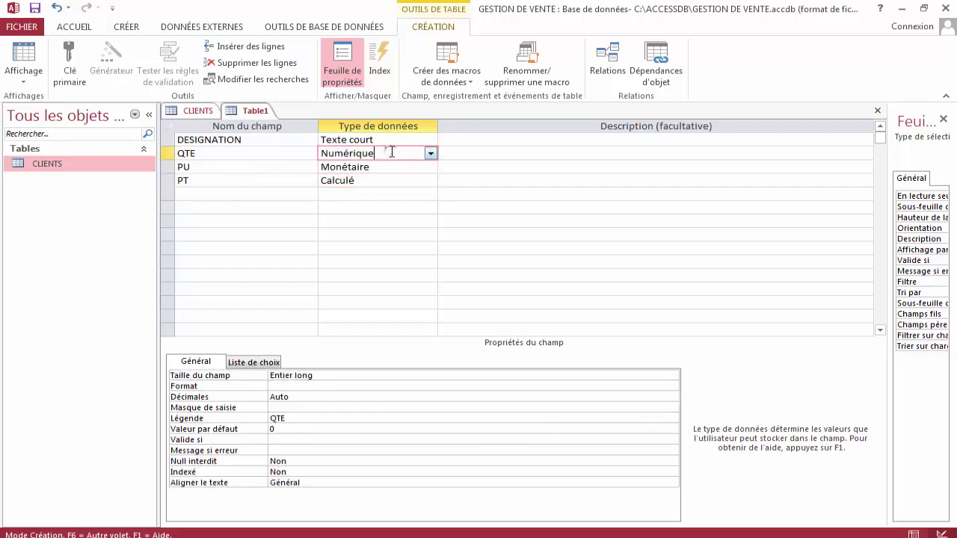
pyautogui.click(385, 183)
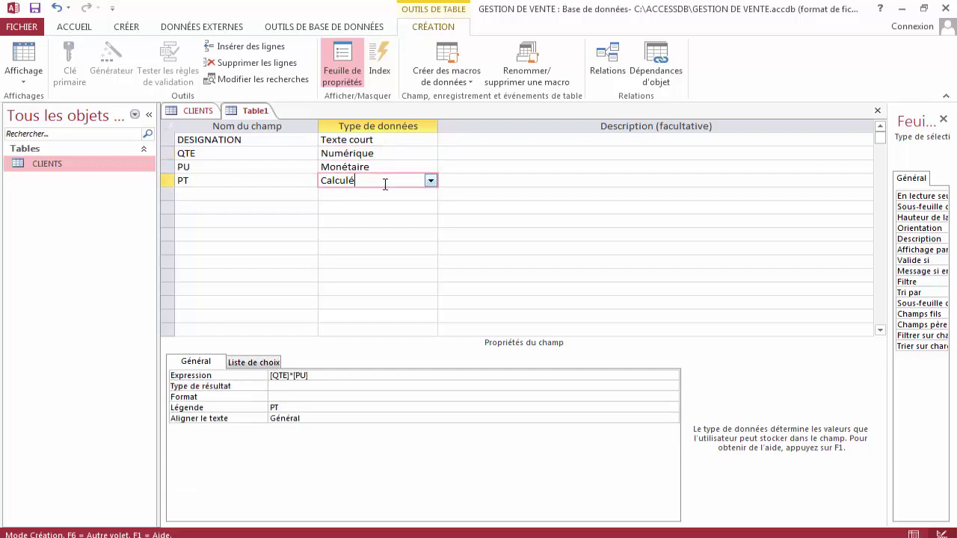
pyautogui.click(288, 387)
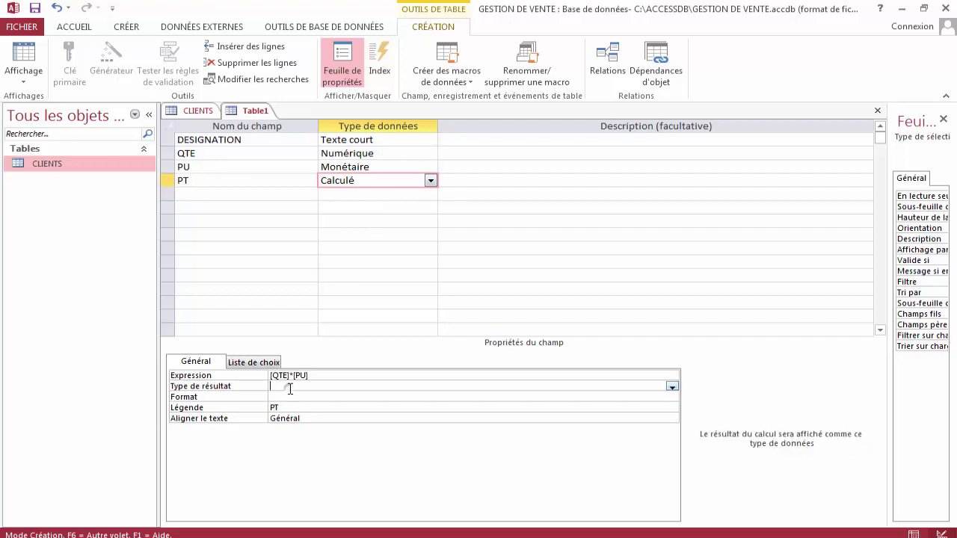
pyautogui.click(672, 386)
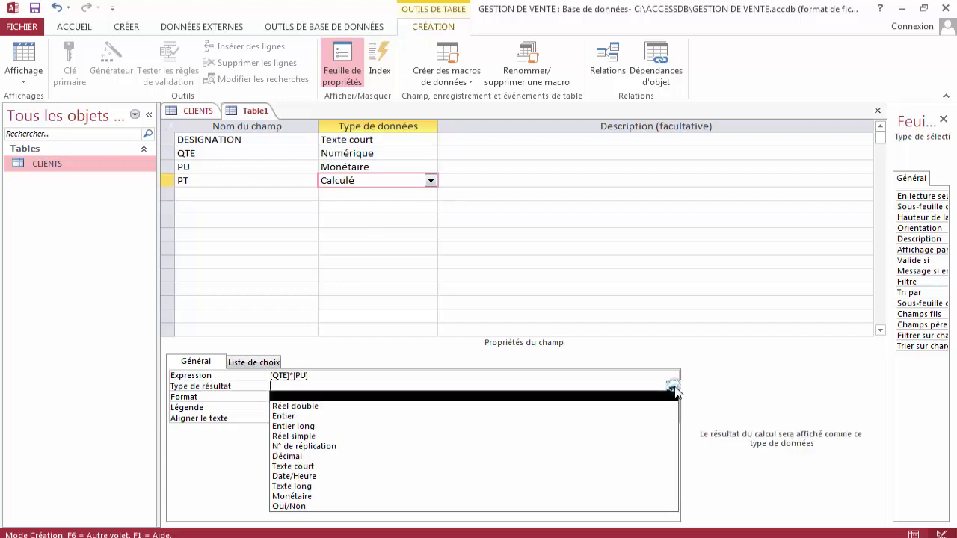
pyautogui.click(329, 406)
pyautogui.click(324, 386)
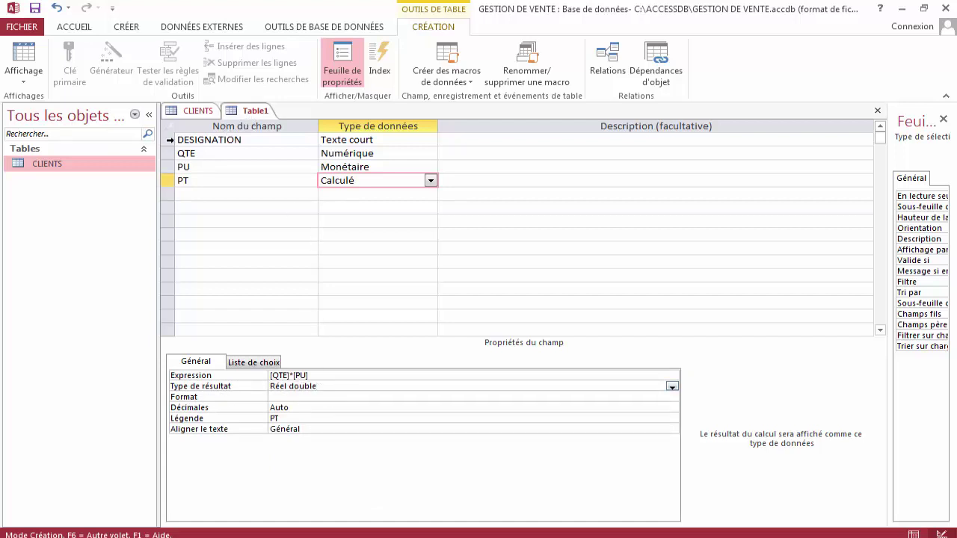
pyautogui.click(480, 182)
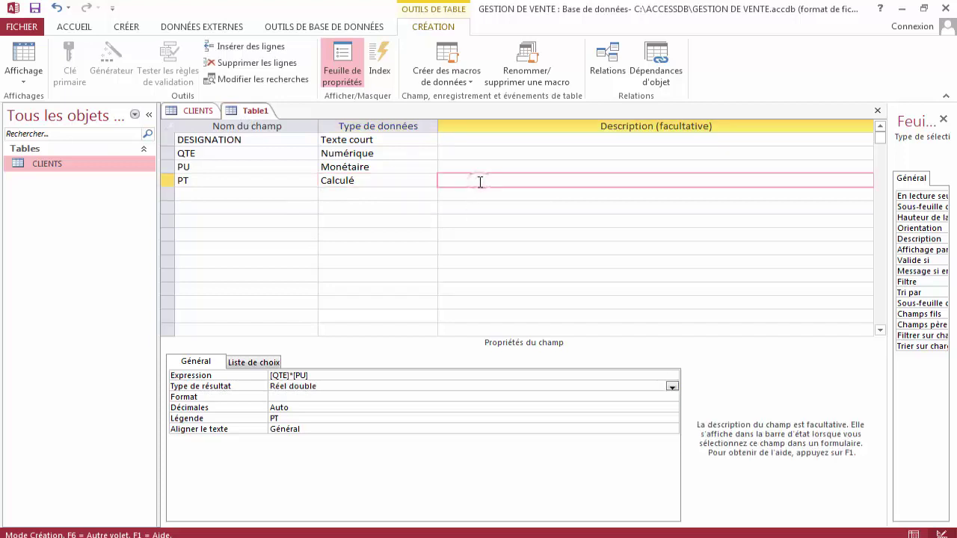
pyautogui.press('Tab')
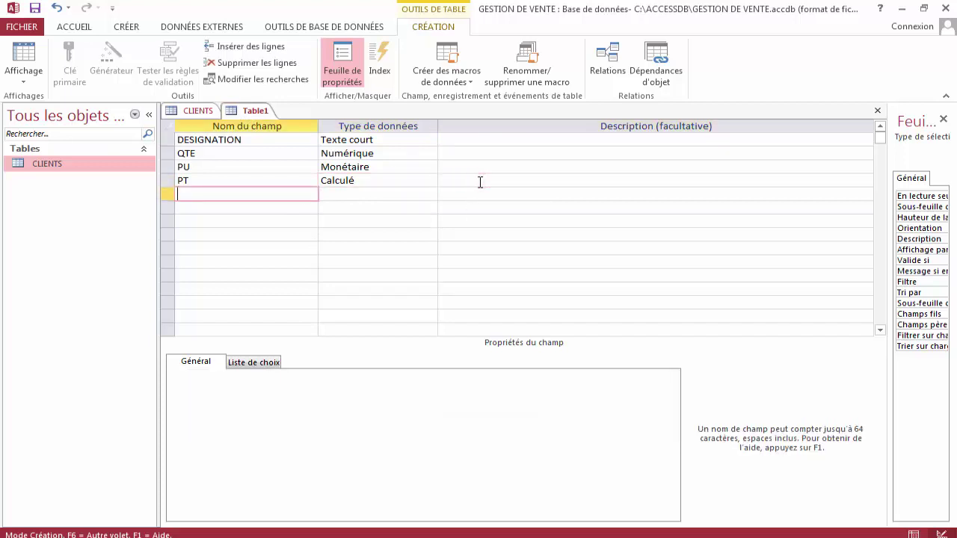
# Name the fifth field N° FACTURE, keeping the default Texte court type.
pyautogui.write('n')
pyautogui.press('BackSpace')
pyautogui.write('N)')
pyautogui.press('BackSpace')
pyautogui.write('° FACTURE')
pyautogui.press('Return')
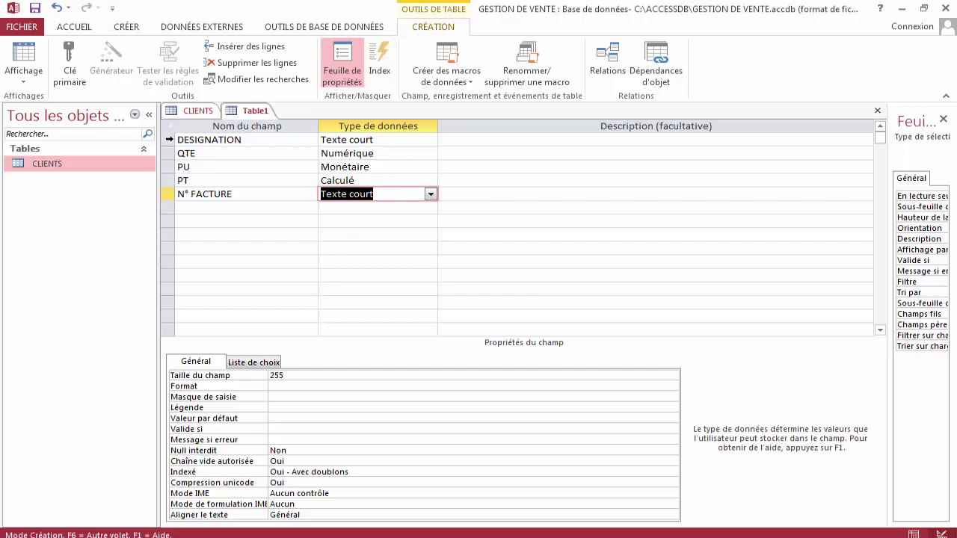
pyautogui.click(170, 139)
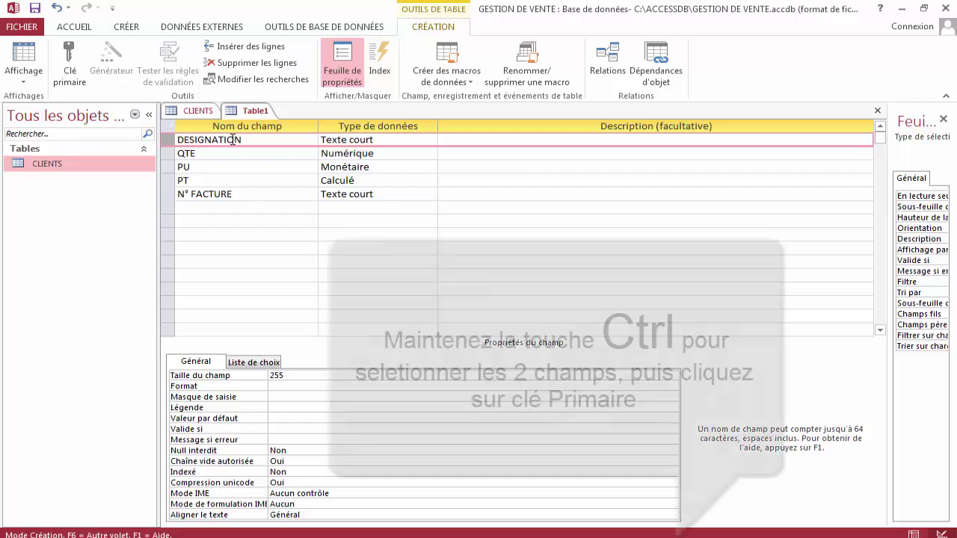
# Make DESIGNATION plus N° FACTURE the composite primary key, review the DESIGNATION, QTE and PU fields, and save.
pyautogui.click(166, 194)
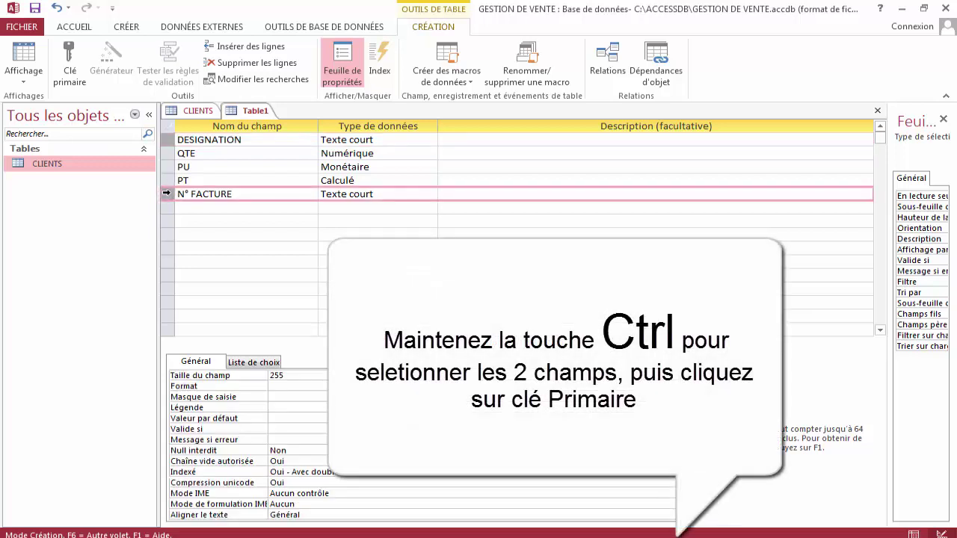
pyautogui.click(72, 79)
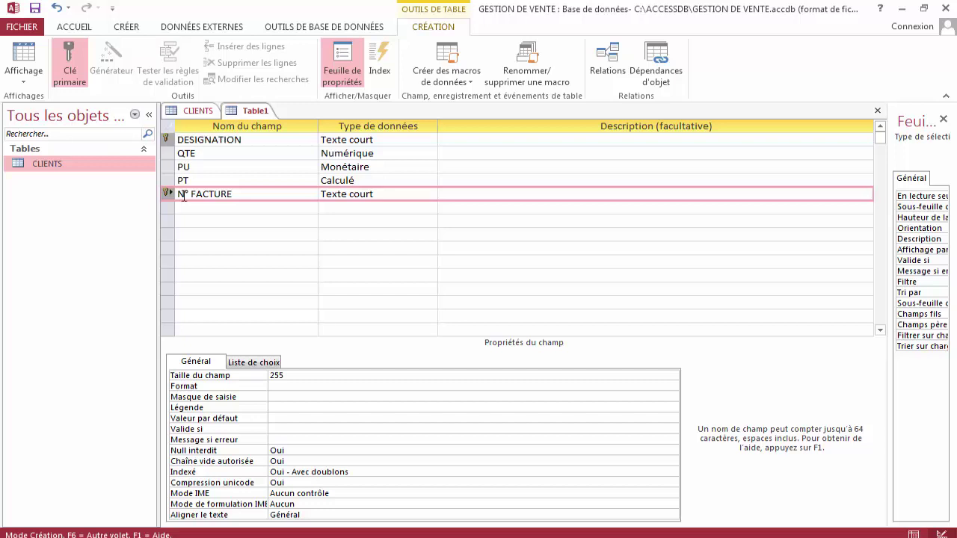
pyautogui.click(391, 145)
pyautogui.click(391, 152)
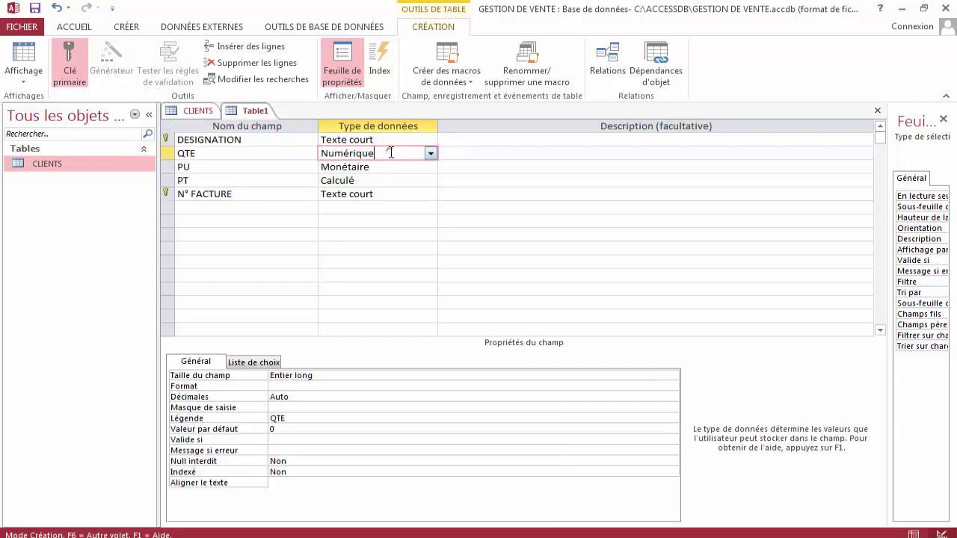
pyautogui.click(391, 165)
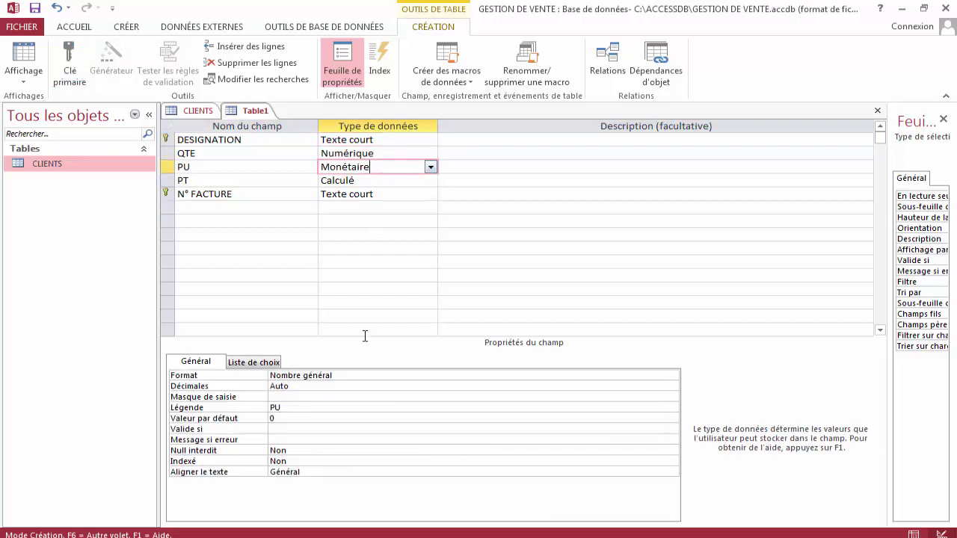
pyautogui.rightClick(246, 112)
pyautogui.click(275, 117)
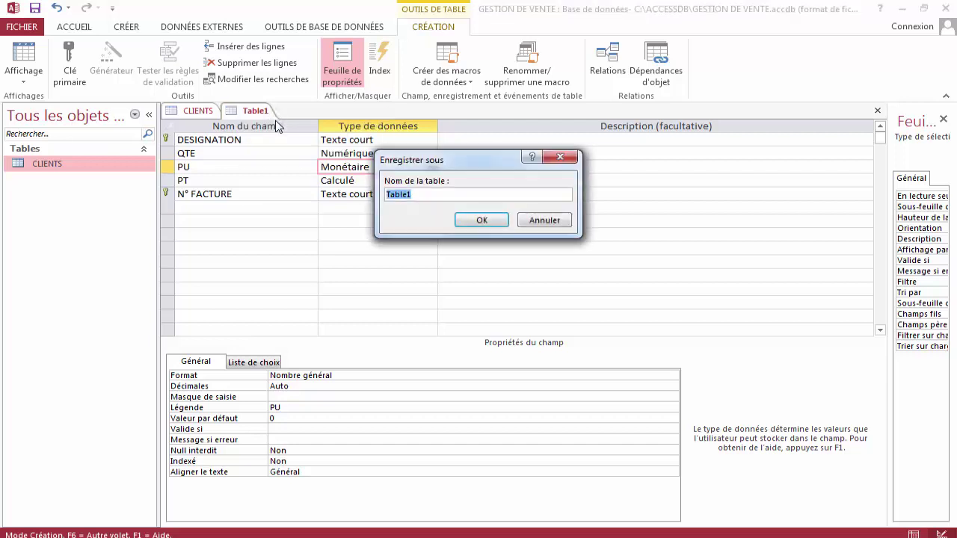
# Replace the default name Table1 with COMMANDES and confirm the save.
pyautogui.press('BackSpace')
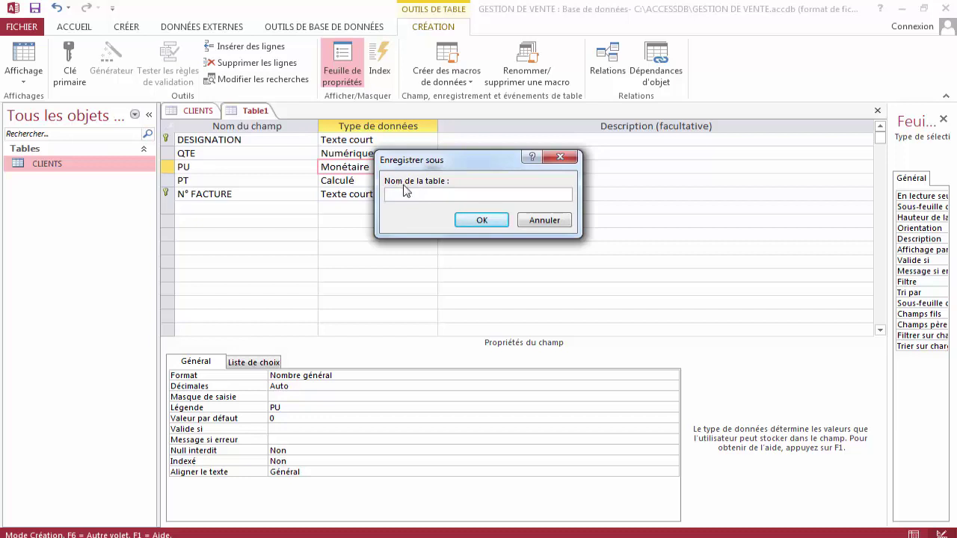
pyautogui.press('capslock')
pyautogui.write('COMMANDES')
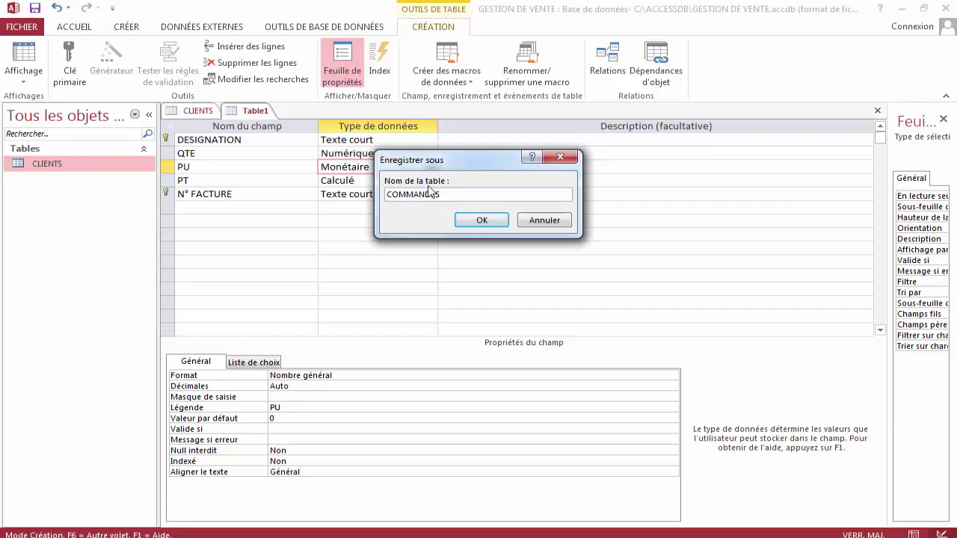
pyautogui.click(480, 222)
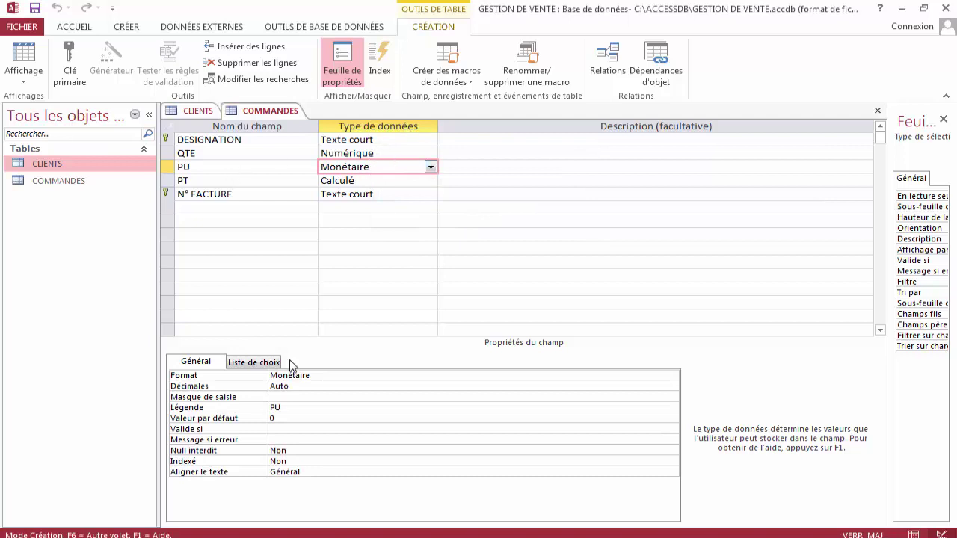
# Set the PU field's format to Nombre général and save COMMANDES.
pyautogui.click(323, 375)
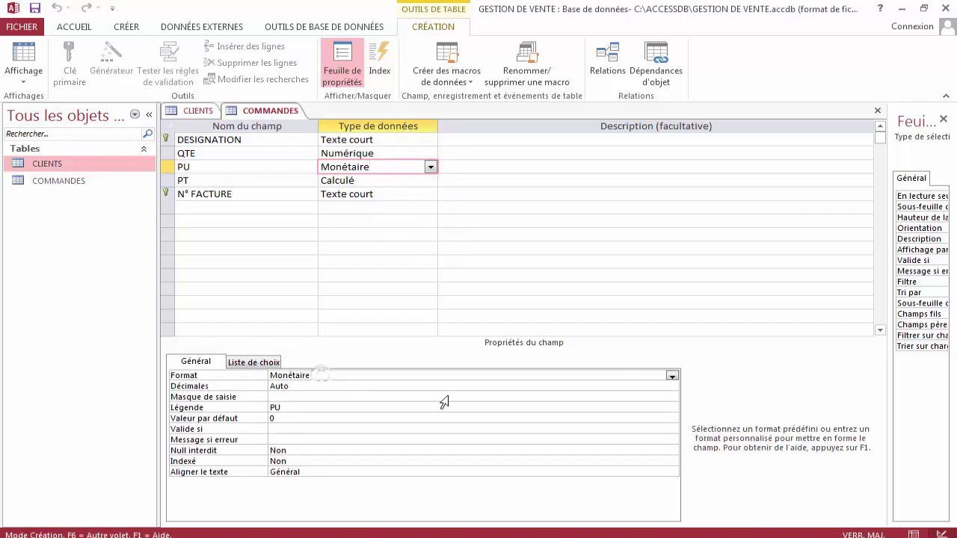
pyautogui.click(673, 375)
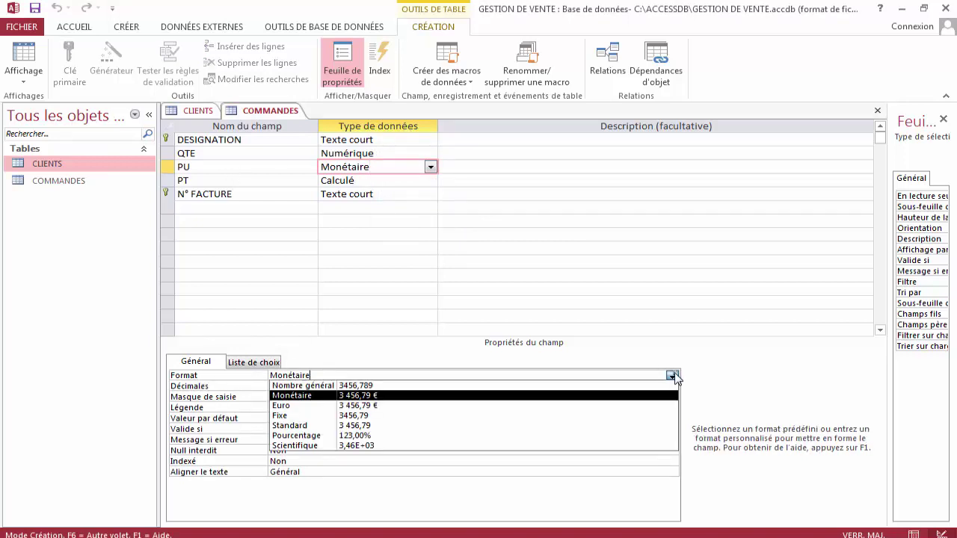
pyautogui.click(361, 386)
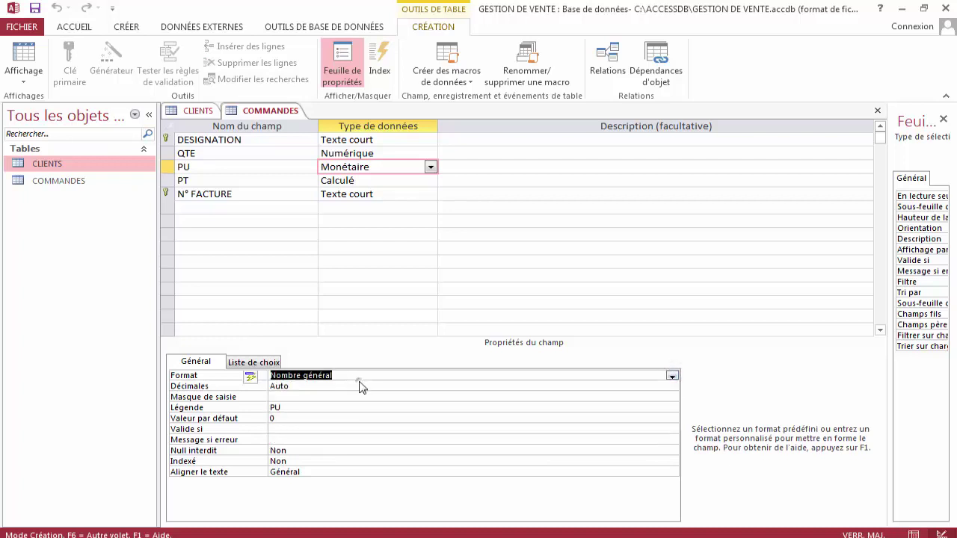
pyautogui.rightClick(288, 111)
pyautogui.click(318, 118)
# Open the COMMANDES datasheet, widen its DESIGNATION column, and bring the CLIENTS table forward.
pyautogui.doubleClick(85, 181)
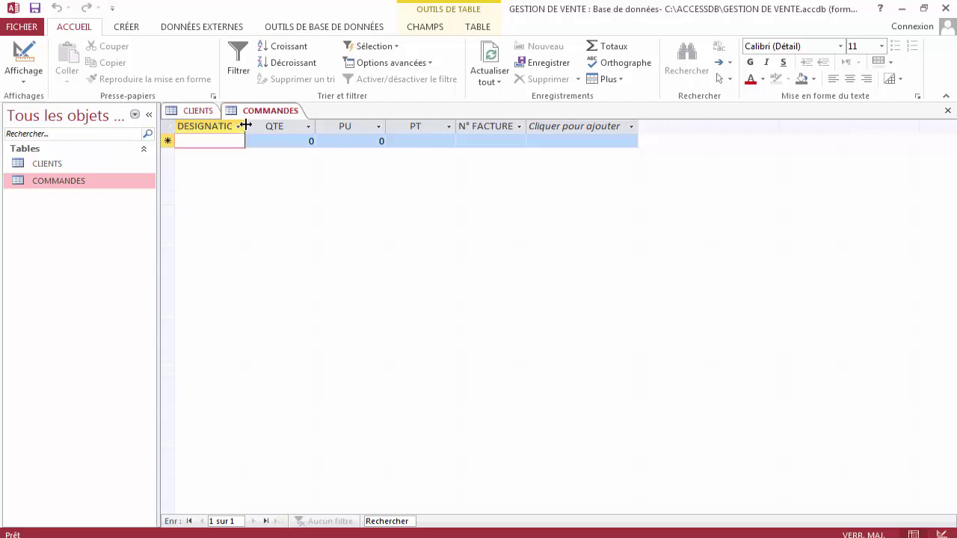
pyautogui.moveTo(245, 125); pyautogui.dragTo(256, 125)
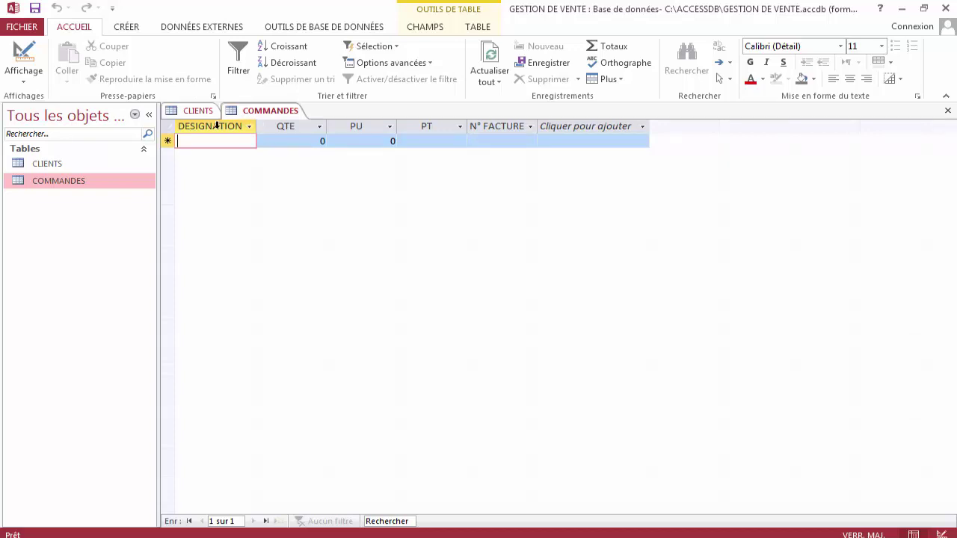
pyautogui.click(200, 111)
pyautogui.rightClick(202, 112)
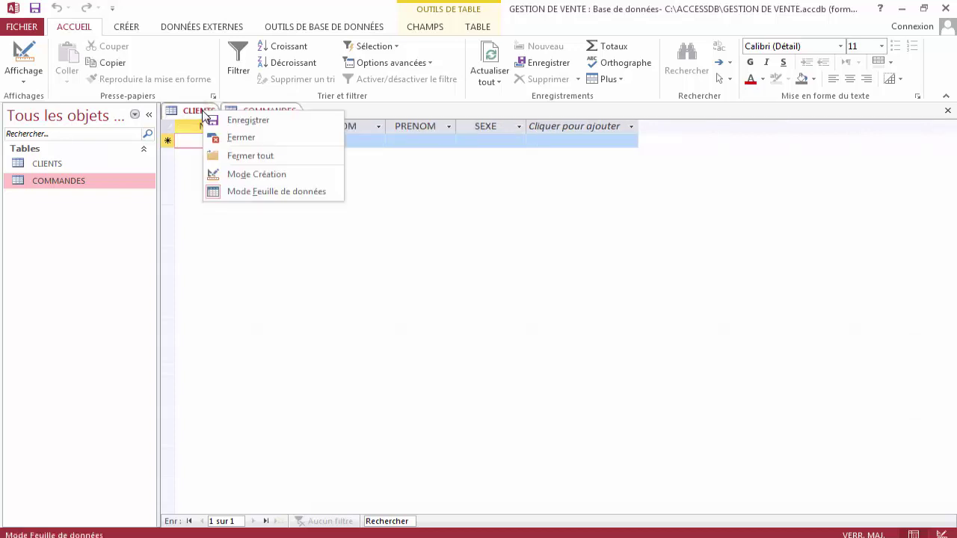
pyautogui.click(256, 175)
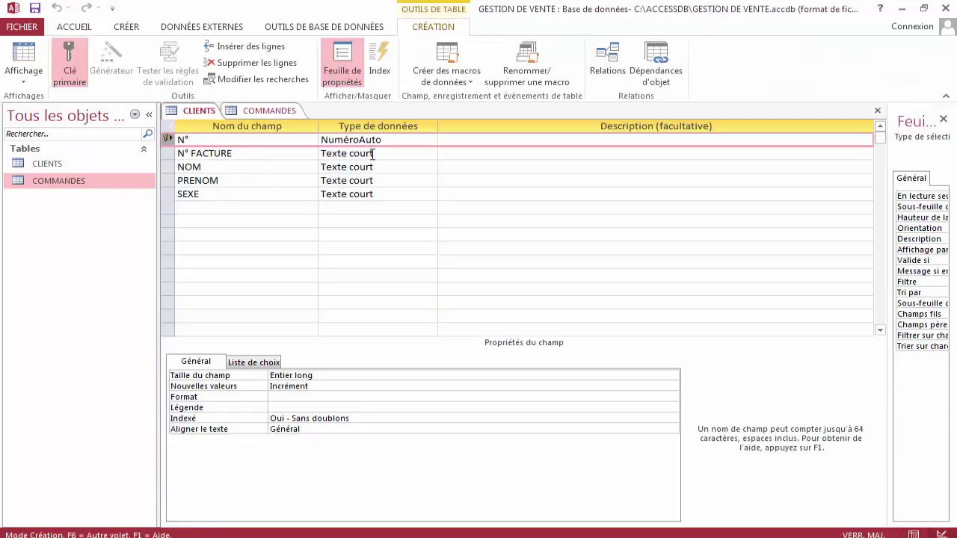
pyautogui.click(377, 154)
pyautogui.click(384, 166)
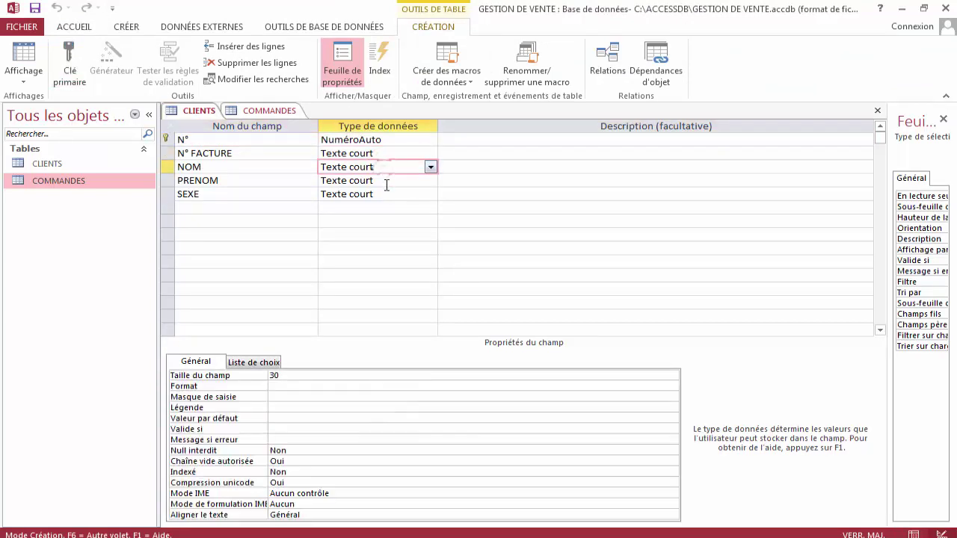
pyautogui.click(386, 181)
pyautogui.click(387, 194)
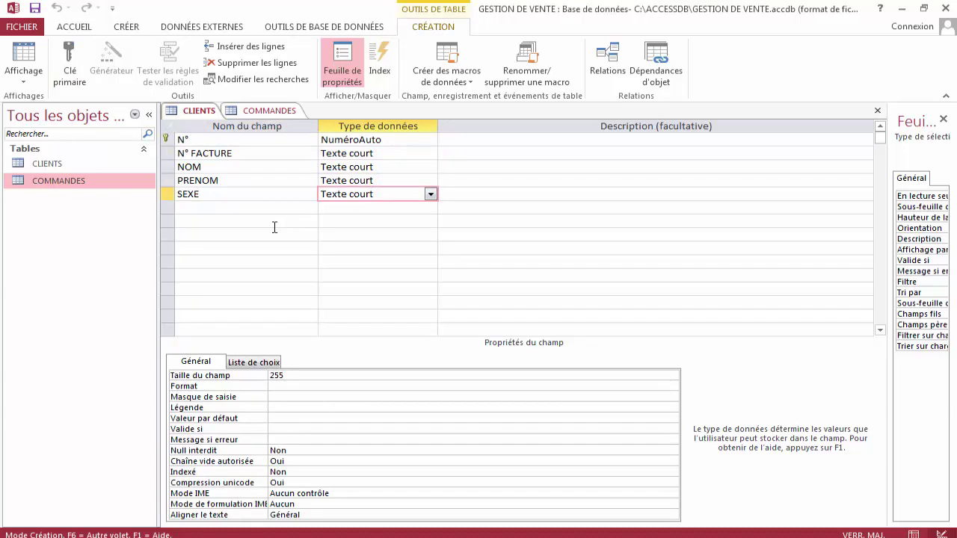
pyautogui.rightClick(204, 112)
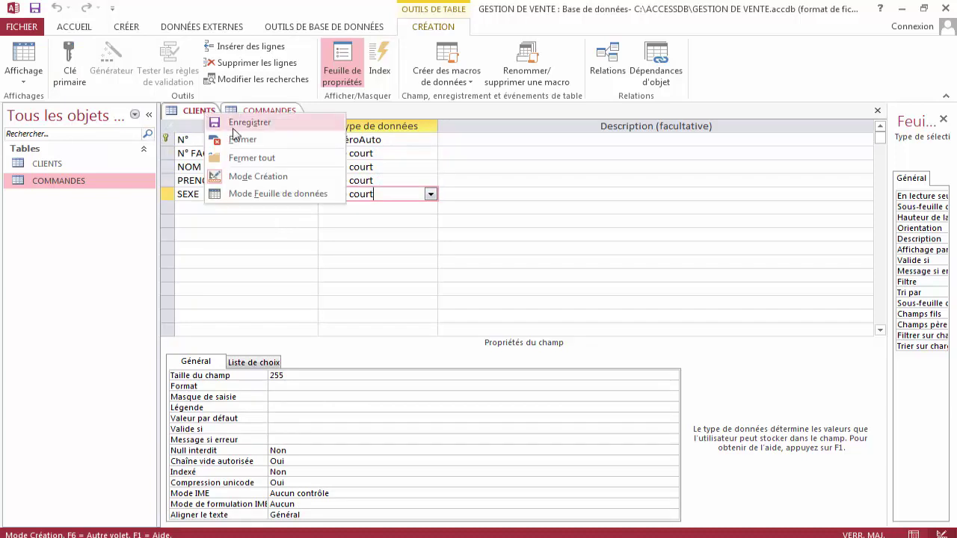
pyautogui.click(253, 193)
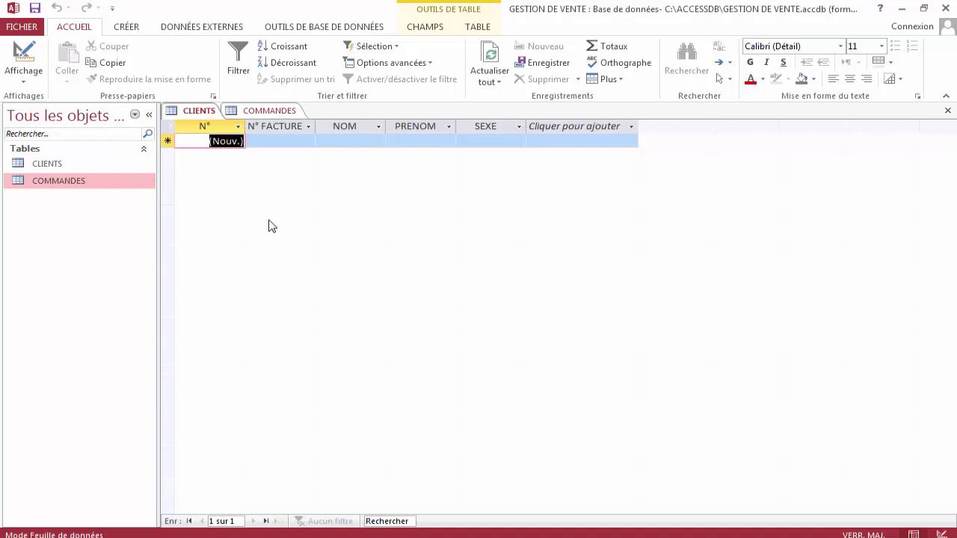
# Open Relations from Outils de base de données and add the CLIENTS and COMMANDES tables.
pyautogui.click(331, 29)
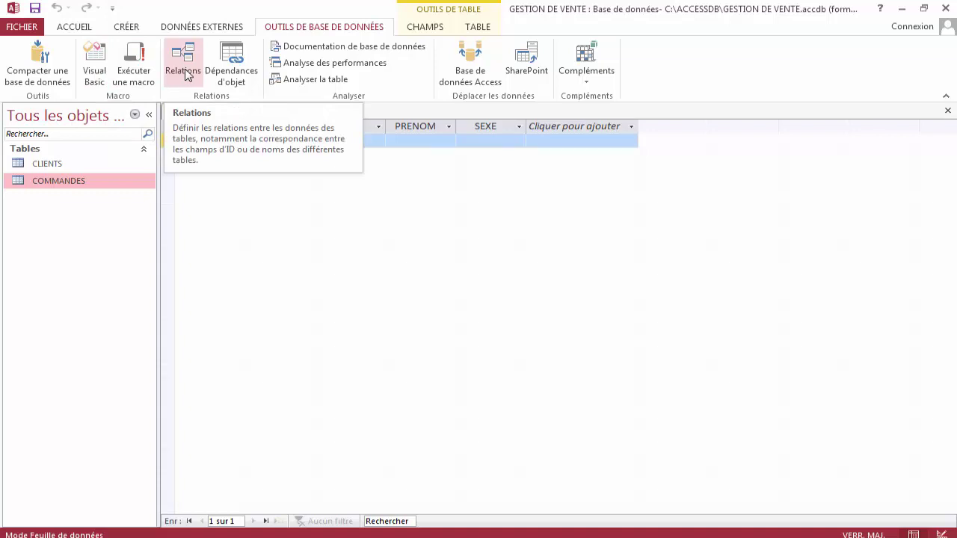
pyautogui.click(184, 73)
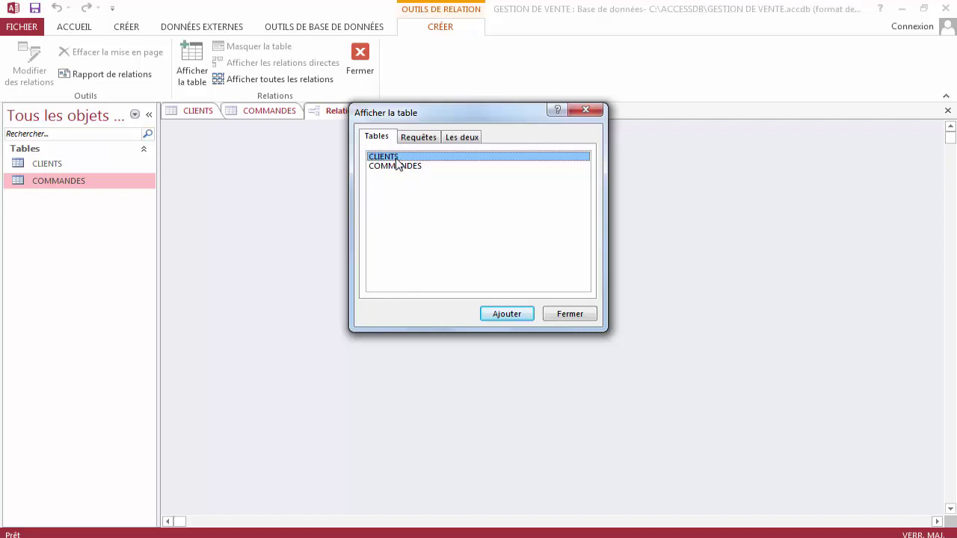
pyautogui.click(517, 313)
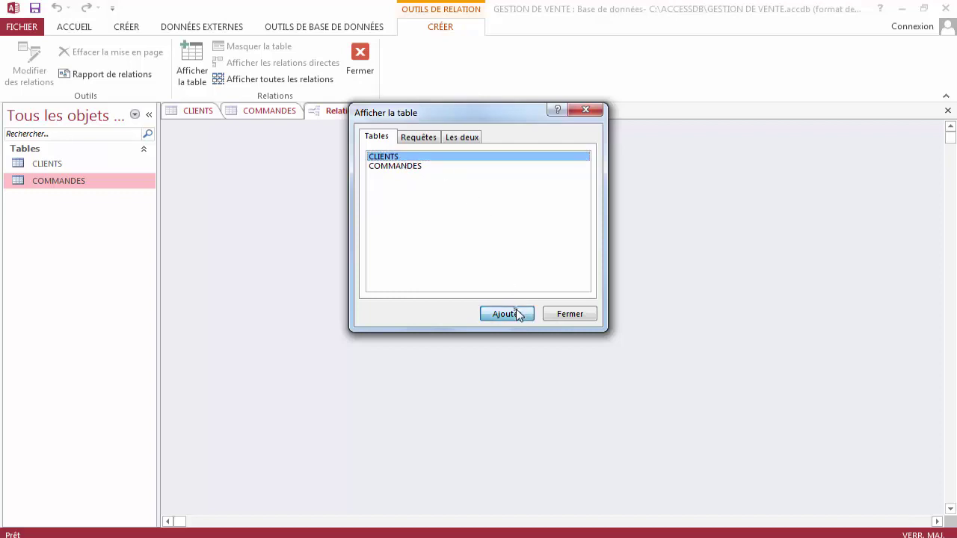
pyautogui.click(413, 167)
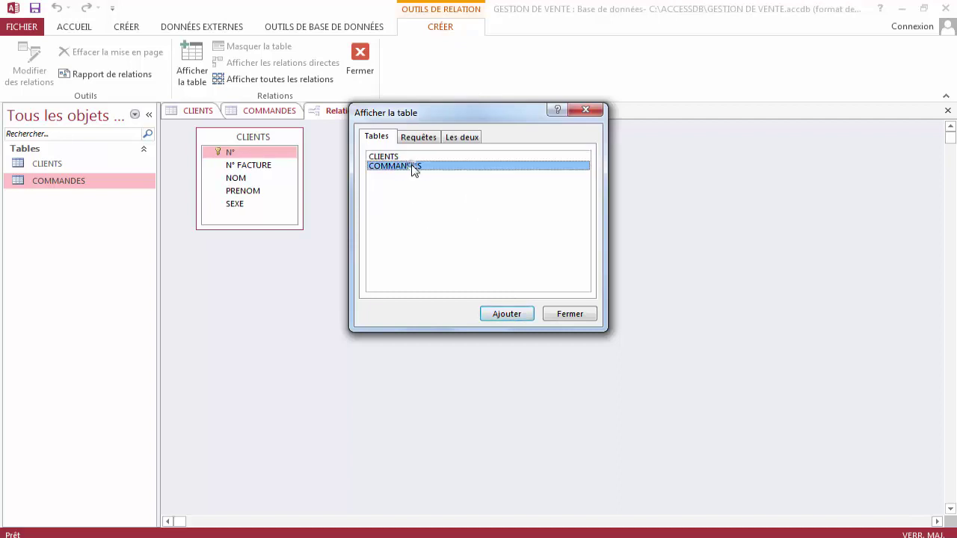
pyautogui.click(510, 315)
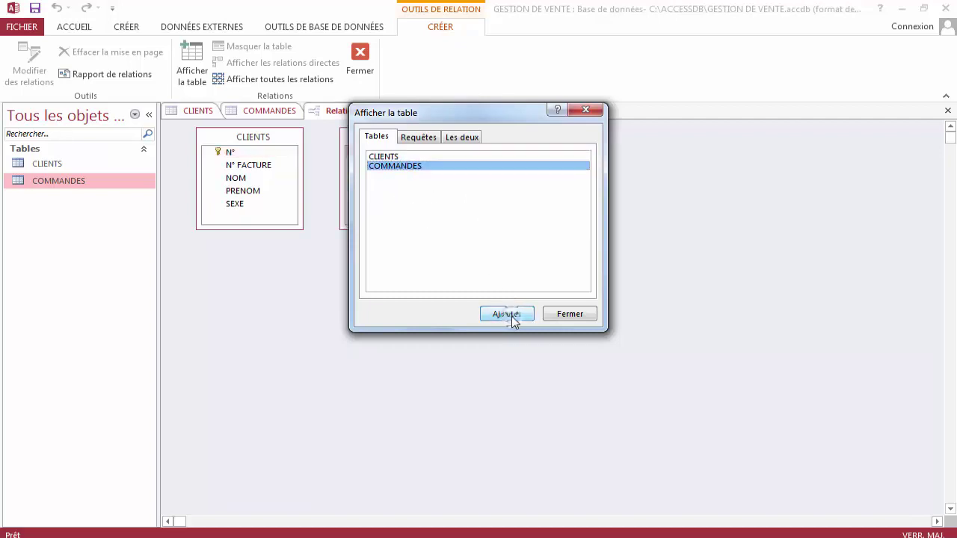
pyautogui.click(572, 313)
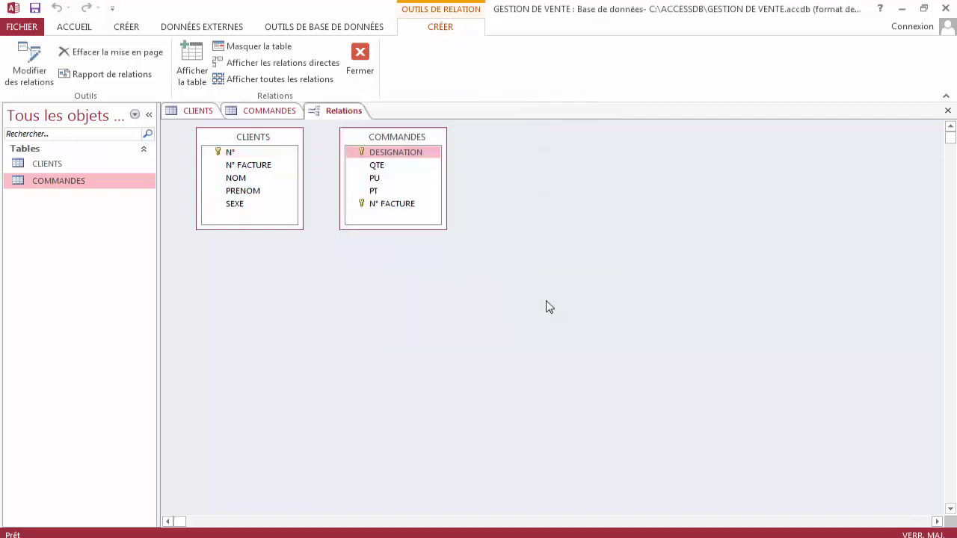
pyautogui.click(243, 153)
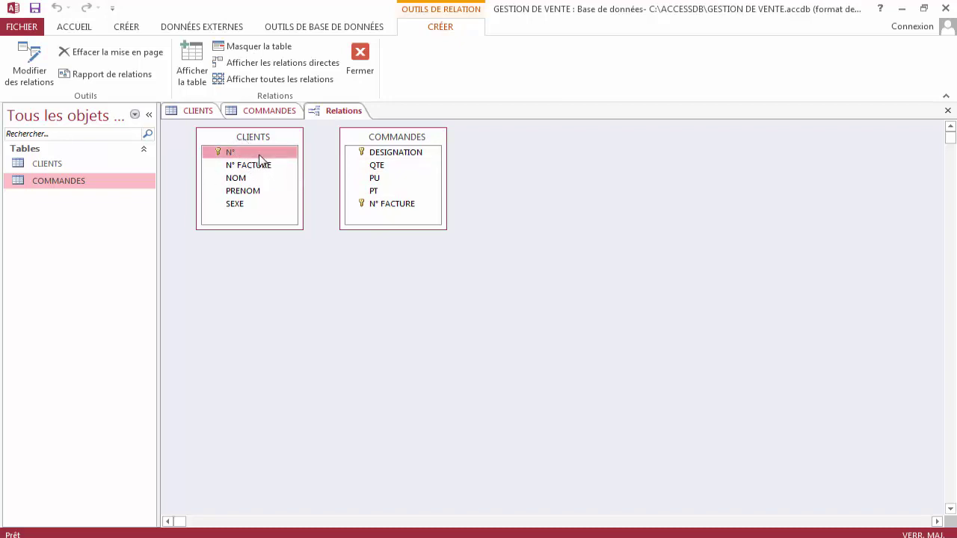
# Close the Relations window, answering Non to saving its layout.
pyautogui.click(238, 166)
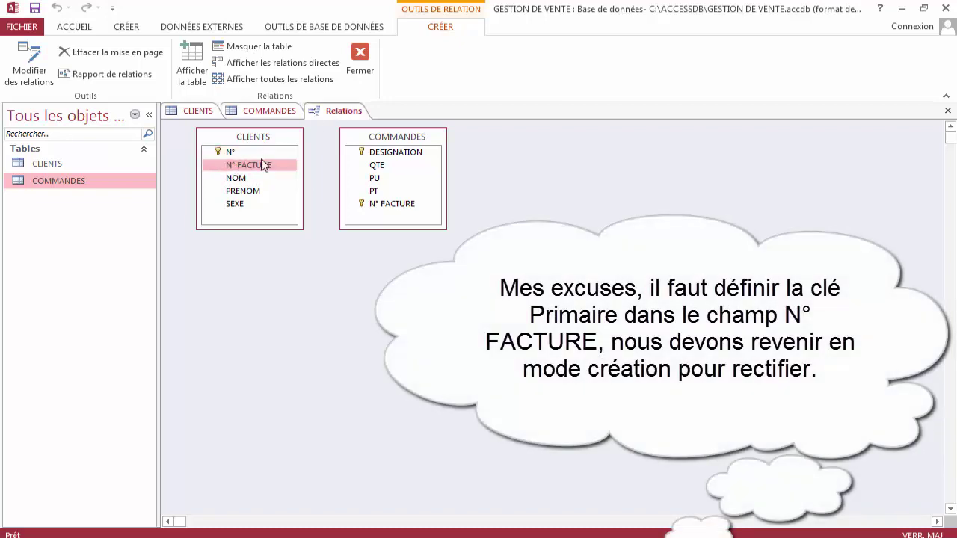
pyautogui.click(239, 154)
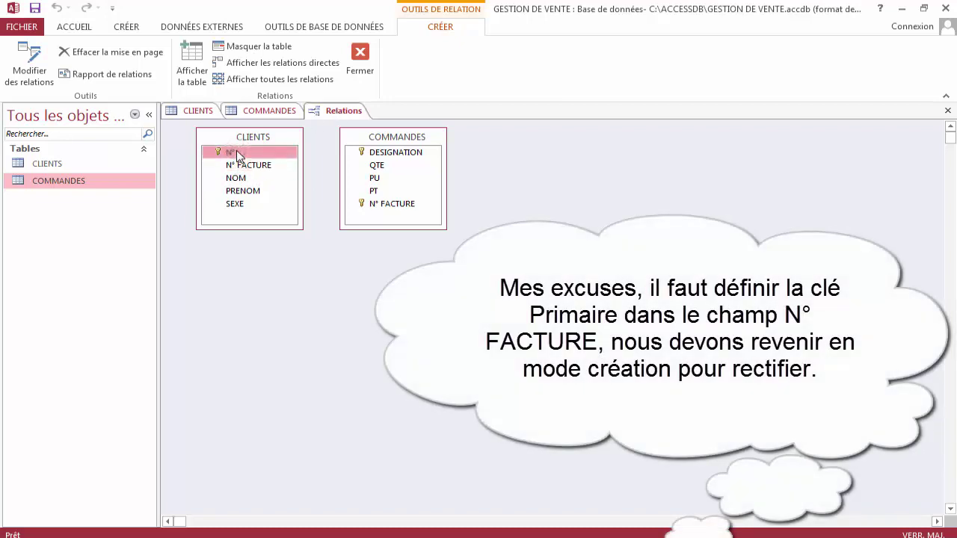
pyautogui.rightClick(341, 111)
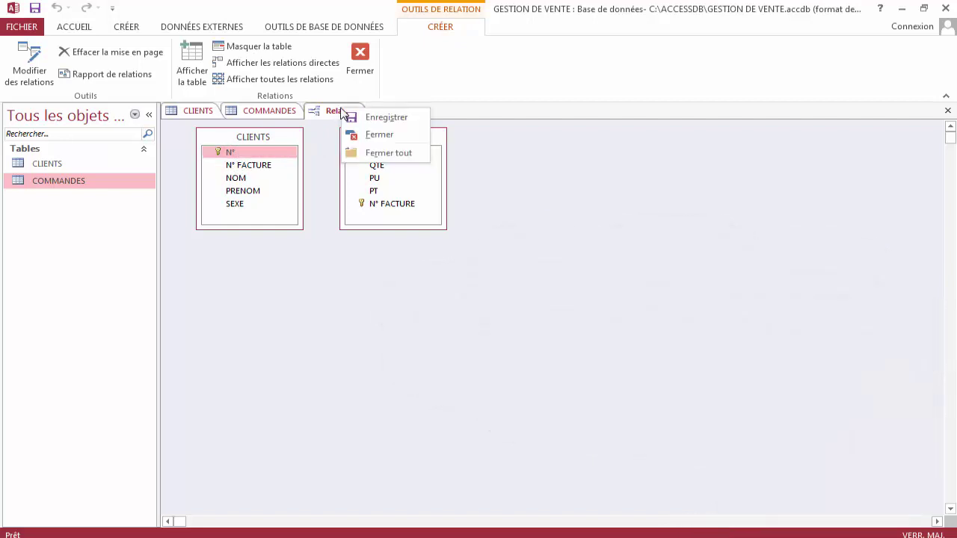
pyautogui.click(376, 136)
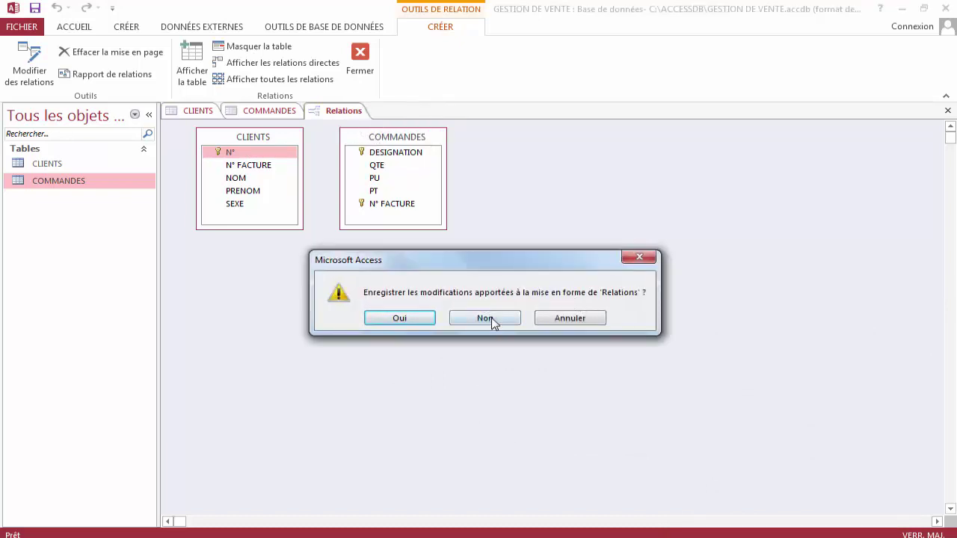
pyautogui.click(486, 319)
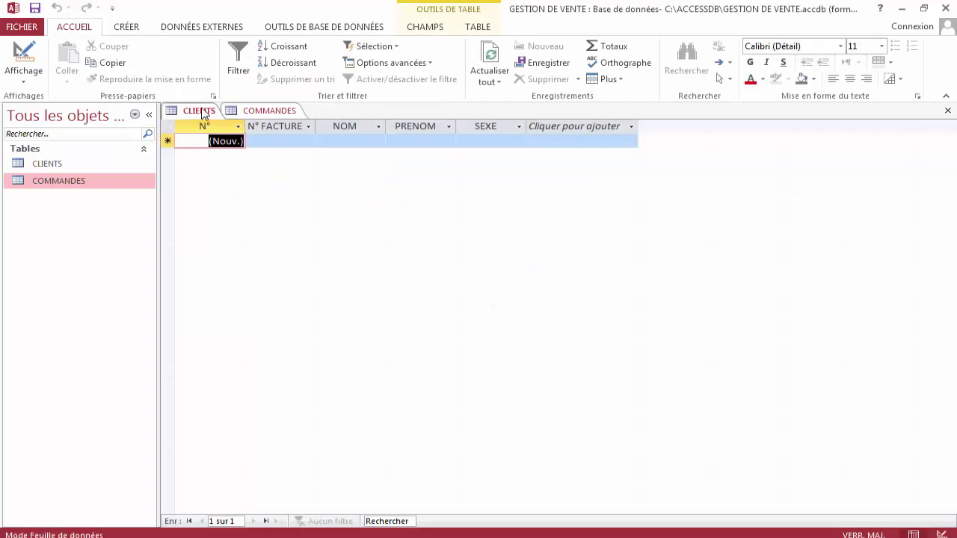
# In CLIENTS design view, set N° FACTURE as the primary key.
pyautogui.rightClick(202, 112)
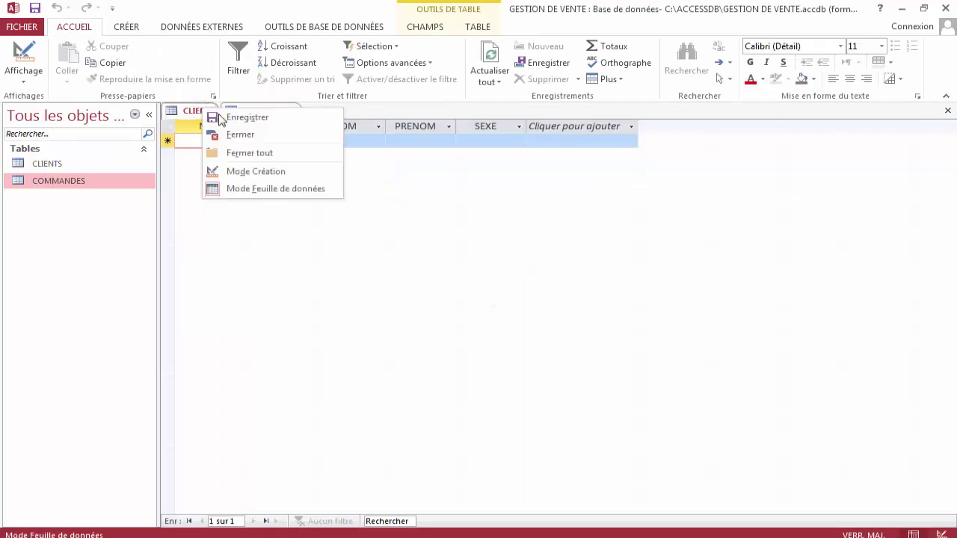
pyautogui.click(256, 171)
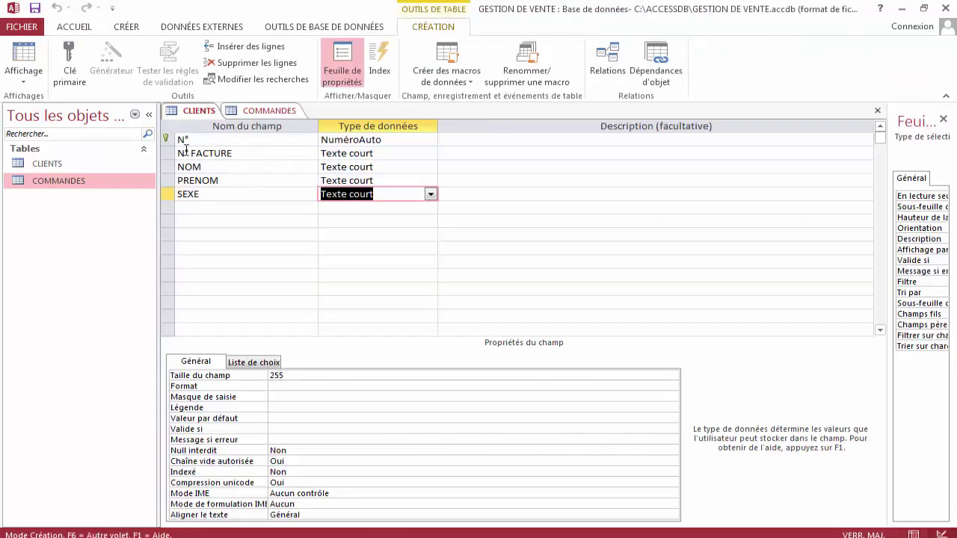
pyautogui.click(168, 154)
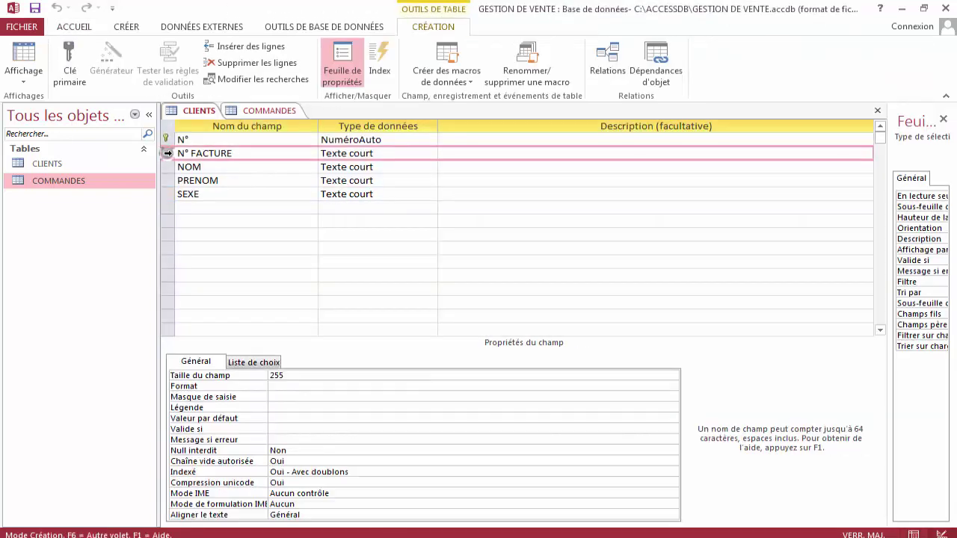
pyautogui.click(71, 71)
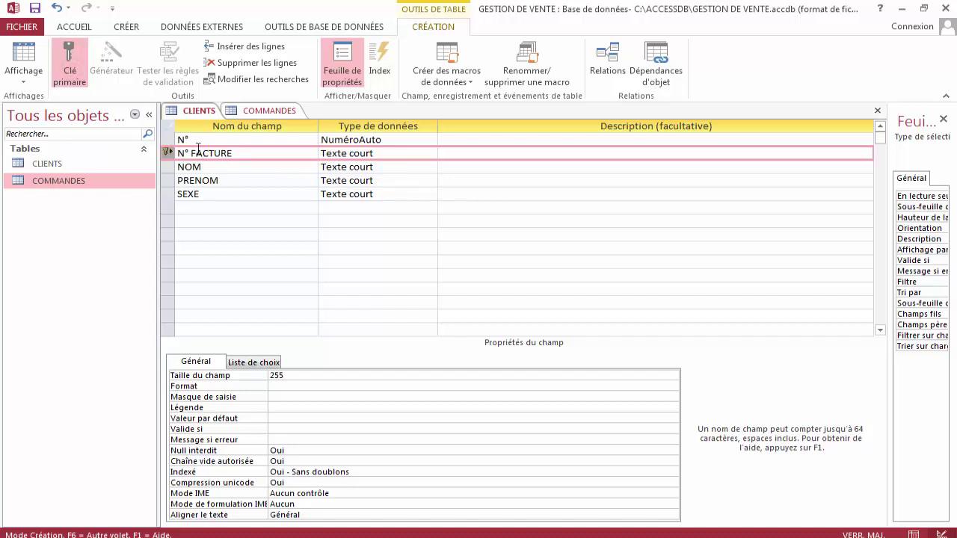
# Save the CLIENTS design and return to datasheet view.
pyautogui.rightClick(200, 117)
pyautogui.click(238, 120)
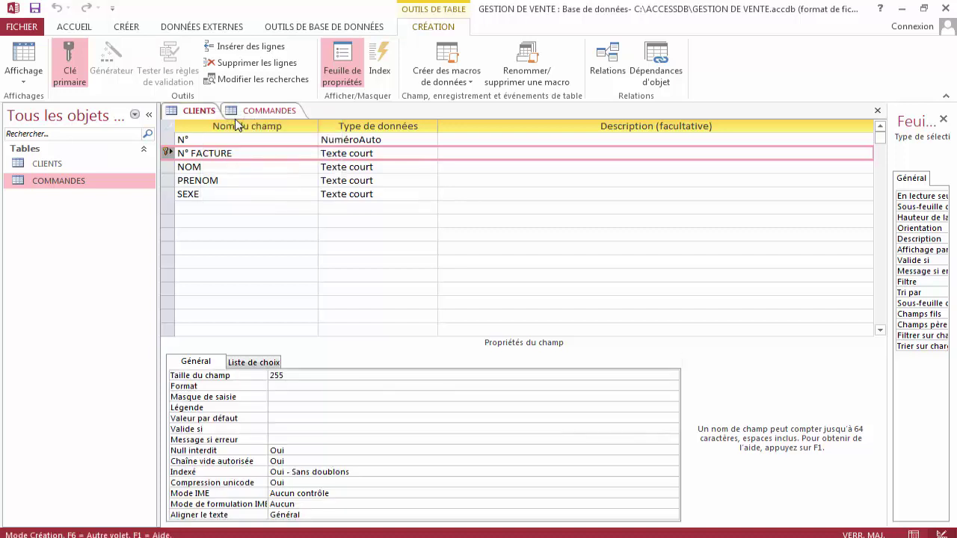
pyautogui.rightClick(208, 114)
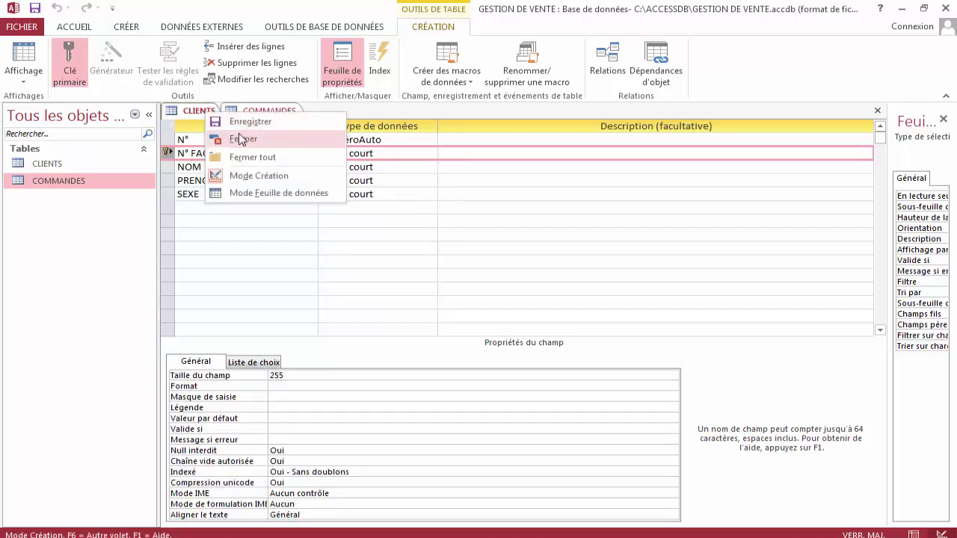
pyautogui.click(270, 192)
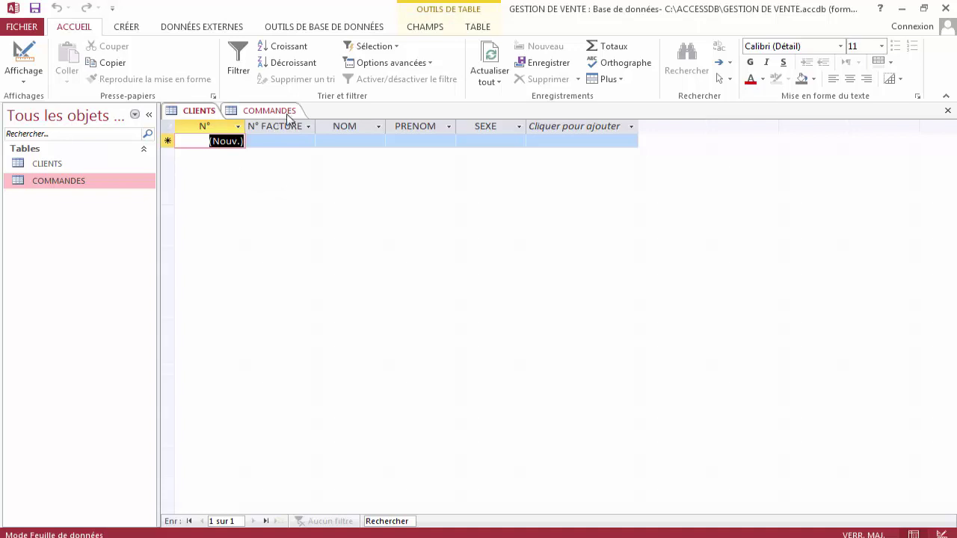
# Reopen Relations with CLIENTS and COMMANDES, and drag CLIENTS' N° FACTURE onto COMMANDES' N° FACTURE.
pyautogui.click(308, 29)
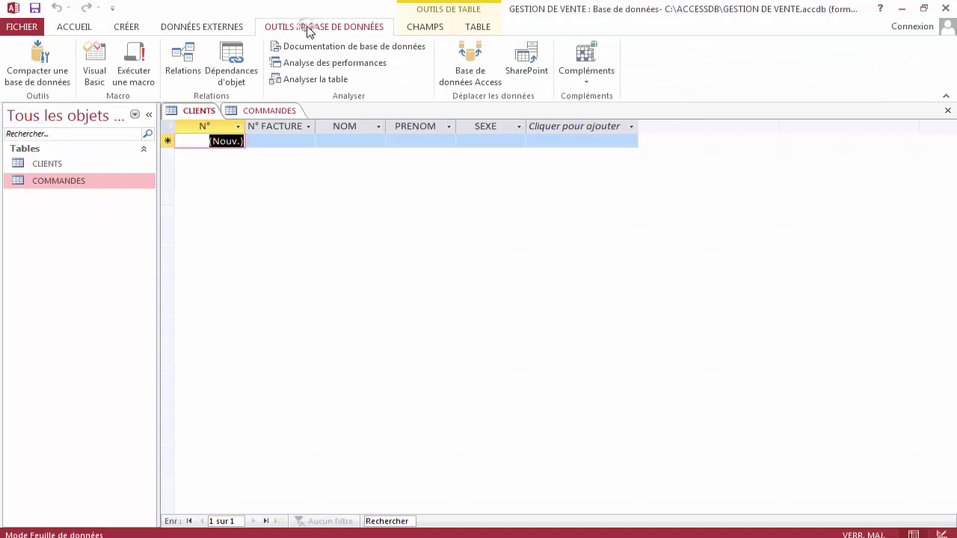
pyautogui.click(188, 69)
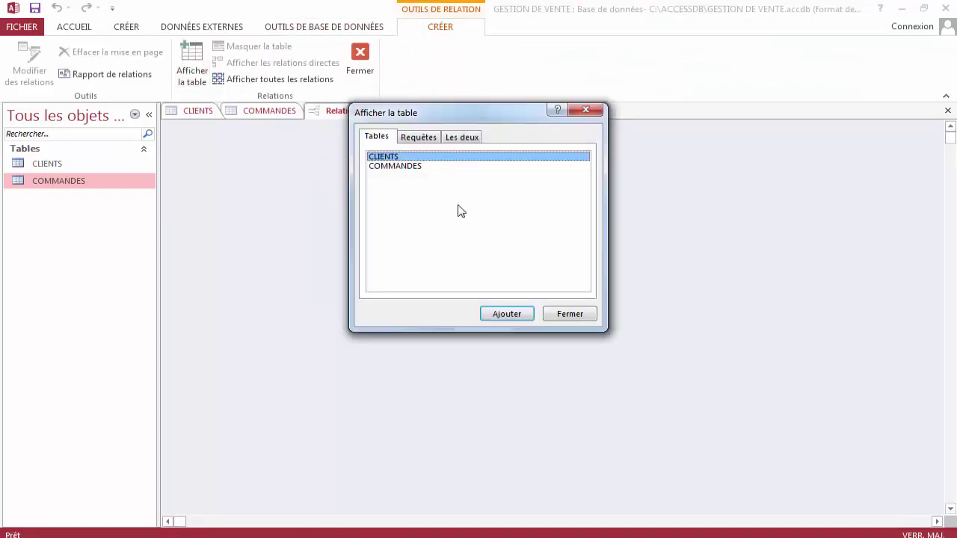
pyautogui.click(508, 314)
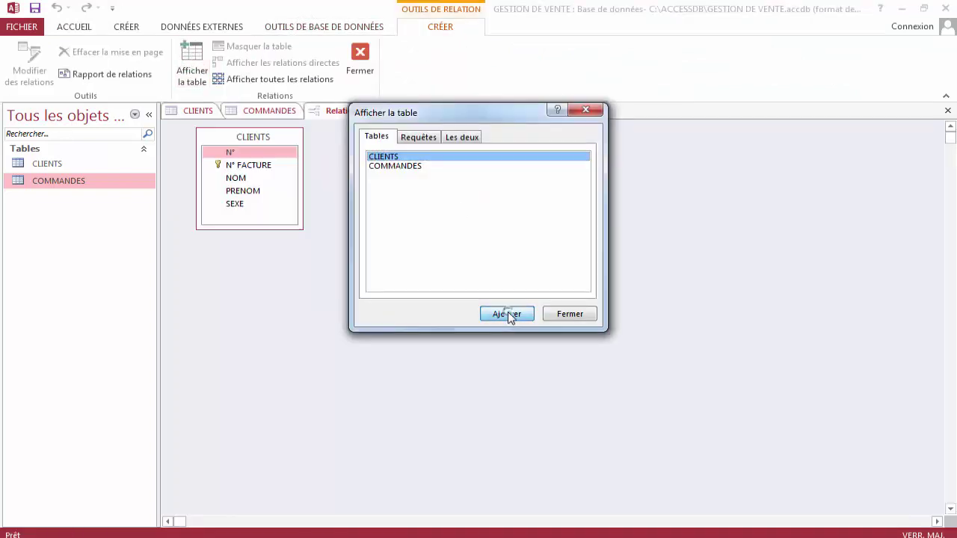
pyautogui.click(409, 167)
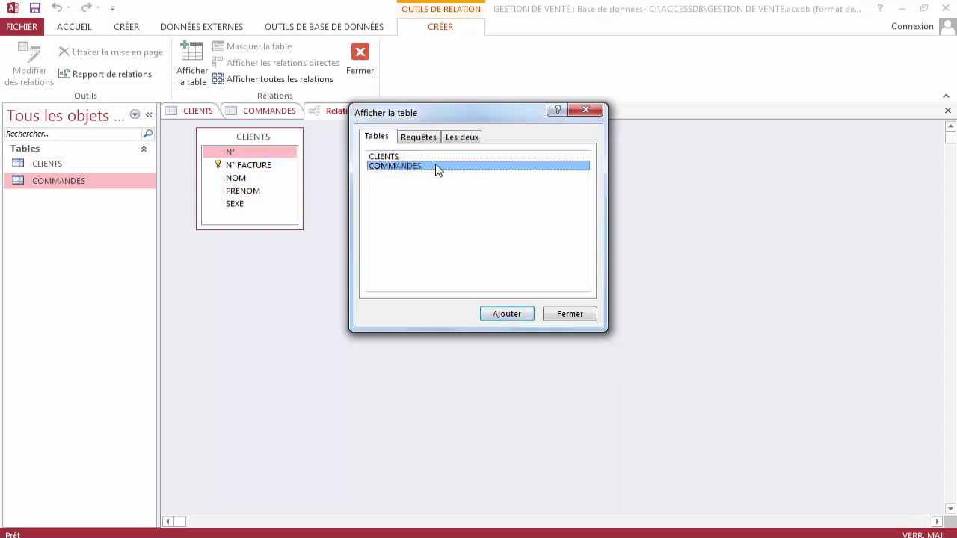
pyautogui.click(513, 314)
pyautogui.click(562, 314)
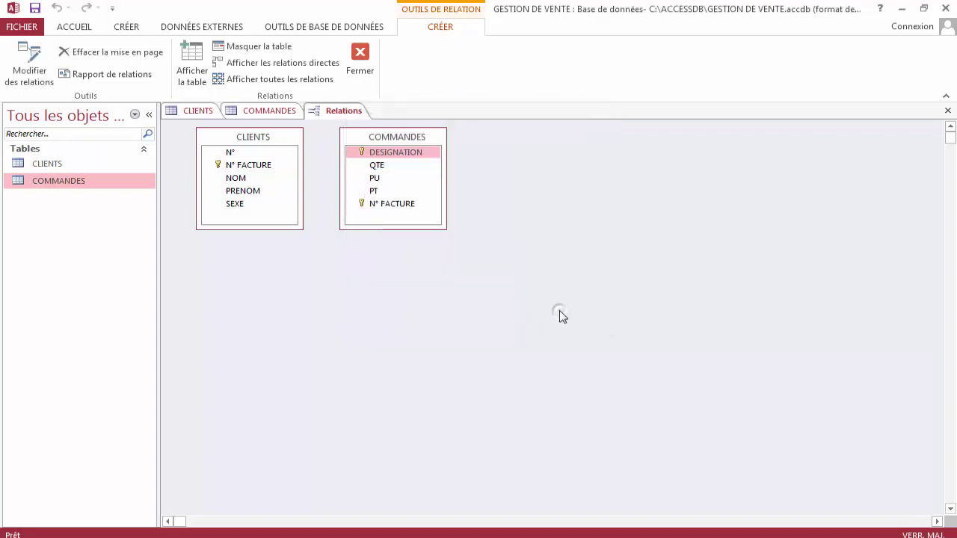
pyautogui.click(243, 171)
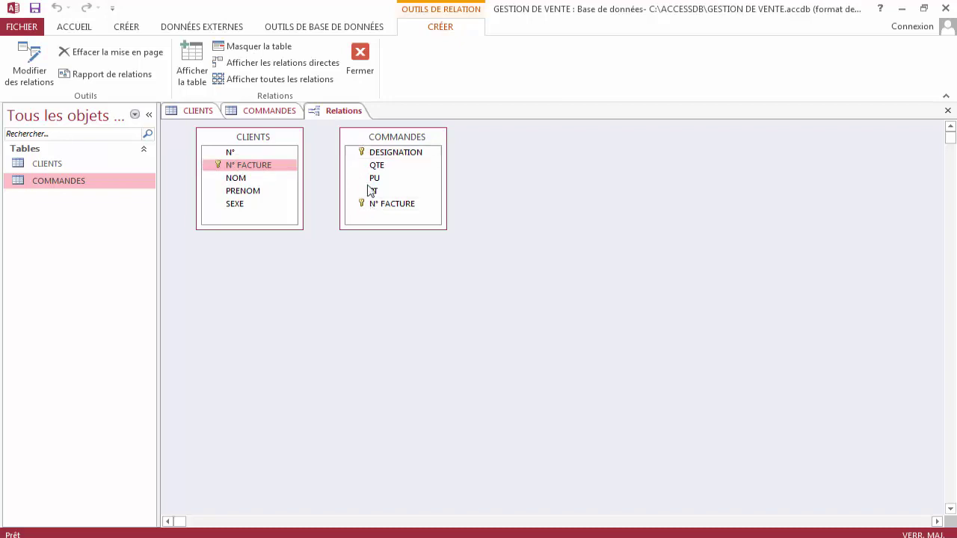
pyautogui.moveTo(257, 166); pyautogui.dragTo(385, 210)
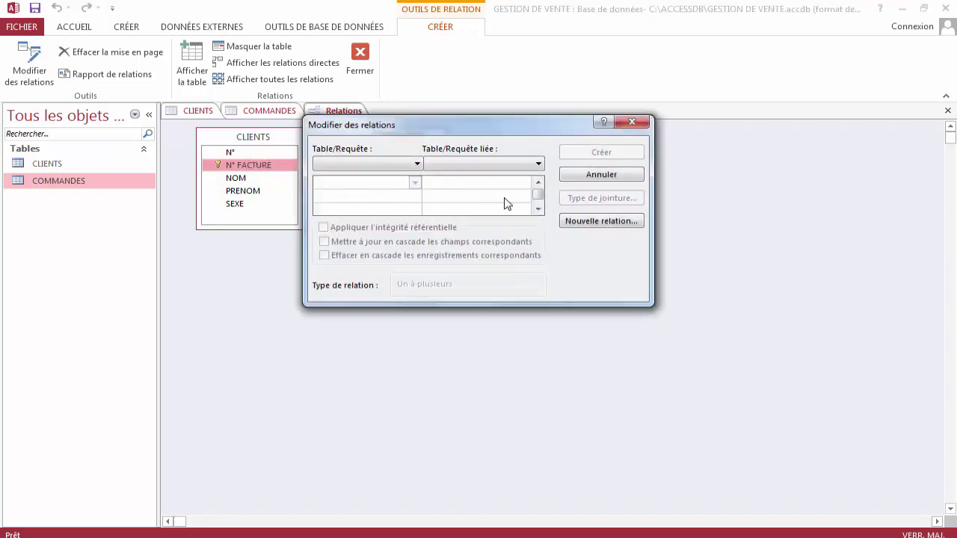
# Define a new relation from CLIENTS / N° FACTURE to COMMANDES / N° FACTURE.
pyautogui.click(598, 222)
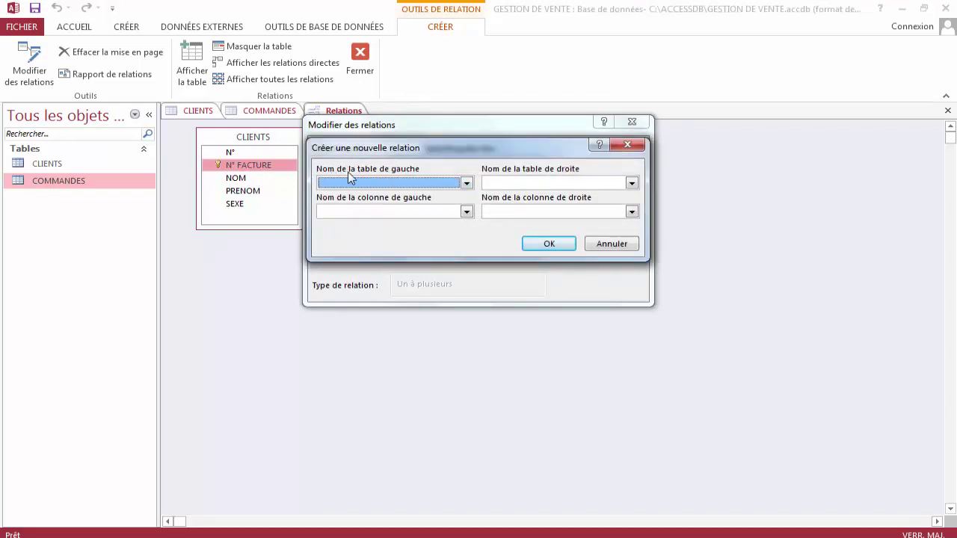
pyautogui.click(467, 183)
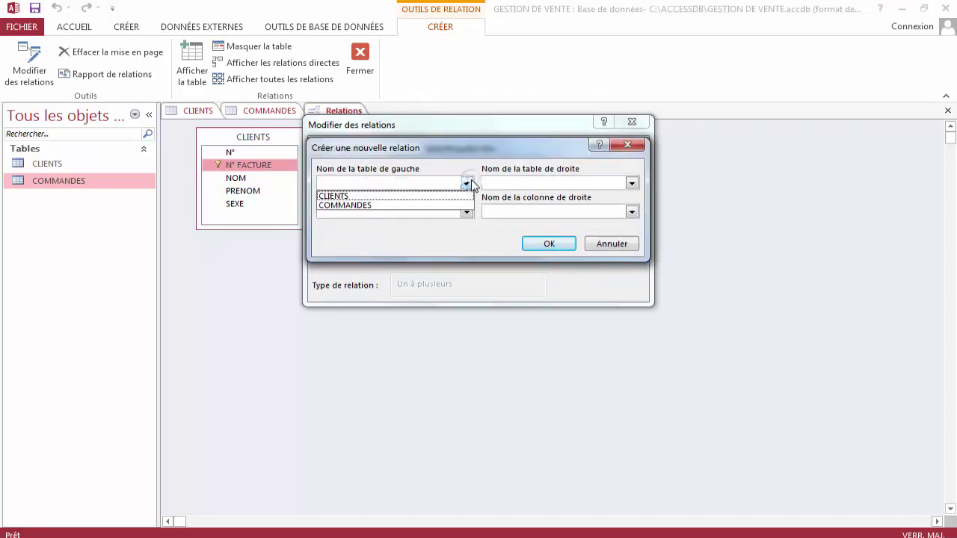
pyautogui.click(431, 195)
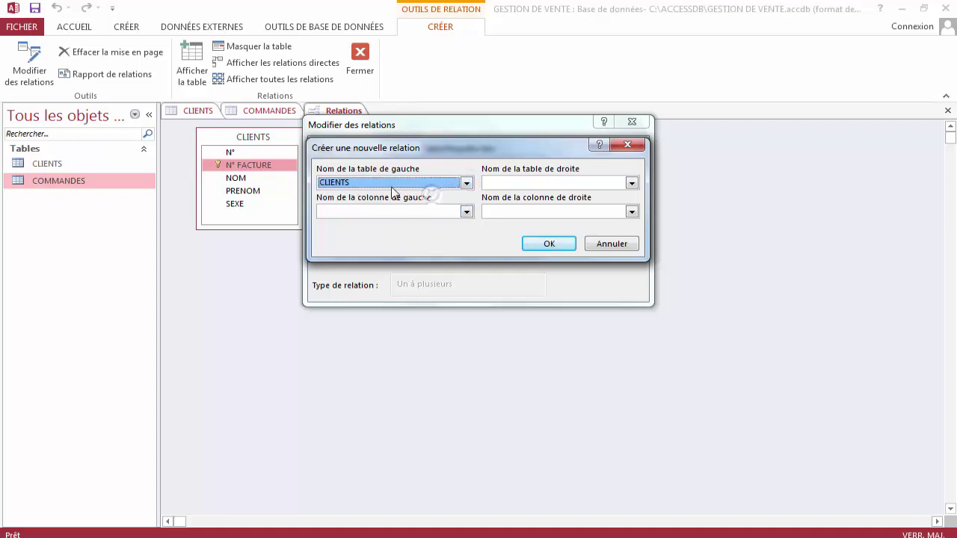
pyautogui.click(467, 212)
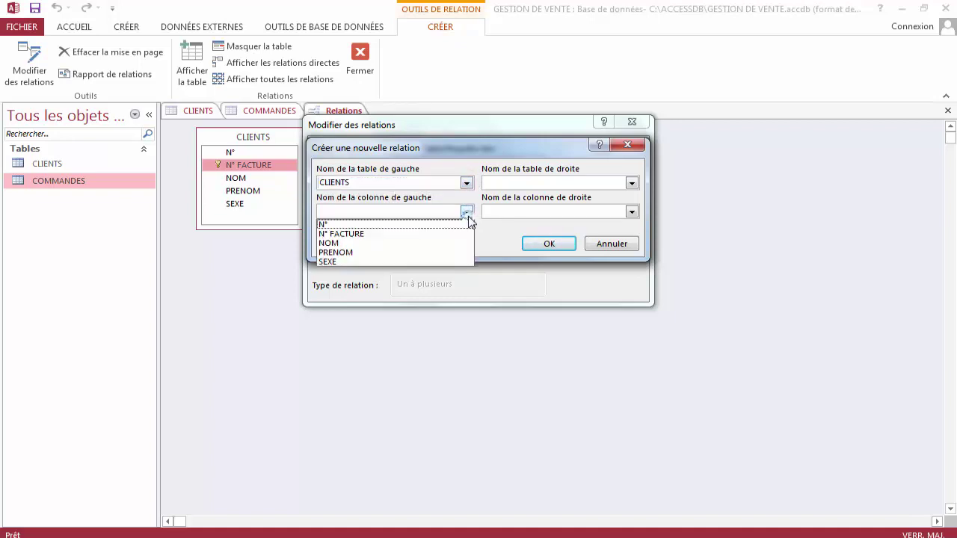
pyautogui.click(417, 234)
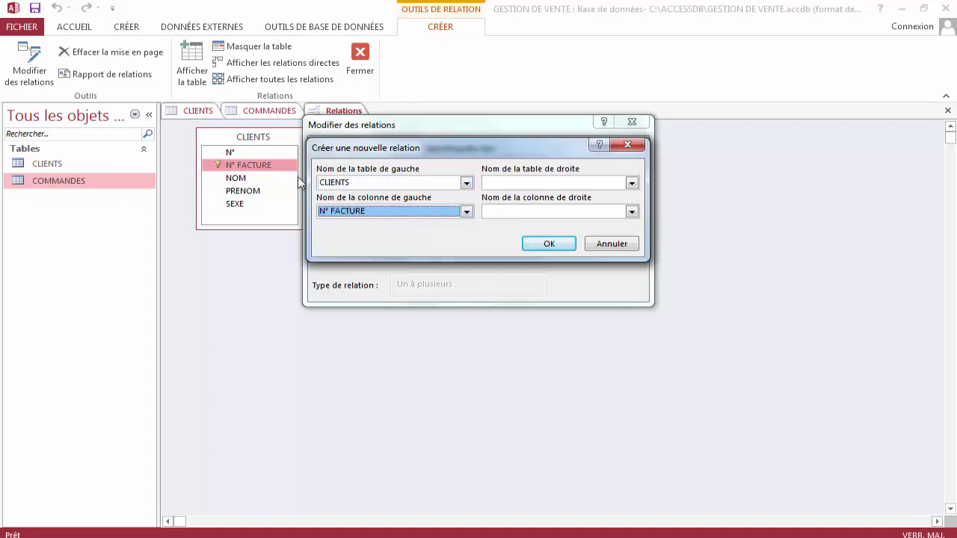
pyautogui.click(632, 183)
pyautogui.click(588, 206)
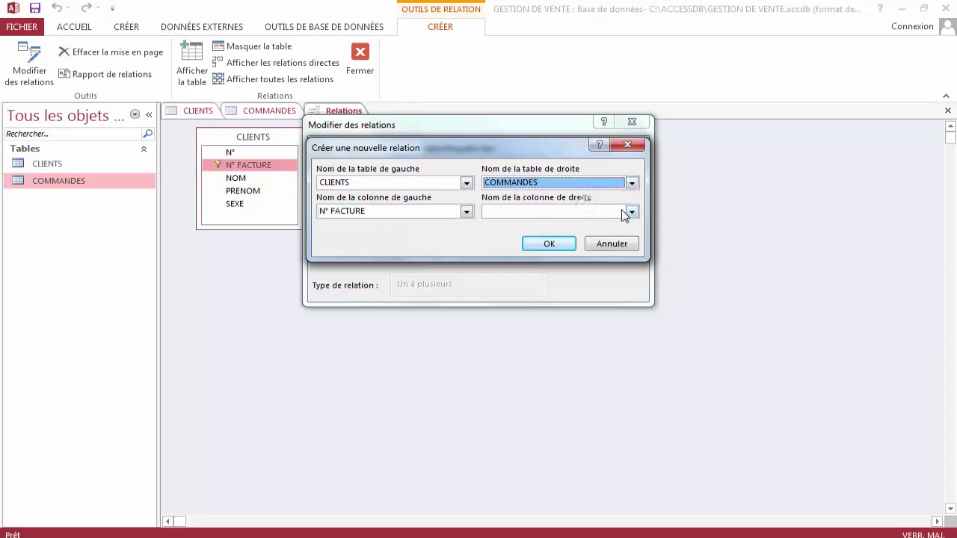
pyautogui.click(632, 211)
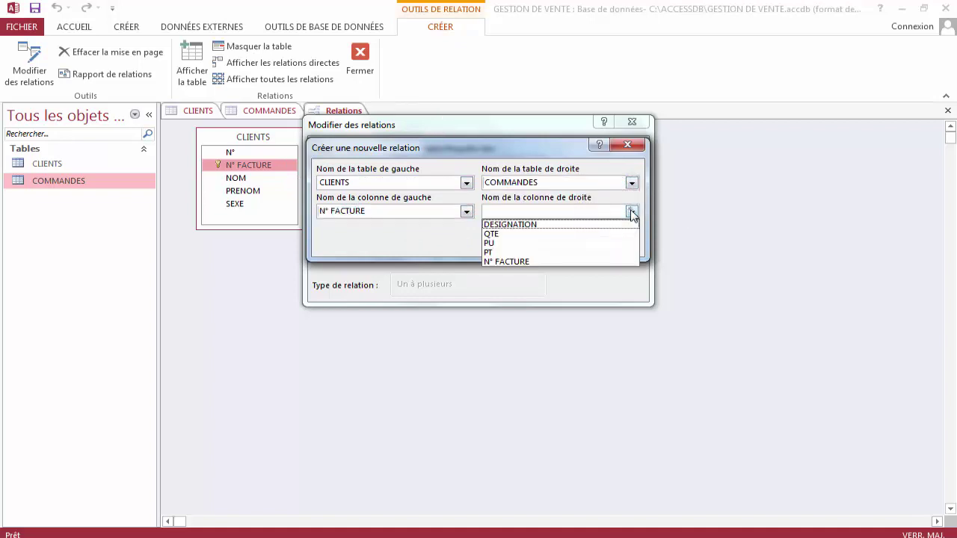
pyautogui.click(556, 263)
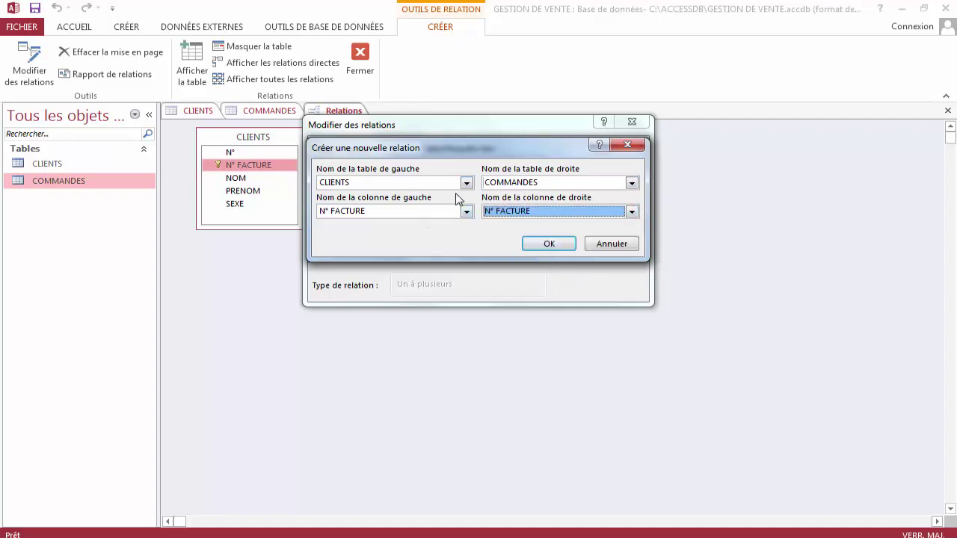
pyautogui.click(561, 244)
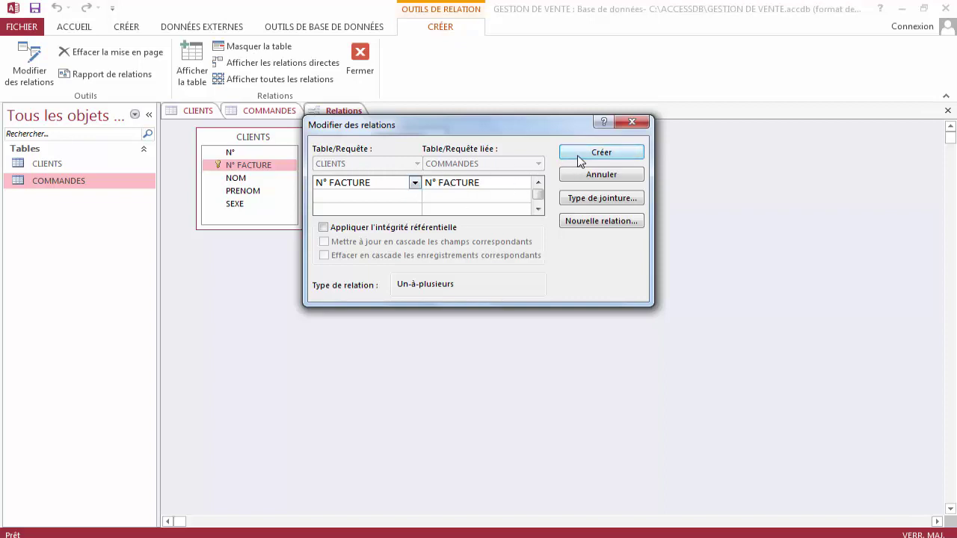
# Create the one-to-many relationship and reposition COMMANDES beside CLIENTS.
pyautogui.click(602, 152)
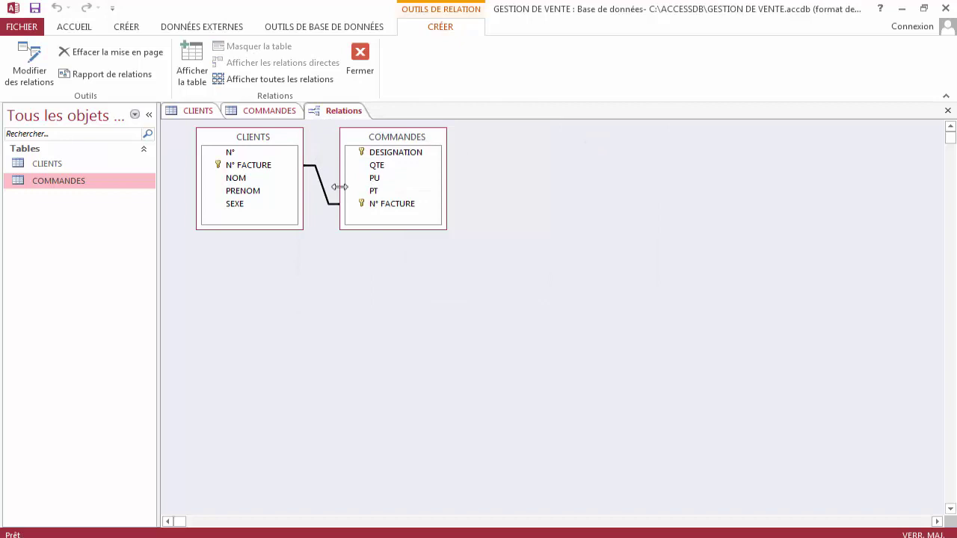
pyautogui.moveTo(393, 137)
pyautogui.mouseDown()
pyautogui.moveTo(442, 157)
pyautogui.moveTo(414, 145)
pyautogui.moveTo(434, 168)
pyautogui.moveTo(463, 154)
pyautogui.moveTo(561, 272)
pyautogui.mouseUp()
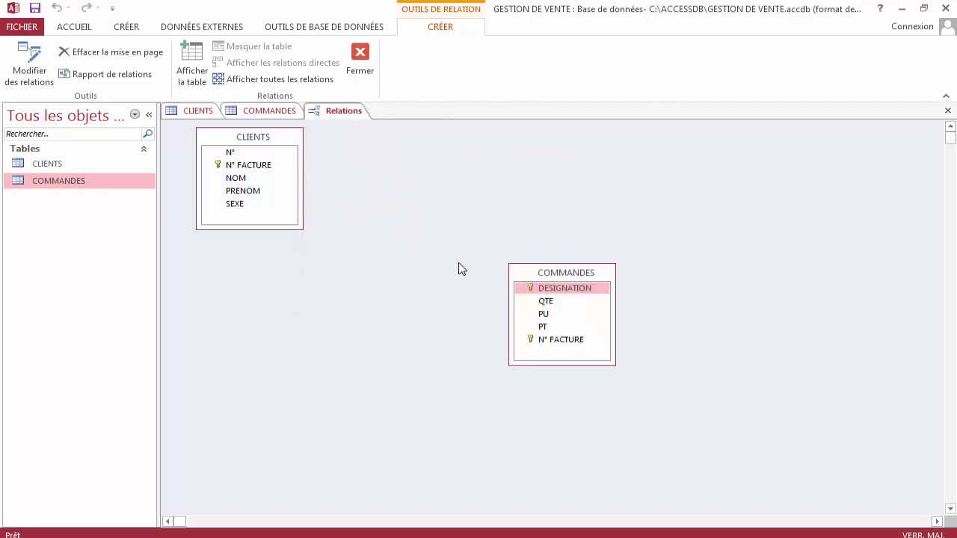
pyautogui.moveTo(461, 268); pyautogui.dragTo(413, 135)
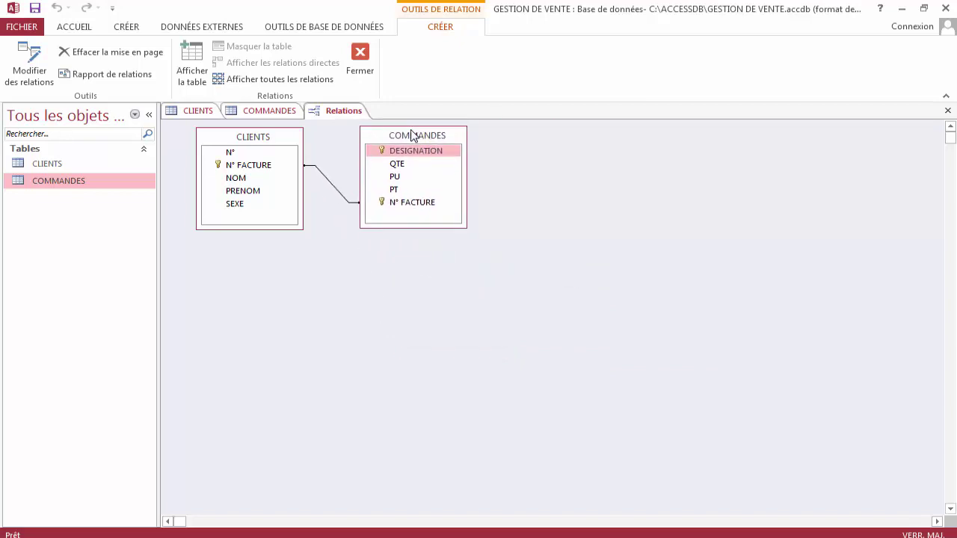
# Save the relationships layout and close the Relations window.
pyautogui.rightClick(339, 112)
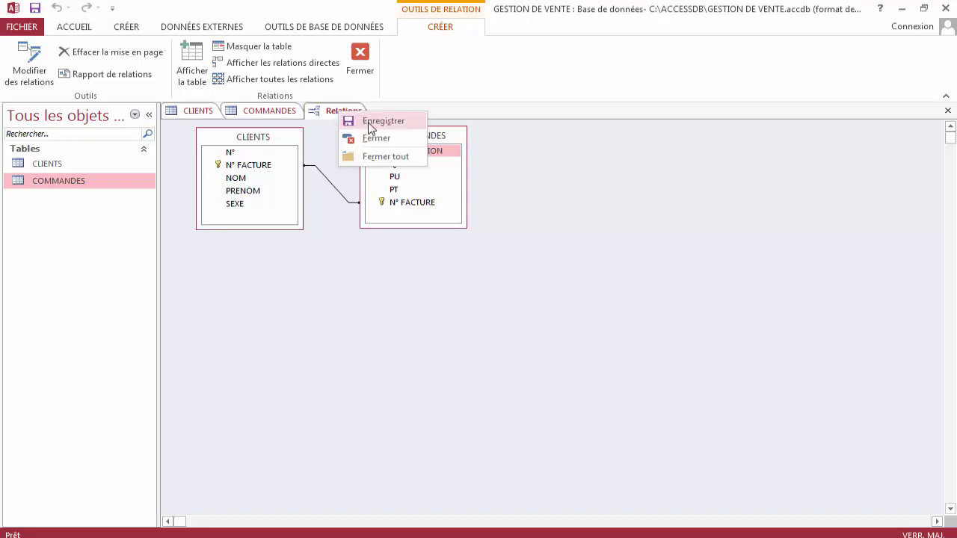
pyautogui.click(366, 122)
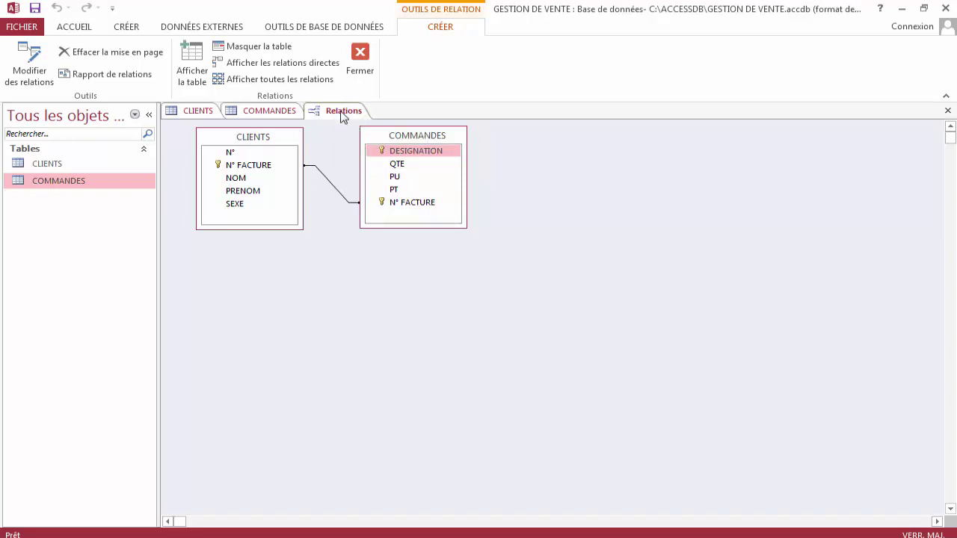
pyautogui.rightClick(342, 113)
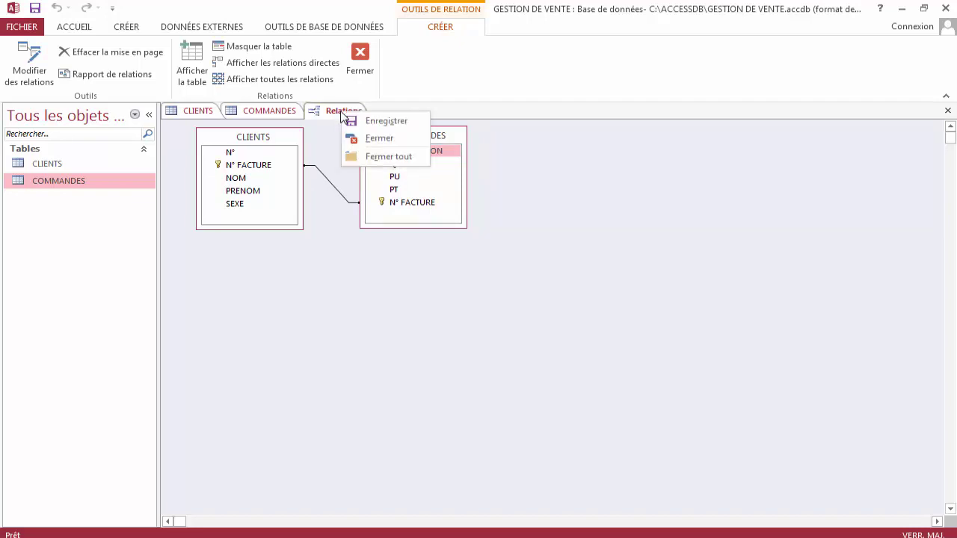
pyautogui.click(374, 139)
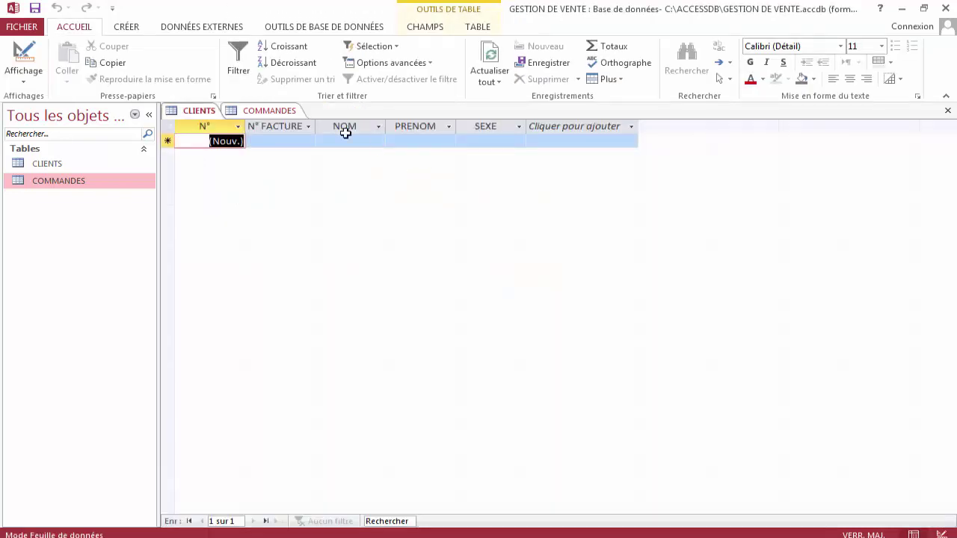
# Reopen Relations to verify the N° FACTURE link, close it, and show the Créer ribbon.
pyautogui.click(321, 29)
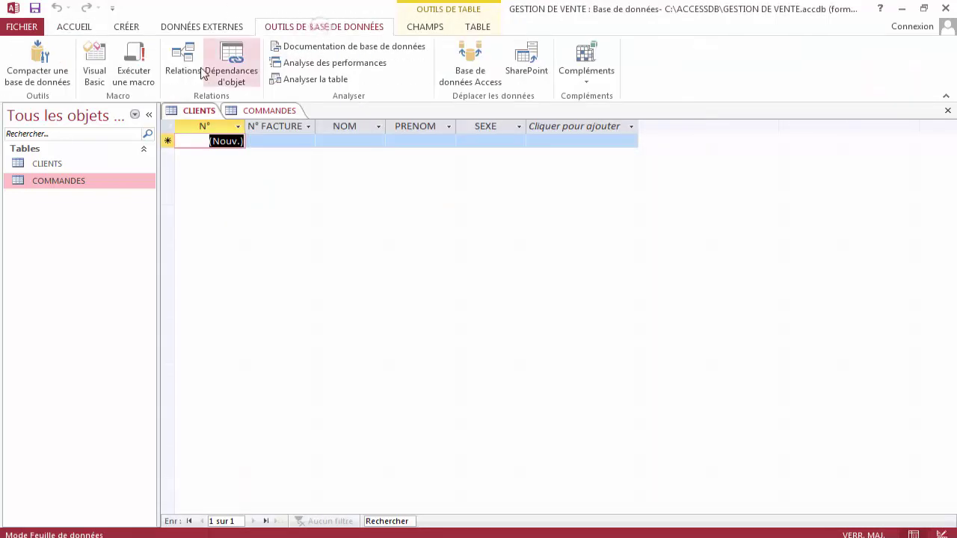
pyautogui.click(184, 67)
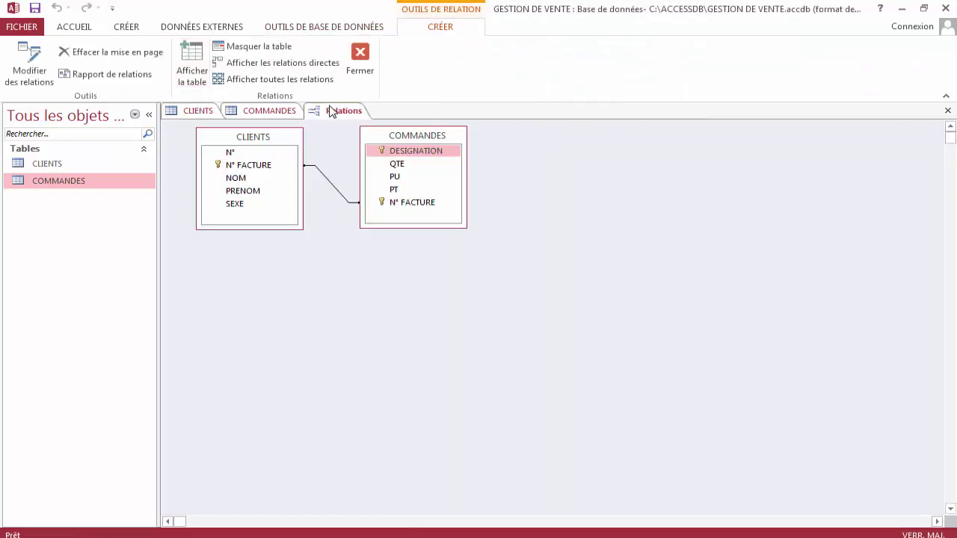
pyautogui.rightClick(331, 111)
pyautogui.click(364, 138)
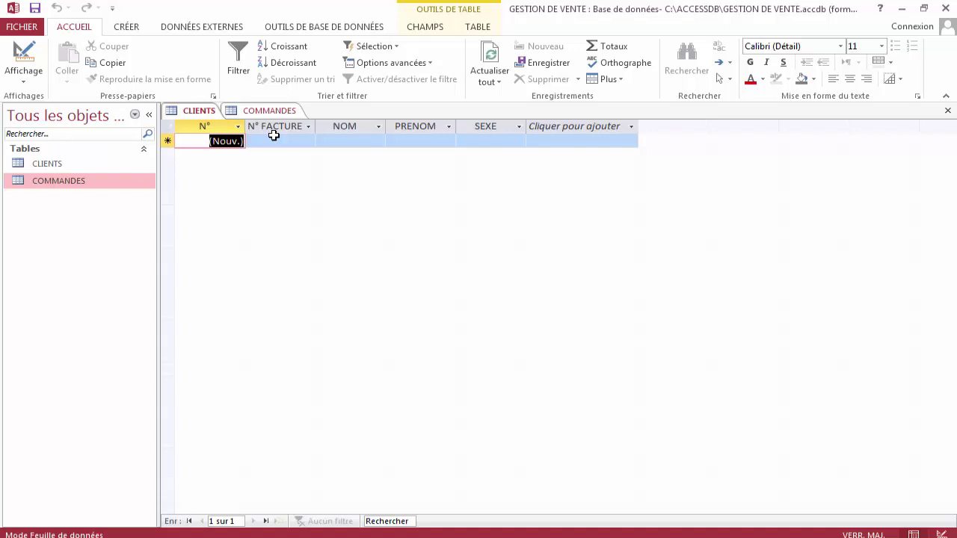
pyautogui.click(127, 27)
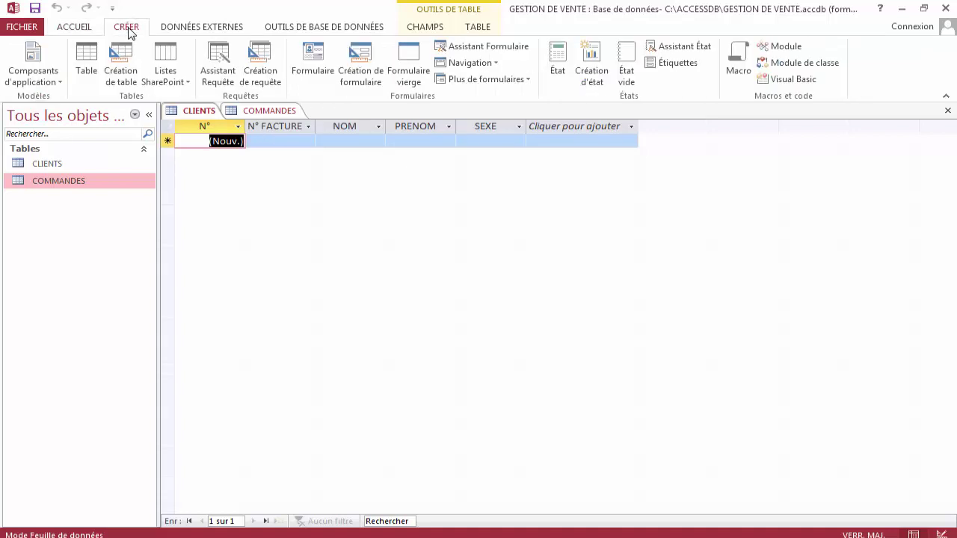
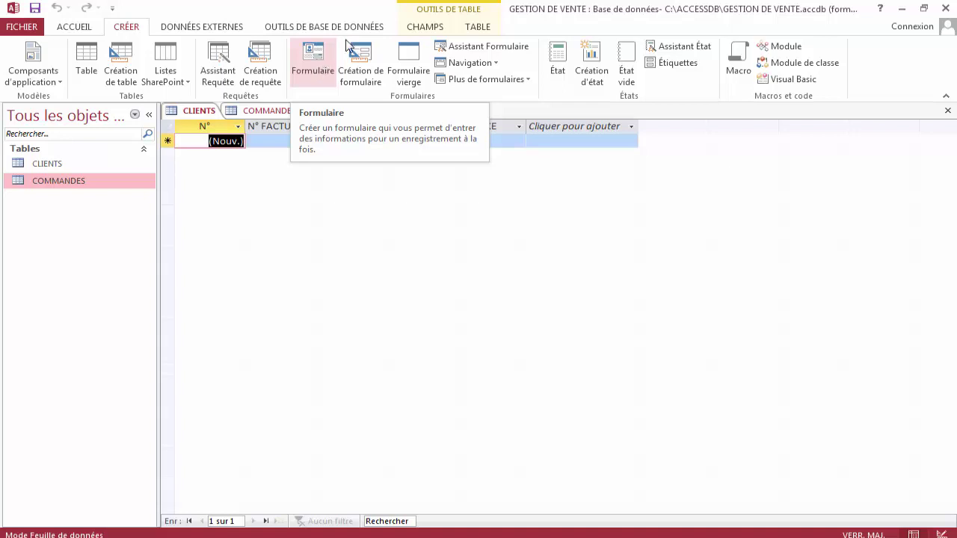
# Generate a CLIENTS form with an embedded DESIGNATION/QTE/PU/PT orders subform and select N° FACTURE.
pyautogui.click(314, 63)
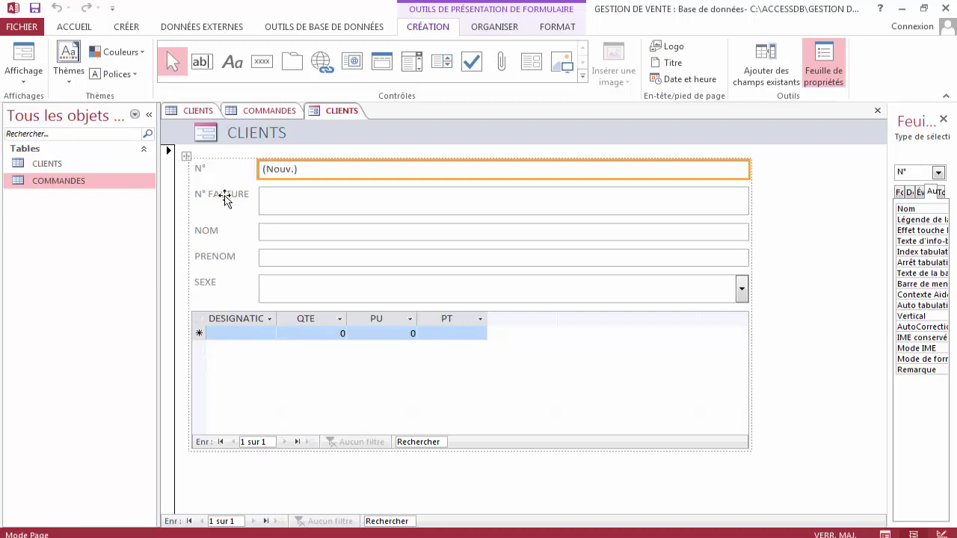
pyautogui.click(273, 206)
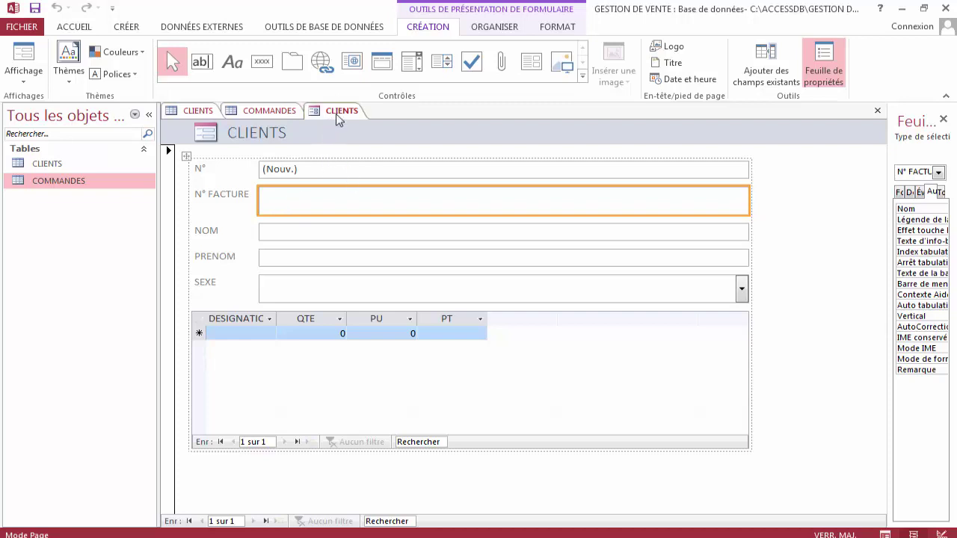
pyautogui.rightClick(337, 117)
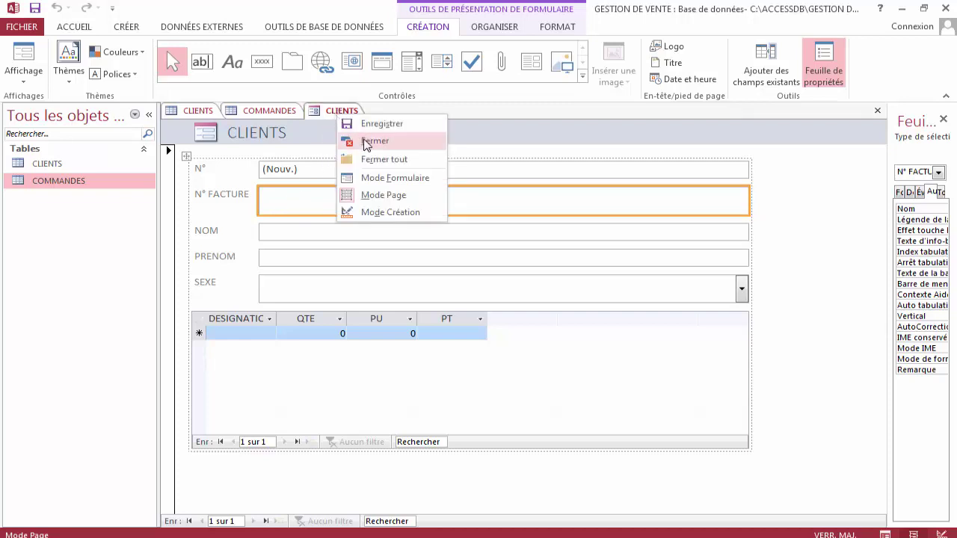
# In form view, enter a client with invoice 201801, the client's surname and first name, and SEXE MASCULIN.
pyautogui.click(387, 181)
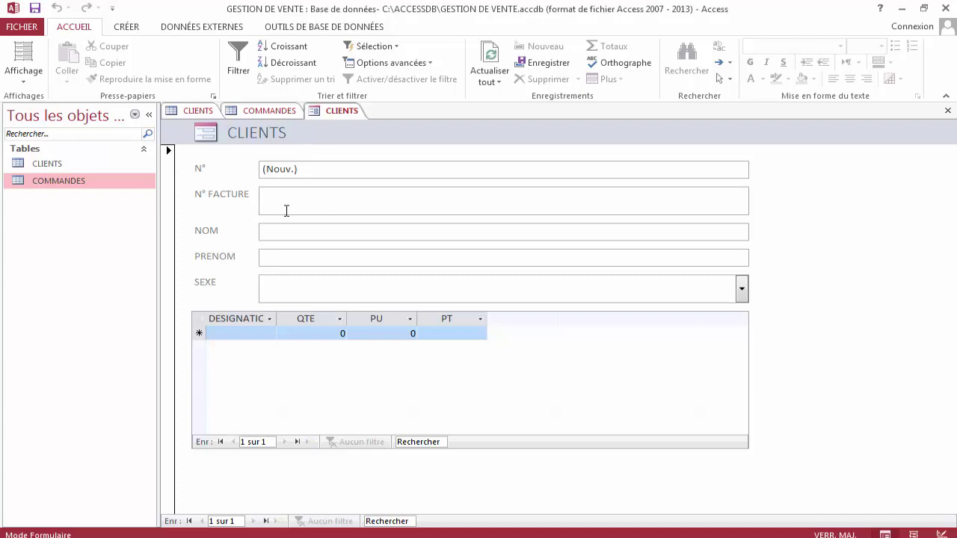
pyautogui.write('201801')
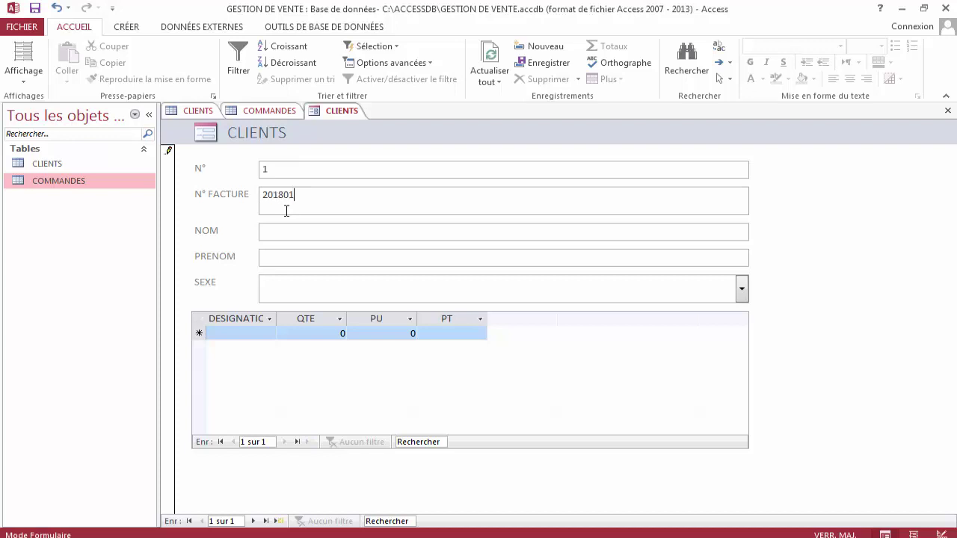
pyautogui.press('Tab')
pyautogui.press('Tab')
pyautogui.click(743, 297)
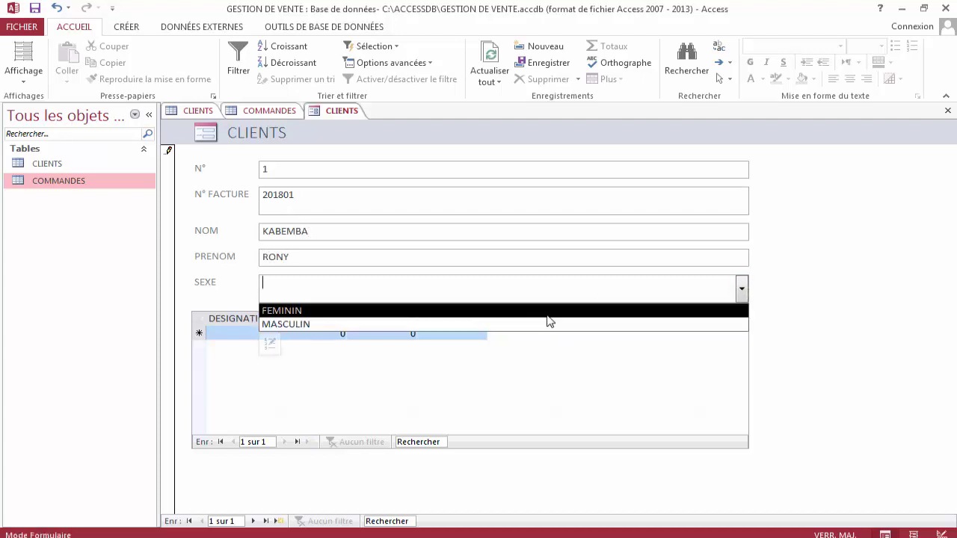
pyautogui.click(544, 334)
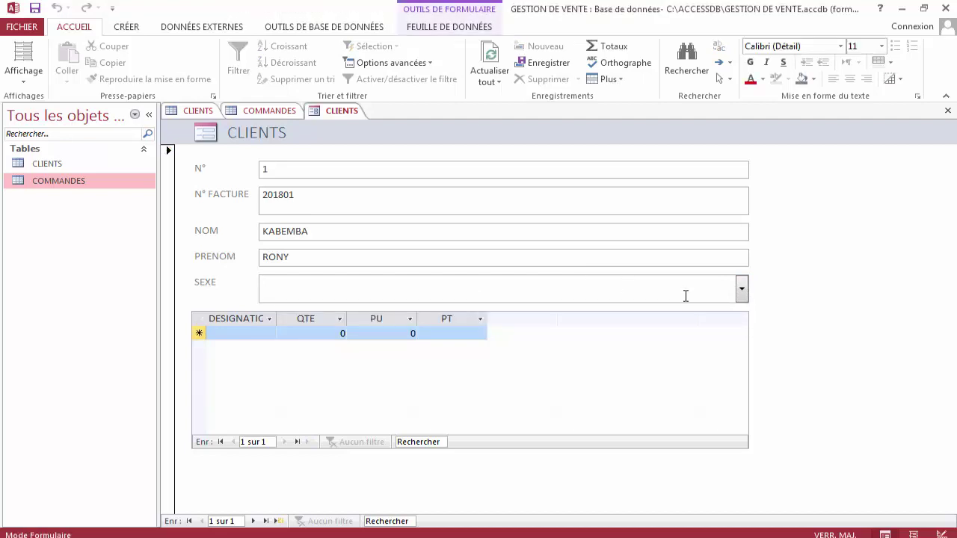
pyautogui.click(741, 293)
pyautogui.click(471, 326)
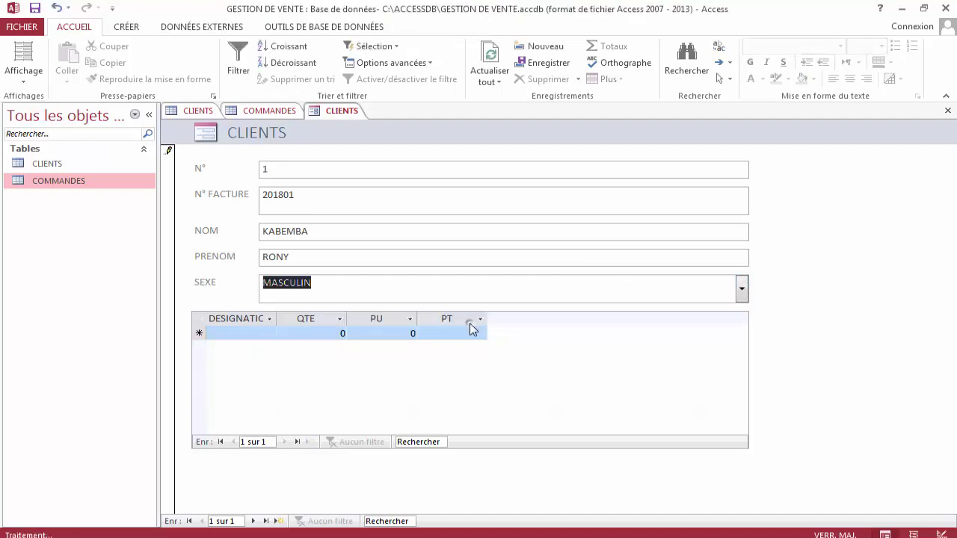
pyautogui.click(341, 282)
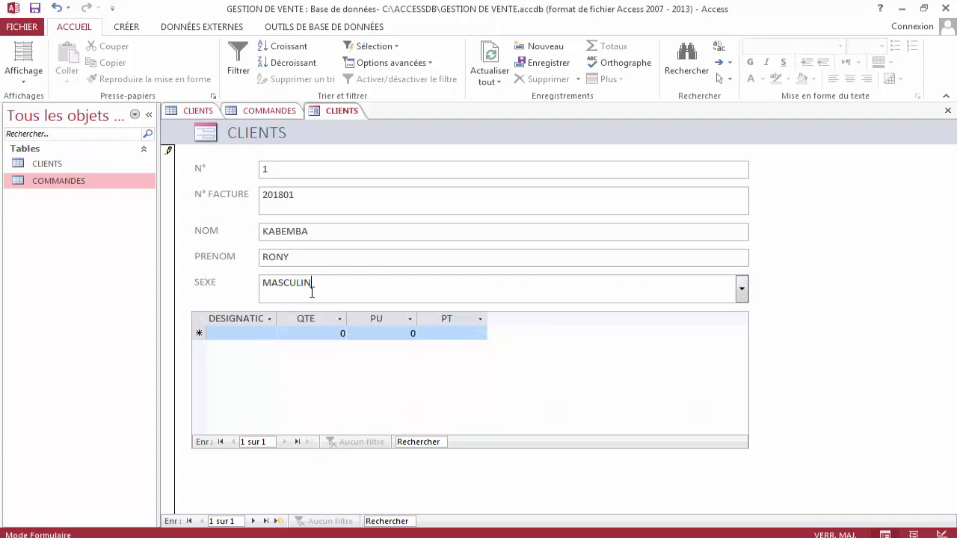
# Add the order line RIZ PROGRAZ, quantity 2, unit price 10000, for a 20000 total.
pyautogui.click(238, 334)
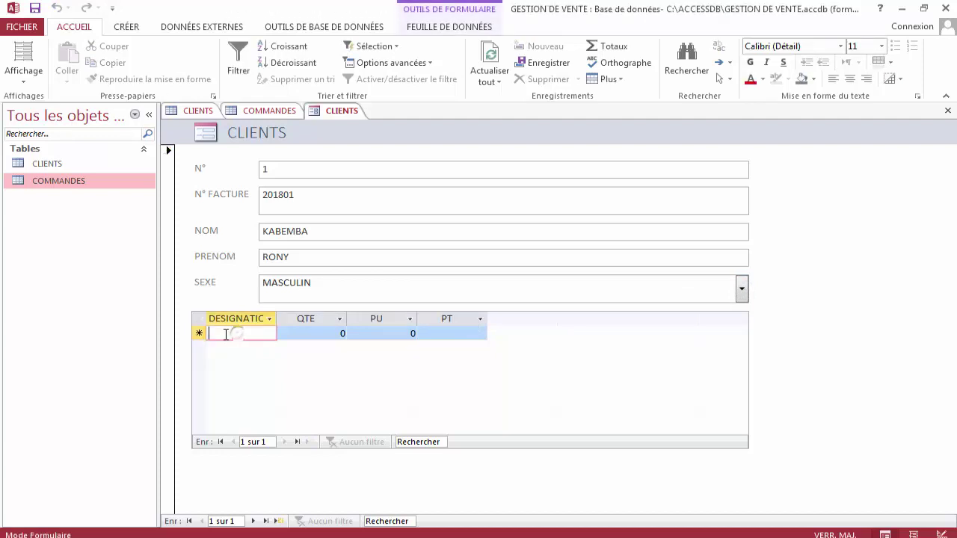
pyautogui.write('RIZ')
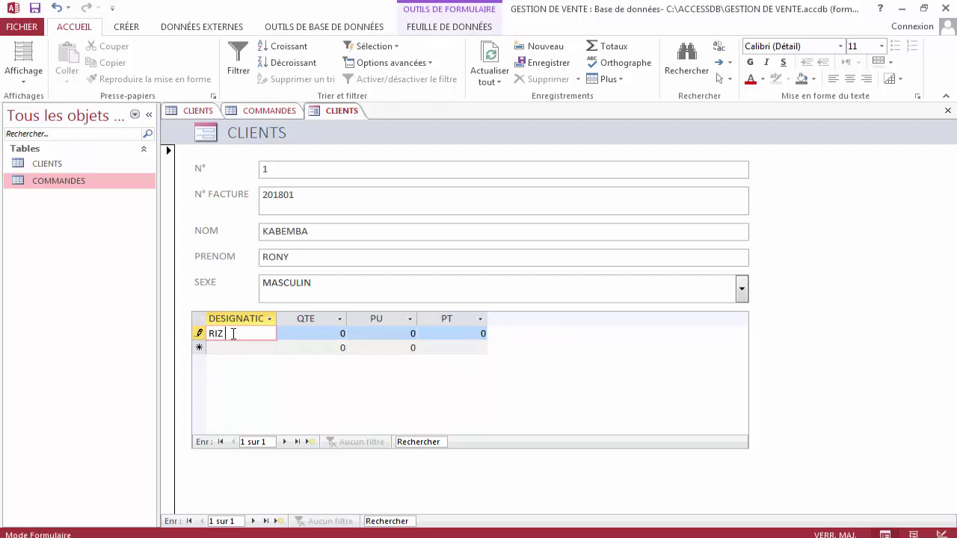
pyautogui.write(' PROGRAZ')
pyautogui.press('Tab')
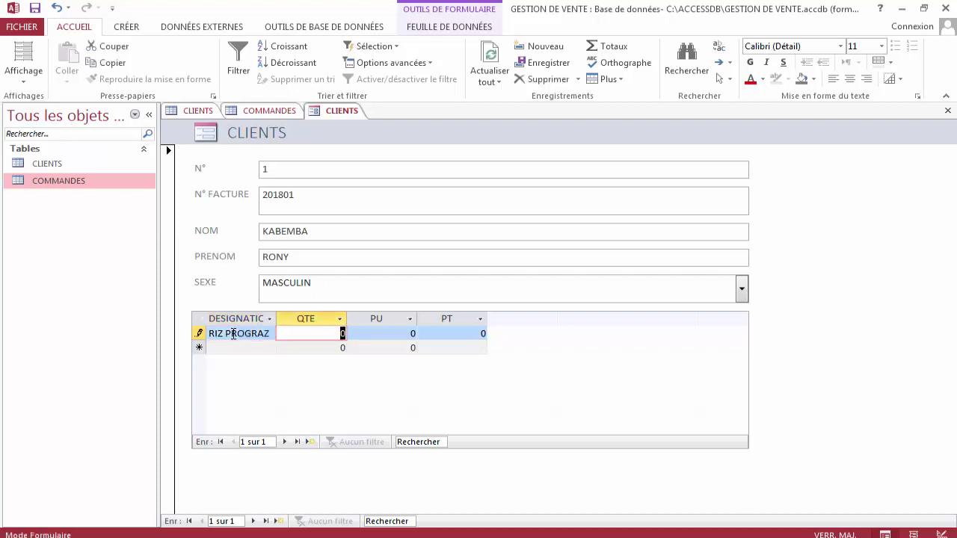
pyautogui.write('2')
pyautogui.press('Tab')
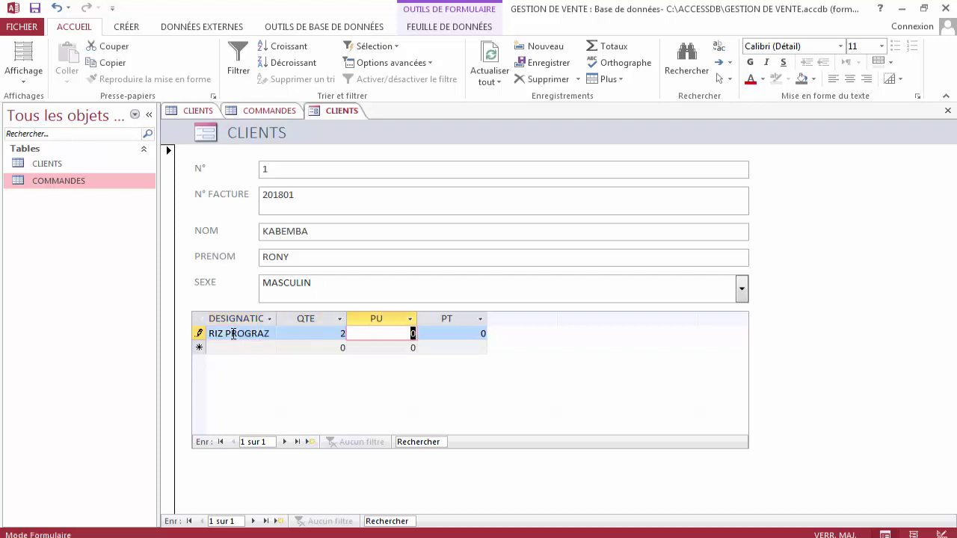
pyautogui.write('10000')
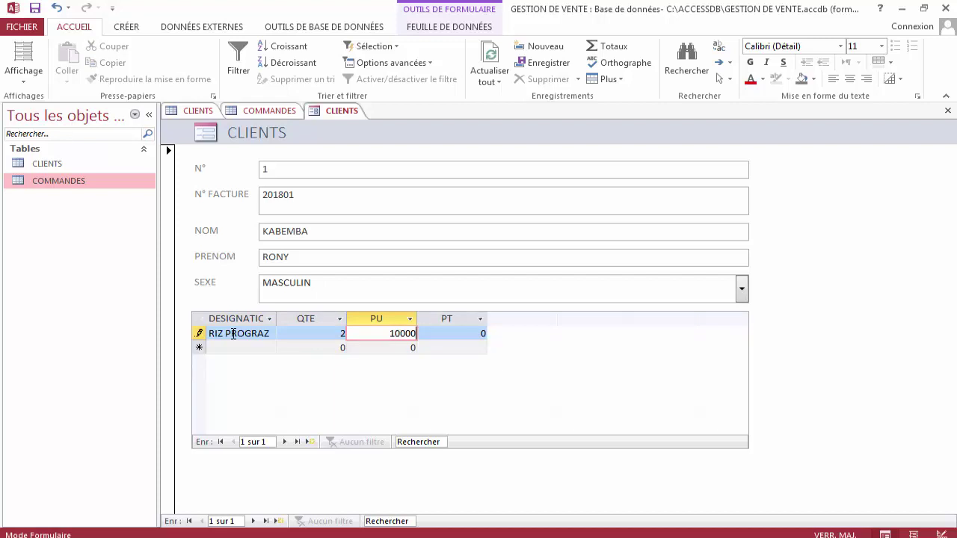
pyautogui.press('Tab')
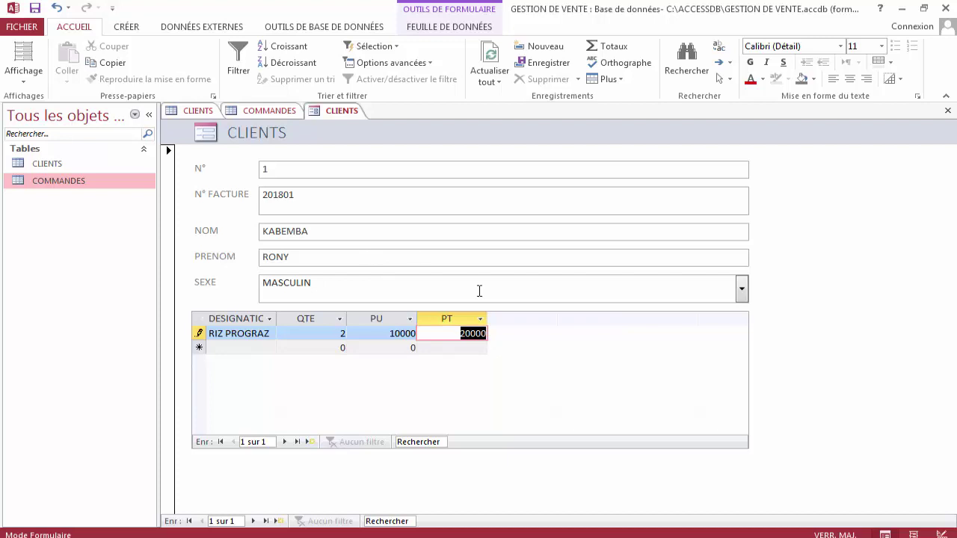
# Save the order line, check its PT of 20000, and move to a new client record.
pyautogui.click(389, 169)
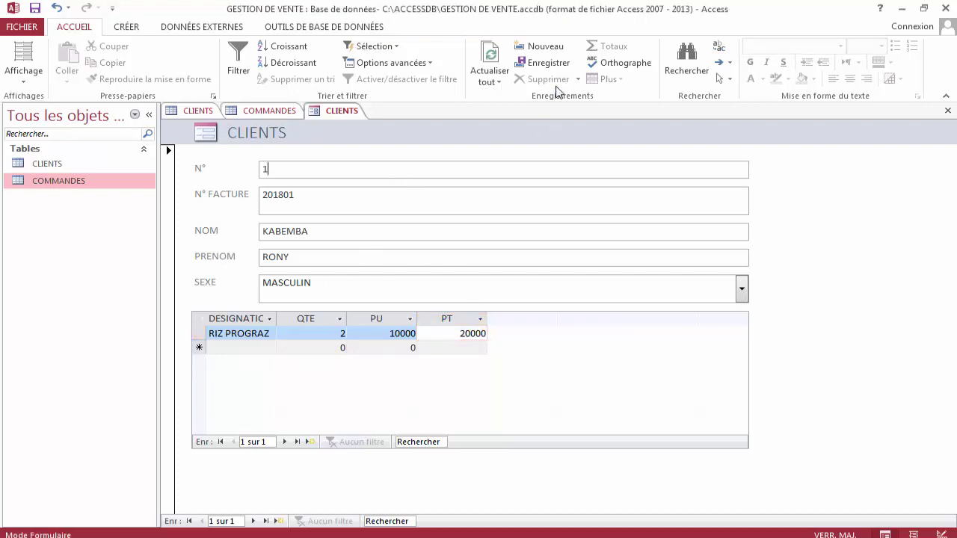
pyautogui.click(433, 335)
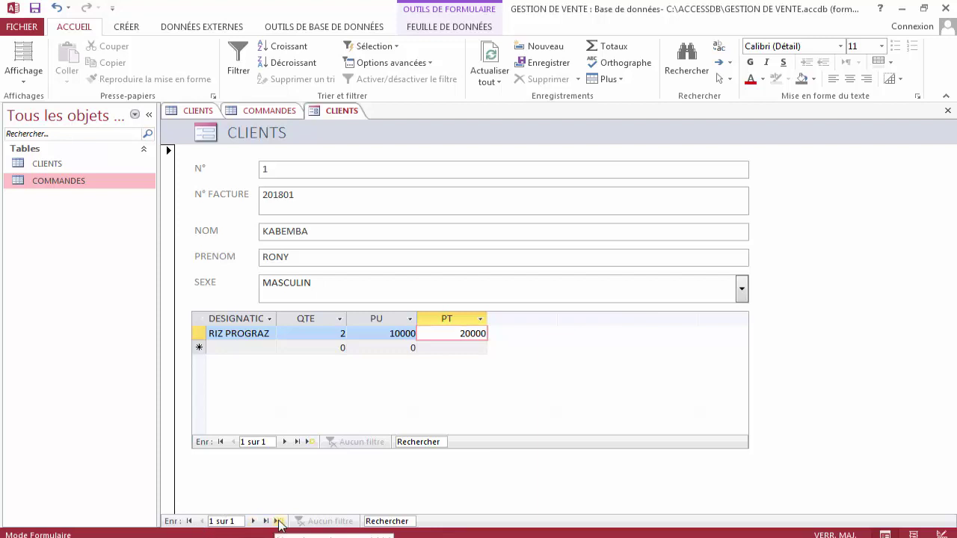
pyautogui.click(278, 521)
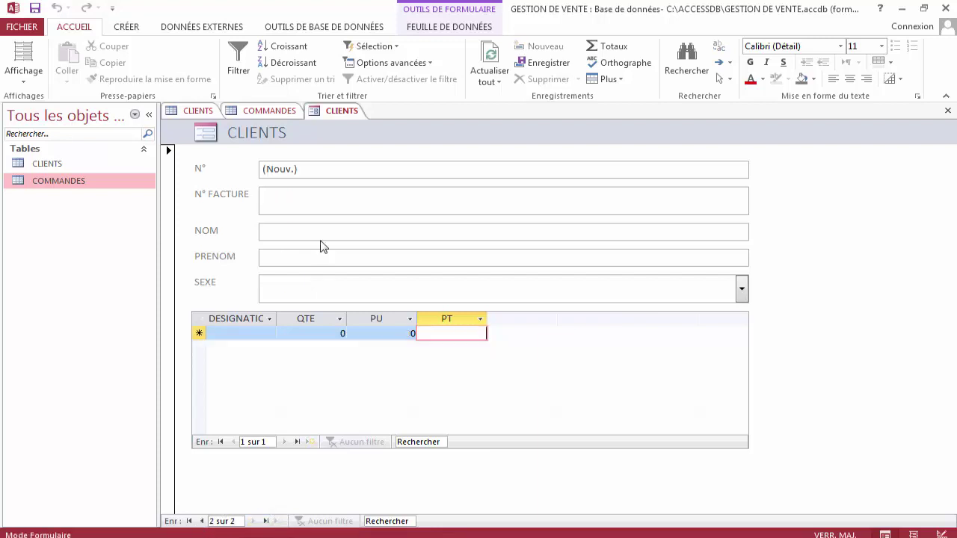
# Refresh the CLIENTS and COMMANDES datasheets to confirm invoice 201801 and its order line, then return to the form.
pyautogui.click(198, 111)
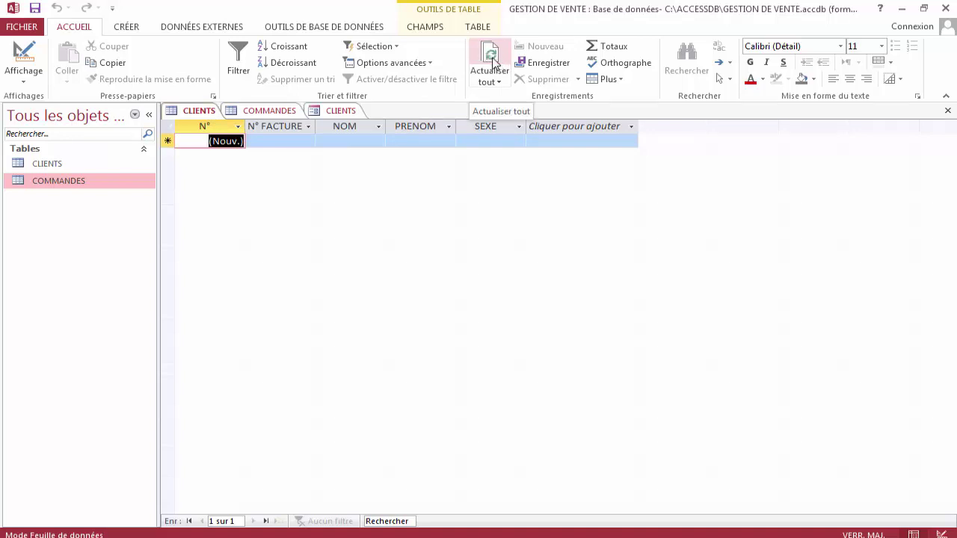
pyautogui.click(493, 65)
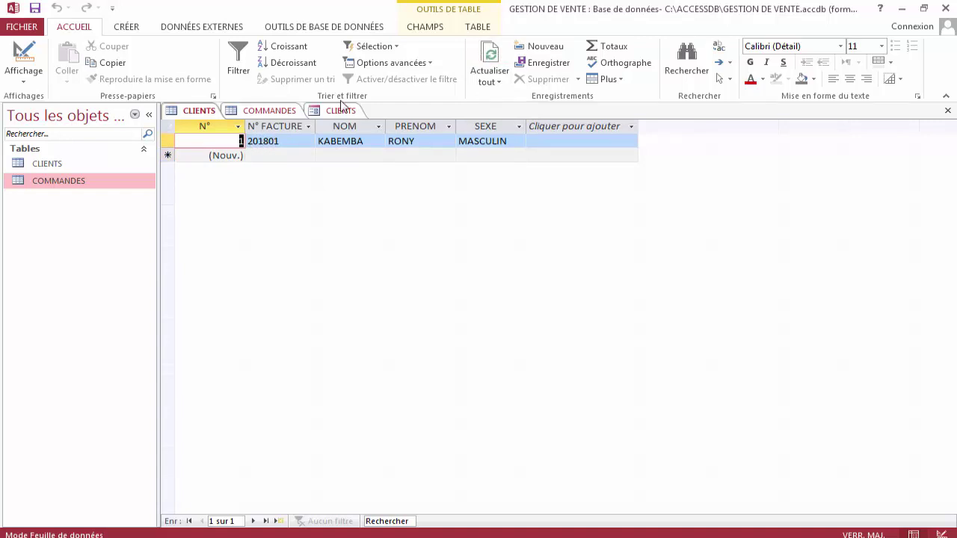
pyautogui.click(273, 113)
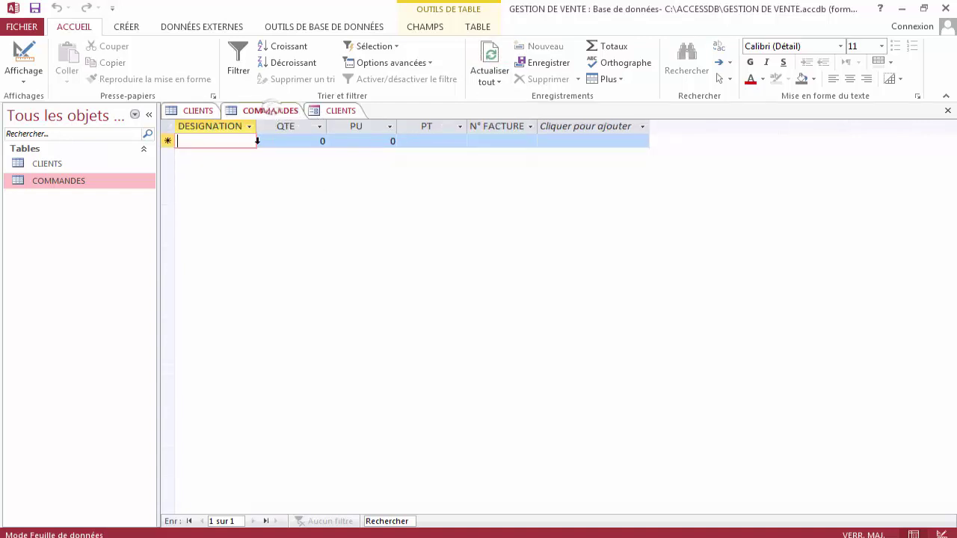
pyautogui.click(491, 63)
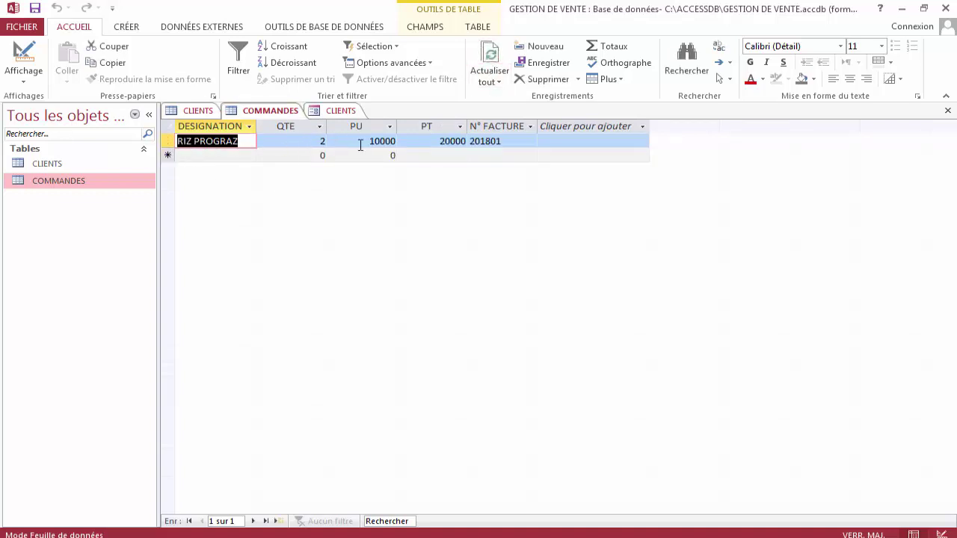
pyautogui.click(498, 142)
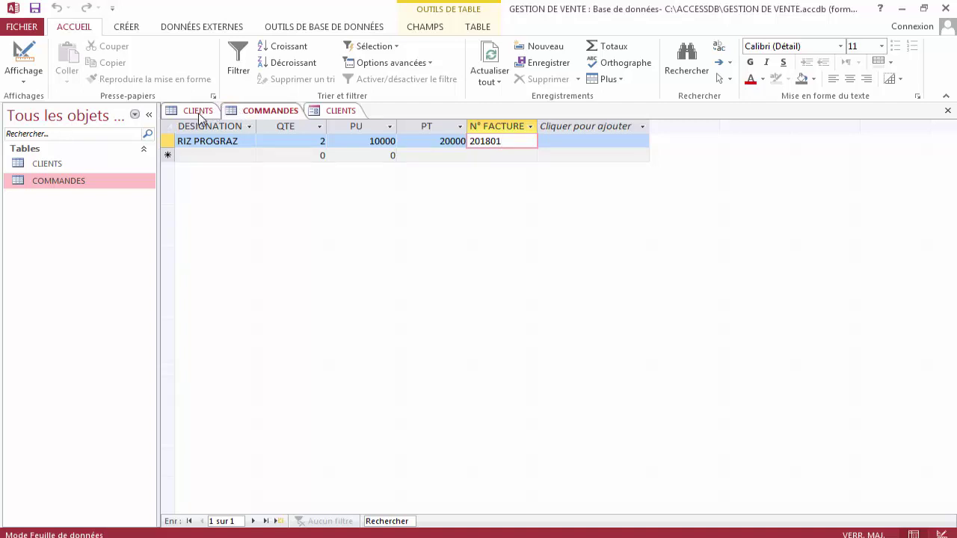
pyautogui.click(202, 113)
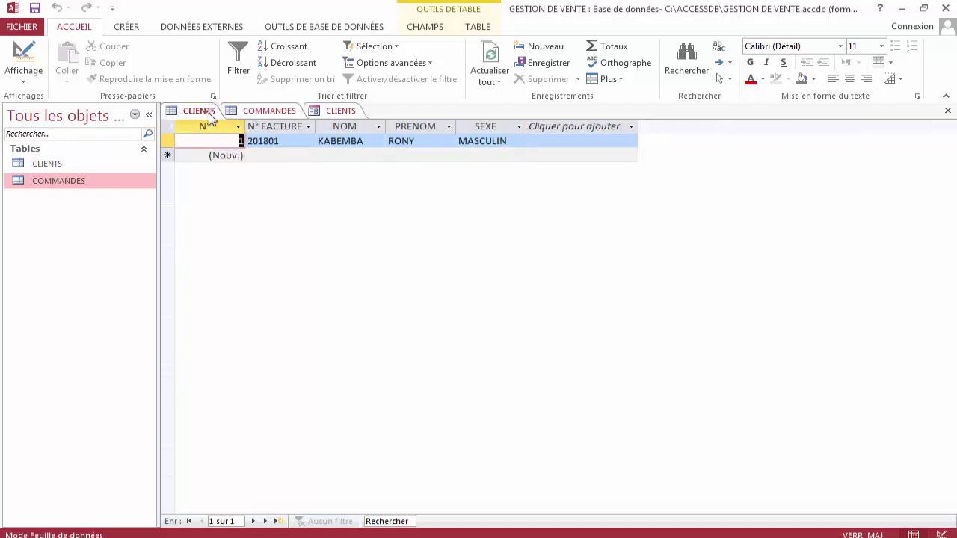
pyautogui.click(345, 114)
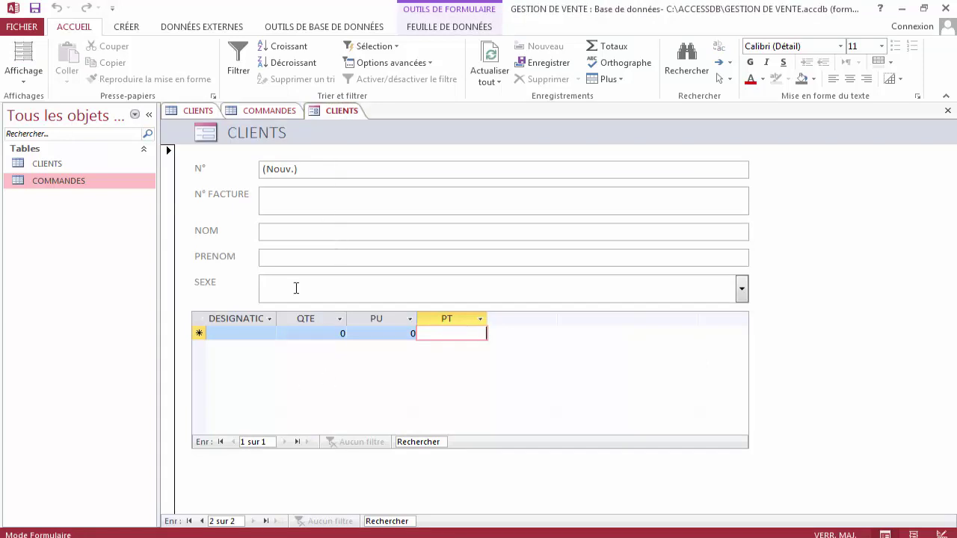
# Enter the second client with invoice 2018, the client's surname and first name, and SEXE M.
pyautogui.click(325, 196)
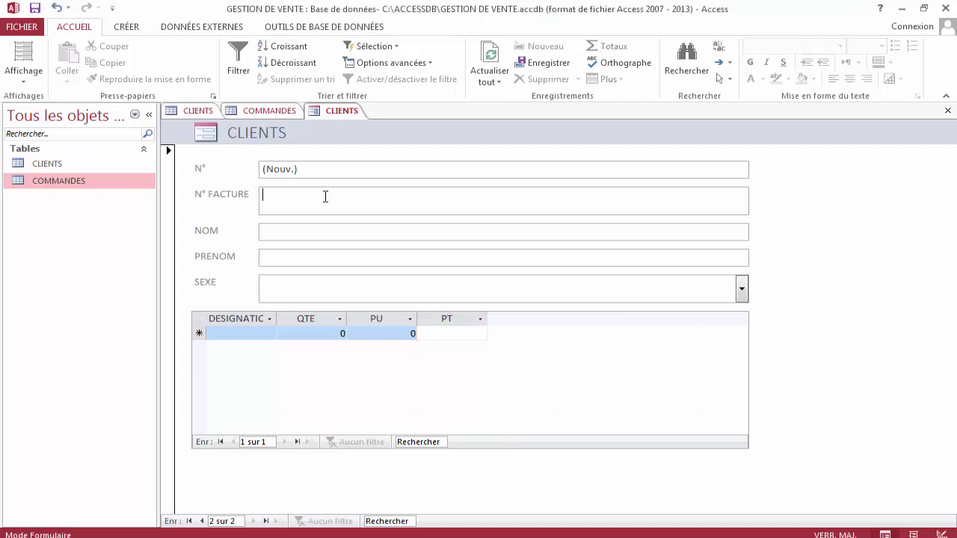
pyautogui.write('2018')
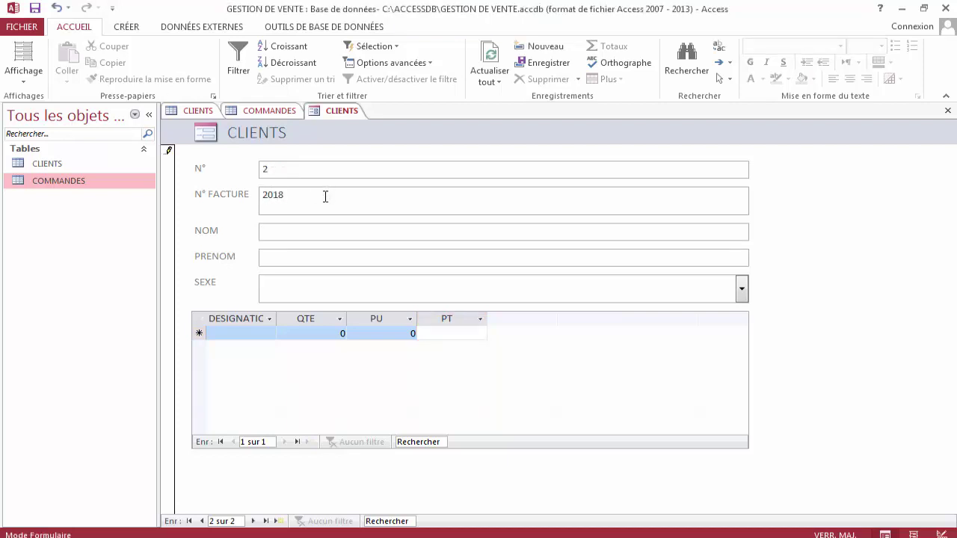
pyautogui.press('Tab')
pyautogui.press('Tab')
pyautogui.press('Tab')
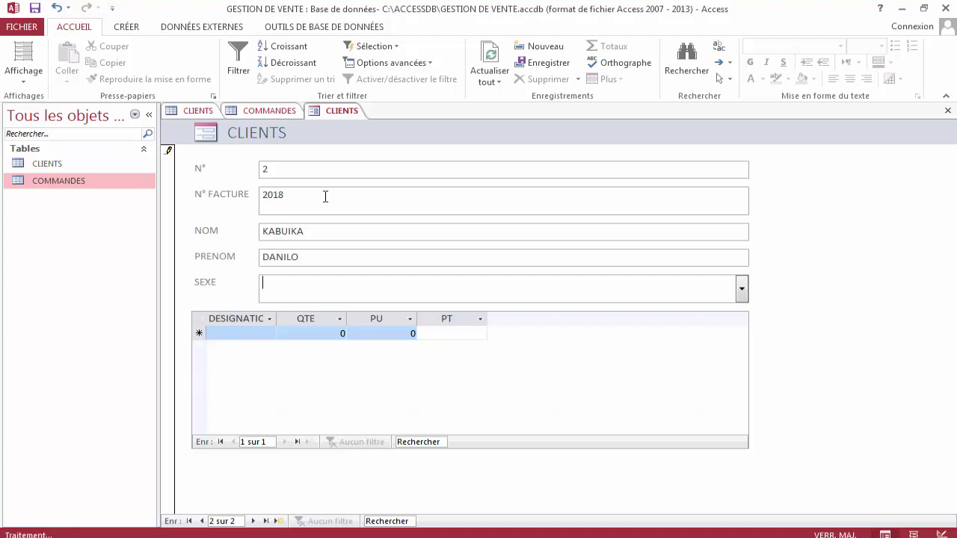
pyautogui.write('MASCULIN')
pyautogui.press('Tab')
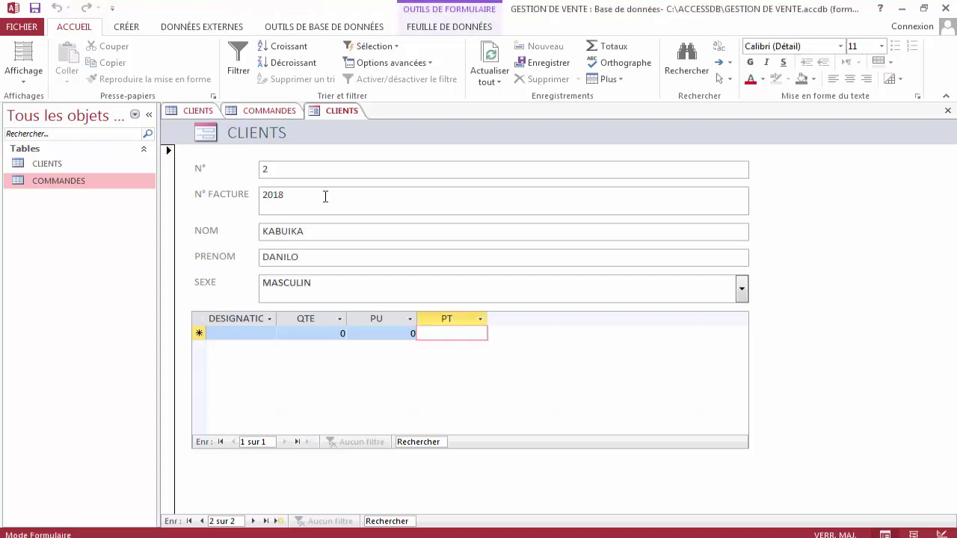
# Add order lines SARDINE A (3 × 25000 = 75000) and SARDINE B (2 × 17000 = 34000).
pyautogui.click(241, 334)
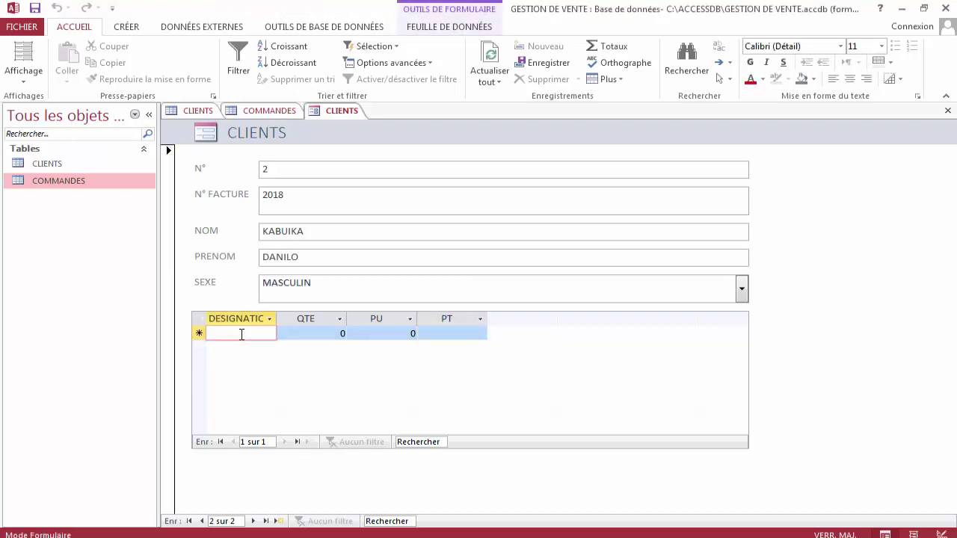
pyautogui.write('SARDINE A')
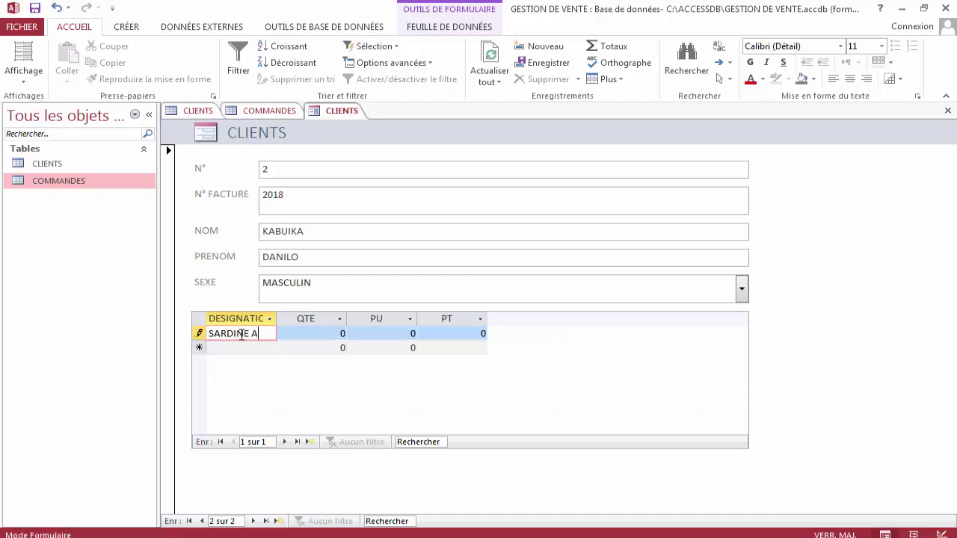
pyautogui.press('Tab')
pyautogui.write('3')
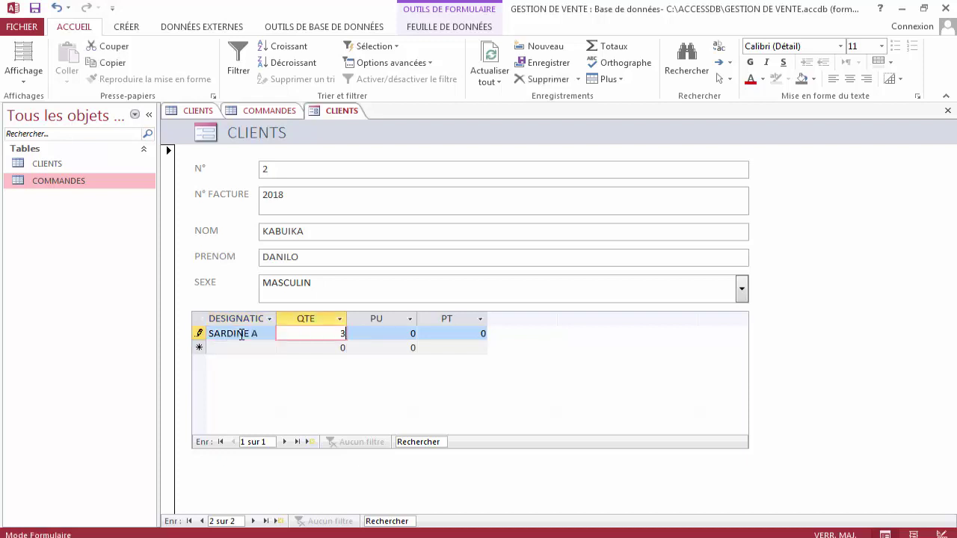
pyautogui.press('Tab')
pyautogui.write('25000')
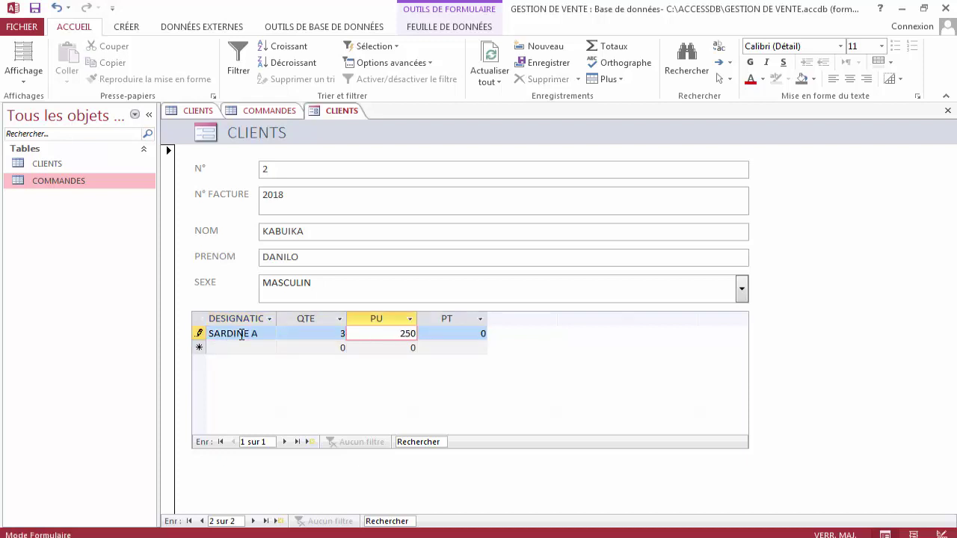
pyautogui.press('Tab')
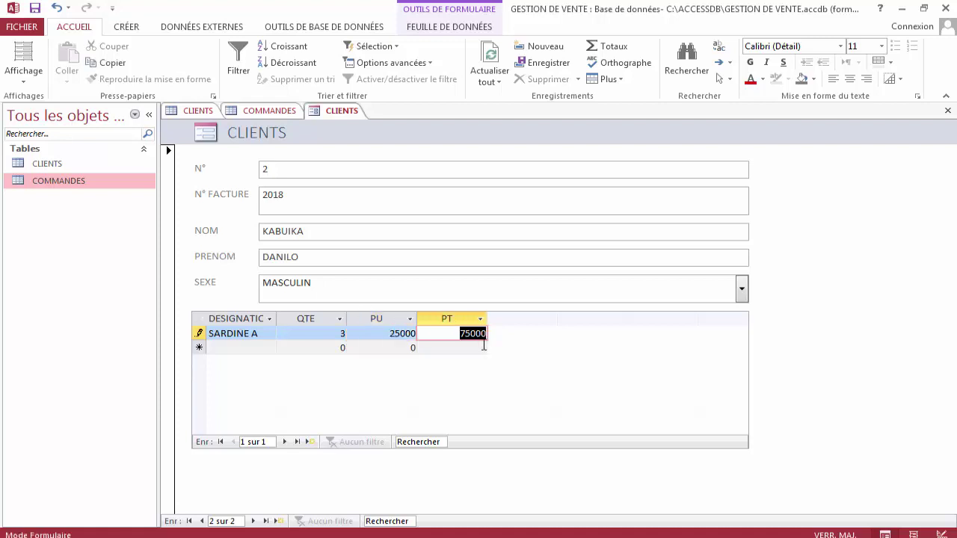
pyautogui.press('Tab')
pyautogui.write('SA')
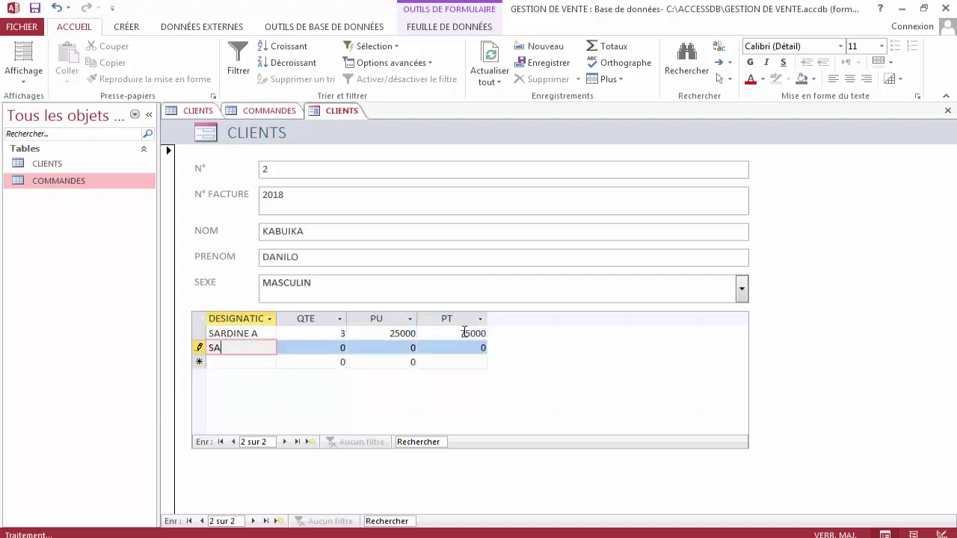
pyautogui.write('RDINE B')
pyautogui.press('Tab')
pyautogui.write('2')
pyautogui.press('Tab')
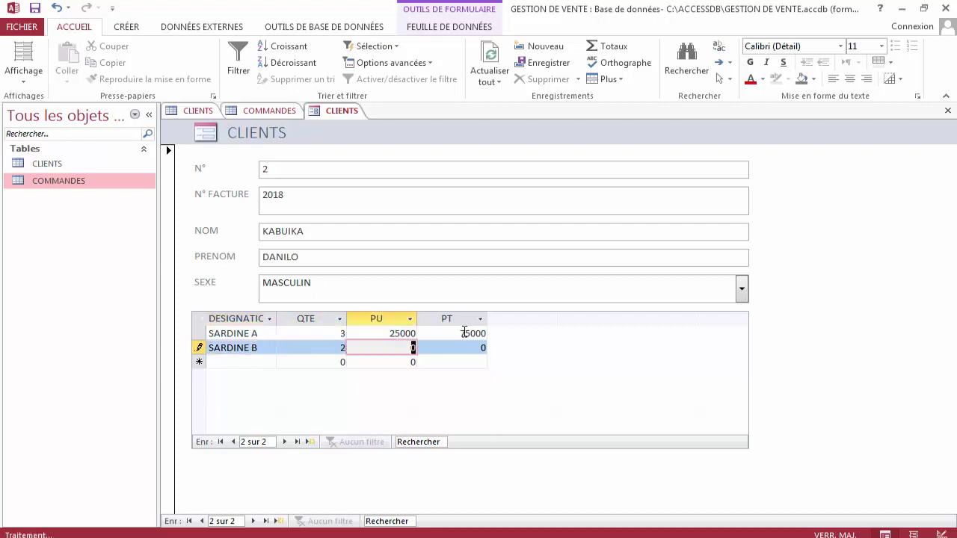
pyautogui.write('17000')
pyautogui.press('Tab')
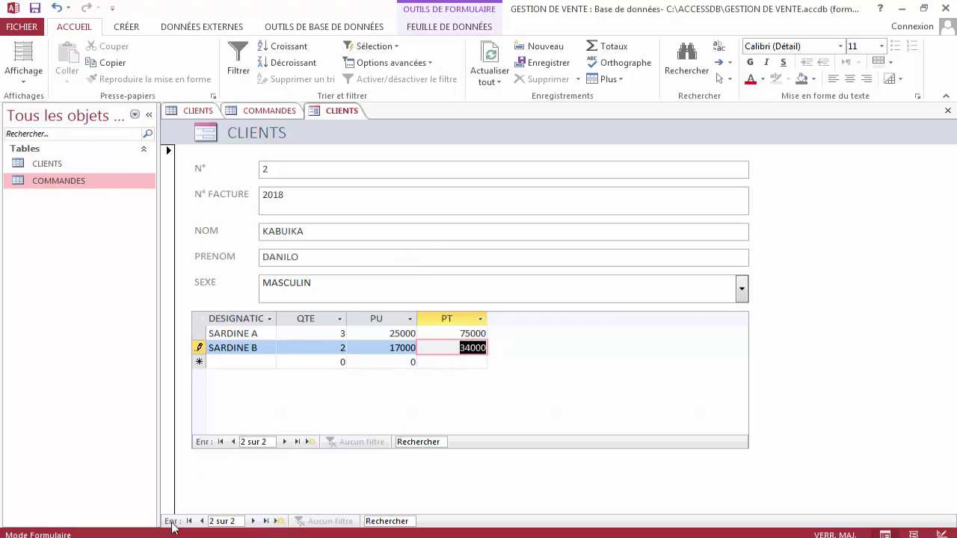
pyautogui.click(275, 523)
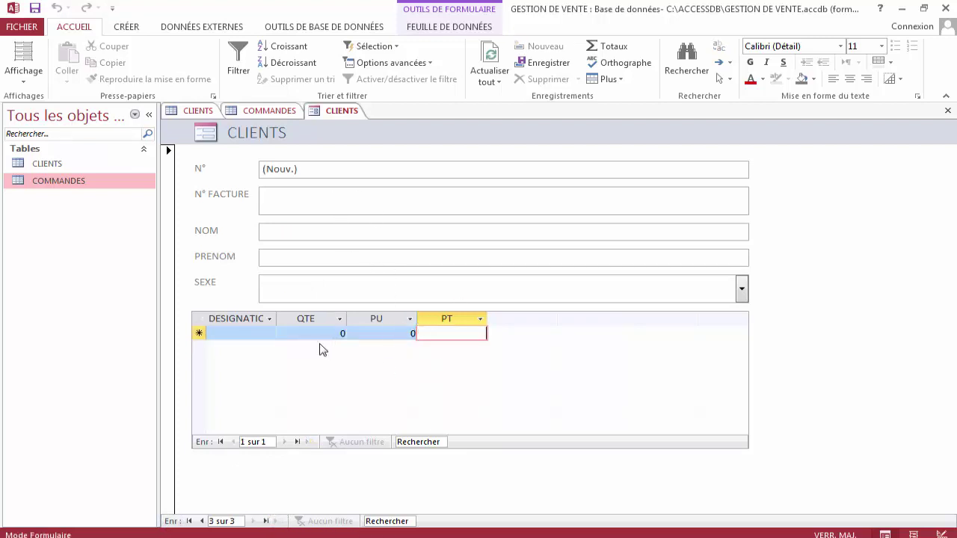
# Refresh the CLIENTS datasheet and change client 2's N° FACTURE from 2018 to 201802.
pyautogui.click(203, 111)
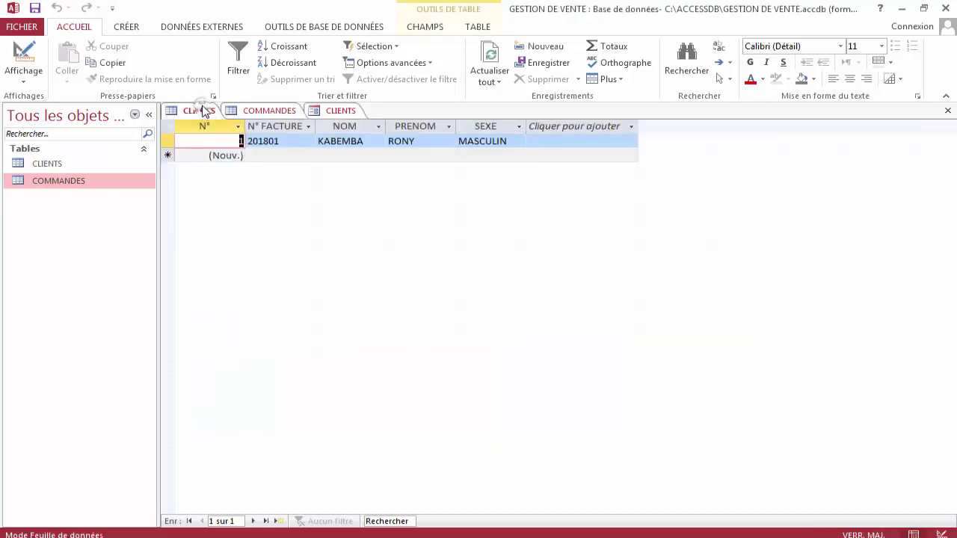
pyautogui.click(490, 60)
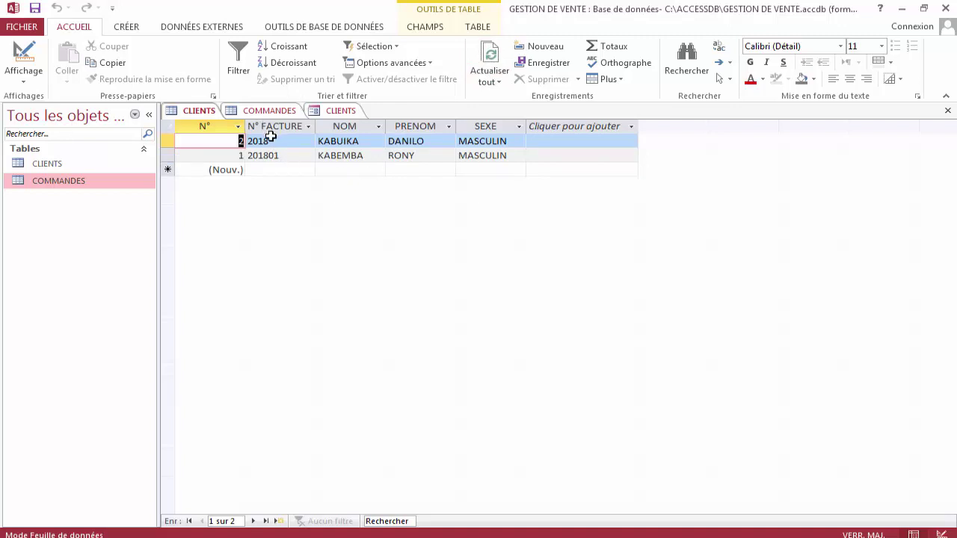
pyautogui.click(271, 141)
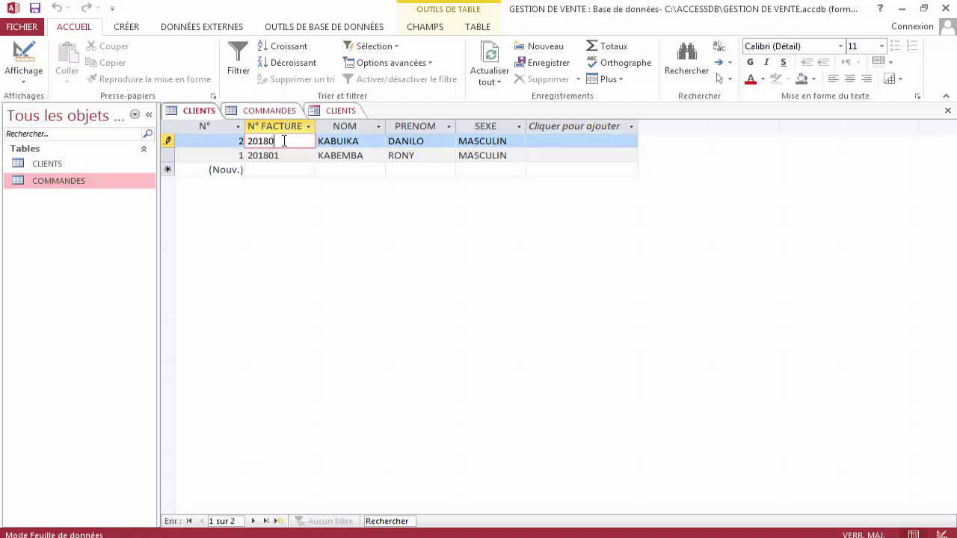
pyautogui.press('Tab')
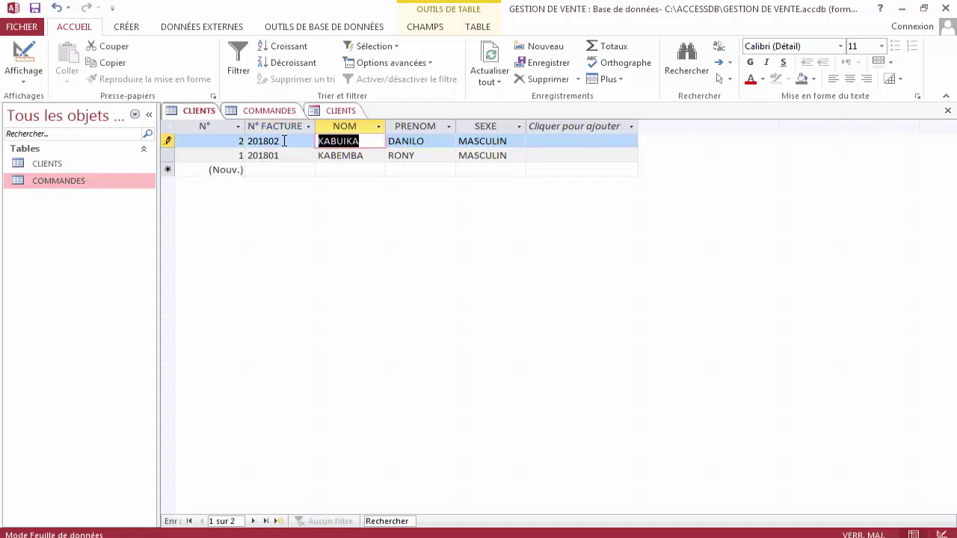
pyautogui.click(479, 70)
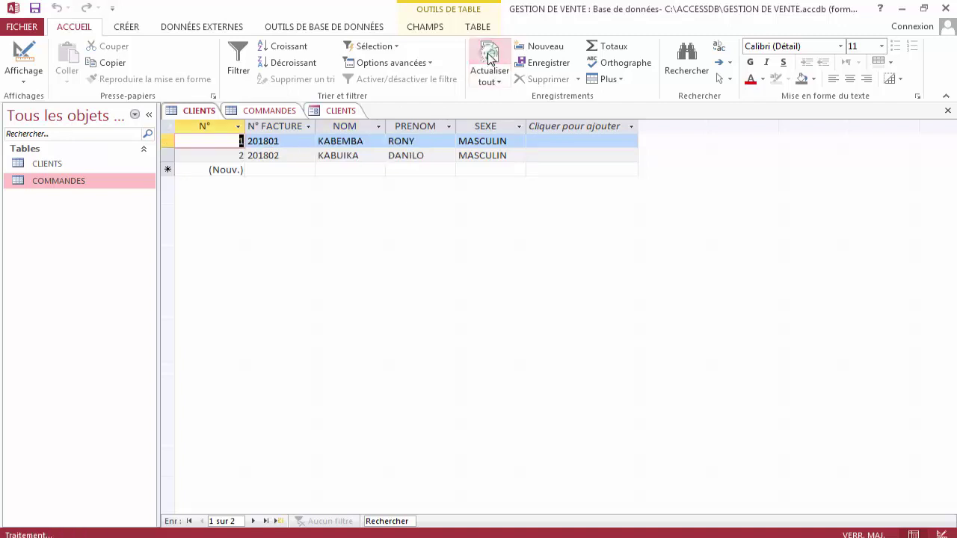
pyautogui.click(276, 113)
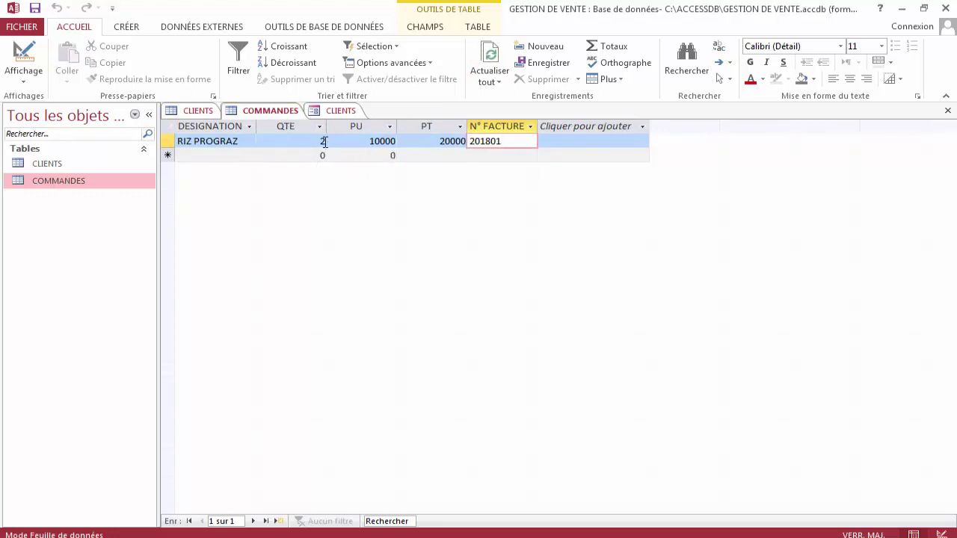
# Refresh COMMANDES to show the sardine lines, then browse between clients 1 and 2 in the form.
pyautogui.click(488, 60)
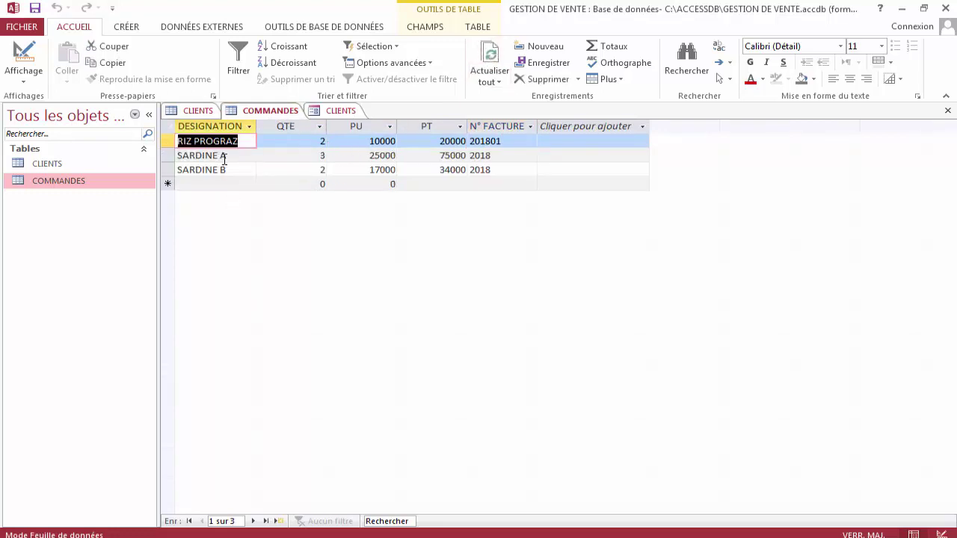
pyautogui.click(495, 155)
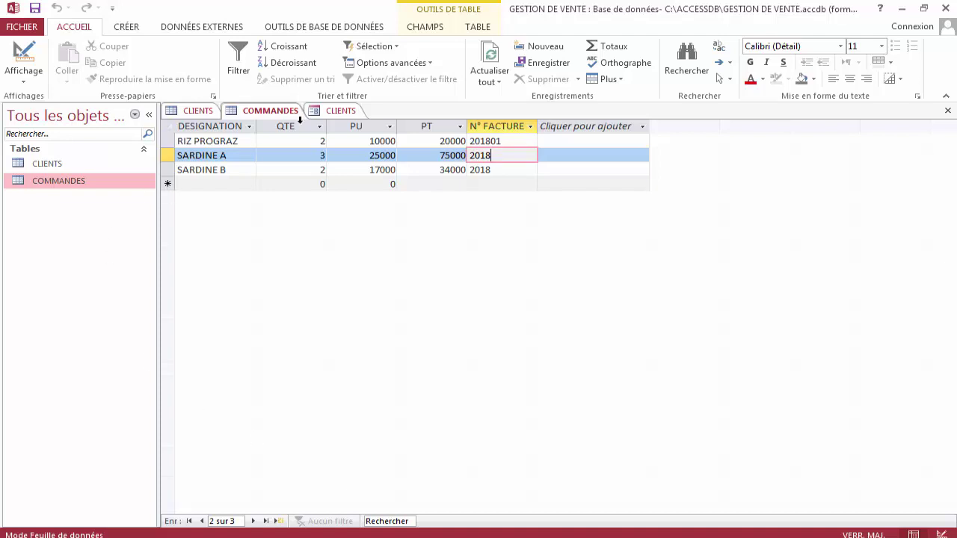
pyautogui.click(328, 113)
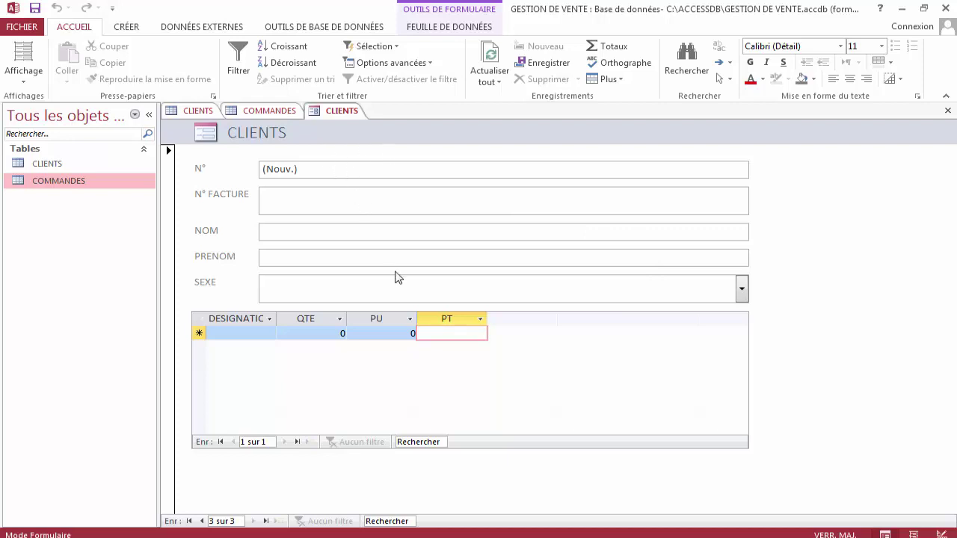
pyautogui.click(201, 521)
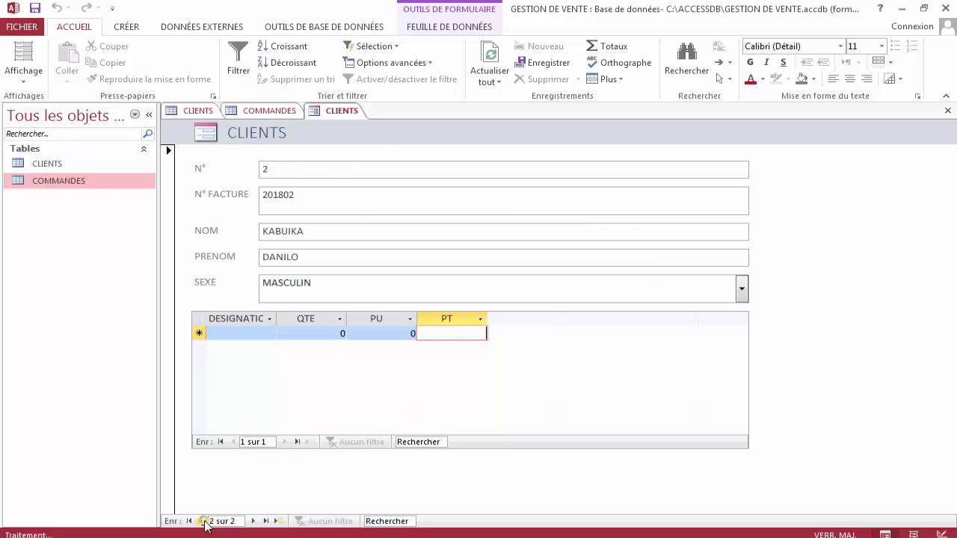
pyautogui.click(307, 194)
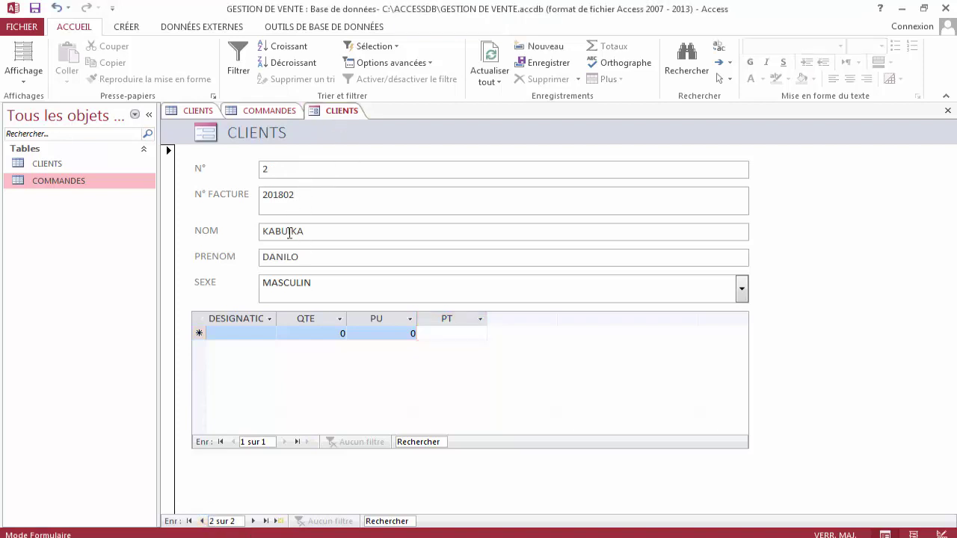
pyautogui.click(203, 521)
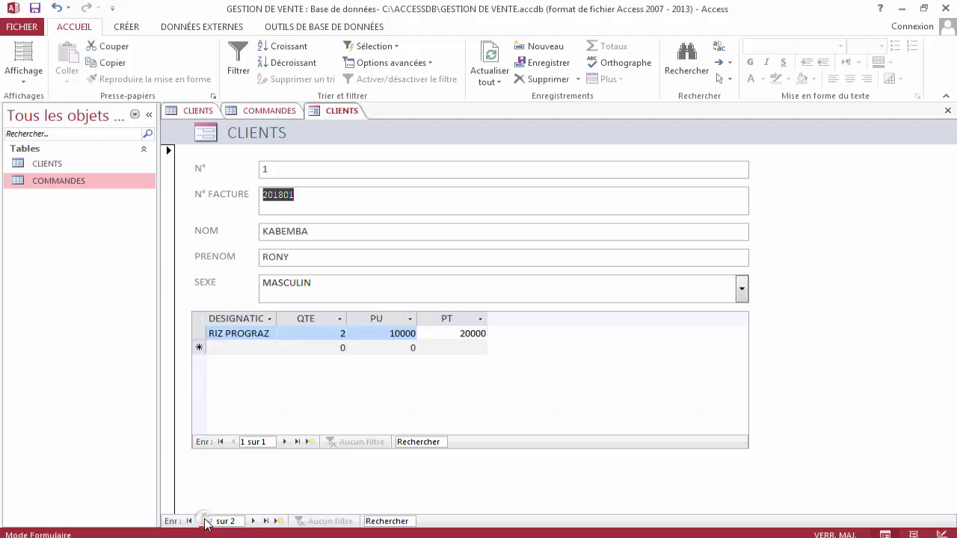
pyautogui.click(252, 521)
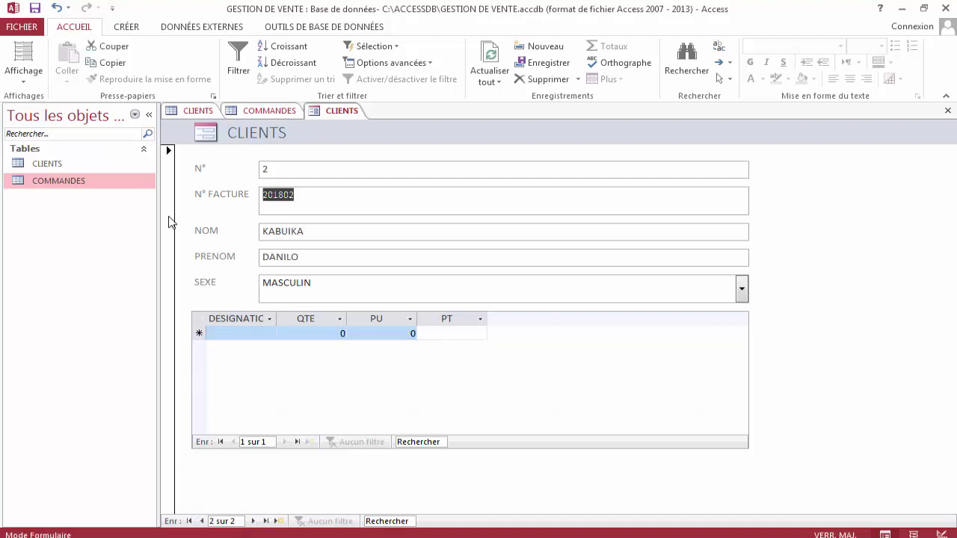
# Refresh COMMANDES again and check that SARDINE A's invoice number still reads 2018.
pyautogui.click(273, 111)
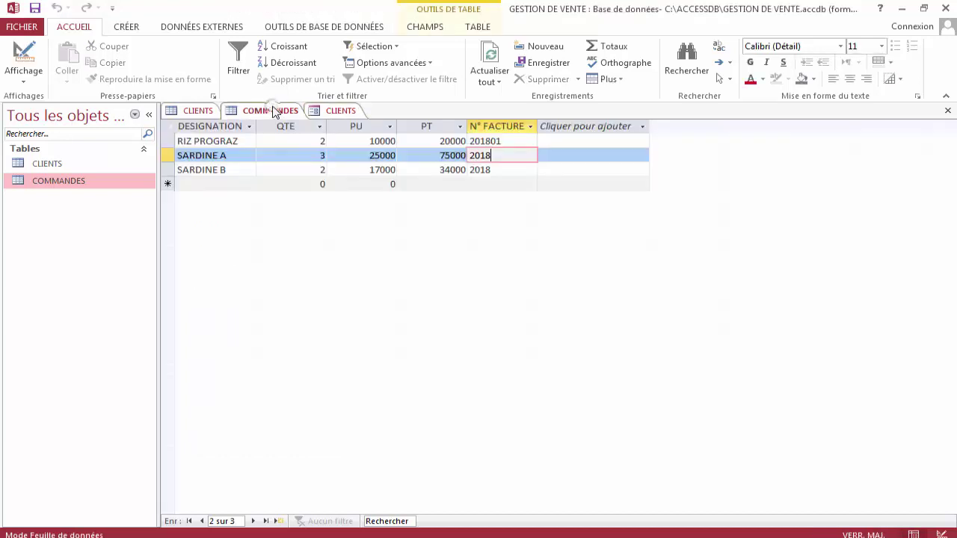
pyautogui.click(483, 29)
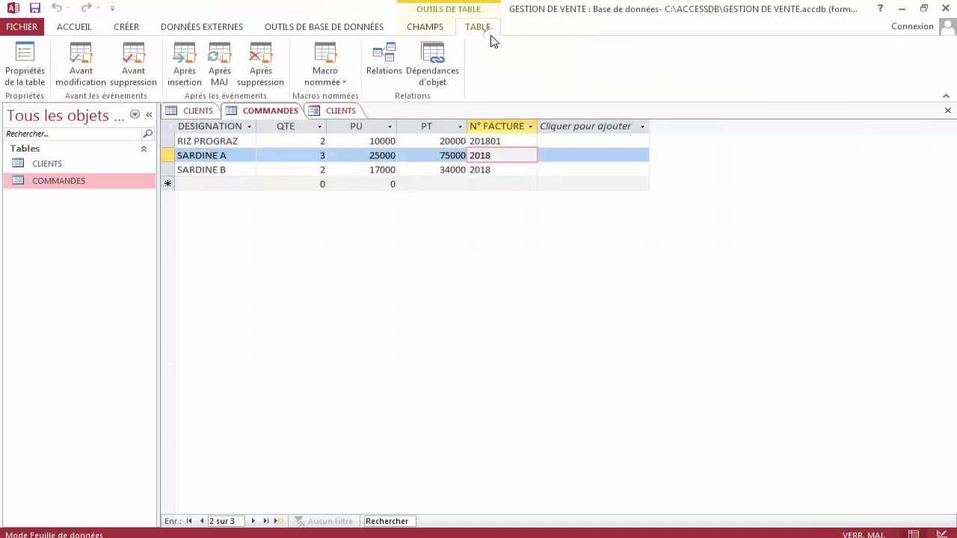
pyautogui.click(129, 28)
pyautogui.click(63, 28)
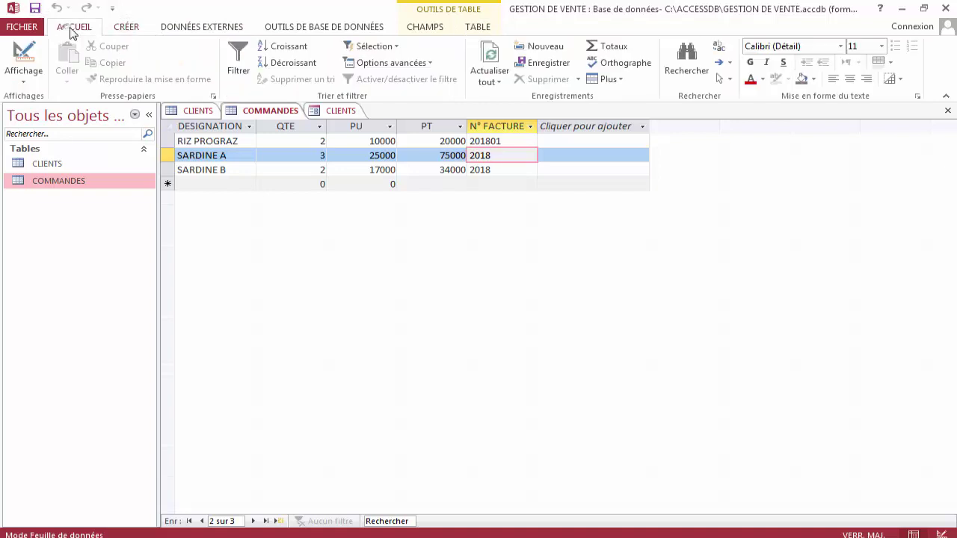
pyautogui.click(490, 58)
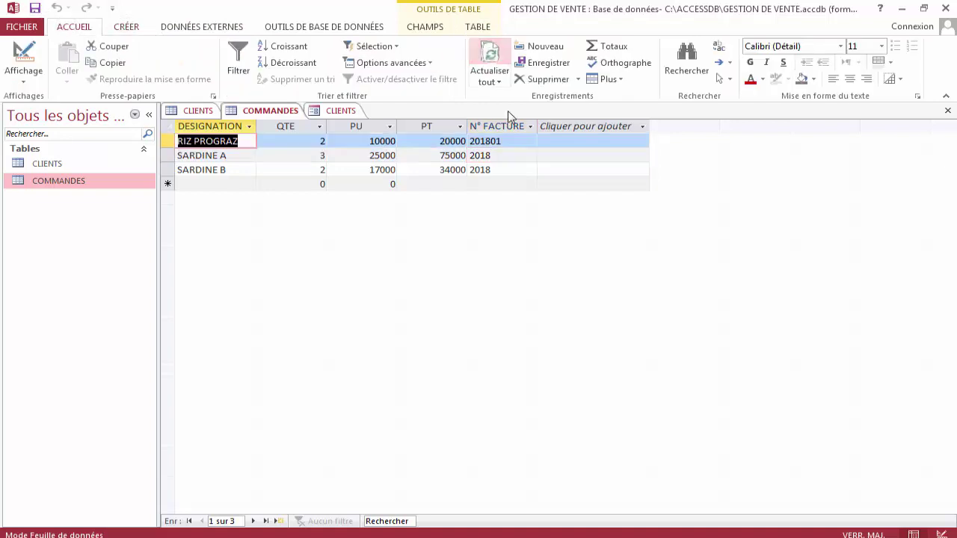
pyautogui.click(503, 155)
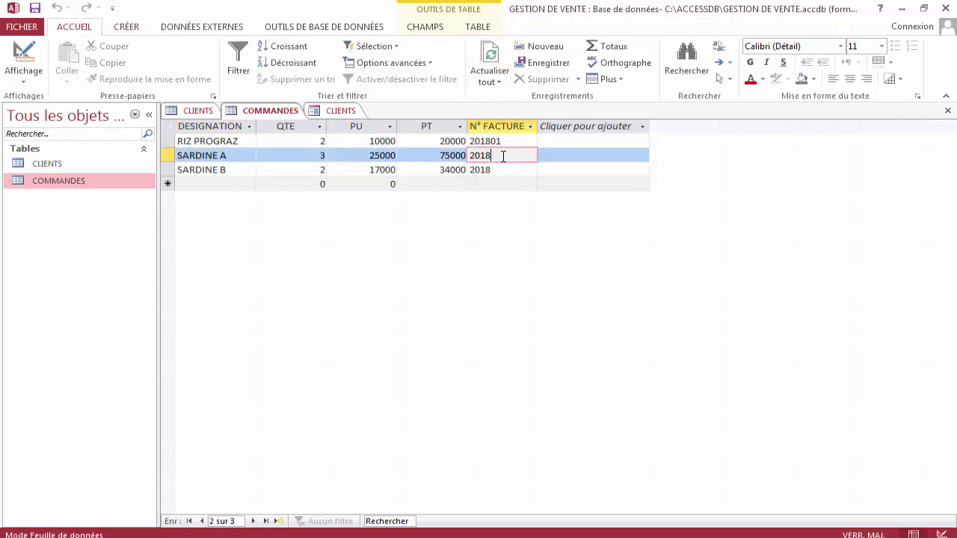
pyautogui.click(250, 154)
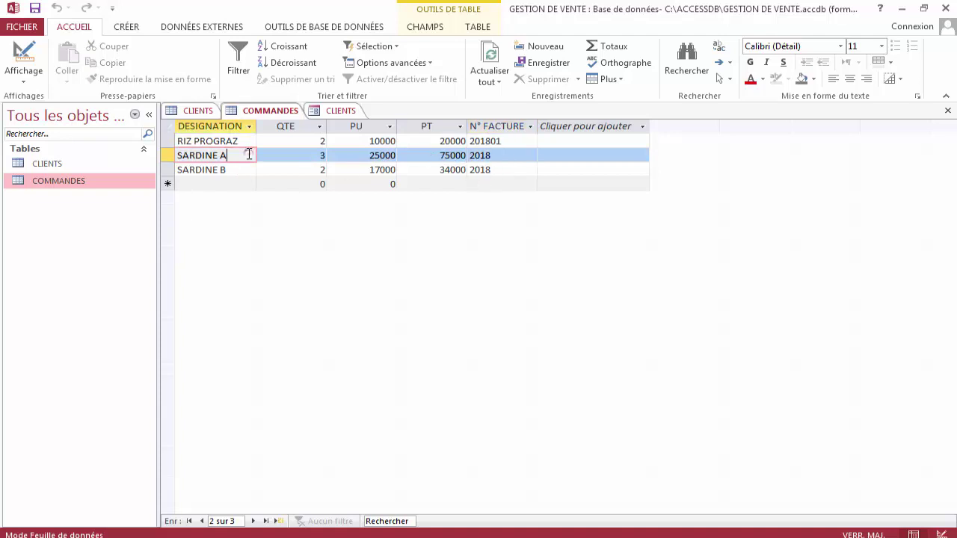
pyautogui.click(329, 111)
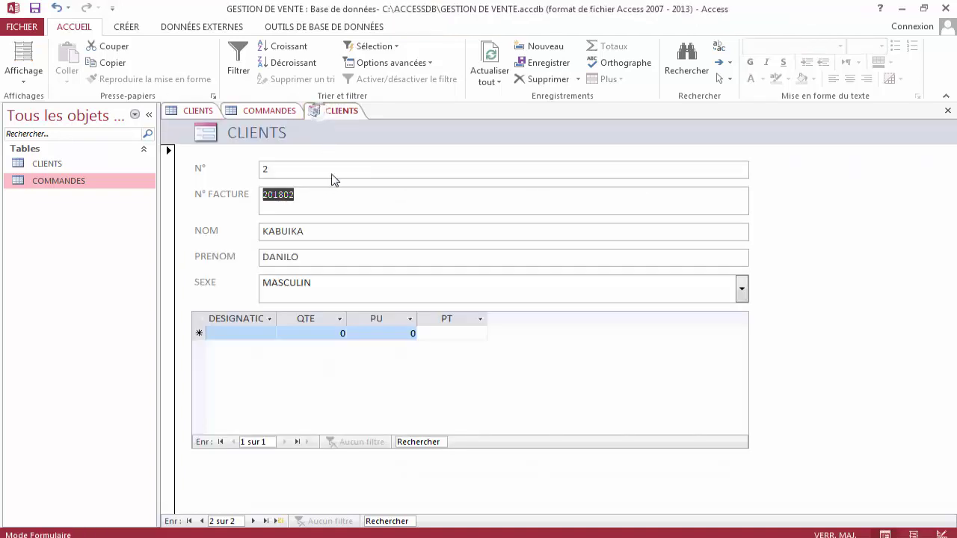
# Enter a third client with invoice 201803, the client's name fields, and SEXE F.
pyautogui.click(277, 521)
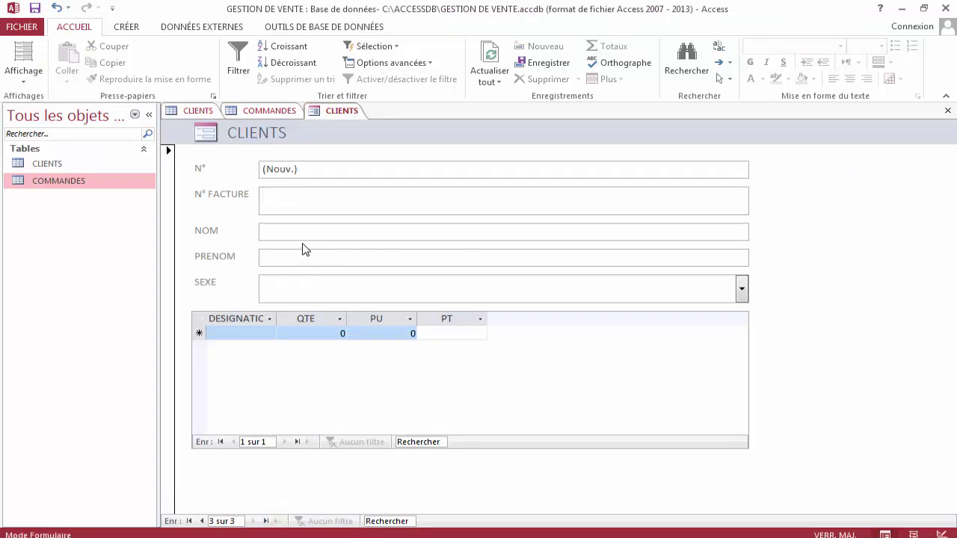
pyautogui.write('201803')
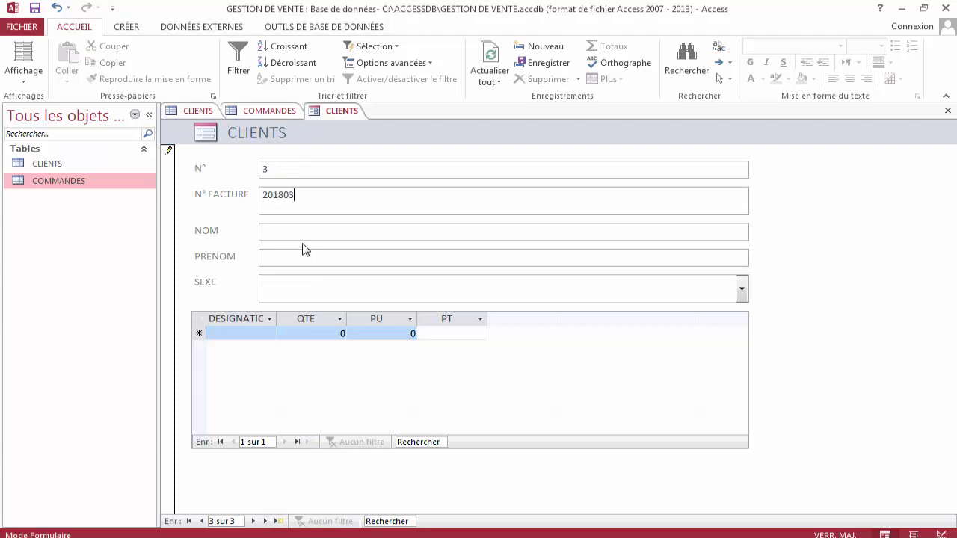
pyautogui.write('K')
pyautogui.press('Tab')
pyautogui.press('Tab')
pyautogui.press('BackSpace')
pyautogui.press('BackSpace')
pyautogui.press('BackSpace')
pyautogui.press('BackSpace')
pyautogui.press('Tab')
pyautogui.write('F')
pyautogui.press('Tab')
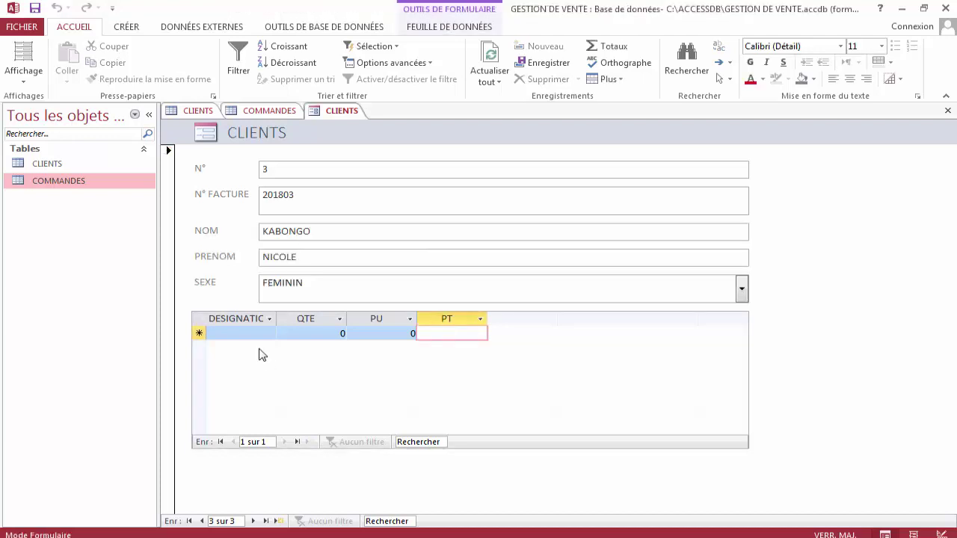
# Add the order line RIZ LAIYO, quantity 2, unit price 10000, totalling 20000.
pyautogui.click(260, 333)
pyautogui.write('RIZ LAIYO')
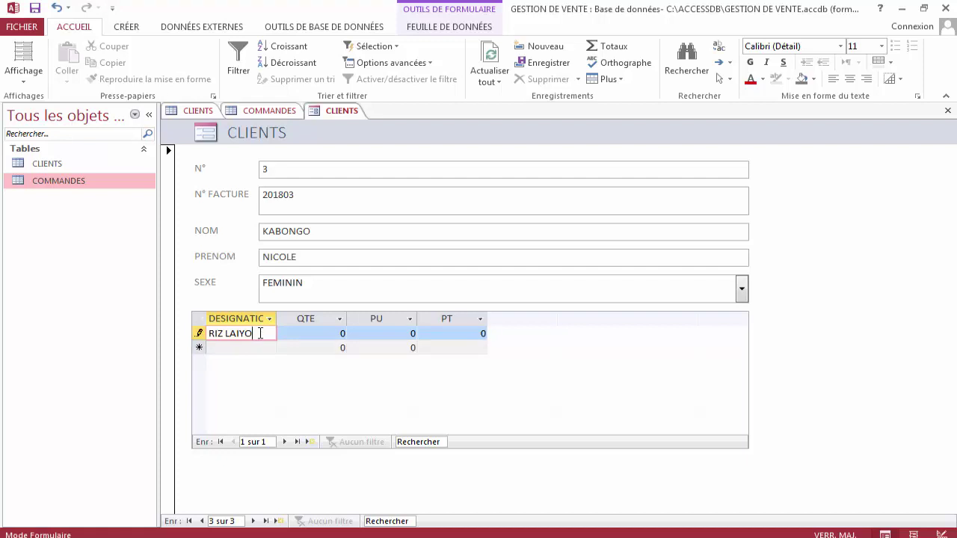
pyautogui.press('Tab')
pyautogui.write('2')
pyautogui.press('Tab')
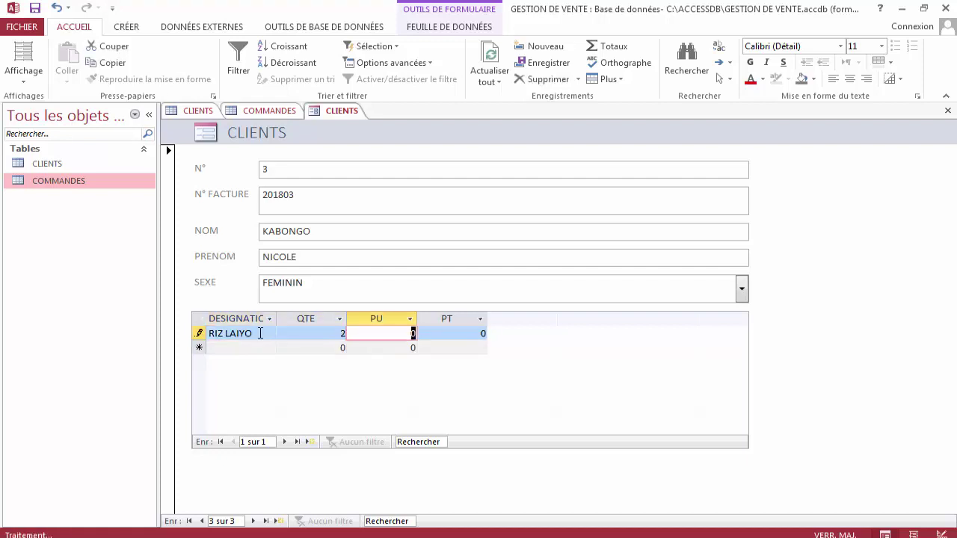
pyautogui.write('10000')
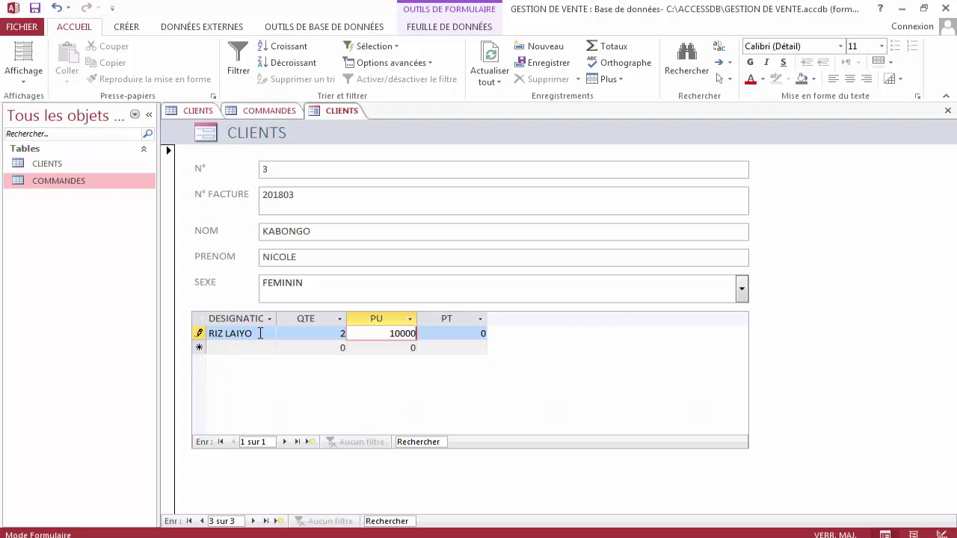
pyautogui.press('Tab')
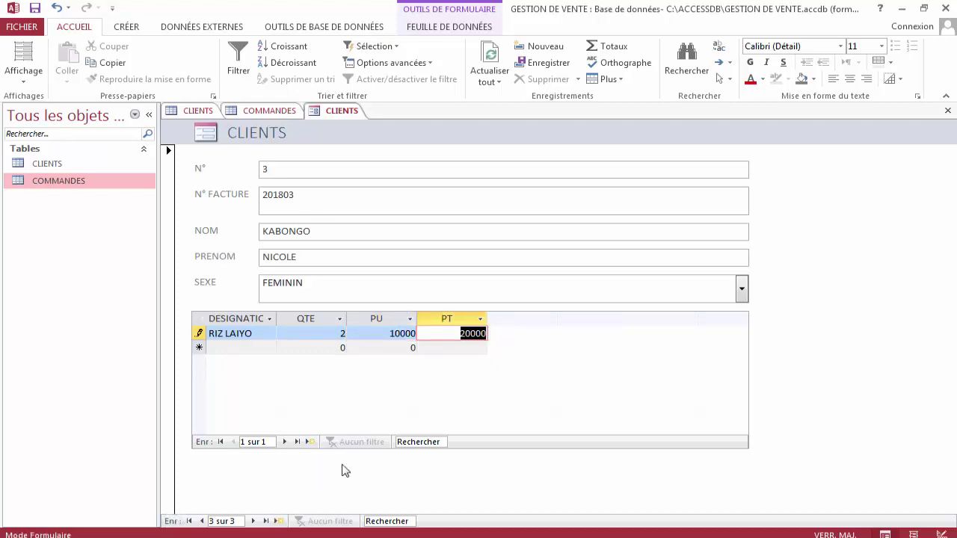
pyautogui.click(281, 521)
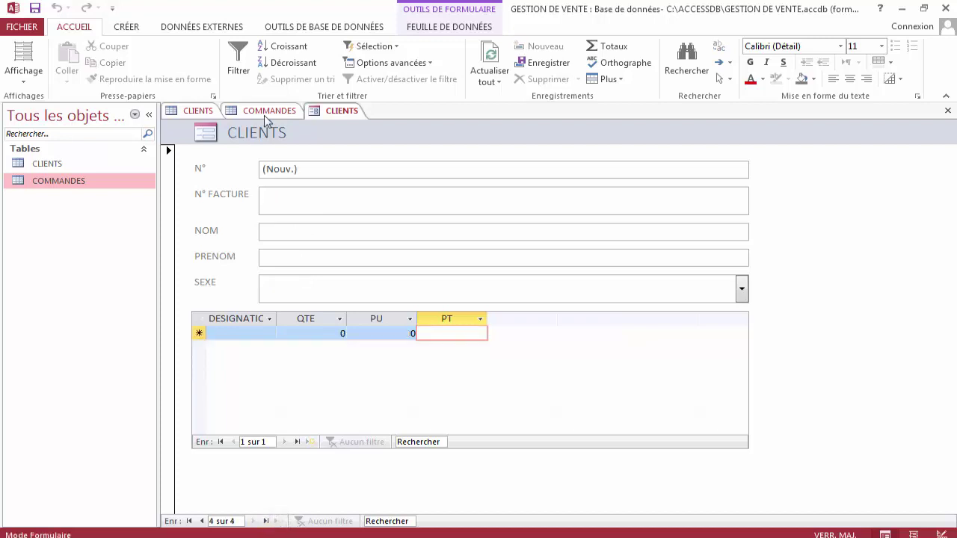
# Refresh CLIENTS and COMMANDES to confirm the third client and RIZ LAIYO under invoice 201803.
pyautogui.click(198, 111)
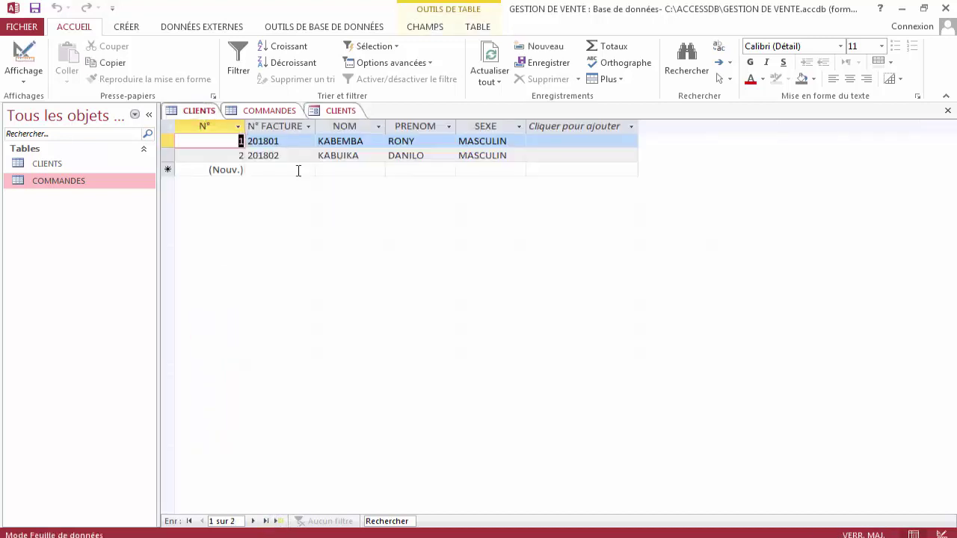
pyautogui.click(491, 53)
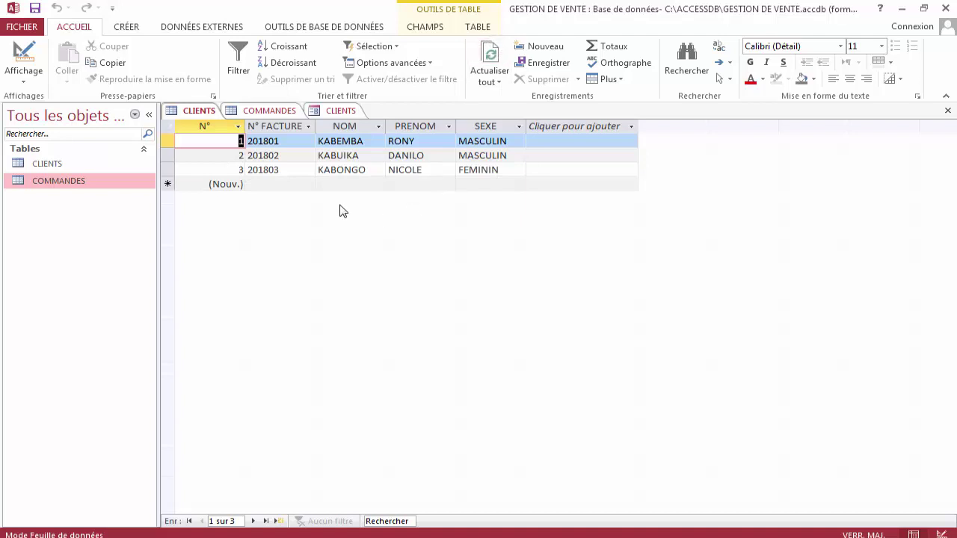
pyautogui.click(293, 114)
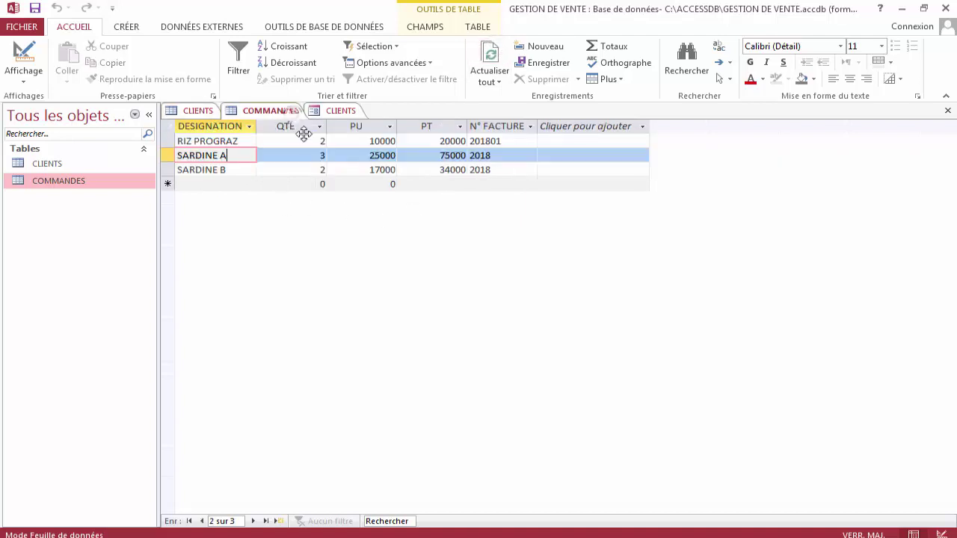
pyautogui.click(489, 57)
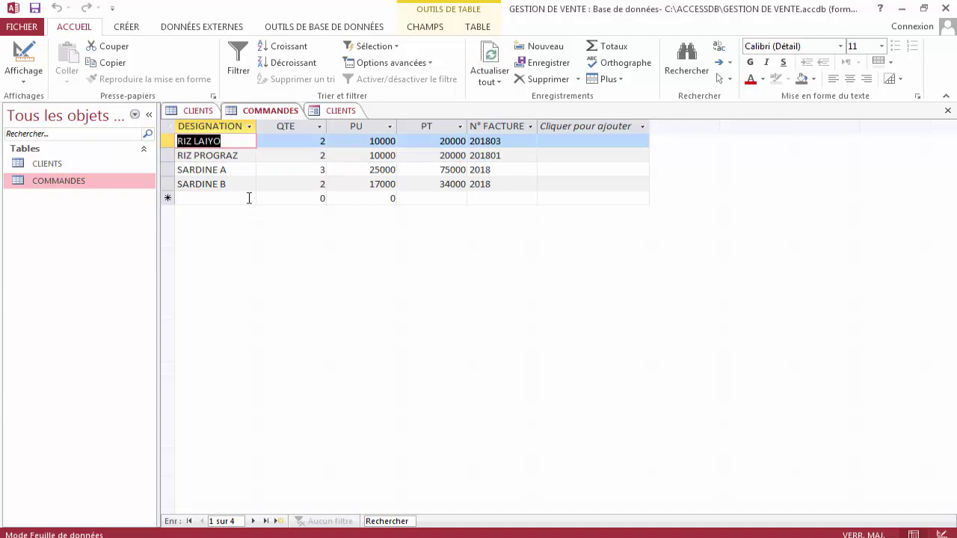
pyautogui.click(508, 144)
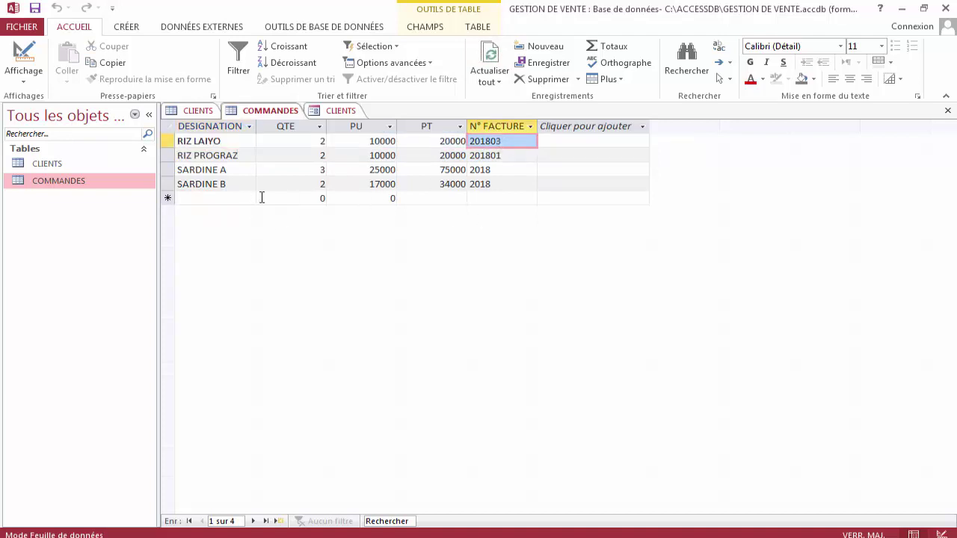
pyautogui.click(340, 112)
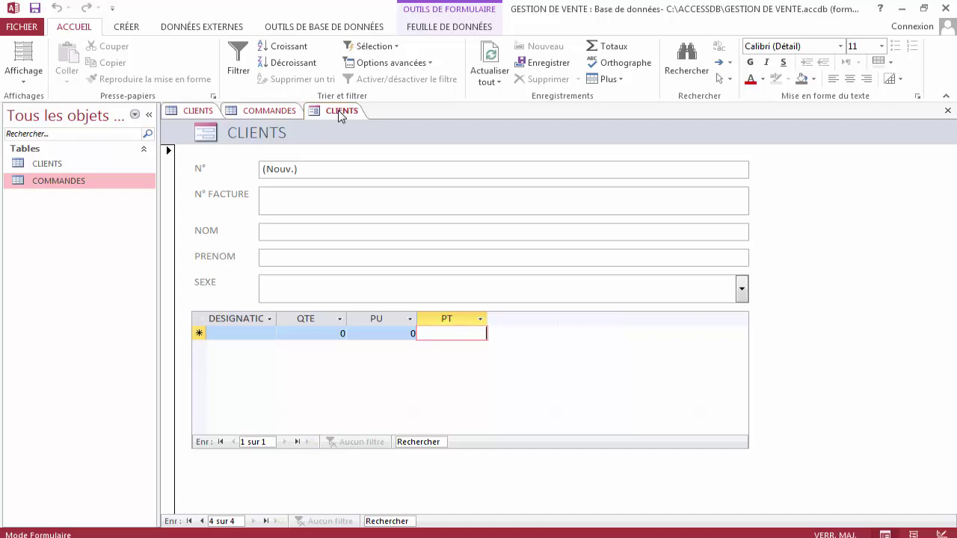
# Switch the CLIENTS form to Design view and select all five field labels together.
pyautogui.rightClick(340, 113)
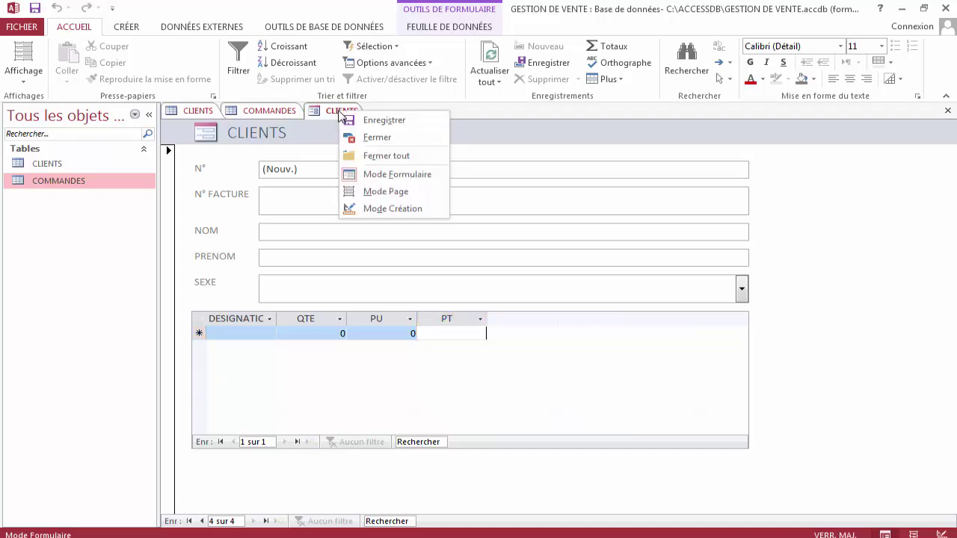
pyautogui.click(386, 210)
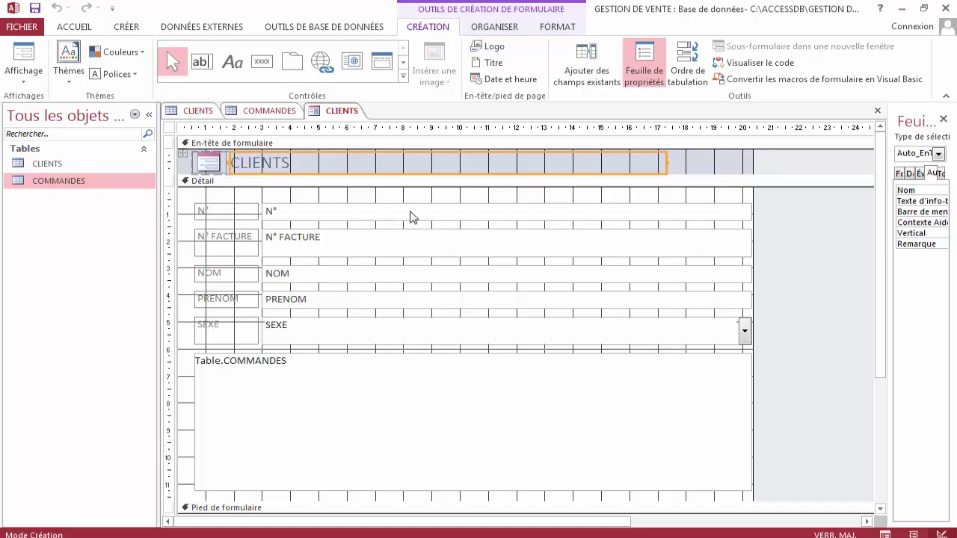
pyautogui.click(447, 212)
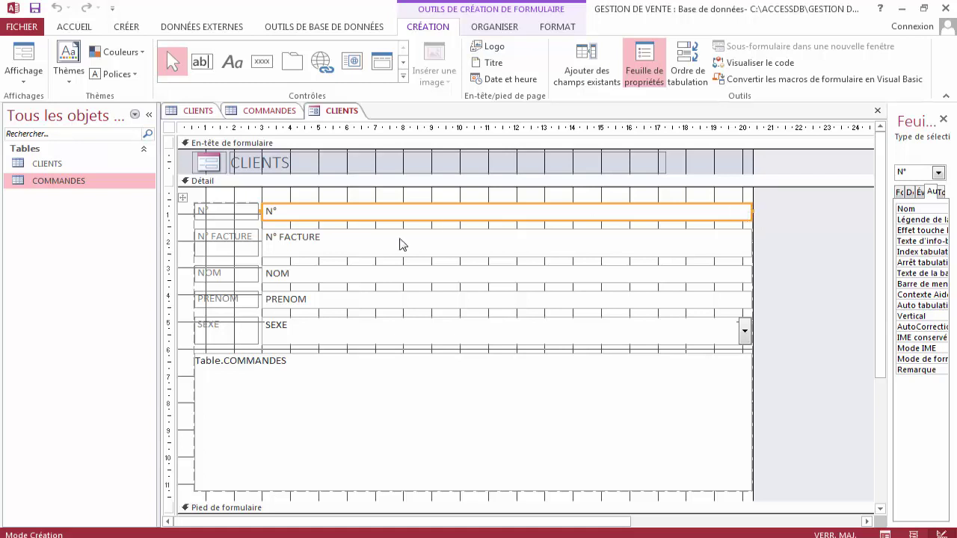
pyautogui.click(253, 213)
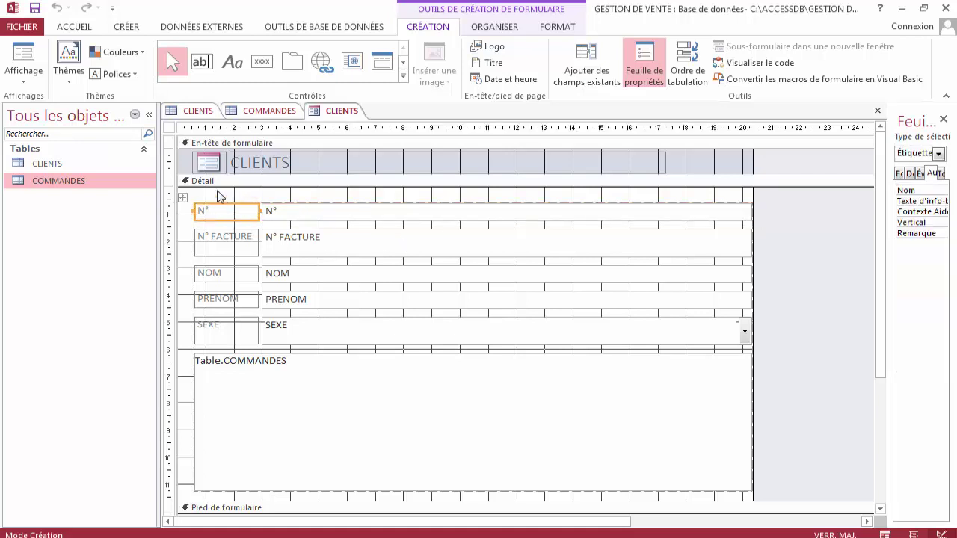
pyautogui.moveTo(217, 195); pyautogui.dragTo(215, 349)
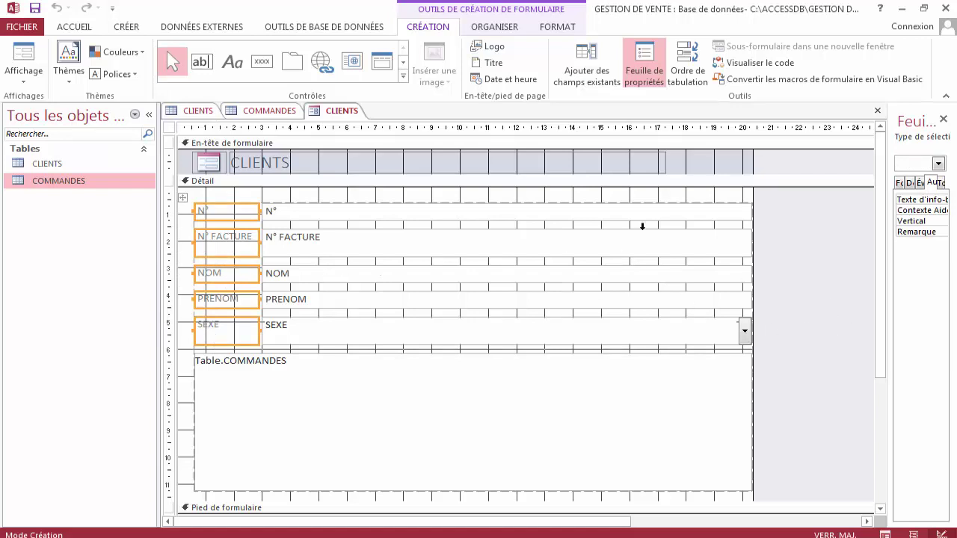
# Set the selected labels' font size to 14 in the property sheet's Format tab.
pyautogui.click(647, 72)
pyautogui.click(647, 71)
pyautogui.moveTo(799, 278); pyautogui.dragTo(771, 281)
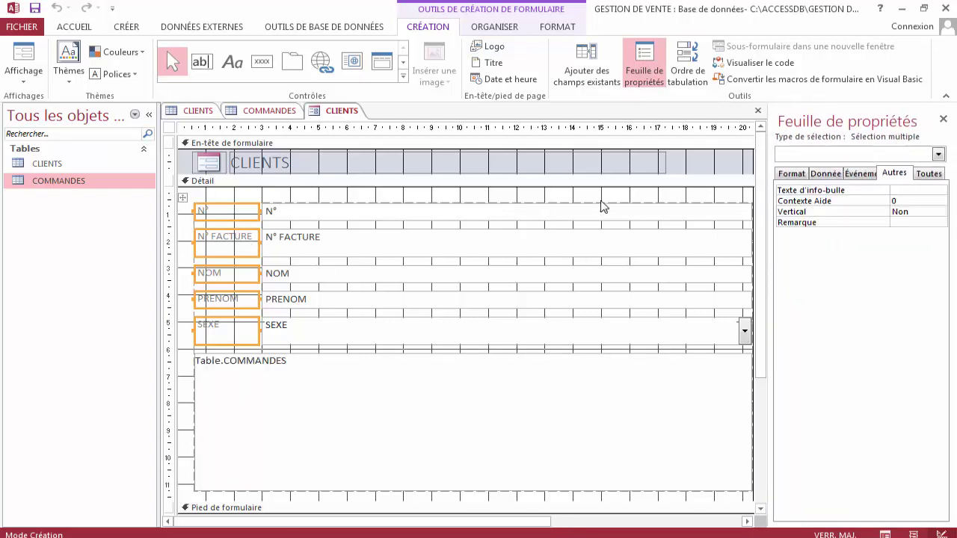
pyautogui.click(795, 175)
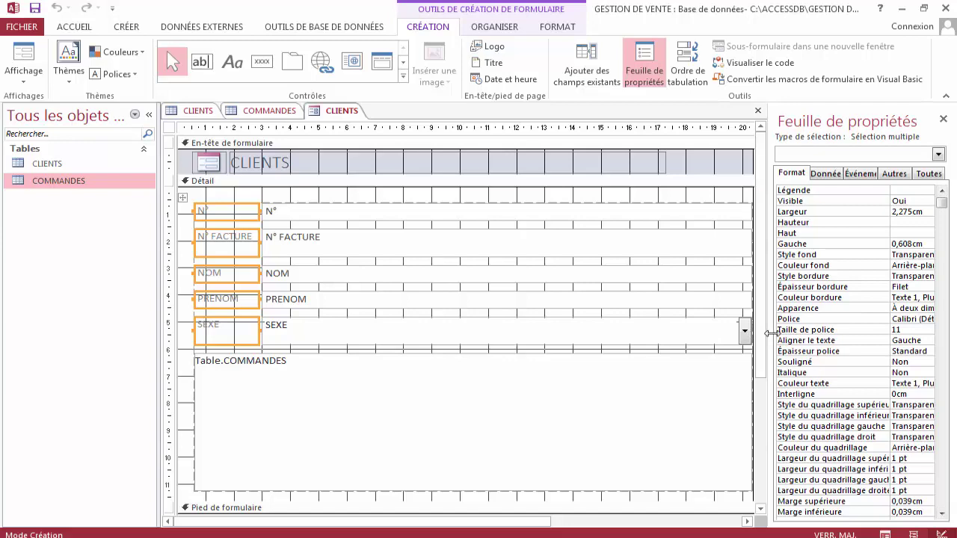
pyautogui.moveTo(769, 334); pyautogui.dragTo(743, 329)
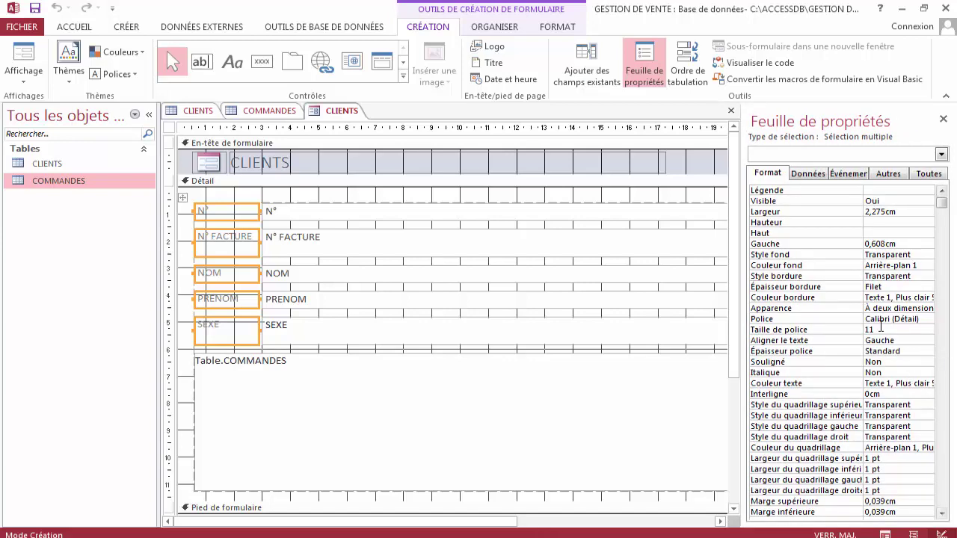
pyautogui.click(881, 329)
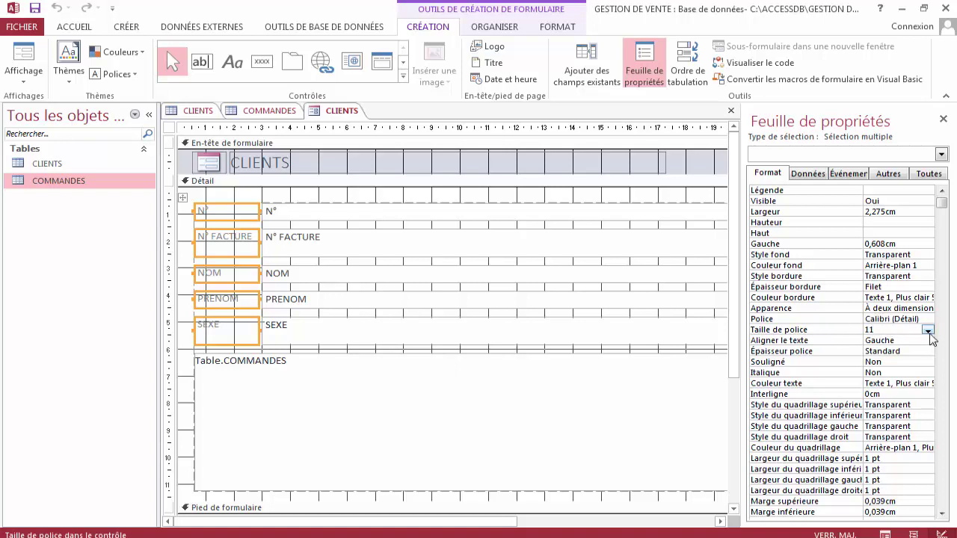
pyautogui.click(928, 330)
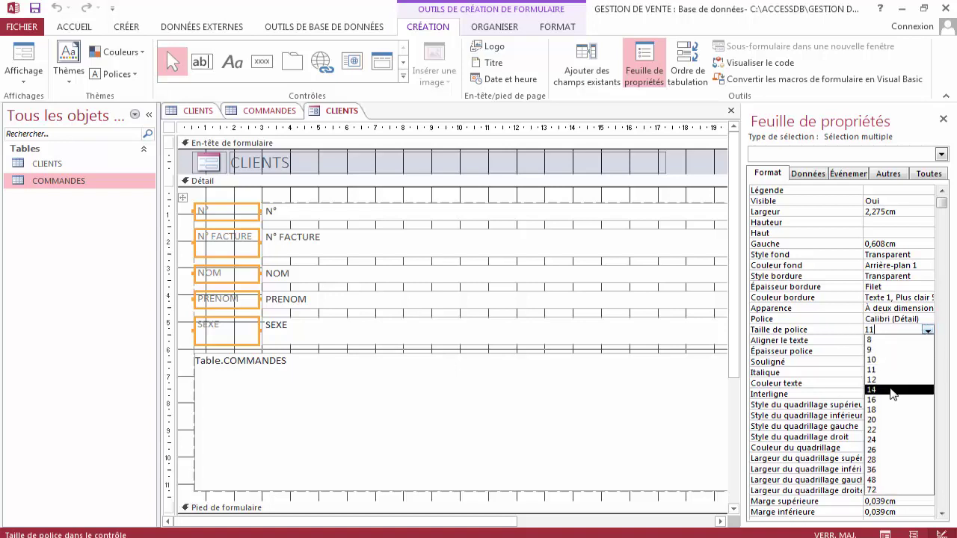
pyautogui.click(891, 391)
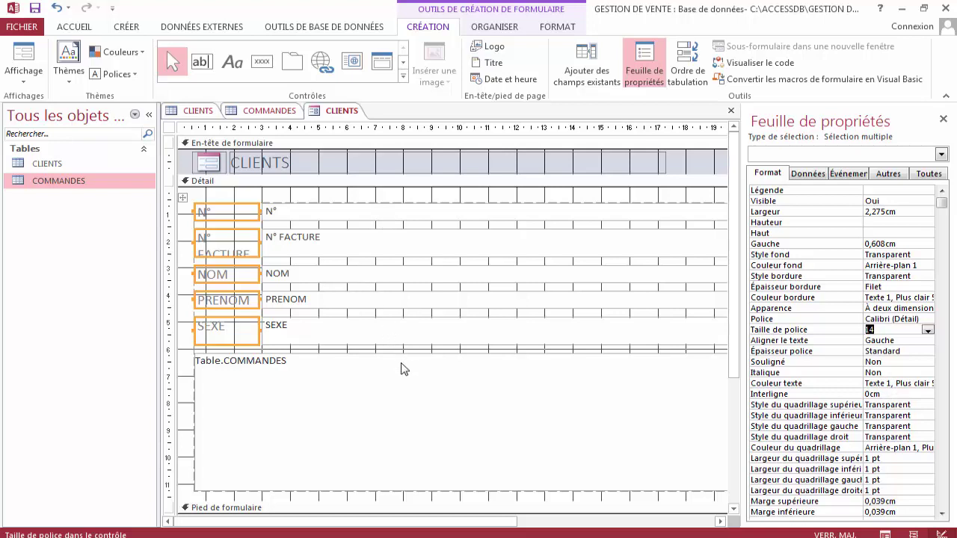
# Narrow the five field boxes together to a width of 8,025 cm.
pyautogui.moveTo(391, 521); pyautogui.dragTo(468, 532)
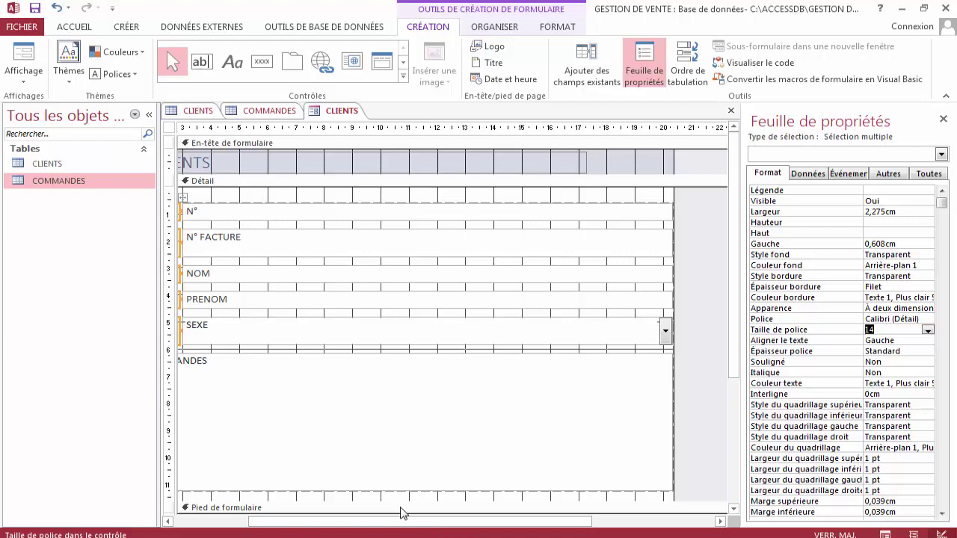
pyautogui.moveTo(402, 515); pyautogui.dragTo(360, 522)
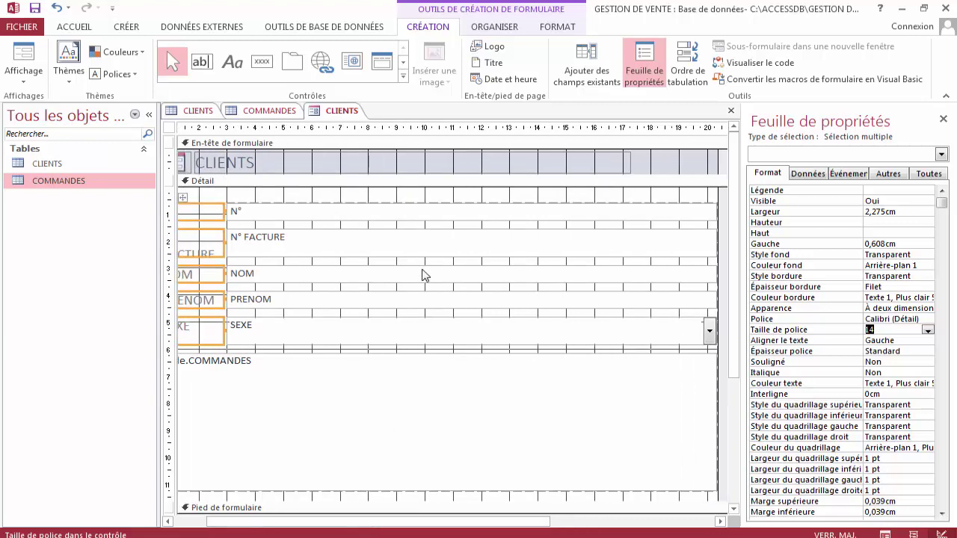
pyautogui.moveTo(367, 196); pyautogui.dragTo(372, 347)
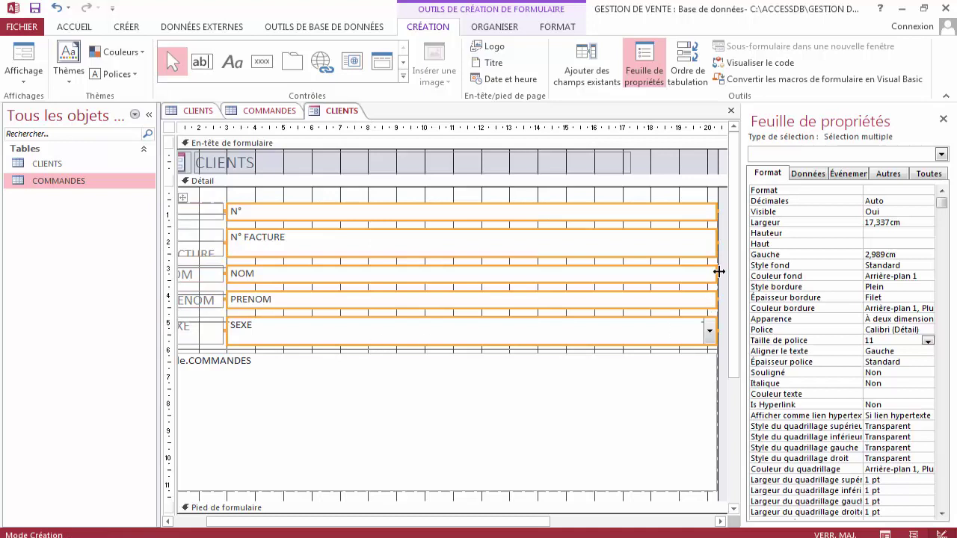
pyautogui.moveTo(715, 272); pyautogui.dragTo(453, 298)
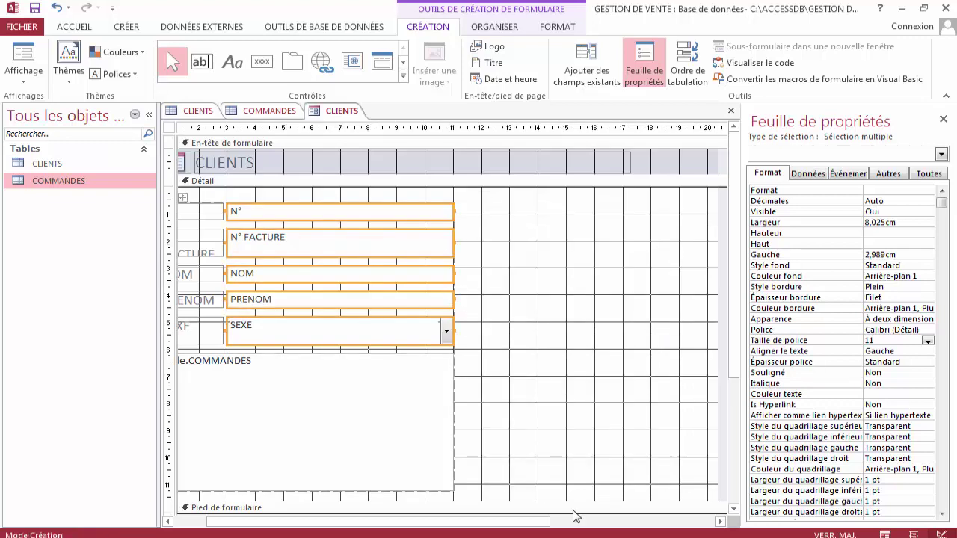
pyautogui.moveTo(543, 523); pyautogui.dragTo(493, 527)
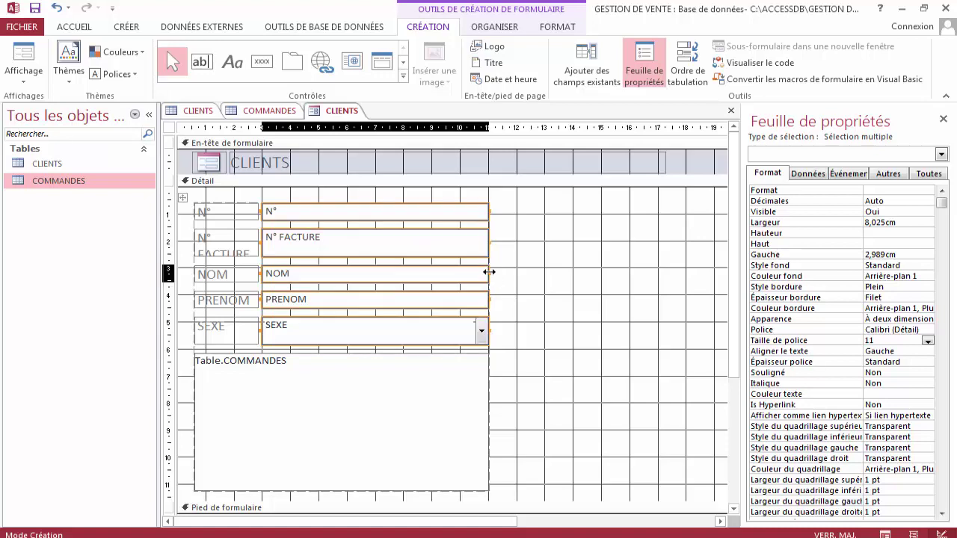
pyautogui.moveTo(489, 272)
pyautogui.mouseDown()
pyautogui.moveTo(530, 267)
pyautogui.moveTo(488, 278)
pyautogui.mouseUp()
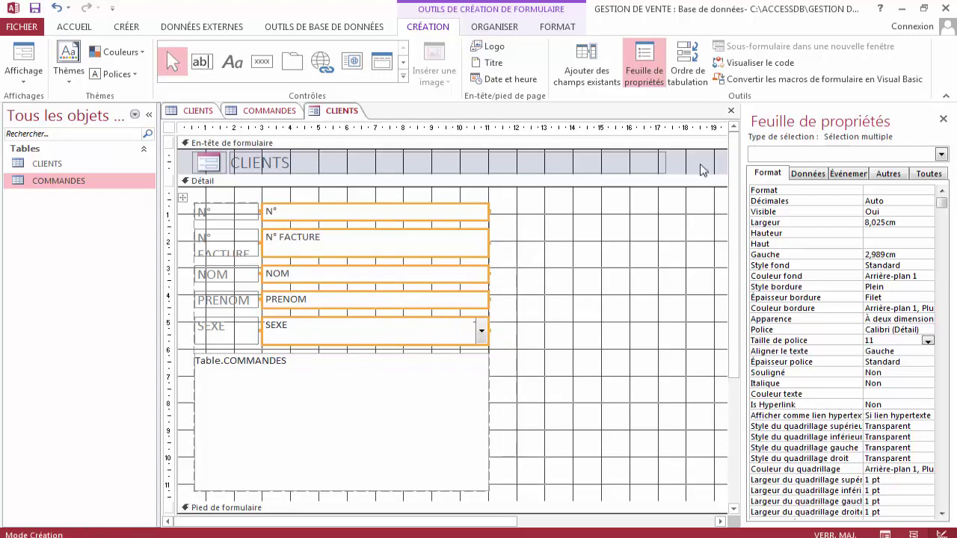
# Show the ORGANISER arrangement tools, undoing an accidental deletion of the five field controls.
pyautogui.click(504, 28)
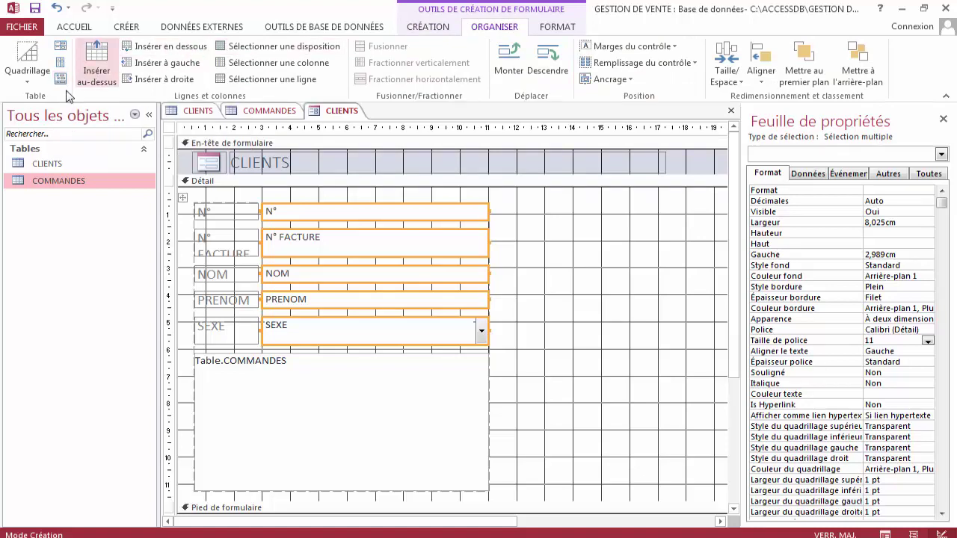
pyautogui.press('Delete')
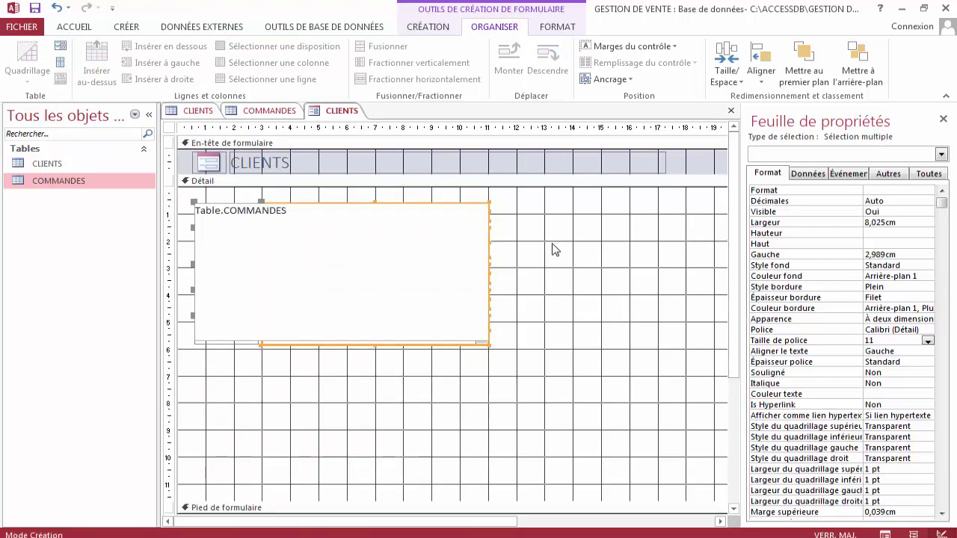
pyautogui.click(54, 11)
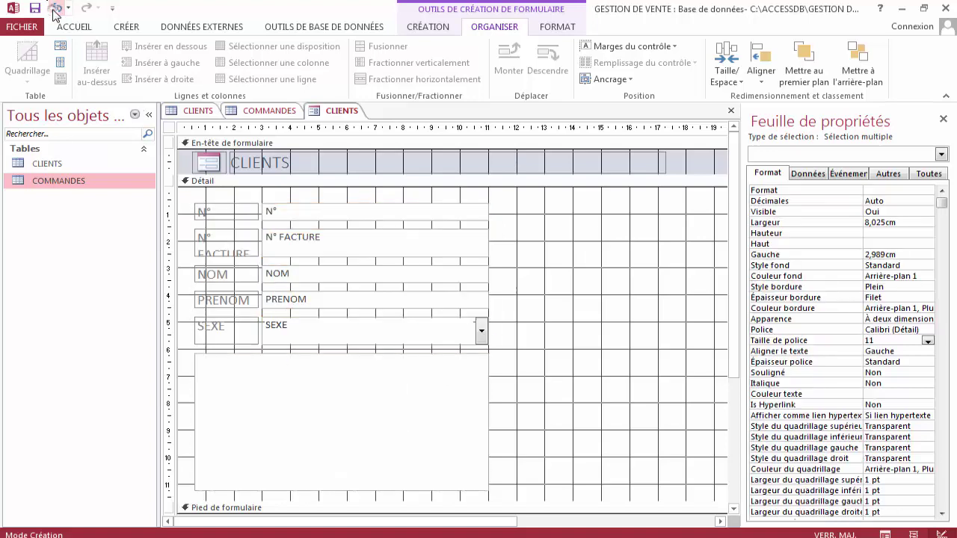
pyautogui.click(561, 323)
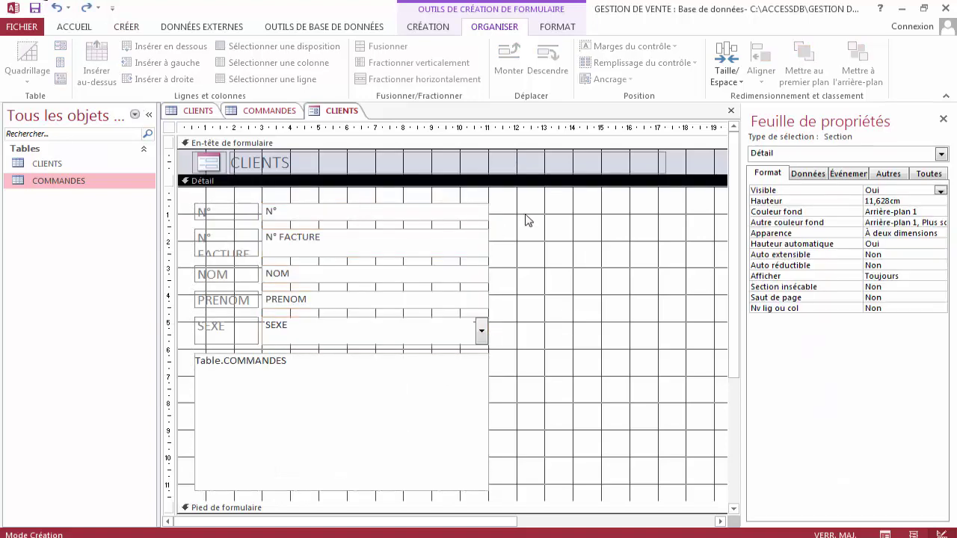
pyautogui.click(568, 245)
# Remove the Table.COMMANDES subform from its layout and stretch its right edge to 19,427 cm.
pyautogui.click(483, 404)
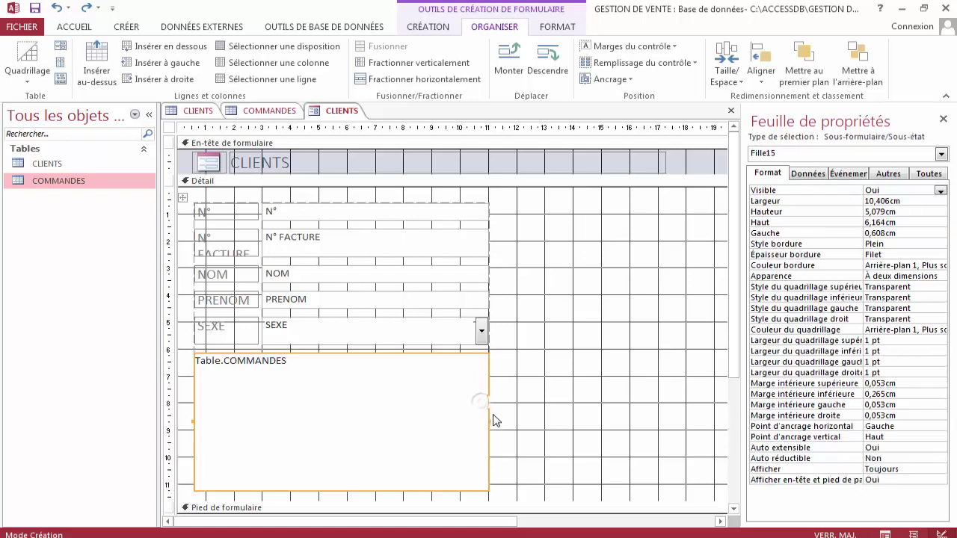
pyautogui.moveTo(490, 420); pyautogui.dragTo(517, 416)
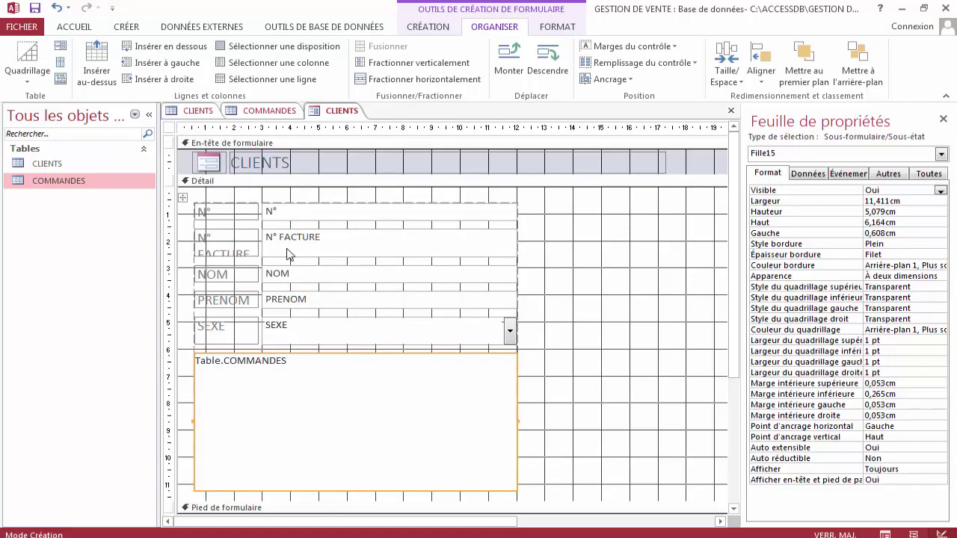
pyautogui.click(61, 79)
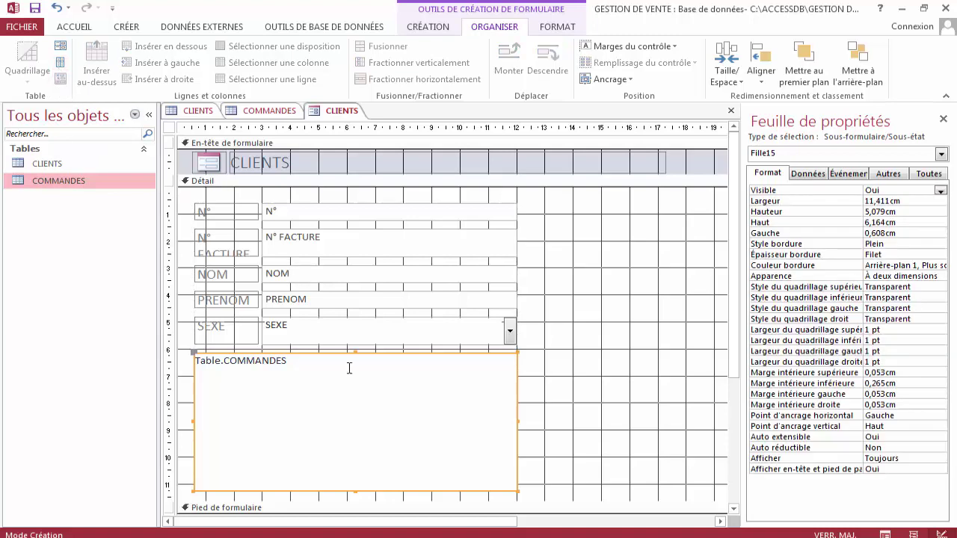
pyautogui.moveTo(517, 421); pyautogui.dragTo(719, 435)
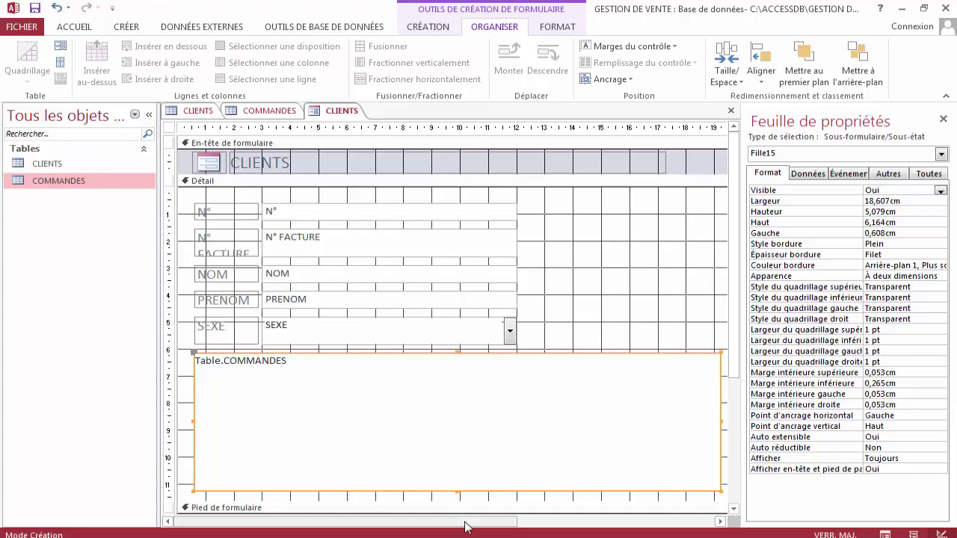
pyautogui.moveTo(483, 523); pyautogui.dragTo(542, 520)
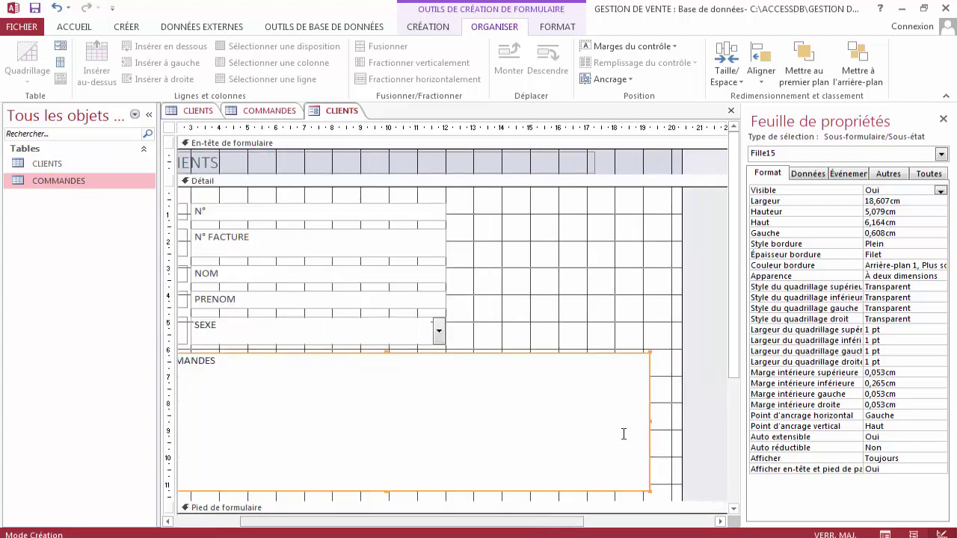
pyautogui.moveTo(650, 421); pyautogui.dragTo(673, 417)
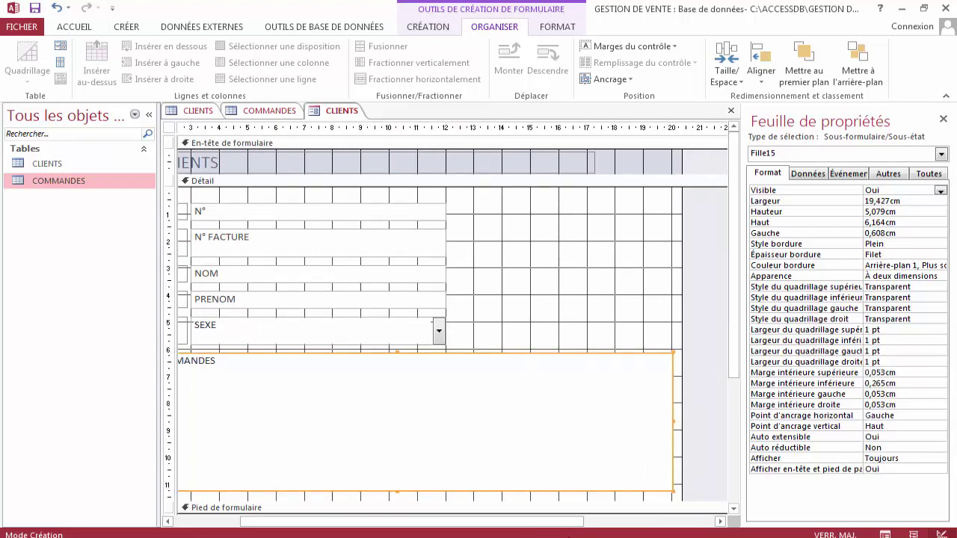
pyautogui.moveTo(570, 526); pyautogui.dragTo(501, 533)
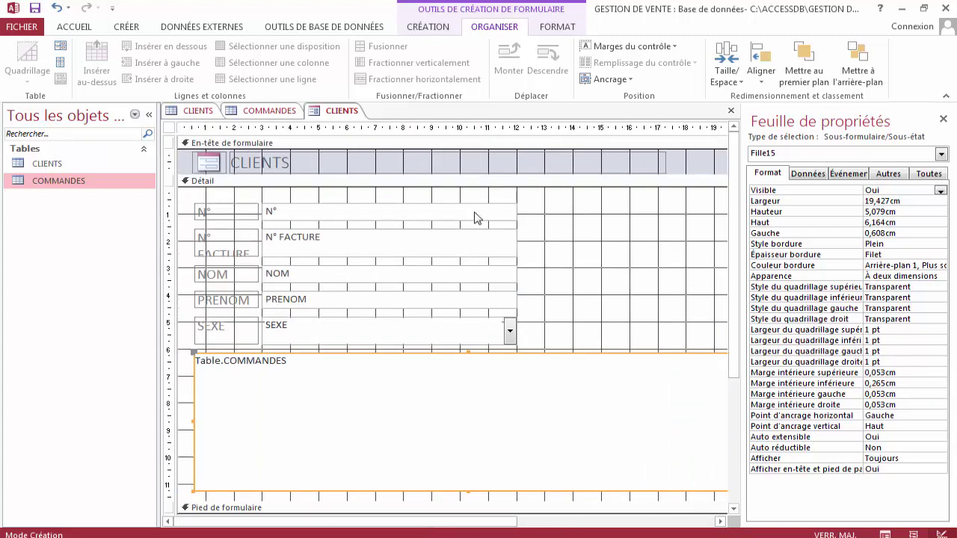
pyautogui.click(471, 334)
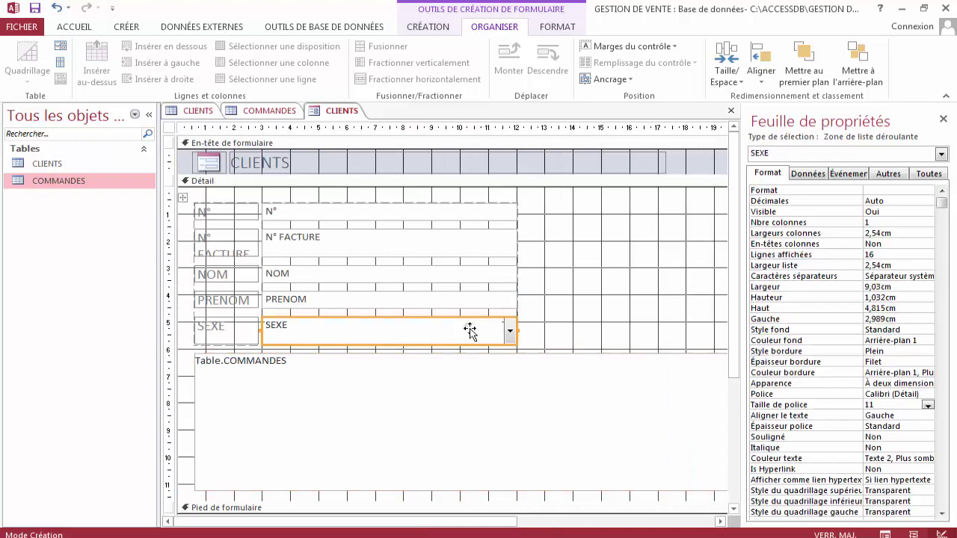
# Set the font size of the five field value controls to 14.
pyautogui.click(437, 299)
pyautogui.moveTo(399, 194)
pyautogui.mouseDown()
pyautogui.moveTo(396, 294)
pyautogui.moveTo(425, 239)
pyautogui.moveTo(412, 193)
pyautogui.mouseUp()
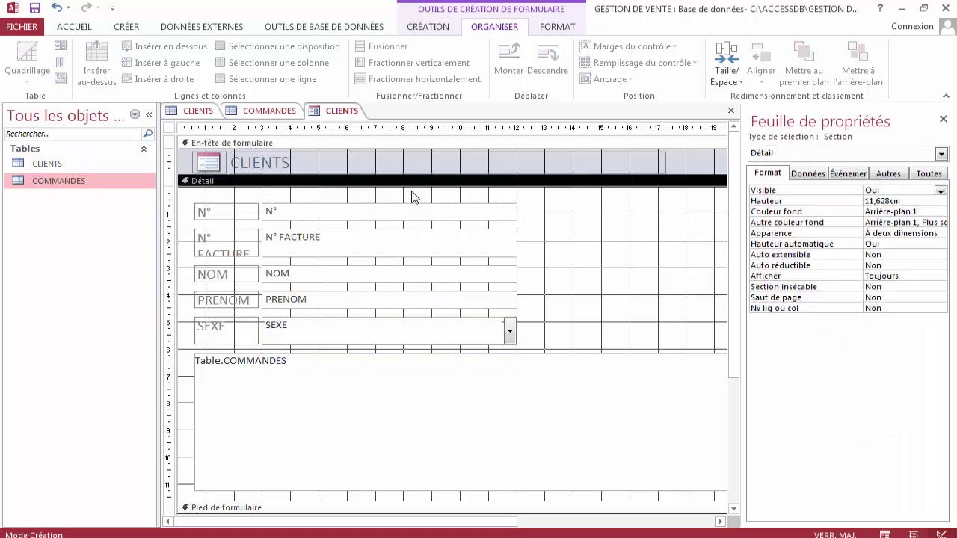
pyautogui.click(493, 327)
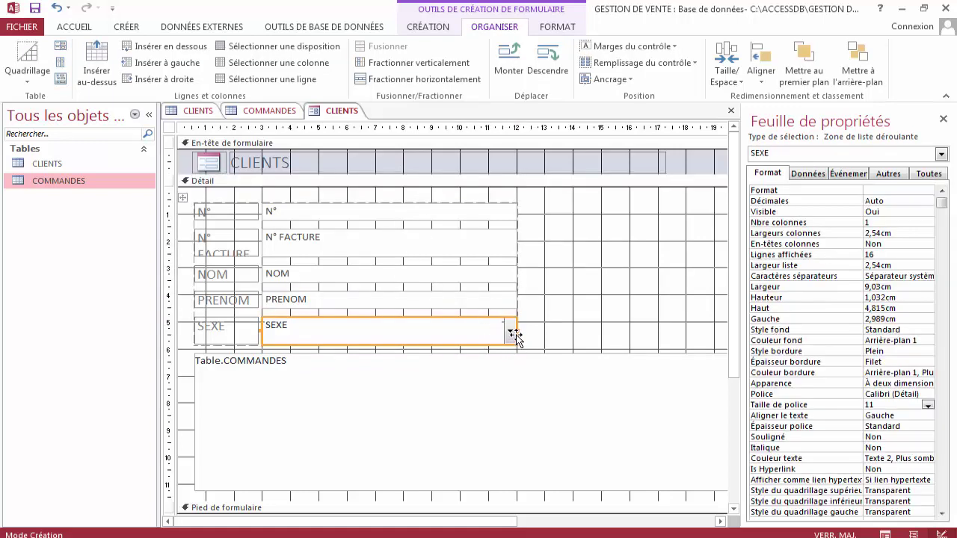
pyautogui.moveTo(516, 335)
pyautogui.mouseDown()
pyautogui.moveTo(409, 324)
pyautogui.moveTo(516, 340)
pyautogui.mouseUp()
pyautogui.moveTo(446, 198); pyautogui.dragTo(415, 342)
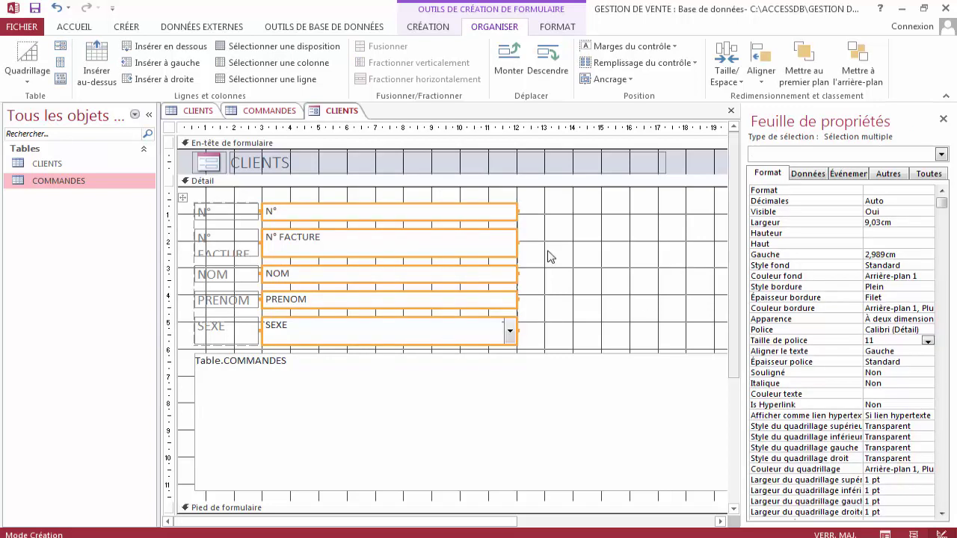
pyautogui.click(927, 341)
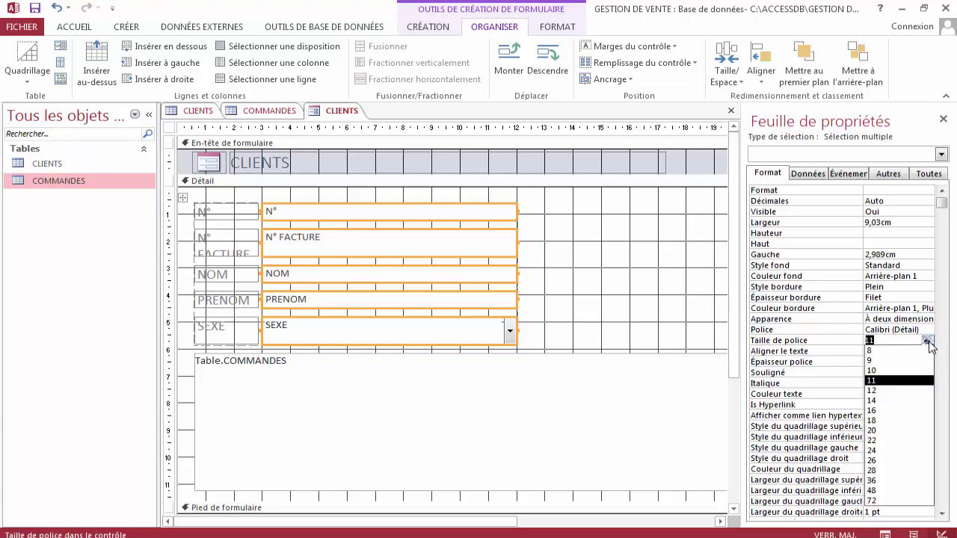
pyautogui.click(893, 402)
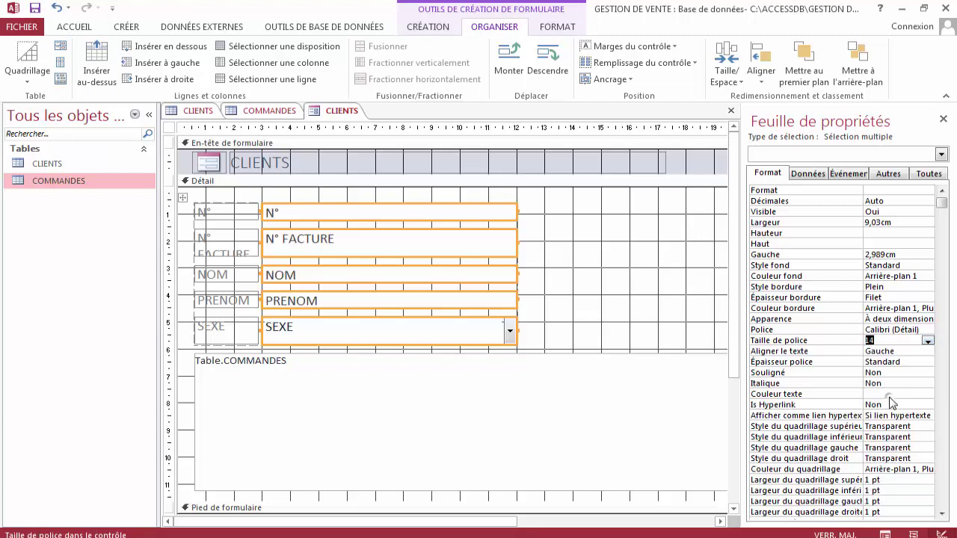
# Remove the five controls N° through SEXE from their layout.
pyautogui.click(545, 327)
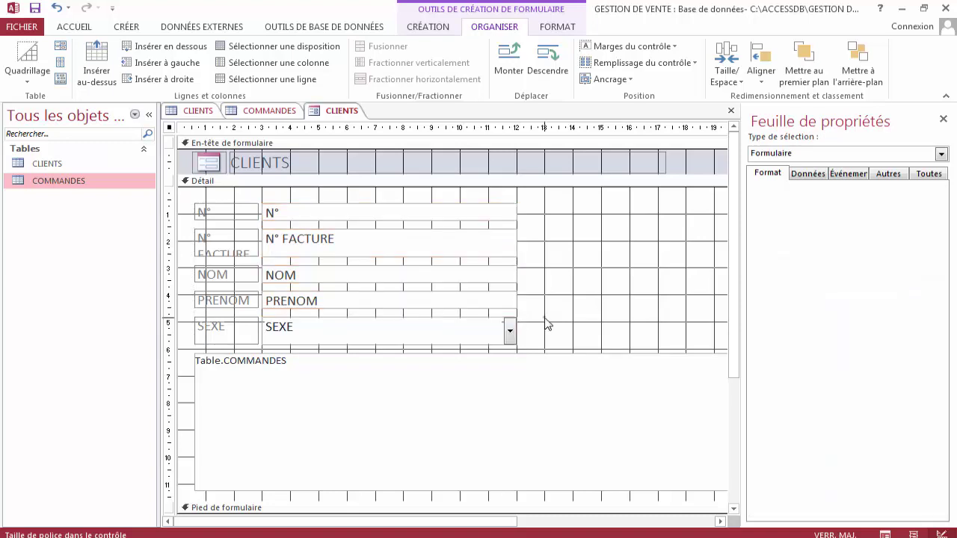
pyautogui.click(416, 181)
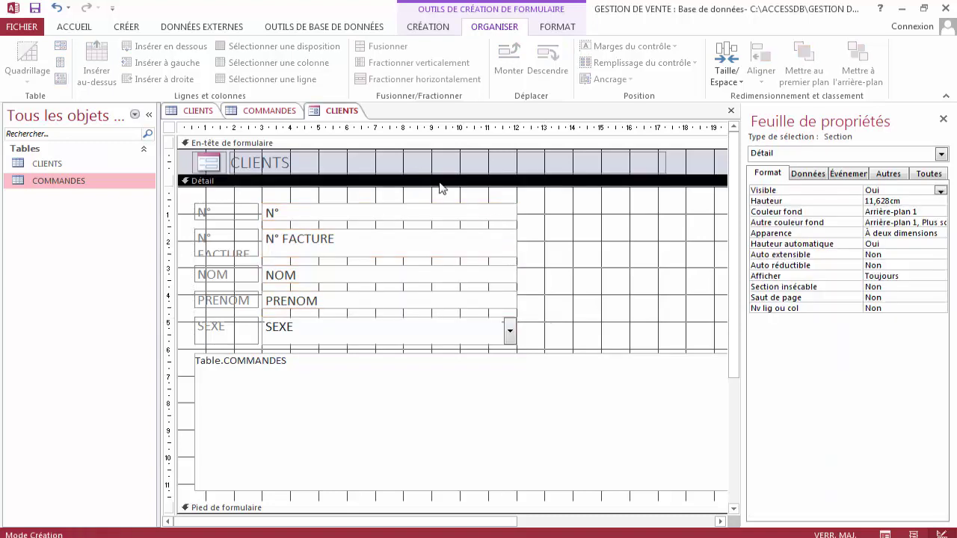
pyautogui.moveTo(440, 195); pyautogui.dragTo(440, 351)
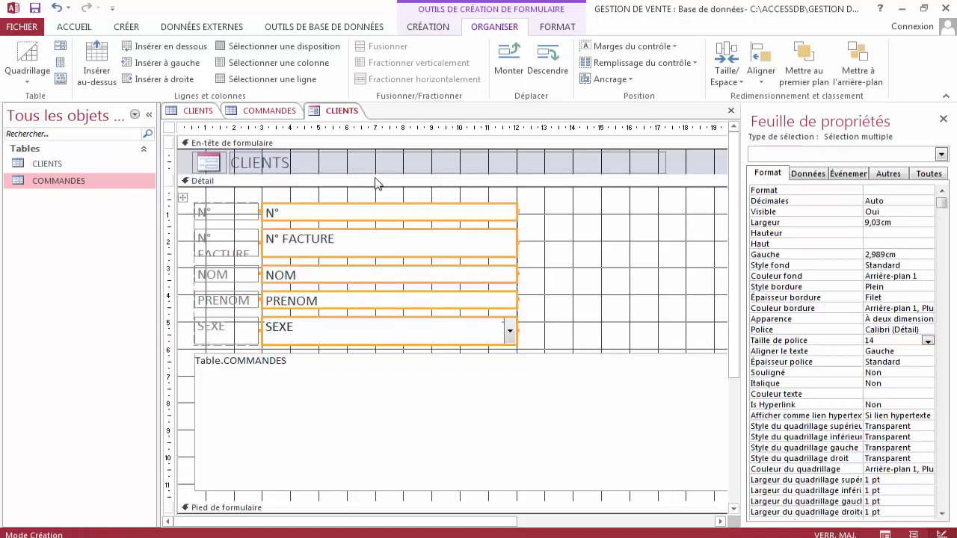
pyautogui.click(62, 80)
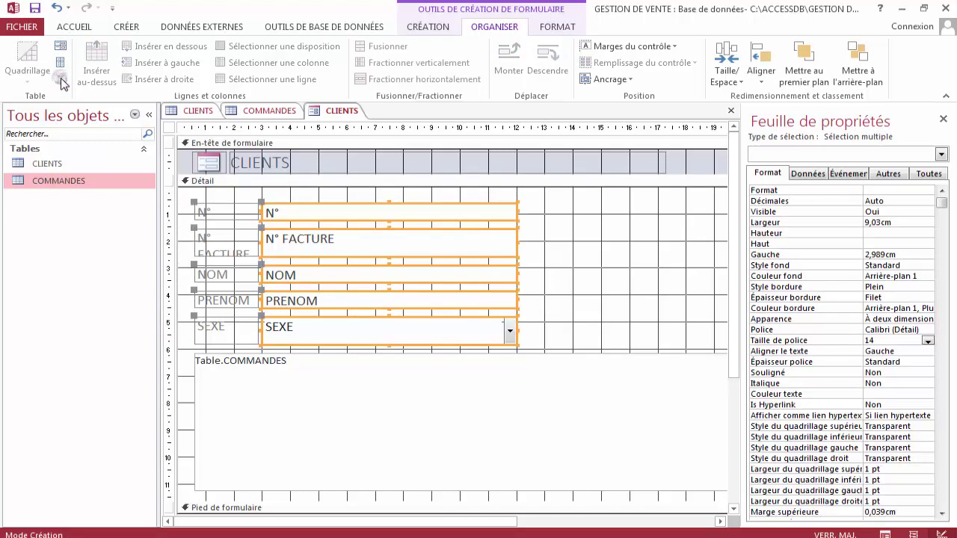
# Shift the five field value controls to the right.
pyautogui.click(550, 293)
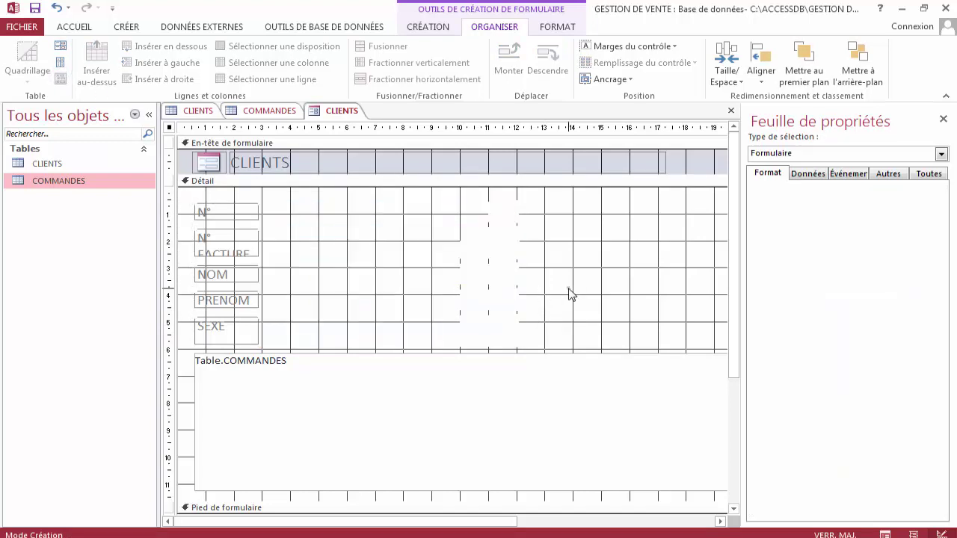
pyautogui.click(511, 338)
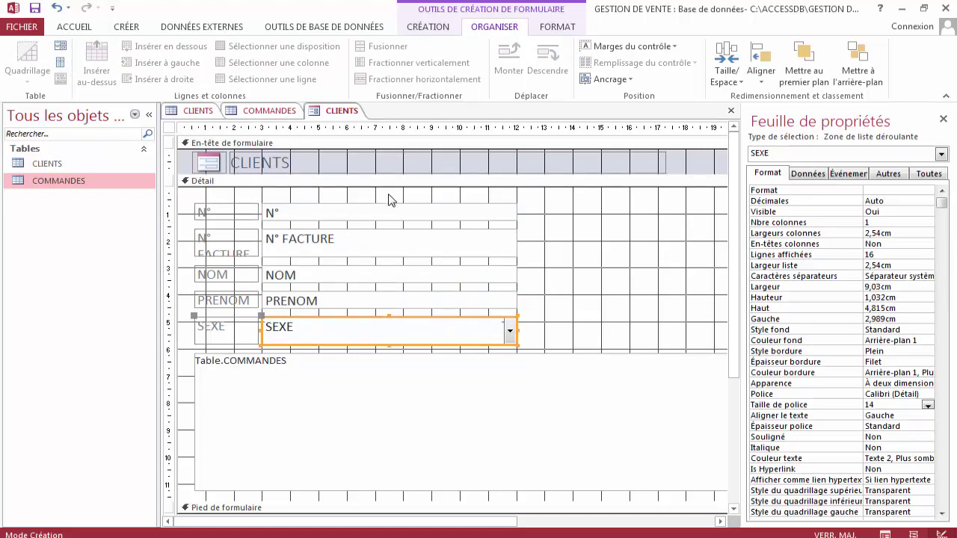
pyautogui.moveTo(388, 200); pyautogui.dragTo(387, 355)
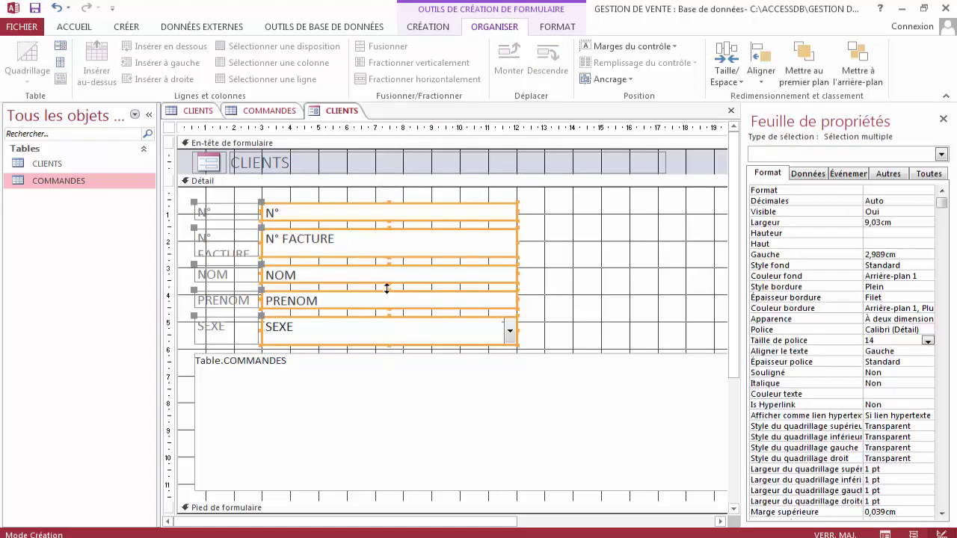
pyautogui.moveTo(380, 267); pyautogui.dragTo(436, 271)
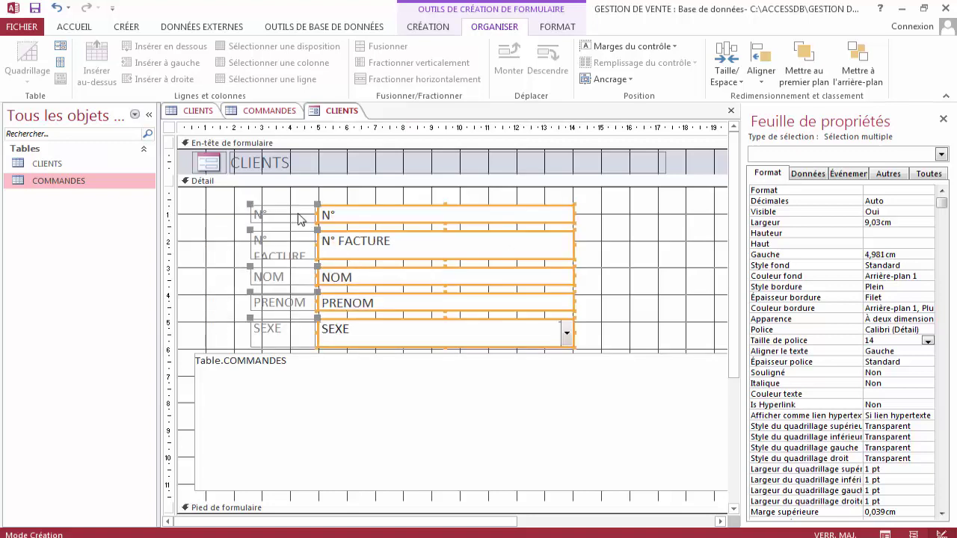
# Move the five field labels left, beside their value boxes.
pyautogui.moveTo(277, 198); pyautogui.dragTo(334, 337)
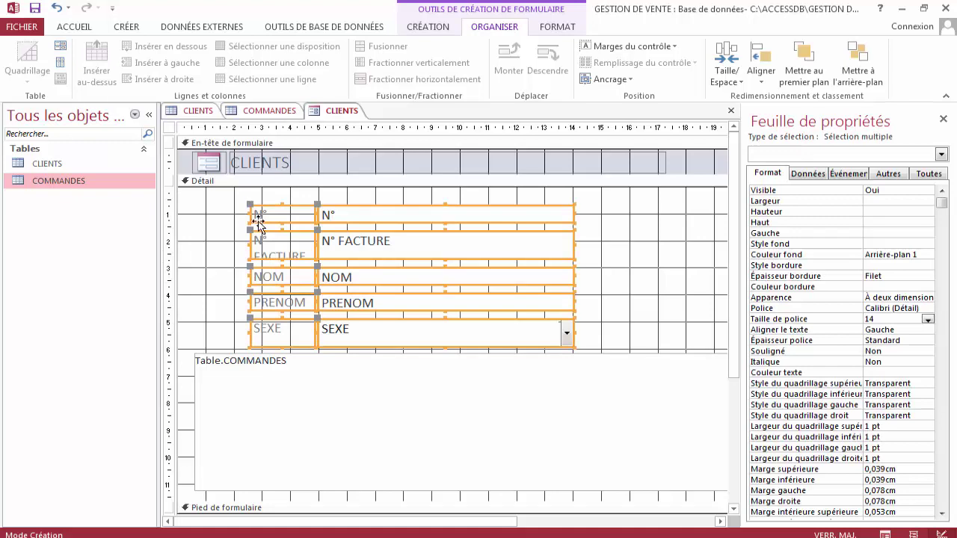
pyautogui.moveTo(271, 198); pyautogui.dragTo(277, 338)
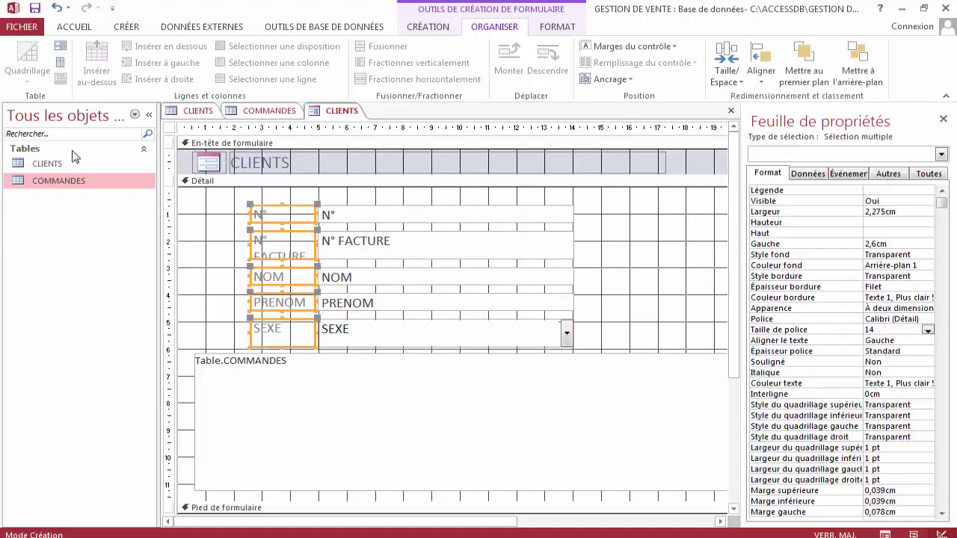
pyautogui.click(232, 236)
pyautogui.moveTo(280, 203); pyautogui.dragTo(281, 332)
pyautogui.moveTo(273, 269); pyautogui.dragTo(224, 262)
# Narrow the SEXE combo box to about 2,628 cm.
pyautogui.click(557, 277)
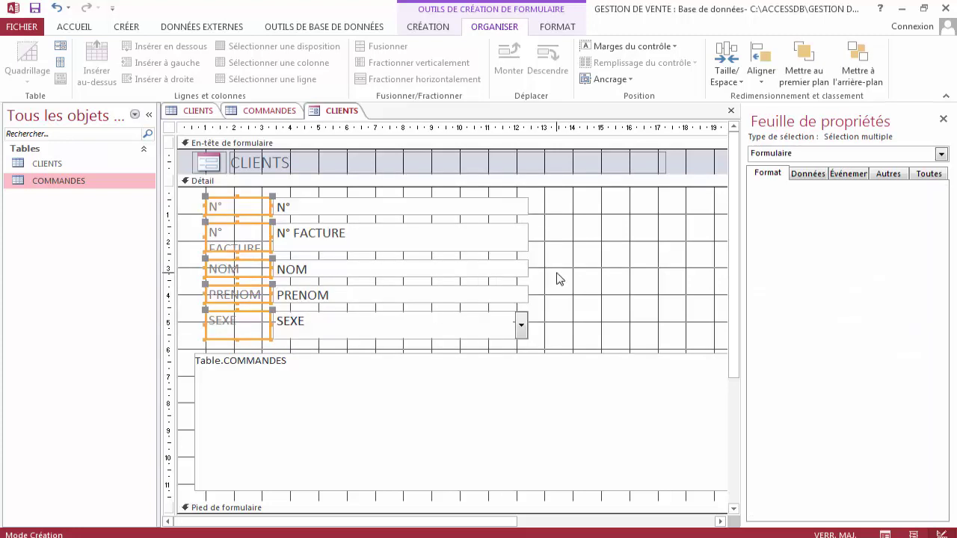
pyautogui.click(472, 322)
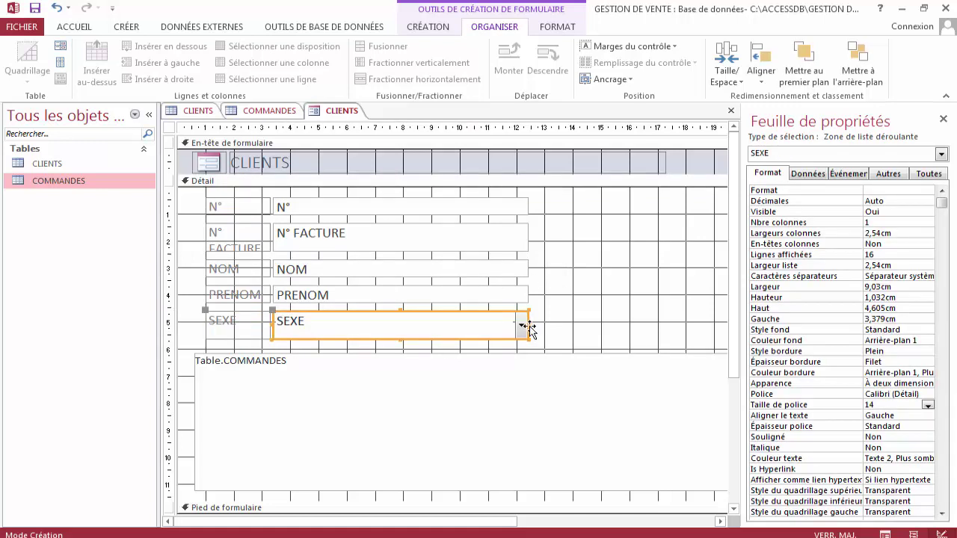
pyautogui.moveTo(527, 324); pyautogui.dragTo(347, 321)
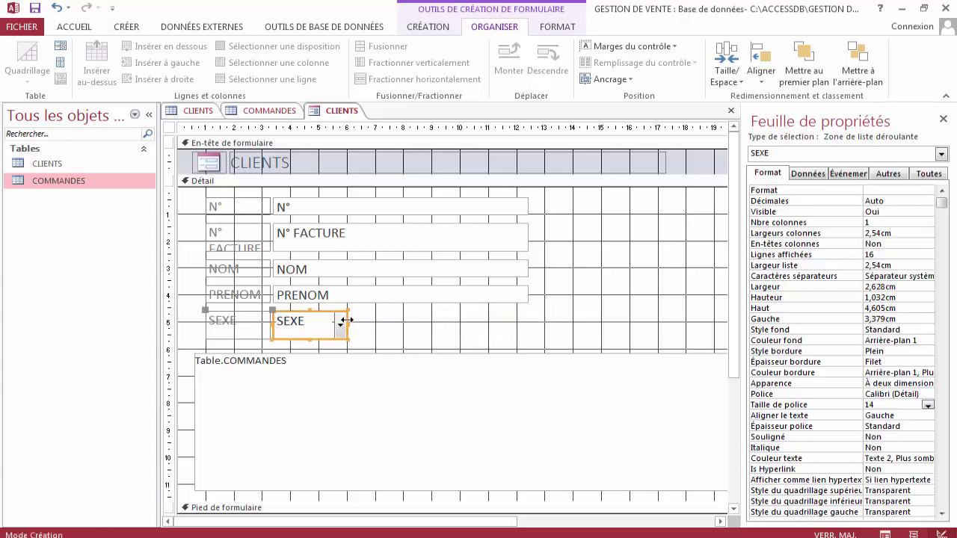
# Try shifting the N° FACTURE text box right, then undo that move.
pyautogui.click(401, 196)
pyautogui.click(400, 196)
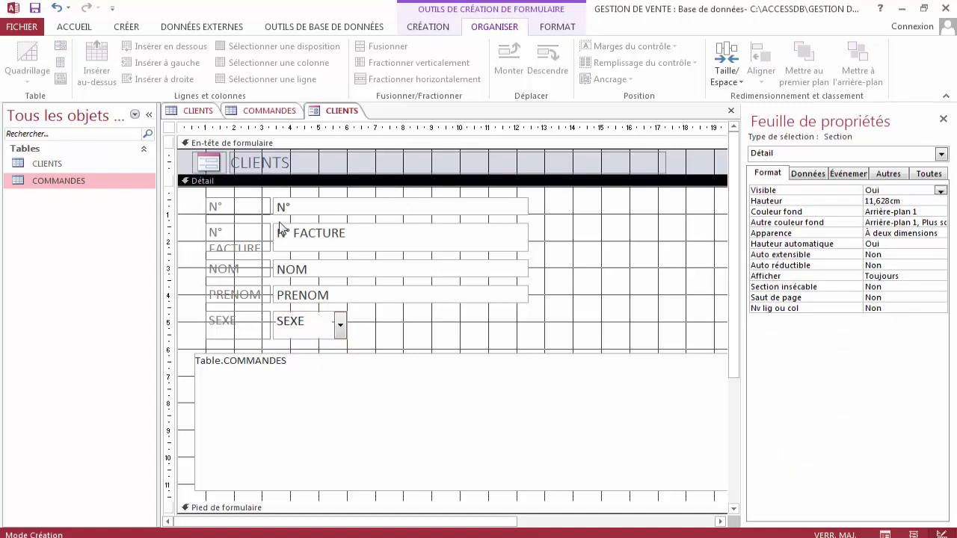
pyautogui.click(259, 248)
pyautogui.click(299, 245)
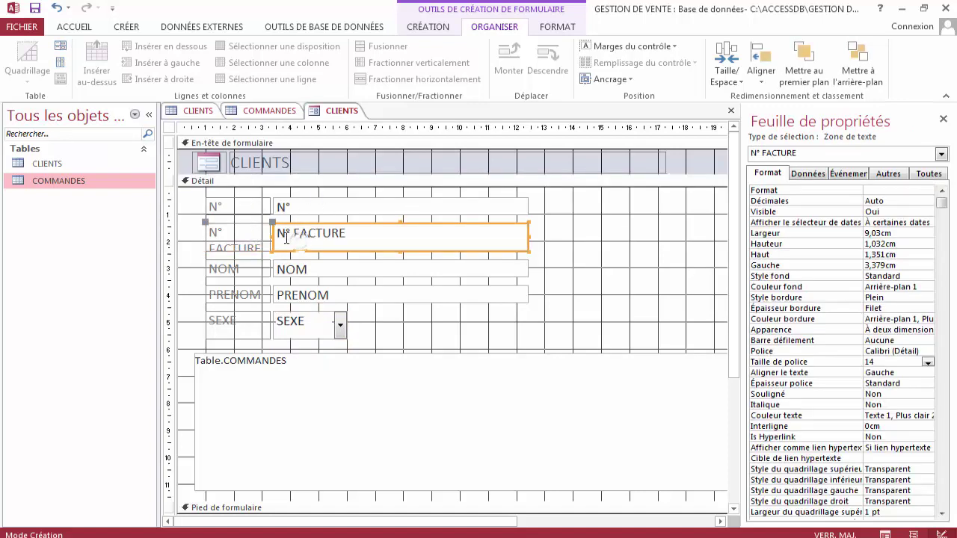
pyautogui.moveTo(274, 223); pyautogui.dragTo(290, 223)
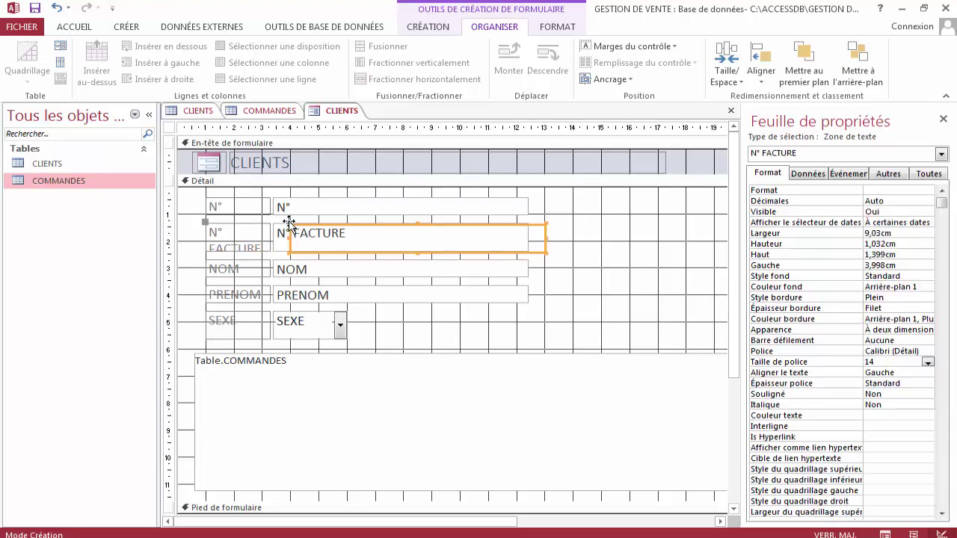
pyautogui.click(53, 7)
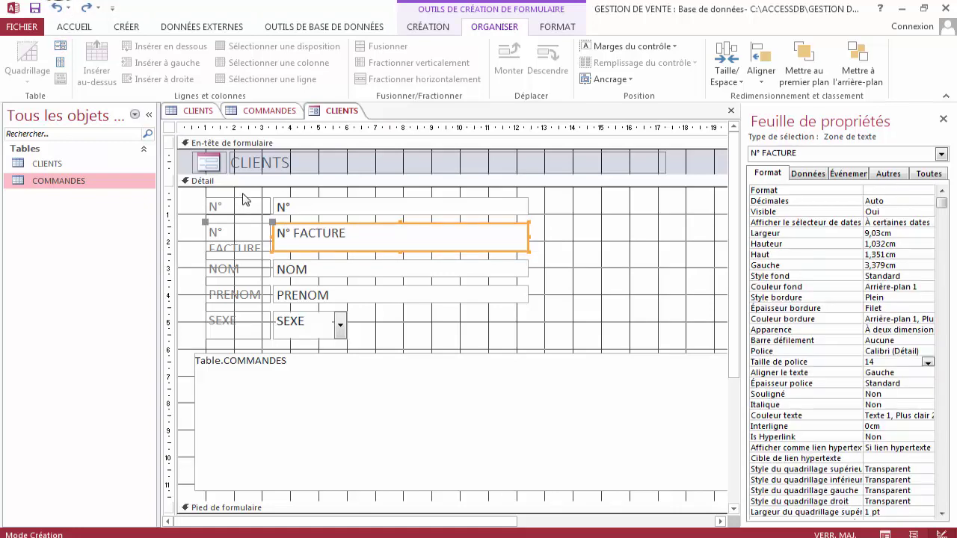
pyautogui.moveTo(245, 195); pyautogui.dragTo(340, 336)
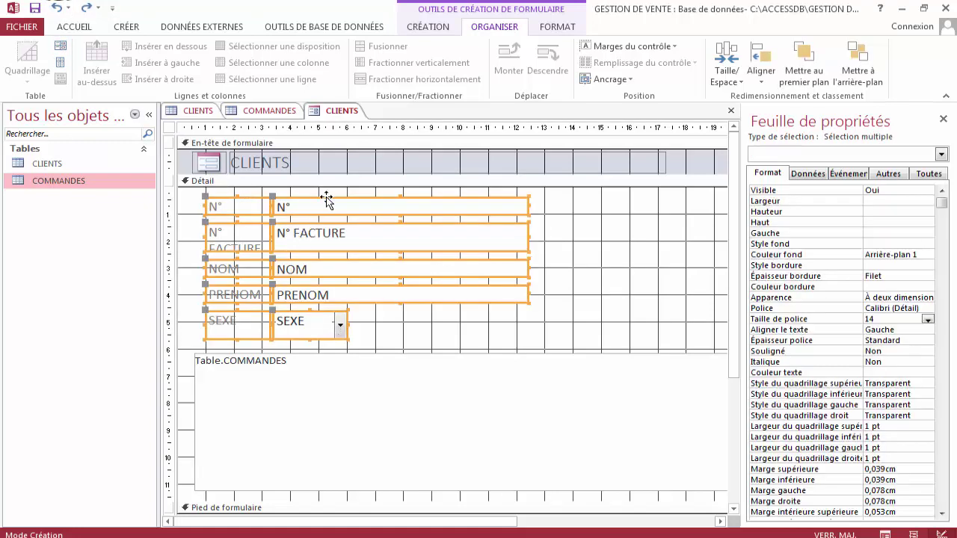
pyautogui.moveTo(323, 198); pyautogui.dragTo(316, 341)
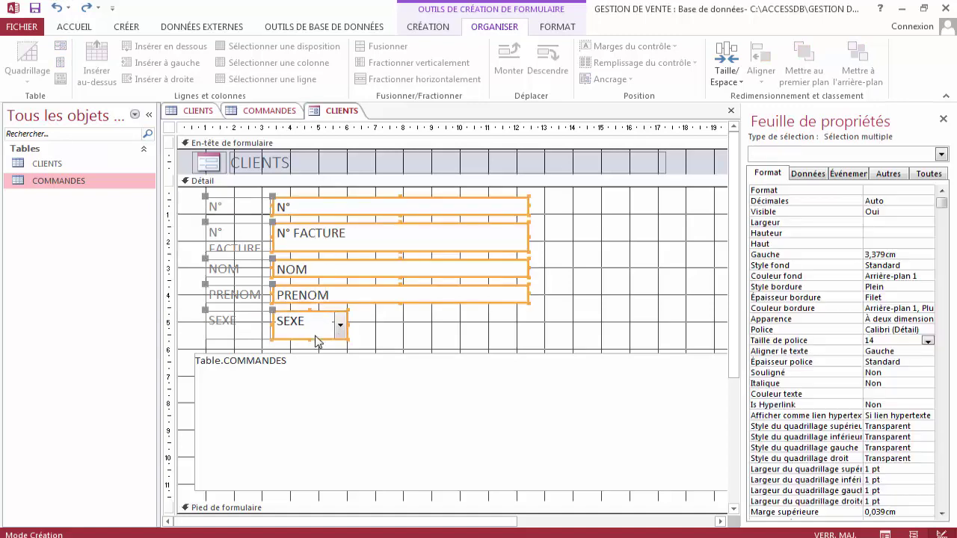
pyautogui.click(421, 322)
# Align the N°, NOM, PRENOM and SEXE boxes with N° FACTURE, then select the five labels.
pyautogui.click(273, 203)
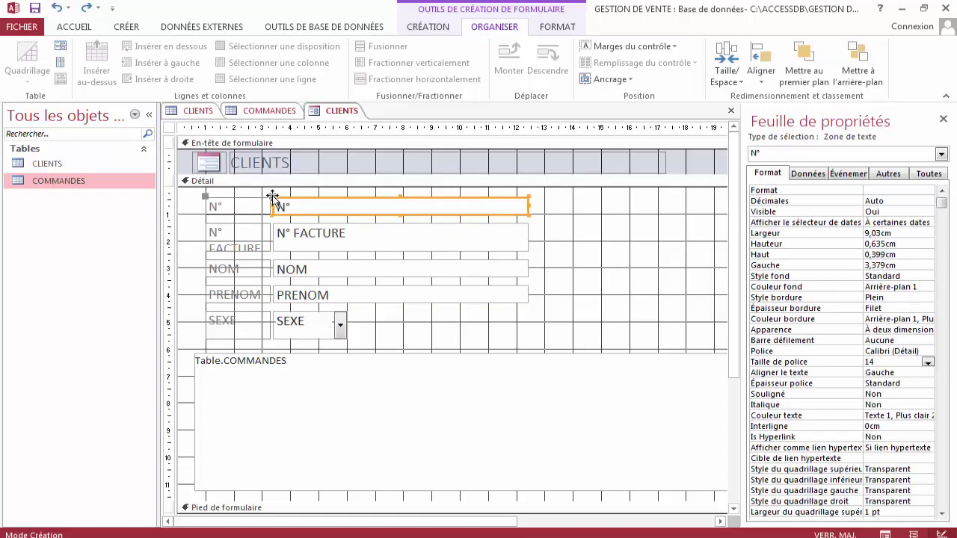
pyautogui.moveTo(273, 196); pyautogui.dragTo(291, 217)
pyautogui.click(282, 230)
pyautogui.click(288, 269)
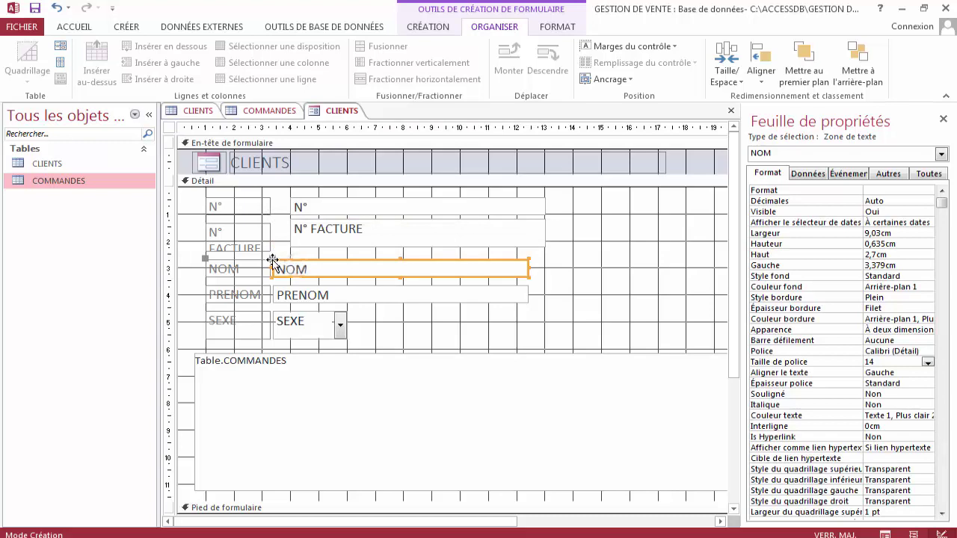
pyautogui.moveTo(274, 264); pyautogui.dragTo(307, 313)
pyautogui.click(287, 294)
pyautogui.click(290, 317)
pyautogui.click(385, 318)
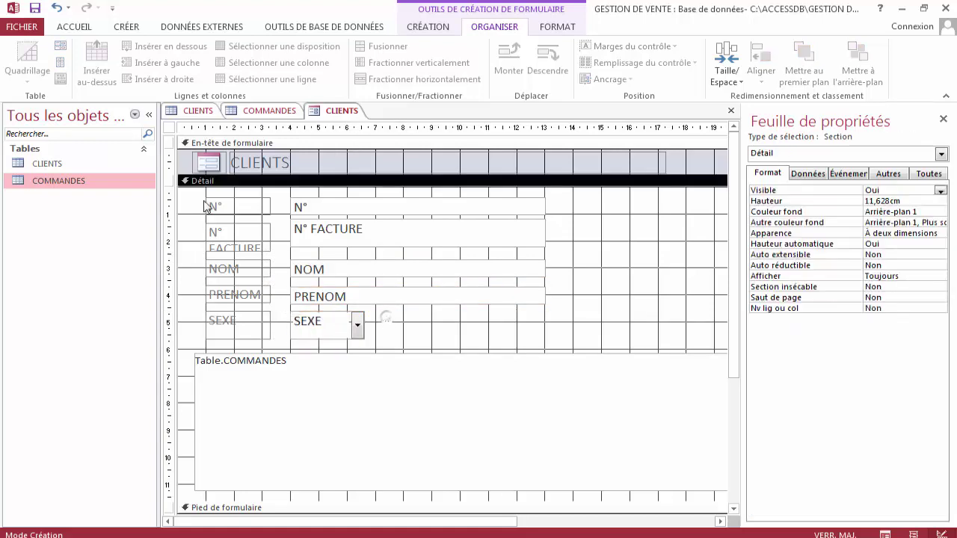
pyautogui.moveTo(226, 200); pyautogui.dragTo(236, 346)
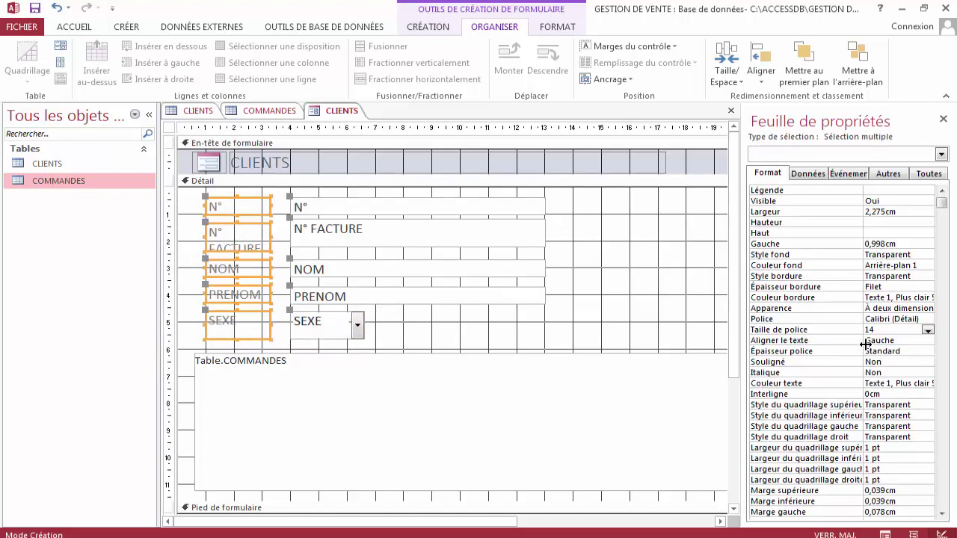
pyautogui.click(905, 351)
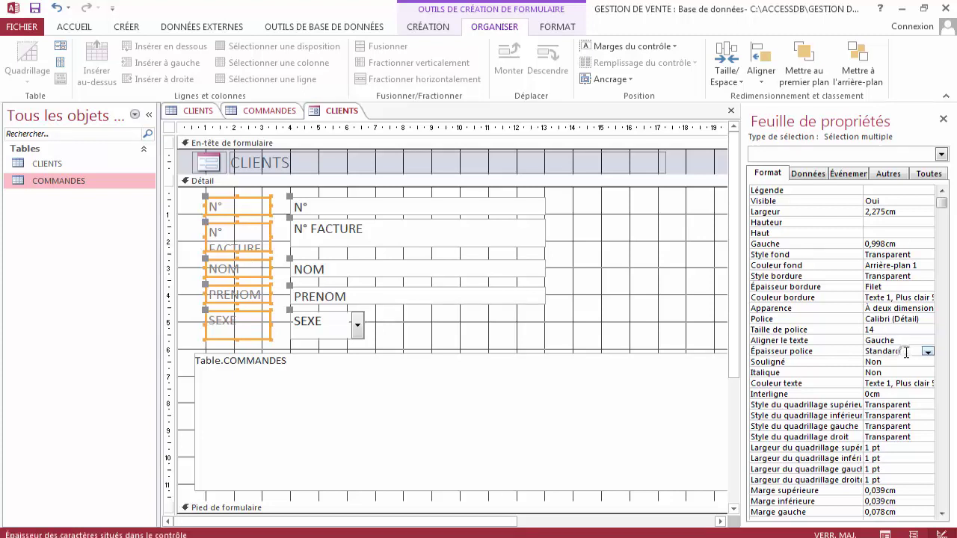
# Make the five labels Demi-gras, check client 1 in Form view, then return to Design view.
pyautogui.click(927, 352)
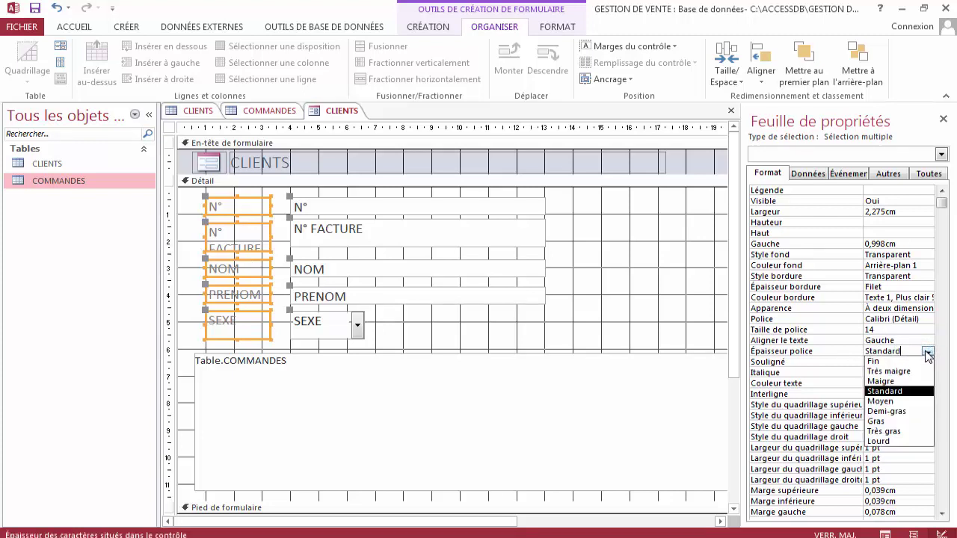
pyautogui.click(893, 410)
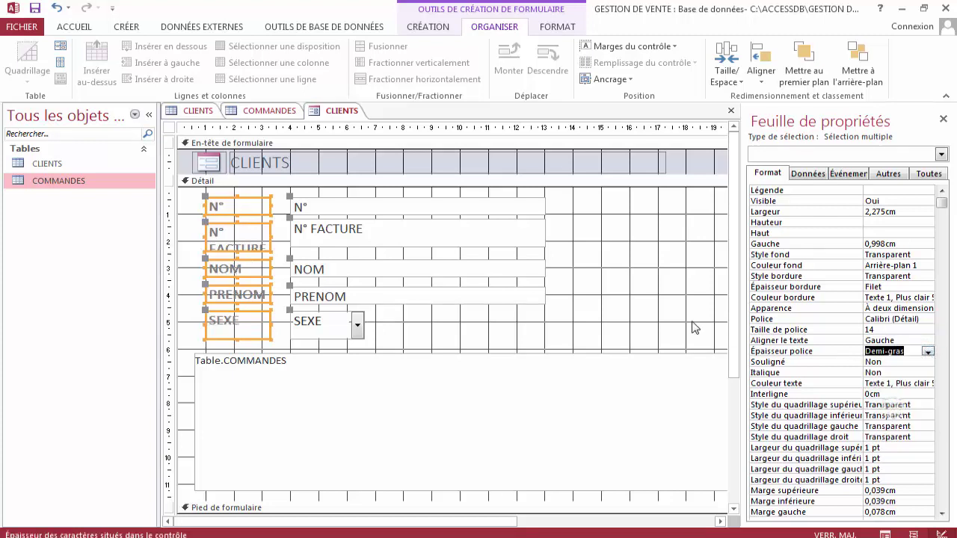
pyautogui.rightClick(334, 114)
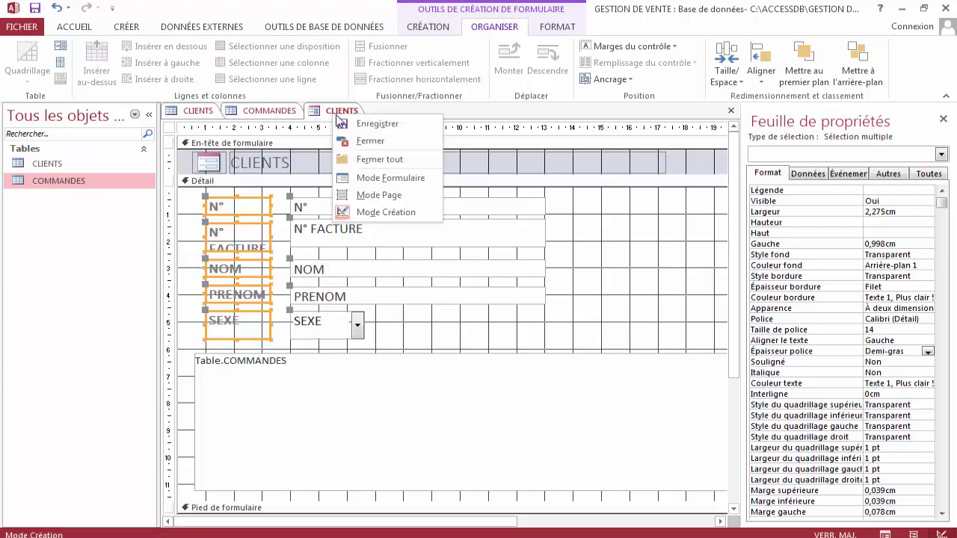
pyautogui.click(382, 180)
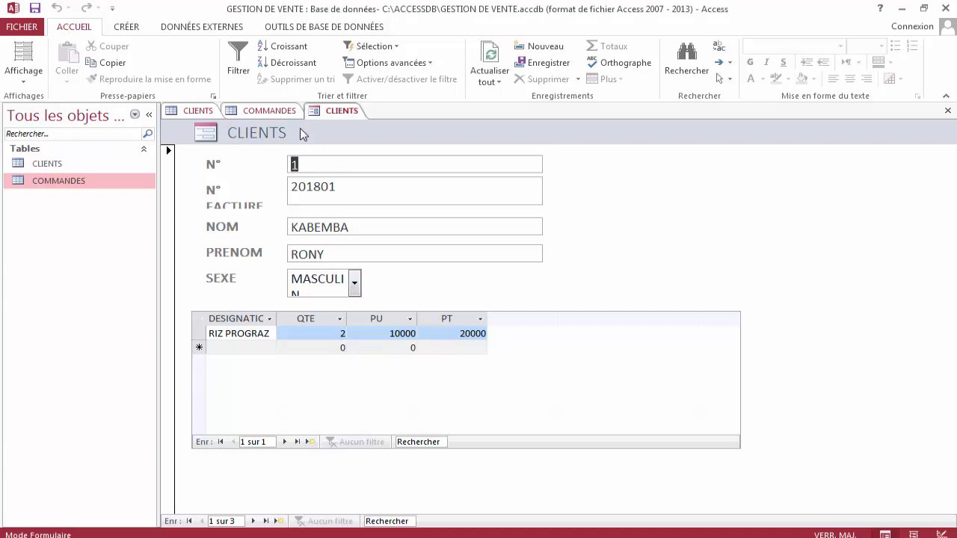
pyautogui.rightClick(332, 114)
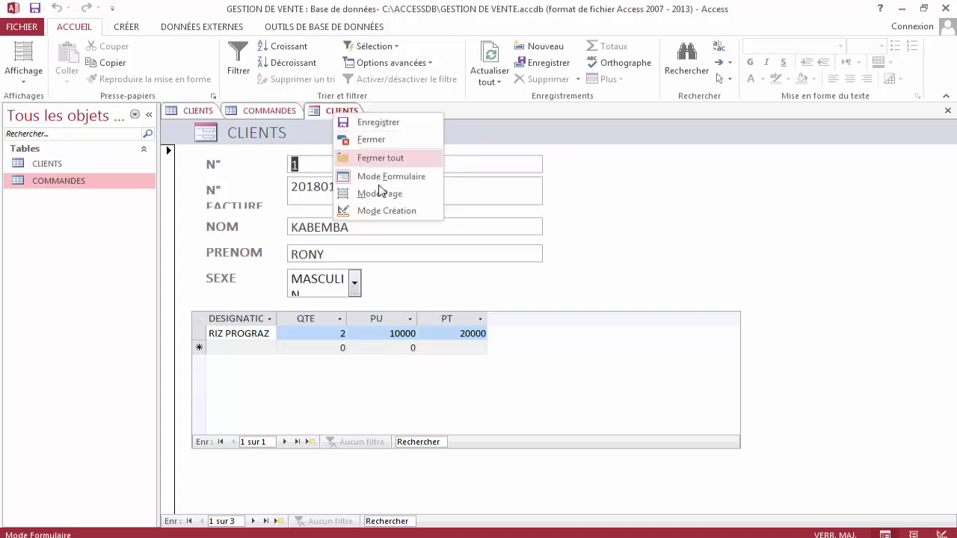
pyautogui.click(381, 213)
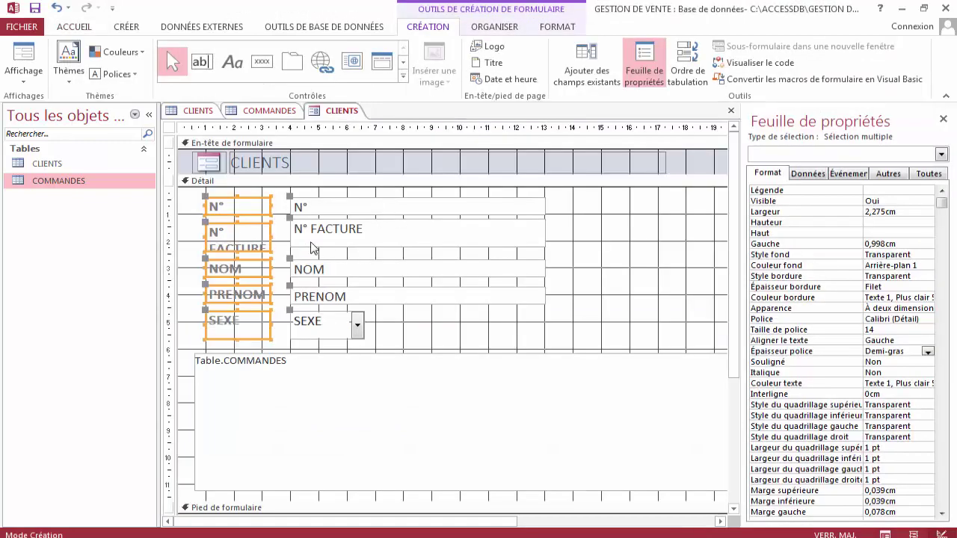
# Make the SEXE combo box shorter and widen it to 4,004 cm.
pyautogui.moveTo(375, 197); pyautogui.dragTo(348, 247)
pyautogui.click(336, 332)
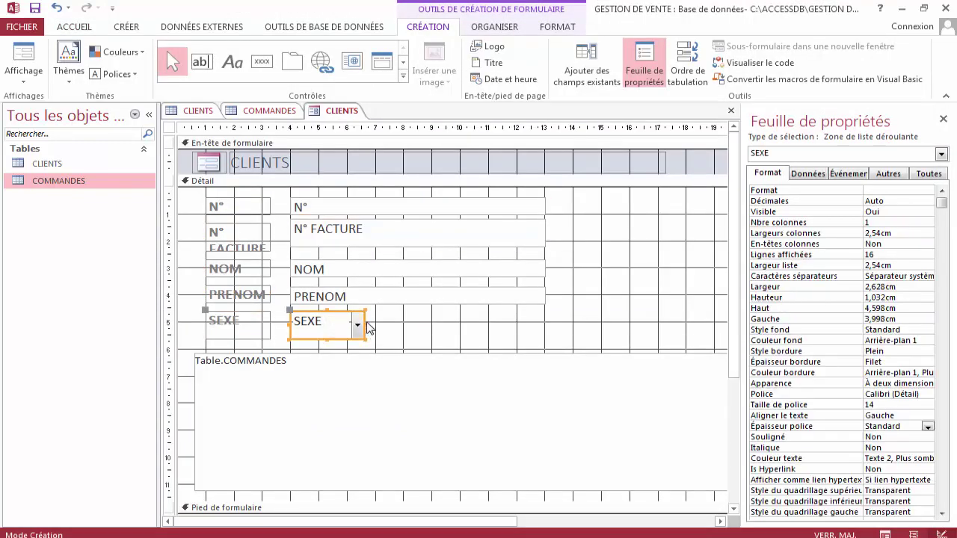
pyautogui.click(329, 334)
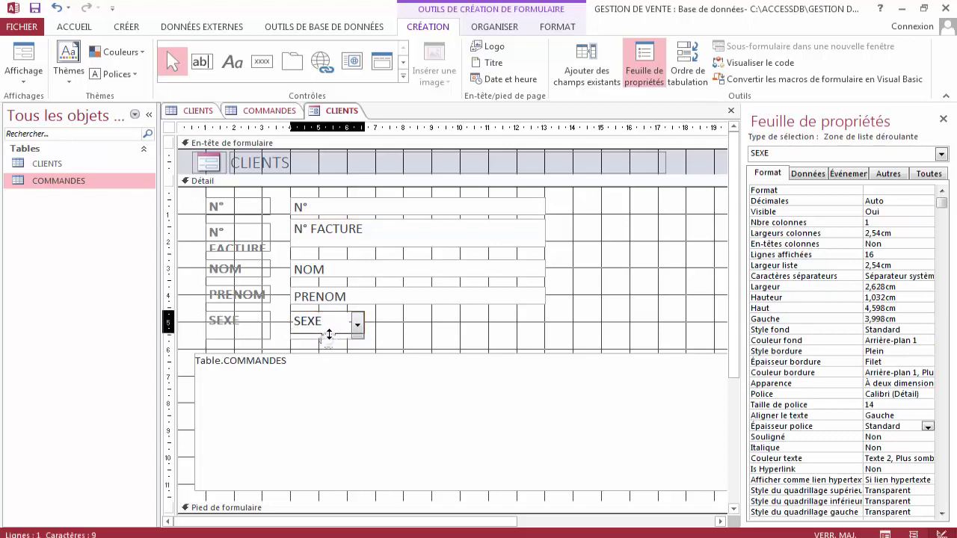
pyautogui.moveTo(329, 334); pyautogui.dragTo(407, 318)
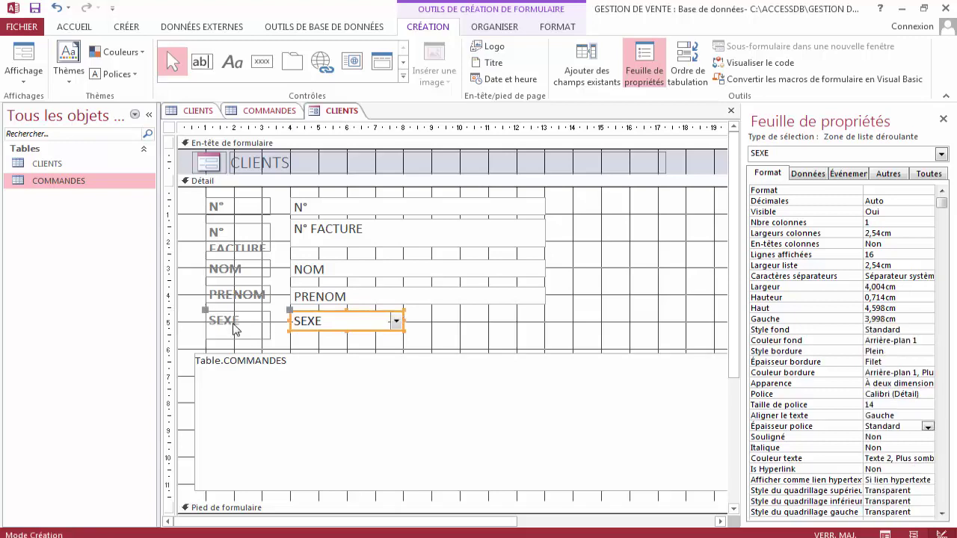
# Widen the N° FACTURE label to 2,778 cm.
pyautogui.click(267, 245)
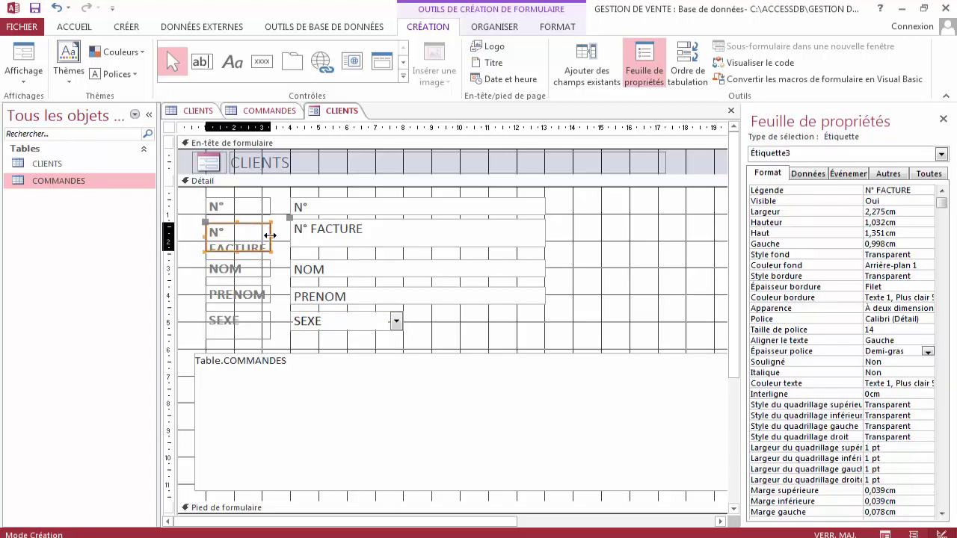
pyautogui.moveTo(270, 235); pyautogui.dragTo(284, 235)
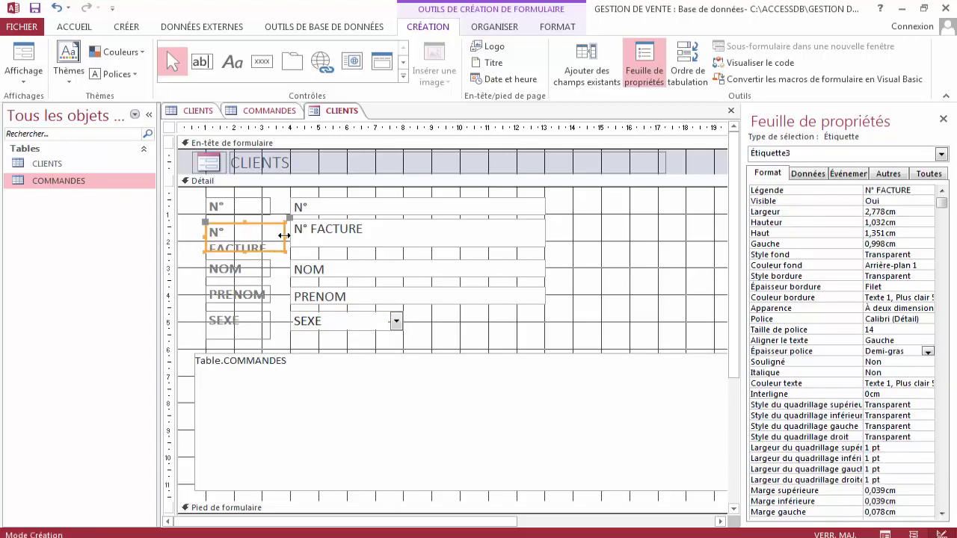
pyautogui.click(323, 235)
pyautogui.moveTo(317, 193); pyautogui.dragTo(359, 348)
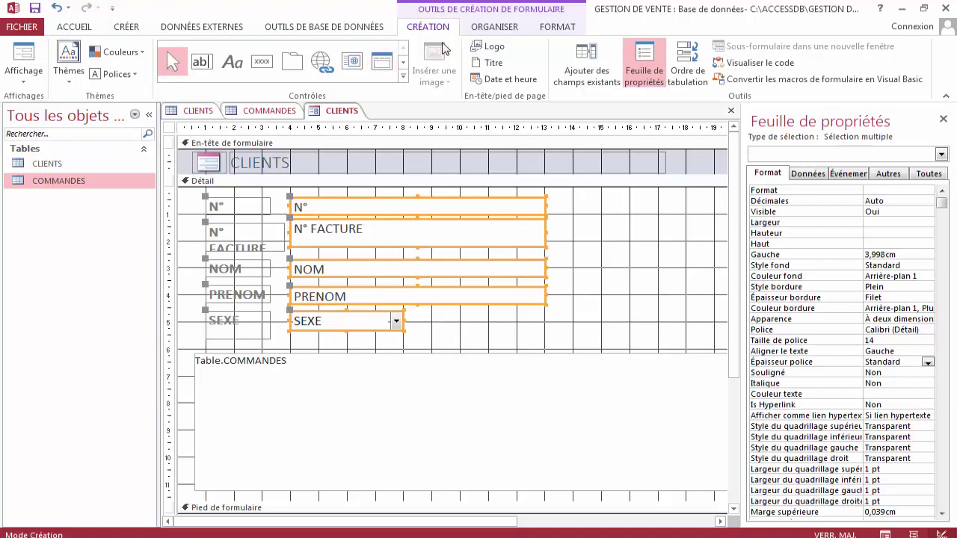
# Drag the five field boxes and labels 2 cm right, boxes now at 5,998 cm.
pyautogui.click(492, 27)
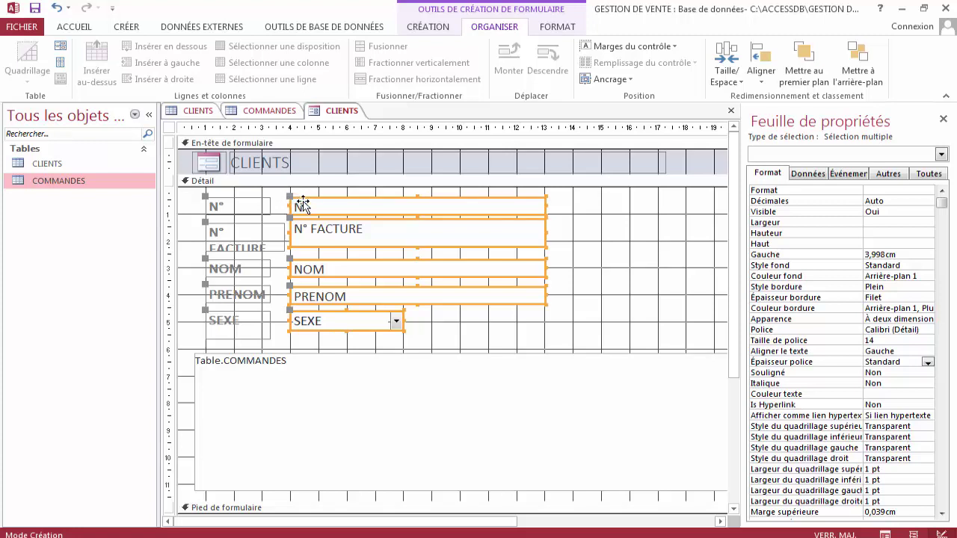
pyautogui.moveTo(302, 204); pyautogui.dragTo(374, 235)
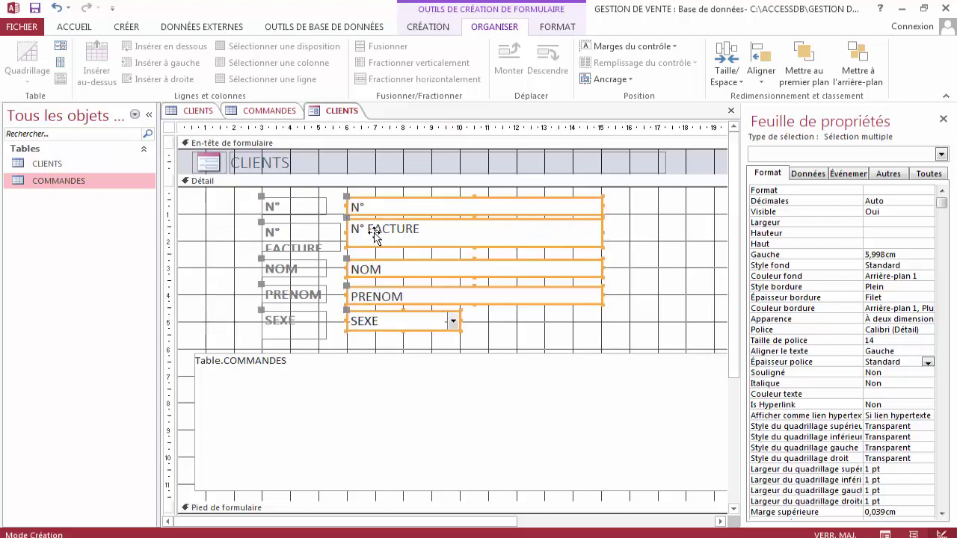
pyautogui.click(341, 262)
# Move the N° and N° FACTURE labels left and widen N° FACTURE onto one line.
pyautogui.click(292, 212)
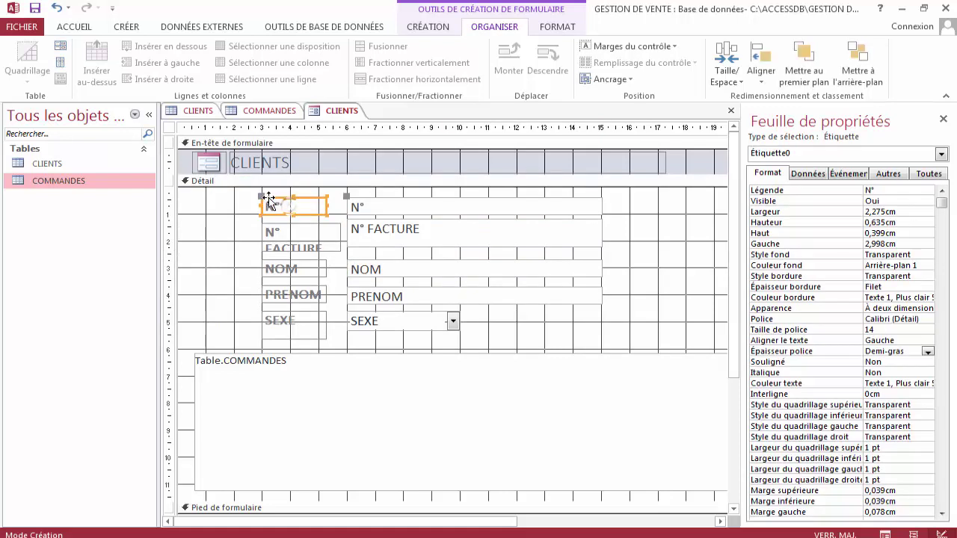
pyautogui.moveTo(255, 196); pyautogui.dragTo(210, 197)
pyautogui.keyDown('shift'); pyautogui.click(268, 237); pyautogui.keyUp('shift')
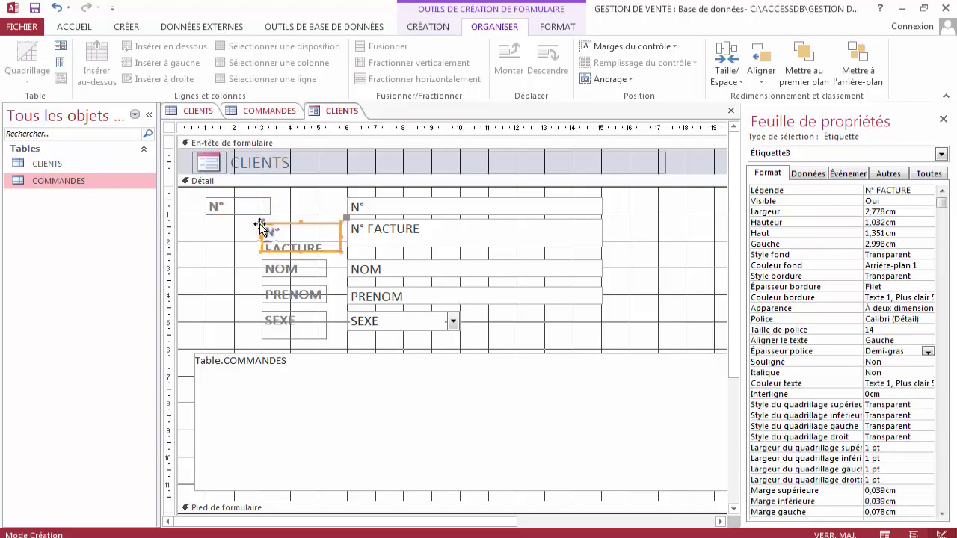
pyautogui.moveTo(264, 234); pyautogui.dragTo(207, 216)
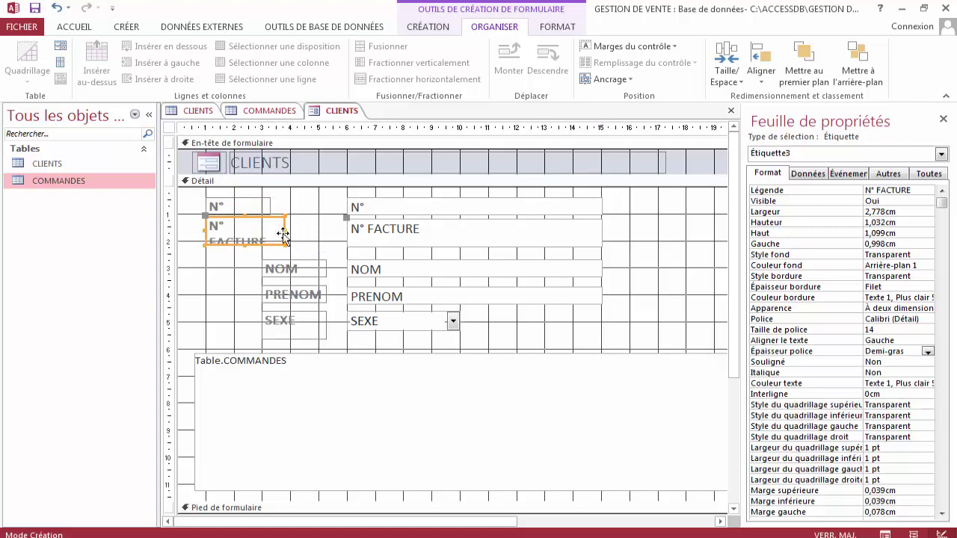
pyautogui.click(284, 227)
pyautogui.moveTo(319, 229); pyautogui.dragTo(317, 228)
# Move the NOM, PRENOM and SEXE labels left into the same column at 0,998 cm.
pyautogui.moveTo(306, 262); pyautogui.dragTo(203, 260)
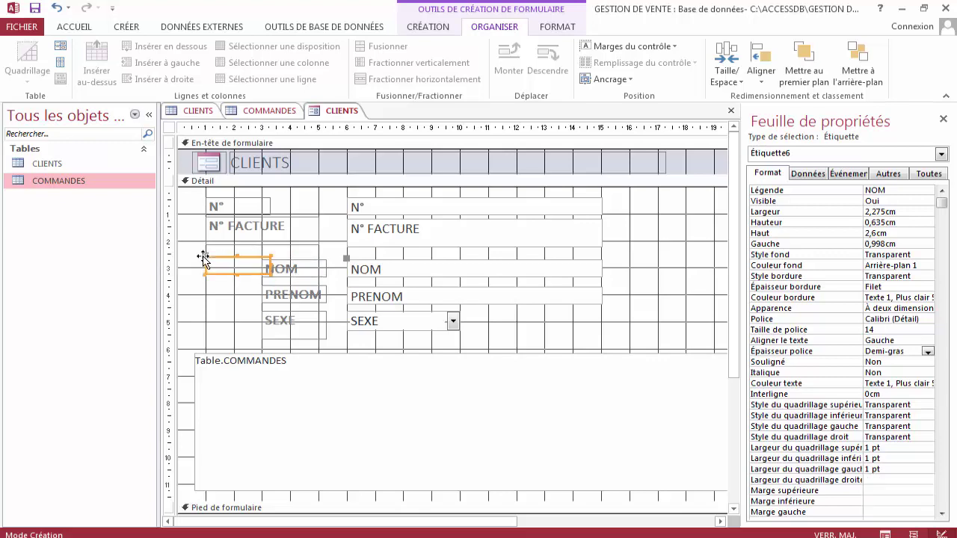
pyautogui.click(302, 293)
pyautogui.moveTo(263, 284); pyautogui.dragTo(207, 286)
pyautogui.click(277, 337)
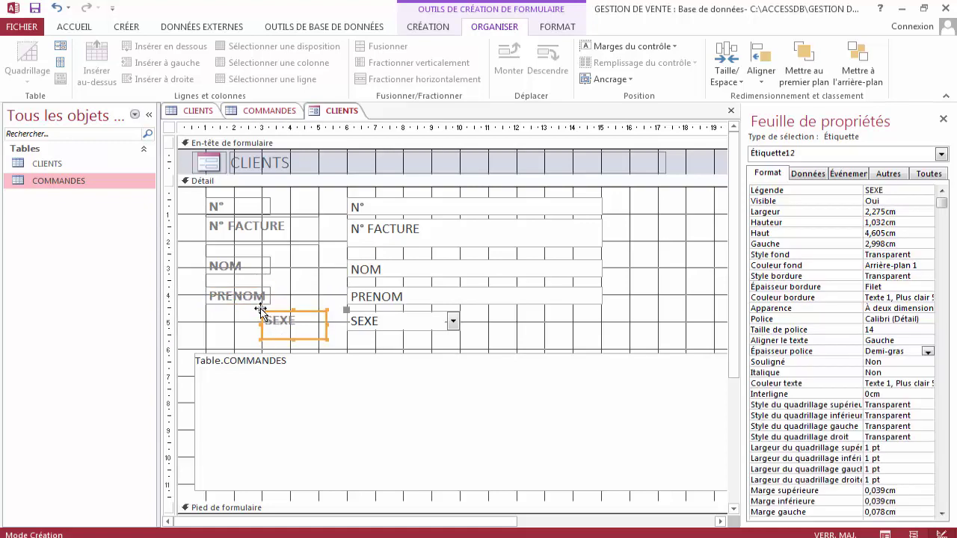
pyautogui.moveTo(261, 309); pyautogui.dragTo(204, 306)
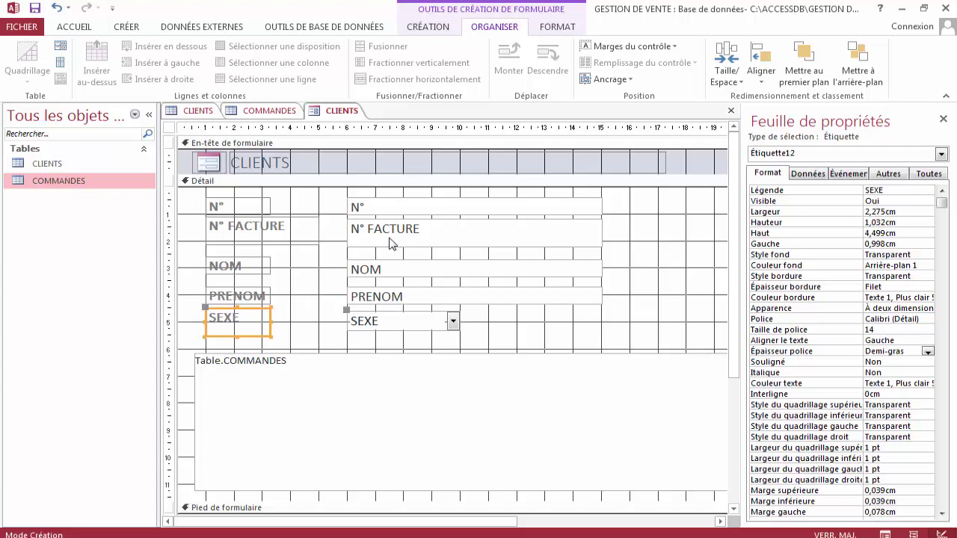
pyautogui.moveTo(249, 193)
pyautogui.mouseDown()
pyautogui.moveTo(235, 332)
pyautogui.moveTo(244, 189)
pyautogui.moveTo(241, 215)
pyautogui.moveTo(242, 199)
pyautogui.mouseUp()
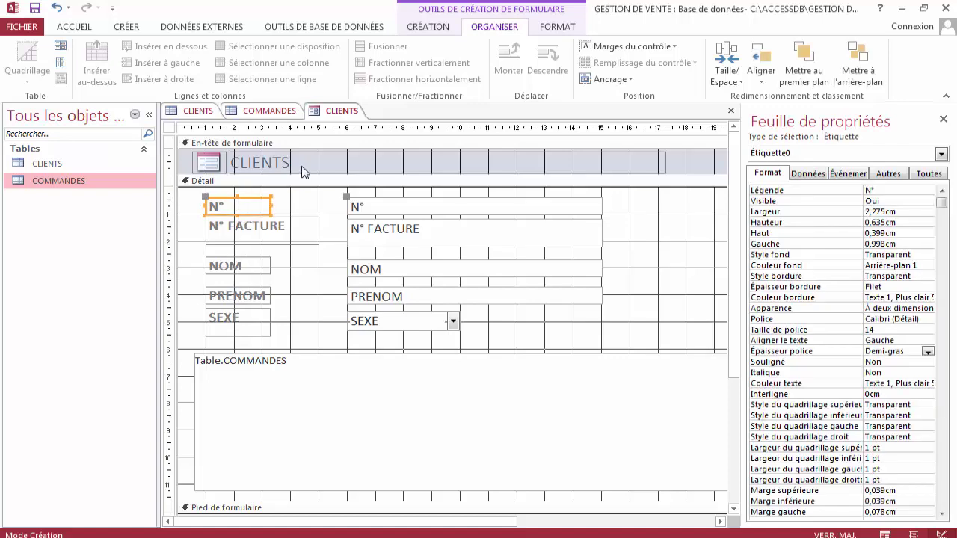
# Replace the header title CLIENTS with FORMULAIRE CLIENTS_COMMANDES.
pyautogui.click(300, 164)
pyautogui.moveTo(298, 163); pyautogui.dragTo(231, 163)
pyautogui.press('Delete')
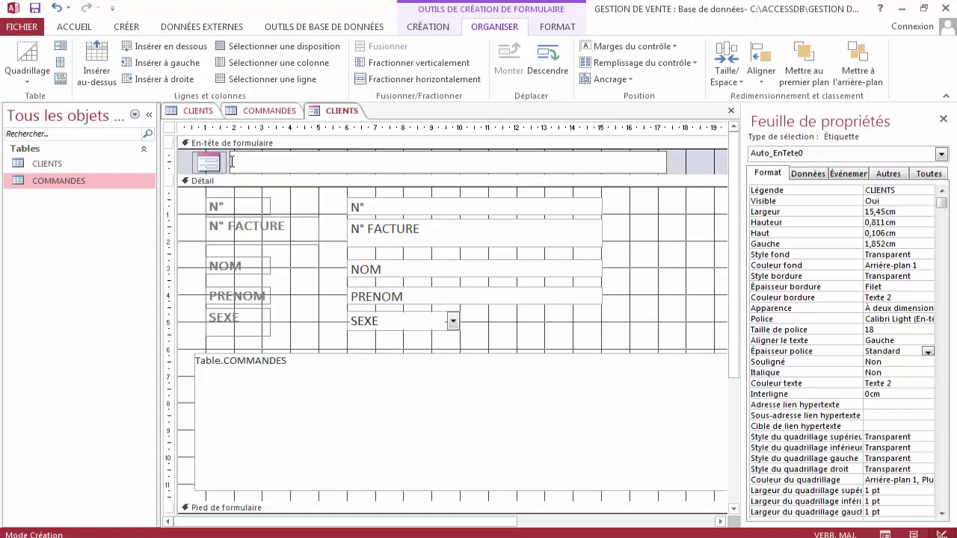
pyautogui.write('FORMULAIRE')
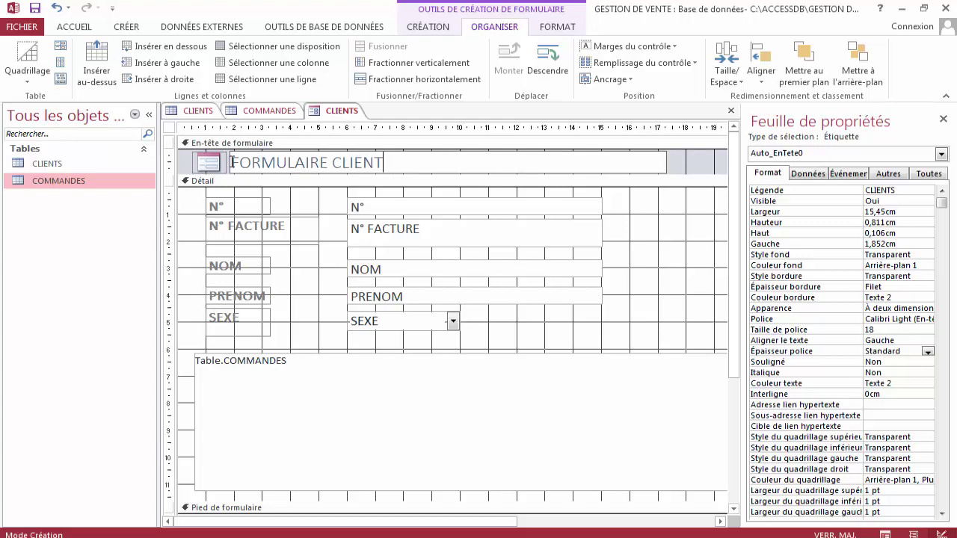
pyautogui.write('CLIENTS_COMMANDES')
pyautogui.press('Return')
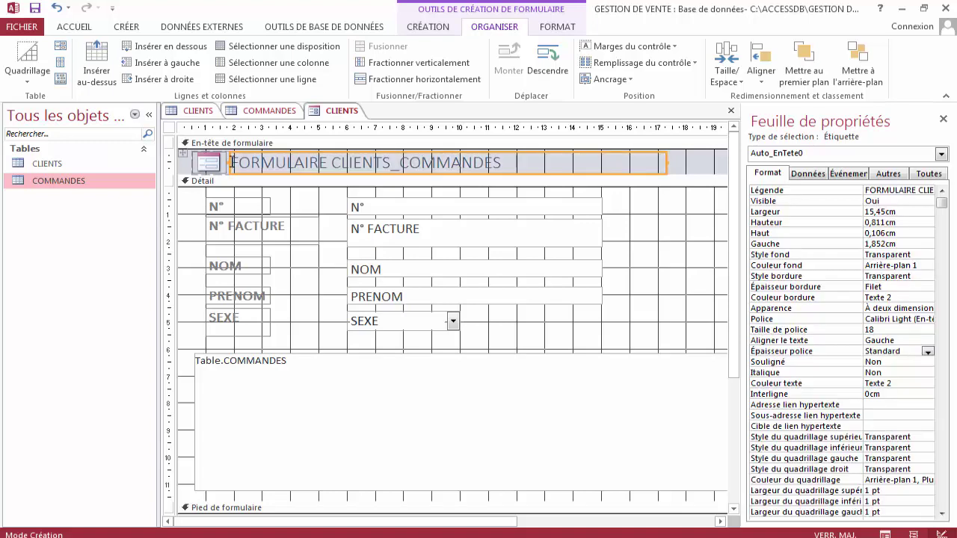
pyautogui.click(506, 161)
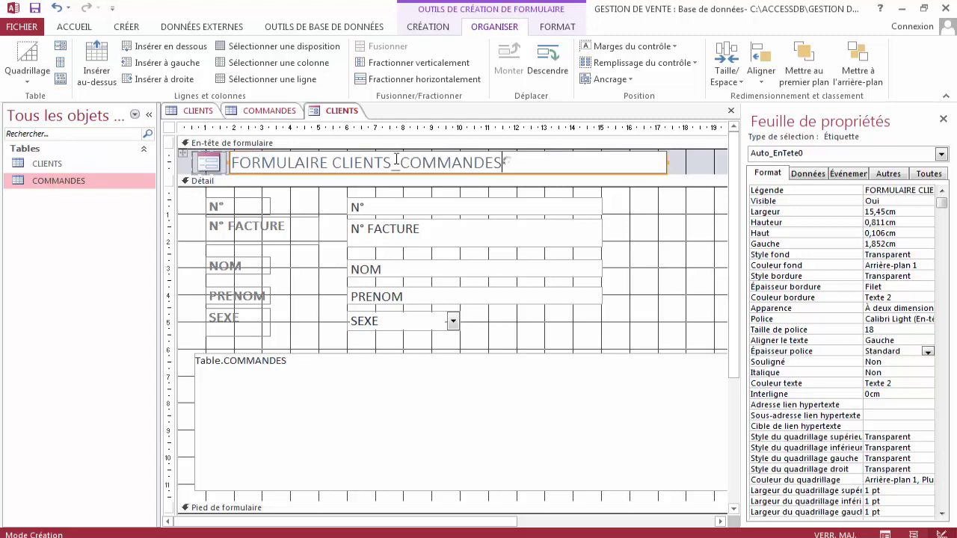
pyautogui.moveTo(505, 162); pyautogui.dragTo(234, 162)
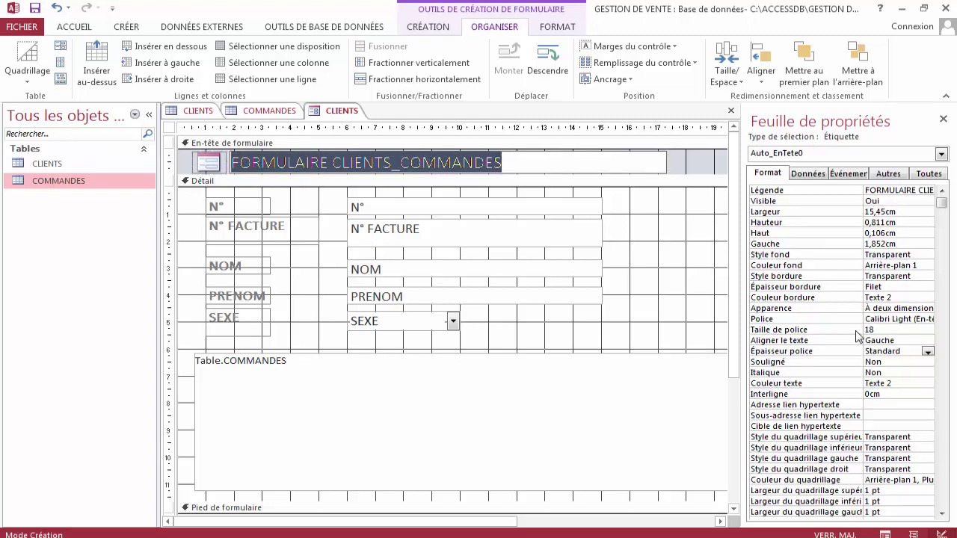
# Make the FORMULAIRE CLIENTS_COMMANDES header title extra bold and centre it in the form header.
pyautogui.click(927, 350)
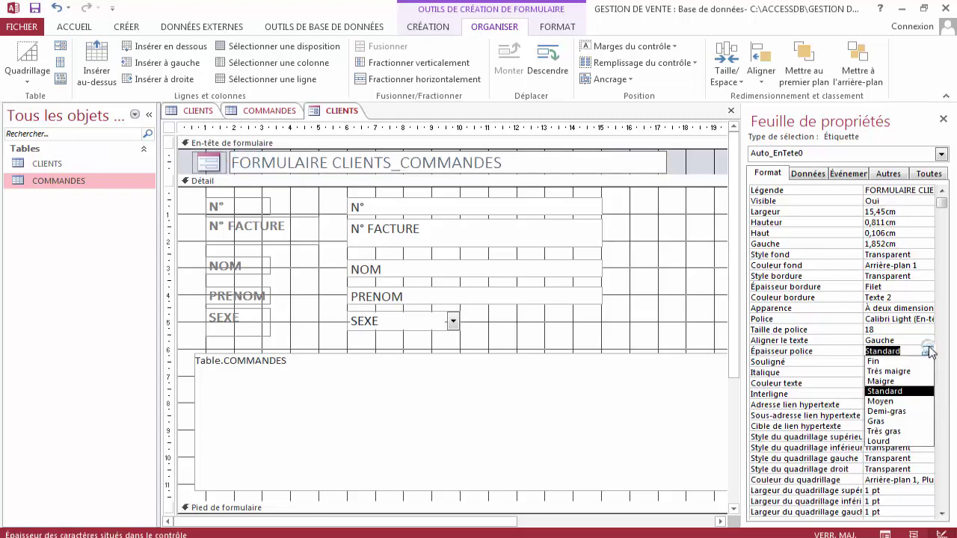
pyautogui.click(886, 431)
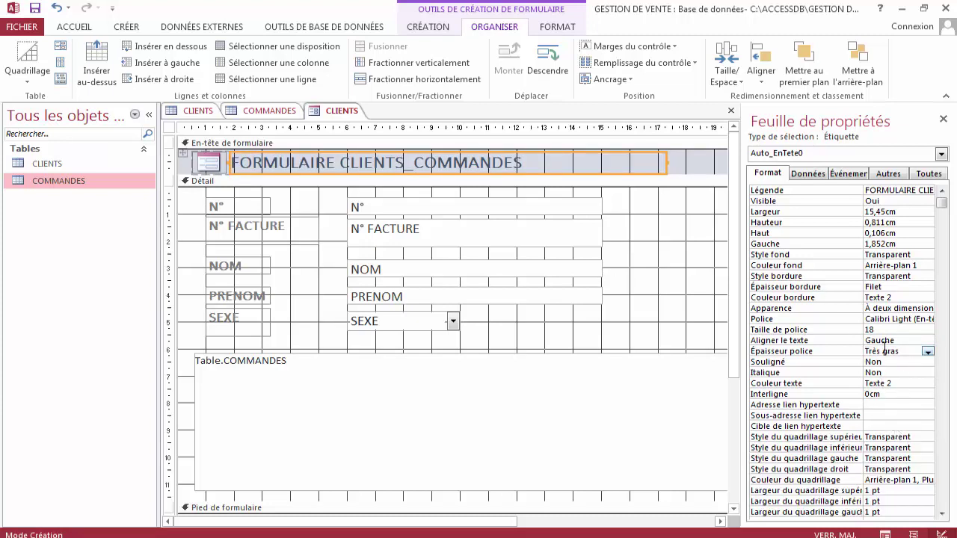
pyautogui.click(901, 342)
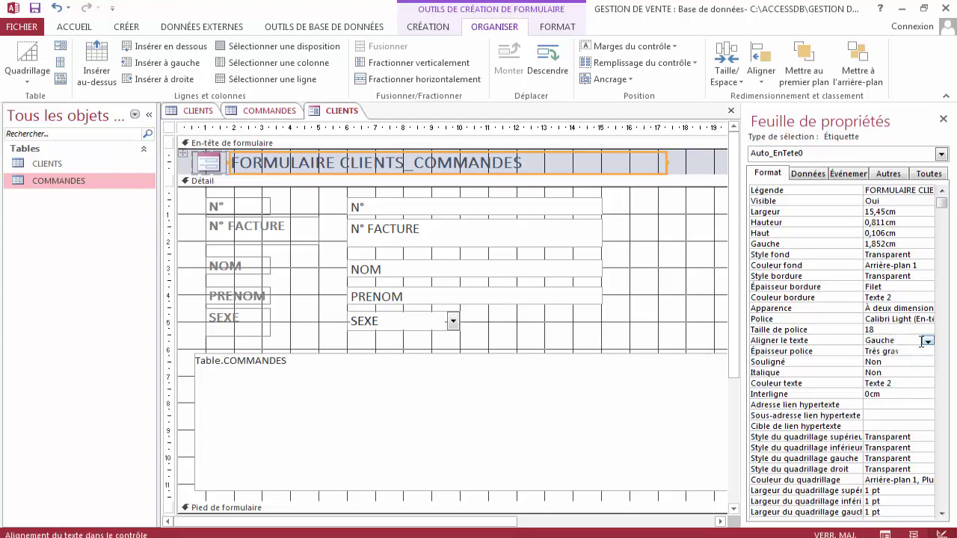
pyautogui.click(927, 341)
pyautogui.click(900, 372)
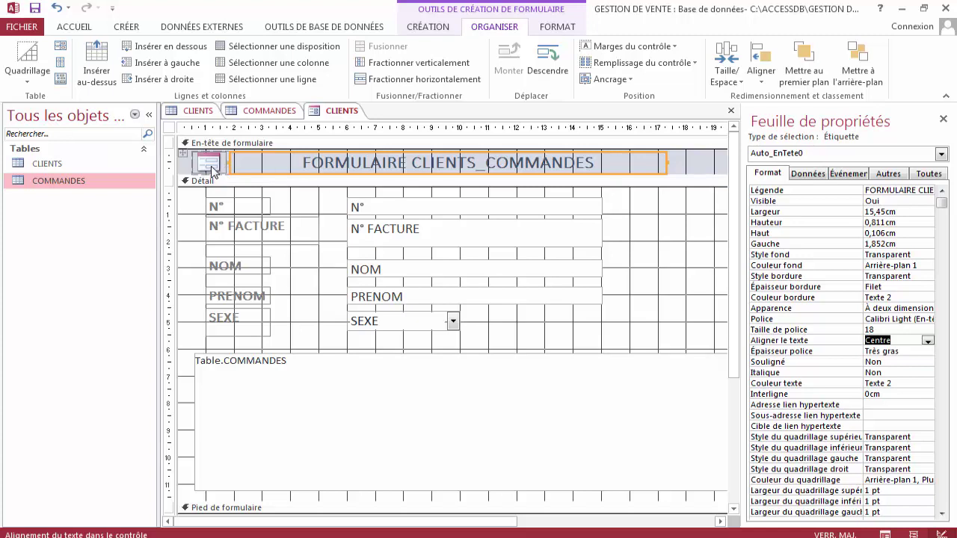
# Give the Détail section a light blue background and select the N° through SEXE labels.
pyautogui.click(492, 330)
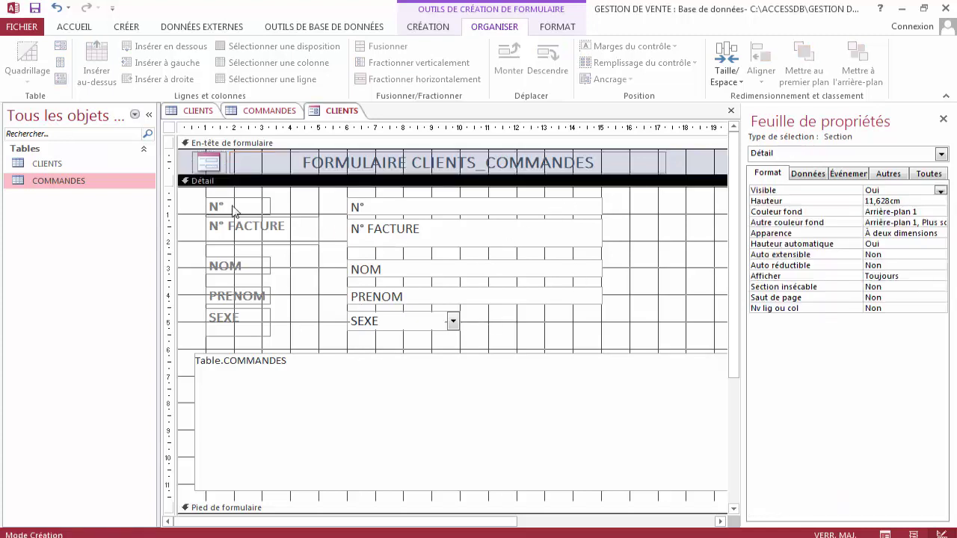
pyautogui.click(189, 182)
pyautogui.click(171, 129)
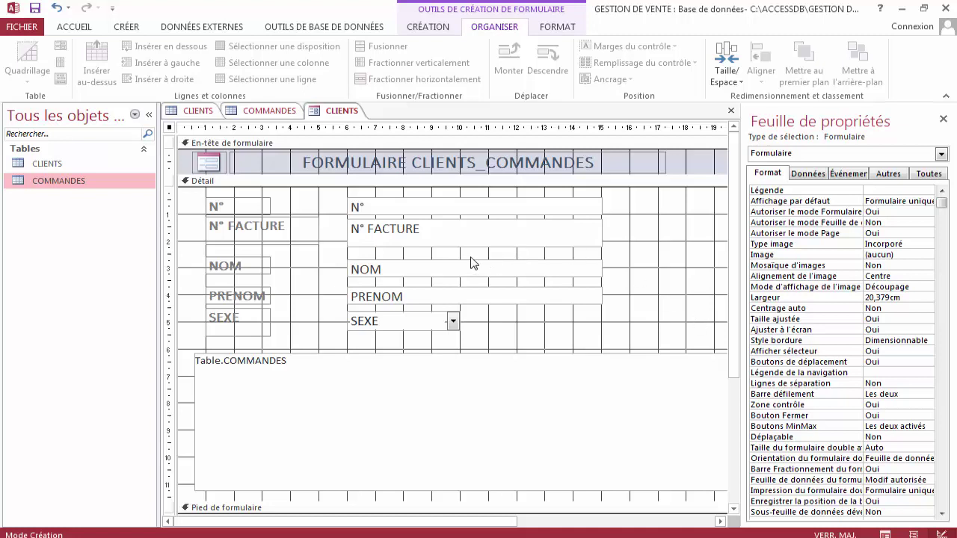
pyautogui.click(323, 196)
pyautogui.click(324, 199)
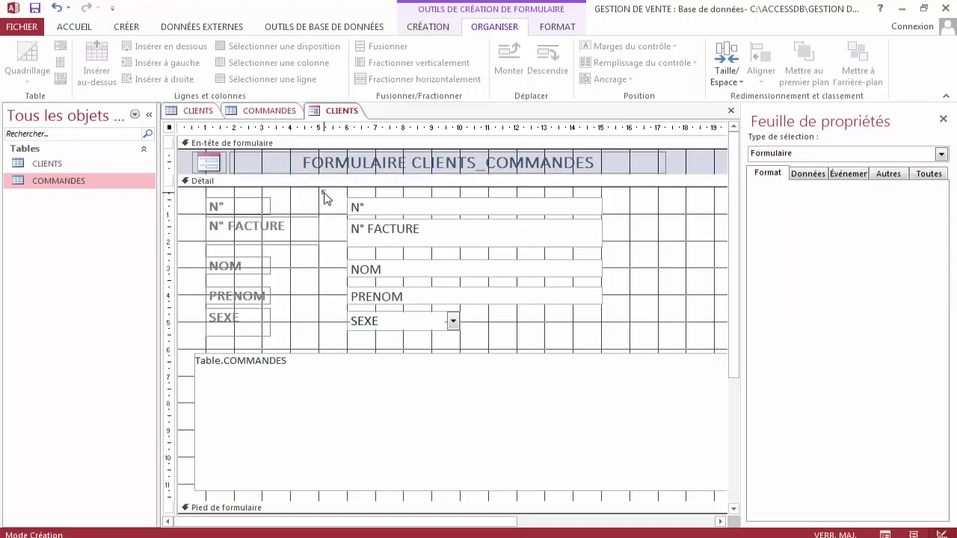
pyautogui.click(325, 200)
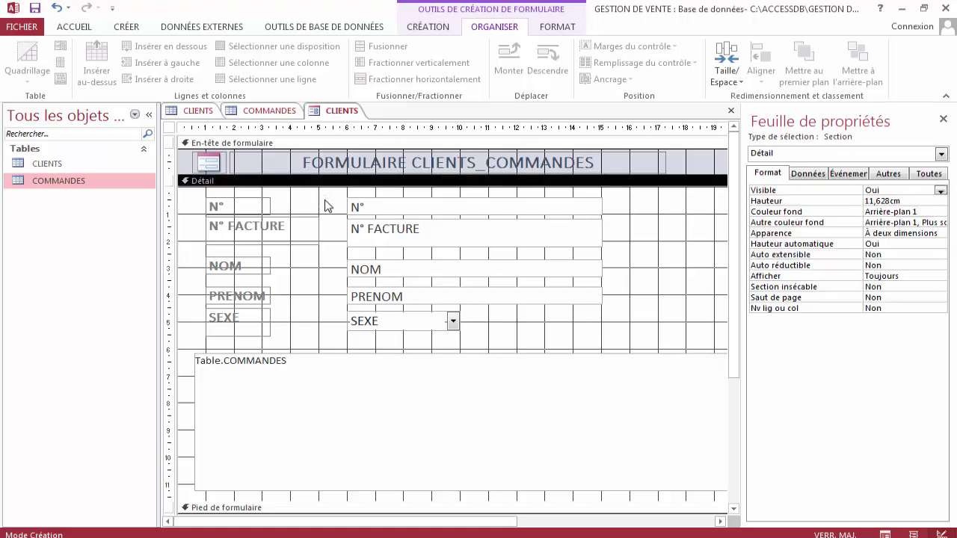
pyautogui.click(904, 213)
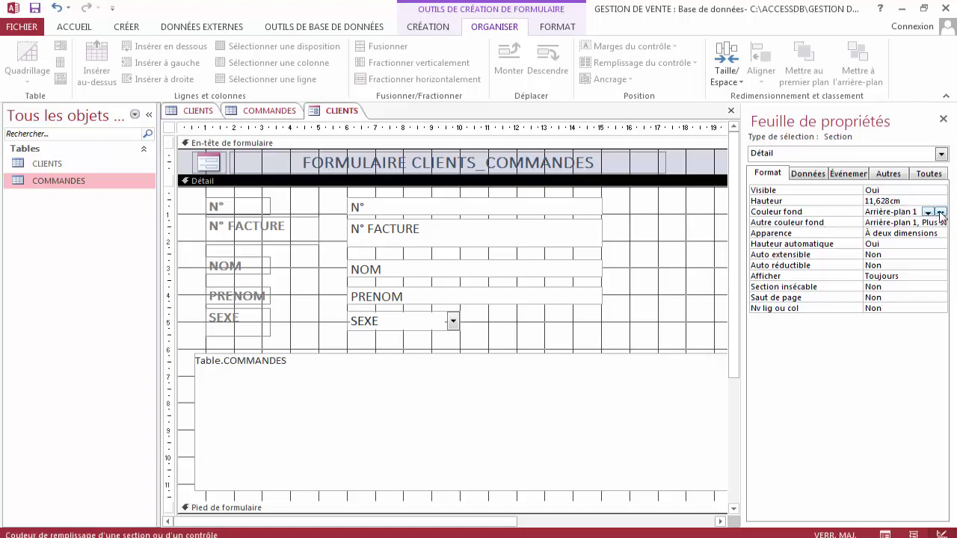
pyautogui.click(940, 213)
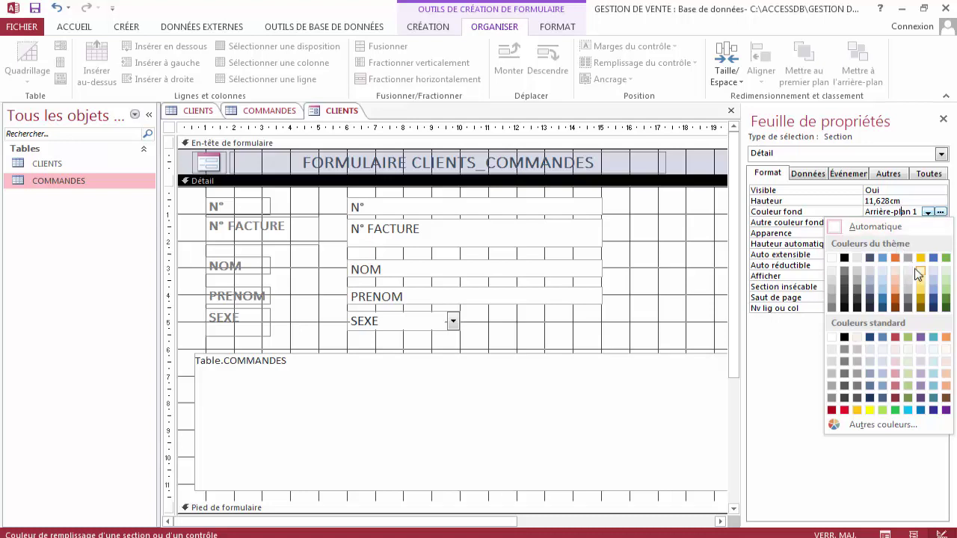
pyautogui.click(932, 373)
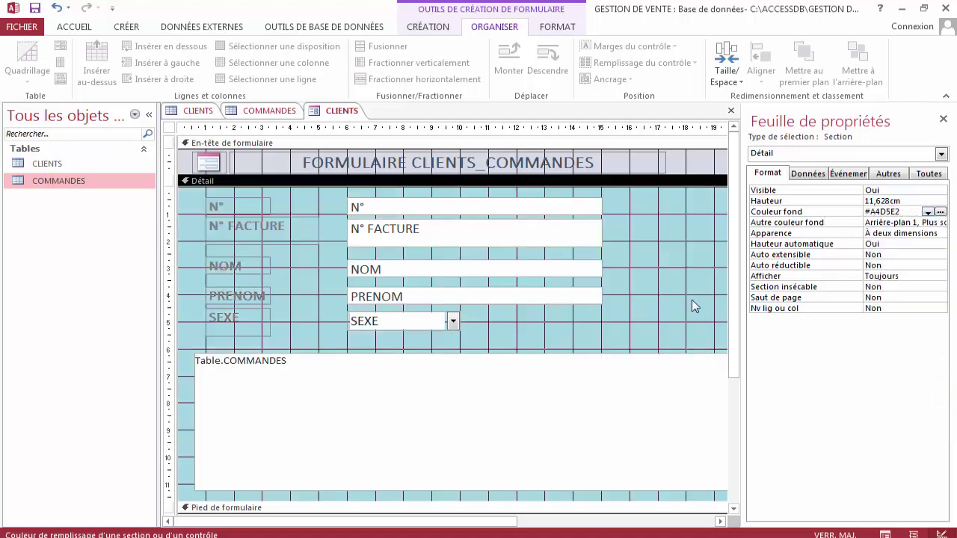
pyautogui.moveTo(204, 192); pyautogui.dragTo(258, 337)
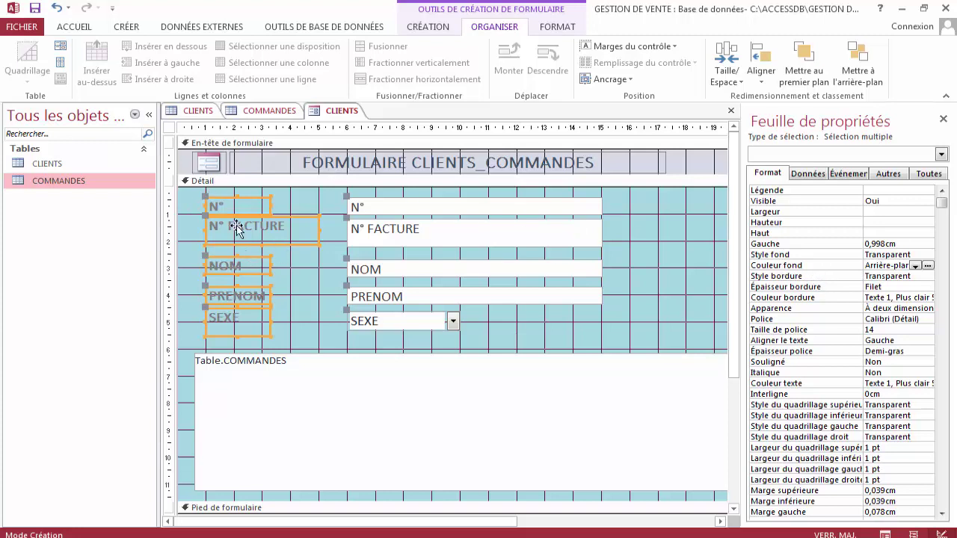
# Set the selected field labels' font colour to black and make them bold.
pyautogui.click(79, 28)
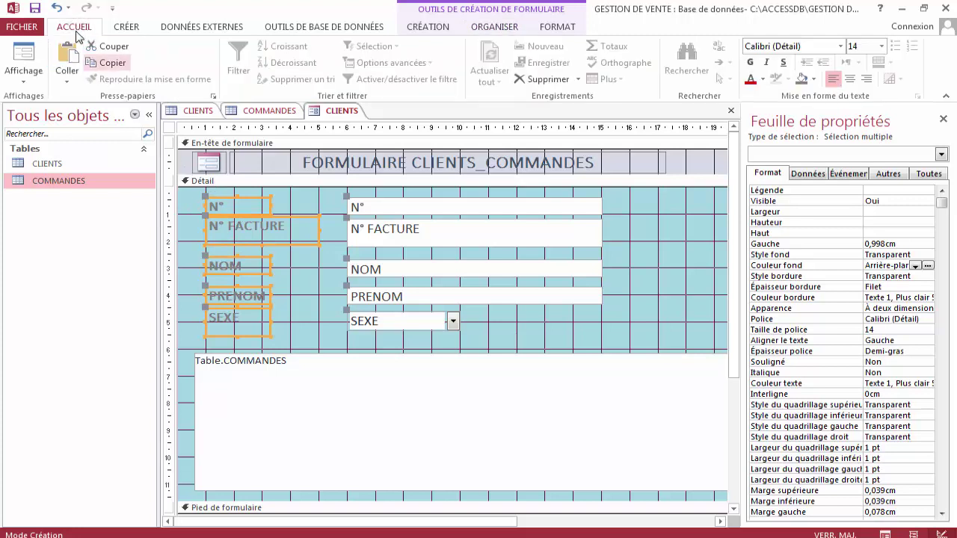
pyautogui.click(763, 79)
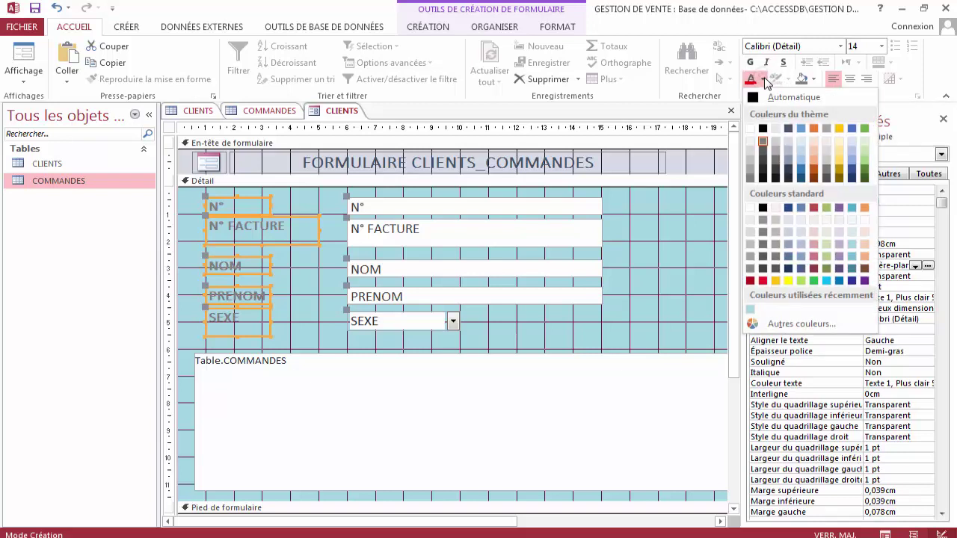
pyautogui.click(764, 129)
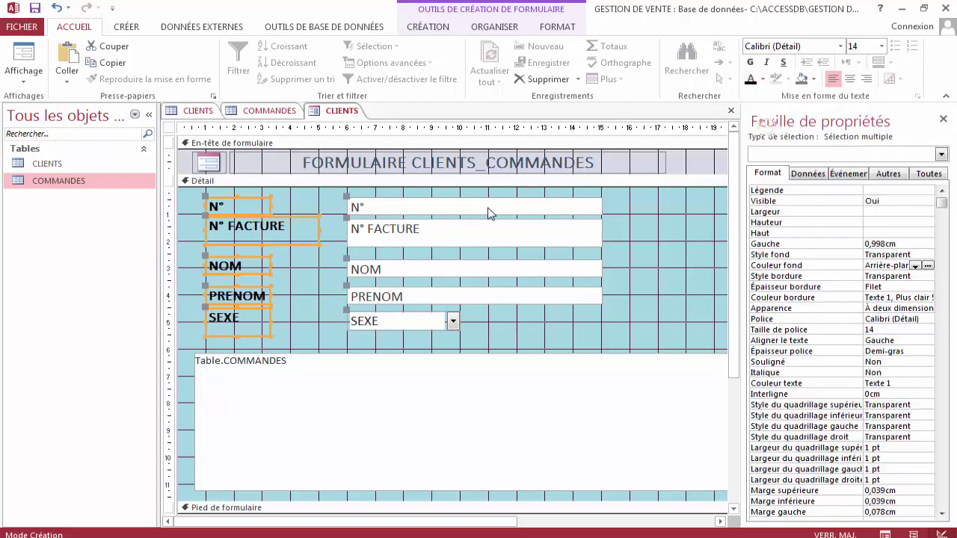
pyautogui.click(763, 79)
pyautogui.click(757, 103)
pyautogui.click(751, 63)
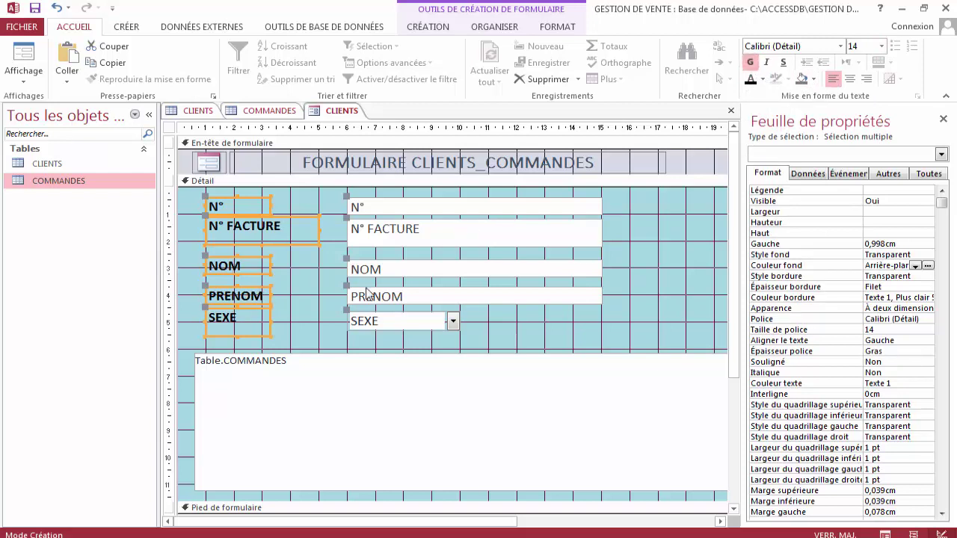
# Select the form header title and highlight all of its text.
pyautogui.click(297, 301)
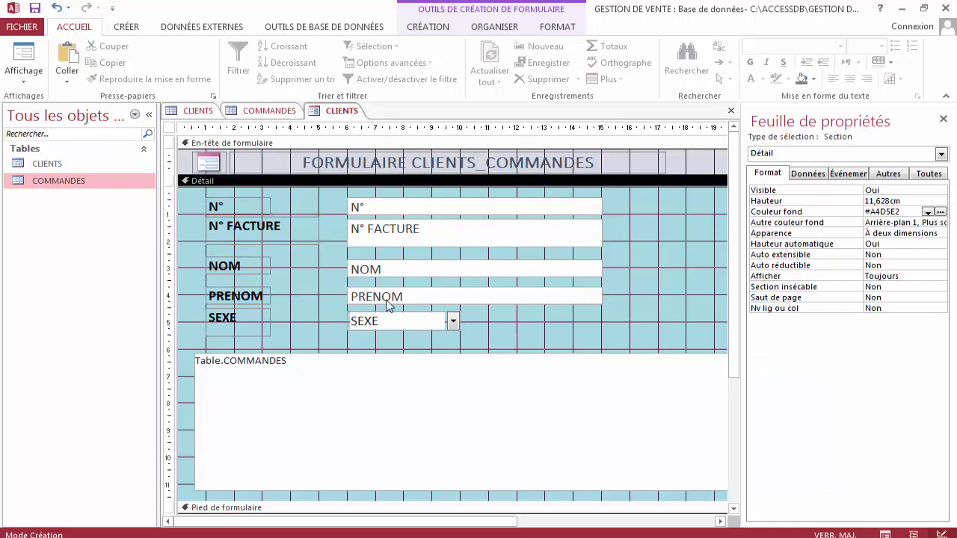
pyautogui.click(341, 167)
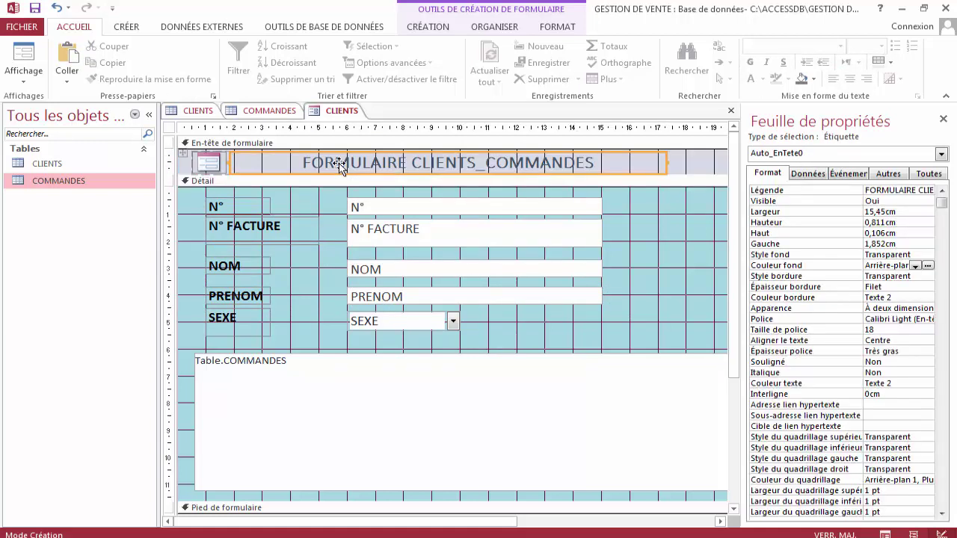
pyautogui.click(625, 165)
pyautogui.hotkey('ctrl', 'a')
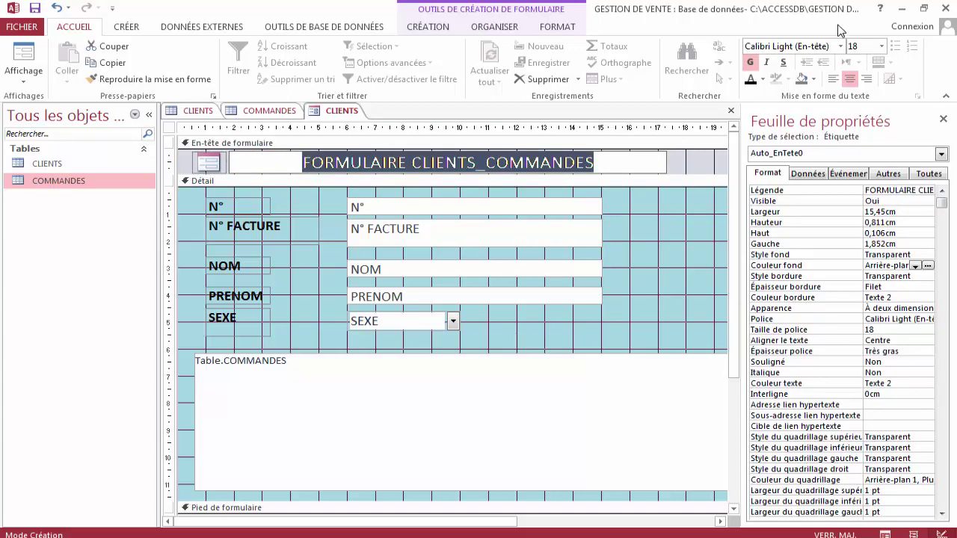
# Colour the header title dark blue and set its font size to 20.
pyautogui.click(813, 80)
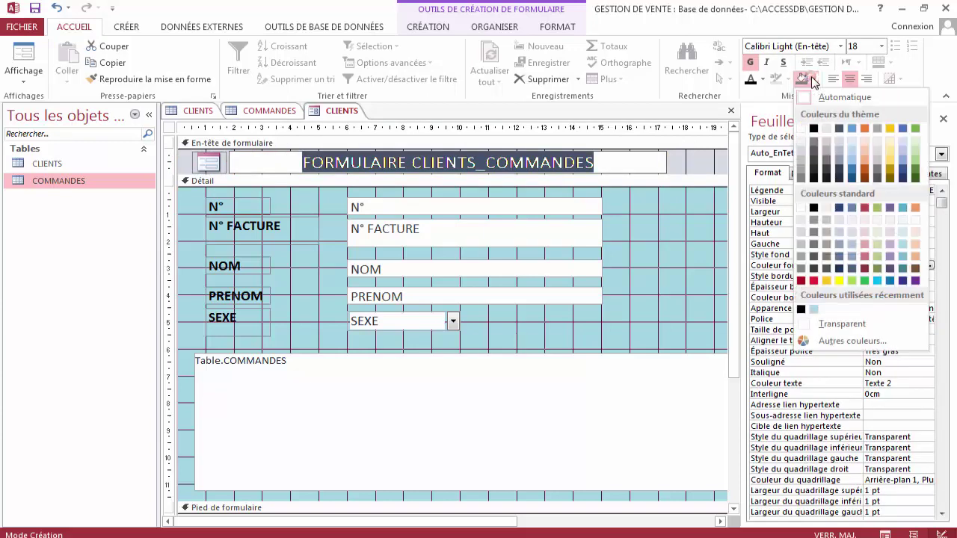
pyautogui.click(813, 79)
pyautogui.click(763, 79)
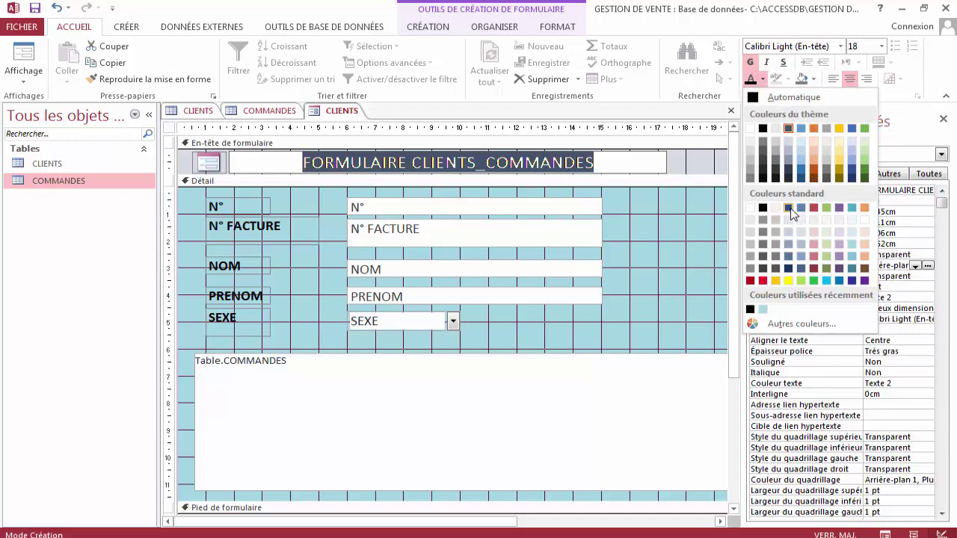
pyautogui.click(790, 209)
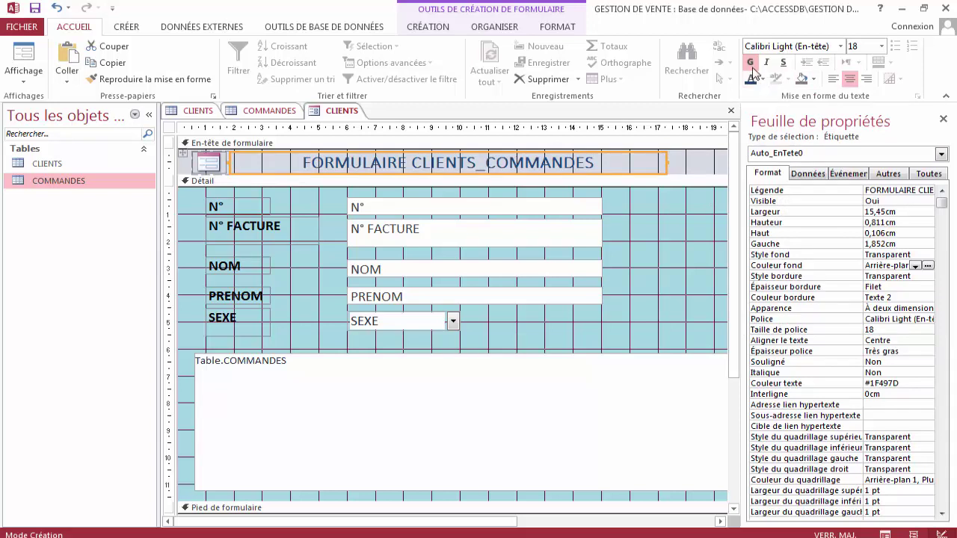
pyautogui.click(881, 47)
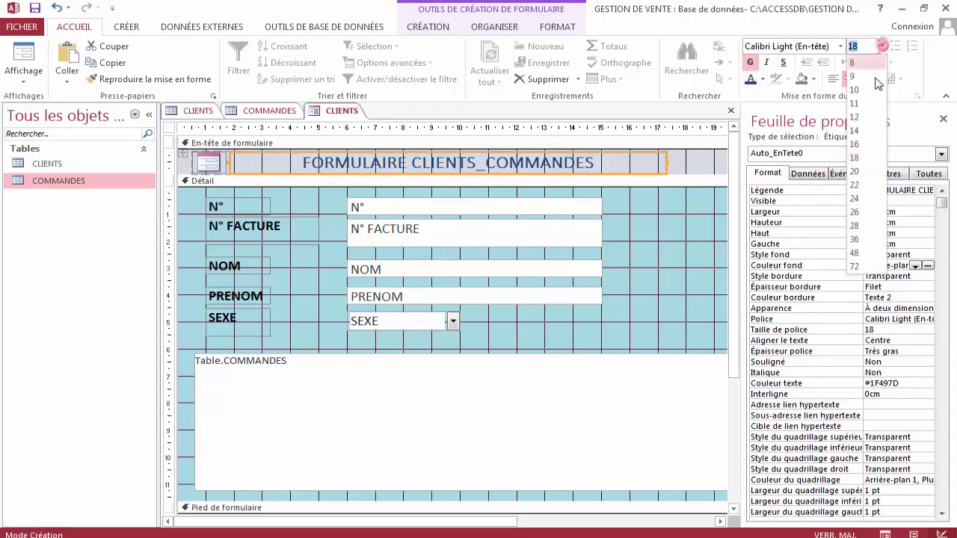
pyautogui.click(866, 172)
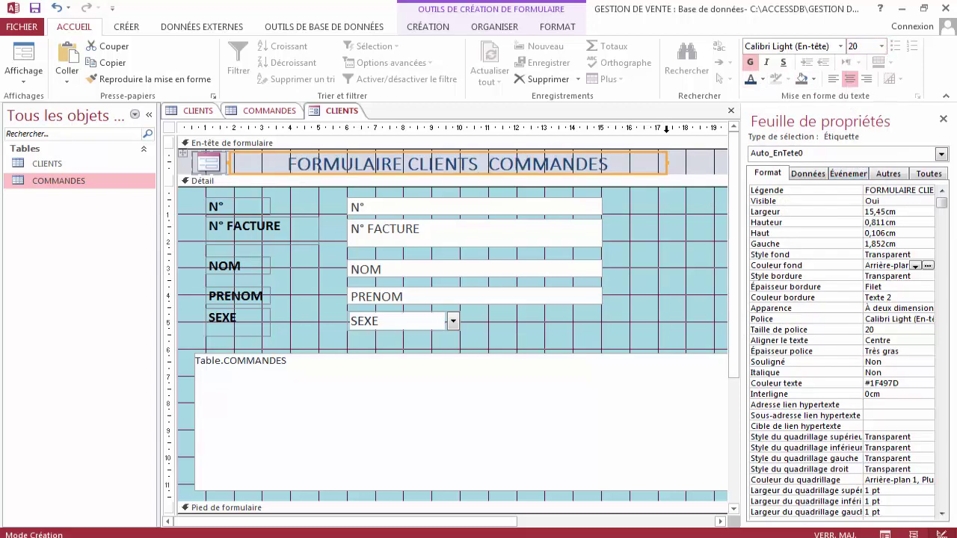
# Widen the form's light blue Détail area to the right, to about 22 cm.
pyautogui.click(649, 234)
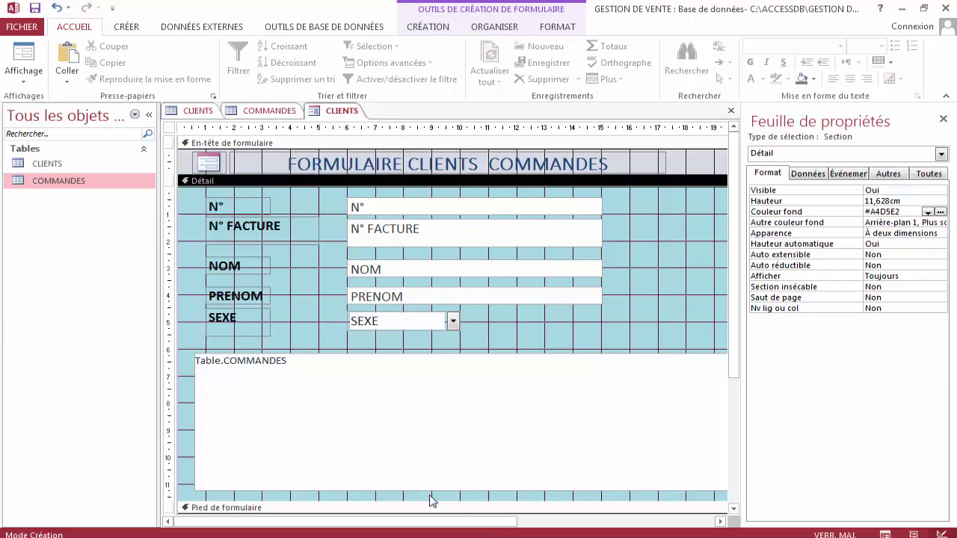
pyautogui.moveTo(465, 526); pyautogui.dragTo(547, 523)
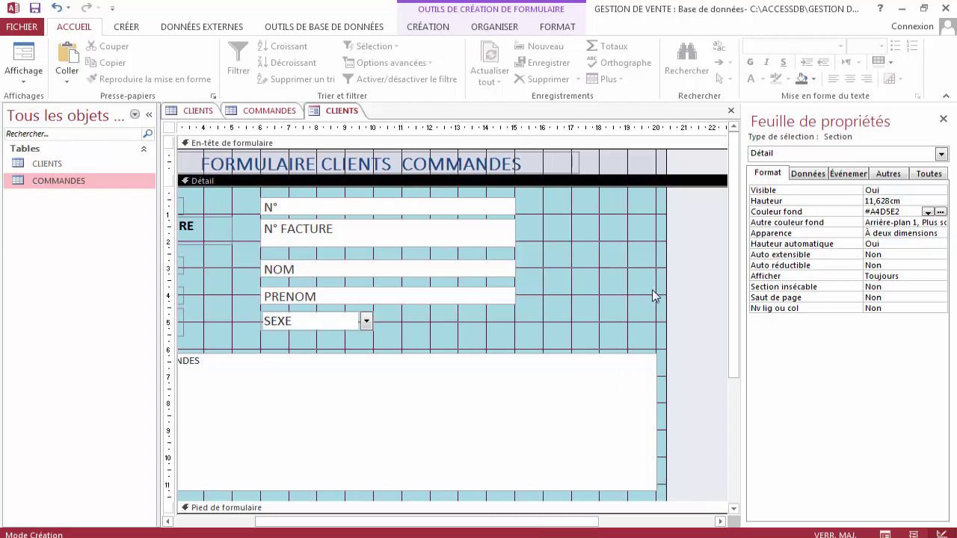
pyautogui.moveTo(664, 282); pyautogui.dragTo(711, 280)
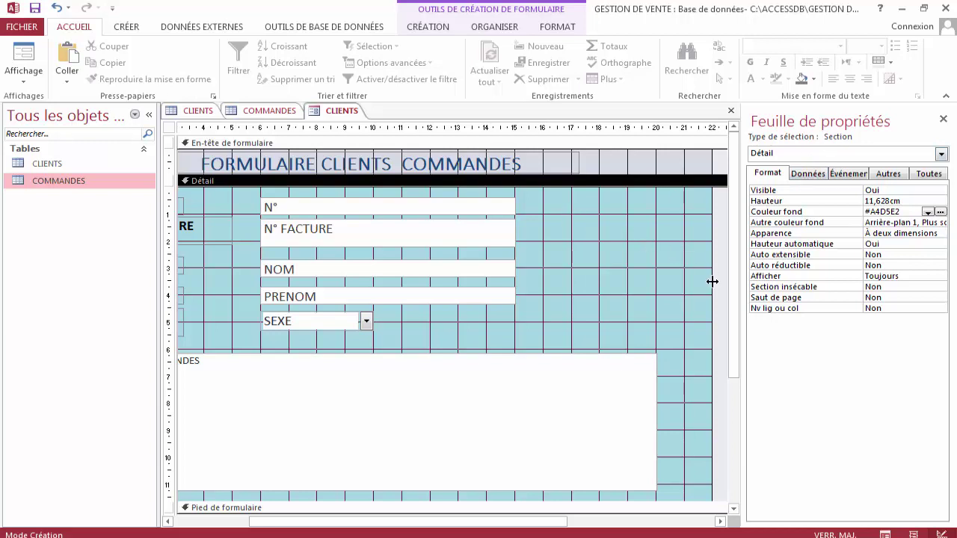
# Switch the CLIENTS form to Form view and page through the client records, ending on record 2.
pyautogui.rightClick(327, 112)
pyautogui.click(391, 172)
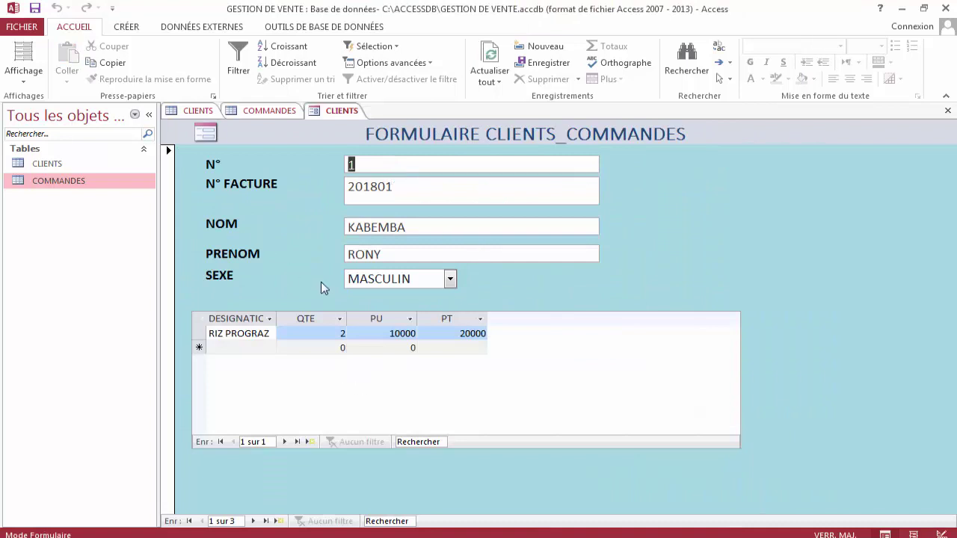
pyautogui.click(253, 521)
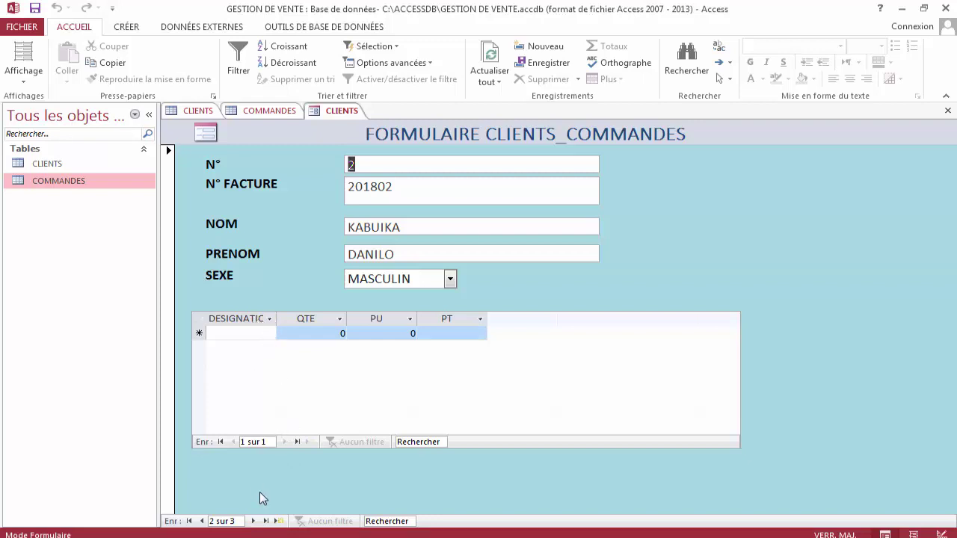
pyautogui.click(254, 521)
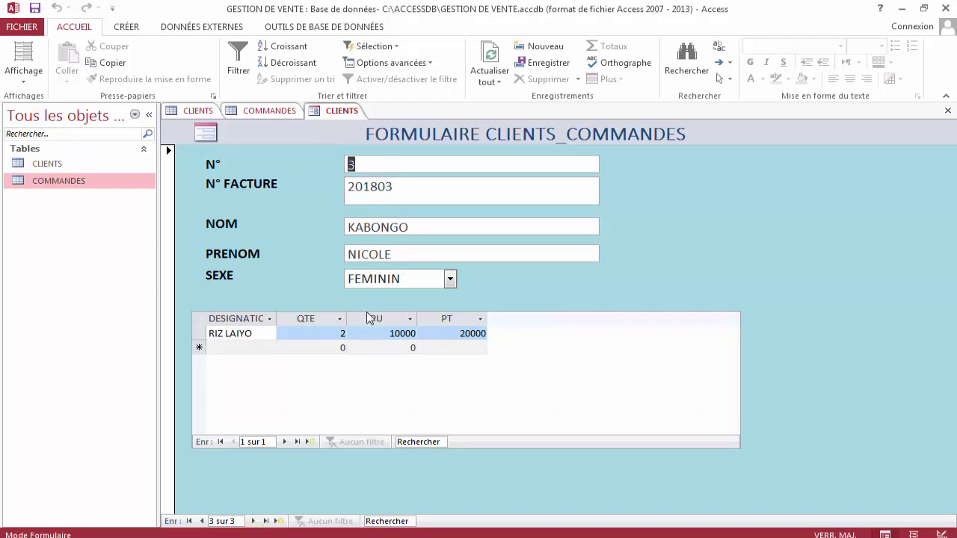
pyautogui.click(253, 521)
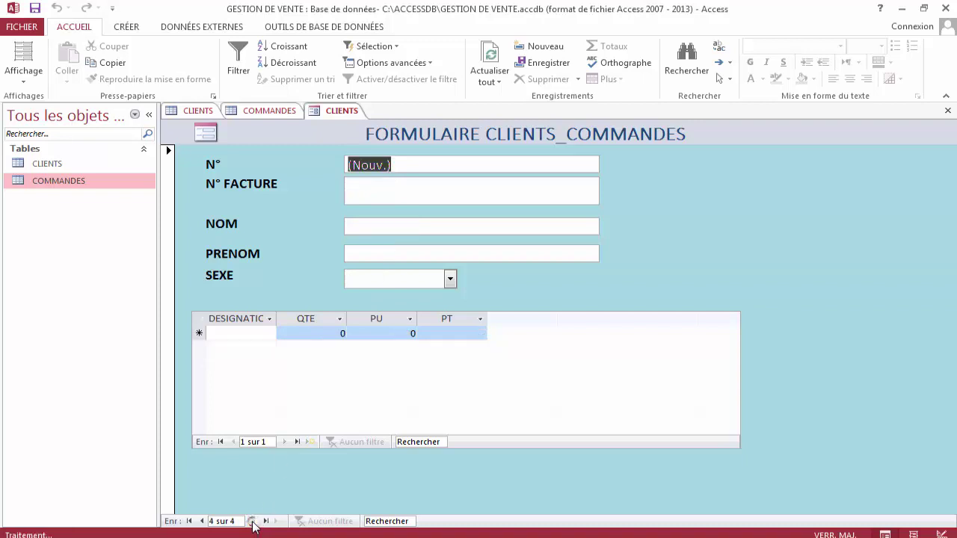
pyautogui.click(203, 521)
pyautogui.click(202, 521)
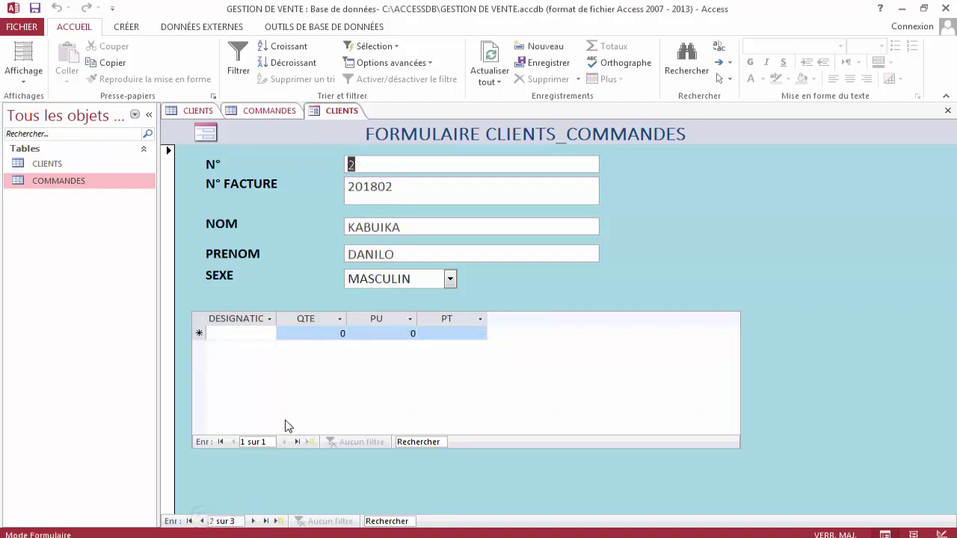
# Add a RIZ TARZAN order line in the subform with quantity 2 and unit price 10000.
pyautogui.click(260, 334)
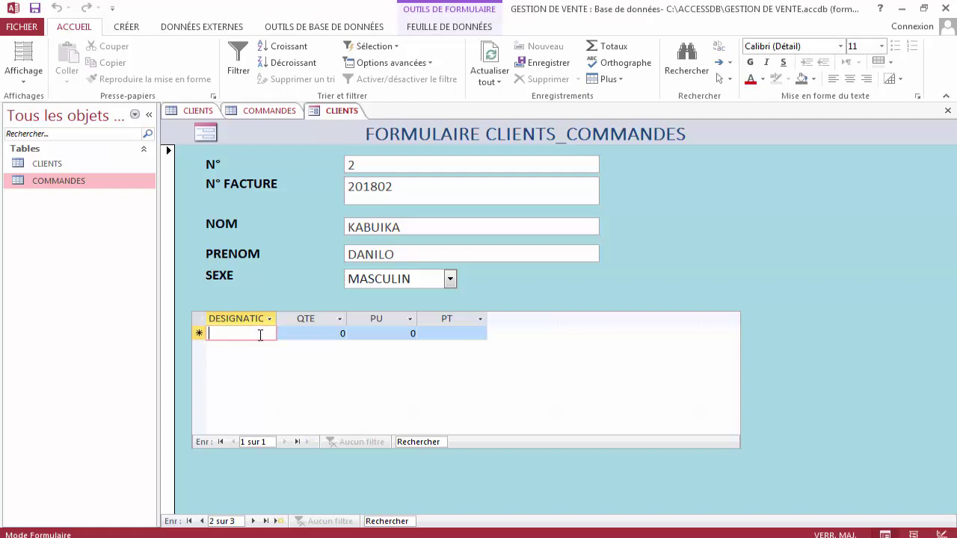
pyautogui.write('RIZ TARZ')
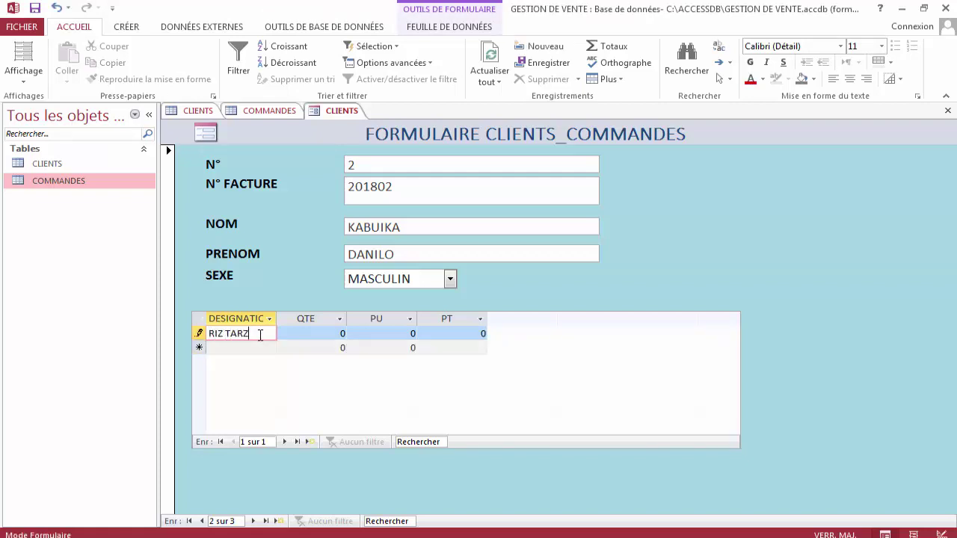
pyautogui.write('AN')
pyautogui.press('Tab')
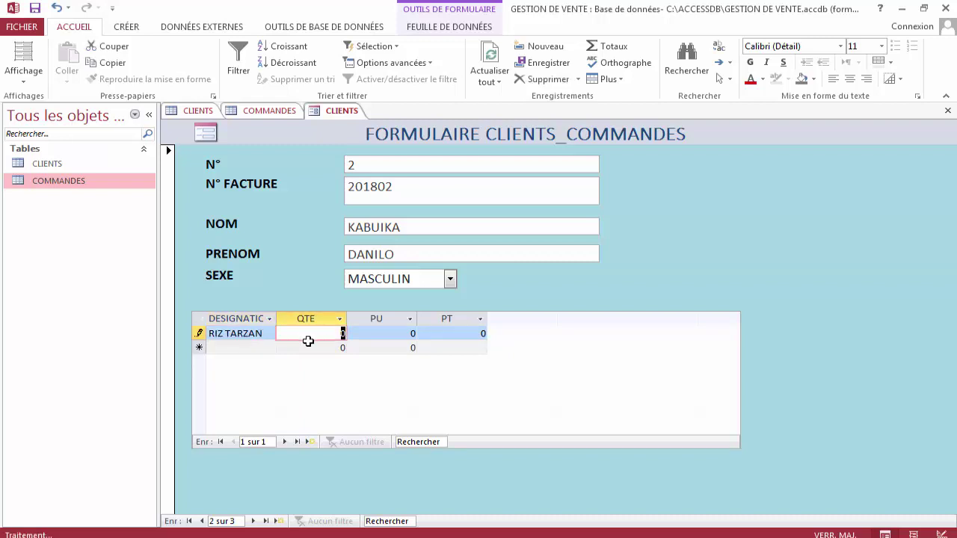
pyautogui.write('2')
pyautogui.press('Tab')
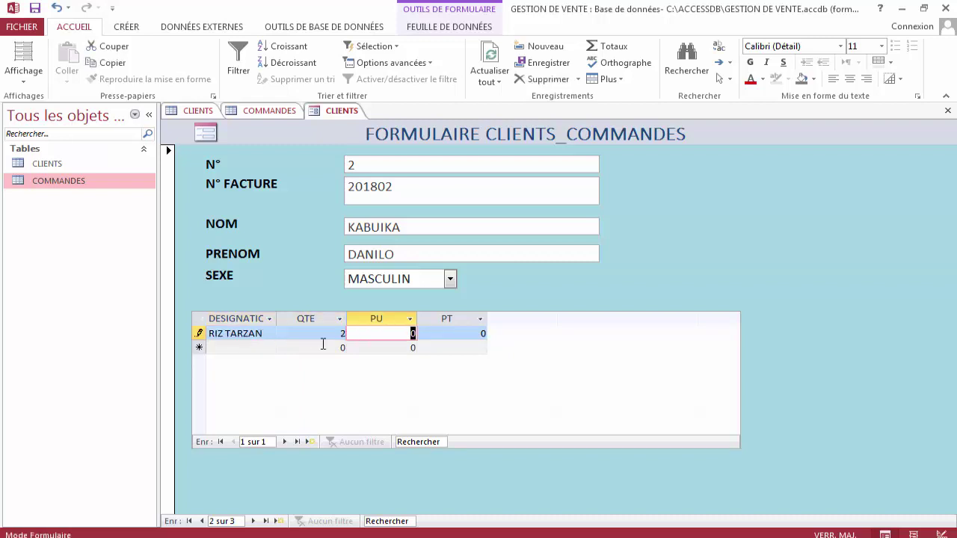
pyautogui.write('10000')
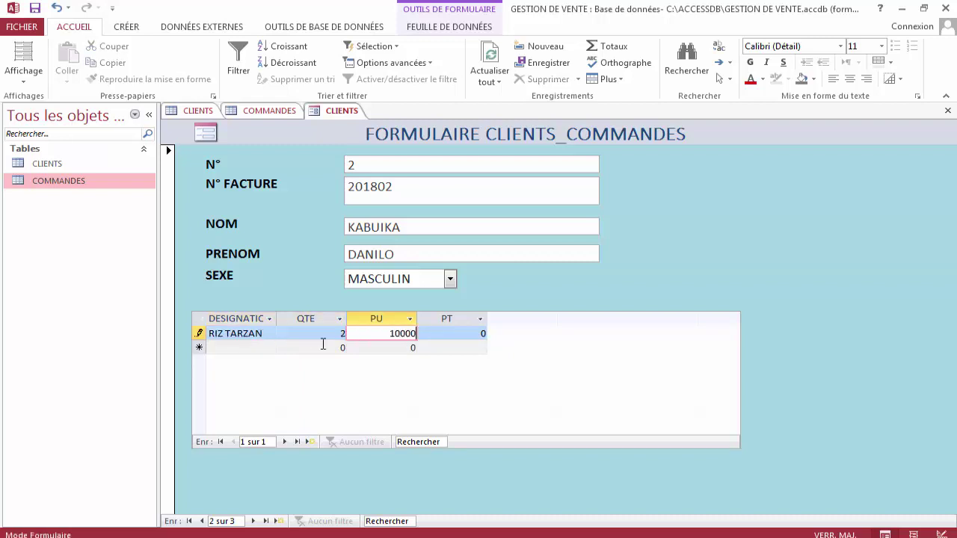
pyautogui.press('Tab')
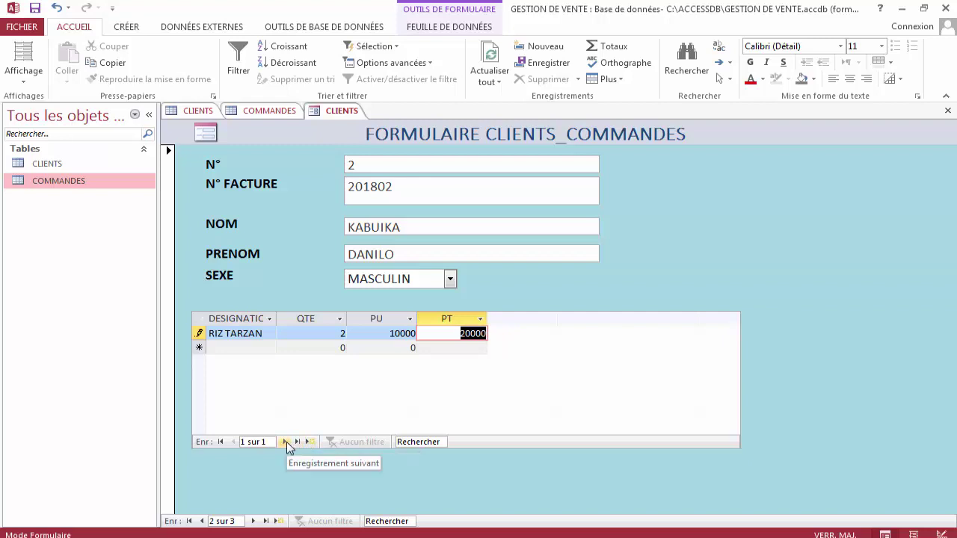
# Save the RIZ TARZAN order line and move back to it in the subform.
pyautogui.click(286, 442)
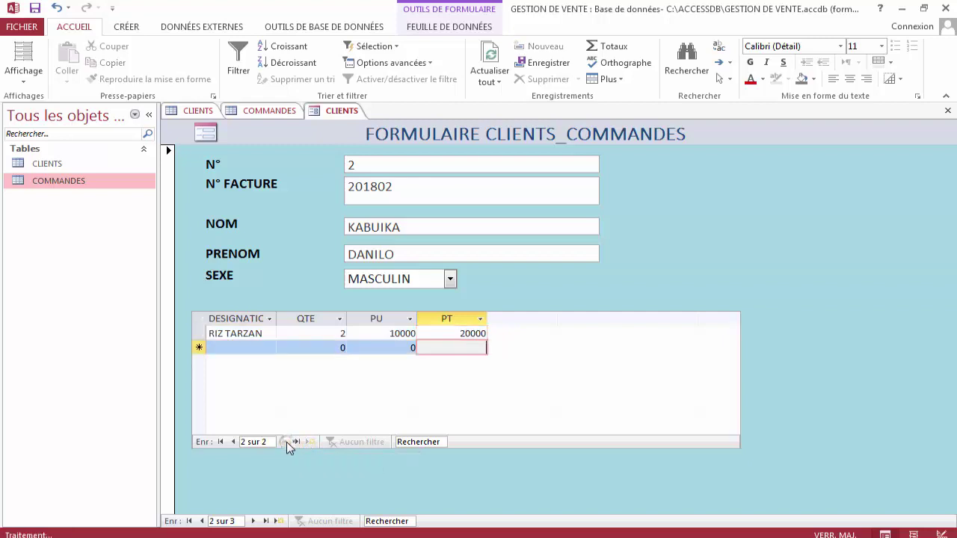
pyautogui.click(232, 442)
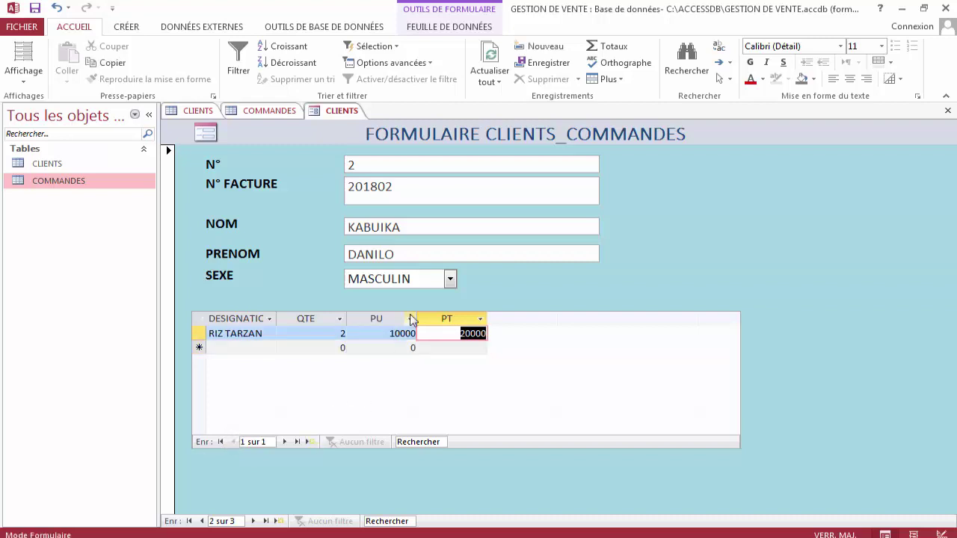
pyautogui.click(312, 444)
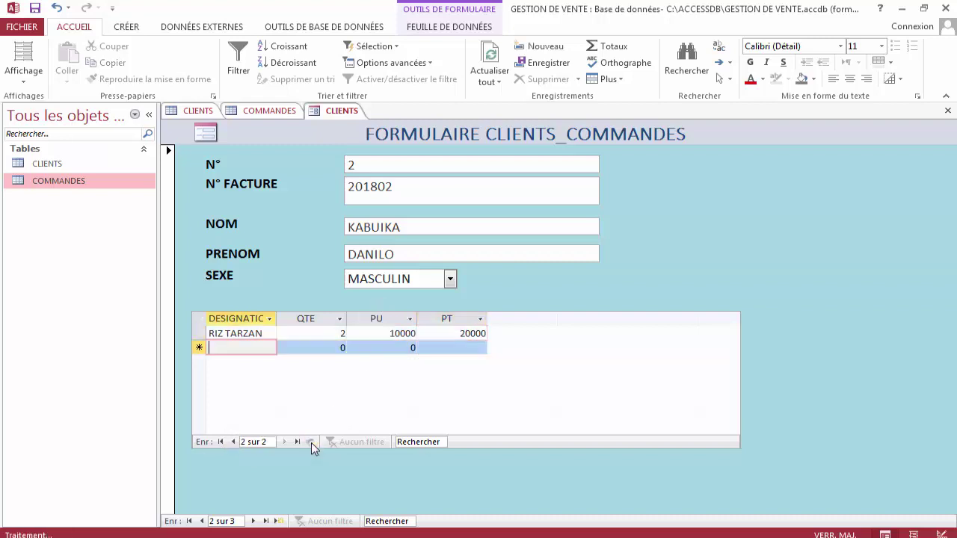
pyautogui.click(233, 442)
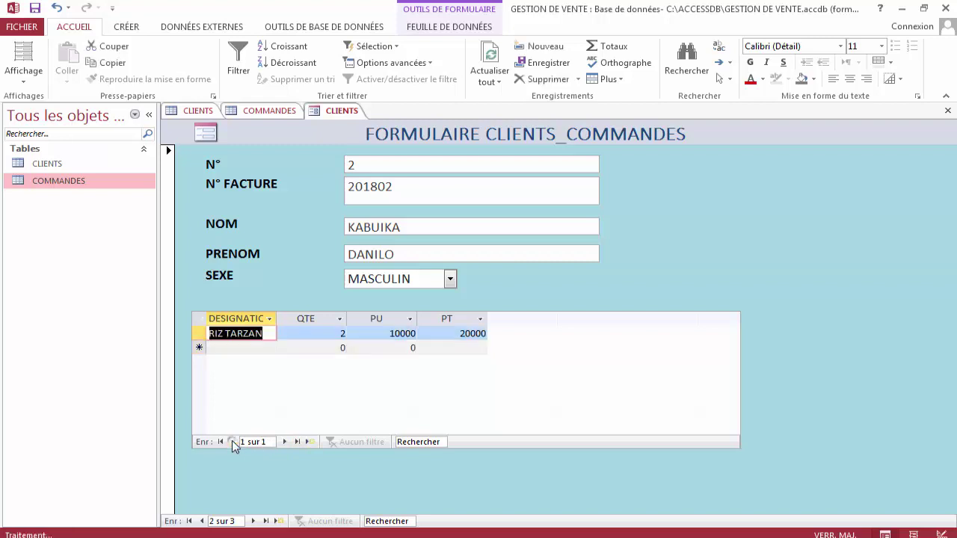
# Browse the client records back and forth, ending on client 1 with its RIZ PROGRAZ order.
pyautogui.click(277, 521)
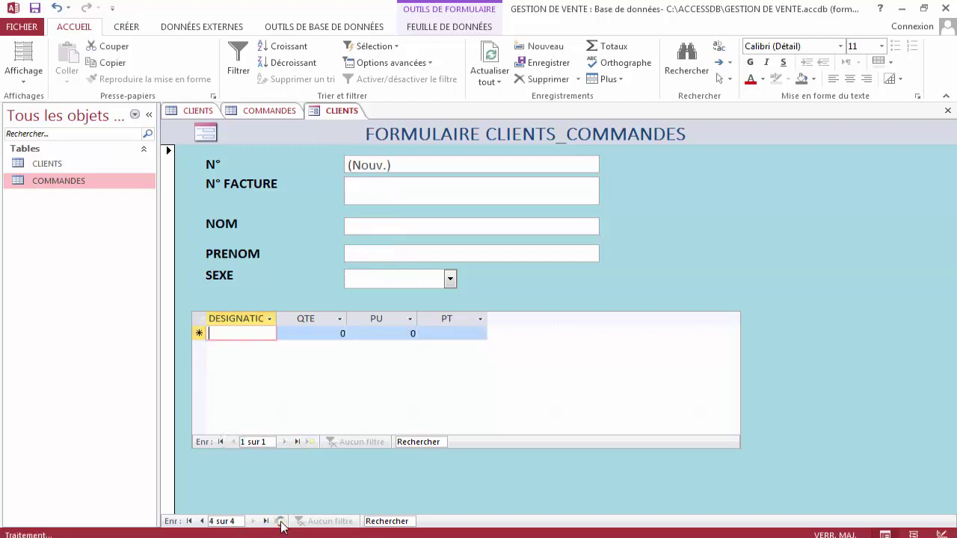
pyautogui.click(202, 522)
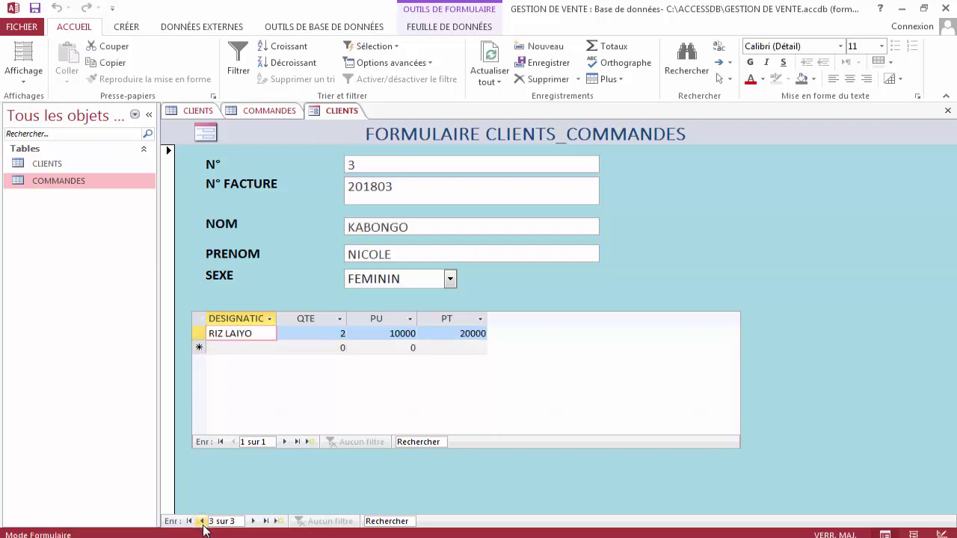
pyautogui.click(202, 523)
pyautogui.click(202, 522)
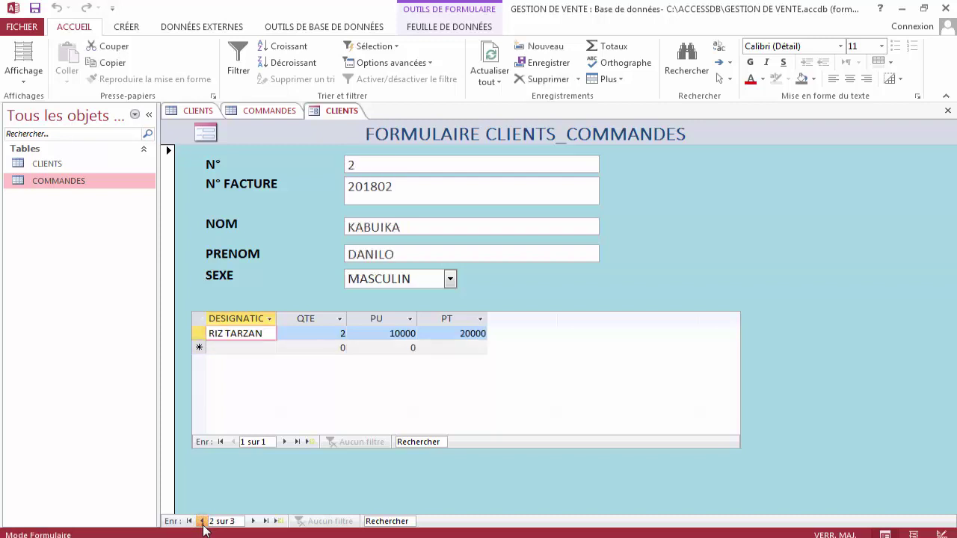
pyautogui.click(253, 522)
pyautogui.click(253, 522)
pyautogui.click(253, 522)
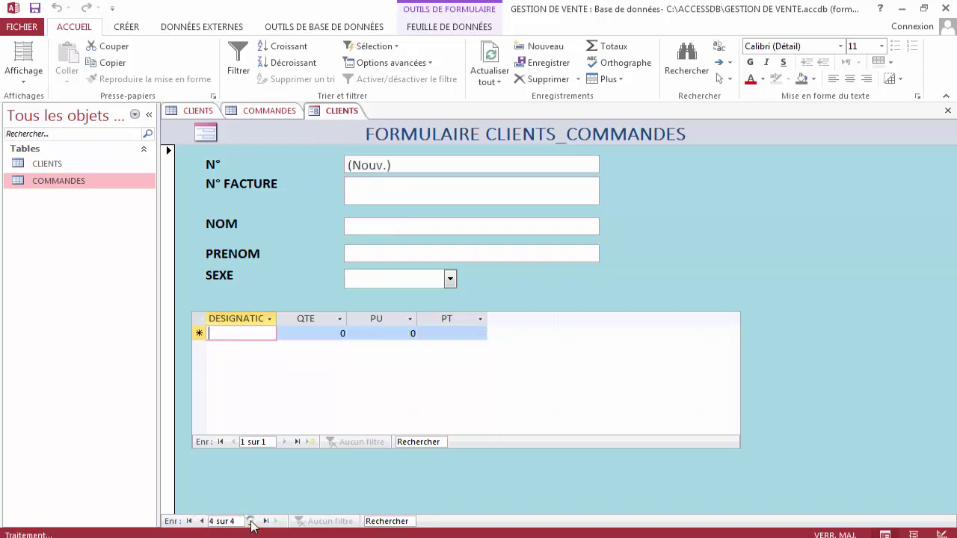
pyautogui.click(202, 523)
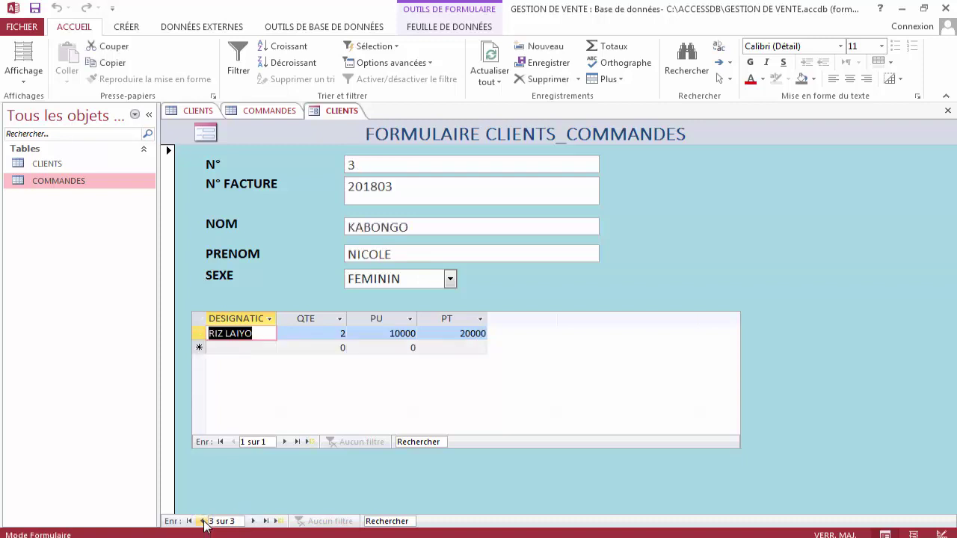
pyautogui.click(202, 523)
pyautogui.click(202, 521)
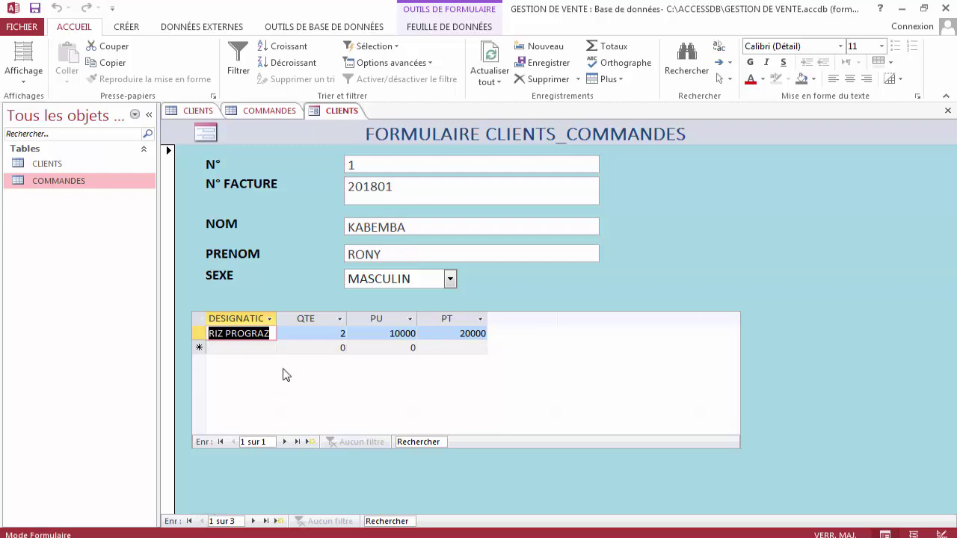
pyautogui.rightClick(337, 116)
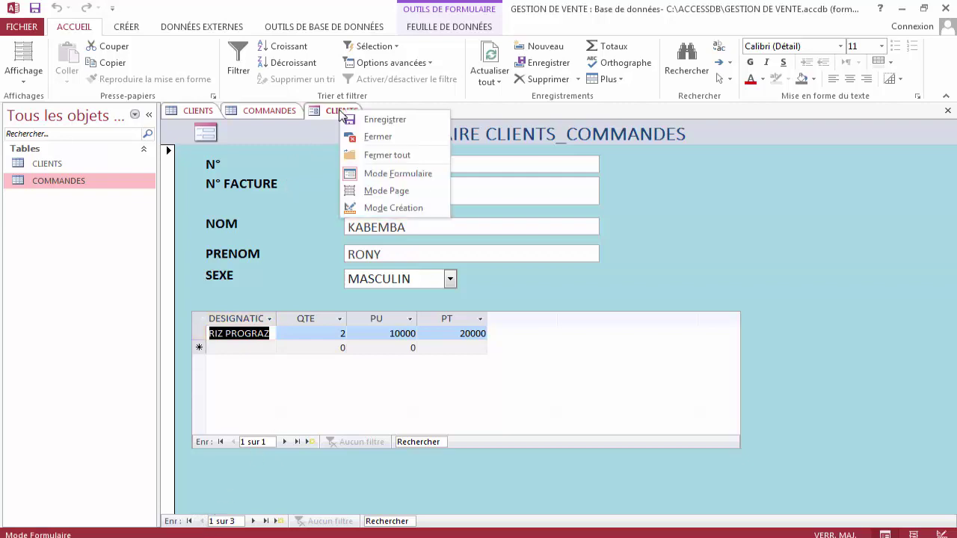
# Return the CLIENTS form to Design view and drag its right edge further outward.
pyautogui.click(404, 209)
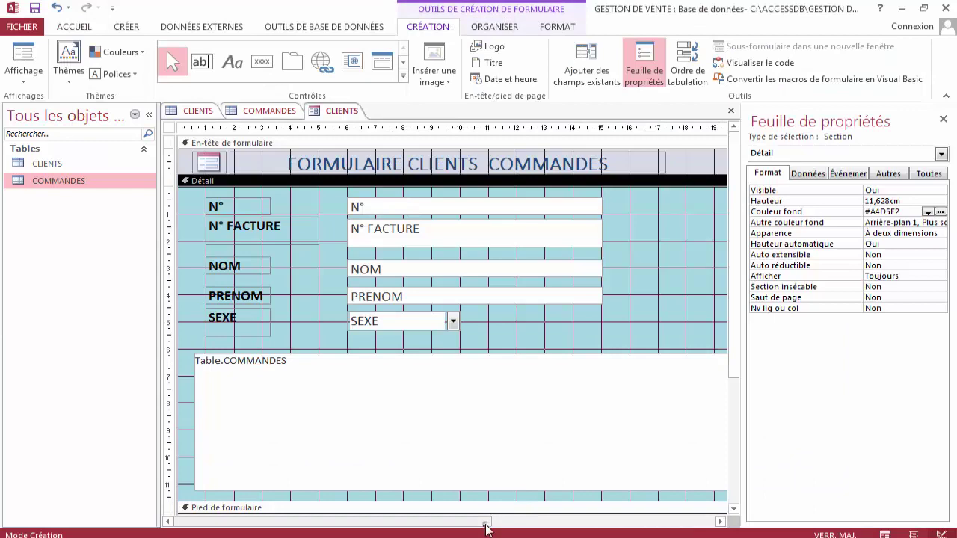
pyautogui.moveTo(485, 524); pyautogui.dragTo(563, 521)
pyautogui.moveTo(573, 521); pyautogui.dragTo(614, 523)
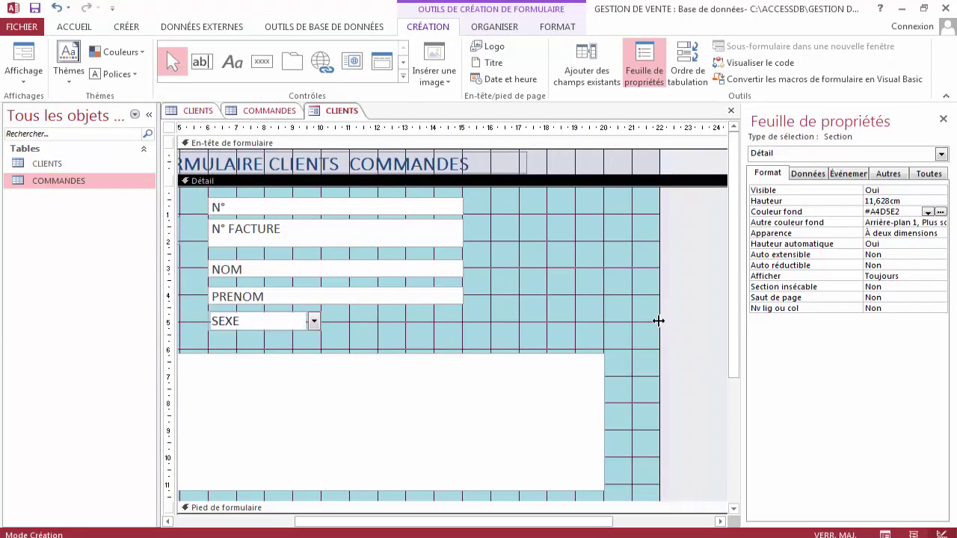
pyautogui.moveTo(659, 321); pyautogui.dragTo(719, 323)
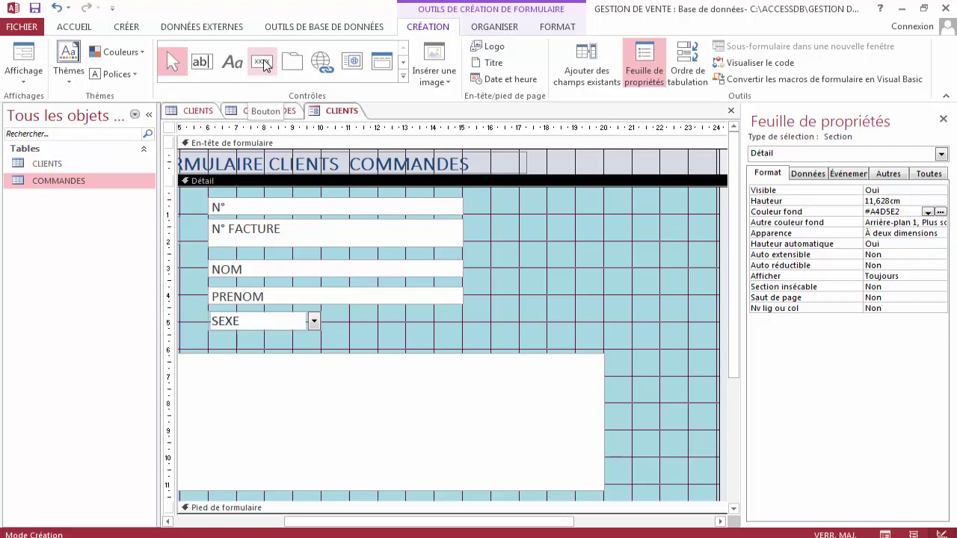
pyautogui.click(402, 77)
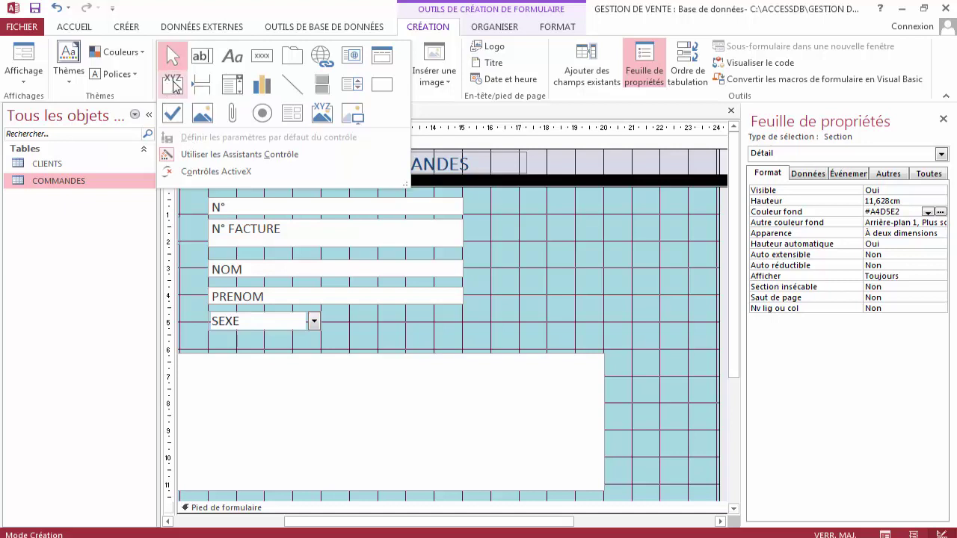
# Draw an option group right of the client fields with one label, 'Mise à jour'.
pyautogui.click(172, 82)
pyautogui.moveTo(484, 200); pyautogui.dragTo(705, 333)
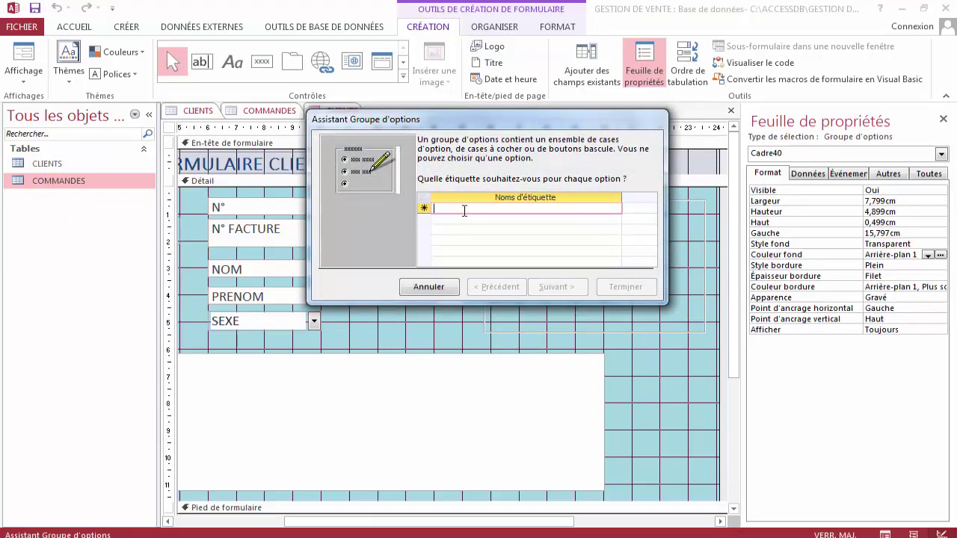
pyautogui.write('M')
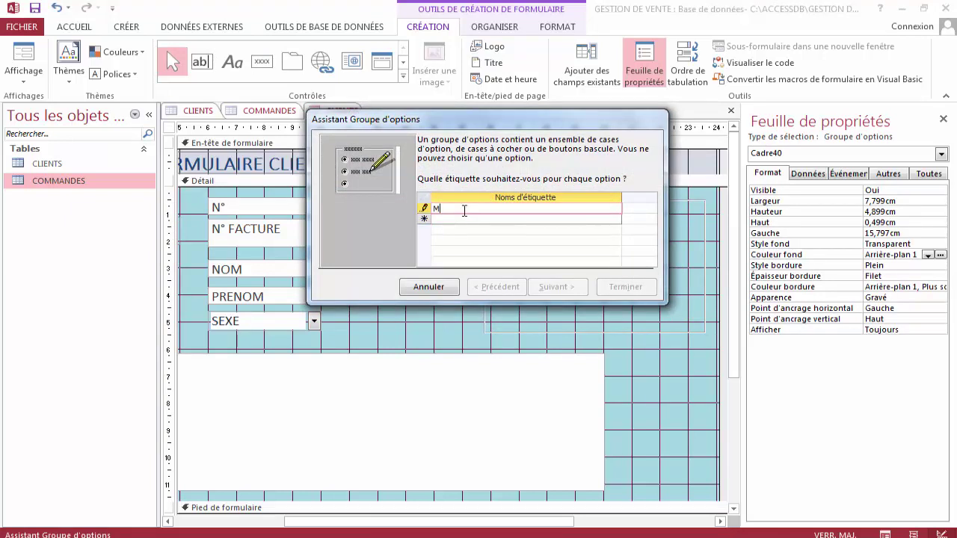
pyautogui.write('I')
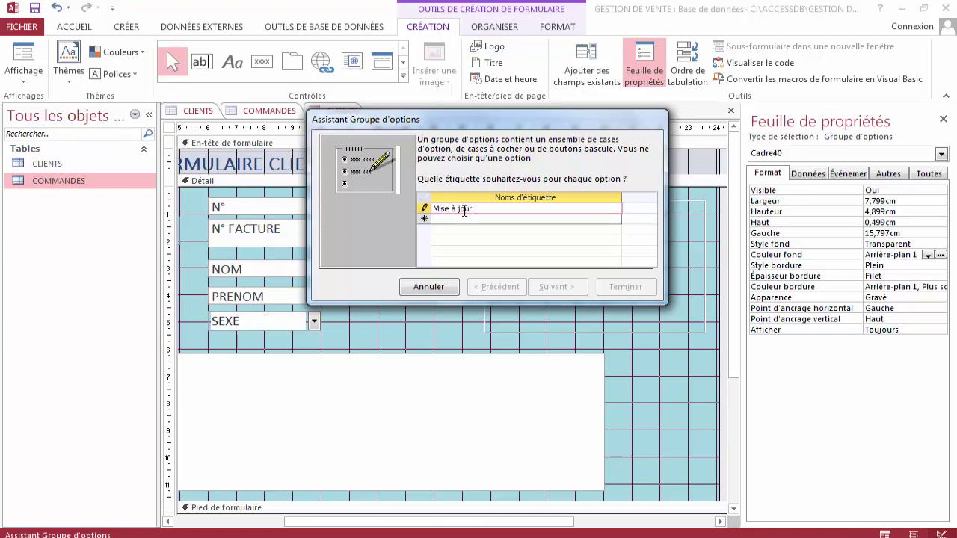
pyautogui.hotkey('shift', 'Home')
pyautogui.press('Return')
pyautogui.click(469, 222)
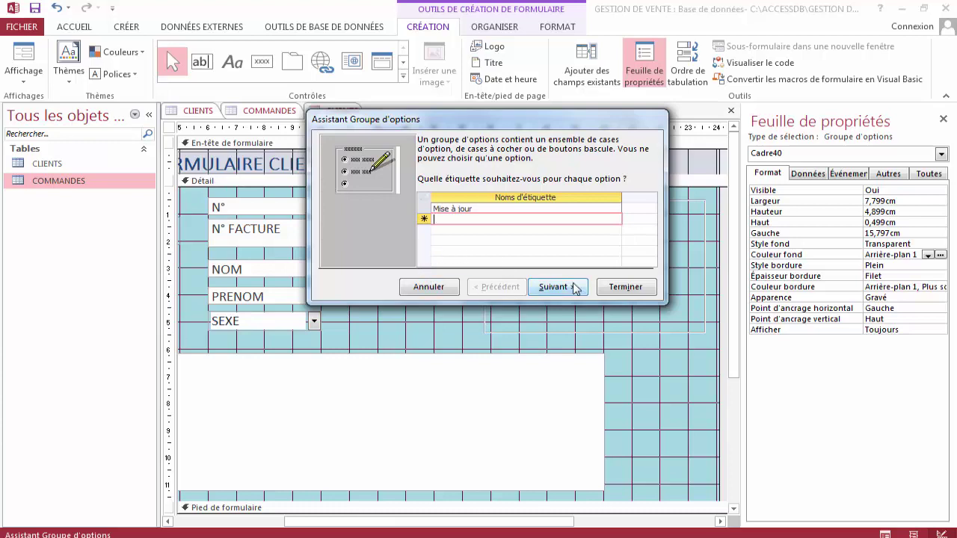
pyautogui.click(625, 287)
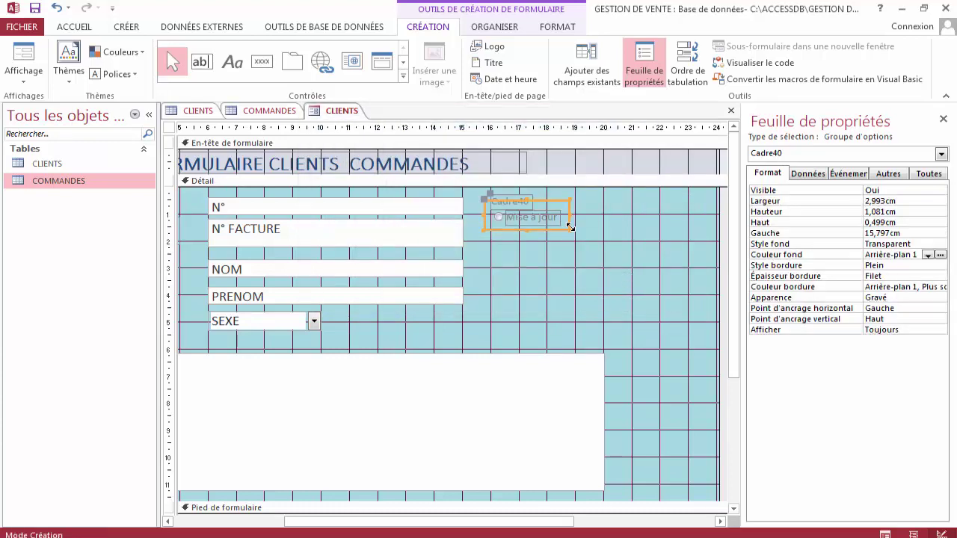
# Enlarge the Mise à jour option group frame, then delete it from the form.
pyautogui.moveTo(570, 230); pyautogui.dragTo(668, 301)
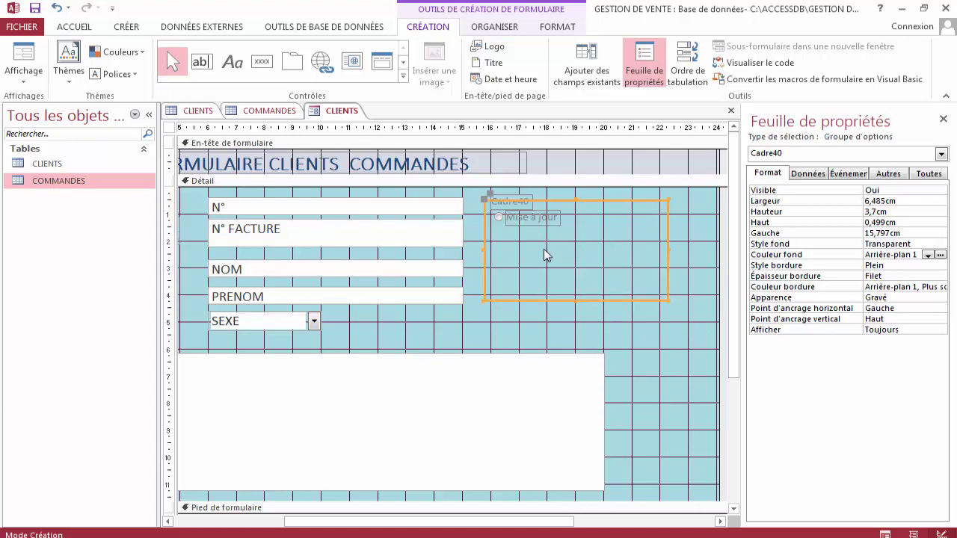
pyautogui.press('Delete')
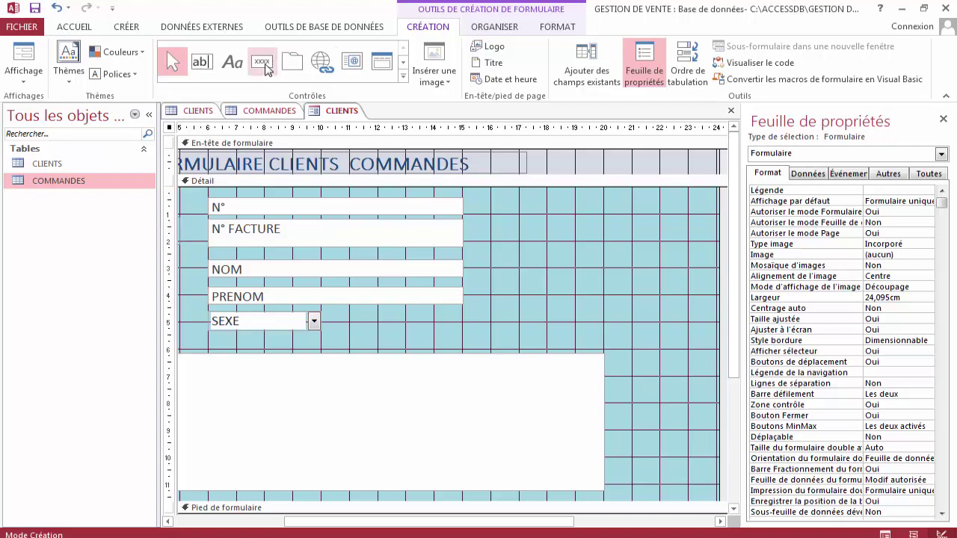
pyautogui.click(404, 76)
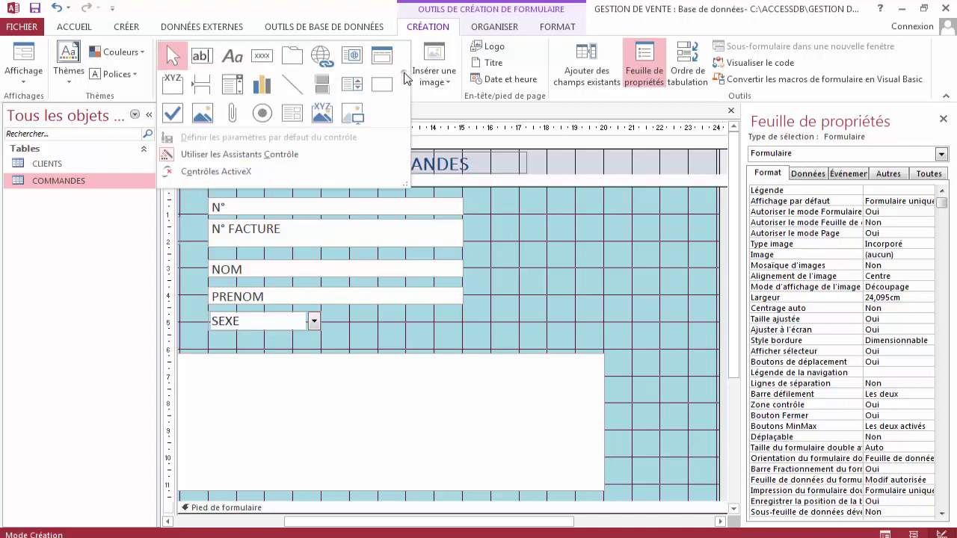
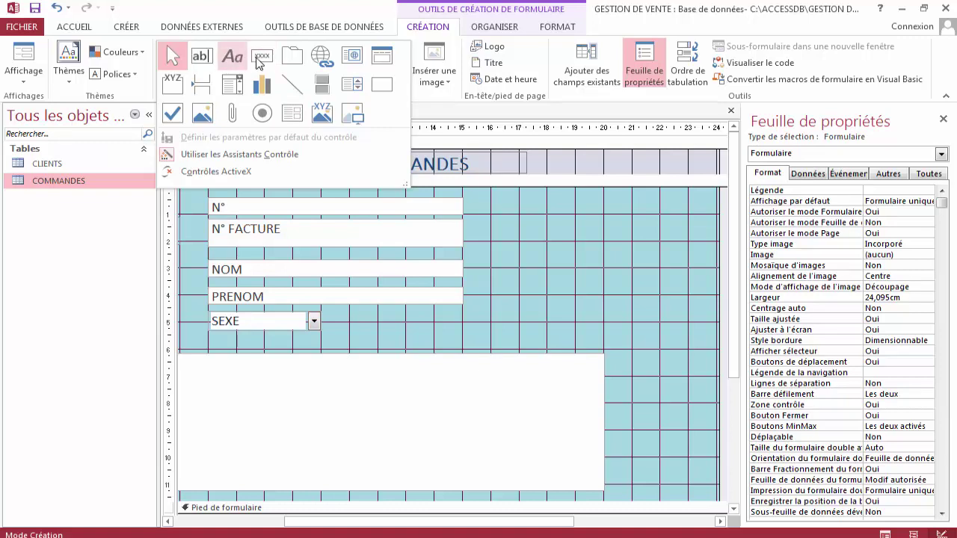
# Draw a button beside the fields with the Ajouter un nouvel enregistrement action, text NOUVEAU, named BtnNouveau.
pyautogui.click(263, 63)
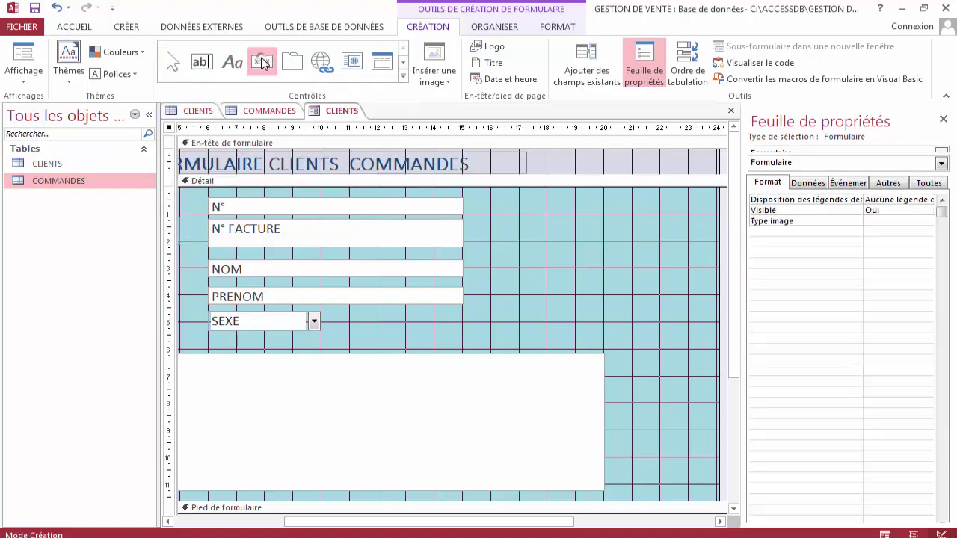
pyautogui.moveTo(480, 209); pyautogui.dragTo(578, 235)
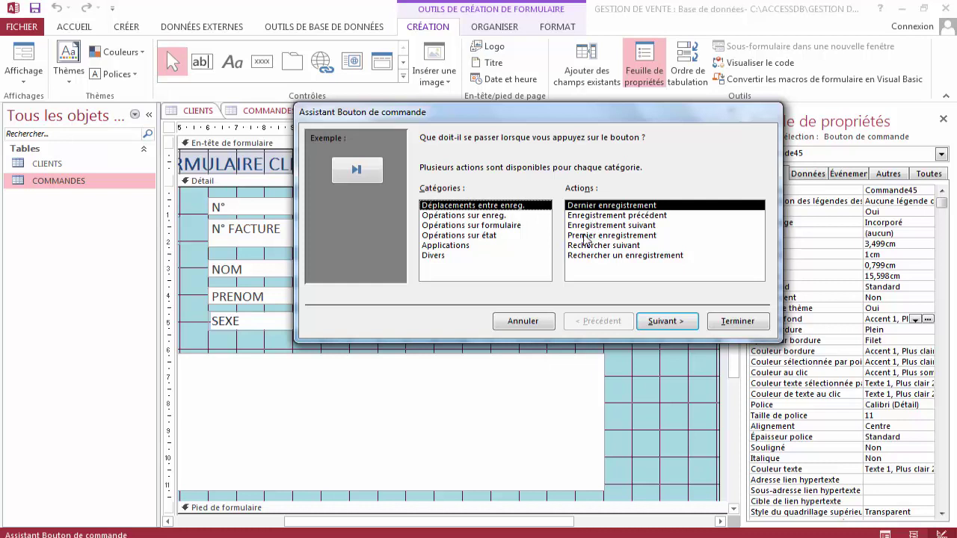
pyautogui.click(499, 216)
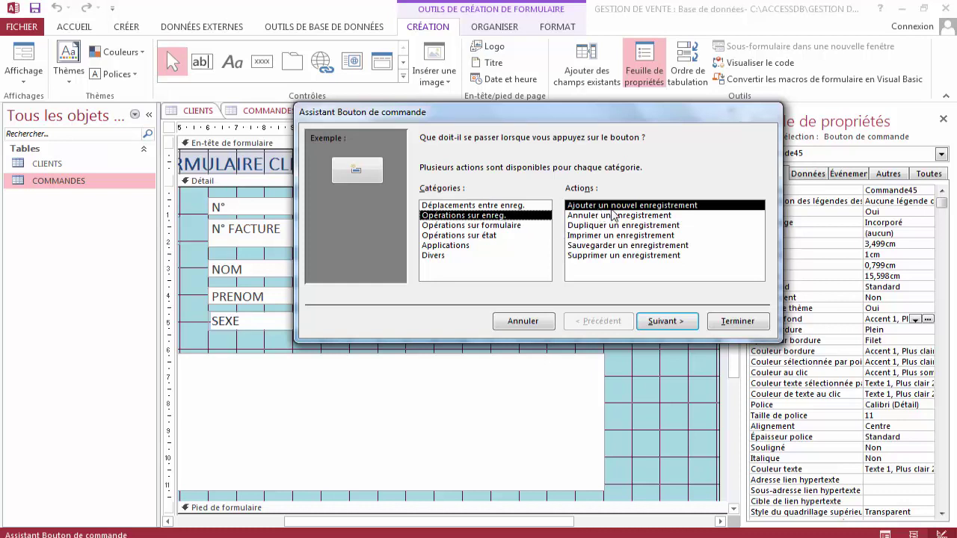
pyautogui.click(611, 206)
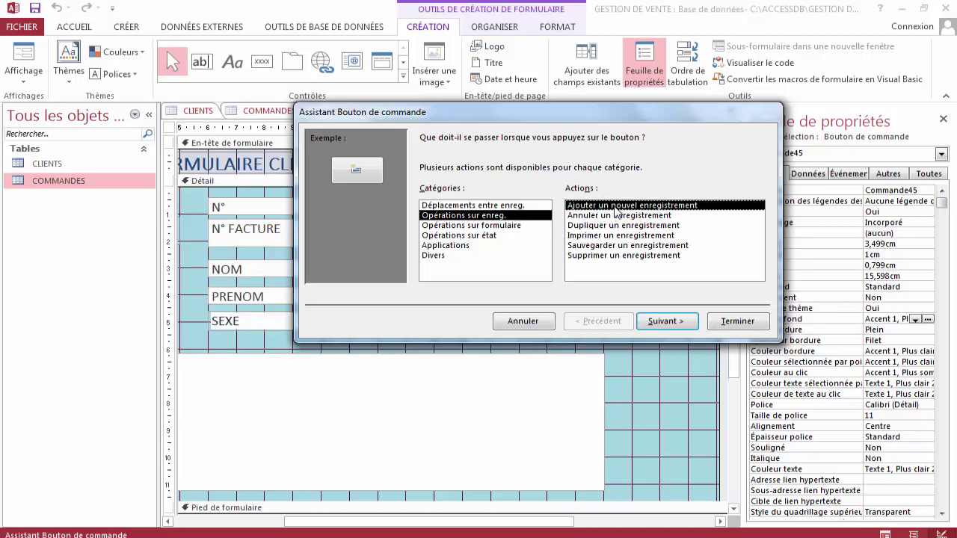
pyautogui.click(681, 324)
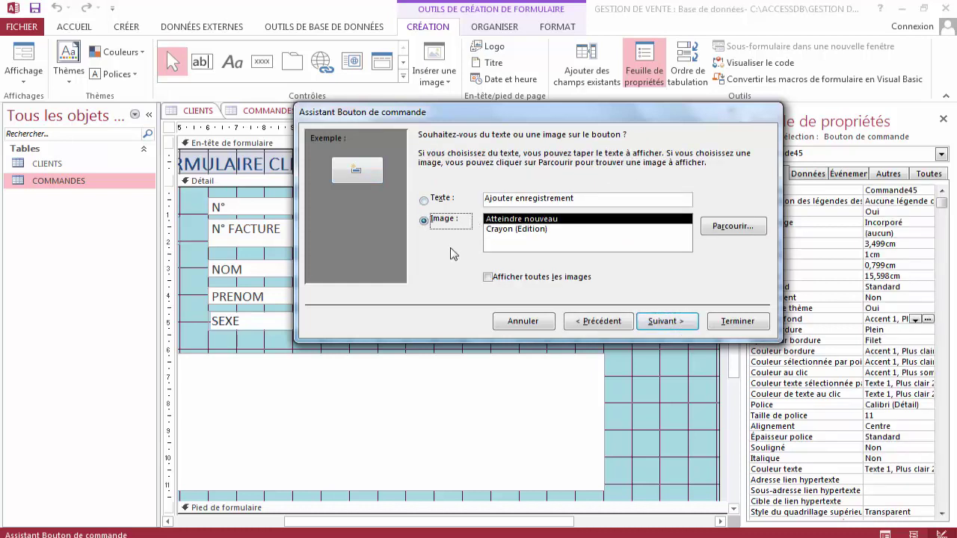
pyautogui.click(431, 202)
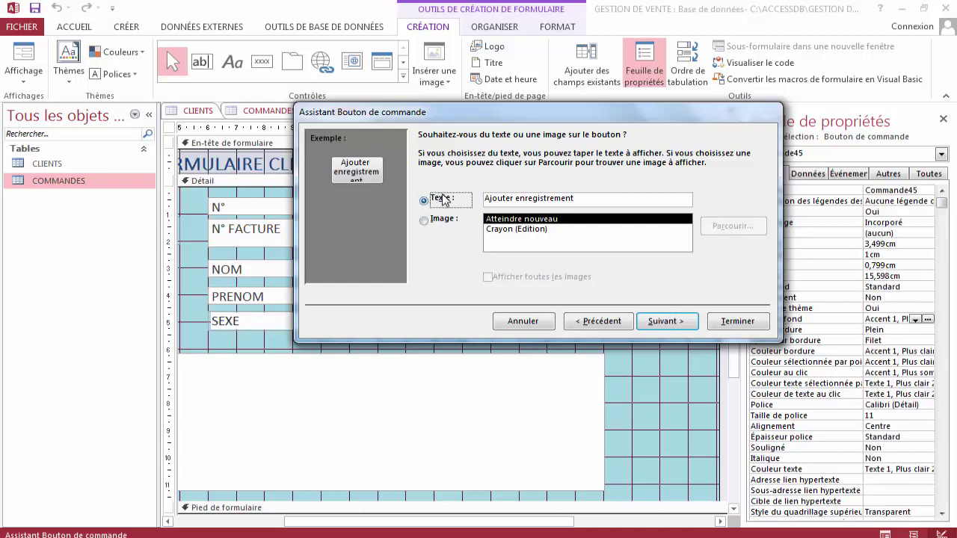
pyautogui.moveTo(578, 198); pyautogui.dragTo(473, 201)
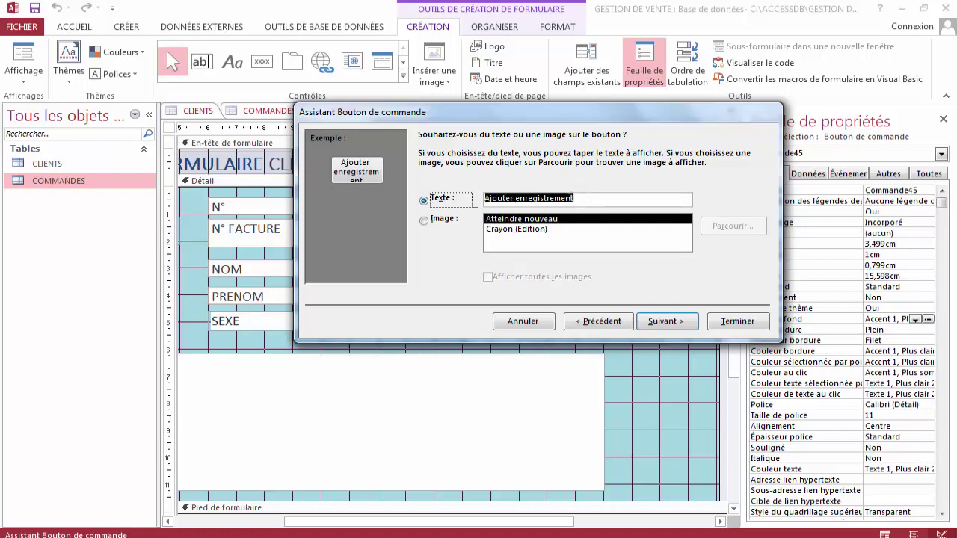
pyautogui.write('N')
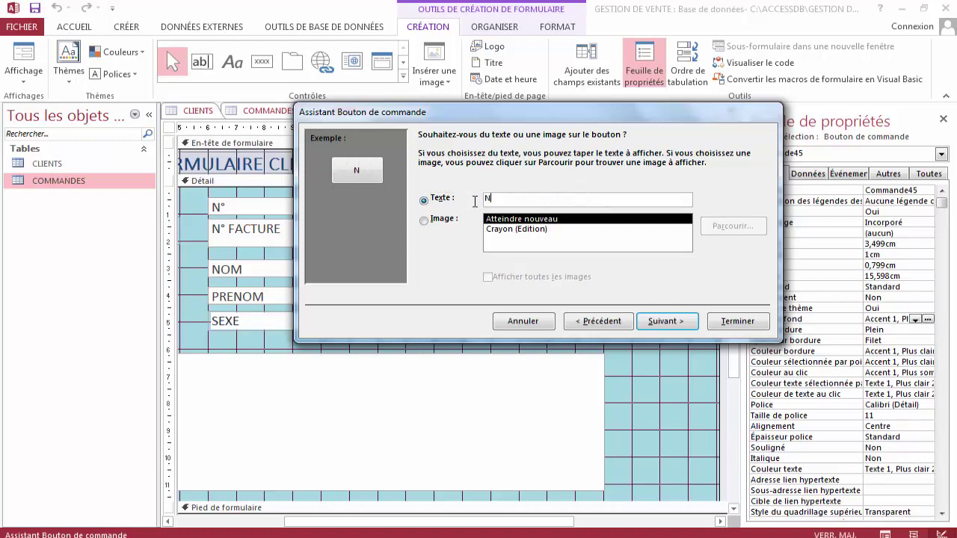
pyautogui.write('OUVEAU')
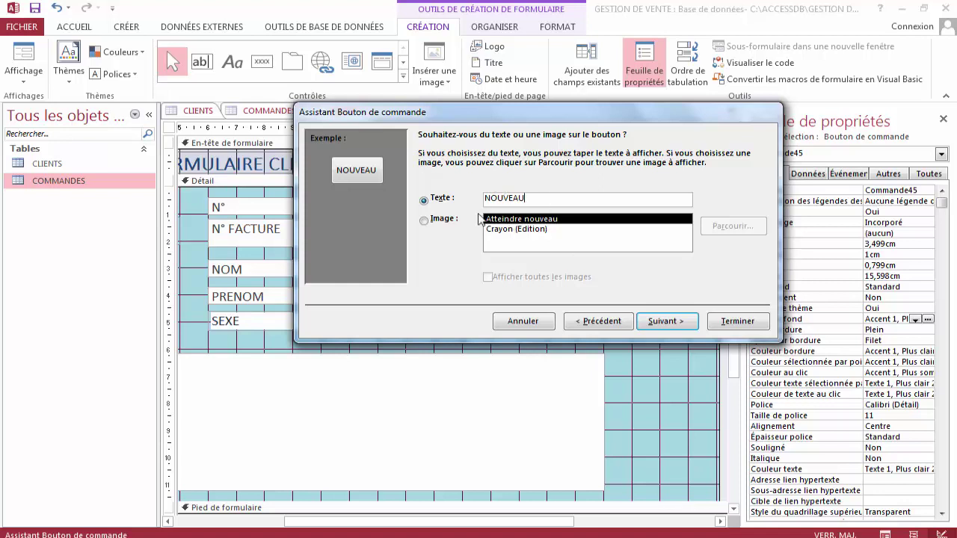
pyautogui.click(665, 321)
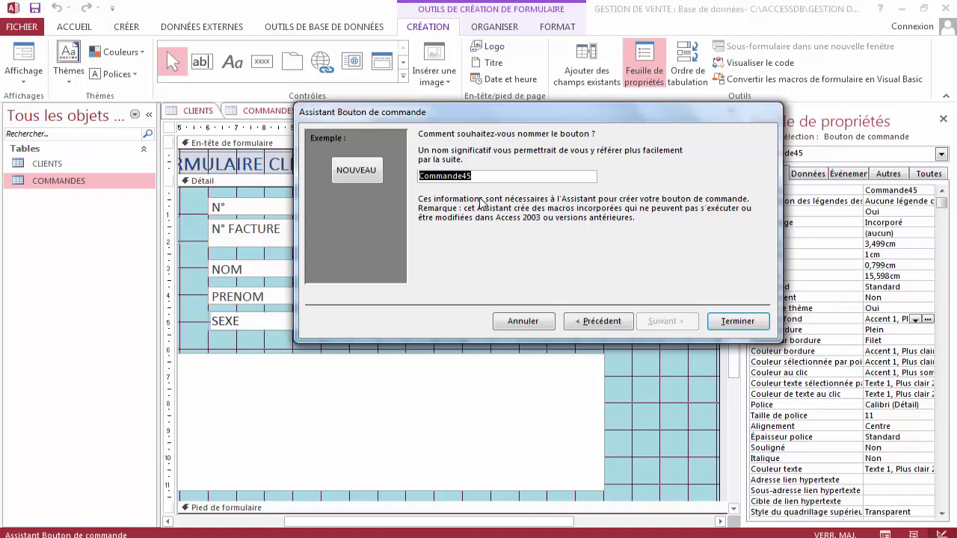
pyautogui.press('BackSpace')
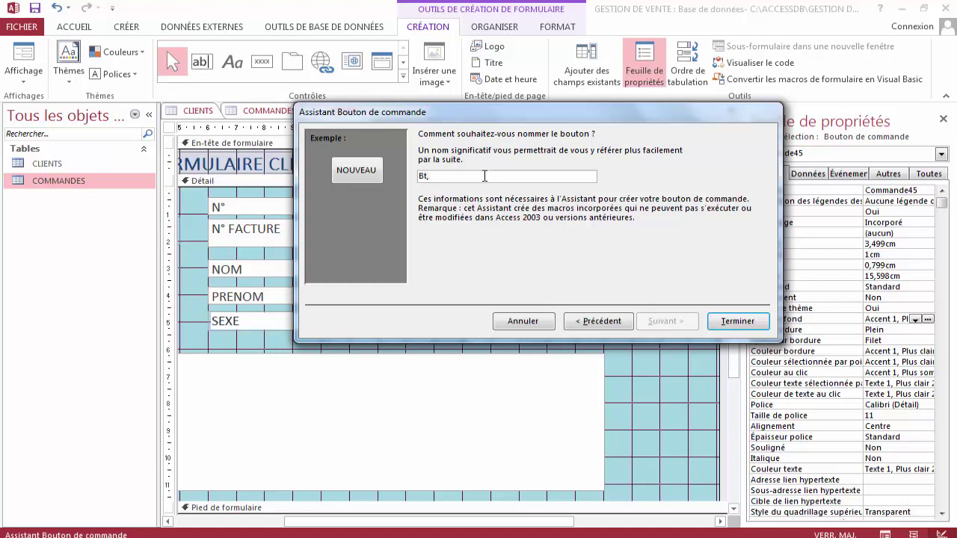
pyautogui.write('BtnNouveau')
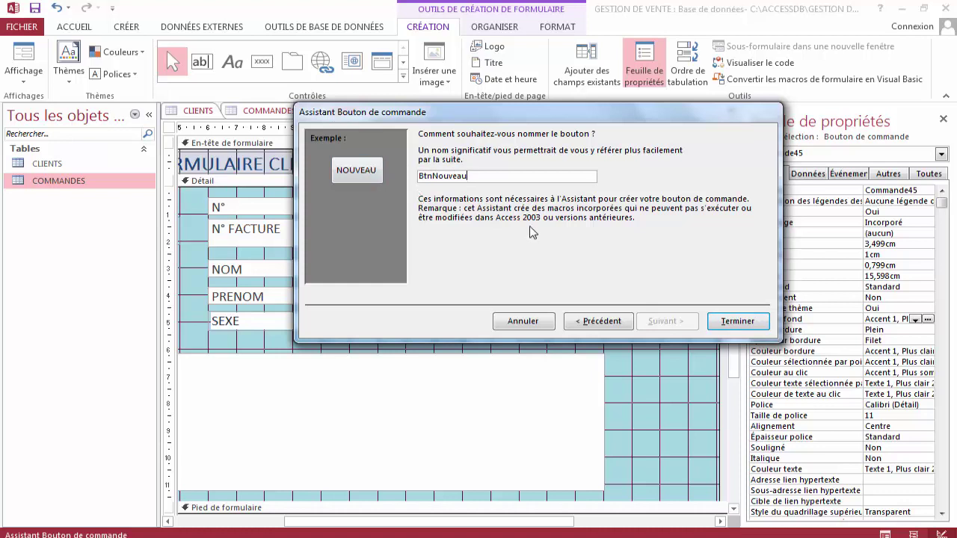
pyautogui.click(738, 323)
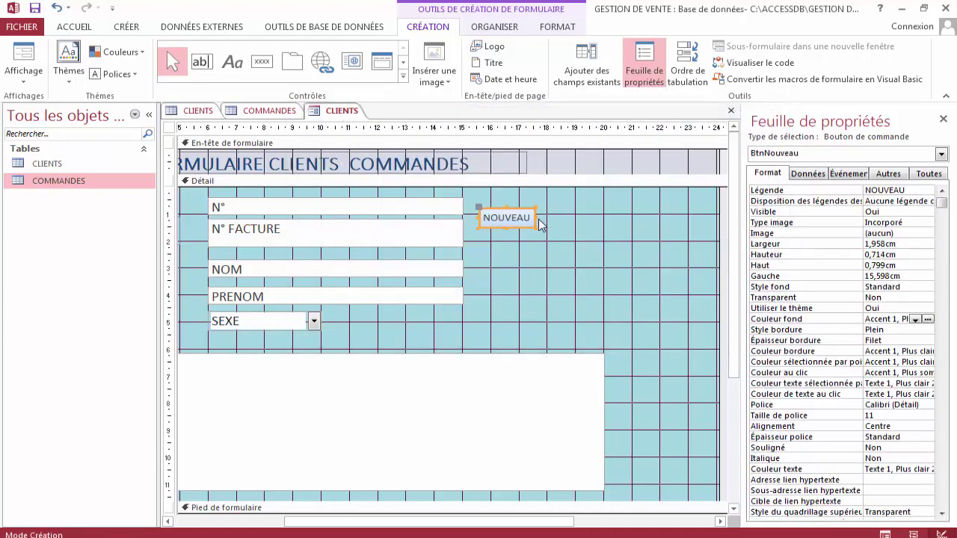
# Move the NOUVEAU button slightly lower and enlarge it to about 2,989 by 1,005 cm.
pyautogui.moveTo(476, 206); pyautogui.dragTo(489, 221)
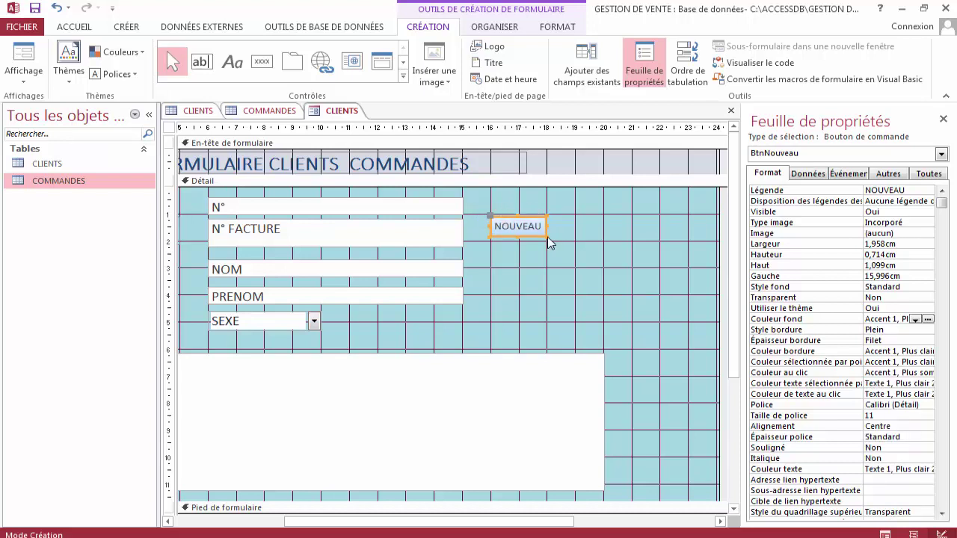
pyautogui.moveTo(547, 238); pyautogui.dragTo(575, 241)
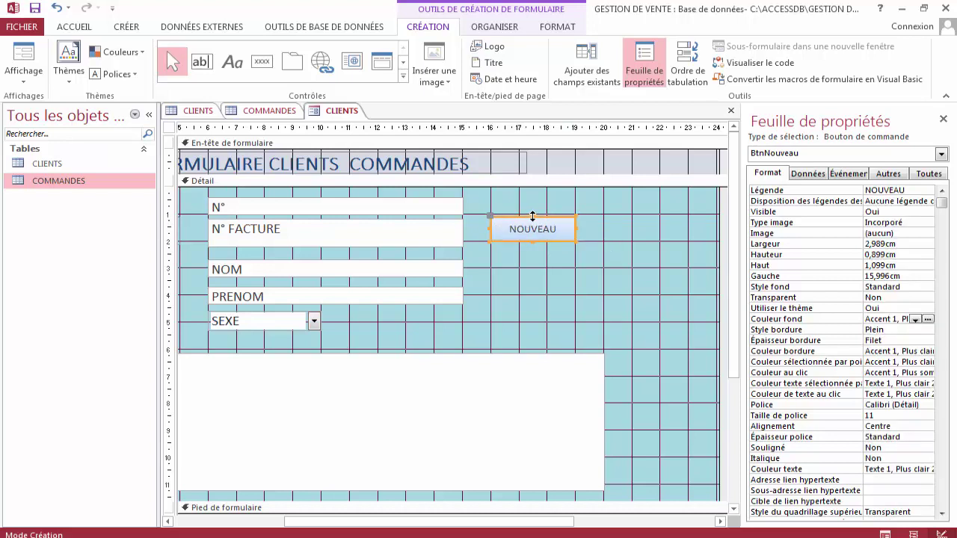
pyautogui.moveTo(532, 216); pyautogui.dragTo(532, 213)
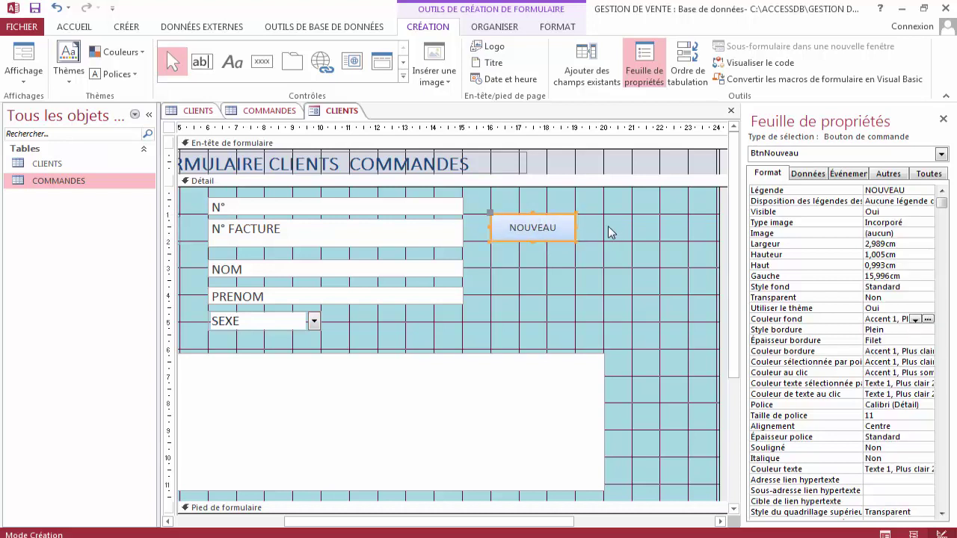
pyautogui.click(609, 233)
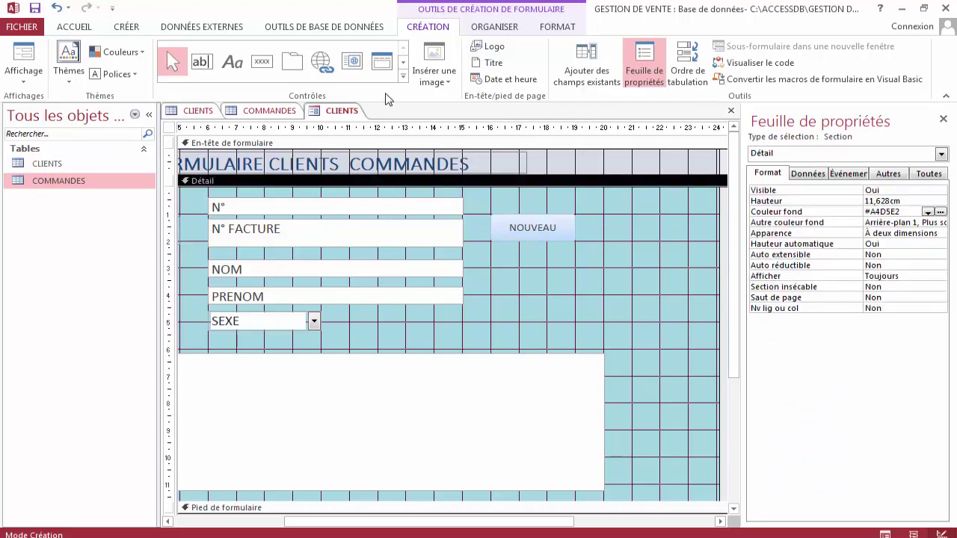
# Draw a Sauvegarder un enregistrement button captioned ENREGISTRER to the right of NOUVEAU.
pyautogui.click(261, 61)
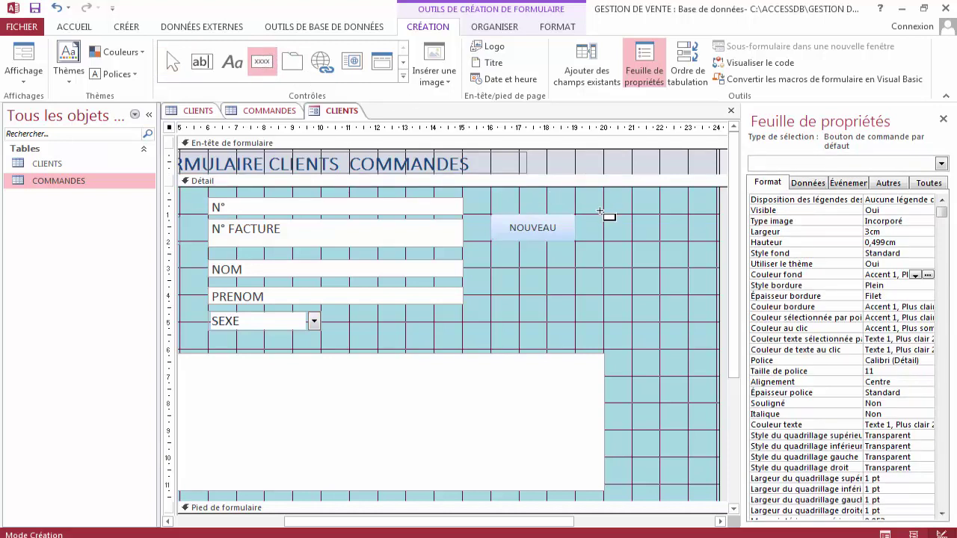
pyautogui.moveTo(600, 212); pyautogui.dragTo(688, 241)
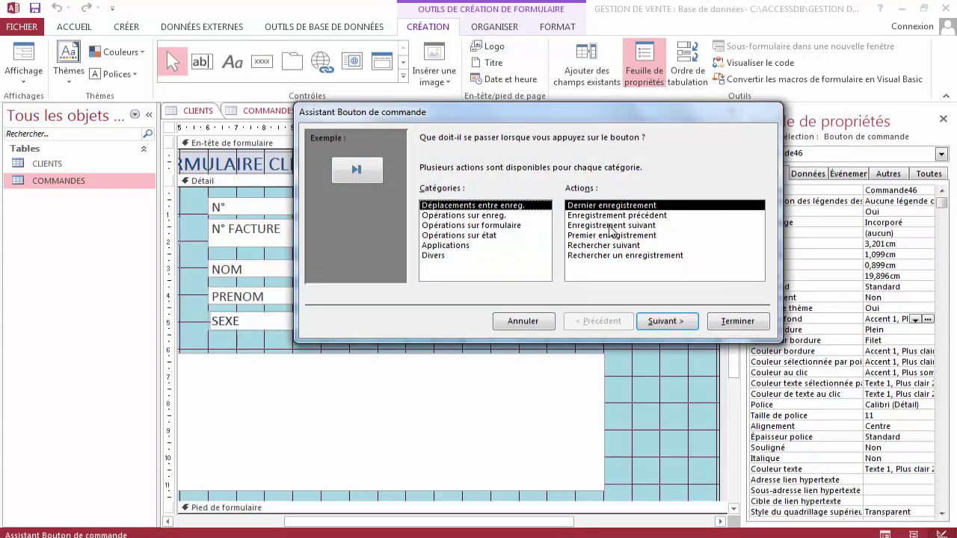
pyautogui.click(482, 215)
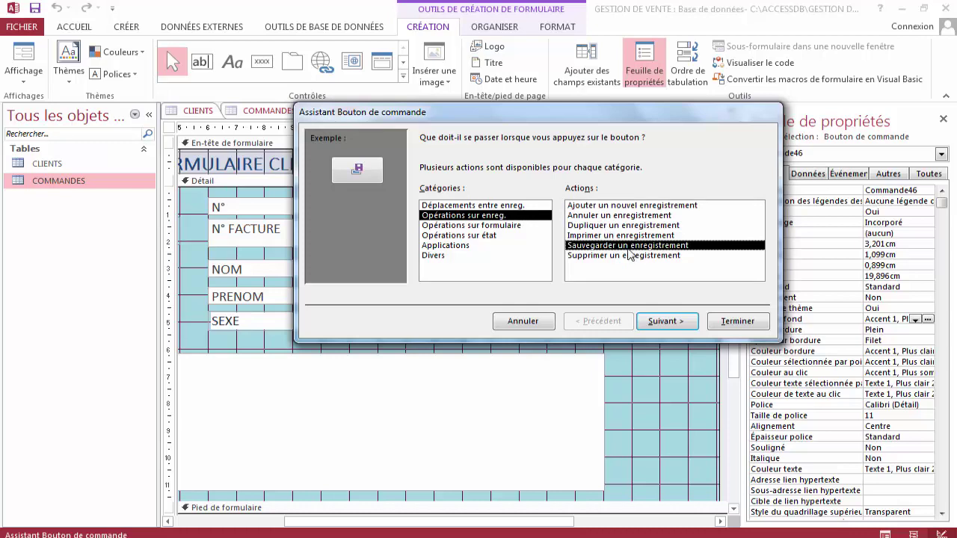
pyautogui.click(669, 322)
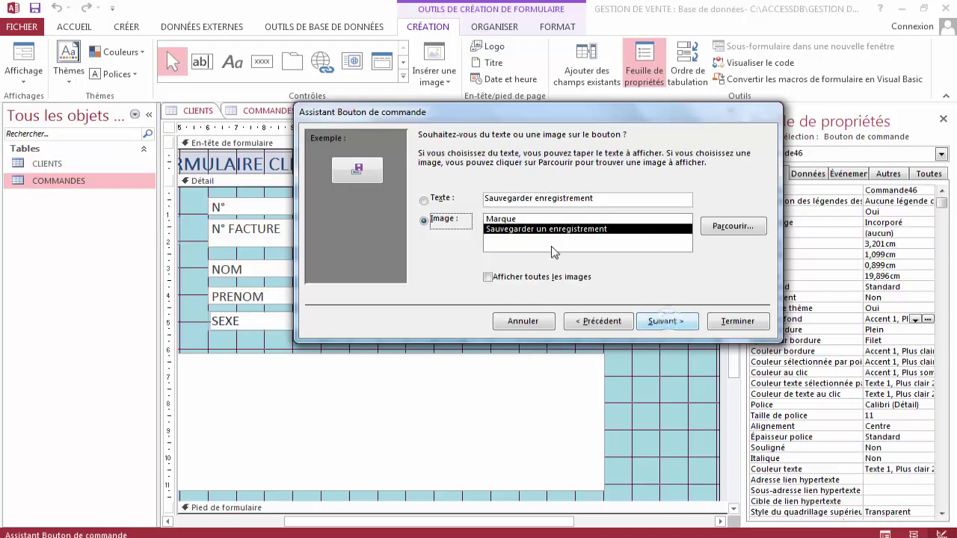
pyautogui.moveTo(595, 199); pyautogui.dragTo(468, 193)
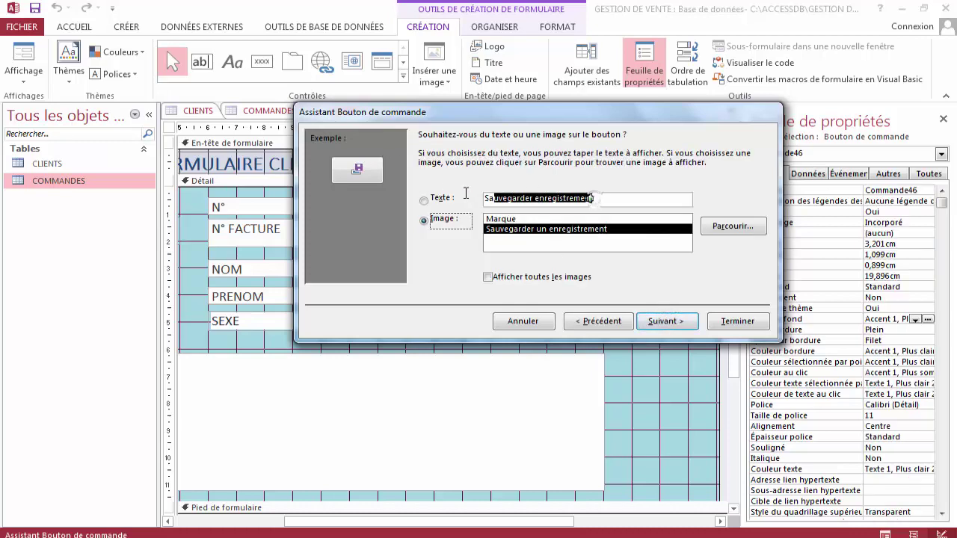
pyautogui.write('ENRE')
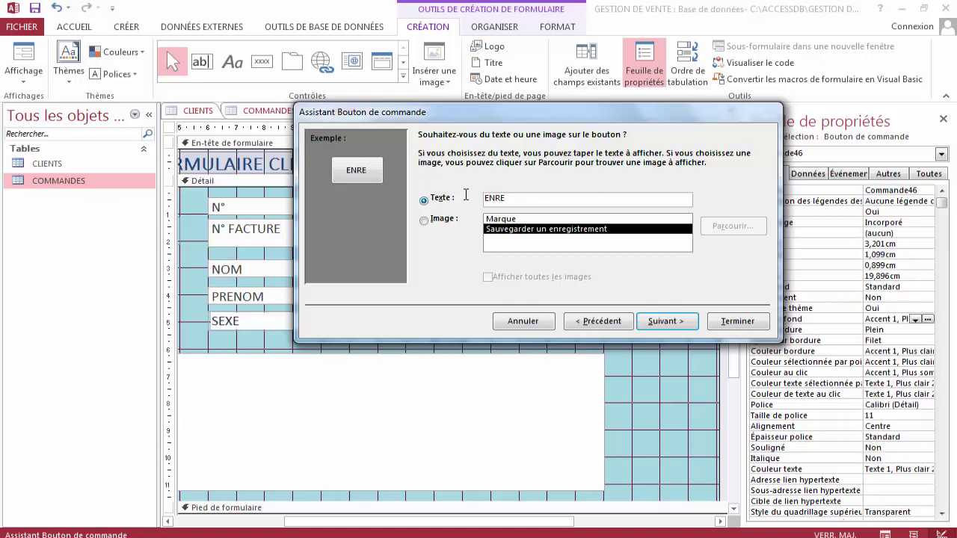
pyautogui.write('GISTRER')
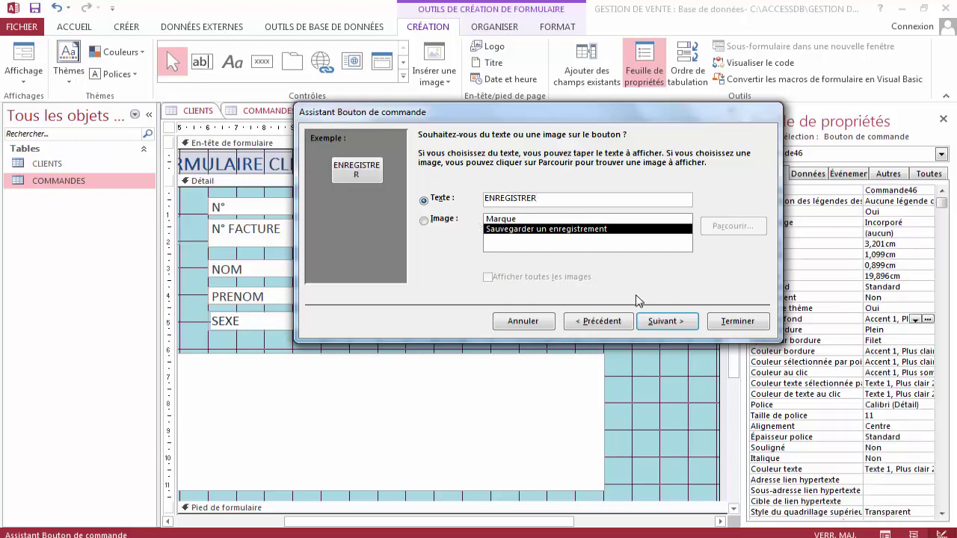
pyautogui.click(651, 319)
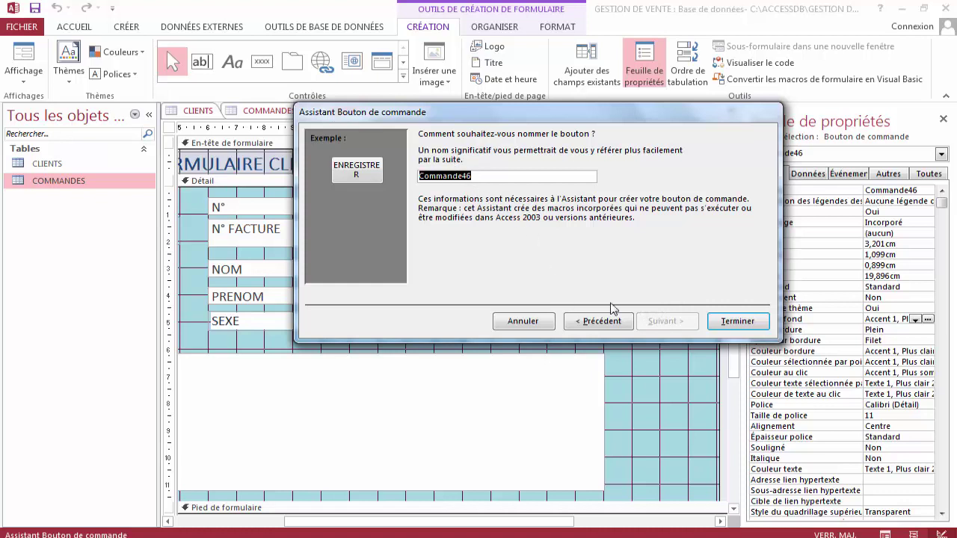
pyautogui.click(722, 323)
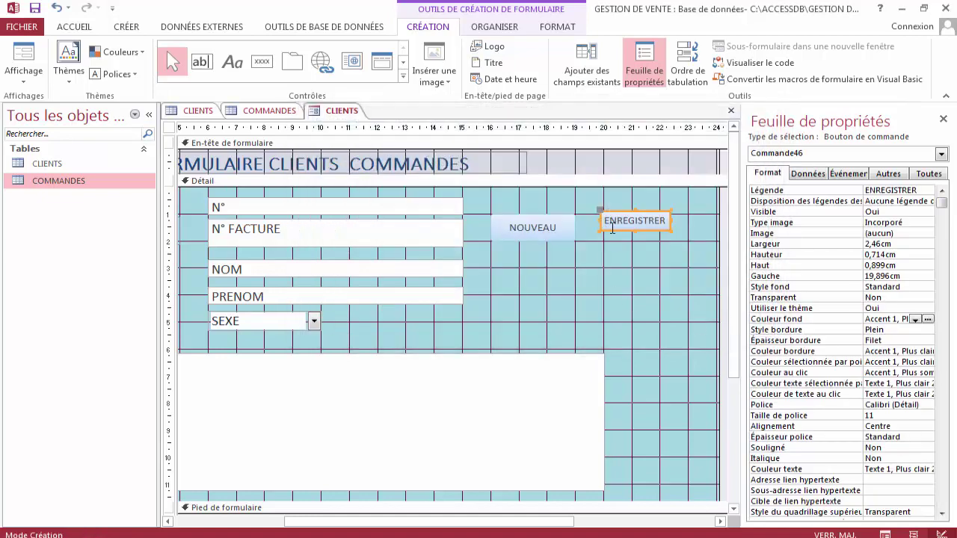
# Reposition and resize ENREGISTRER to match NOUVEAU, about 2,989 by 0,82 cm.
pyautogui.moveTo(598, 212); pyautogui.dragTo(602, 219)
pyautogui.moveTo(672, 234); pyautogui.dragTo(689, 241)
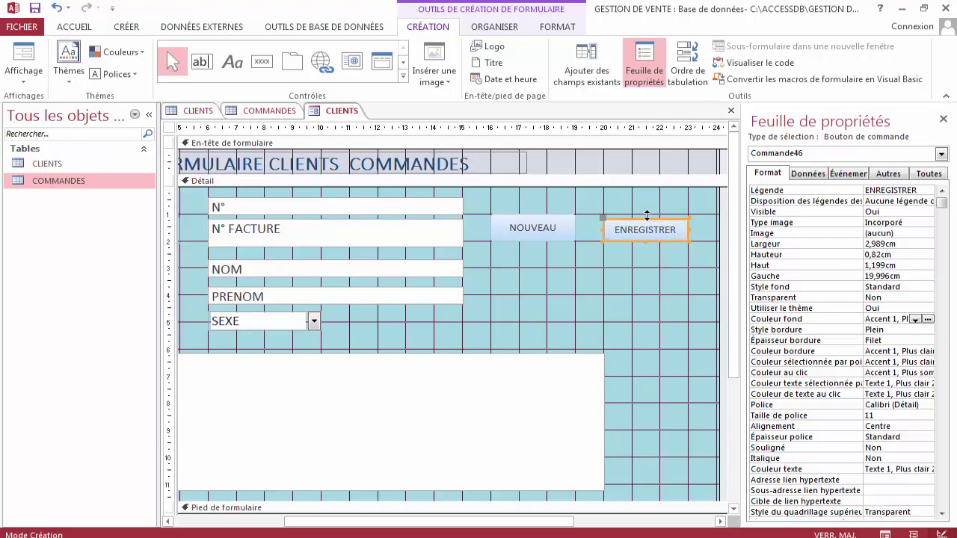
pyautogui.moveTo(645, 218); pyautogui.dragTo(645, 213)
pyautogui.click(538, 257)
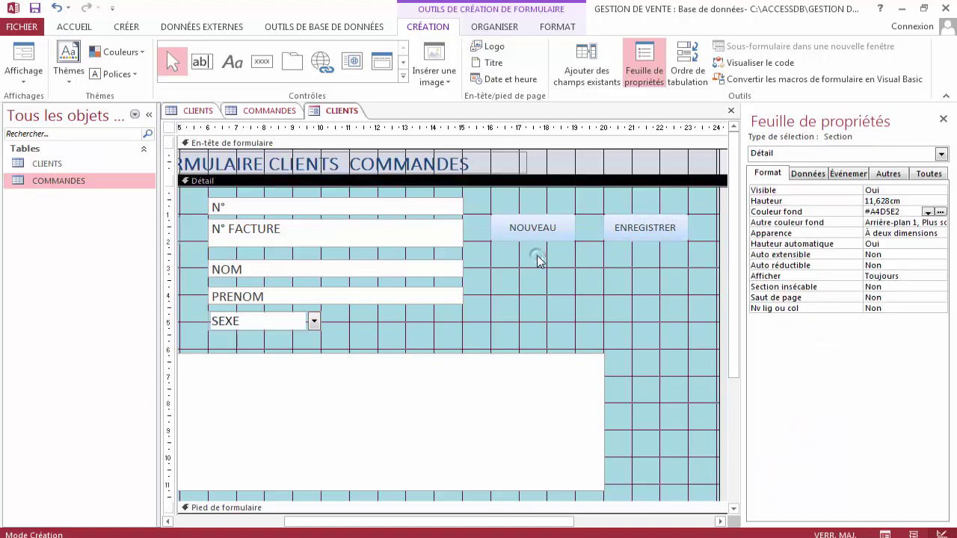
# Draw a button below NOUVEAU and set its action to Enregistrement précédent.
pyautogui.click(261, 62)
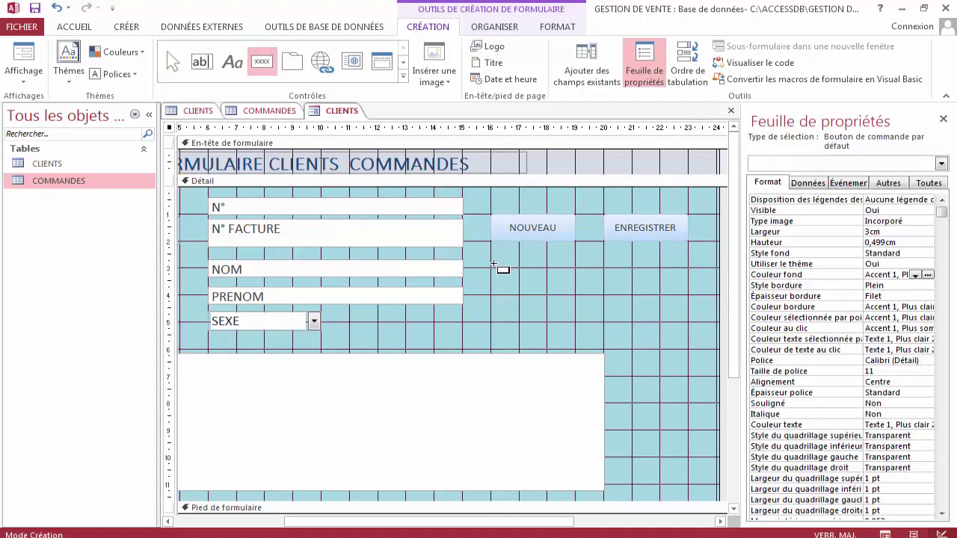
pyautogui.moveTo(488, 264); pyautogui.dragTo(573, 292)
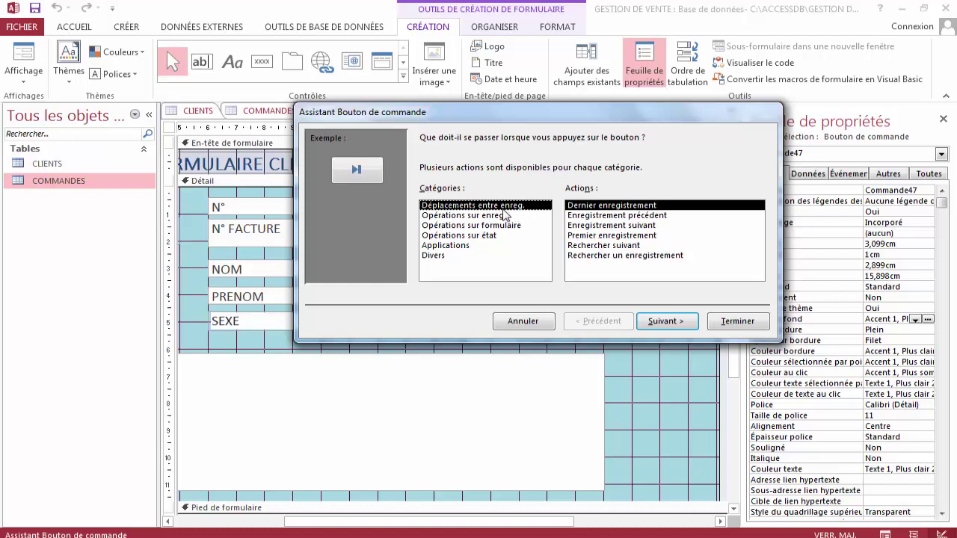
pyautogui.click(468, 216)
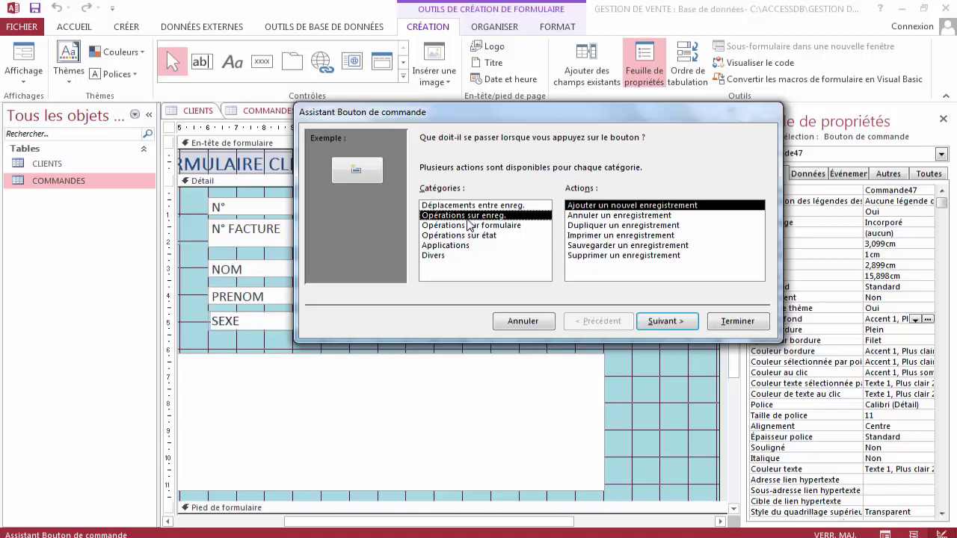
pyautogui.click(470, 206)
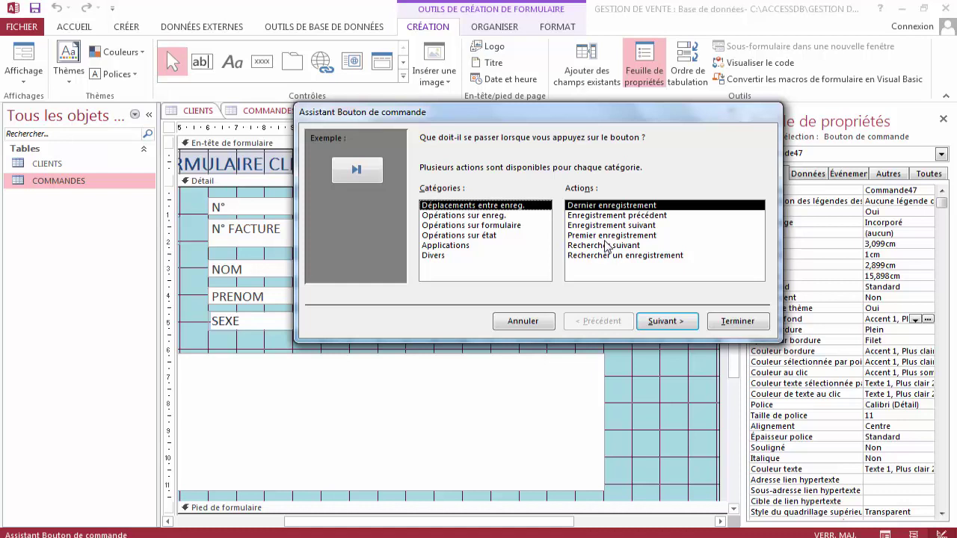
pyautogui.click(492, 225)
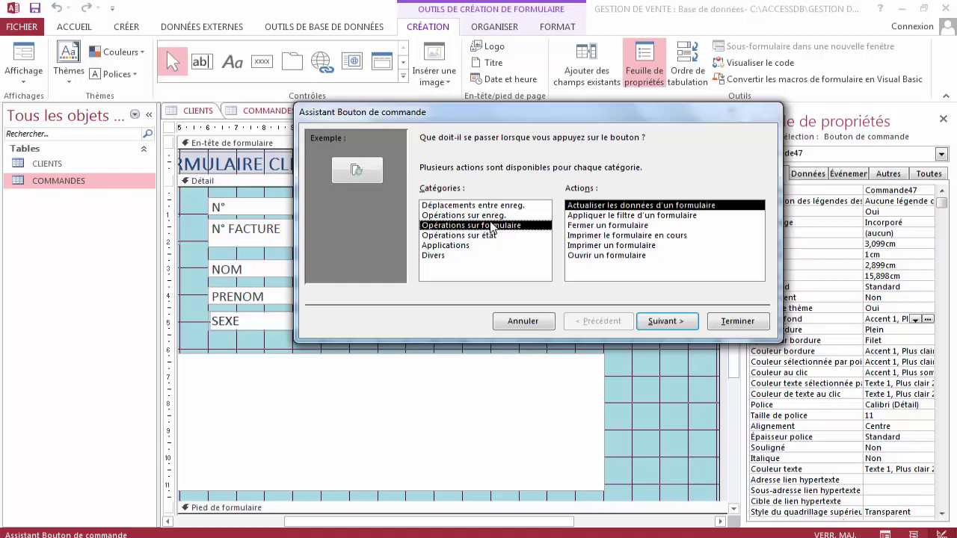
pyautogui.click(483, 235)
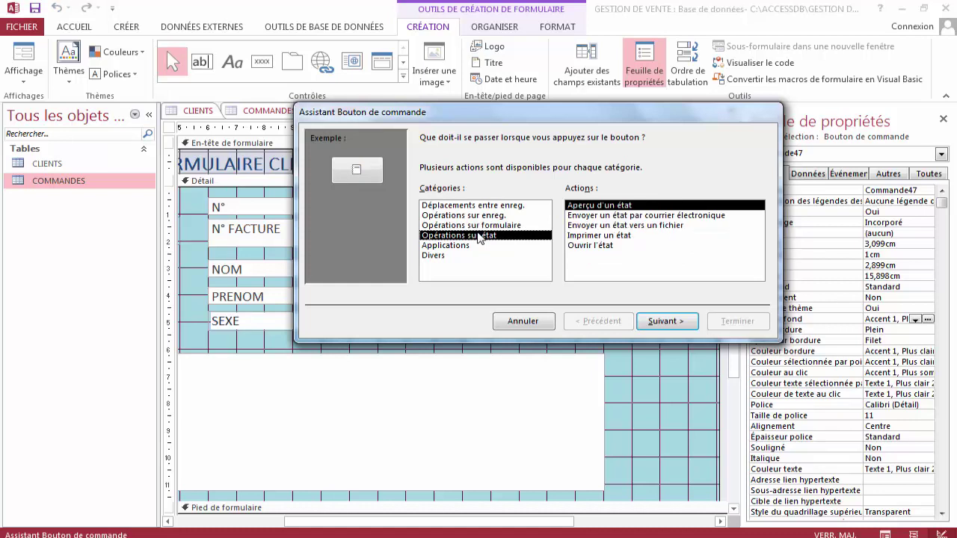
pyautogui.click(461, 247)
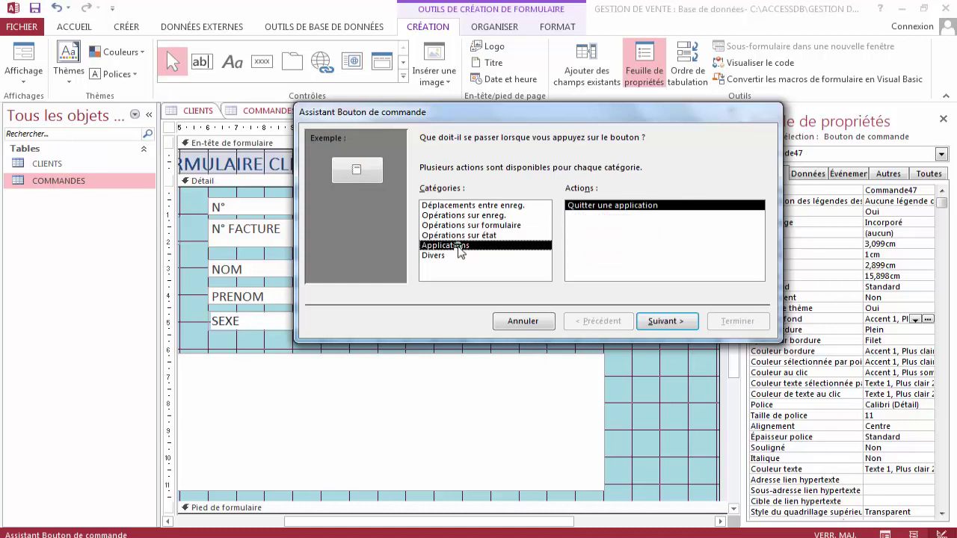
pyautogui.click(452, 256)
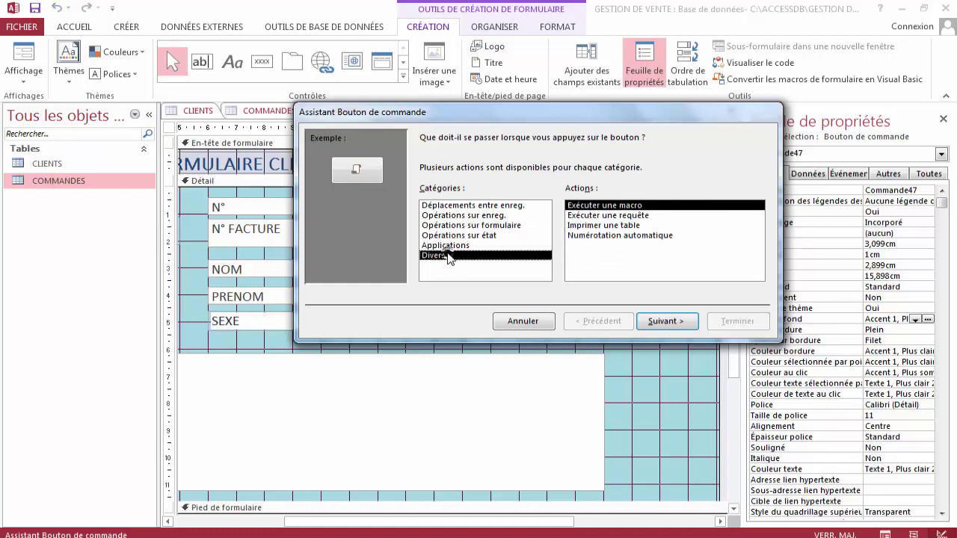
pyautogui.click(465, 206)
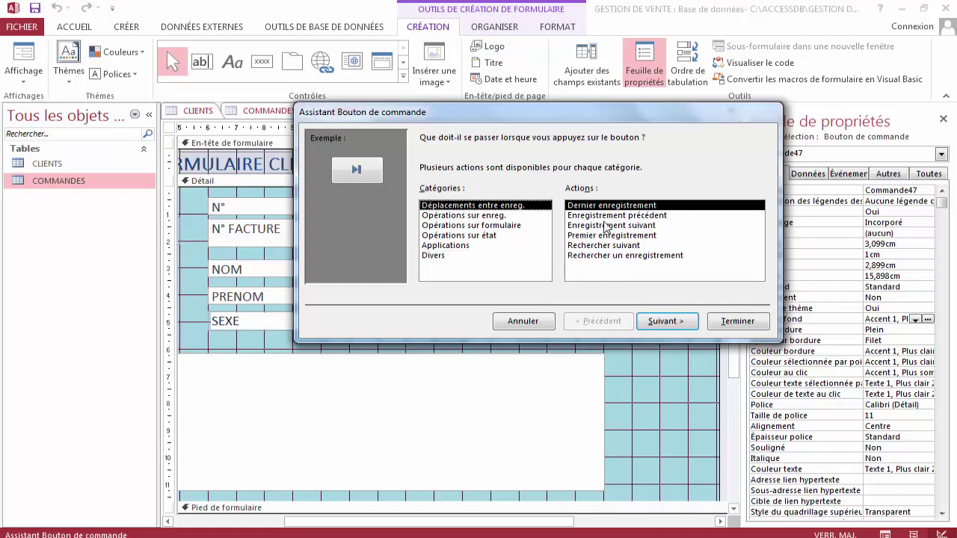
pyautogui.click(637, 216)
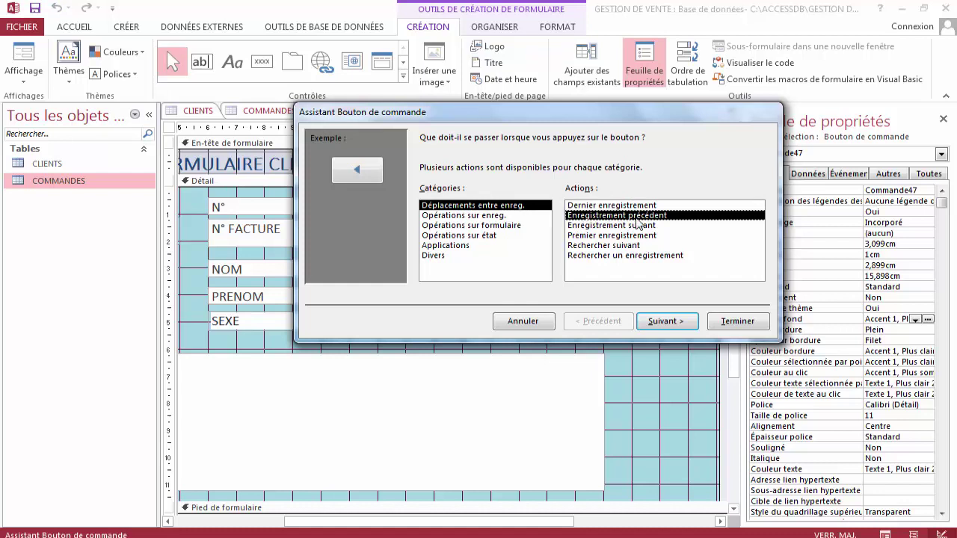
# Caption the button PRECEDENT, name it BtnPrecedent, and widen it to 3,095 by 1,005 cm.
pyautogui.click(660, 323)
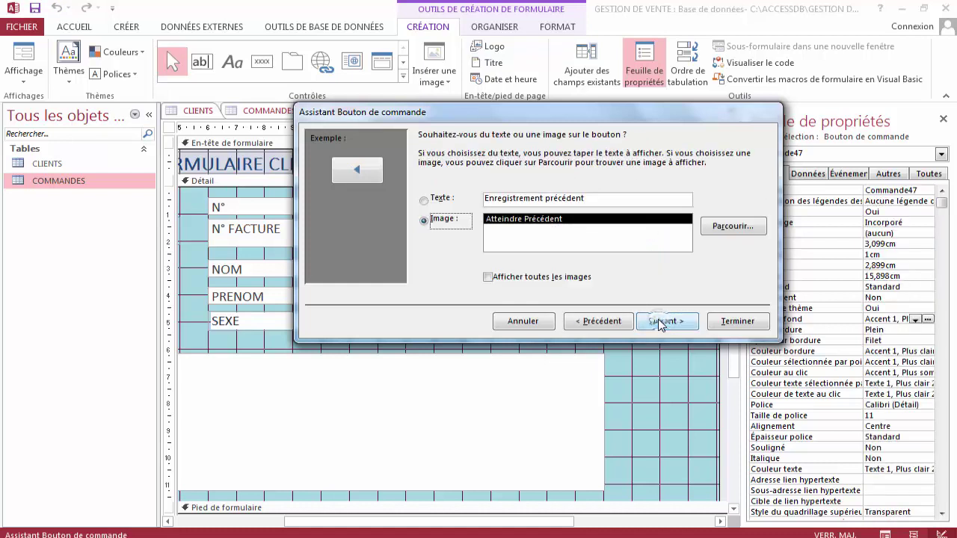
pyautogui.moveTo(585, 199); pyautogui.dragTo(479, 199)
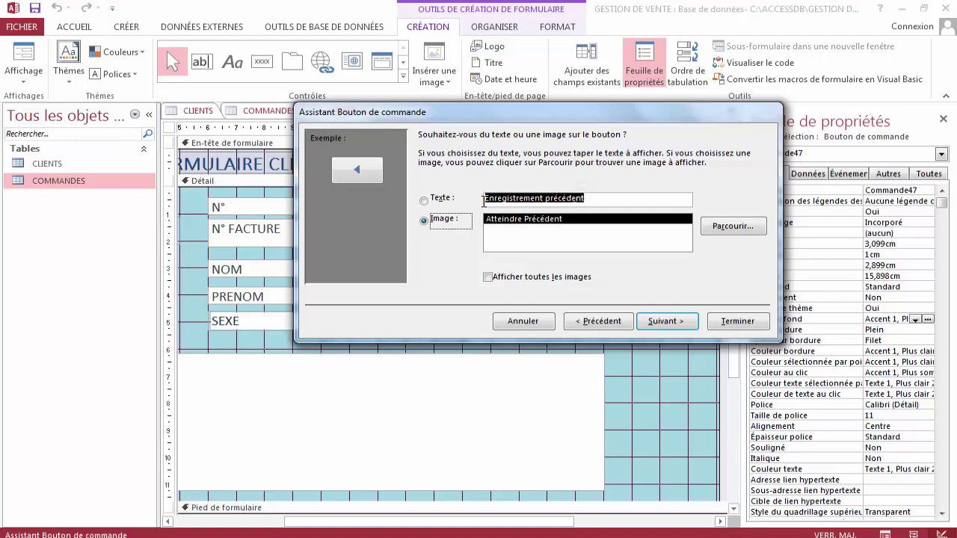
pyautogui.write('P')
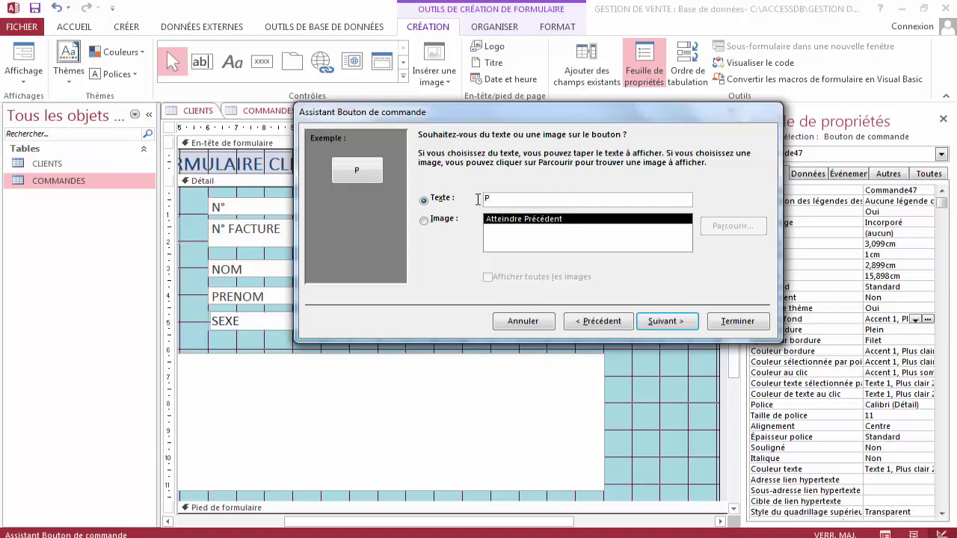
pyautogui.write('RECEDENT')
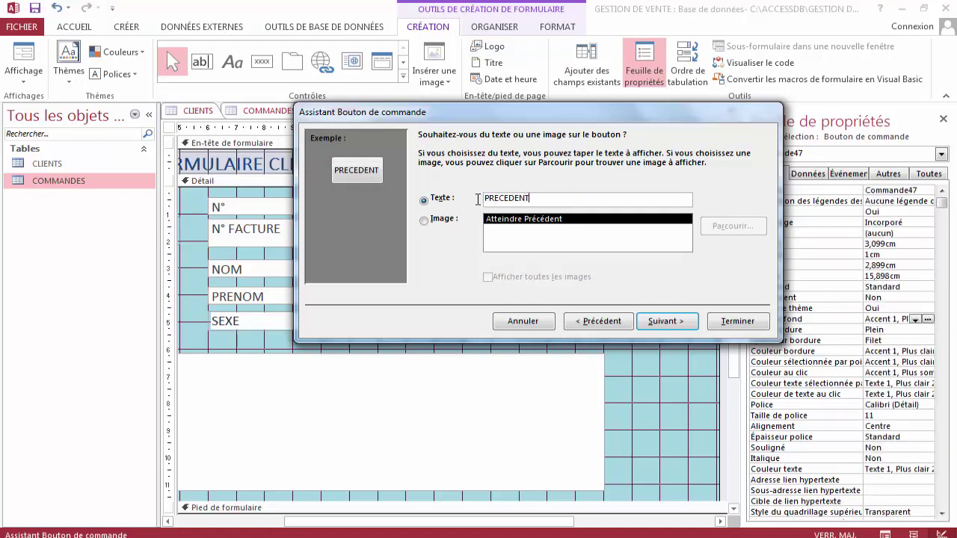
pyautogui.click(656, 322)
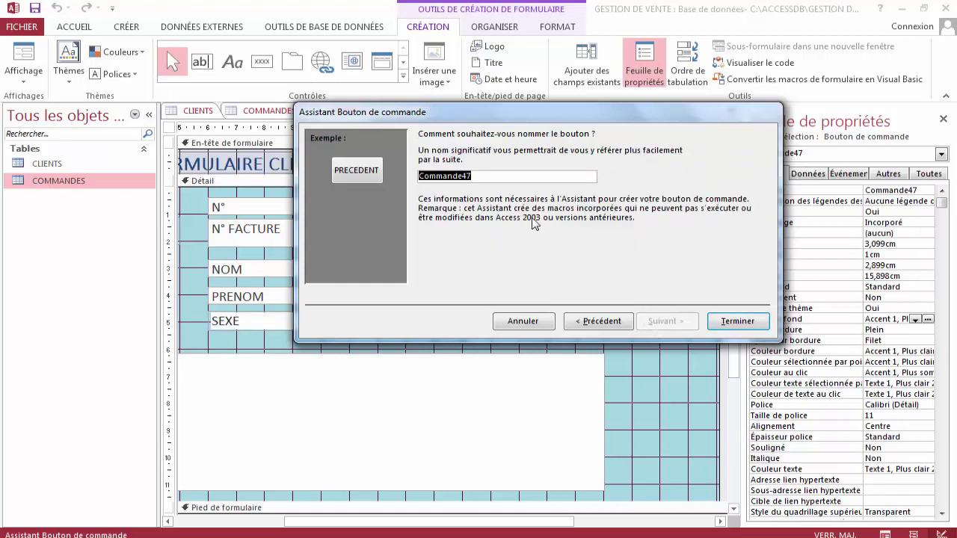
pyautogui.press('BackSpace')
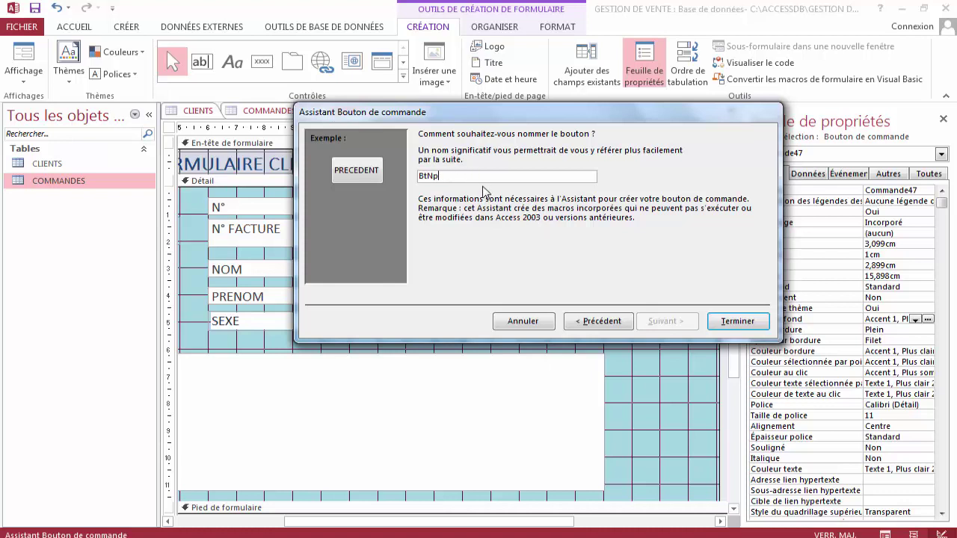
pyautogui.write('nPrecedent')
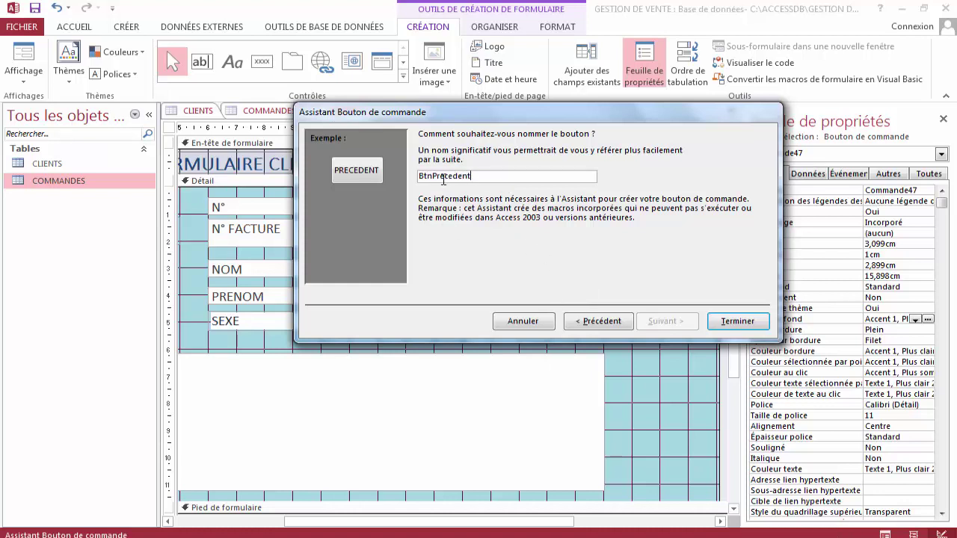
pyautogui.click(725, 329)
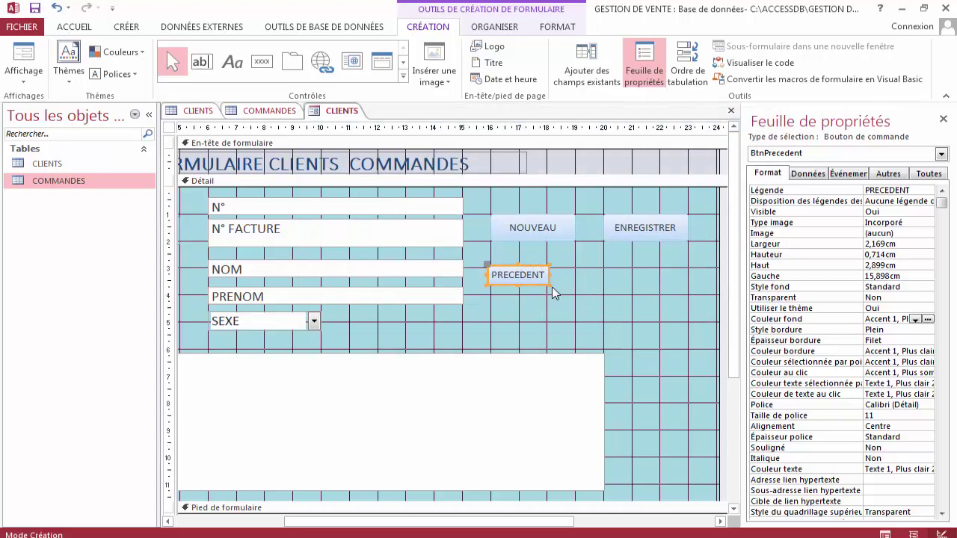
pyautogui.moveTo(550, 286); pyautogui.dragTo(575, 295)
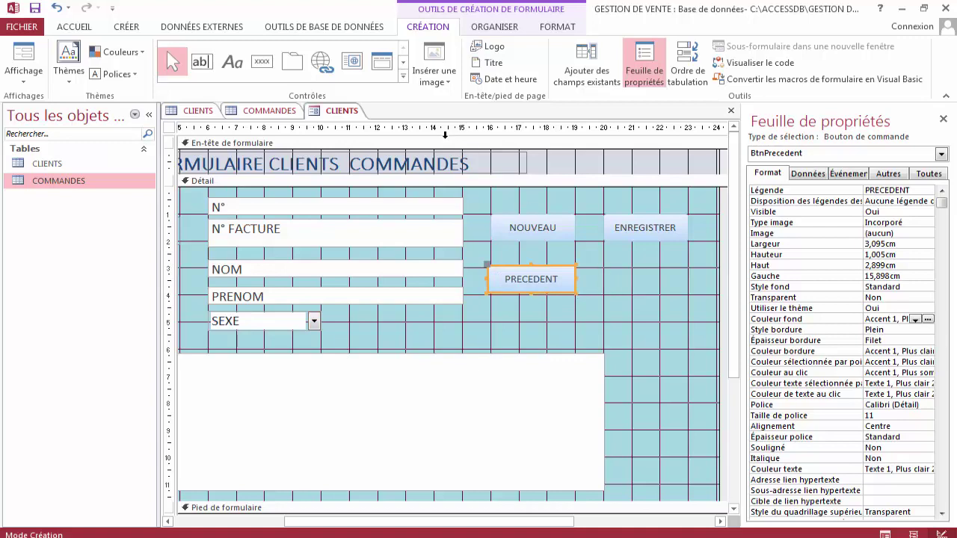
# Draw an Enregistrement suivant button captioned SUIVANT to the right of PRECEDENT.
pyautogui.click(262, 62)
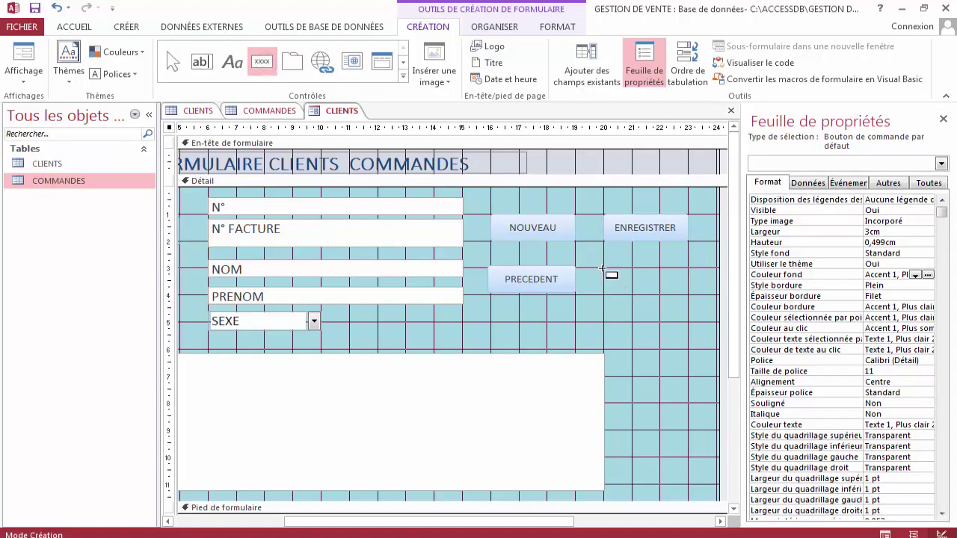
pyautogui.moveTo(602, 267); pyautogui.dragTo(683, 299)
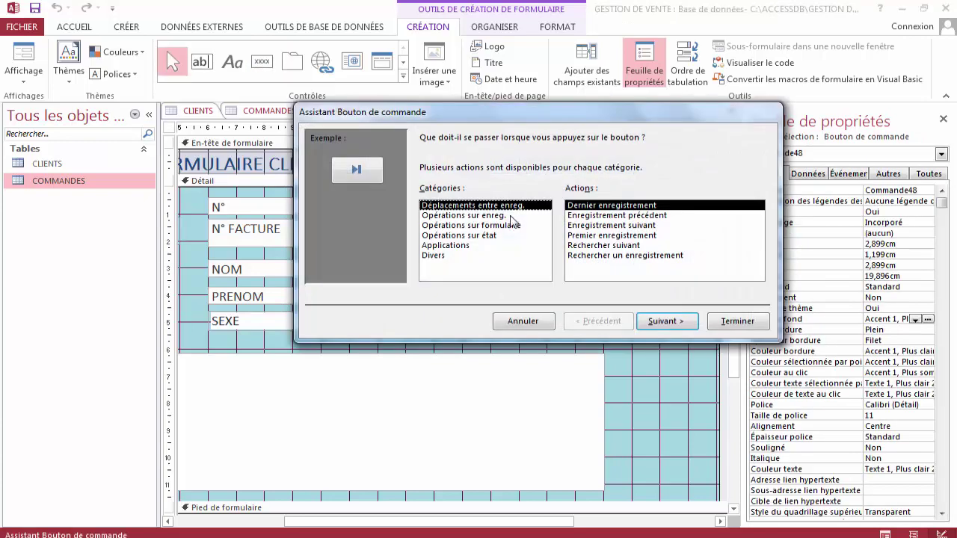
pyautogui.click(610, 225)
pyautogui.click(664, 321)
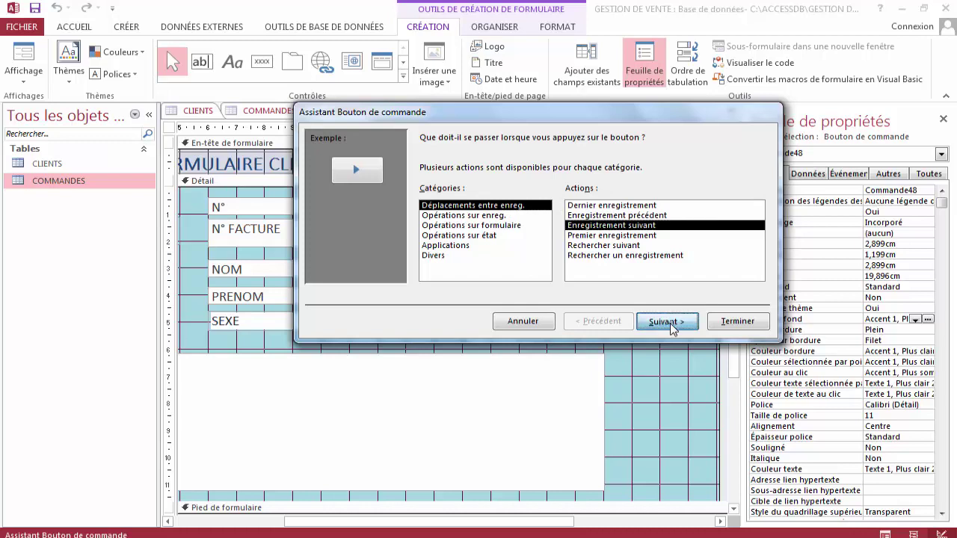
pyautogui.moveTo(570, 199); pyautogui.dragTo(480, 198)
pyautogui.write('SUIVANT')
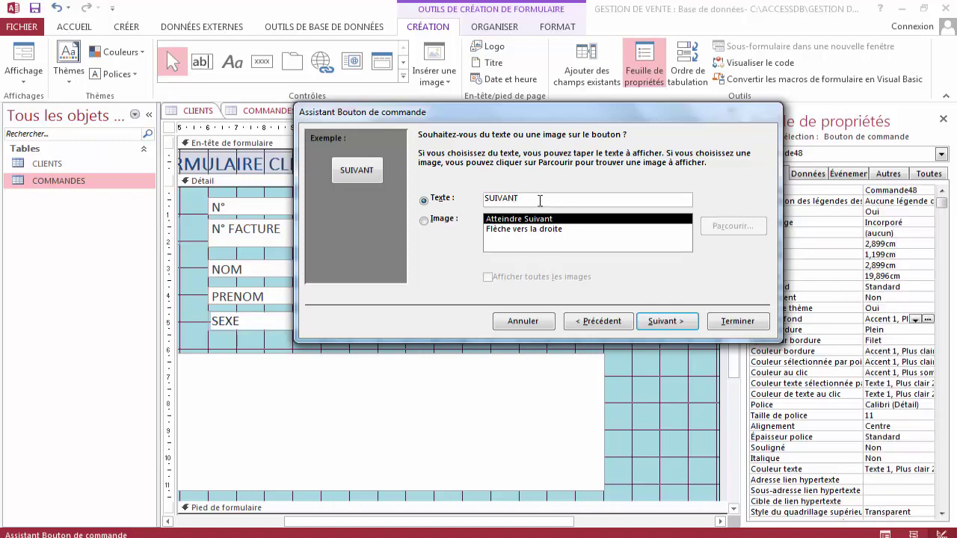
pyautogui.click(668, 321)
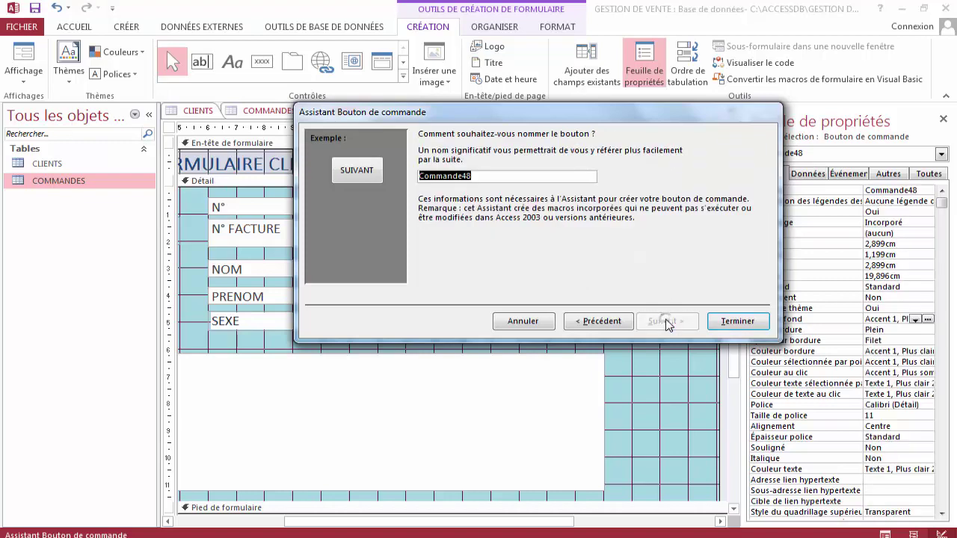
pyautogui.click(727, 321)
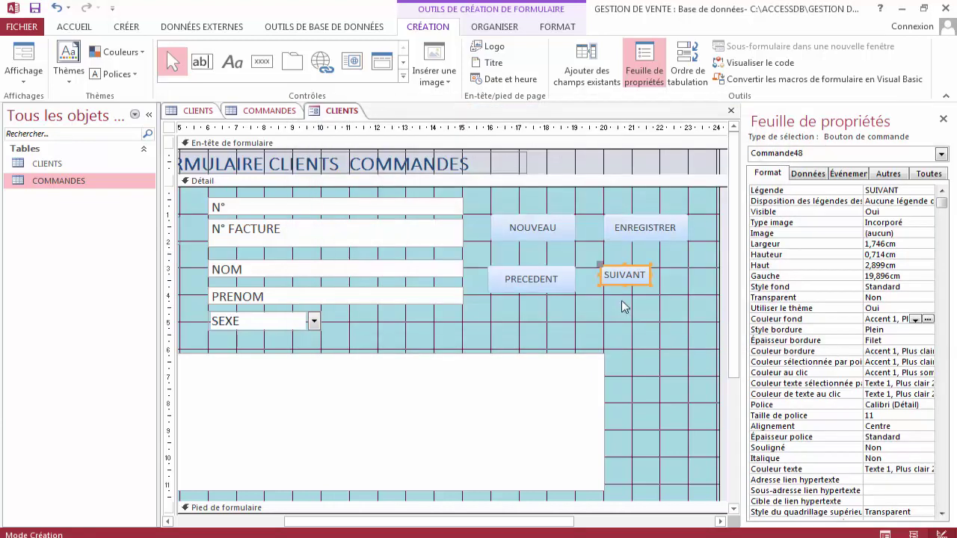
# Align SUIVANT with PRECEDENT and enlarge it to about 2,989 by 0,899 cm.
pyautogui.click(602, 267)
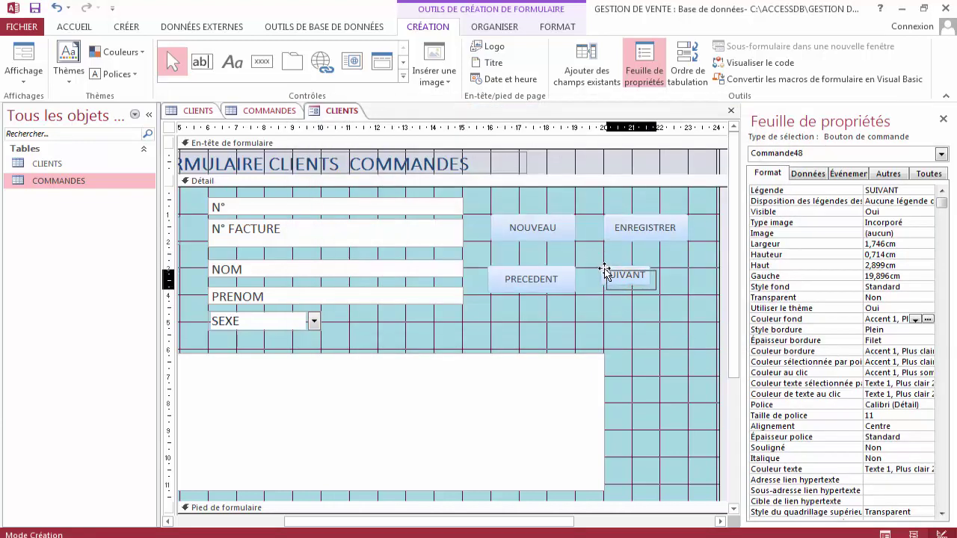
pyautogui.moveTo(604, 269); pyautogui.dragTo(603, 268)
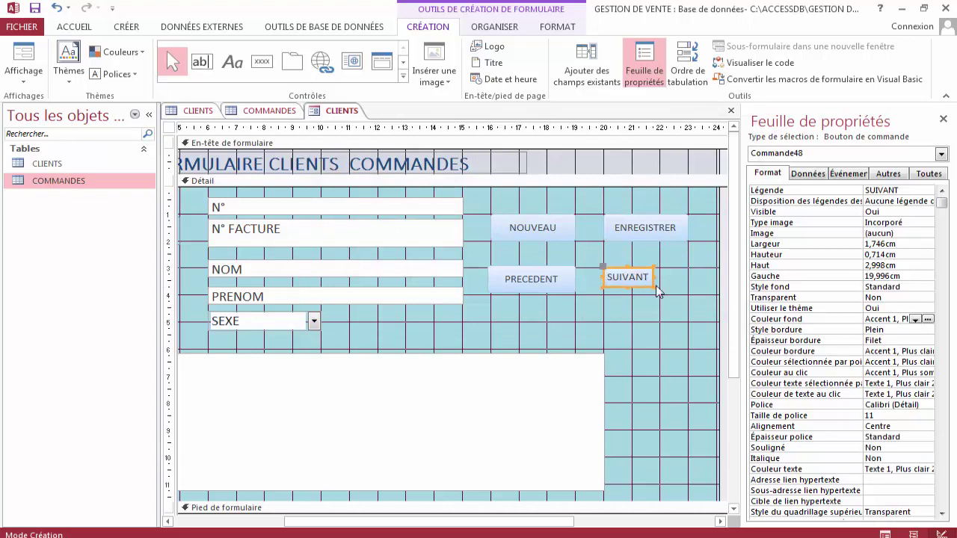
pyautogui.moveTo(652, 289); pyautogui.dragTo(687, 293)
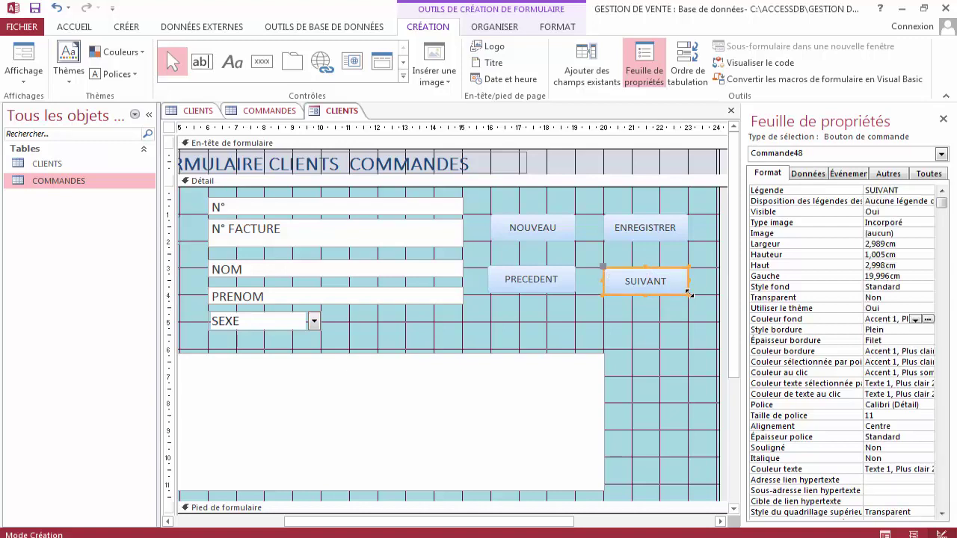
pyautogui.click(606, 256)
pyautogui.click(647, 284)
pyautogui.click(584, 280)
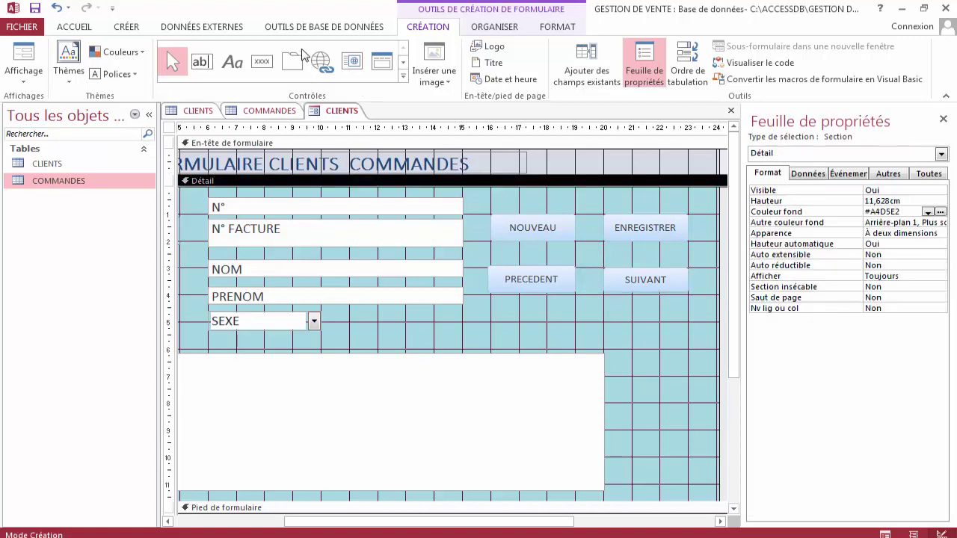
# Draw an Annuler un enregistrement button below PRECEDENT, keeping the default undo-arrow image.
pyautogui.click(264, 62)
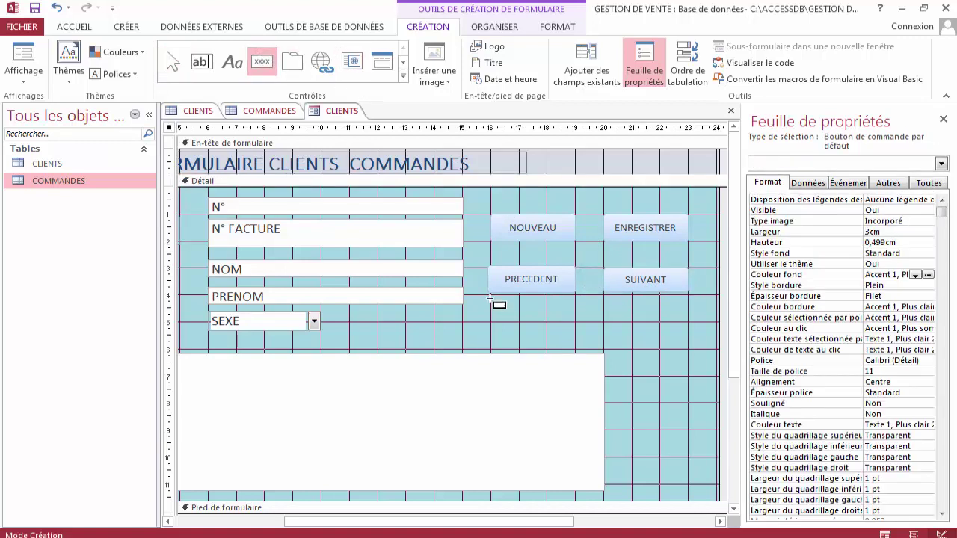
pyautogui.moveTo(489, 311); pyautogui.dragTo(575, 322)
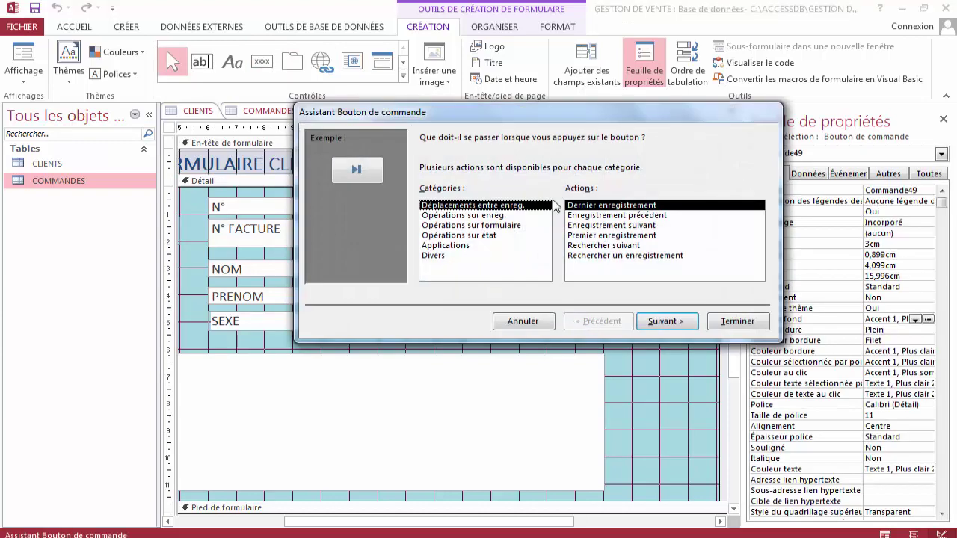
pyautogui.click(484, 216)
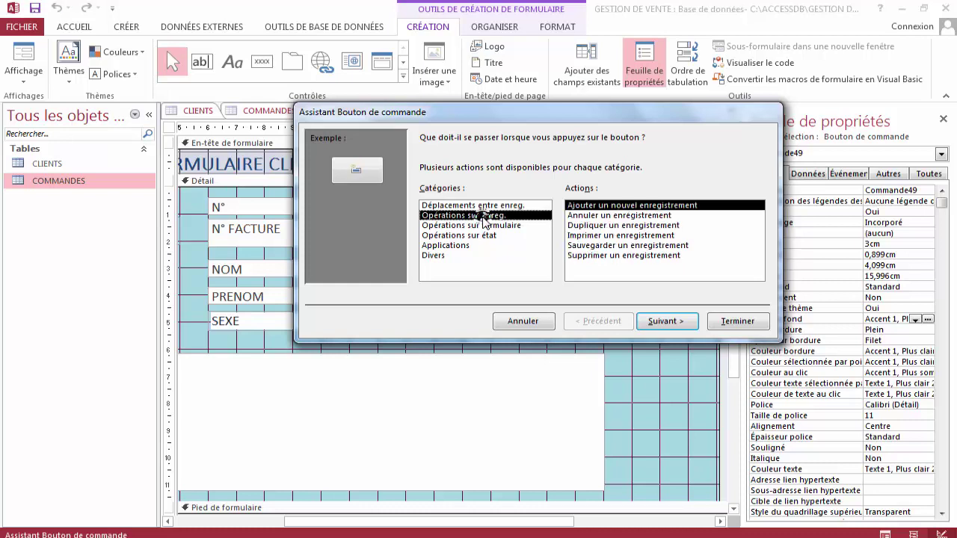
pyautogui.click(588, 216)
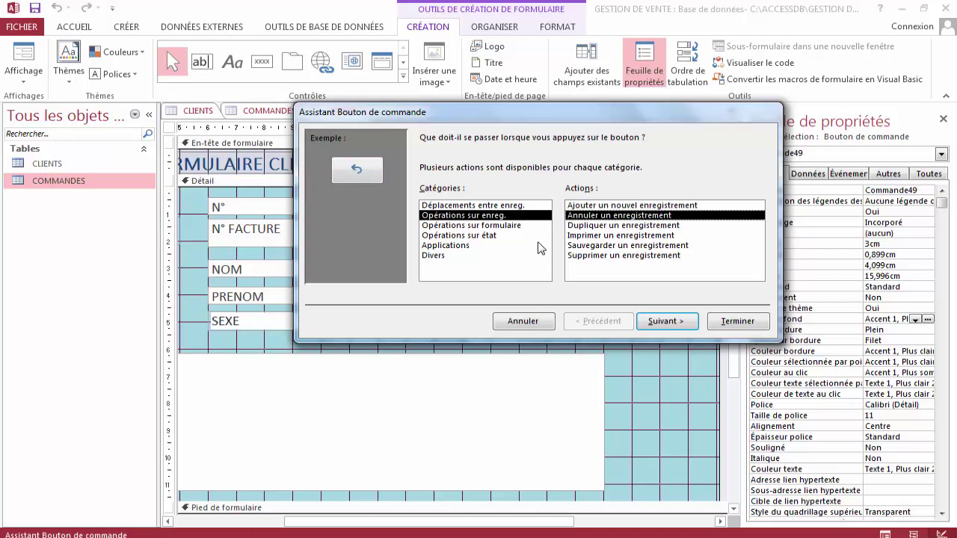
pyautogui.click(681, 320)
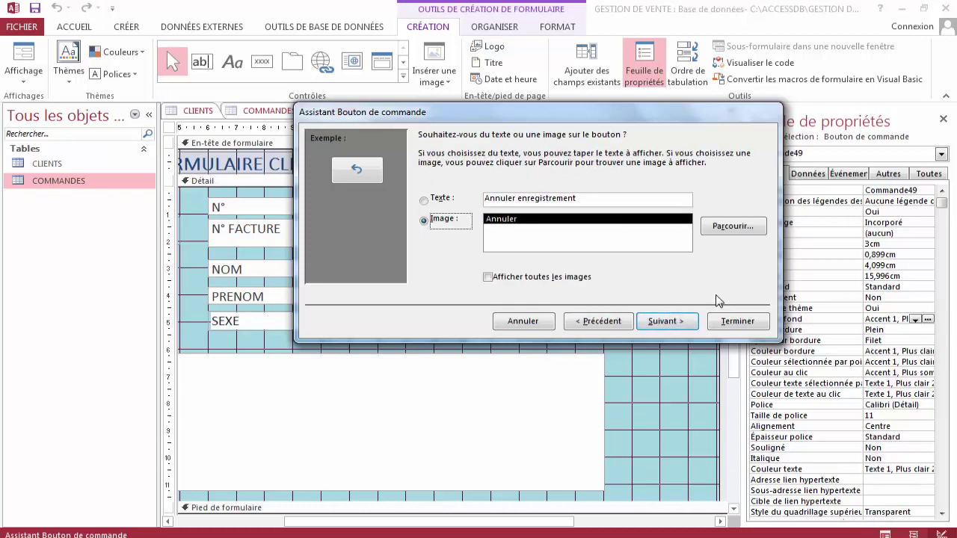
pyautogui.click(735, 321)
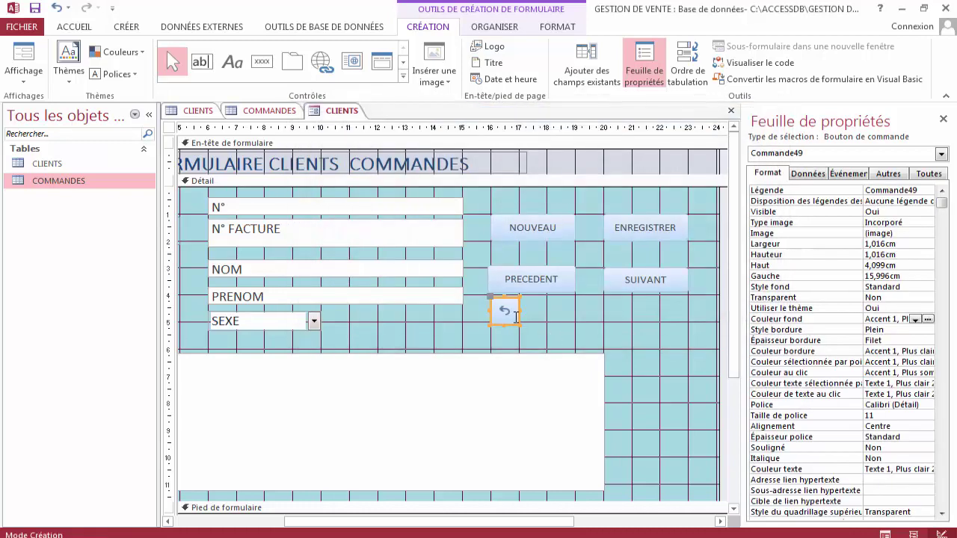
# Change the undo button's caption to ANNULER, then delete the button.
pyautogui.doubleClick(510, 312)
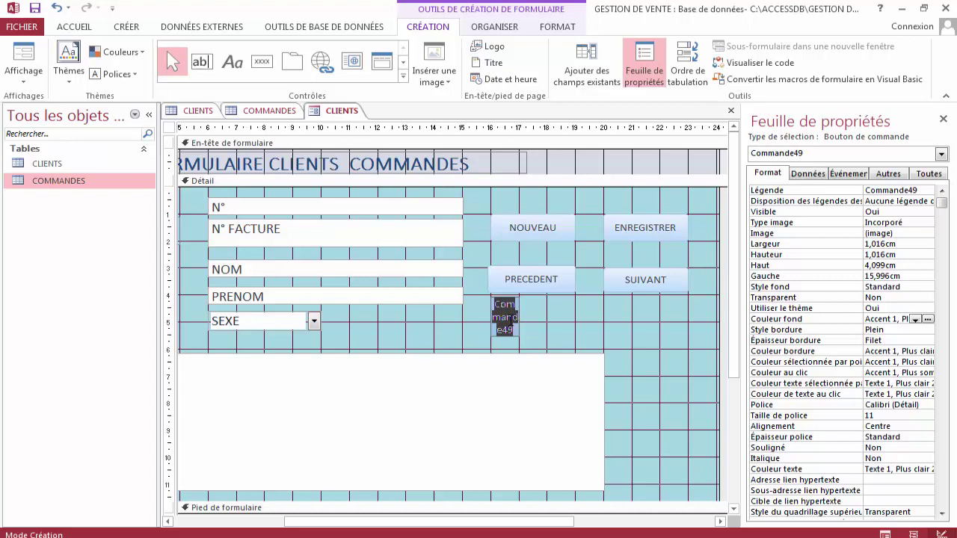
pyautogui.press('BackSpace')
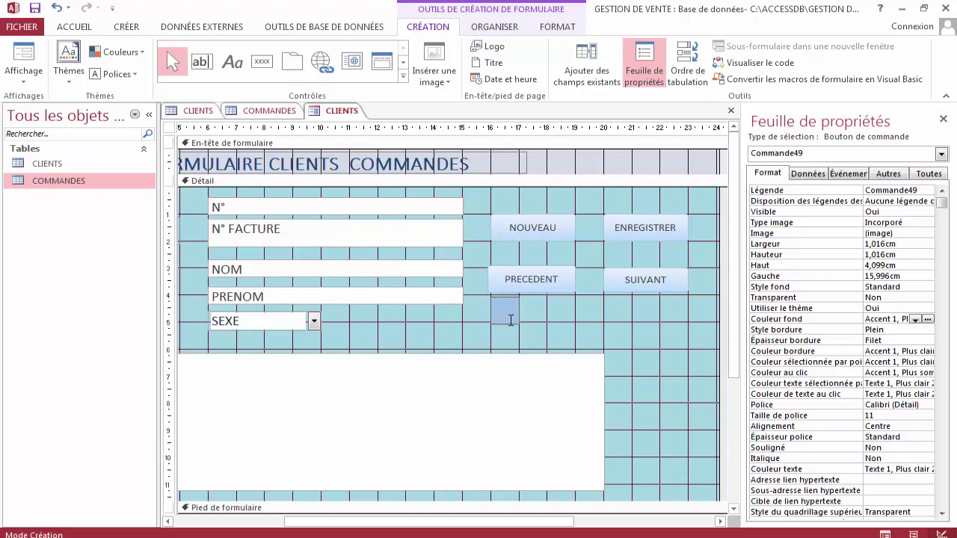
pyautogui.press('capslock')
pyautogui.write('ANNULER')
pyautogui.press('Return')
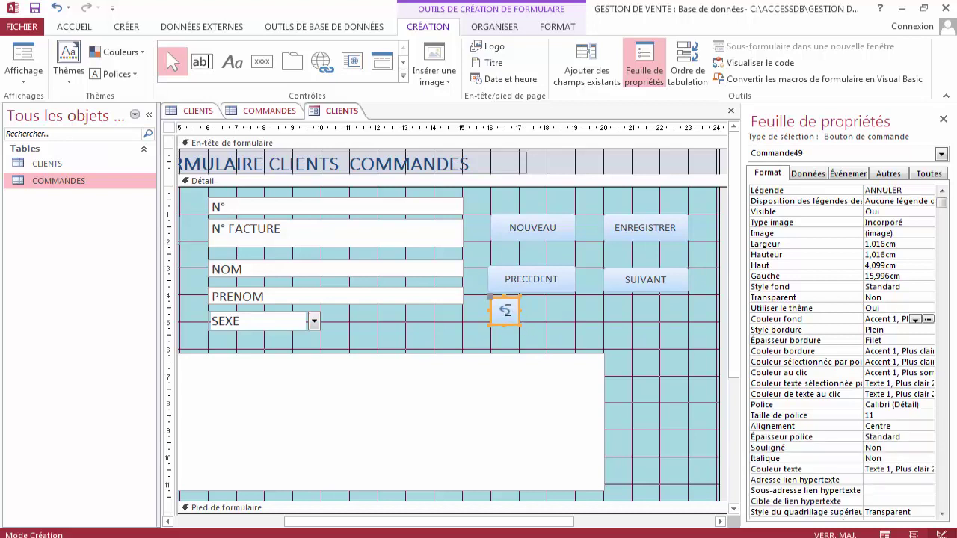
pyautogui.press('Delete')
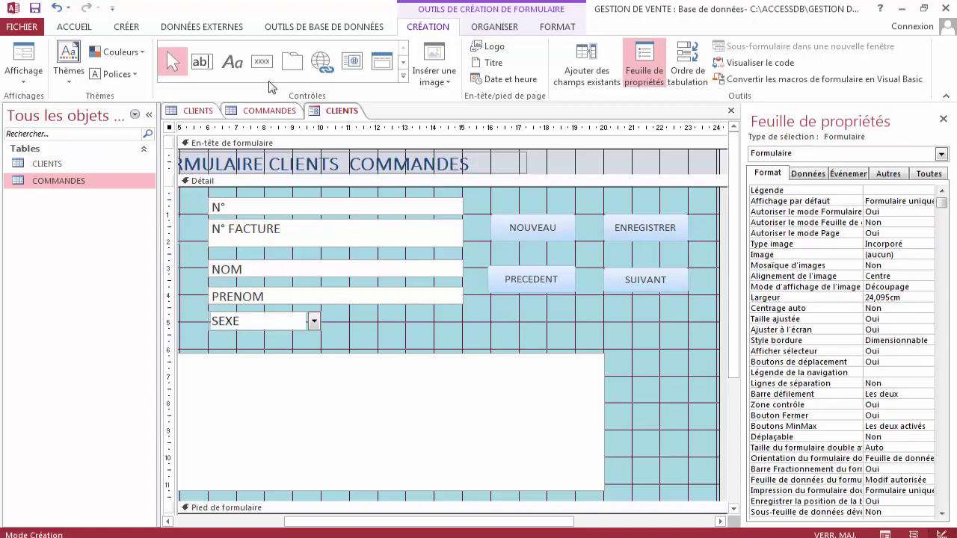
# Draw a button below PRECEDENT with the Annuler un enregistrement action.
pyautogui.click(262, 62)
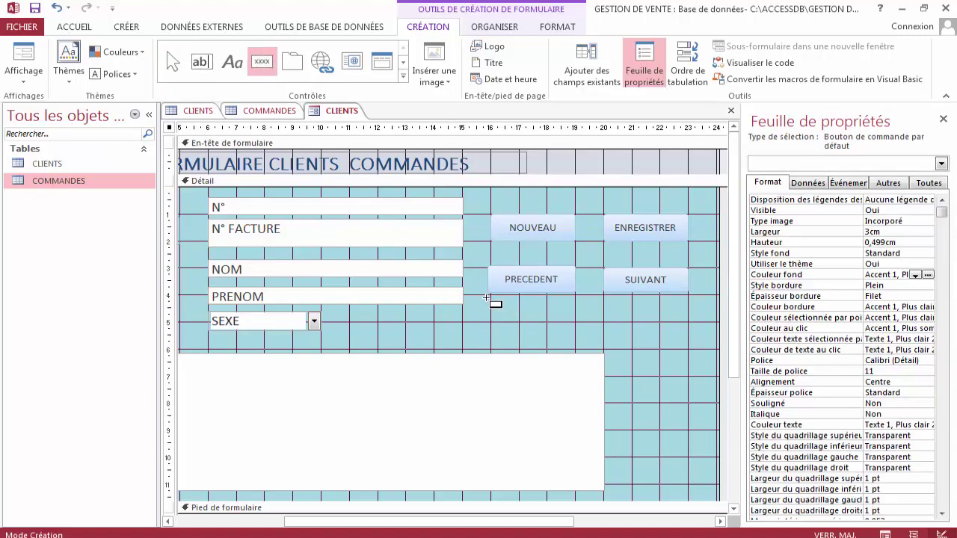
pyautogui.moveTo(490, 298)
pyautogui.mouseDown()
pyautogui.moveTo(517, 323)
pyautogui.moveTo(575, 322)
pyautogui.mouseUp()
pyautogui.click(572, 216)
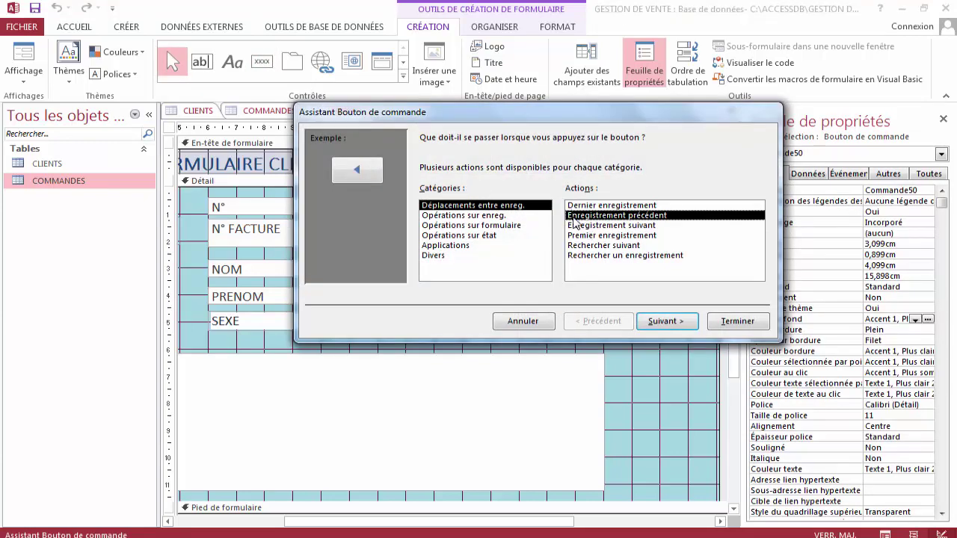
pyautogui.click(504, 207)
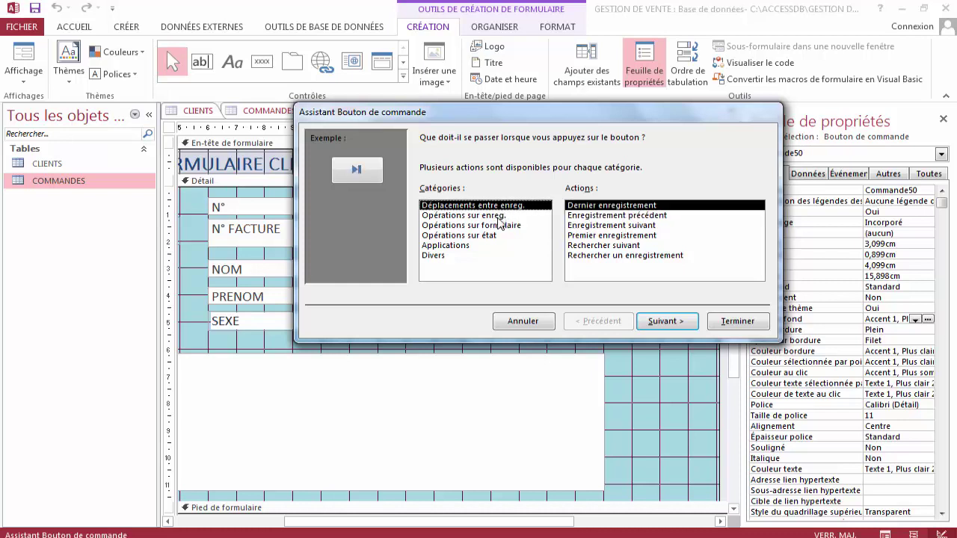
pyautogui.click(504, 215)
pyautogui.click(583, 216)
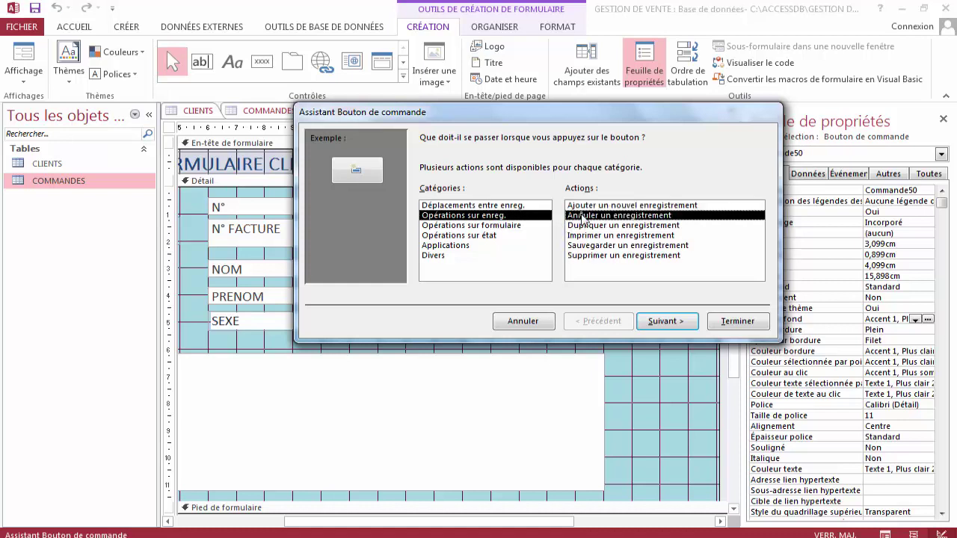
# Give the button the text ANNULER instead of an image, then widen it to 3,095 cm.
pyautogui.click(665, 321)
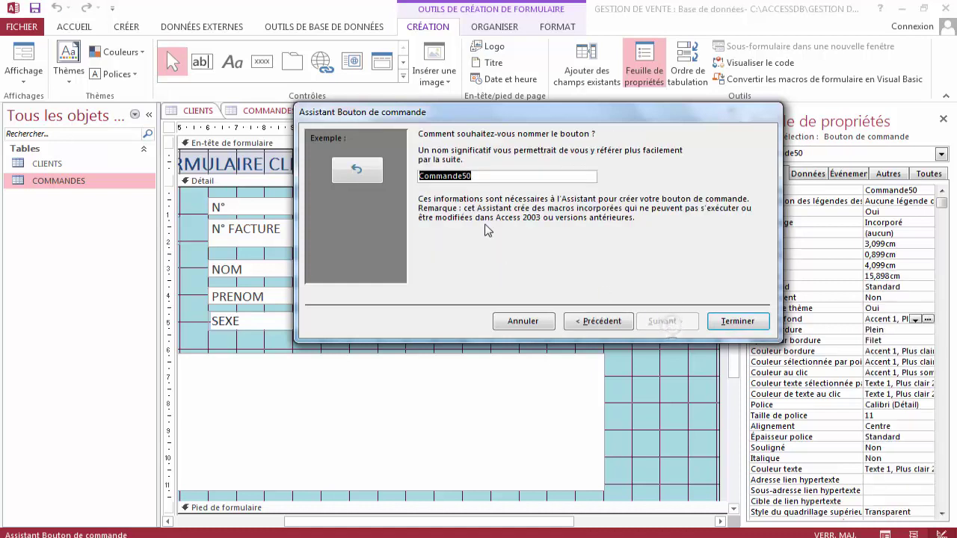
pyautogui.click(623, 326)
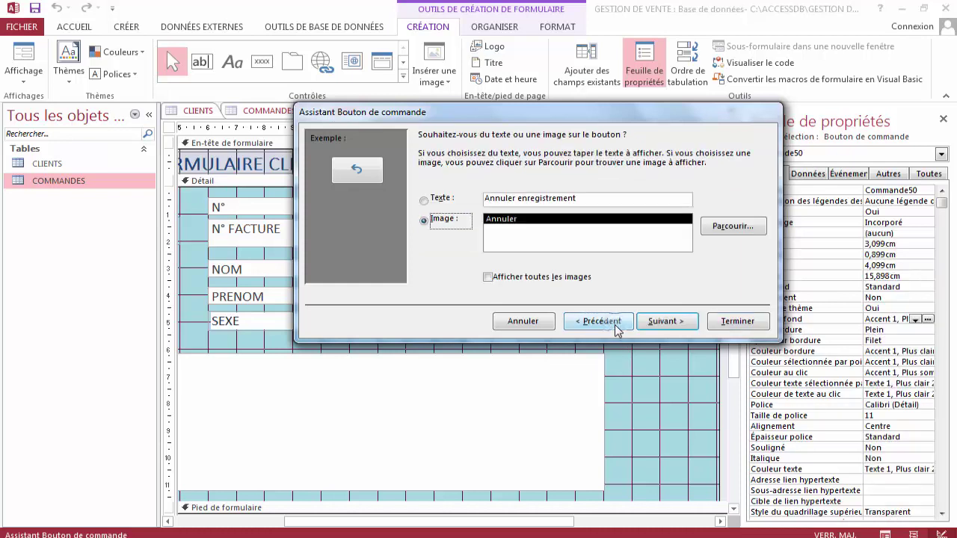
pyautogui.moveTo(579, 195); pyautogui.dragTo(523, 197)
pyautogui.press('End')
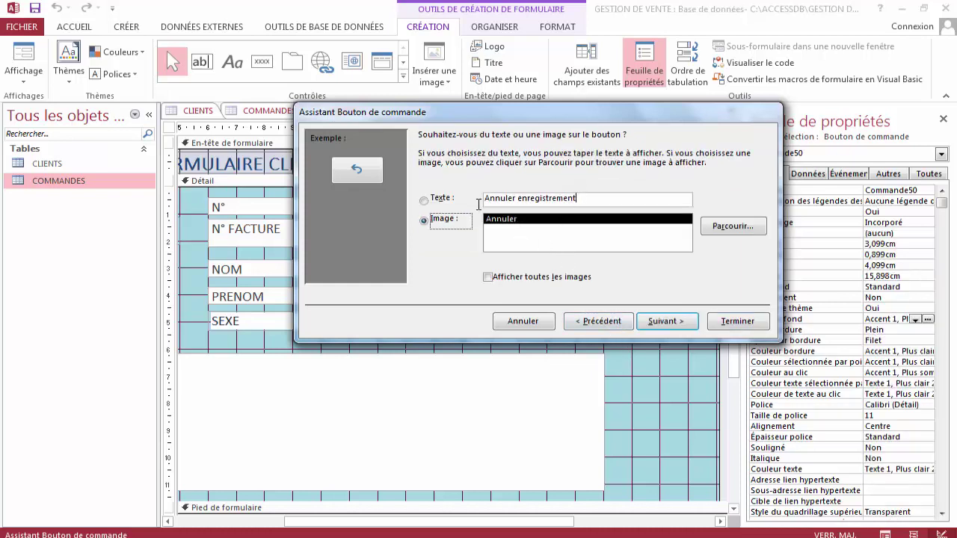
pyautogui.keyDown('shift'); pyautogui.click(489, 198); pyautogui.keyUp('shift')
pyautogui.click(475, 202)
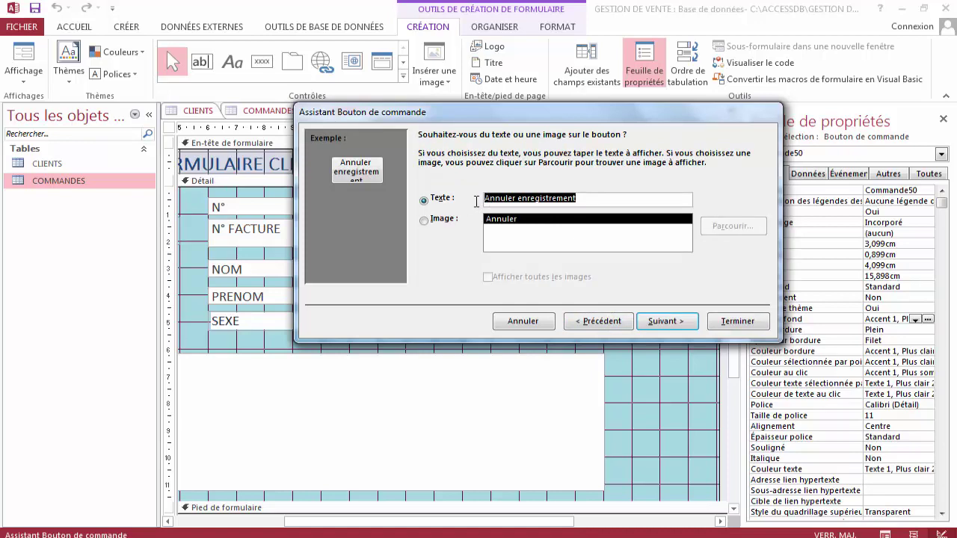
pyautogui.write('ANNULER')
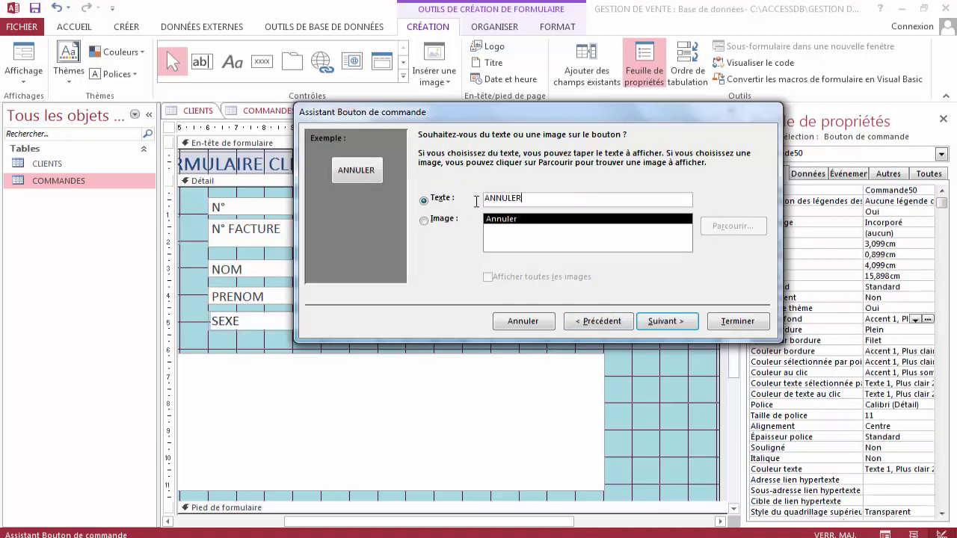
pyautogui.click(654, 323)
pyautogui.click(725, 323)
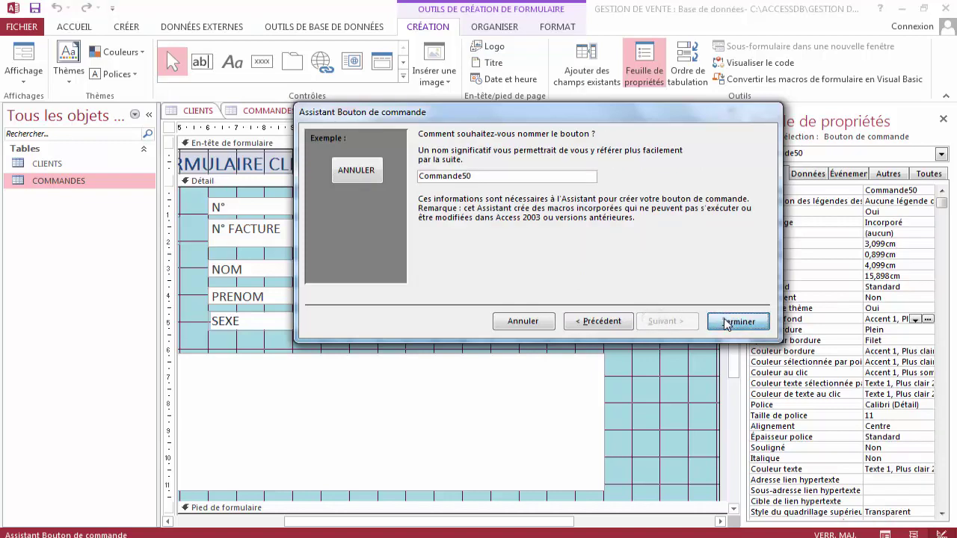
pyautogui.moveTo(538, 306)
pyautogui.mouseDown()
pyautogui.moveTo(578, 309)
pyautogui.moveTo(530, 324)
pyautogui.mouseUp()
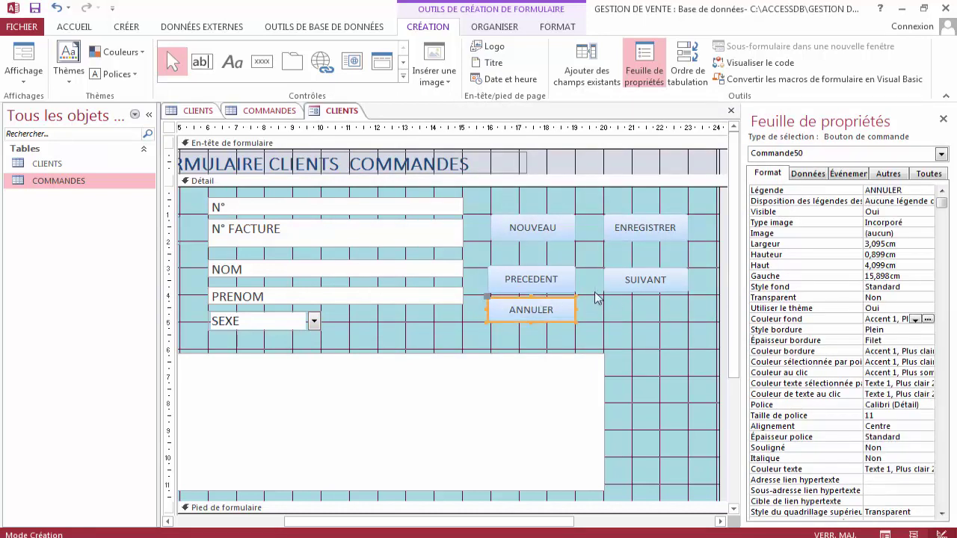
# Draw a button below SUIVANT with the Supprimer un enregistrement action.
pyautogui.click(262, 61)
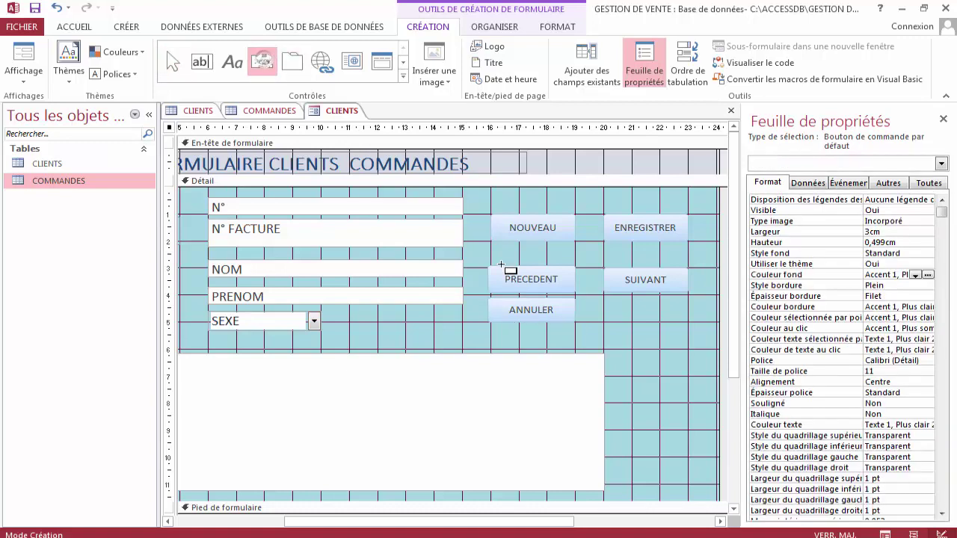
pyautogui.moveTo(601, 299); pyautogui.dragTo(691, 324)
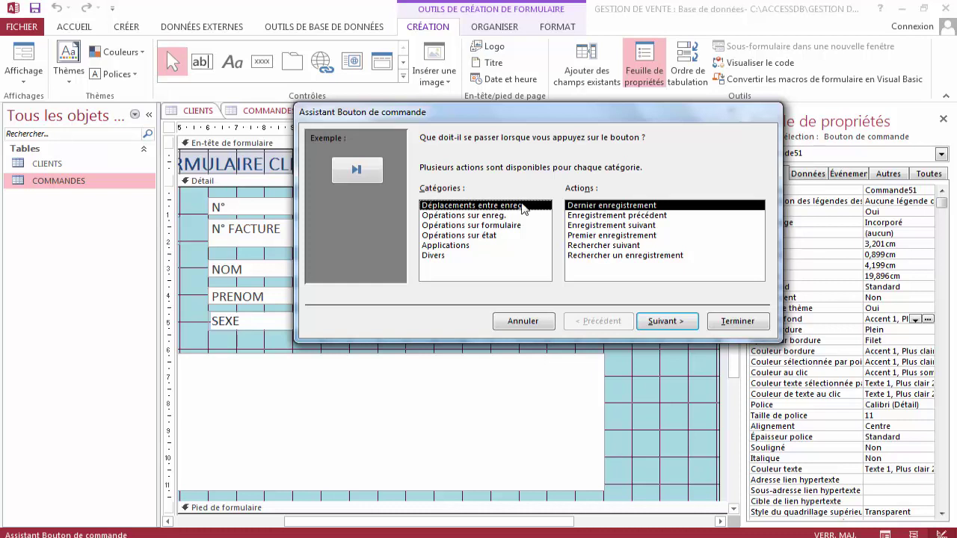
pyautogui.click(482, 216)
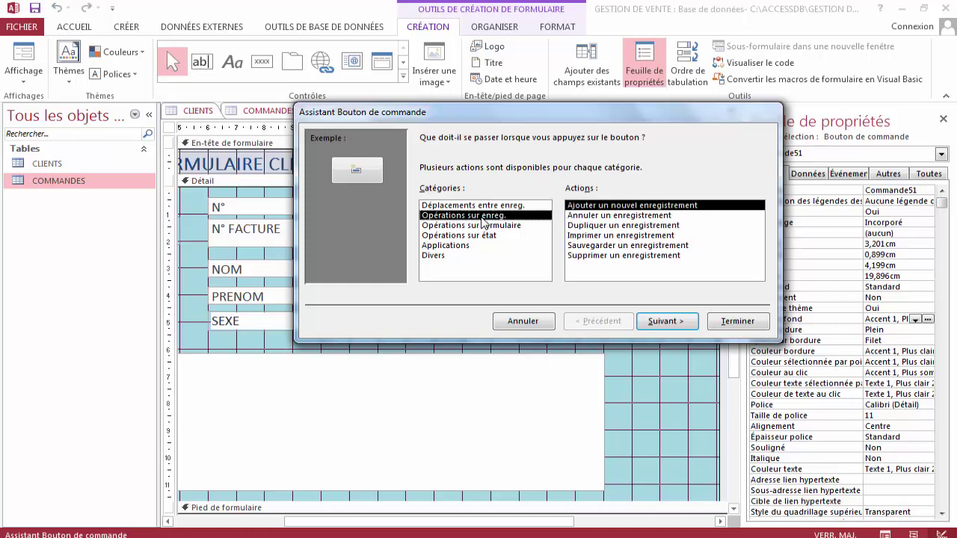
pyautogui.click(588, 256)
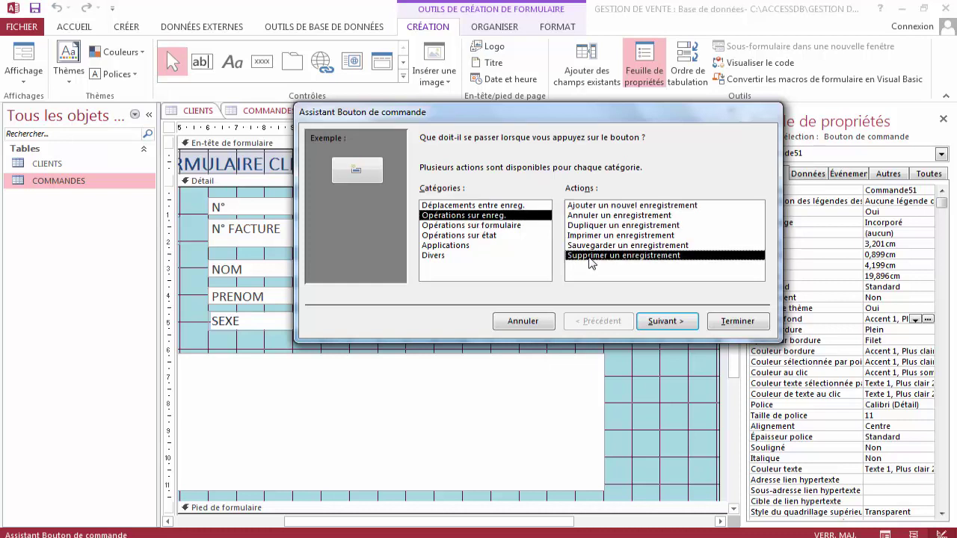
# Caption the button SUPPRIMER and widen it to about 3,095 by 0,794 cm.
pyautogui.click(668, 321)
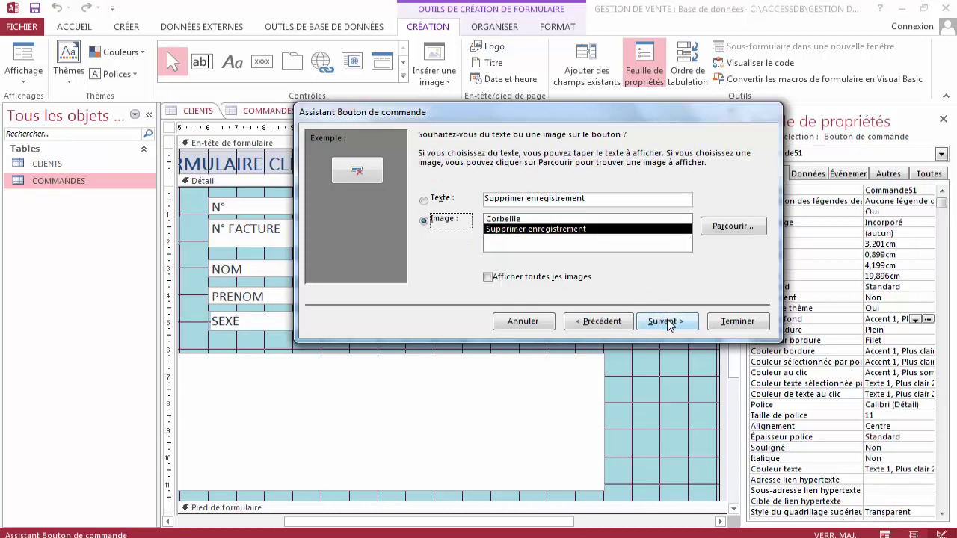
pyautogui.moveTo(592, 201); pyautogui.dragTo(475, 201)
pyautogui.write('SU')
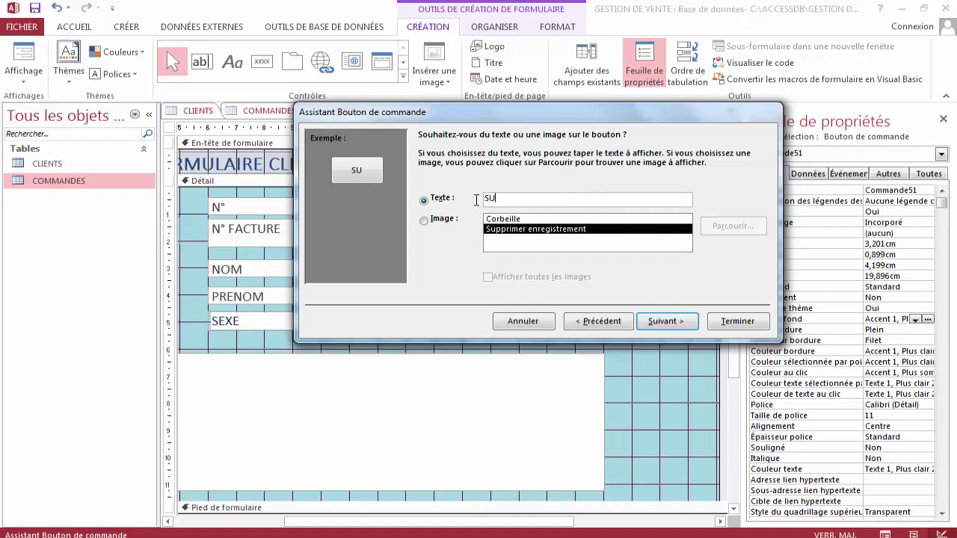
pyautogui.write('PPRIMER')
pyautogui.click(659, 321)
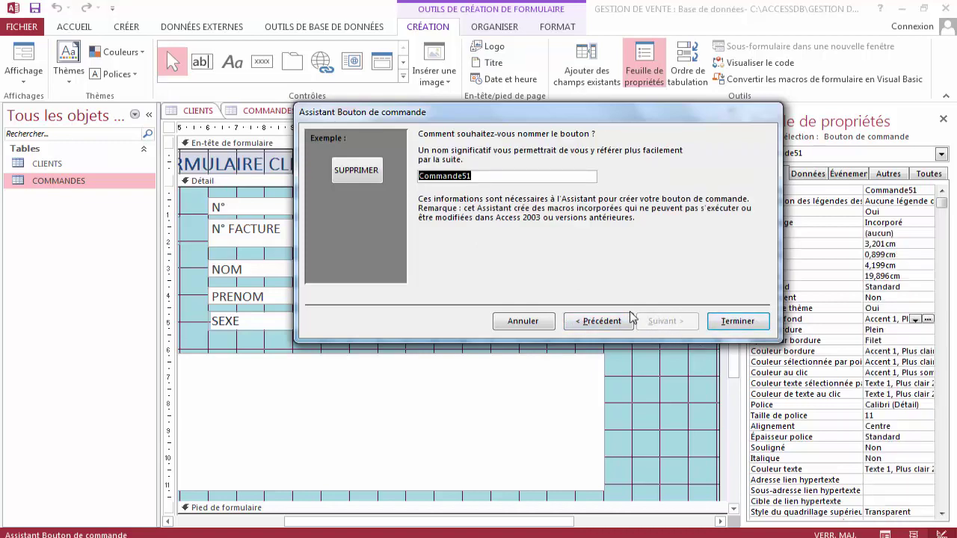
pyautogui.click(573, 321)
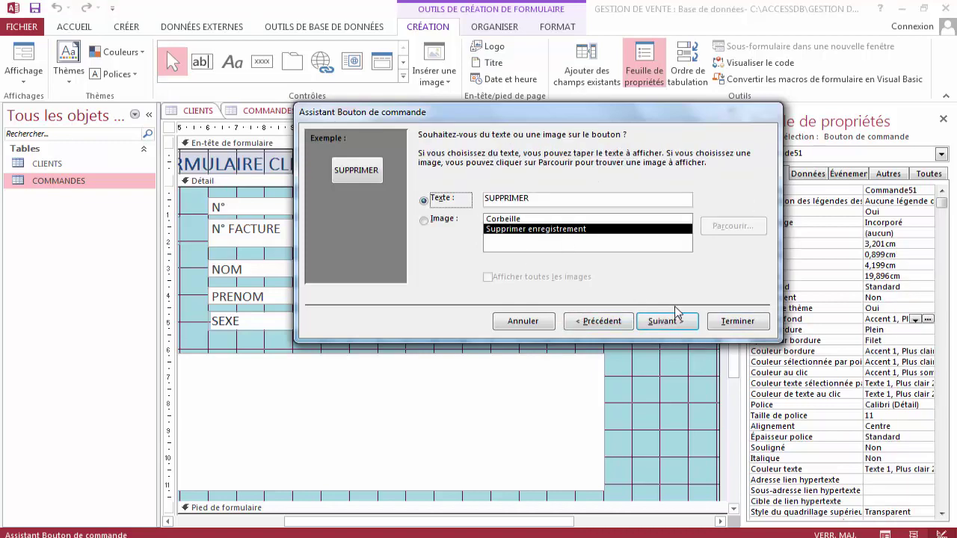
pyautogui.click(662, 321)
pyautogui.click(737, 323)
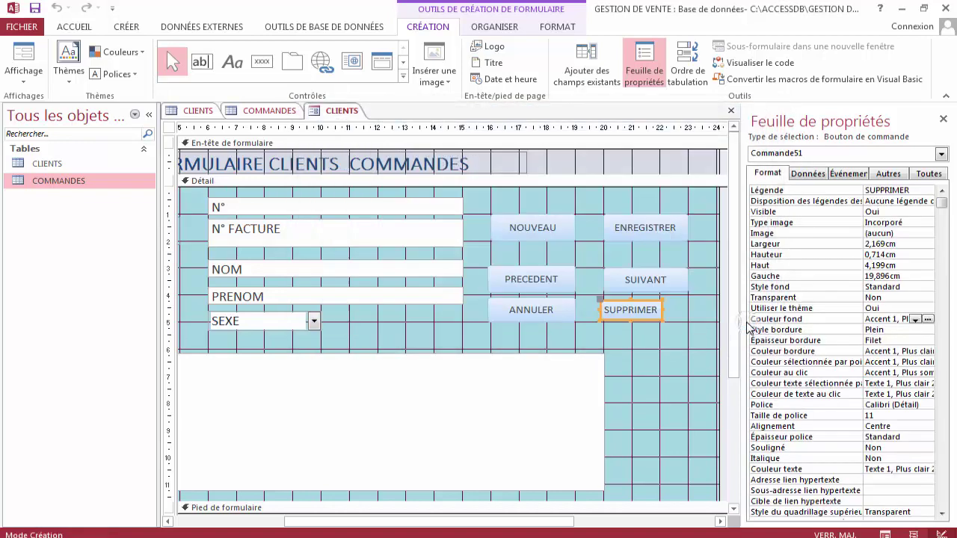
pyautogui.moveTo(662, 310); pyautogui.dragTo(644, 324)
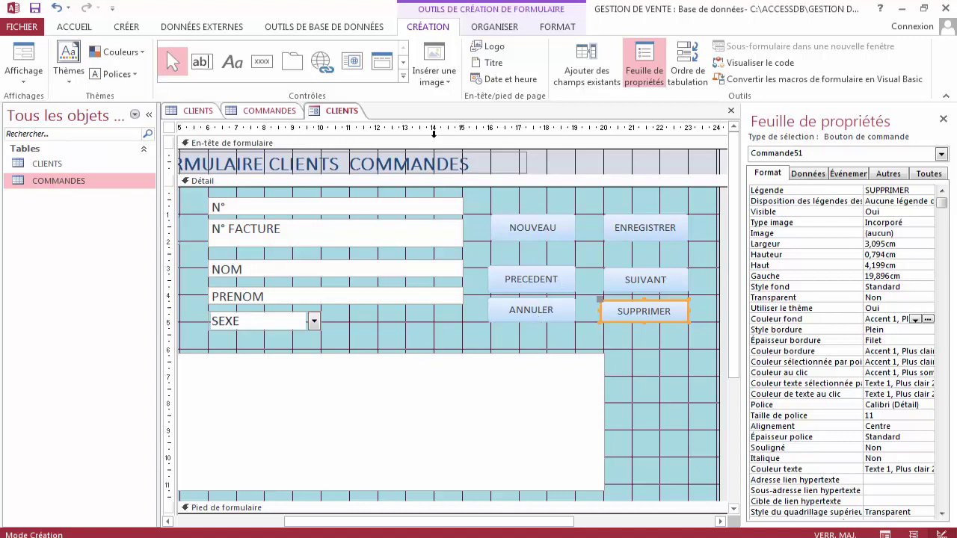
# Draw a new button below ANNULER with a form-printing action.
pyautogui.click(262, 61)
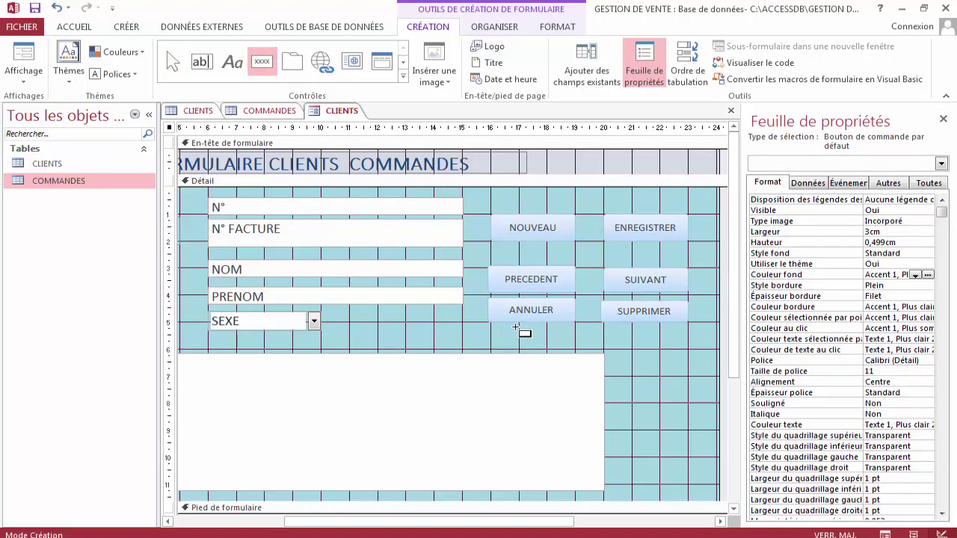
pyautogui.moveTo(491, 324); pyautogui.dragTo(576, 349)
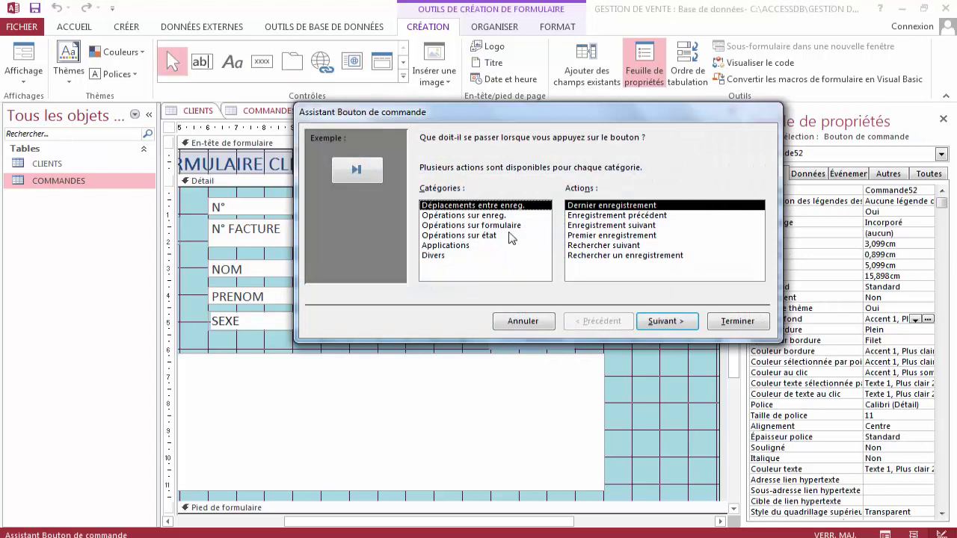
pyautogui.click(474, 226)
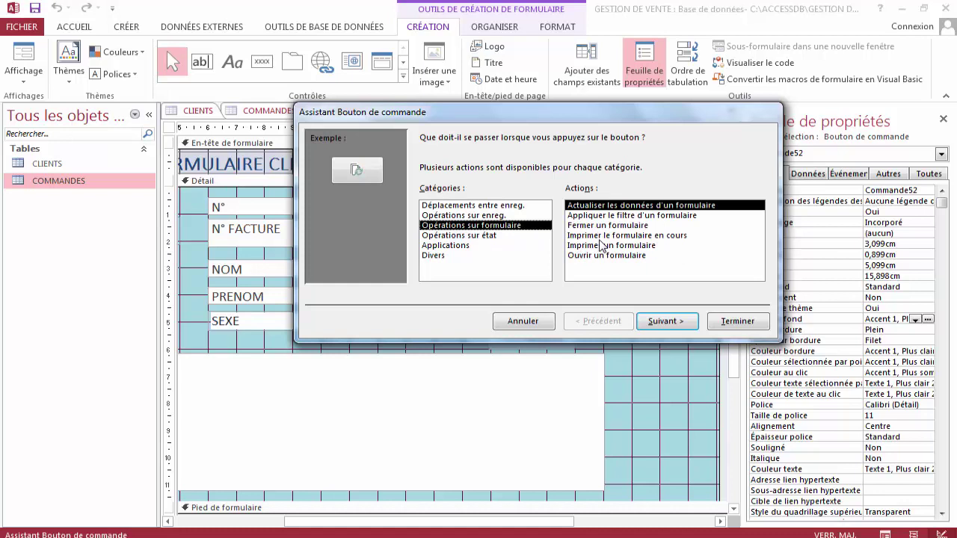
pyautogui.click(613, 245)
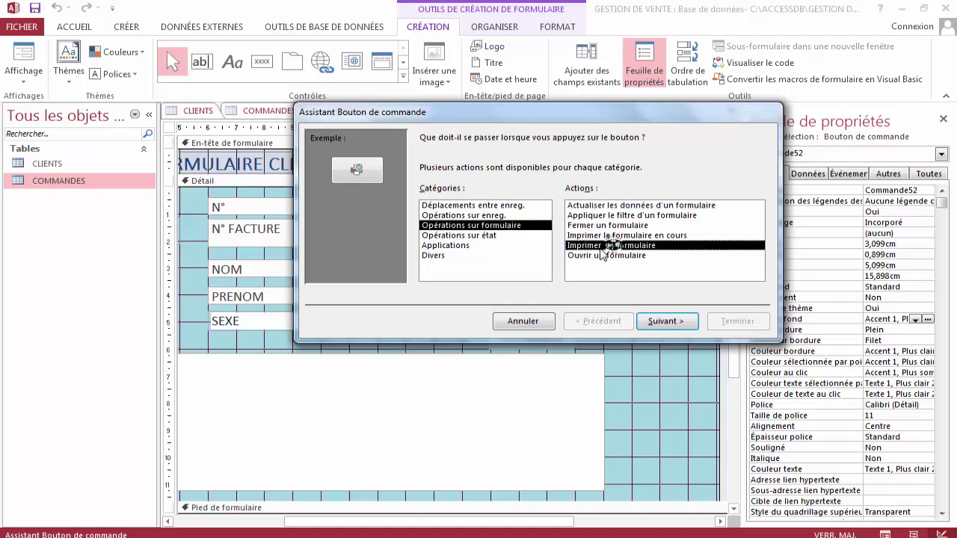
pyautogui.click(669, 320)
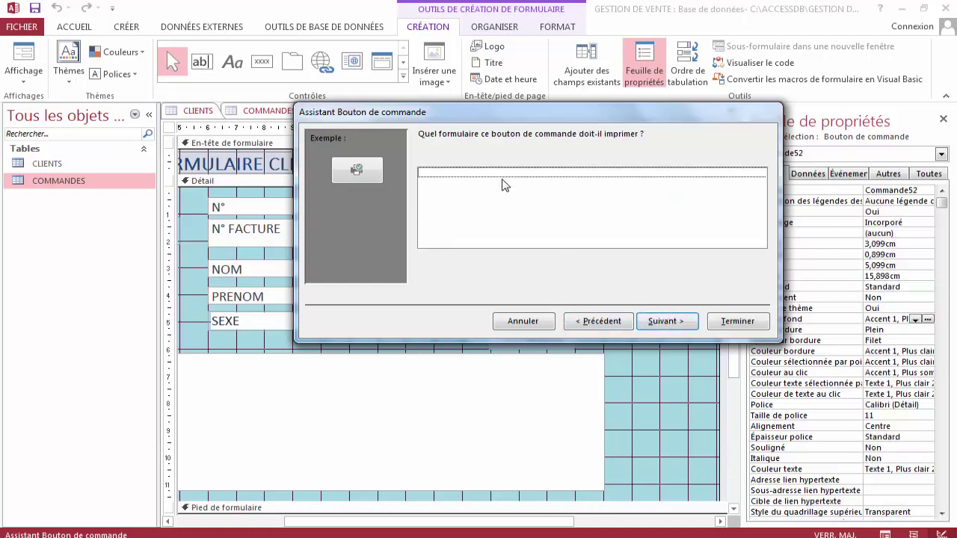
# Revisit the action choices and settle on Imprimer le formulaire en cours.
pyautogui.click(591, 323)
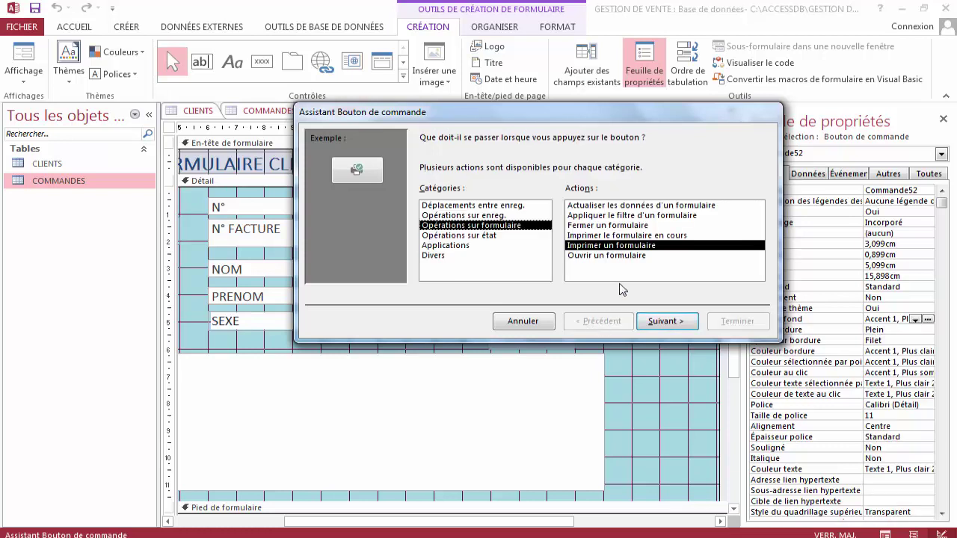
pyautogui.click(496, 226)
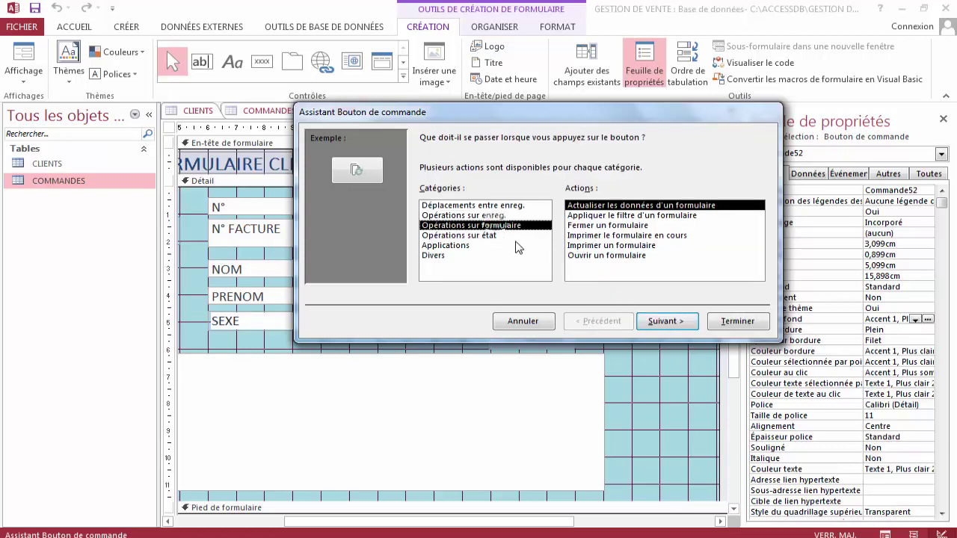
pyautogui.click(496, 236)
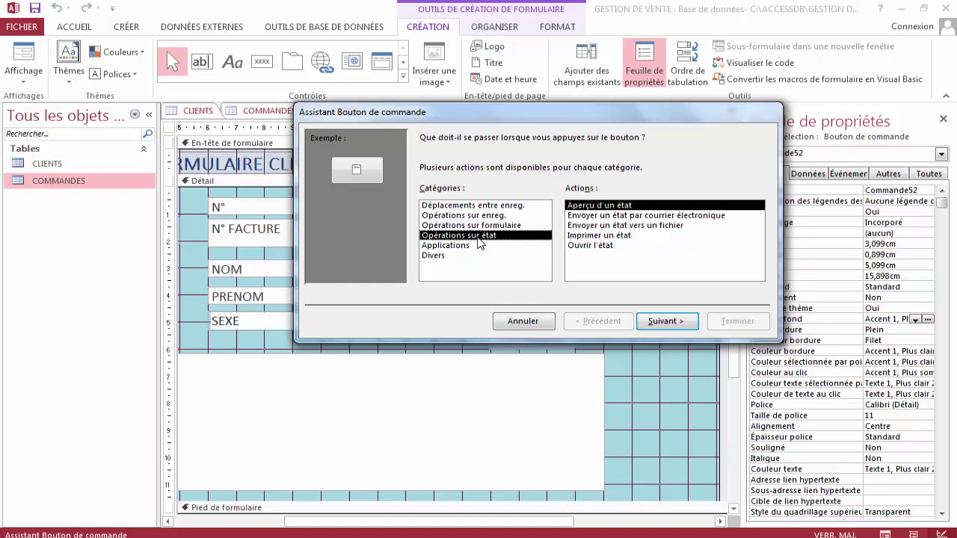
pyautogui.click(479, 245)
pyautogui.click(486, 226)
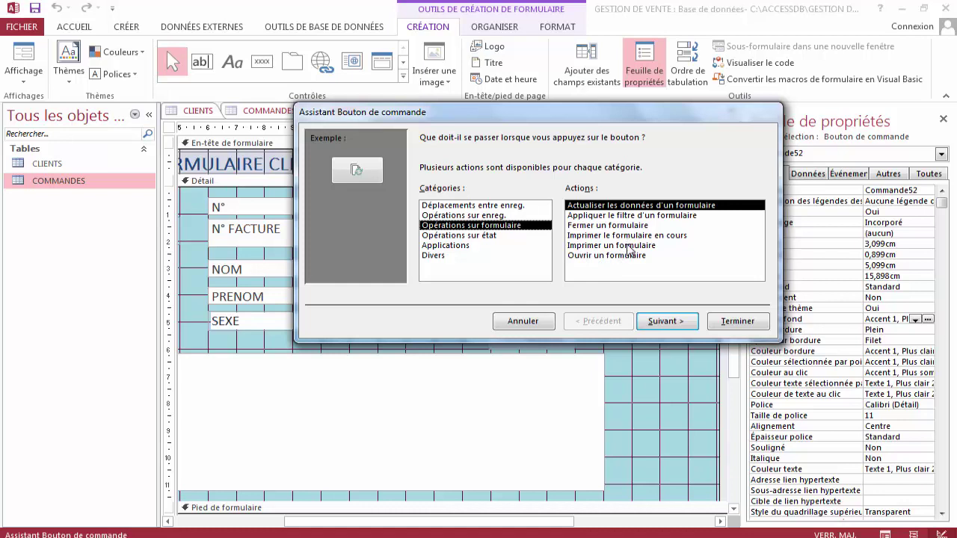
pyautogui.click(640, 237)
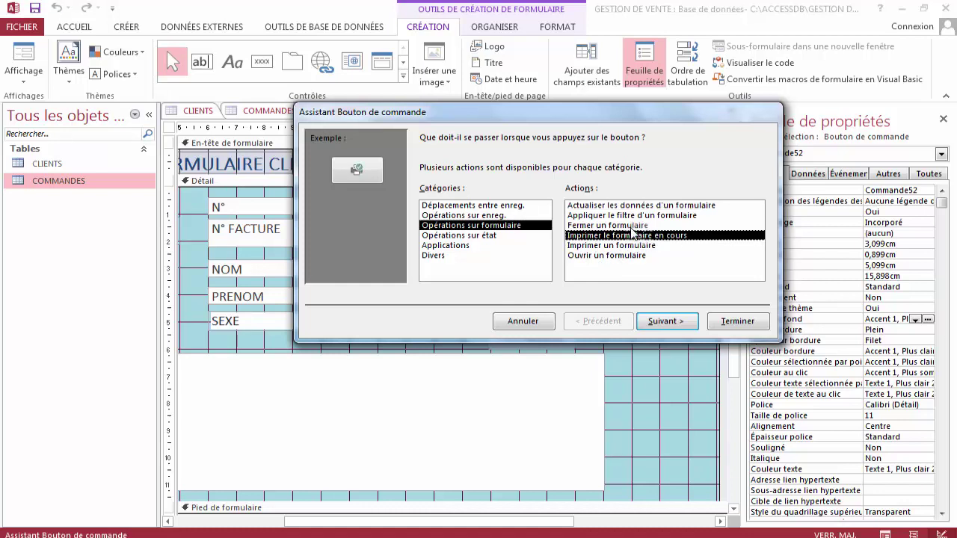
pyautogui.click(643, 245)
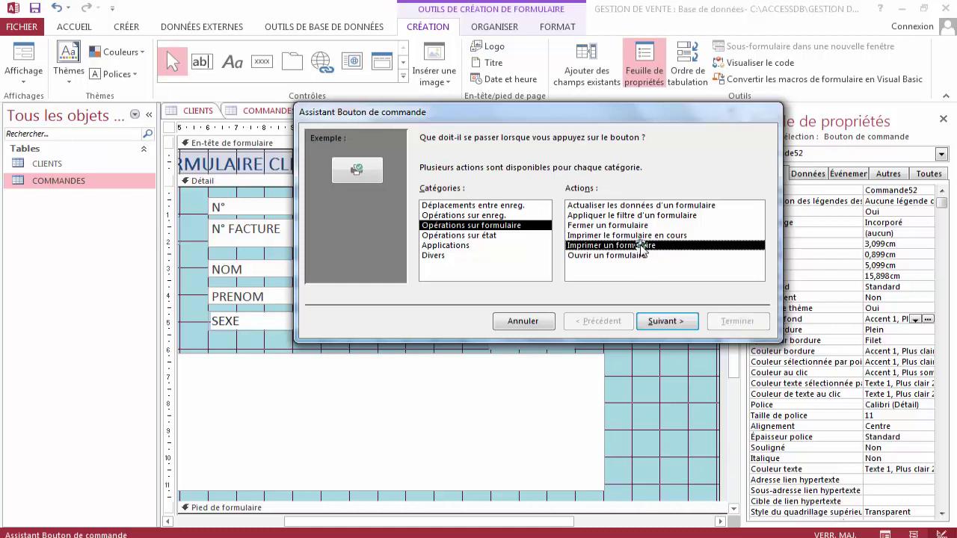
pyautogui.click(643, 237)
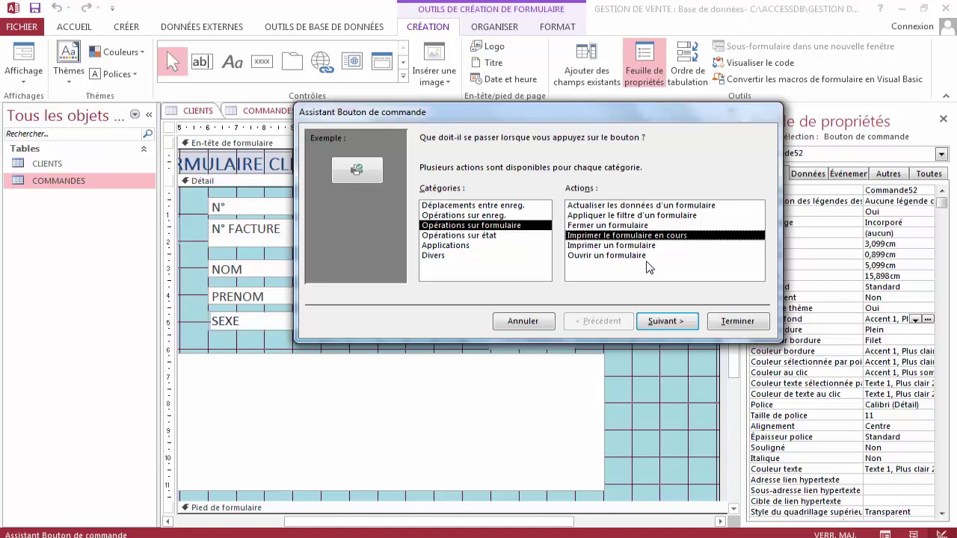
pyautogui.click(646, 246)
pyautogui.click(665, 323)
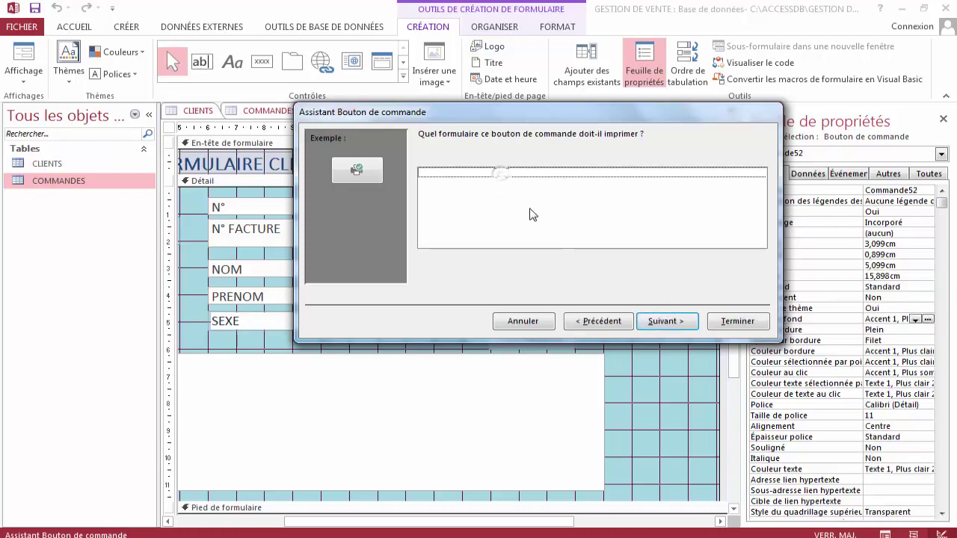
pyautogui.click(592, 321)
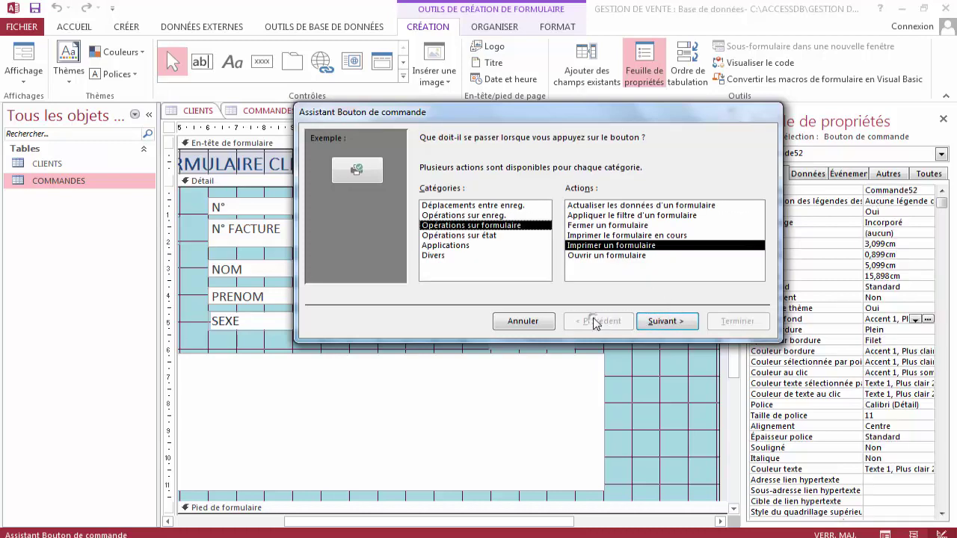
pyautogui.click(610, 237)
pyautogui.click(667, 322)
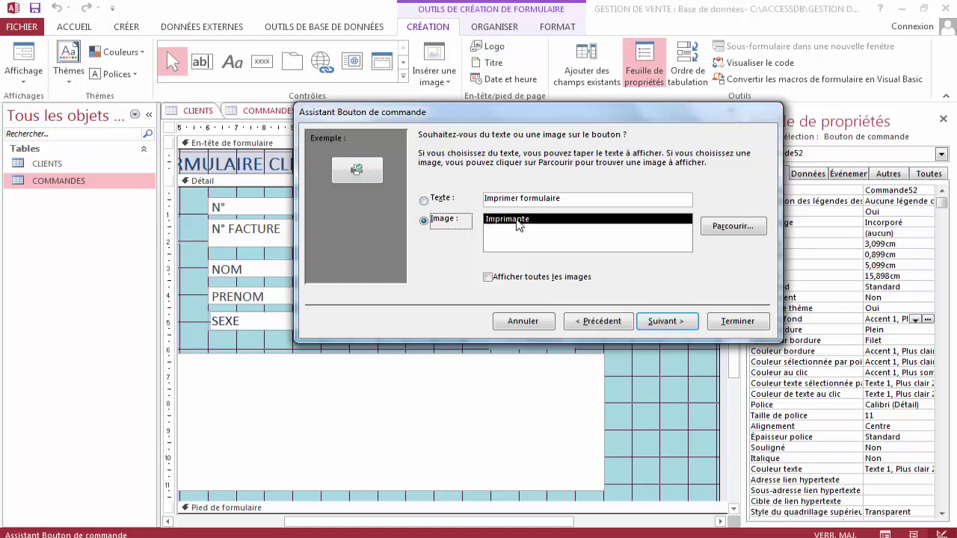
# Caption the print button IMPRIMER and complete the wizard.
pyautogui.moveTo(561, 198); pyautogui.dragTo(478, 198)
pyautogui.write('I')
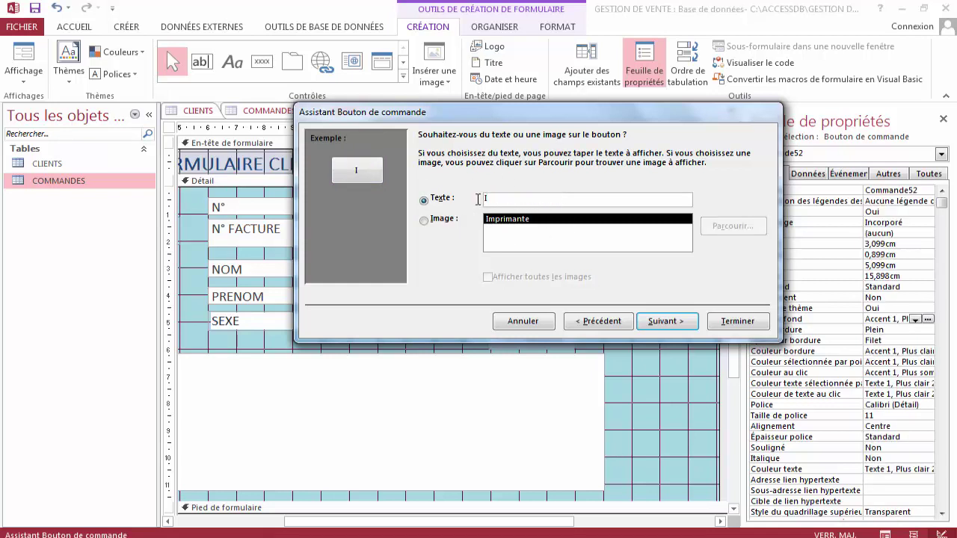
pyautogui.write('MPRIMER')
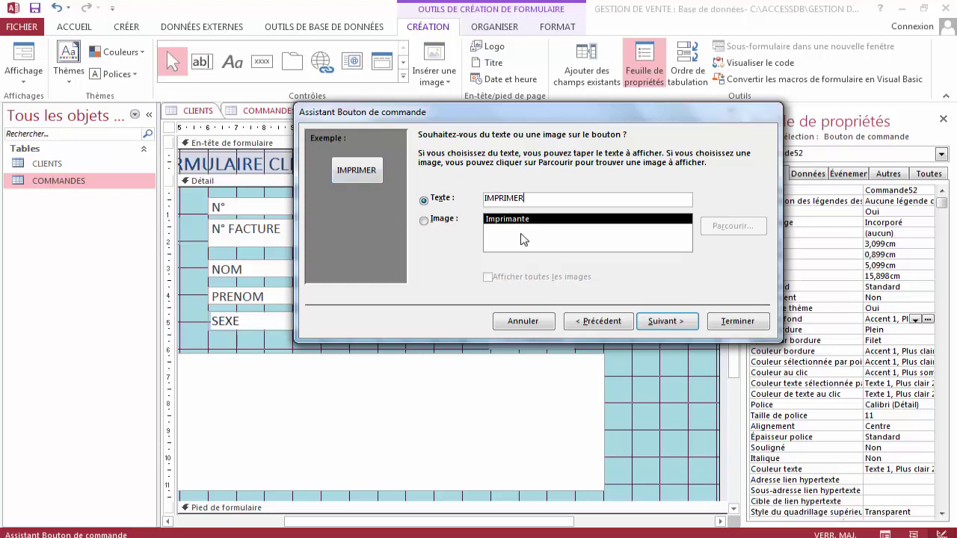
pyautogui.click(665, 322)
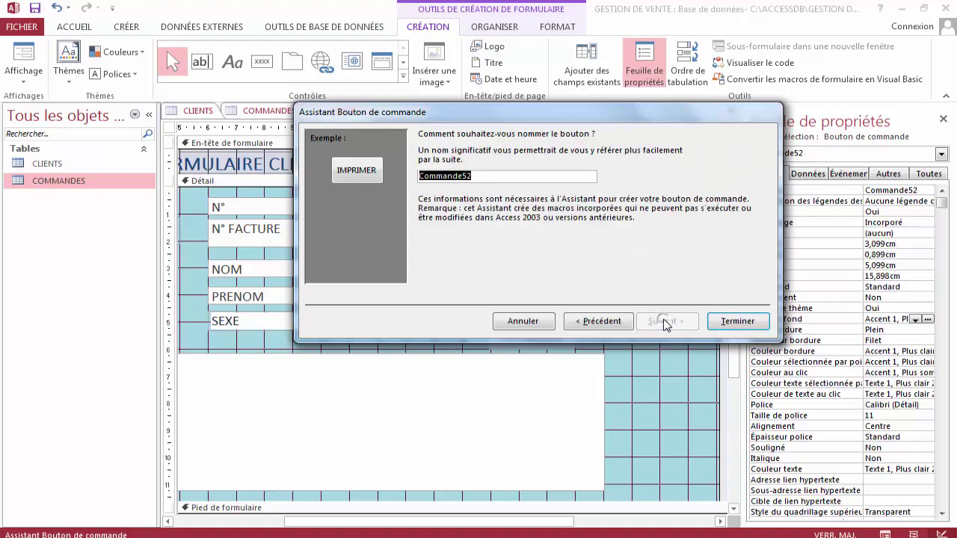
pyautogui.click(724, 322)
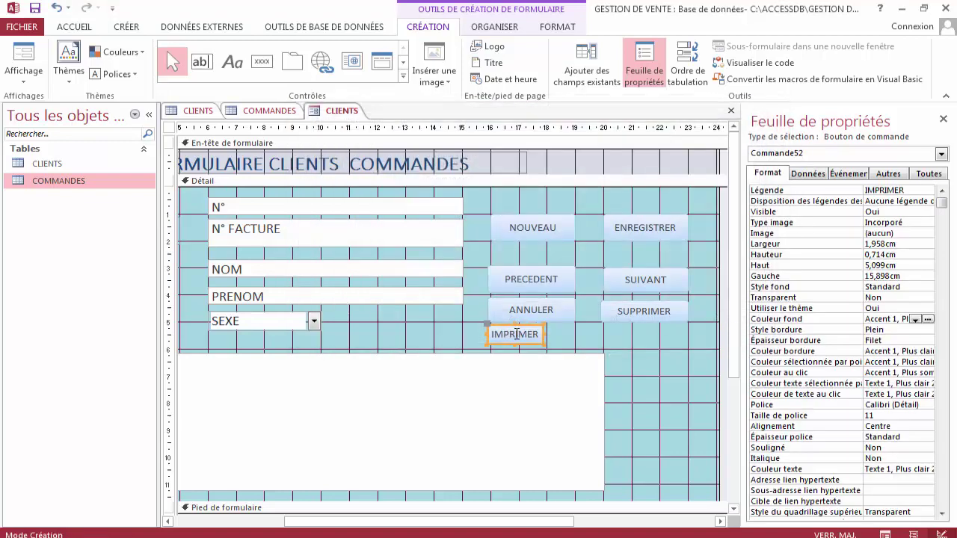
# Align and widen IMPRIMER under ANNULER, then lower the COMMANDES subform and lengthen Détail.
pyautogui.moveTo(487, 327); pyautogui.dragTo(494, 328)
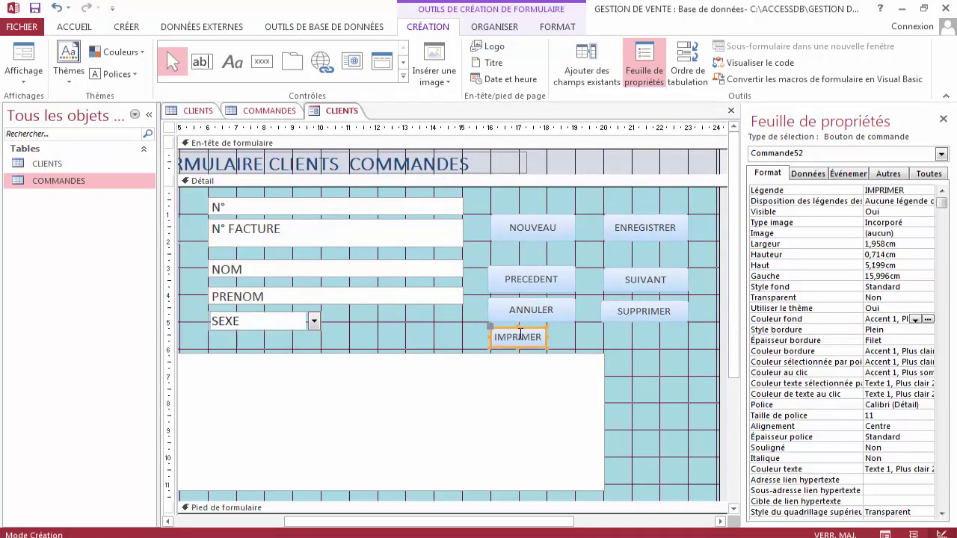
pyautogui.moveTo(545, 345); pyautogui.dragTo(576, 351)
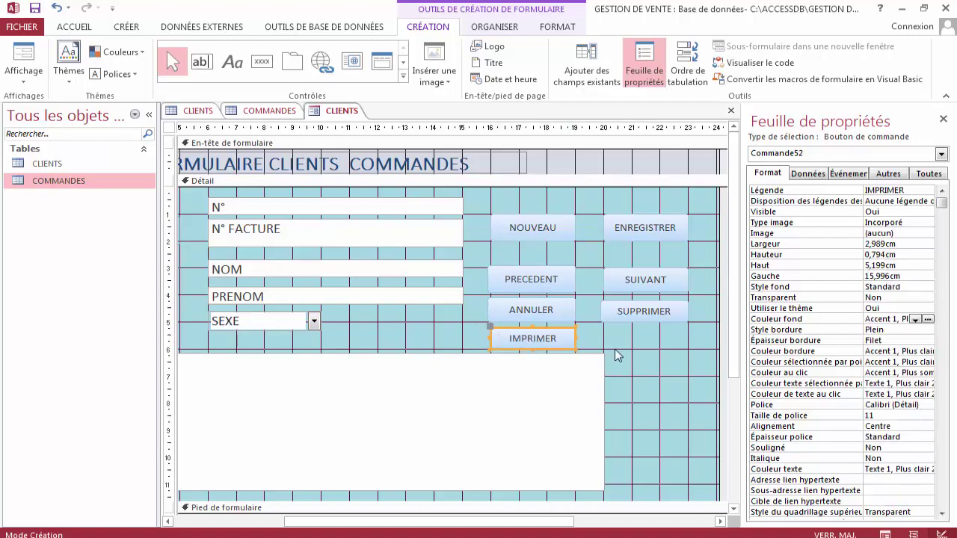
pyautogui.click(528, 362)
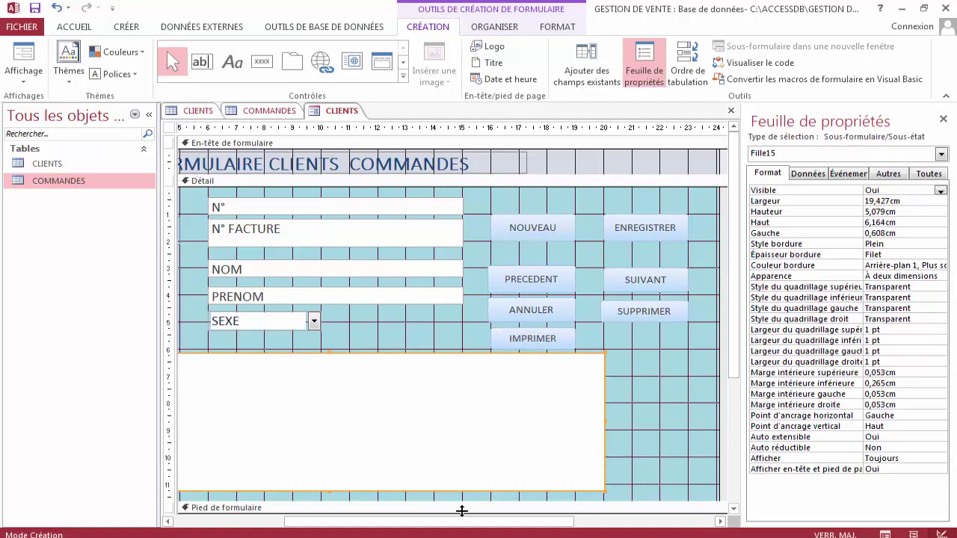
pyautogui.moveTo(465, 521); pyautogui.dragTo(354, 521)
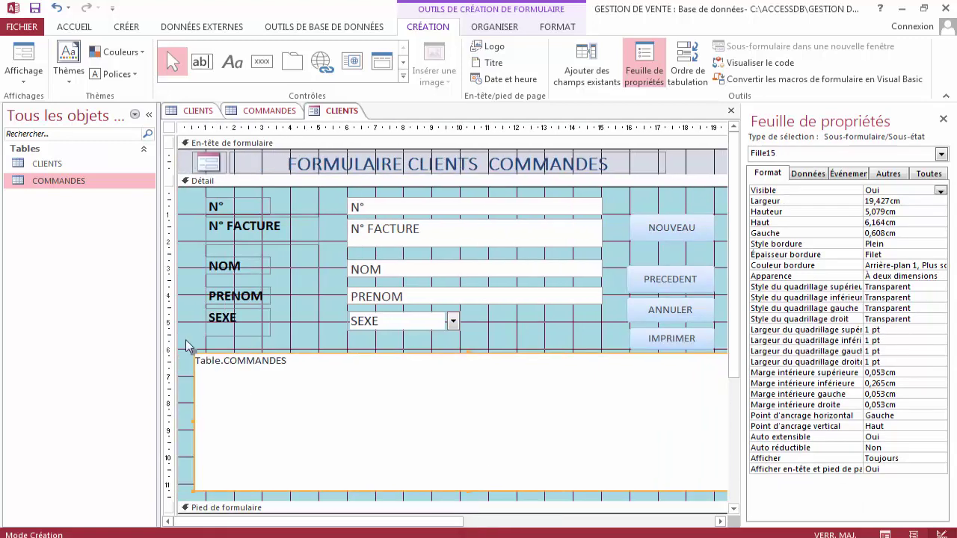
pyautogui.moveTo(192, 353); pyautogui.dragTo(192, 358)
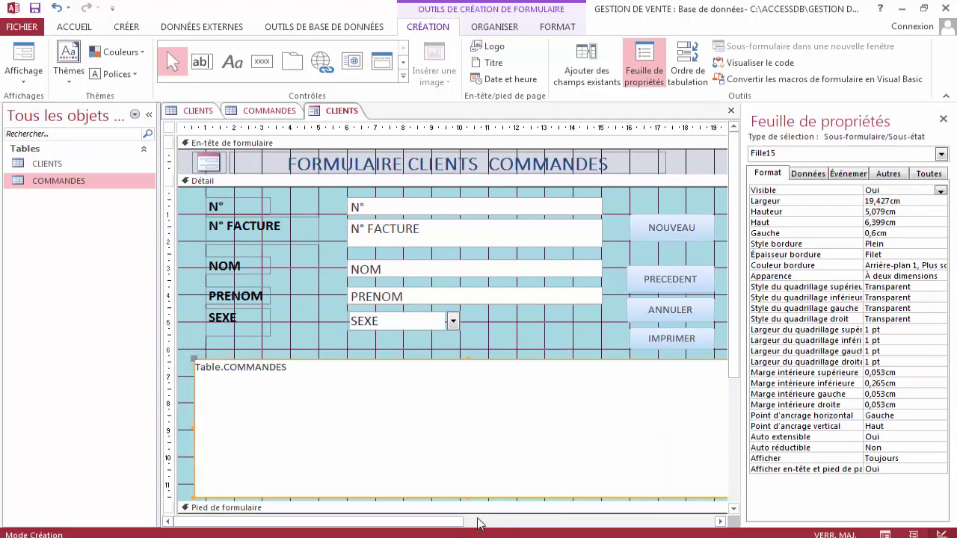
pyautogui.moveTo(169, 508); pyautogui.dragTo(168, 385)
pyautogui.moveTo(459, 487)
pyautogui.mouseDown()
pyautogui.moveTo(461, 497)
pyautogui.moveTo(460, 484)
pyautogui.mouseUp()
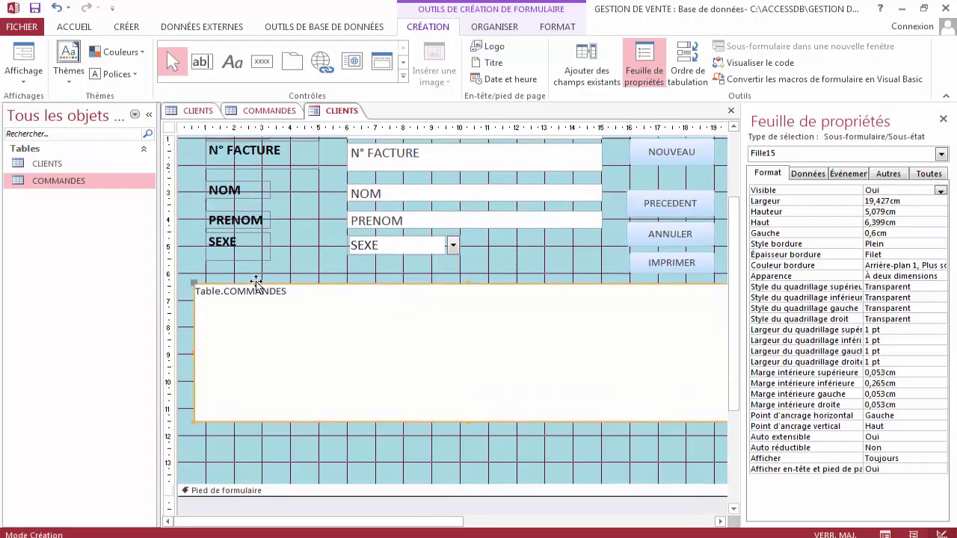
pyautogui.moveTo(193, 284); pyautogui.dragTo(194, 324)
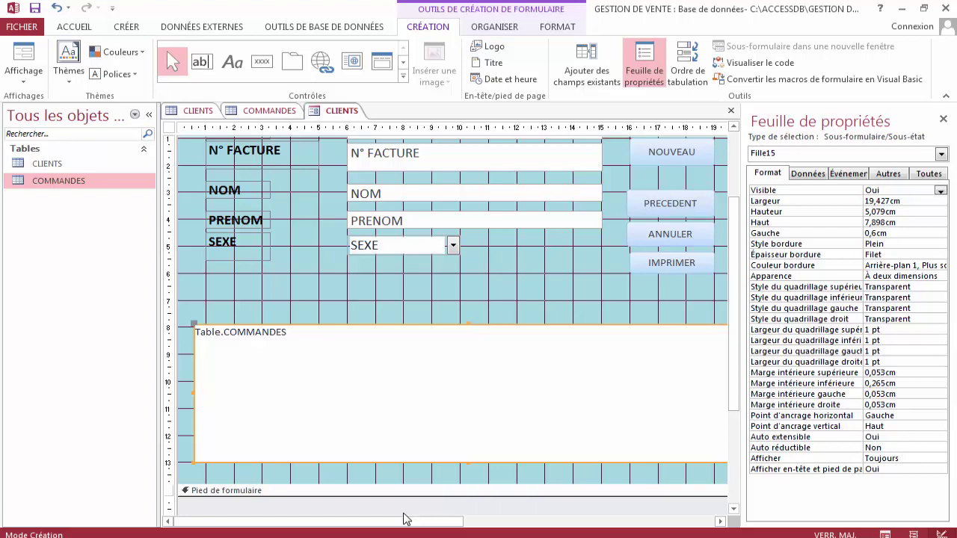
pyautogui.moveTo(404, 518); pyautogui.dragTo(562, 521)
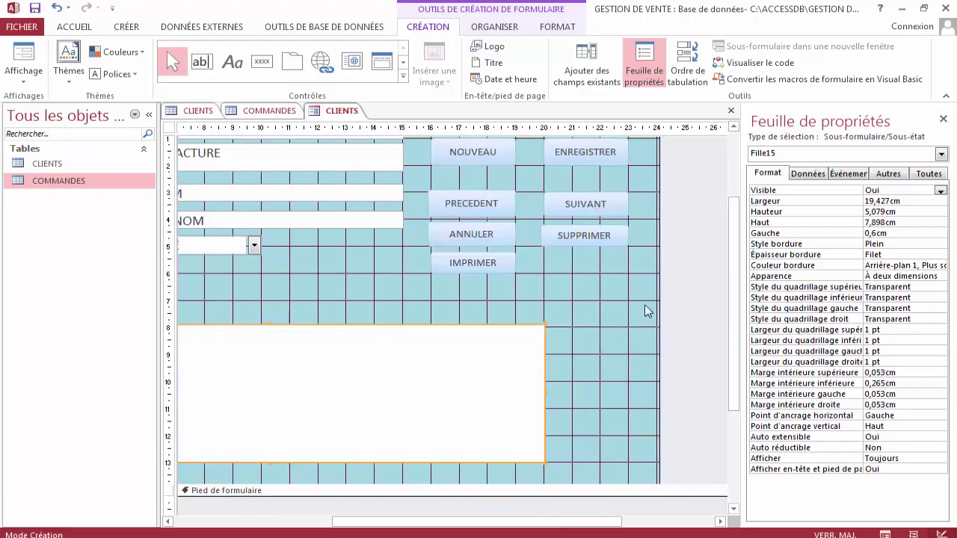
pyautogui.click(467, 265)
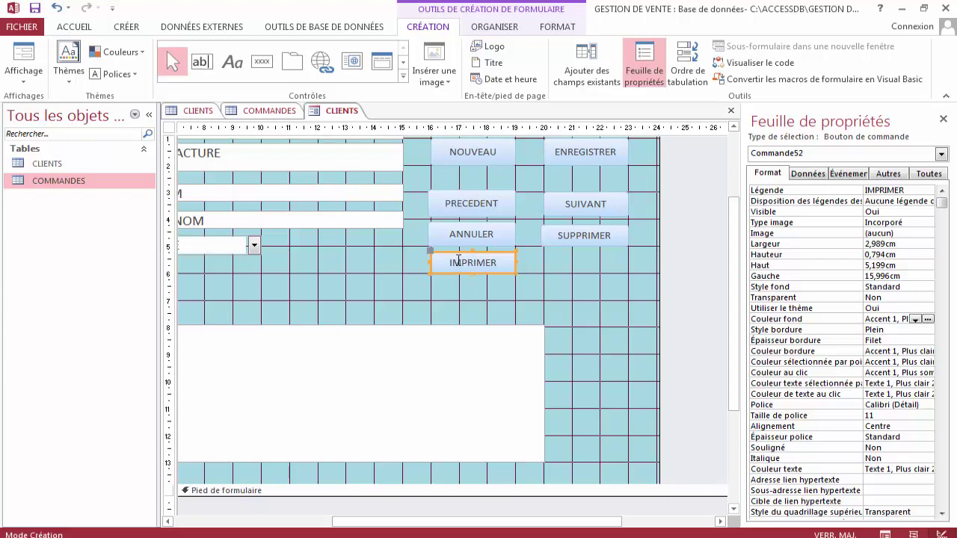
# Draw a button below SUPPRIMER that runs Fermer un formulaire, with the text label FERMER.
pyautogui.click(263, 63)
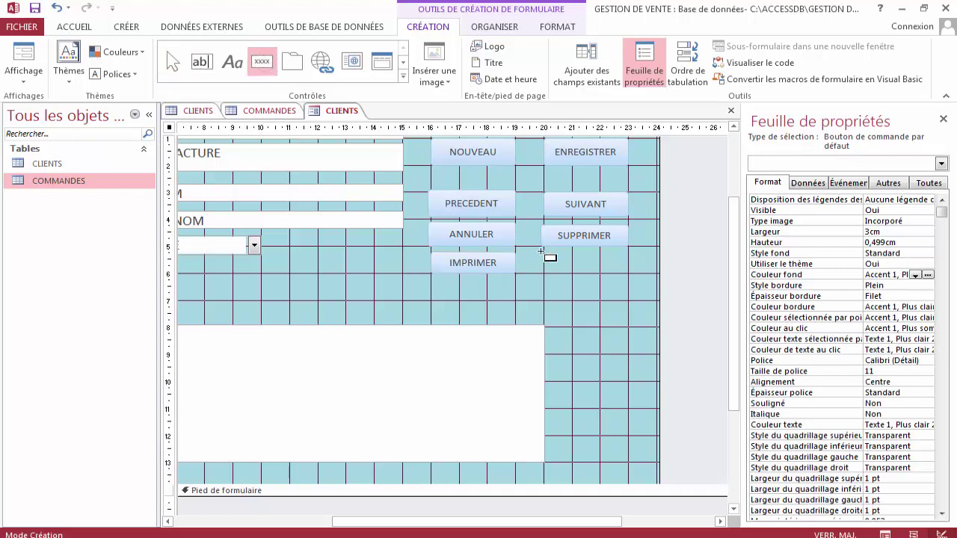
pyautogui.moveTo(541, 276)
pyautogui.mouseDown()
pyautogui.moveTo(590, 306)
pyautogui.moveTo(638, 304)
pyautogui.mouseUp()
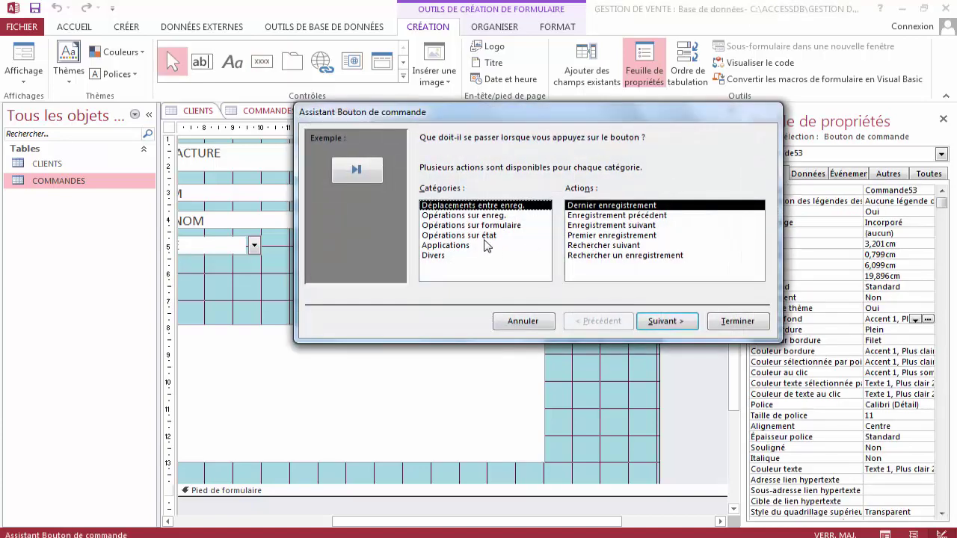
pyautogui.click(481, 226)
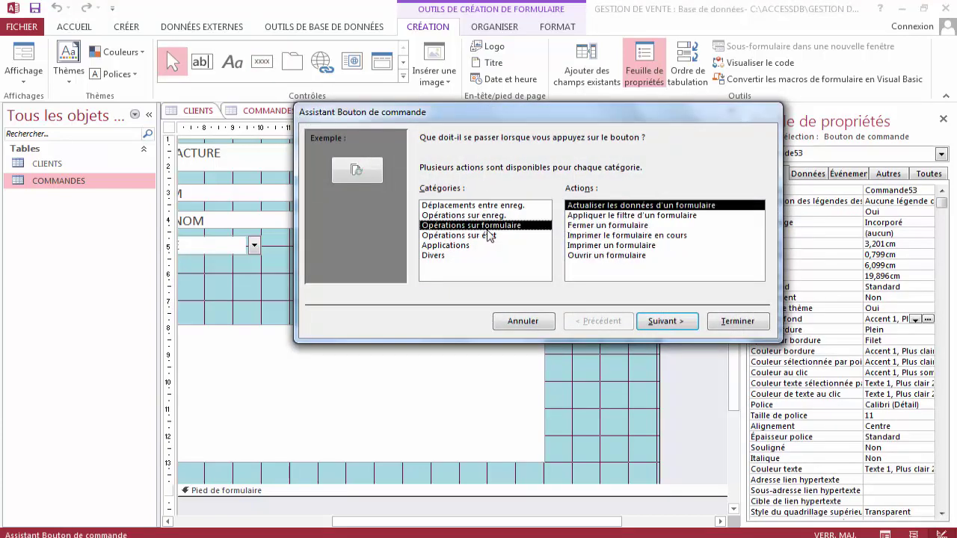
pyautogui.click(582, 225)
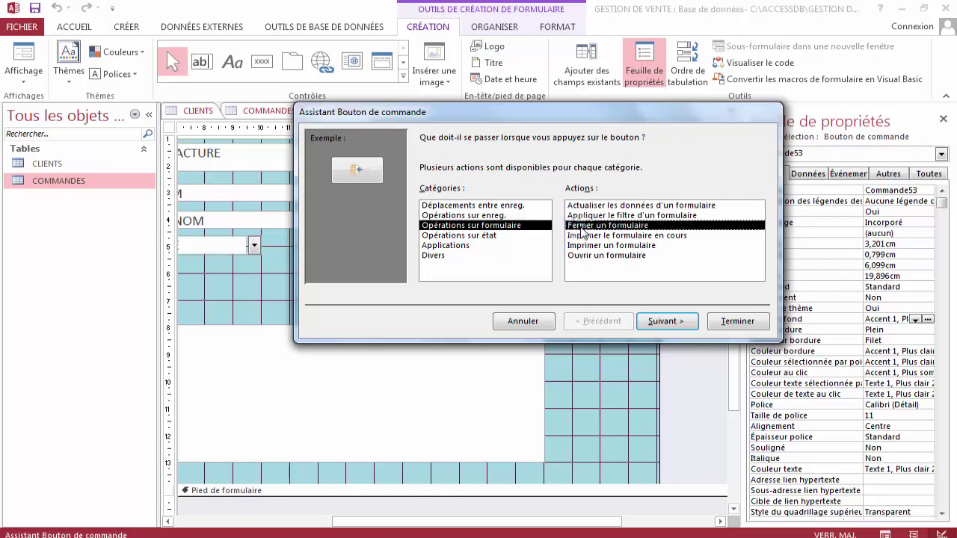
pyautogui.click(665, 321)
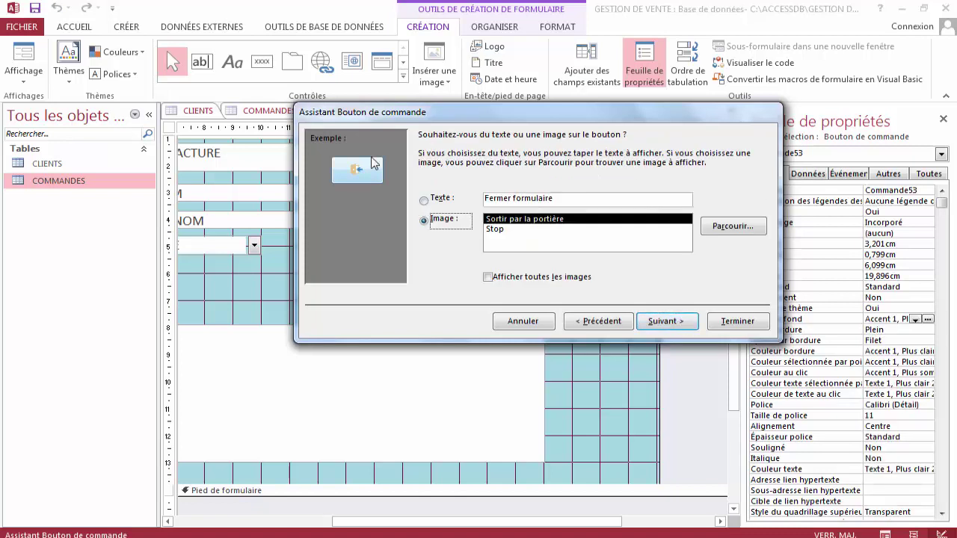
pyautogui.click(437, 199)
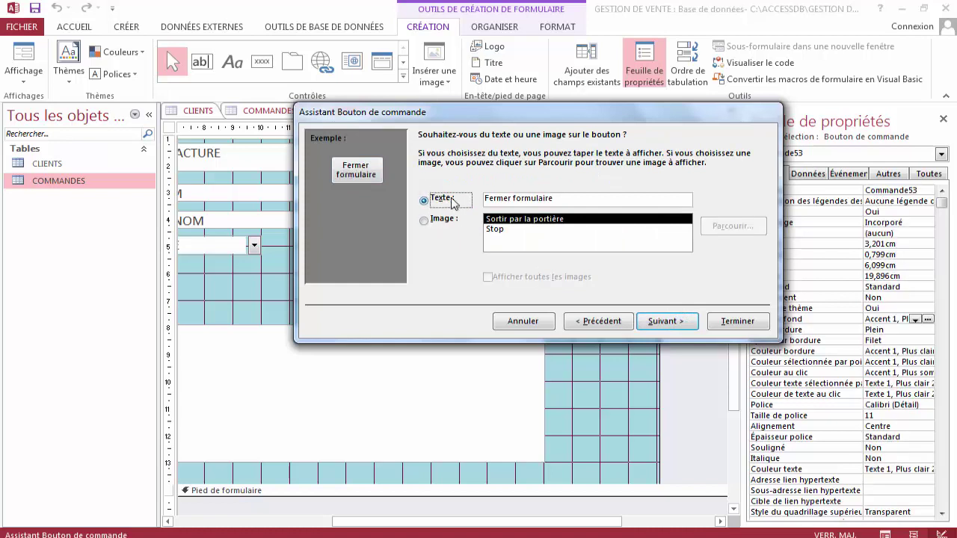
pyautogui.moveTo(556, 199); pyautogui.dragTo(481, 197)
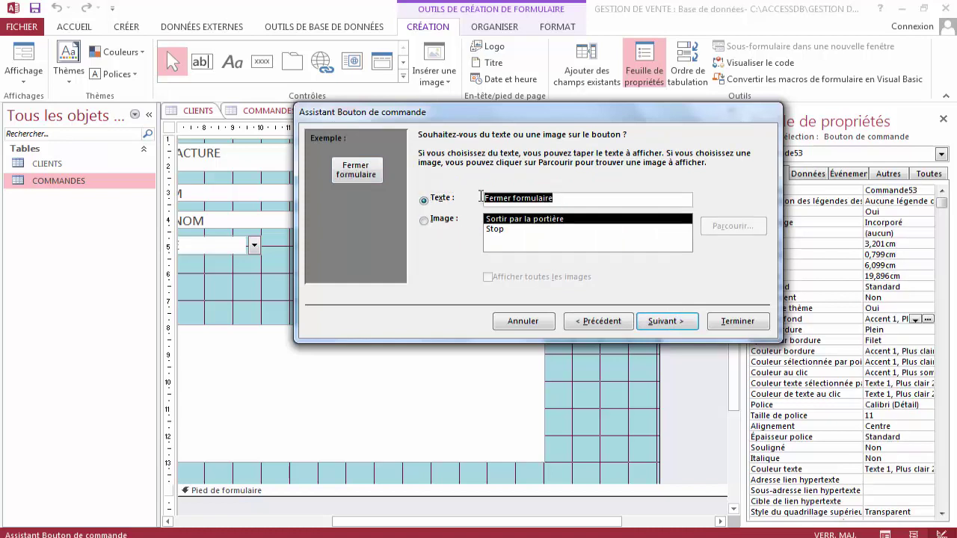
pyautogui.write('FERMER')
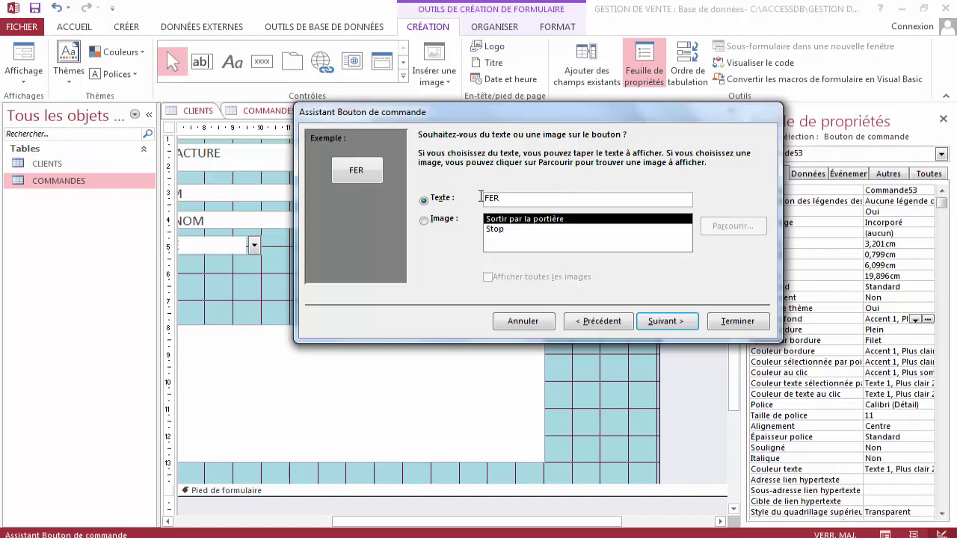
pyautogui.click(677, 322)
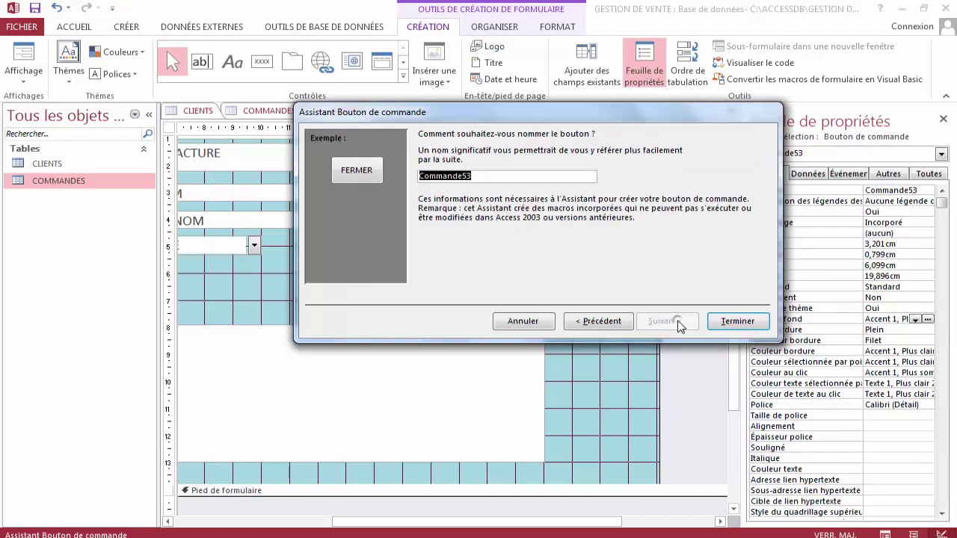
pyautogui.click(729, 319)
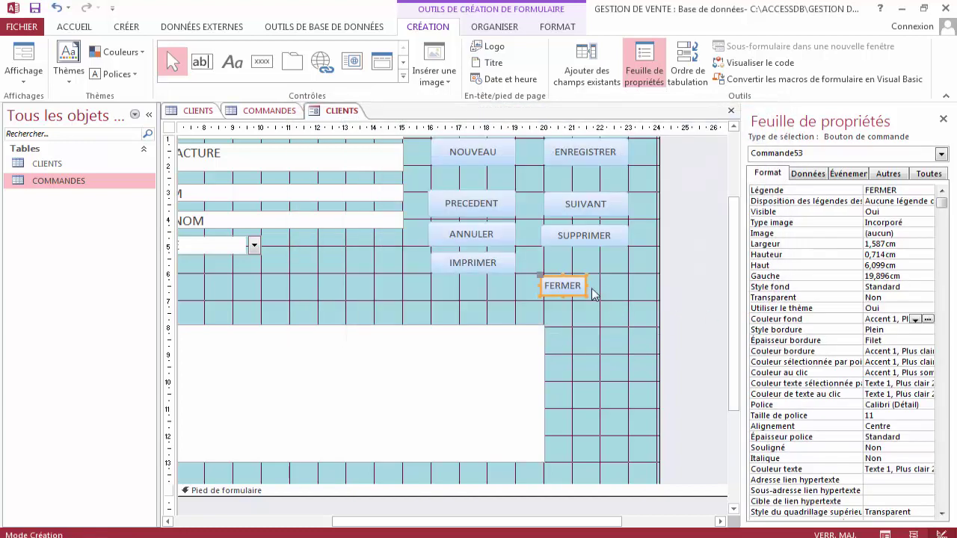
# Align and widen FERMER to match the other buttons, then draw a new button between SUPPRIMER and FERMER.
pyautogui.moveTo(538, 274)
pyautogui.mouseDown()
pyautogui.moveTo(551, 267)
pyautogui.moveTo(544, 261)
pyautogui.moveTo(539, 274)
pyautogui.mouseUp()
pyautogui.moveTo(589, 295); pyautogui.dragTo(629, 299)
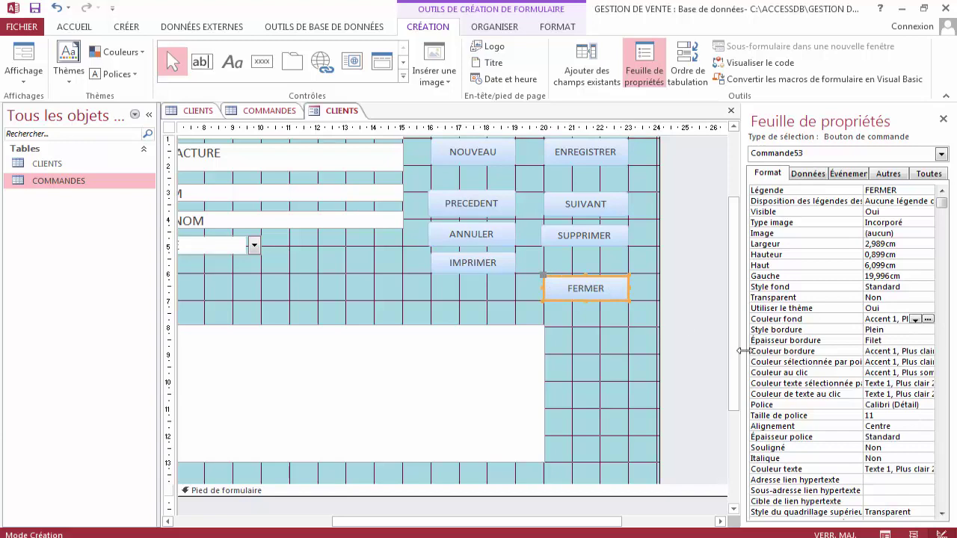
pyautogui.scroll(1, 731, 330)
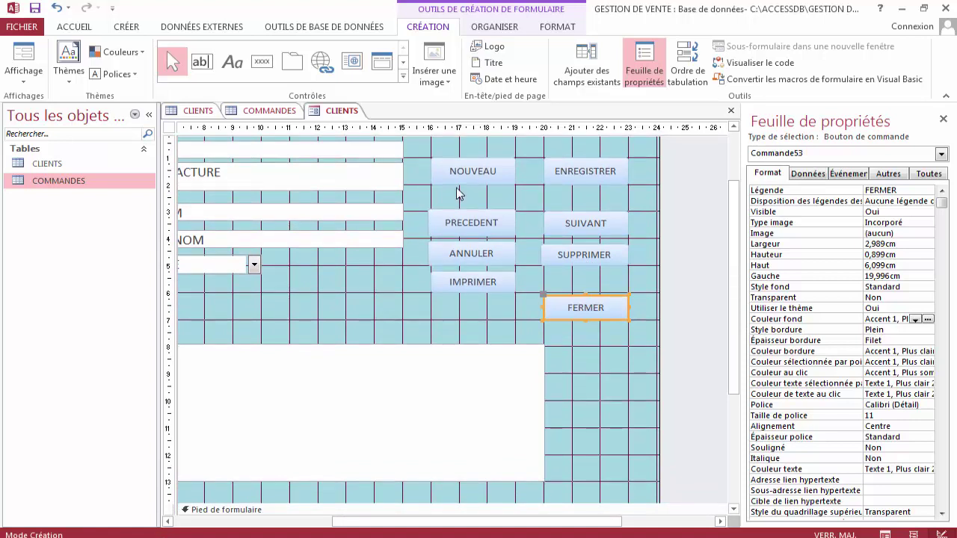
pyautogui.click(263, 63)
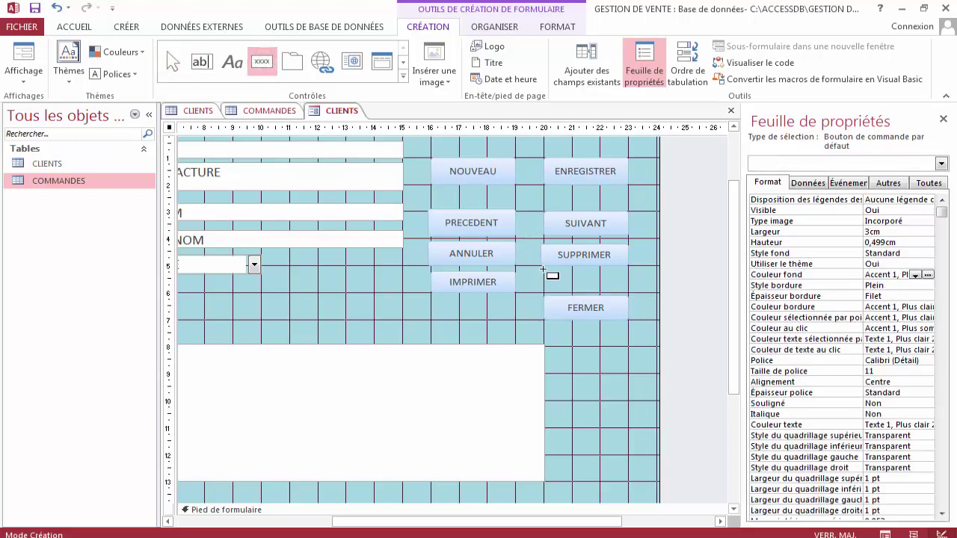
pyautogui.moveTo(543, 269)
pyautogui.mouseDown()
pyautogui.moveTo(546, 284)
pyautogui.moveTo(628, 292)
pyautogui.mouseUp()
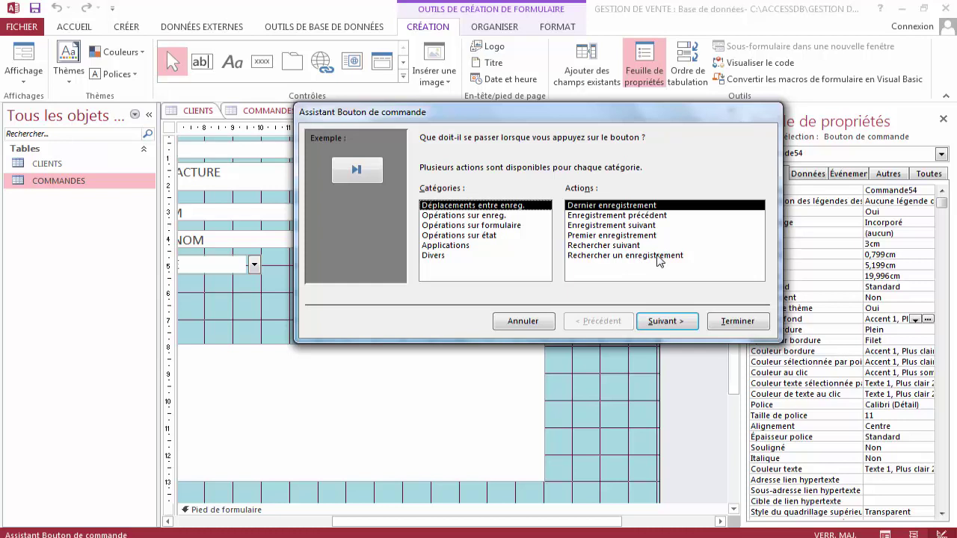
# Cancel the wizard for Commande54 and create an empty Générateur de macro for its Sur clic event.
pyautogui.click(523, 321)
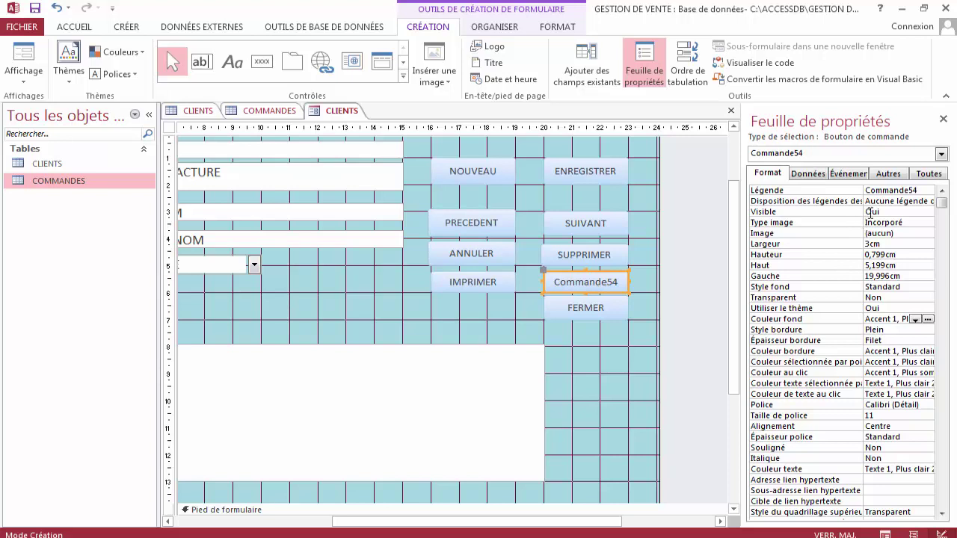
pyautogui.click(852, 175)
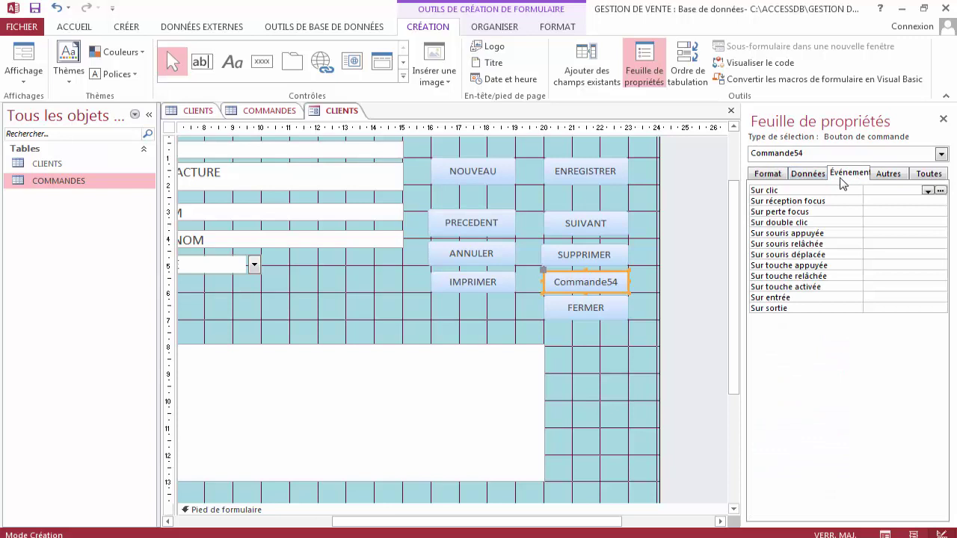
pyautogui.click(940, 190)
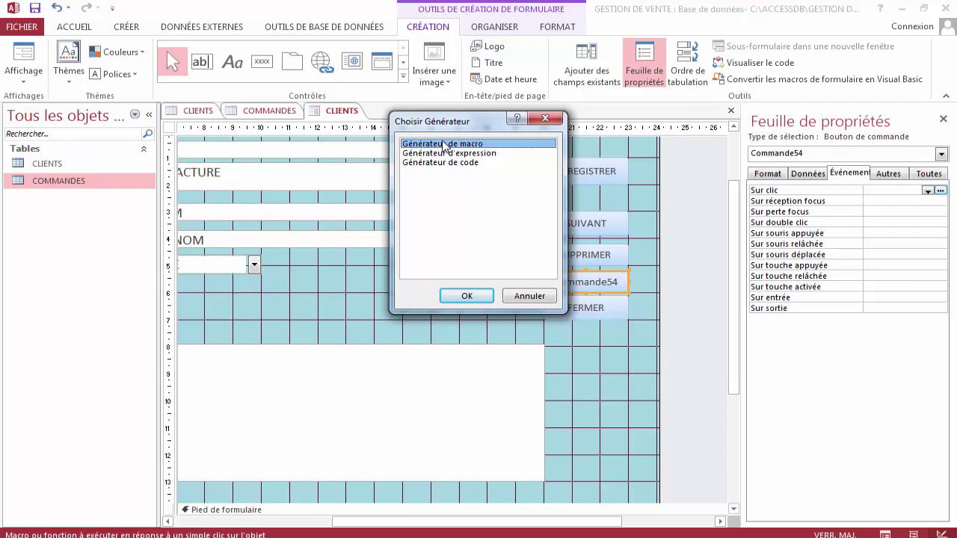
pyautogui.click(476, 297)
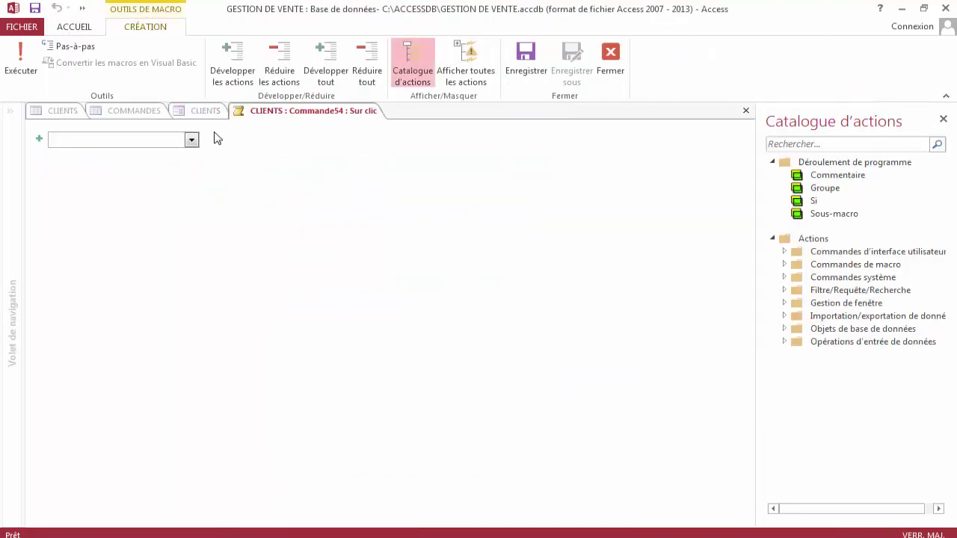
# Add a DéfinirFiltre action to the click macro and name the filter Rechercher_Clients.
pyautogui.click(192, 141)
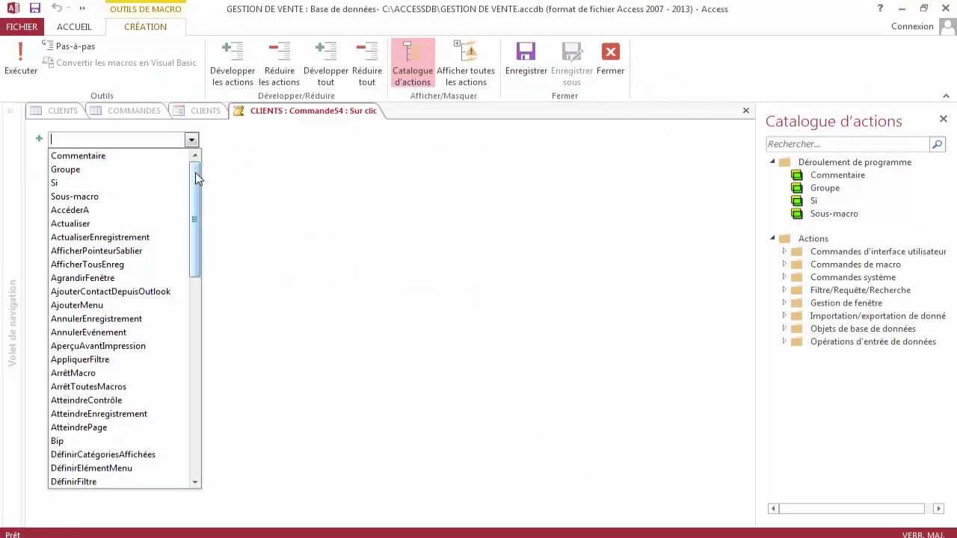
pyautogui.moveTo(196, 173); pyautogui.dragTo(195, 228)
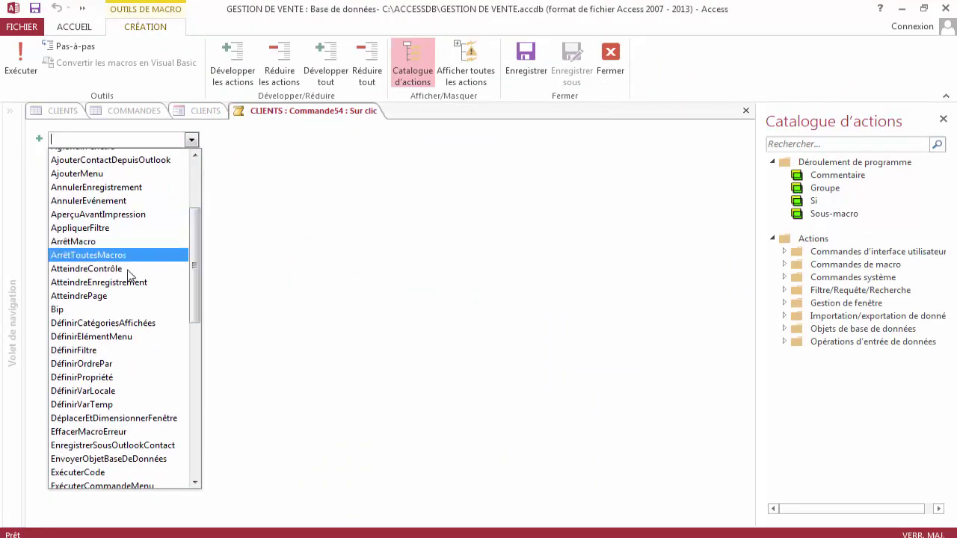
pyautogui.click(97, 351)
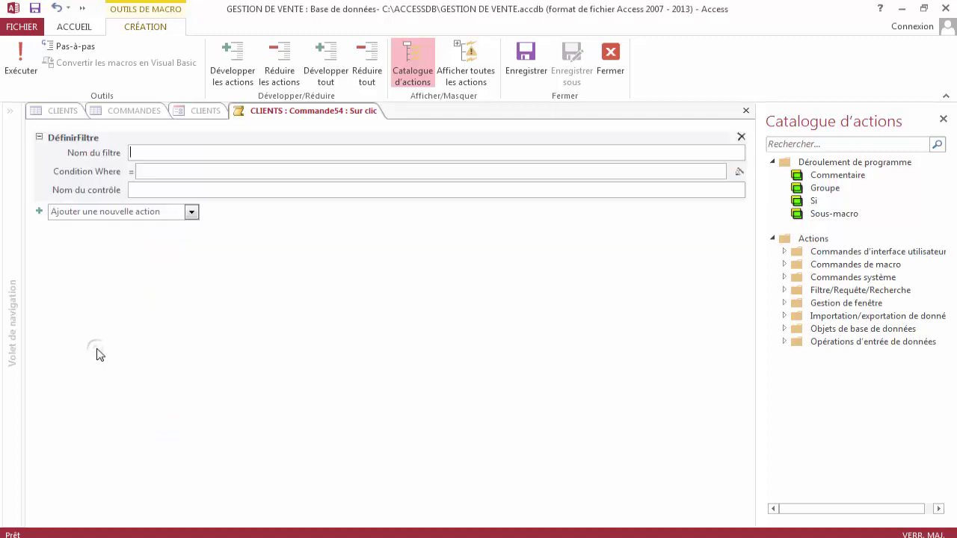
pyautogui.click(137, 151)
pyautogui.write('R')
pyautogui.press('capslock')
pyautogui.write('echercher_Clients')
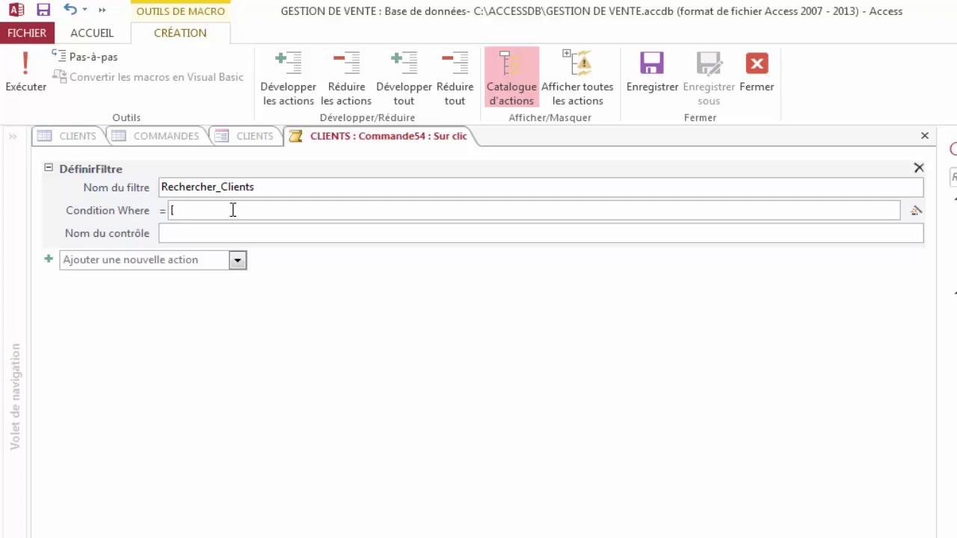
# Set the Where condition to [N° FACTURE]=[N° FACTURE DU CLIENT?], then save and close the macro.
pyautogui.write('N')
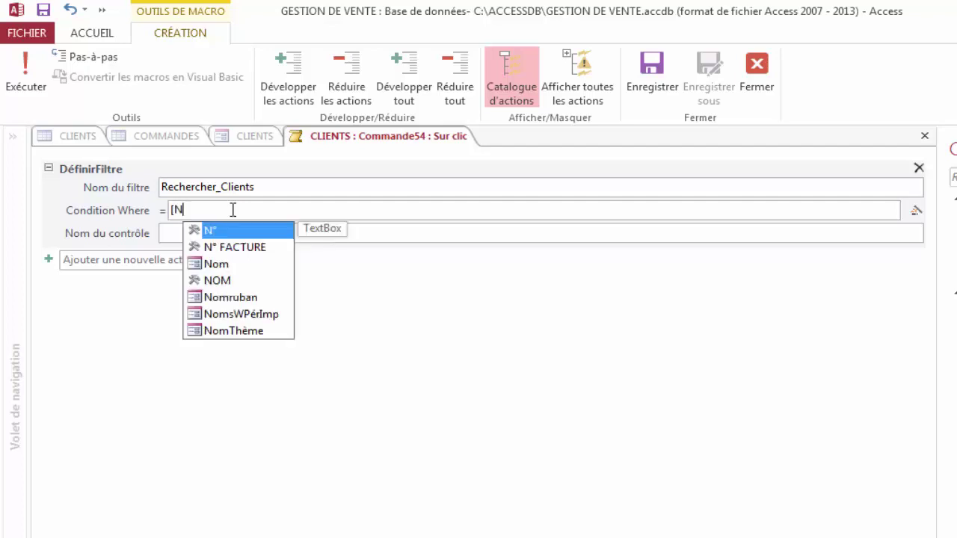
pyautogui.press('Down')
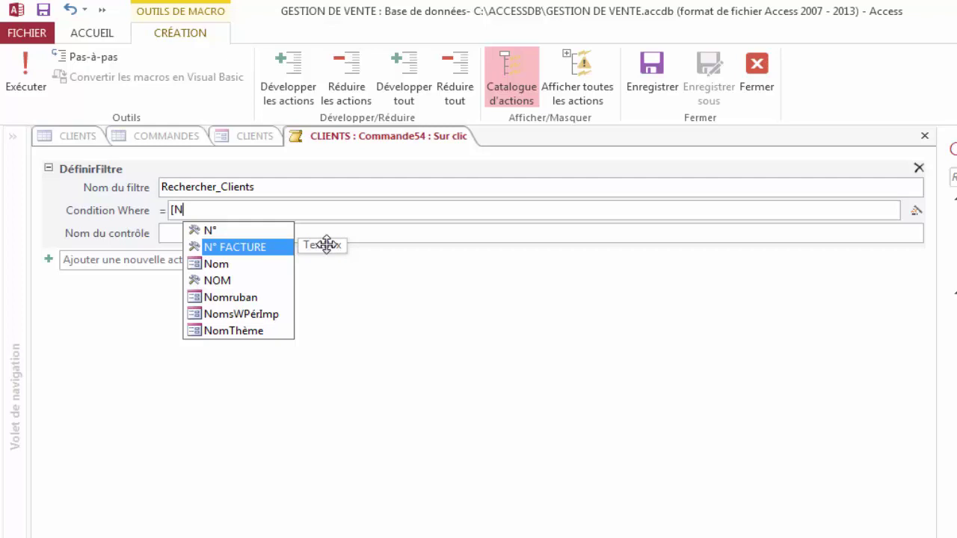
pyautogui.press('Tab')
pyautogui.moveTo(327, 244)
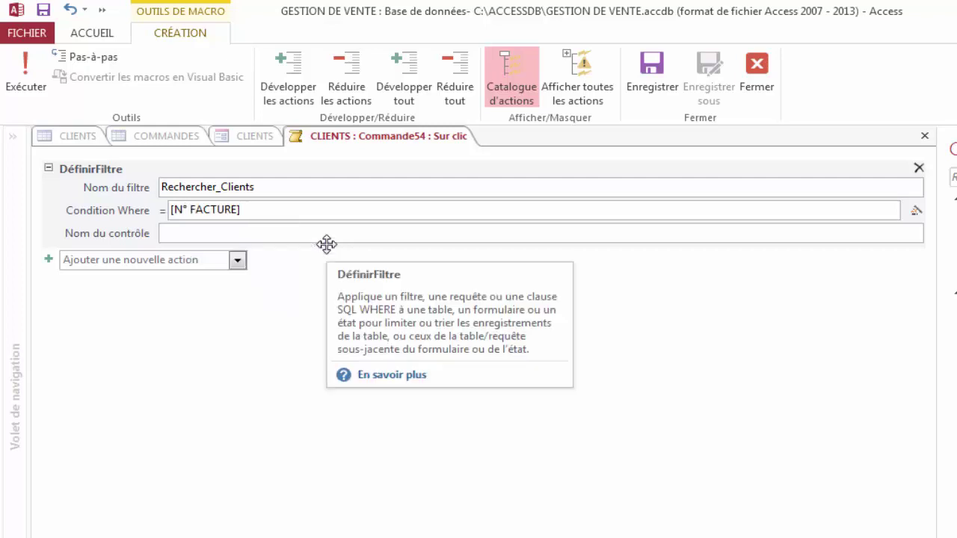
pyautogui.write('=[')
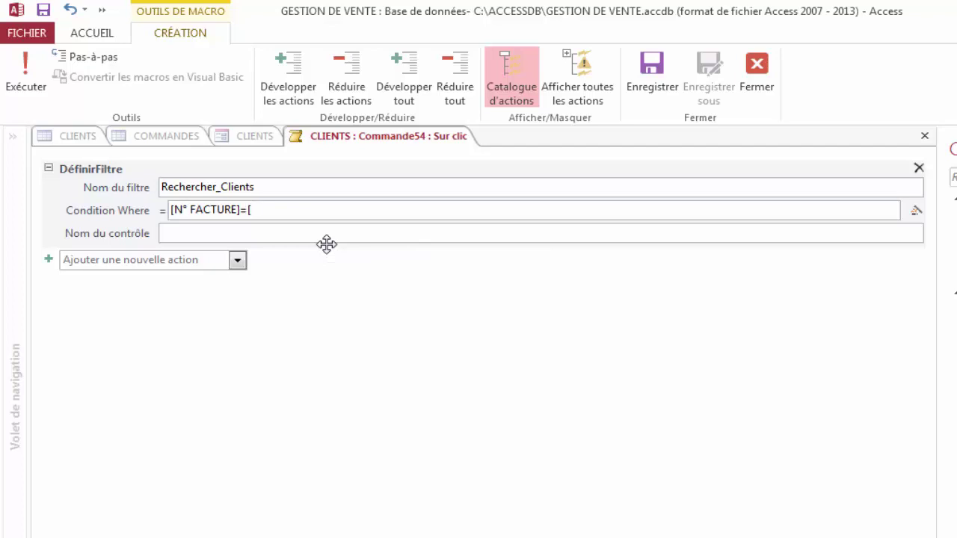
pyautogui.write('Nom ')
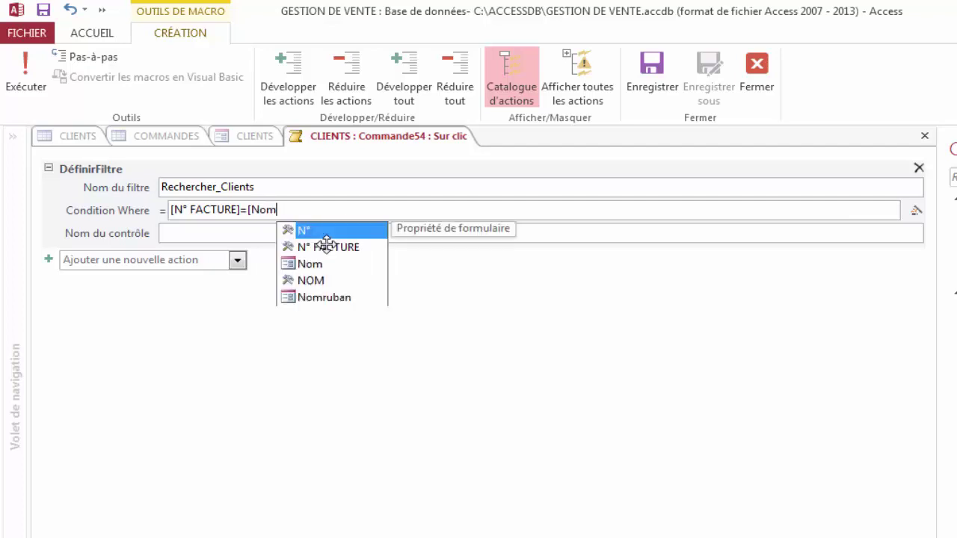
pyautogui.write('d')
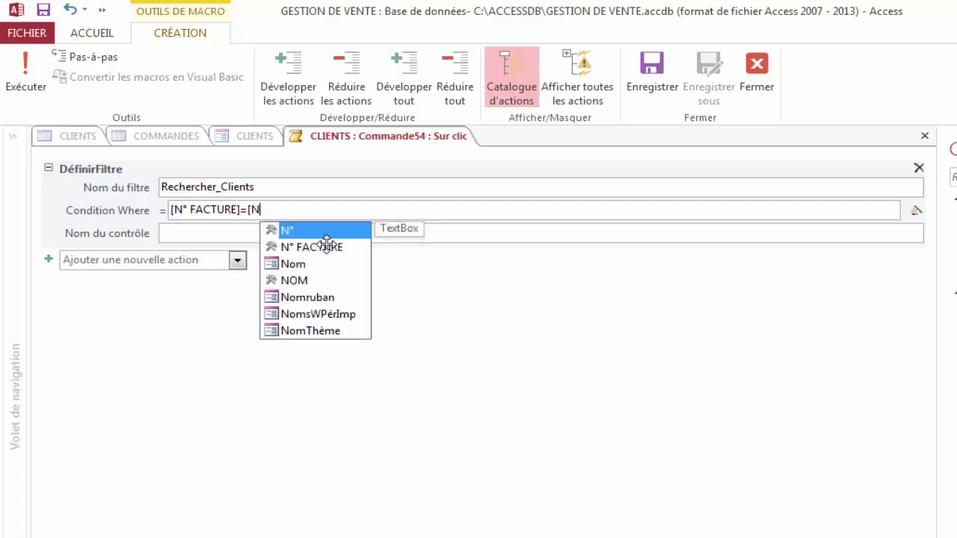
pyautogui.write('F')
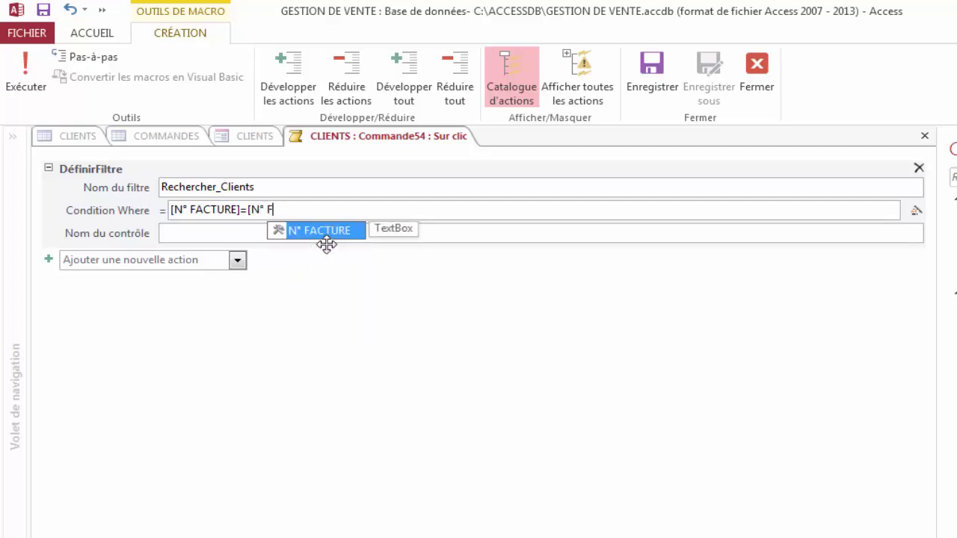
pyautogui.write('ACTURE ')
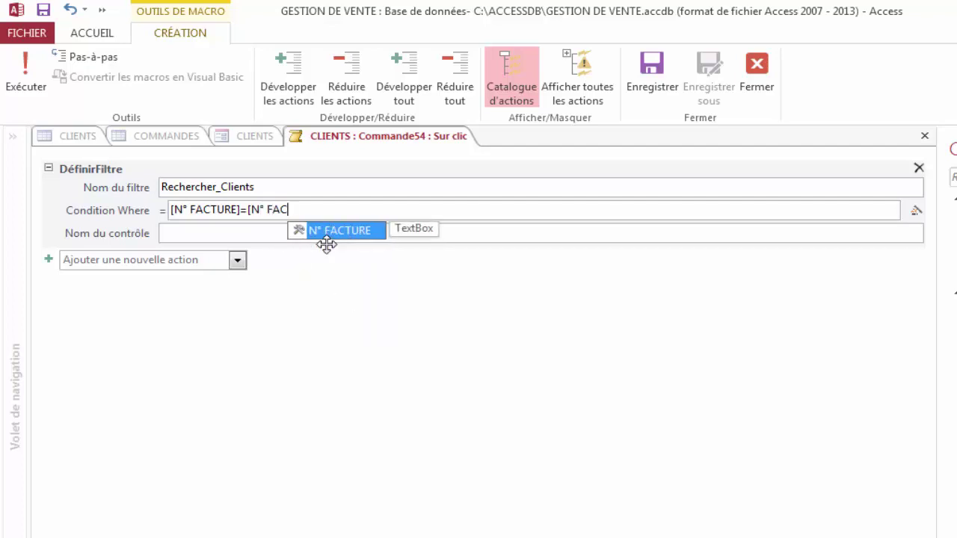
pyautogui.write('D')
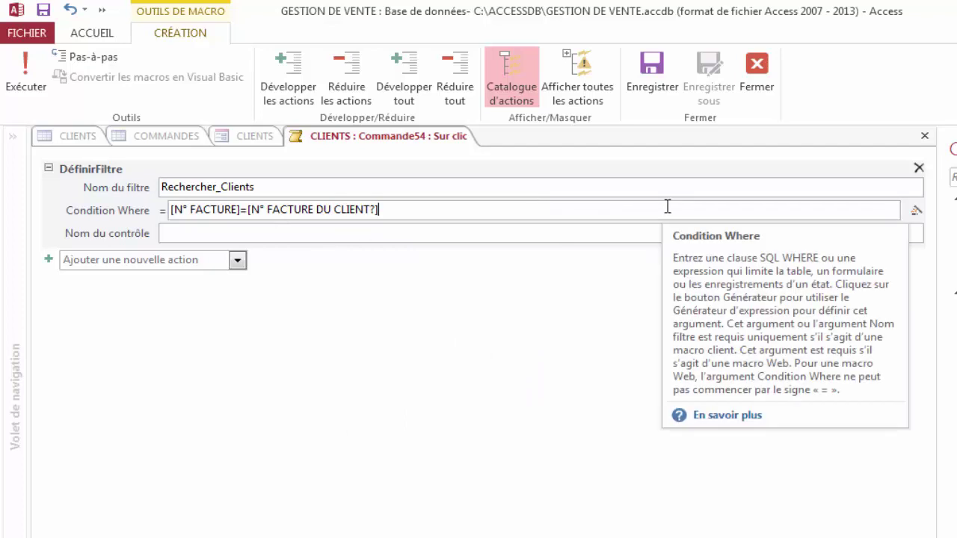
pyautogui.click(650, 67)
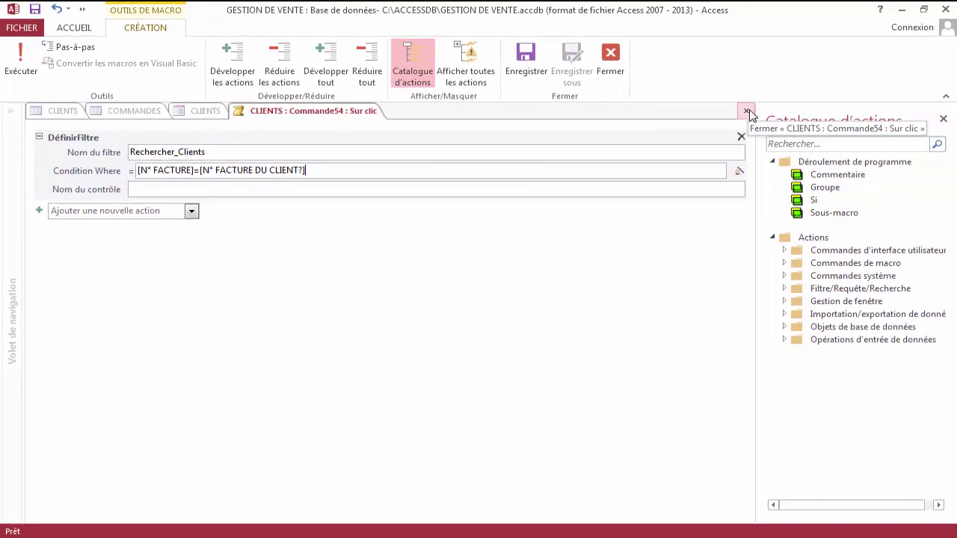
pyautogui.click(747, 112)
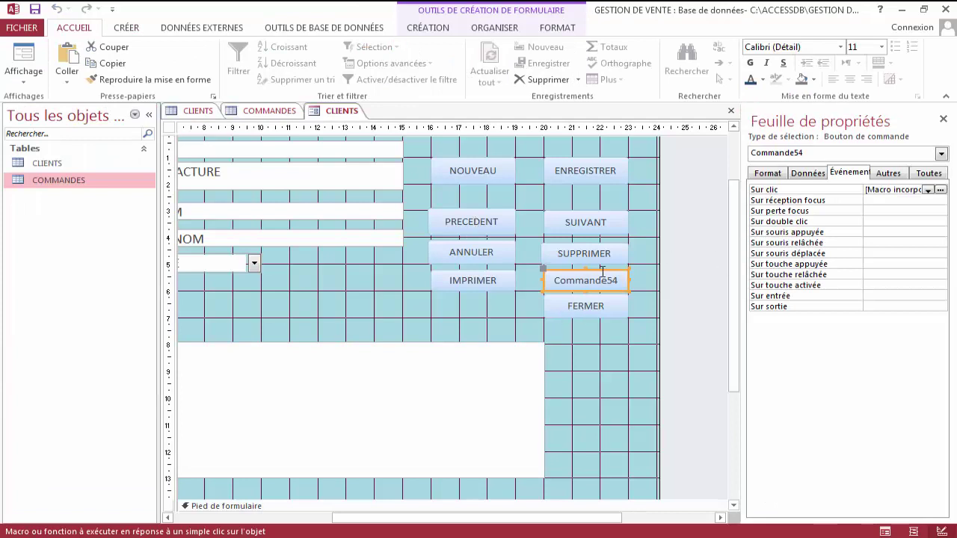
# Change Commande54's Légende in the Format properties from Commande54 to RECHERCHER.
pyautogui.click(768, 174)
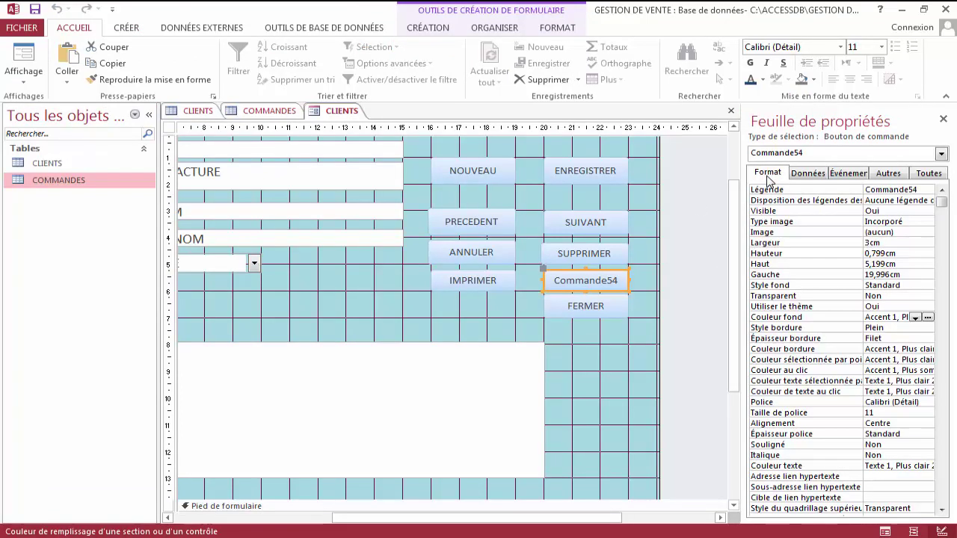
pyautogui.doubleClick(867, 190)
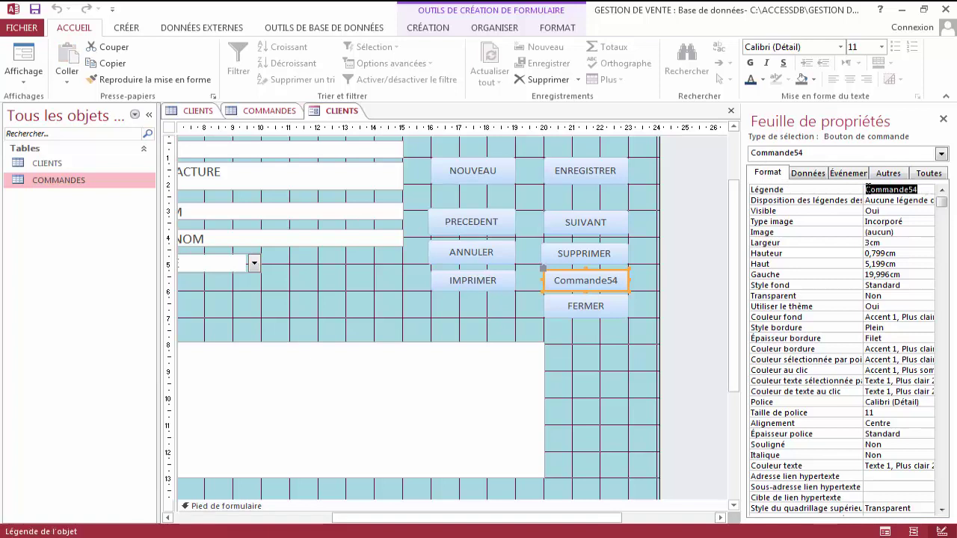
pyautogui.write('RECHE')
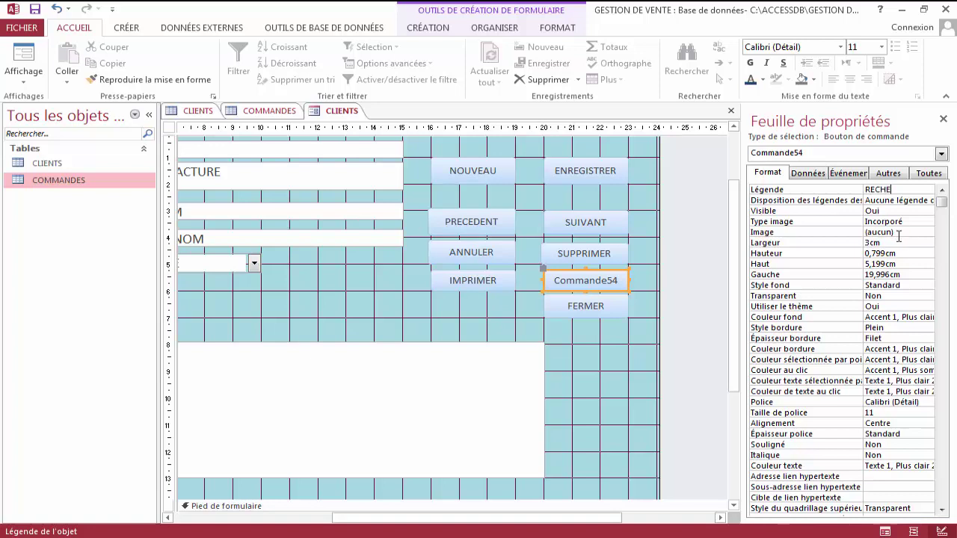
pyautogui.write('RCHER')
pyautogui.press('Return')
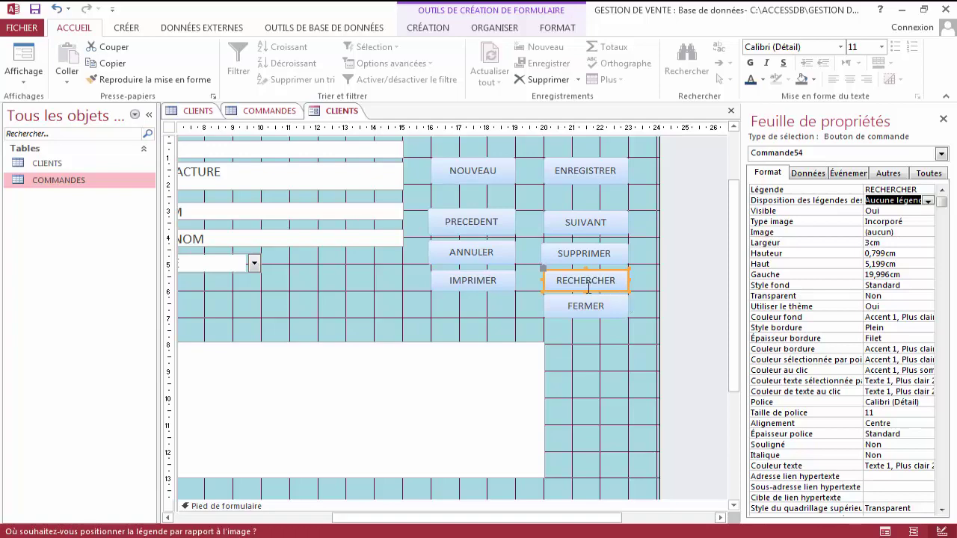
pyautogui.click(586, 305)
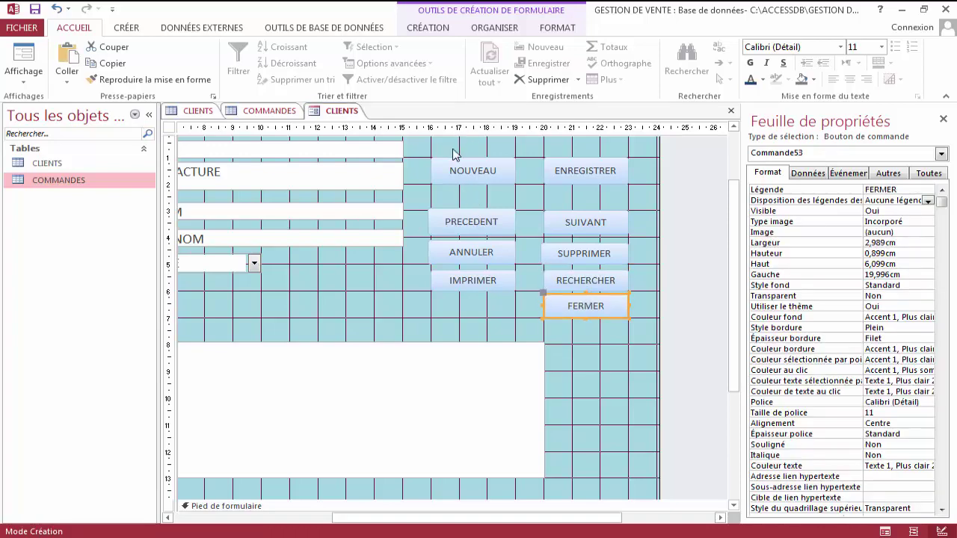
# Select all command buttons and apply Horizontal équilibré spacing and Gauche alignment.
pyautogui.moveTo(453, 151); pyautogui.dragTo(598, 329)
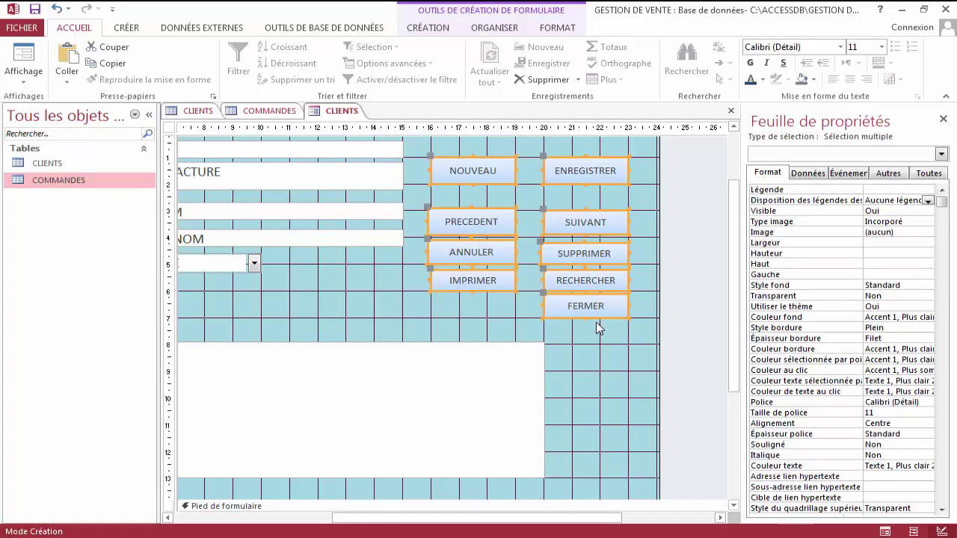
pyautogui.click(496, 28)
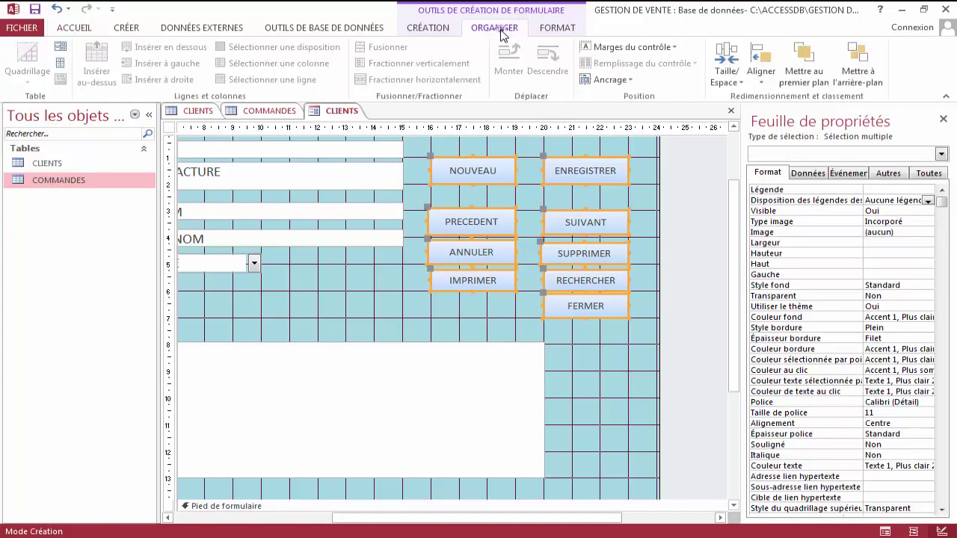
pyautogui.click(738, 86)
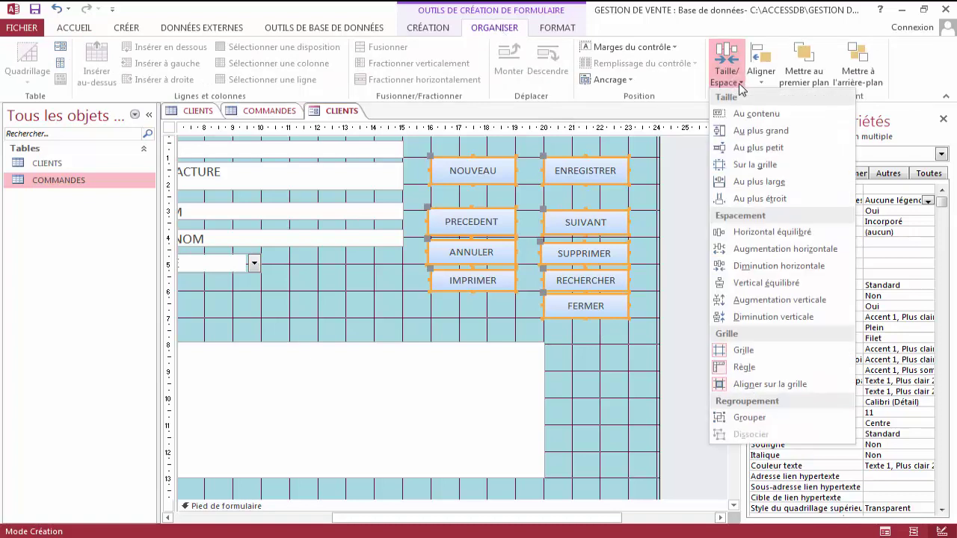
pyautogui.click(777, 235)
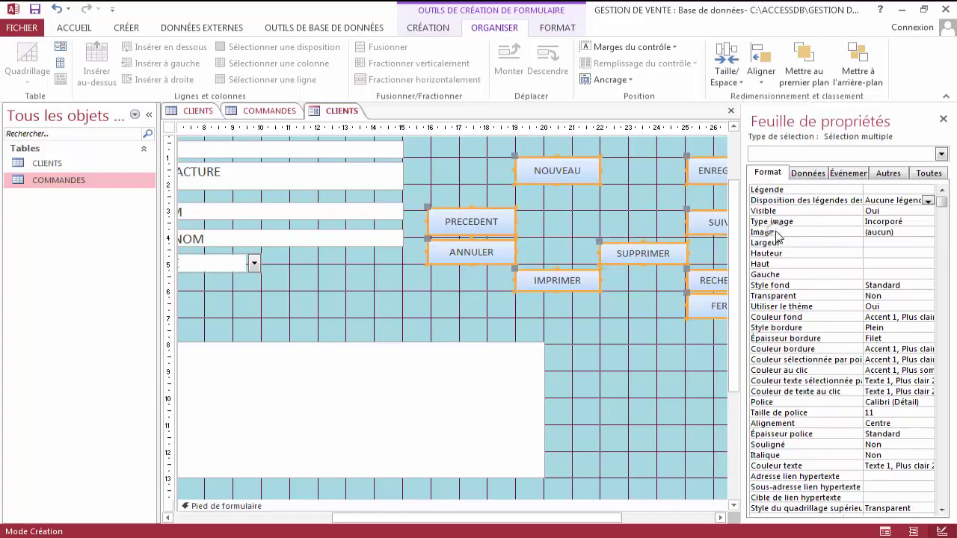
pyautogui.click(762, 84)
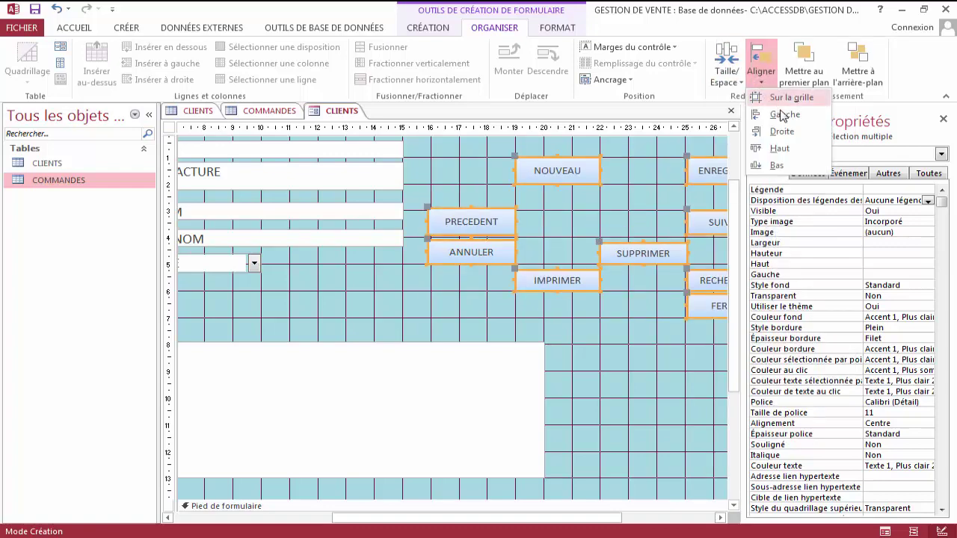
pyautogui.click(781, 116)
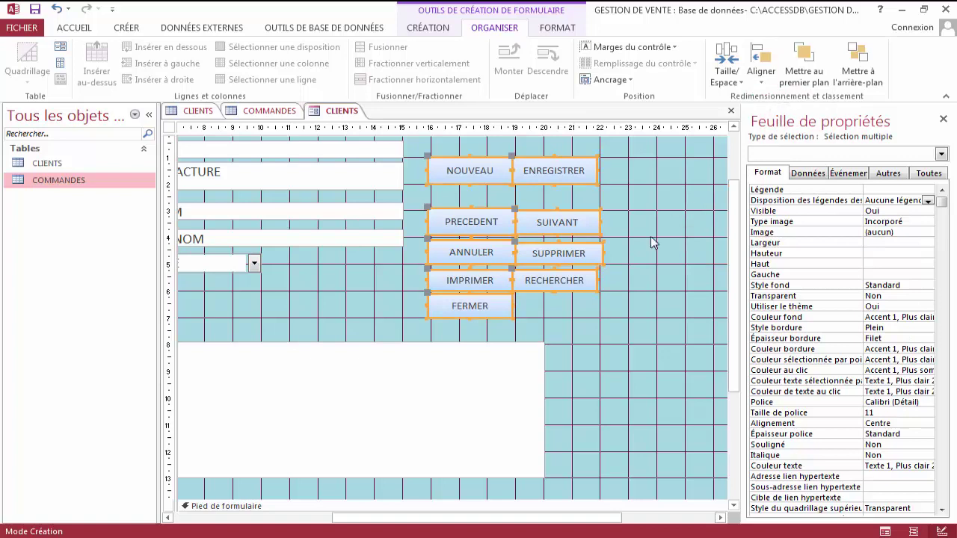
pyautogui.click(618, 308)
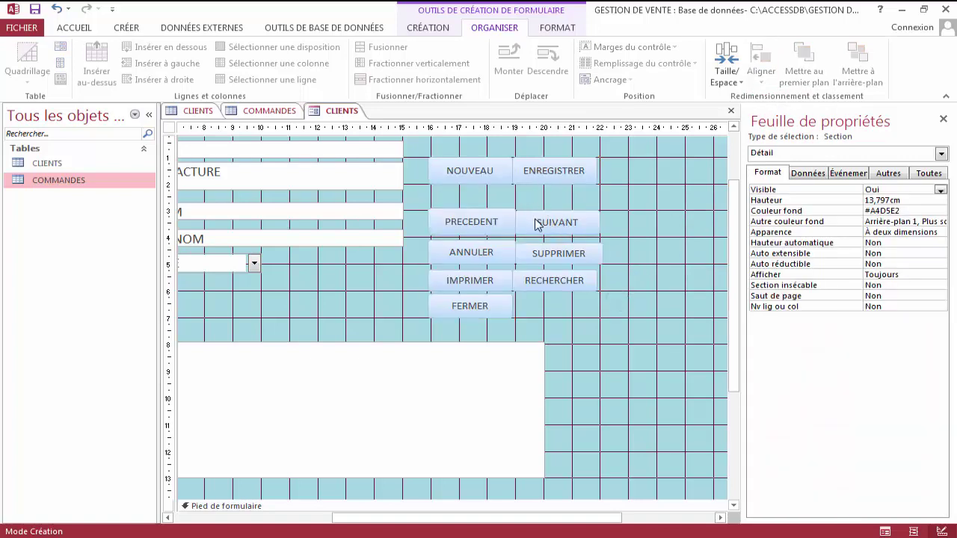
# Raise the top edges of the SUIVANT, SUPPRIMER and RECHERCHER buttons slightly.
pyautogui.click(538, 221)
pyautogui.moveTo(558, 209); pyautogui.dragTo(560, 207)
pyautogui.click(494, 260)
pyautogui.click(543, 259)
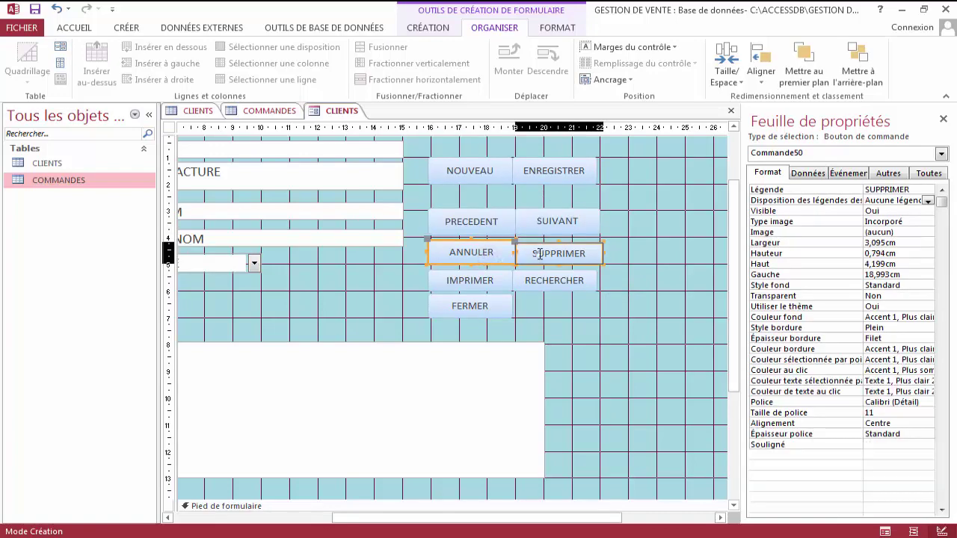
pyautogui.moveTo(558, 239); pyautogui.dragTo(558, 236)
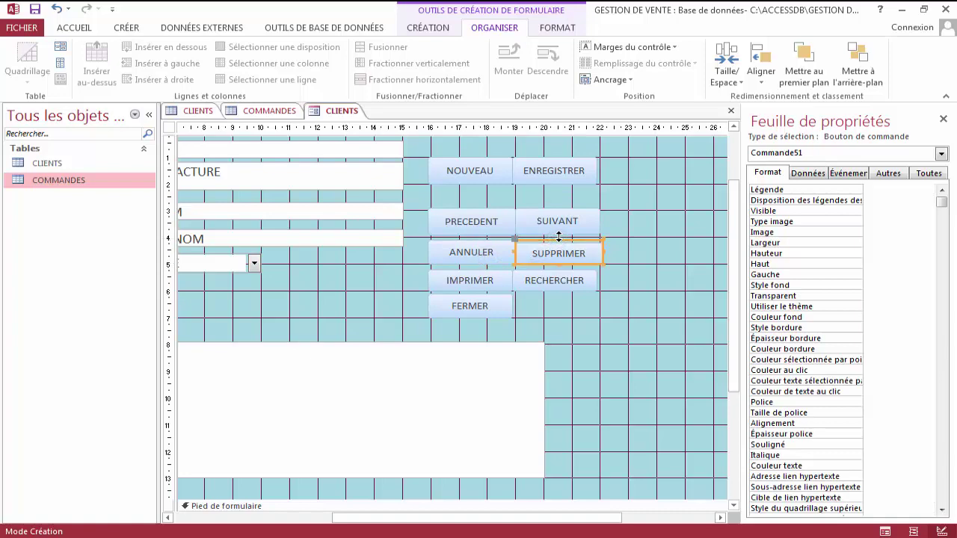
pyautogui.click(482, 282)
pyautogui.click(548, 289)
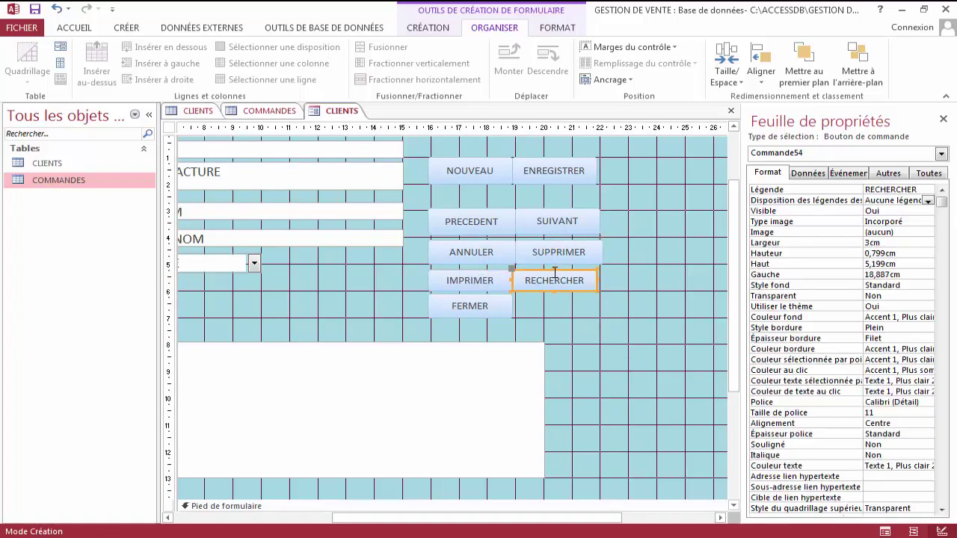
pyautogui.moveTo(553, 271); pyautogui.dragTo(553, 271)
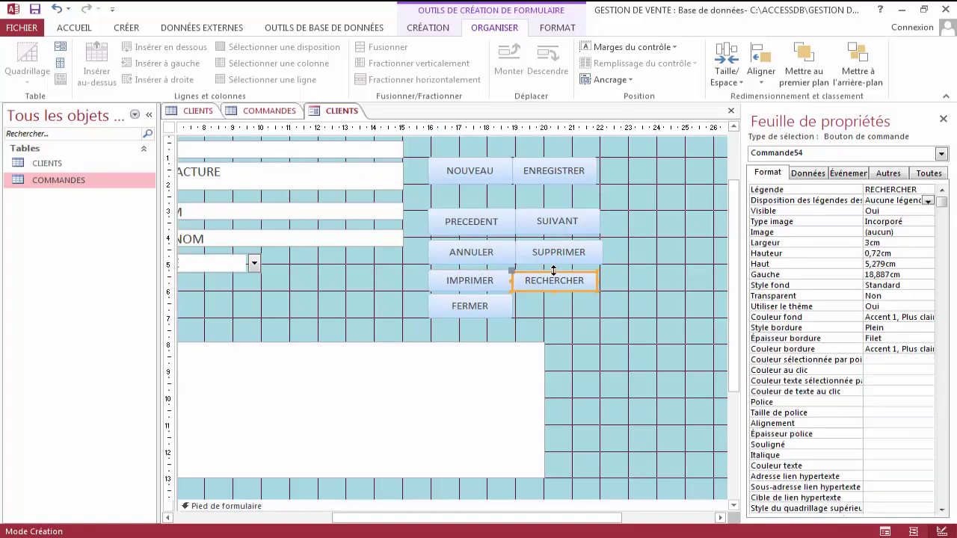
# Nudge SUIVANT, SUPPRIMER and RECHERCHER right to line up at the 20 cm mark.
pyautogui.click(558, 222)
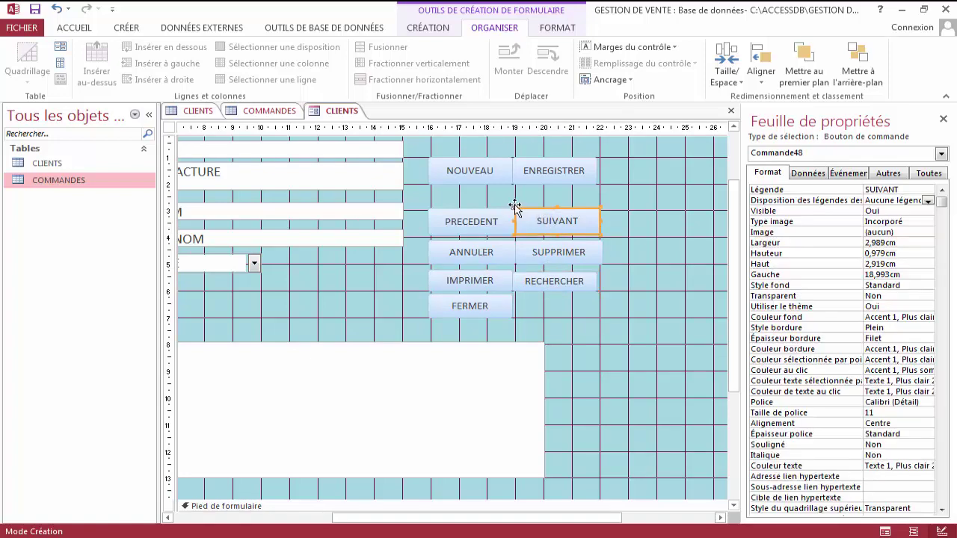
pyautogui.press('Right')
pyautogui.press('Right')
pyautogui.press('Right')
pyautogui.press('Right')
pyautogui.press('Right')
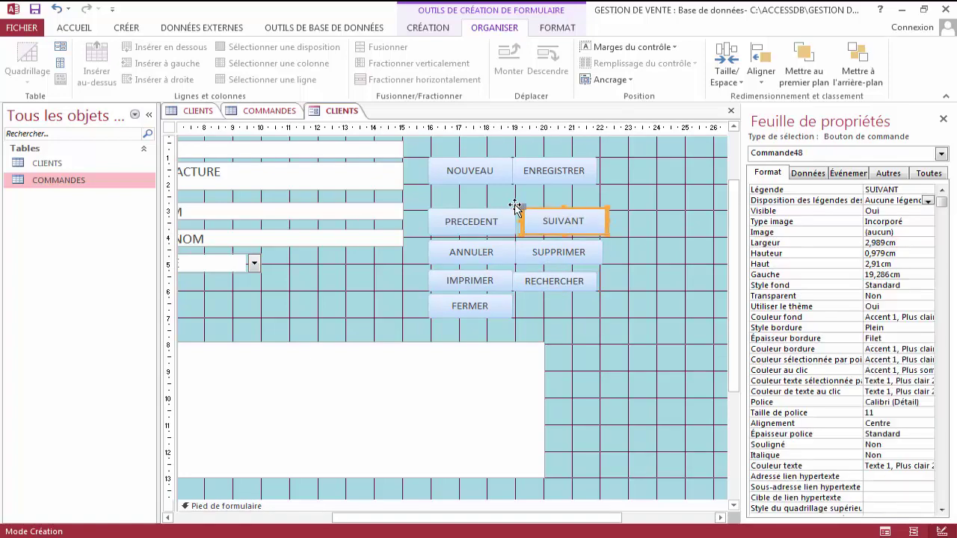
pyautogui.press('Right')
pyautogui.press('Right')
pyautogui.press('Right')
pyautogui.press('Right')
pyautogui.press('Right')
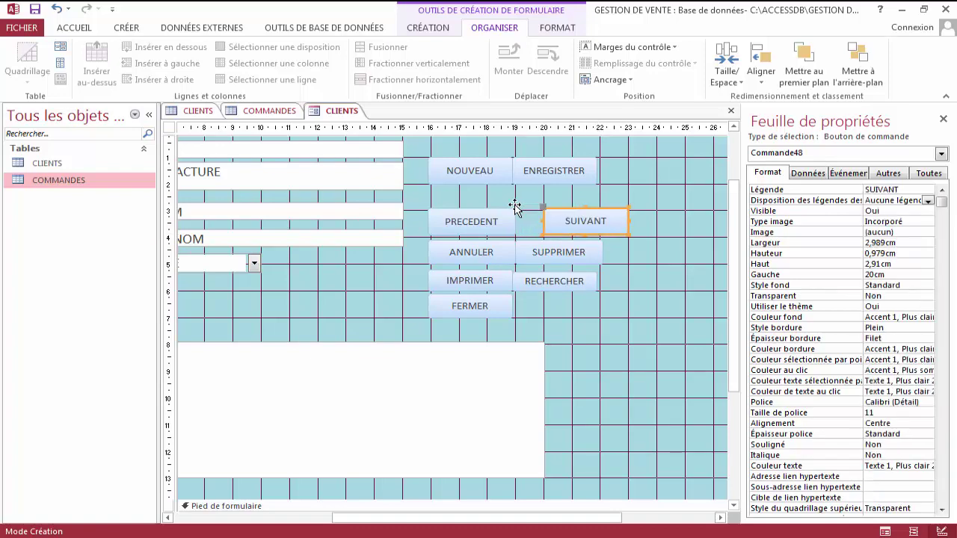
pyautogui.click(532, 247)
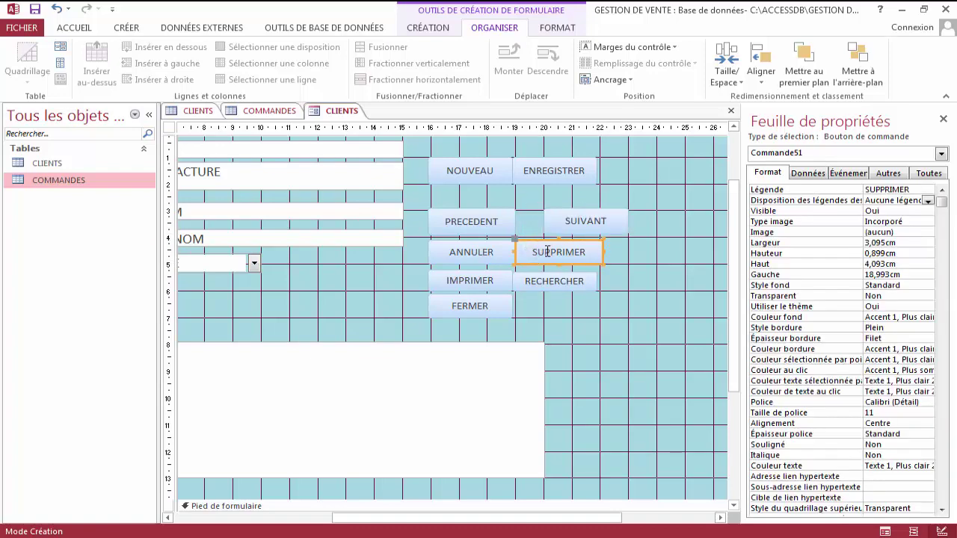
pyautogui.press('Right')
pyautogui.press('Right')
pyautogui.press('Right')
pyautogui.press('Right')
pyautogui.press('Right')
pyautogui.press('Right')
pyautogui.press('Right')
pyautogui.press('Right')
pyautogui.press('Right')
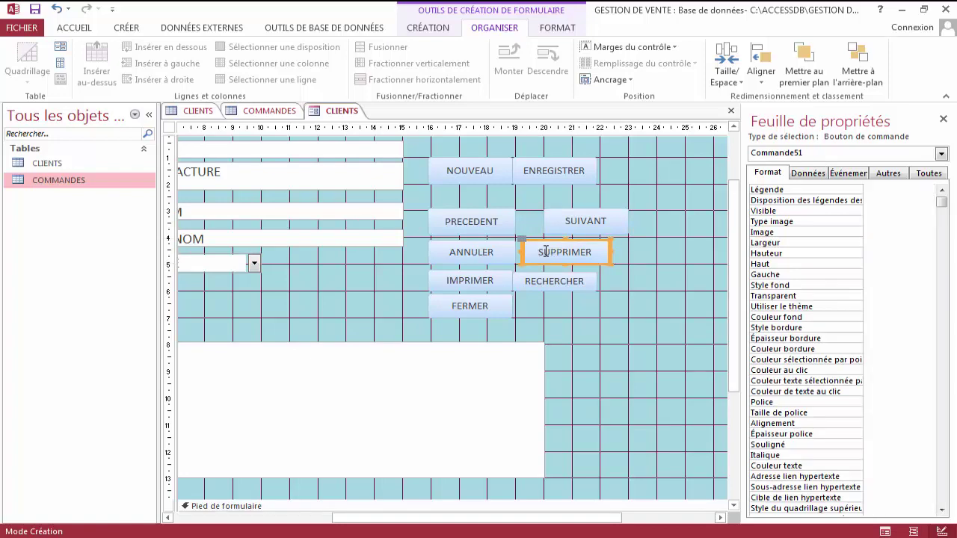
pyautogui.press('Right')
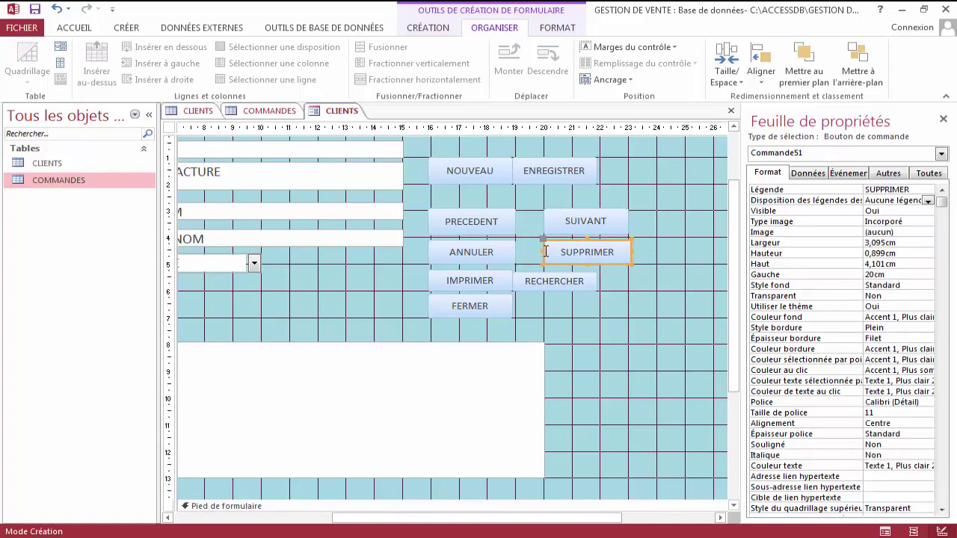
pyautogui.click(531, 284)
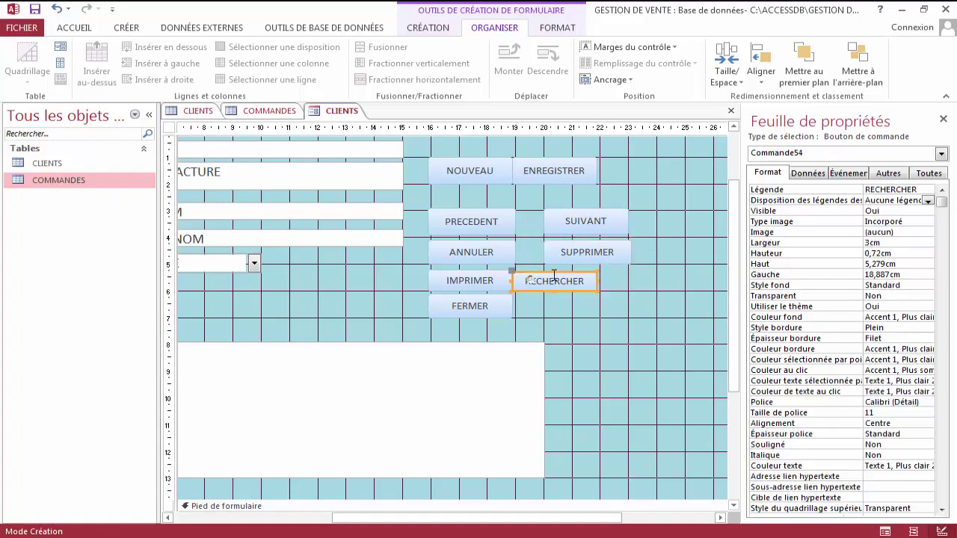
pyautogui.moveTo(554, 266); pyautogui.dragTo(558, 272)
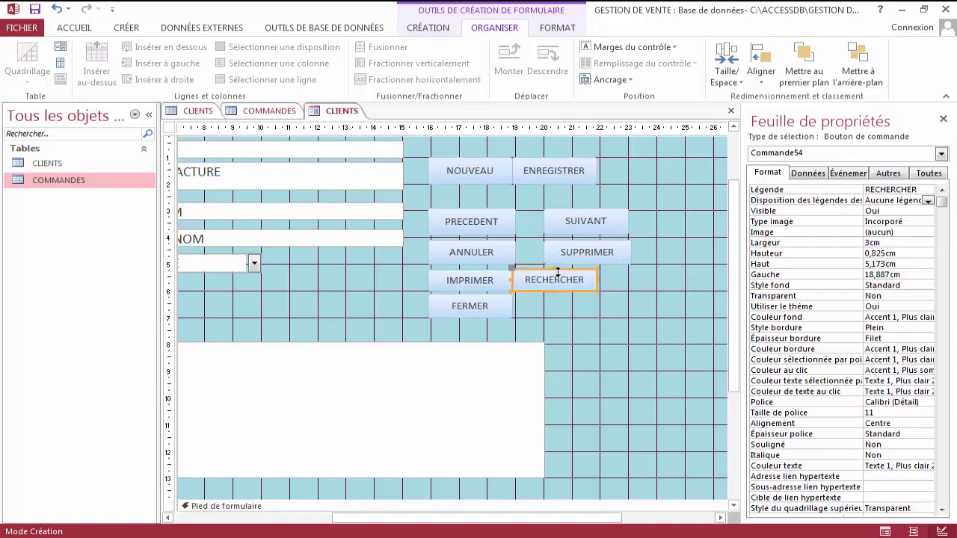
pyautogui.press('Right')
pyautogui.press('Right')
pyautogui.press('Right')
pyautogui.press('Right')
pyautogui.press('Right')
pyautogui.press('Right')
pyautogui.press('Right')
pyautogui.press('Right')
pyautogui.press('Right')
pyautogui.press('Right')
pyautogui.press('Right')
pyautogui.press('Right')
pyautogui.press('Right')
pyautogui.press('Right')
pyautogui.press('Right')
pyautogui.press('Right')
pyautogui.press('Right')
pyautogui.press('Right')
pyautogui.press('Right')
pyautogui.press('Right')
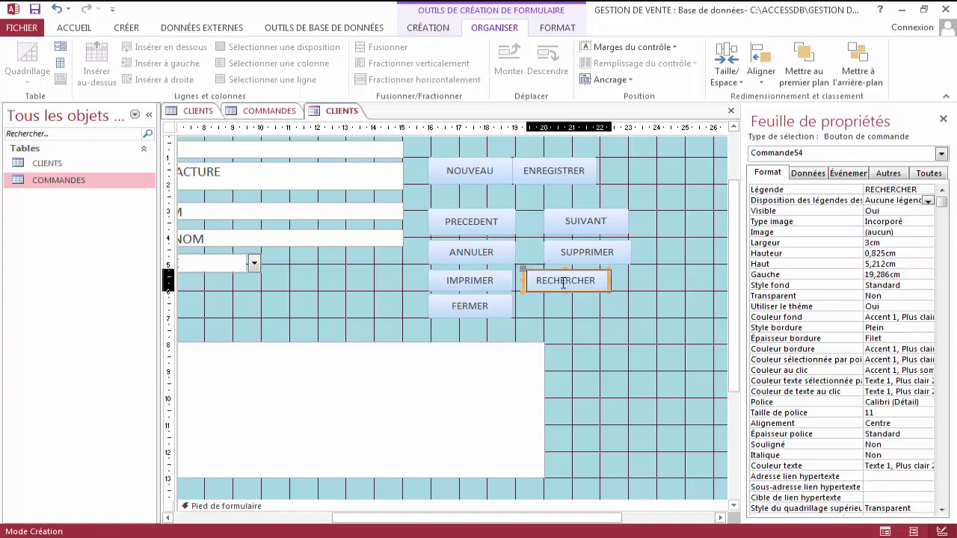
pyautogui.press('Right')
pyautogui.press('Right')
pyautogui.press('Right')
pyautogui.press('Right')
pyautogui.press('Right')
pyautogui.press('Right')
pyautogui.press('Right')
pyautogui.press('Right')
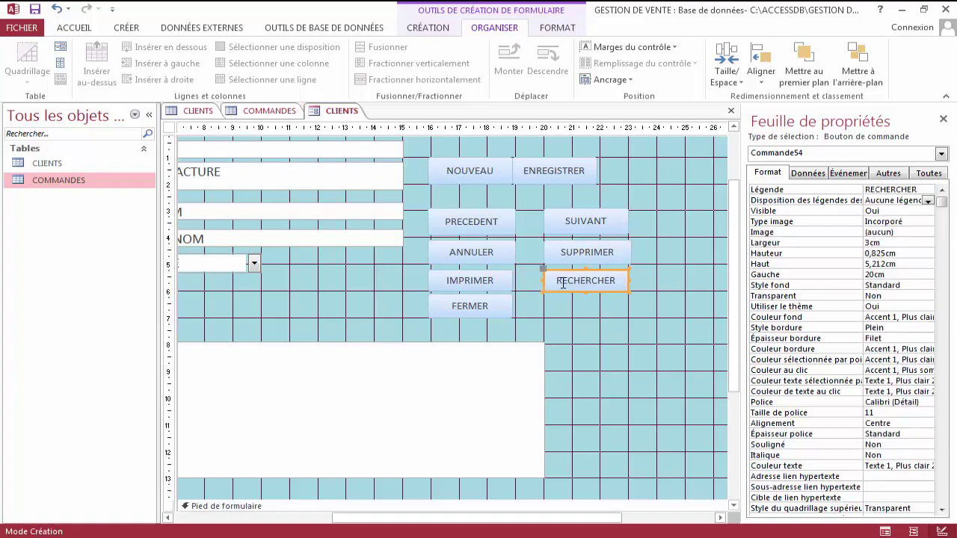
# Adjust SUPPRIMER's height and move ENREGISTRER into the right column above SUIVANT, level with NOUVEAU.
pyautogui.click(496, 305)
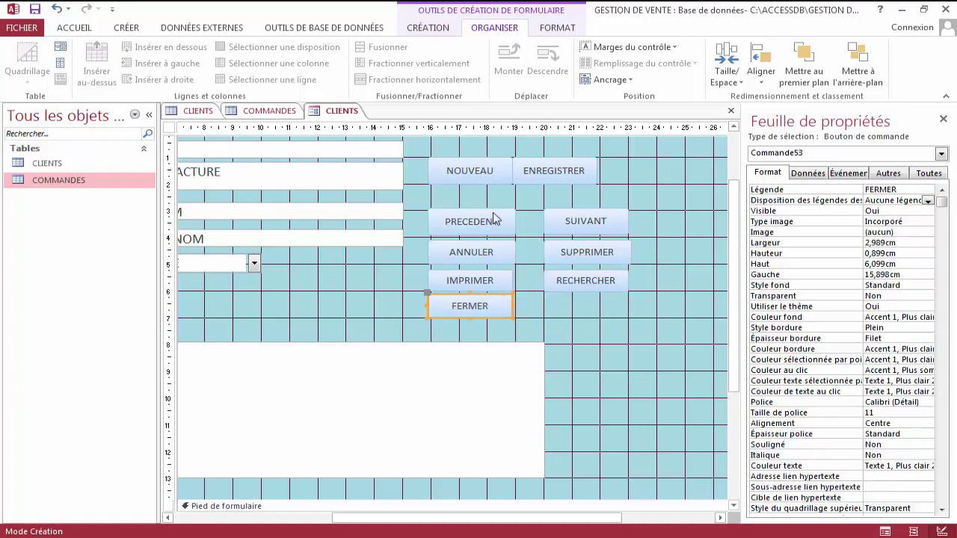
pyautogui.click(454, 163)
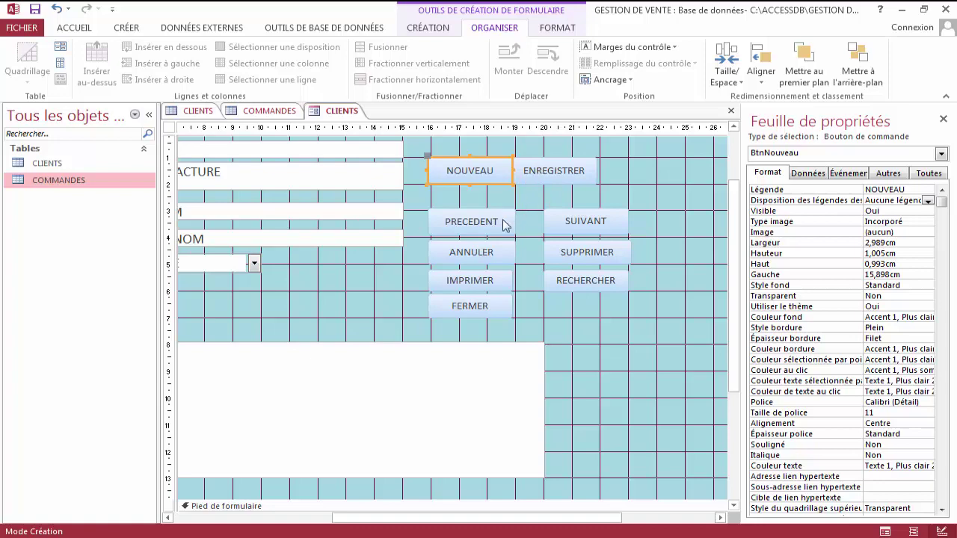
pyautogui.click(554, 254)
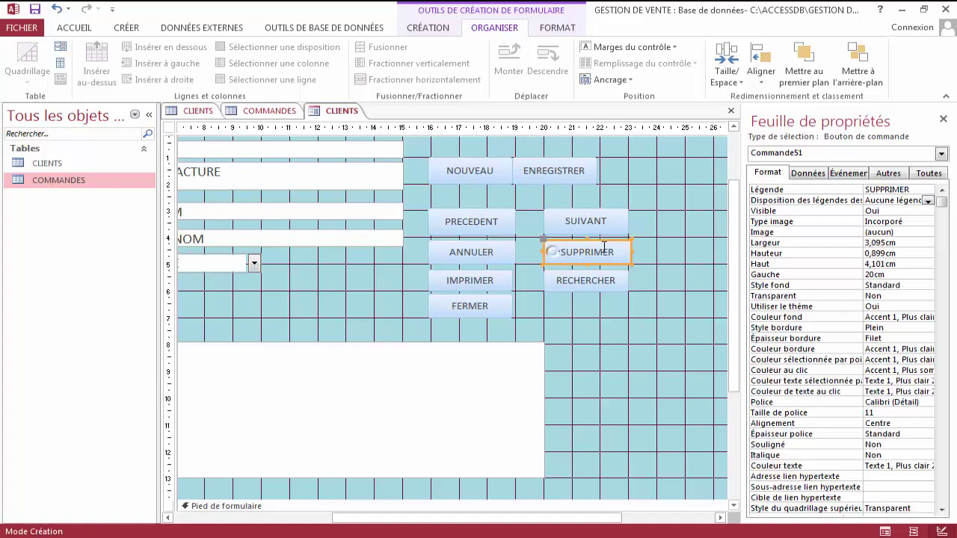
pyautogui.click(570, 213)
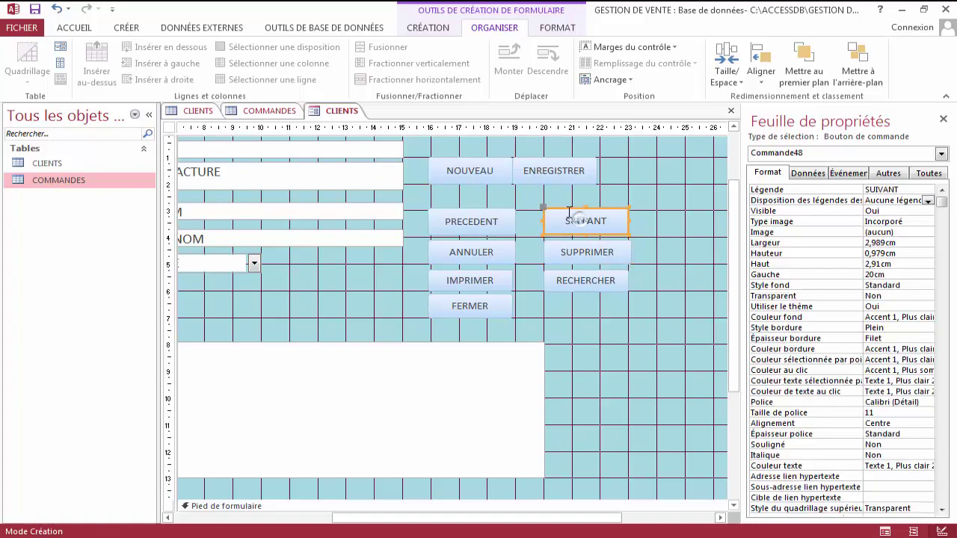
pyautogui.click(582, 252)
pyautogui.moveTo(583, 251); pyautogui.dragTo(586, 262)
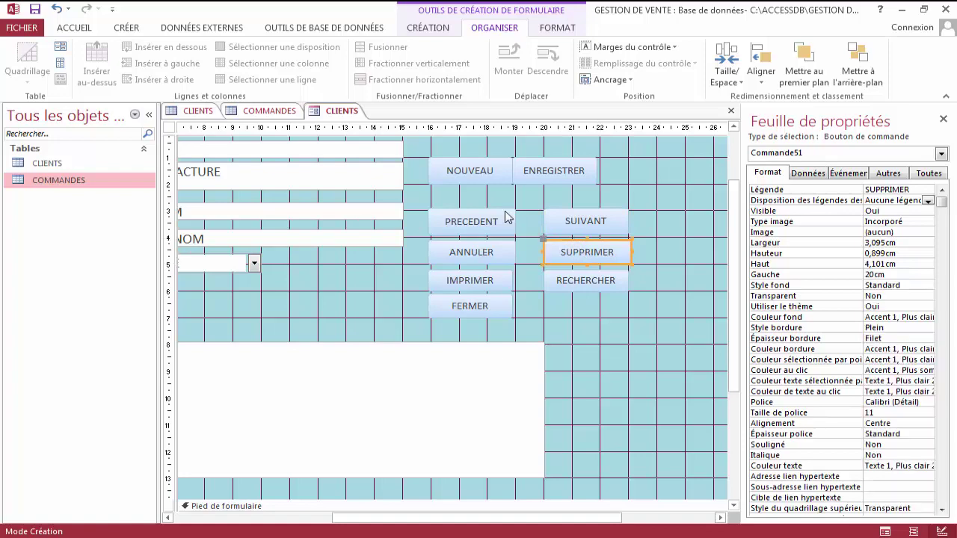
pyautogui.click(538, 171)
pyautogui.moveTo(538, 170); pyautogui.dragTo(539, 171)
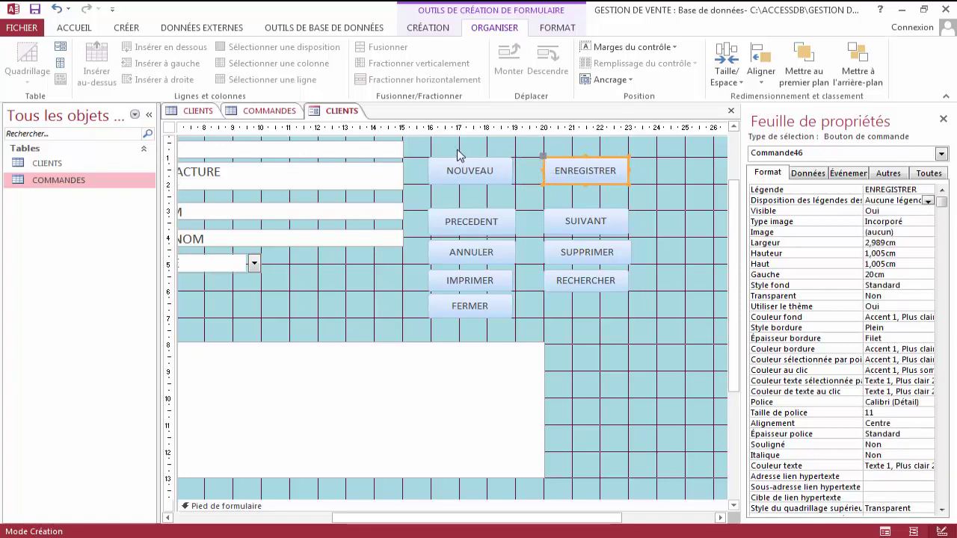
pyautogui.moveTo(456, 151); pyautogui.dragTo(564, 187)
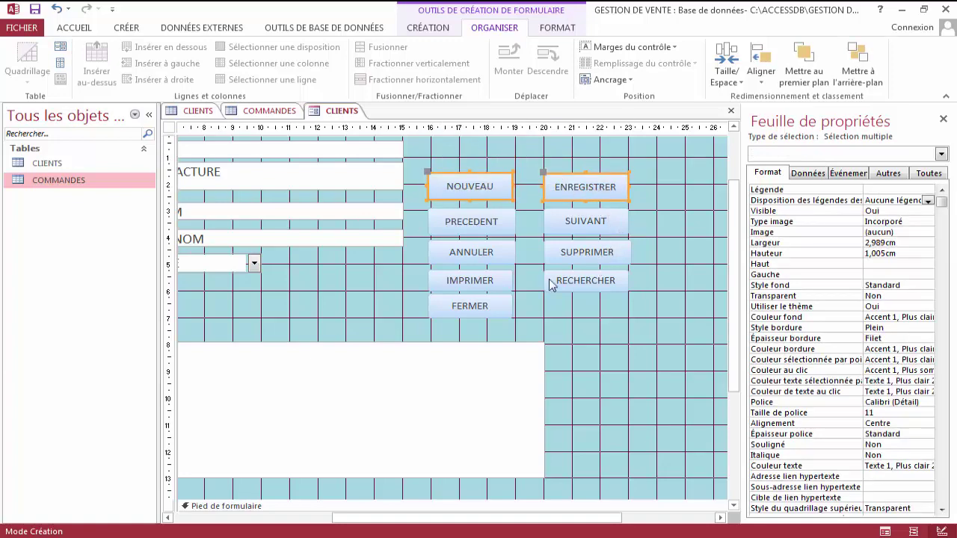
# Move the FERMER button into the right column under RECHERCHER.
pyautogui.click(490, 305)
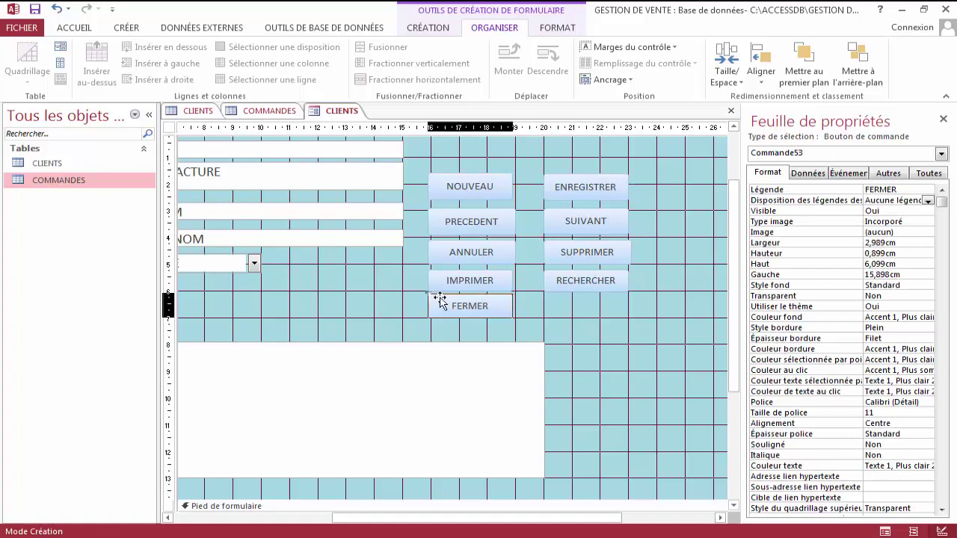
pyautogui.moveTo(440, 302); pyautogui.dragTo(514, 290)
pyautogui.click(485, 281)
pyautogui.click(660, 292)
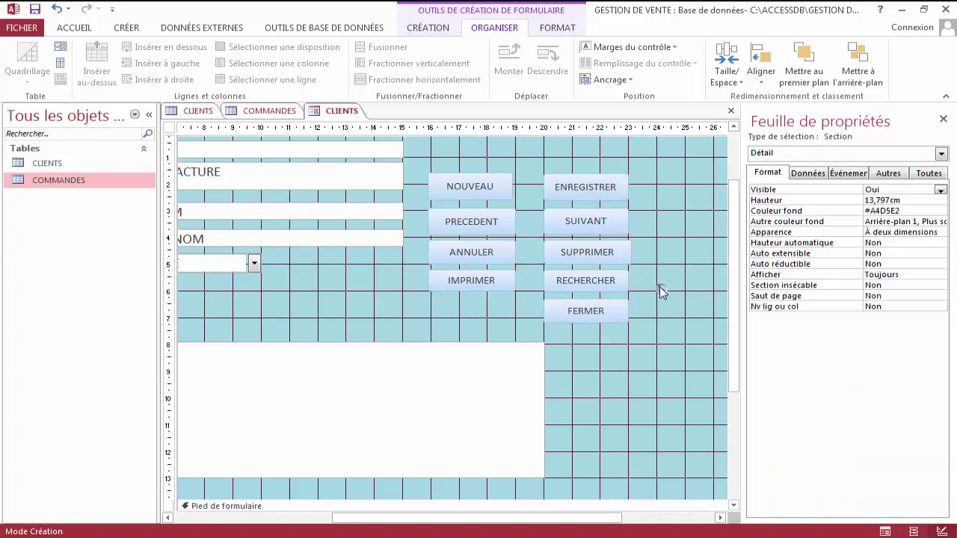
# Shorten ENREGISTRER to NOUVEAU's 1,005 cm height, trim SUIVANT, and restore an accidentally deleted PRECEDENT.
pyautogui.click(501, 187)
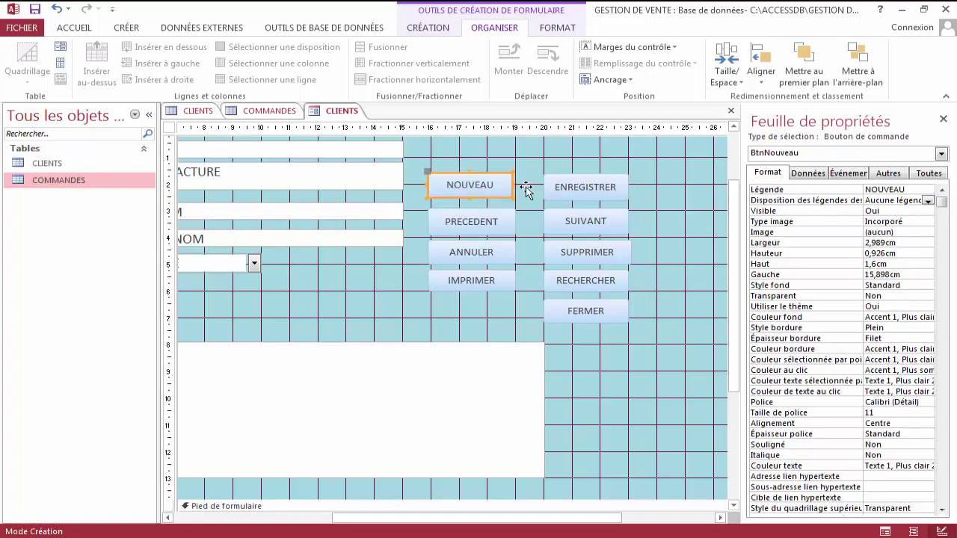
pyautogui.click(572, 196)
pyautogui.moveTo(586, 200); pyautogui.dragTo(586, 197)
pyautogui.click(652, 206)
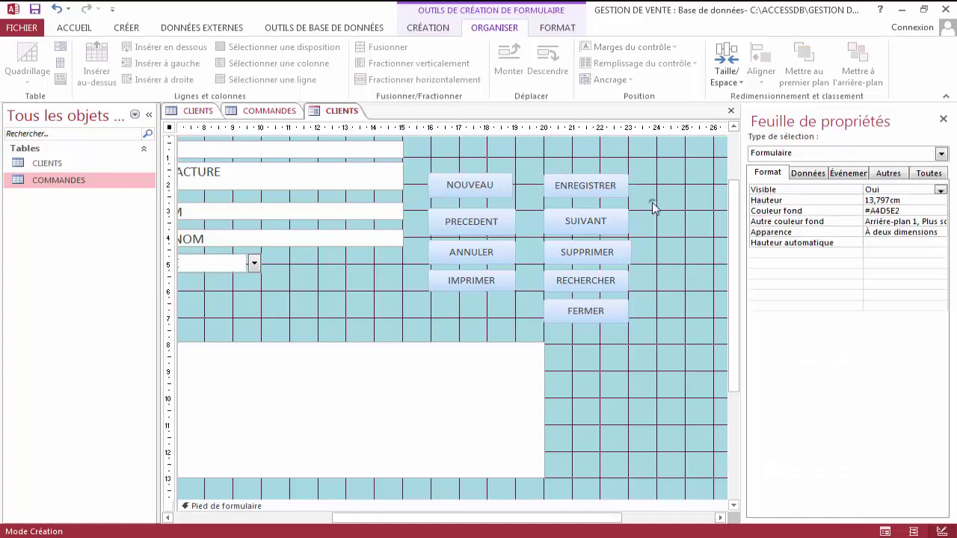
pyautogui.click(591, 228)
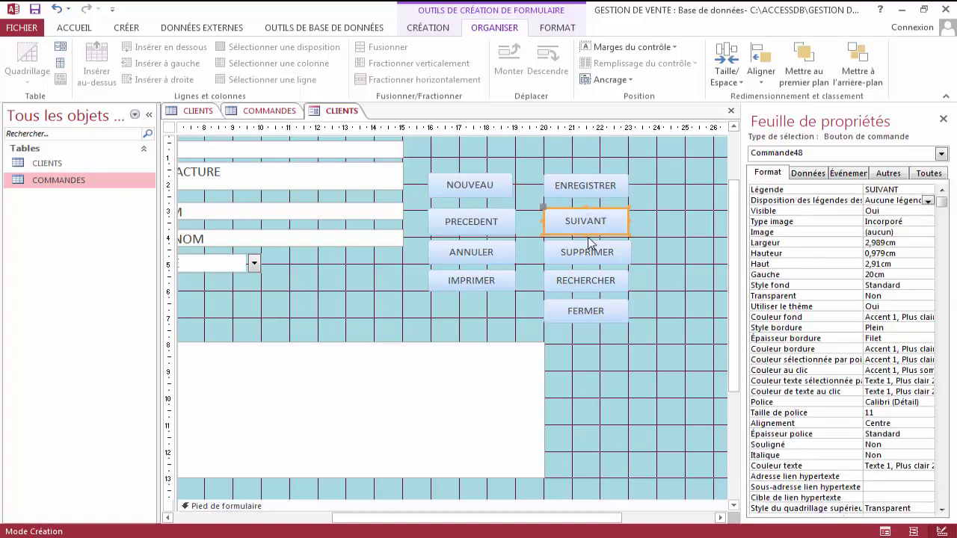
pyautogui.moveTo(586, 234); pyautogui.dragTo(586, 228)
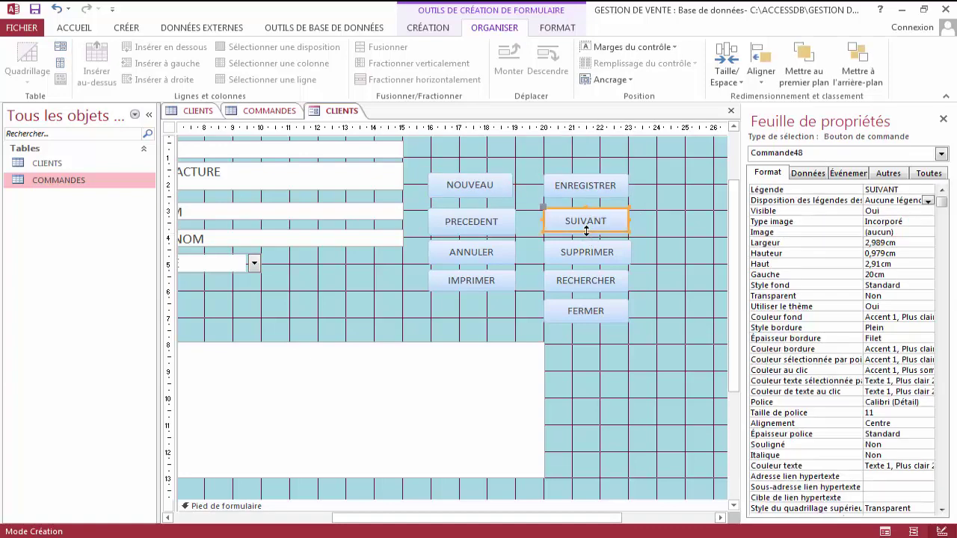
pyautogui.click(480, 226)
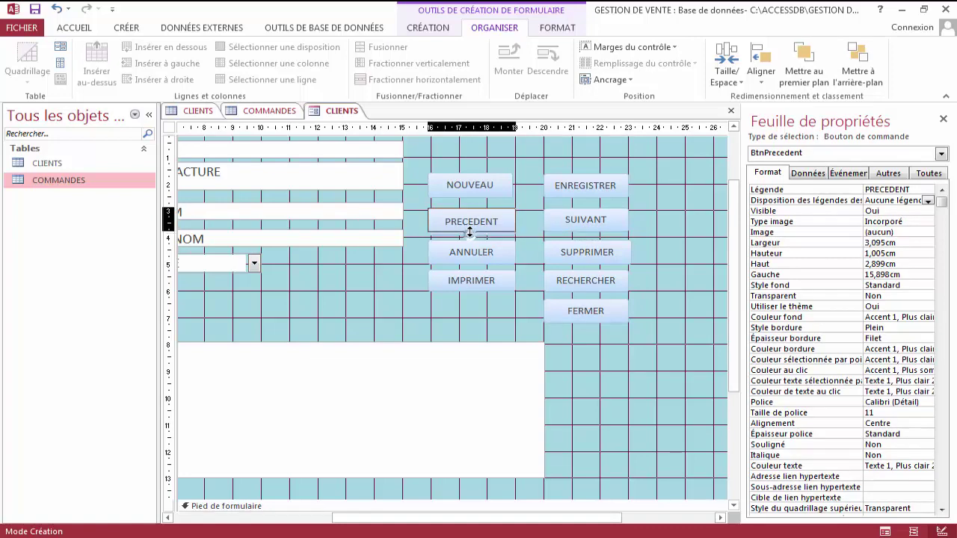
pyautogui.press('Delete')
pyautogui.hotkey('ctrl', 'z')
pyautogui.click(647, 246)
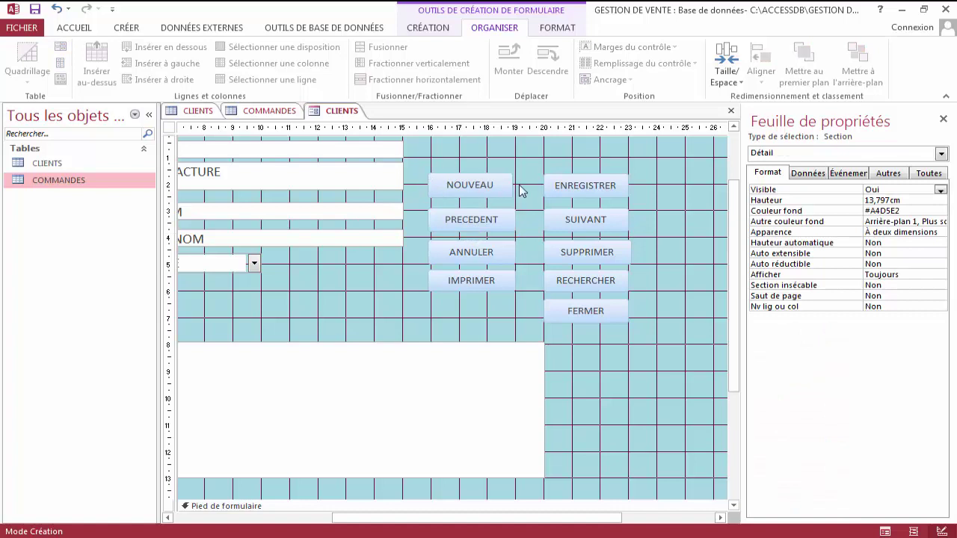
# Clear the button selection and bring up the CLIENTS form tab's context menu.
pyautogui.click(577, 186)
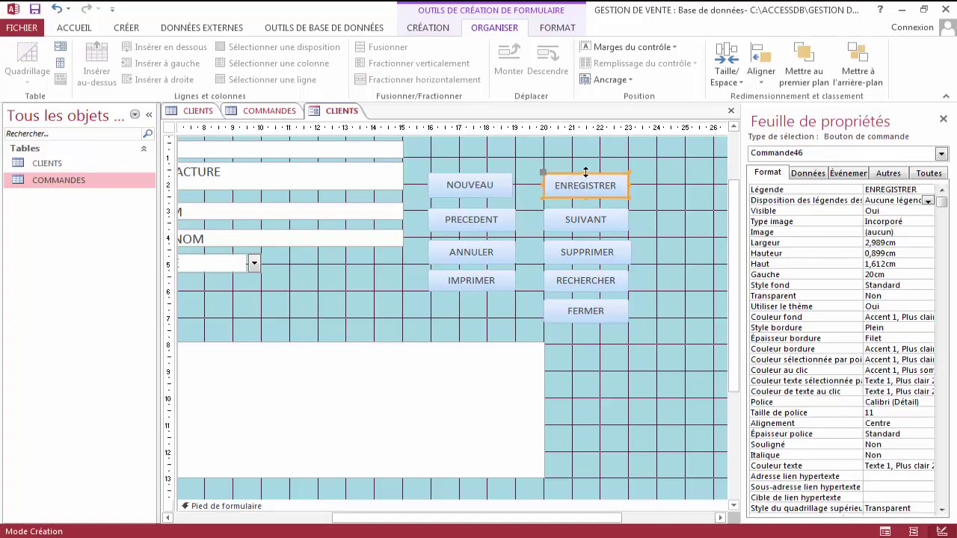
pyautogui.click(636, 216)
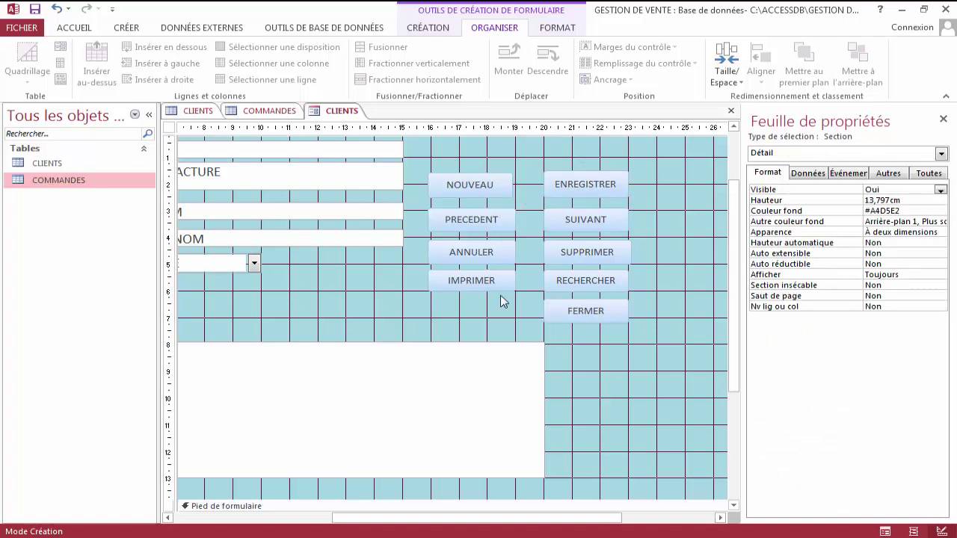
pyautogui.click(651, 282)
pyautogui.rightClick(341, 112)
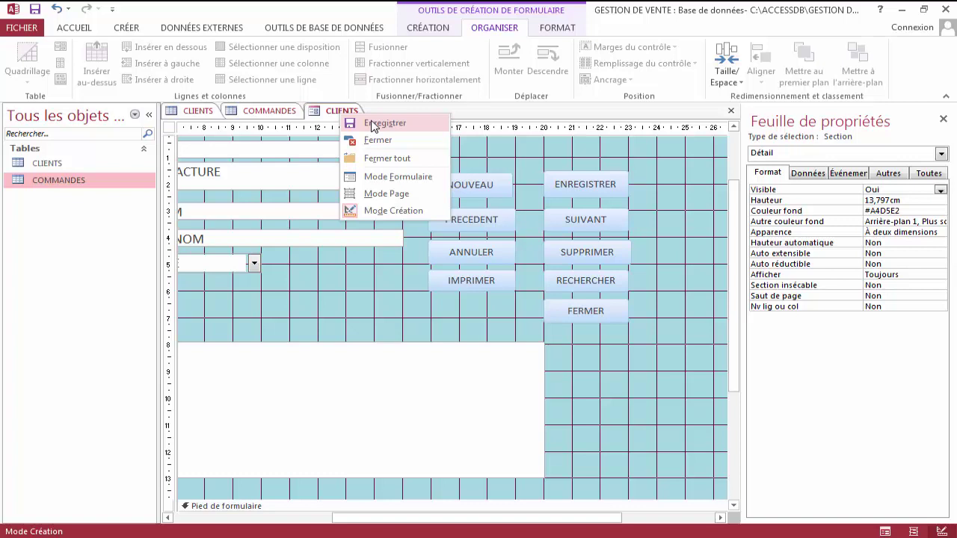
# Save the form under the name FORMULAIRE CLIENTS_COMMANDES.
pyautogui.click(372, 124)
pyautogui.press('BackSpace')
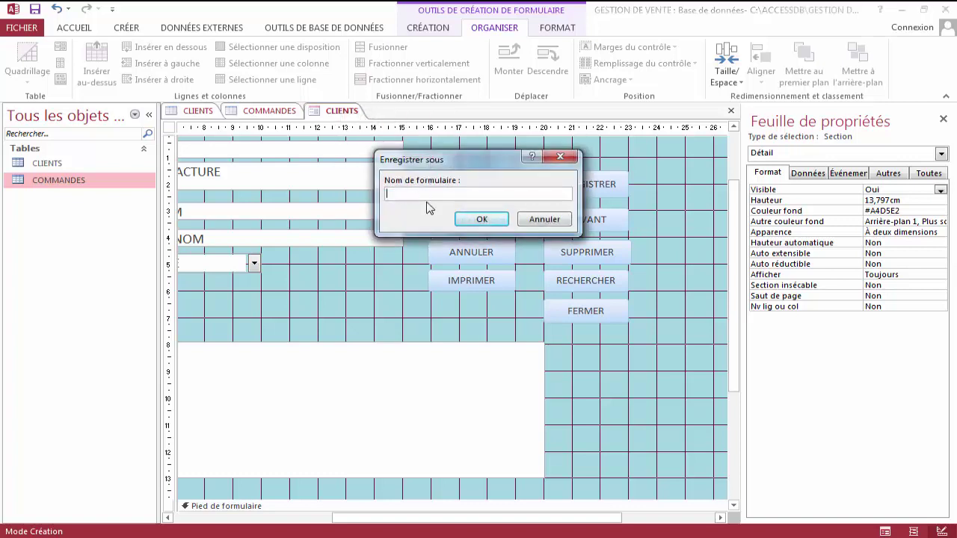
pyautogui.press('BackSpace')
pyautogui.press('capslock')
pyautogui.write('FORMULAIRE CLIENTS_COMMANDES')
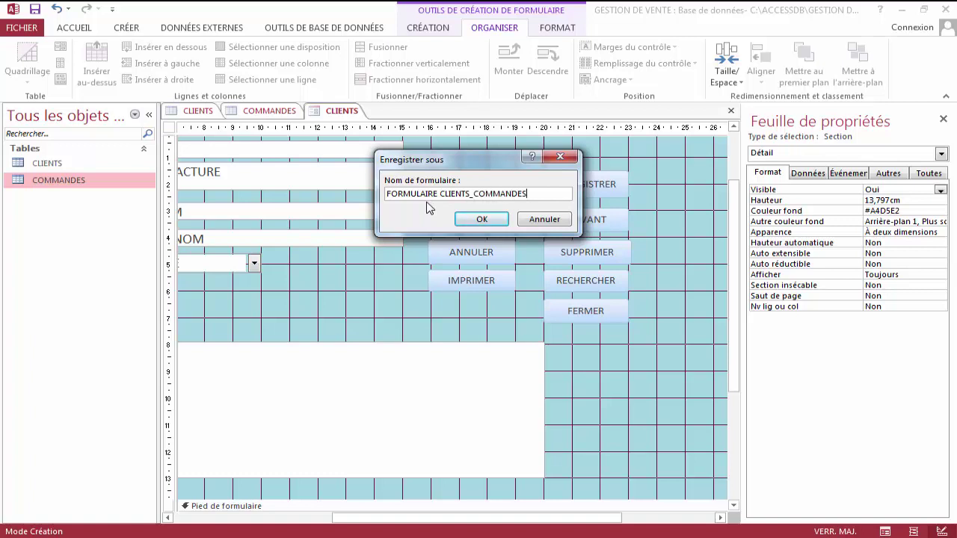
pyautogui.click(471, 224)
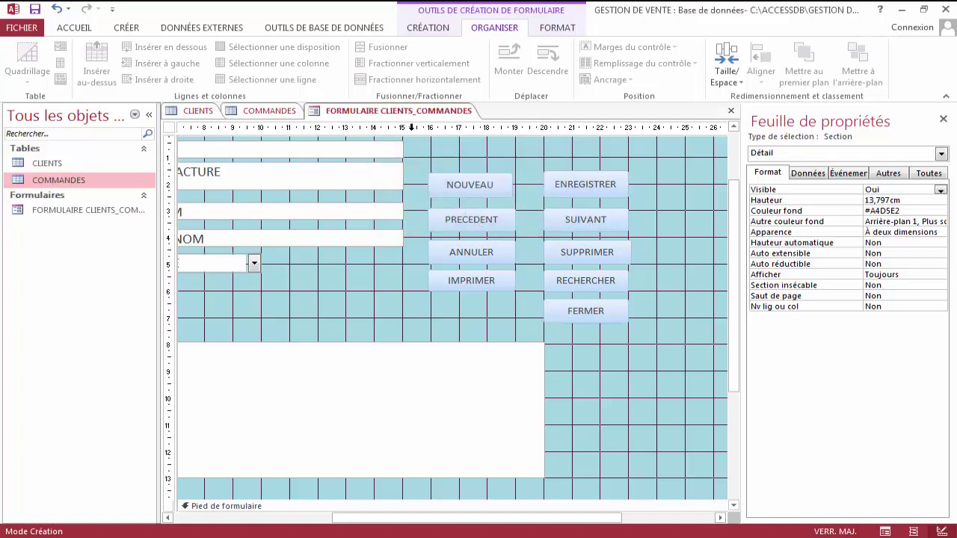
pyautogui.rightClick(410, 117)
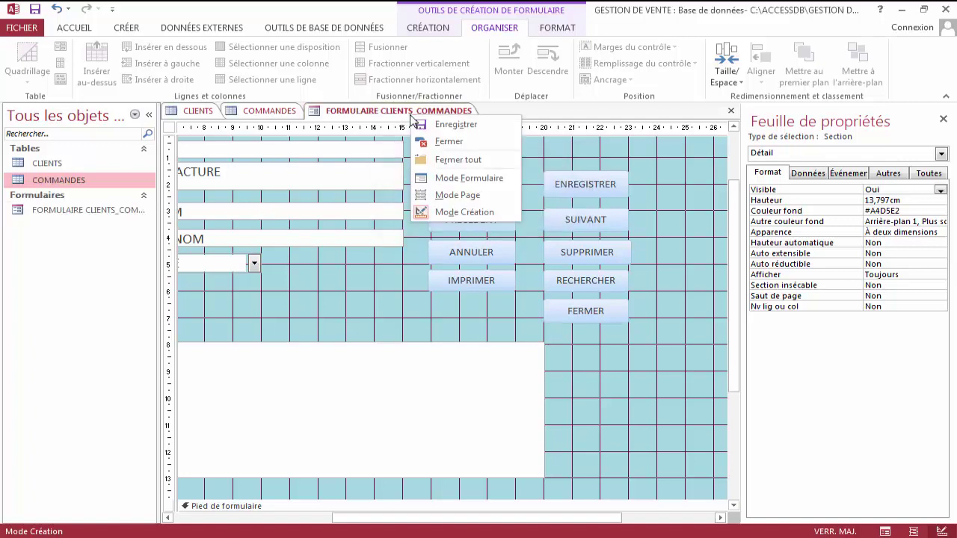
# Switch to Form view and add a new client: invoice 201804, the client's last and first names, sex FEMININ.
pyautogui.click(467, 179)
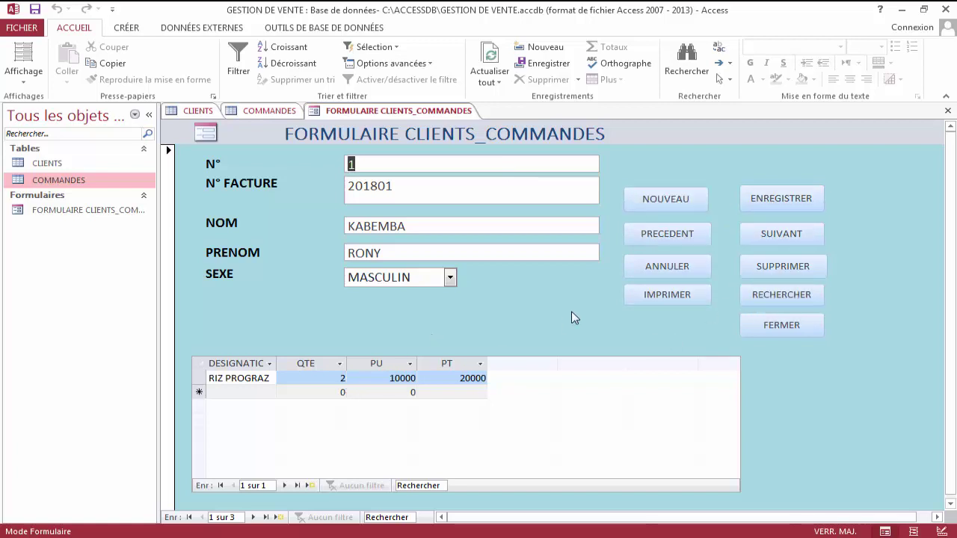
pyautogui.click(666, 204)
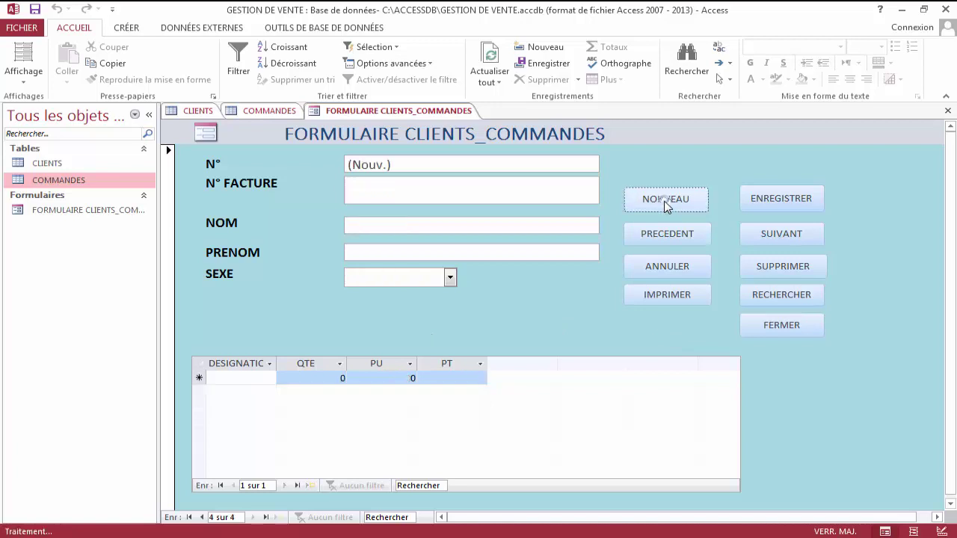
pyautogui.click(386, 195)
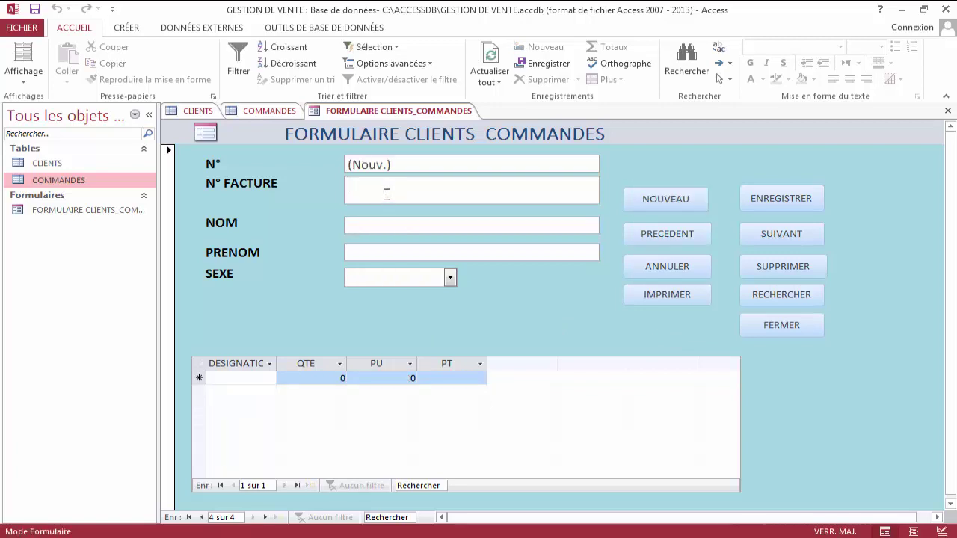
pyautogui.write('201')
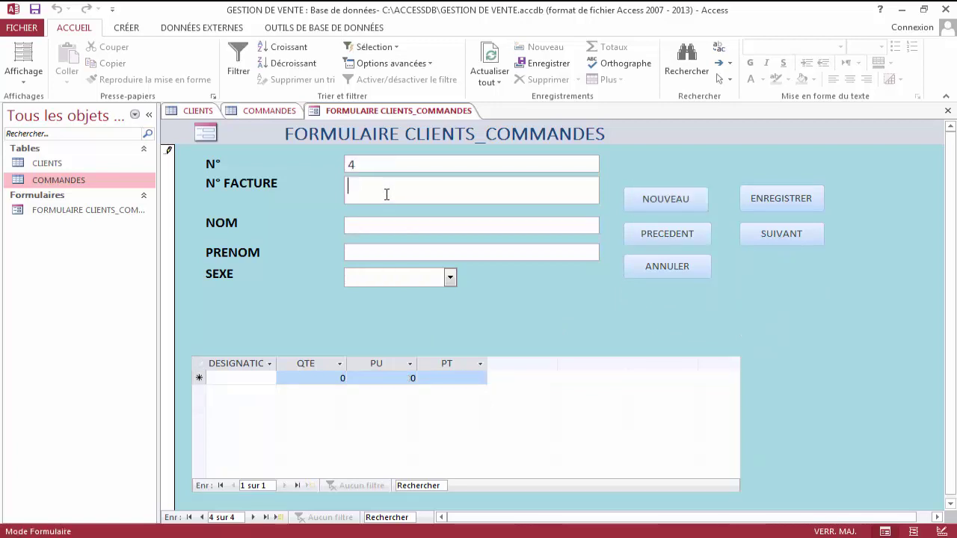
pyautogui.write('8')
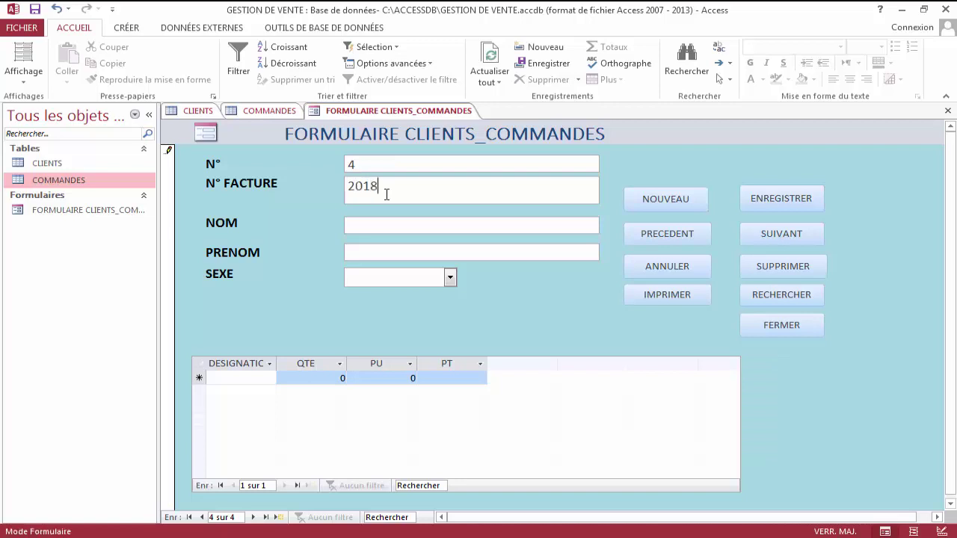
pyautogui.write('04')
pyautogui.press('Tab')
pyautogui.press('Tab')
pyautogui.press('Tab')
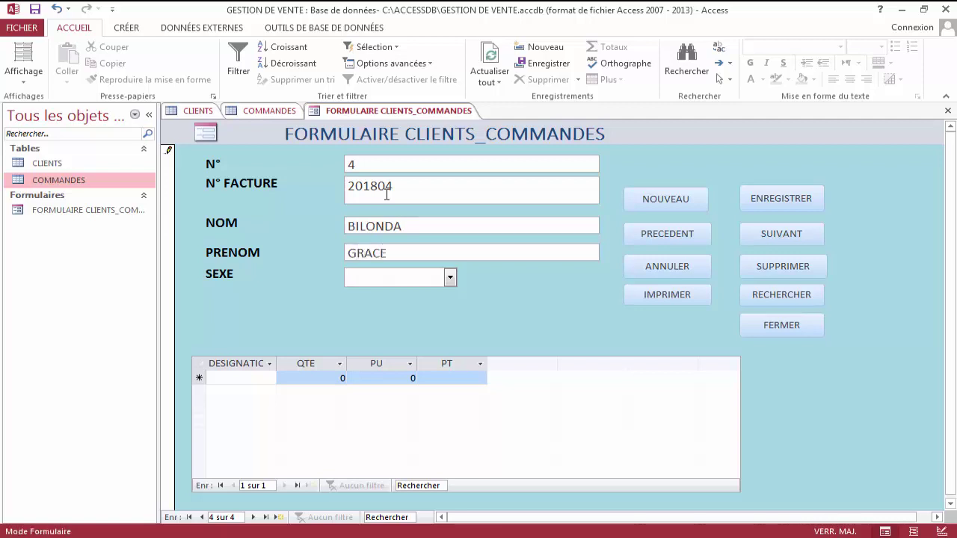
pyautogui.write('FEMININ')
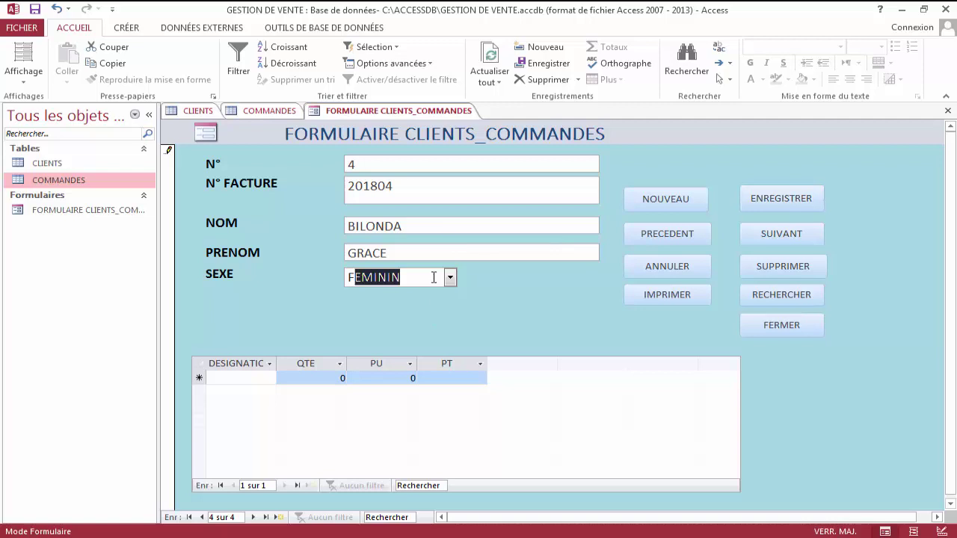
pyautogui.press('Tab')
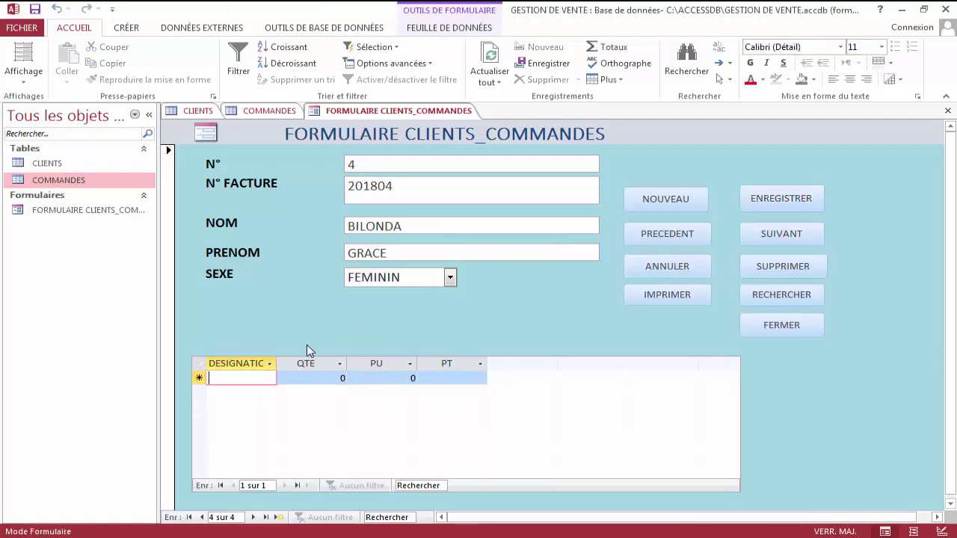
# Add the order line SACHET SUCRE, quantity 4, unit price 5500.
pyautogui.write('SA')
pyautogui.press('BackSpace')
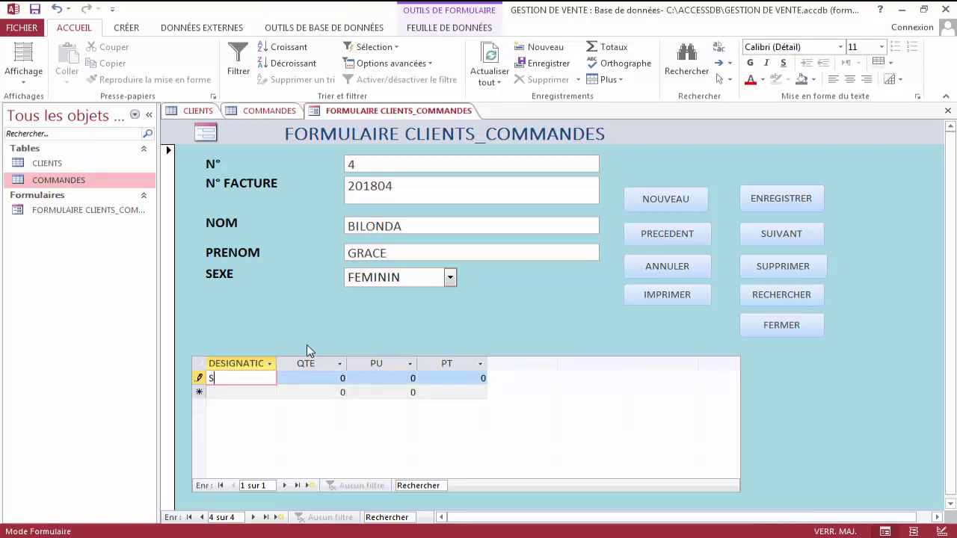
pyautogui.write('ACHET SUCRE')
pyautogui.press('Tab')
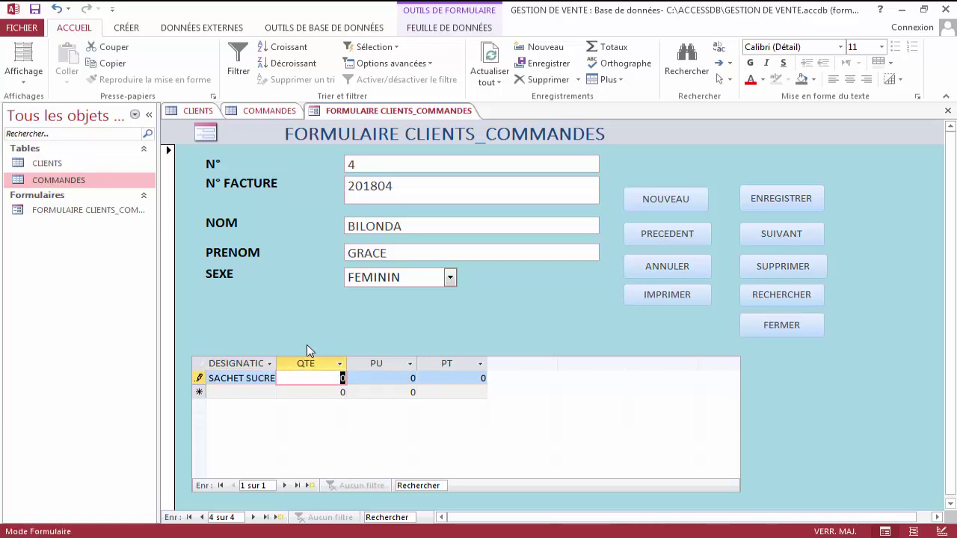
pyautogui.write('4')
pyautogui.press('Tab')
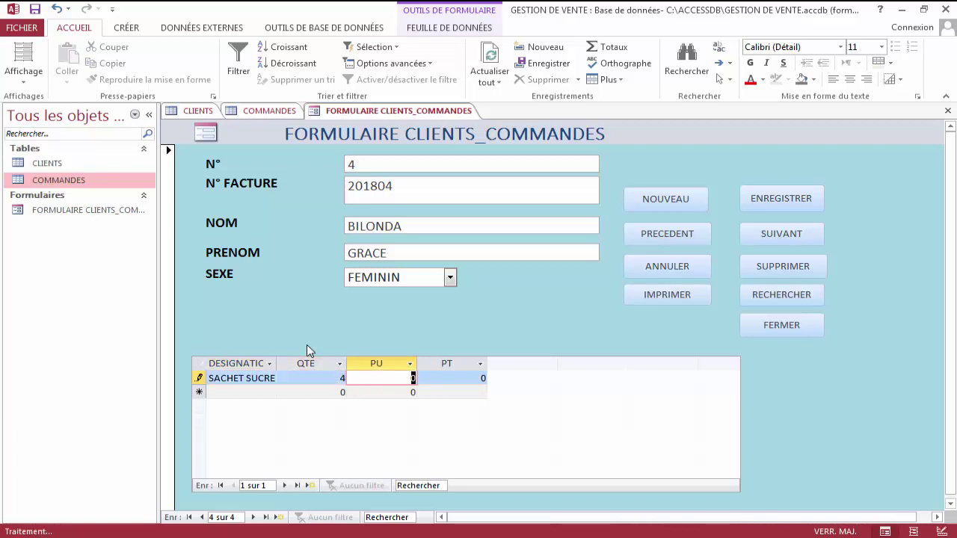
pyautogui.write('5500')
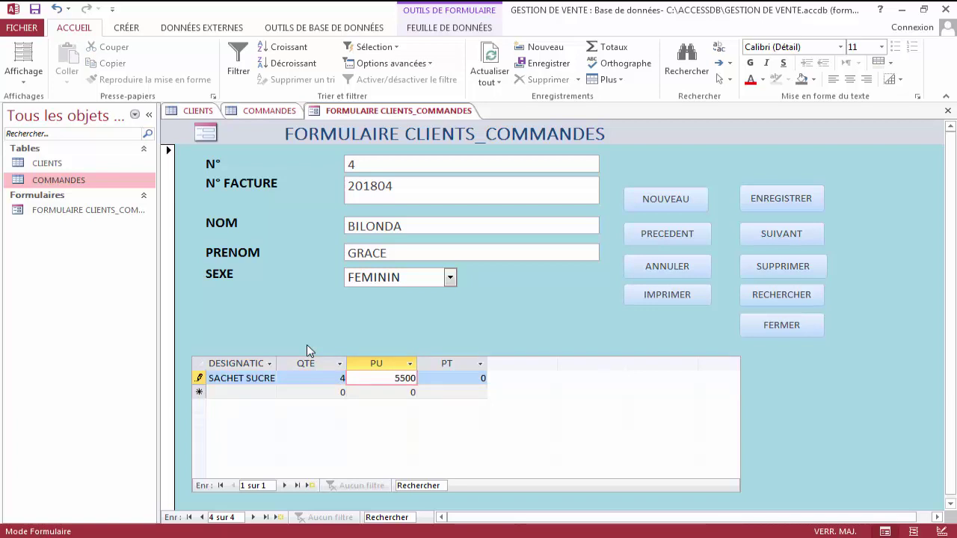
pyautogui.press('Tab')
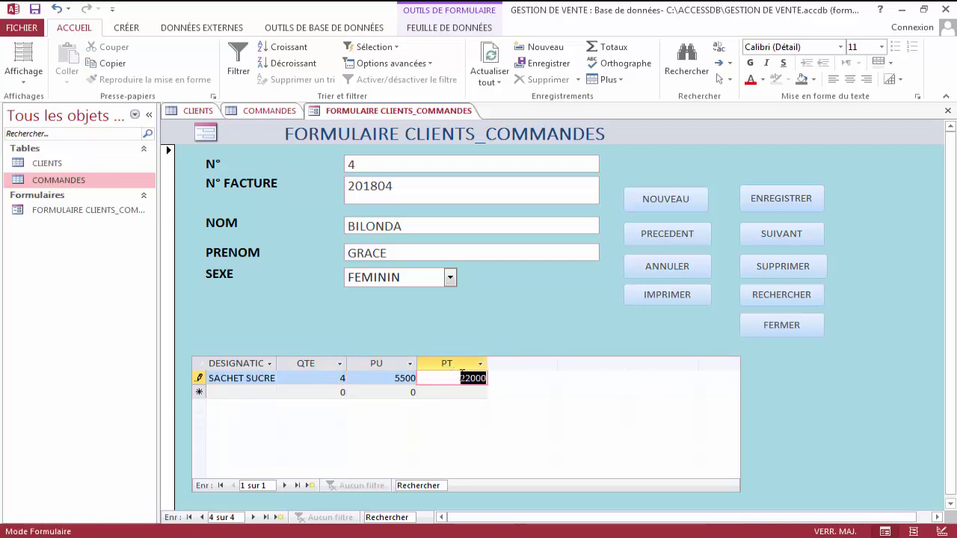
pyautogui.press('Tab')
# Add the line SACHET SEL, quantity 4, unit price 4000, and save the order.
pyautogui.write('SA')
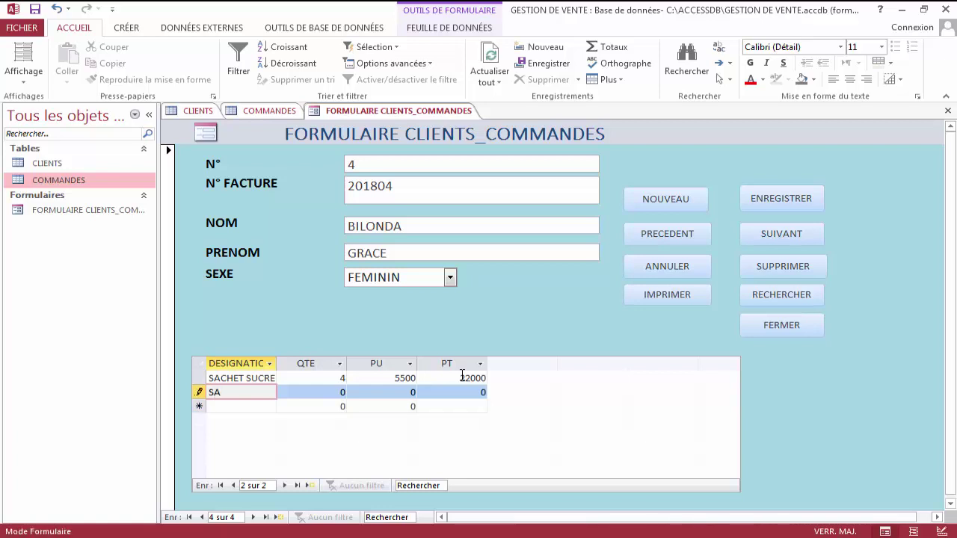
pyautogui.write('CHET SEL')
pyautogui.press('Tab')
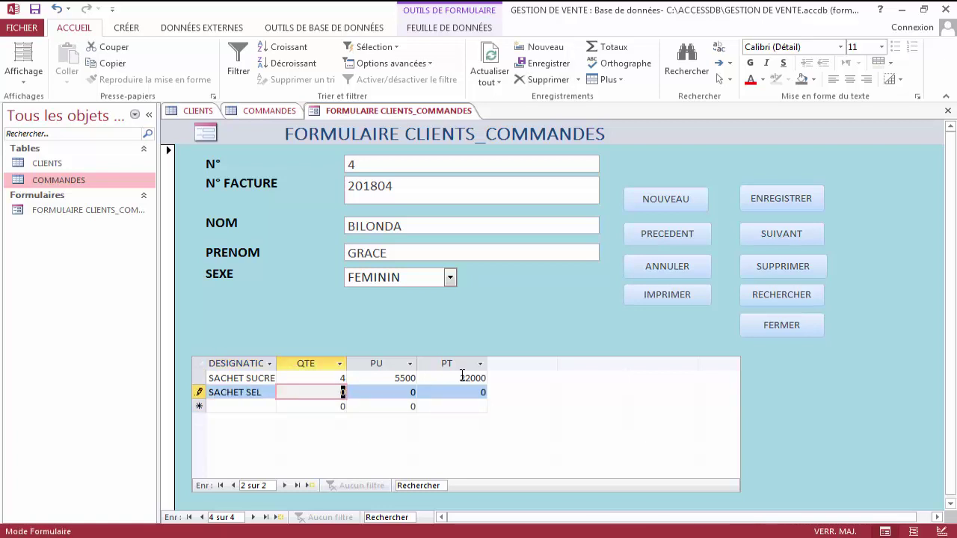
pyautogui.write('4')
pyautogui.press('Tab')
pyautogui.write('4')
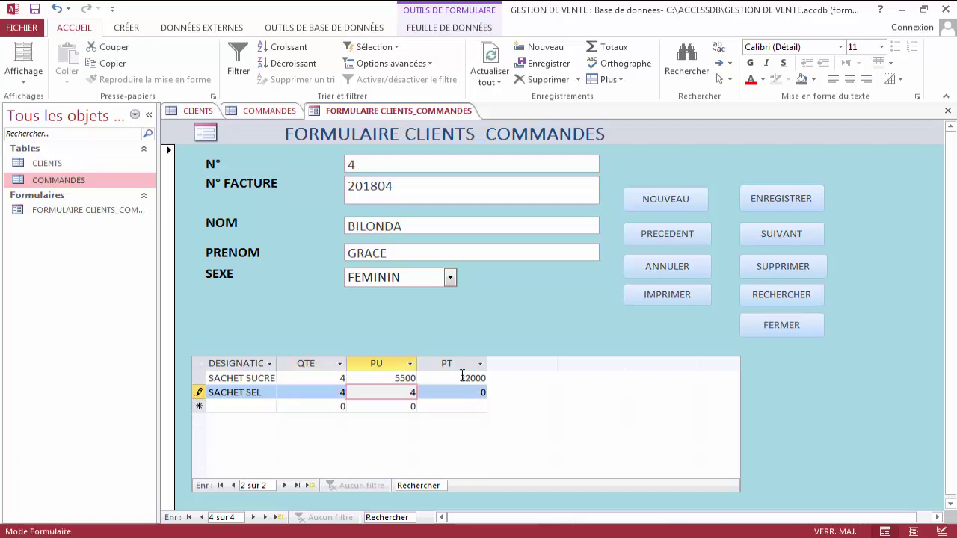
pyautogui.write('000')
pyautogui.press('Tab')
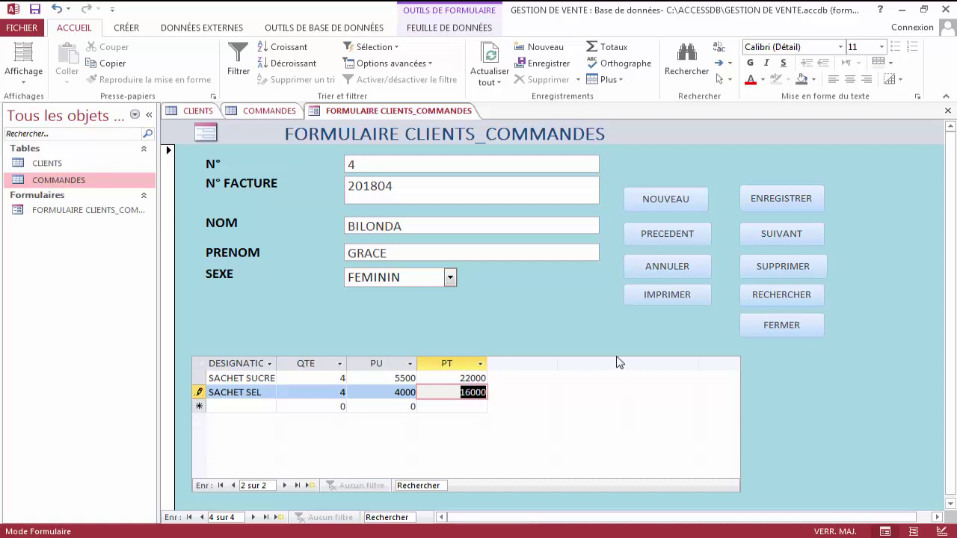
pyautogui.click(774, 202)
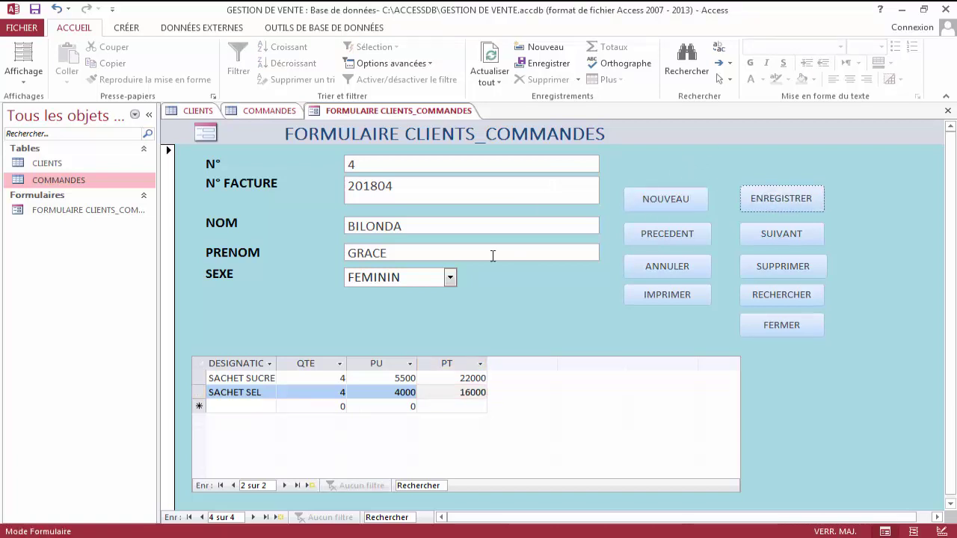
pyautogui.click(693, 238)
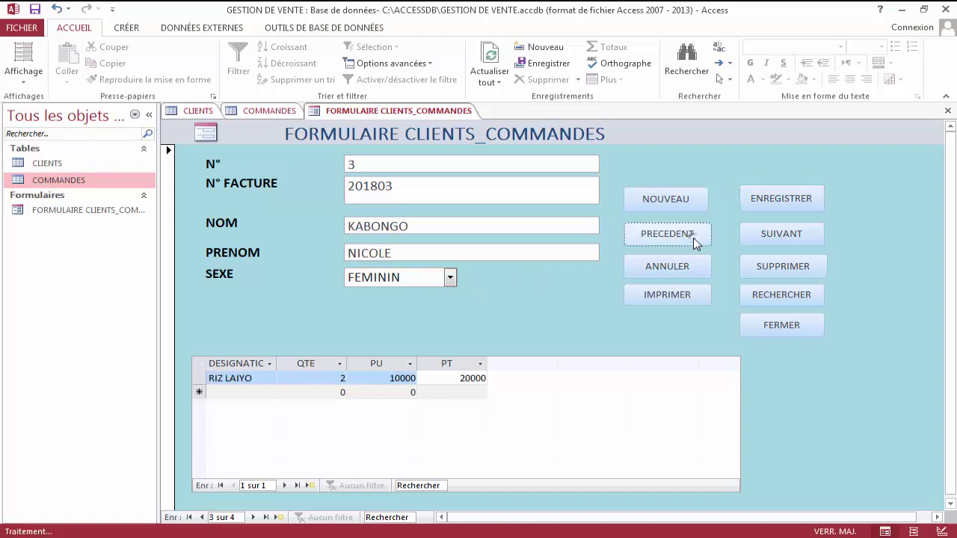
pyautogui.click(693, 237)
pyautogui.click(693, 238)
pyautogui.click(768, 237)
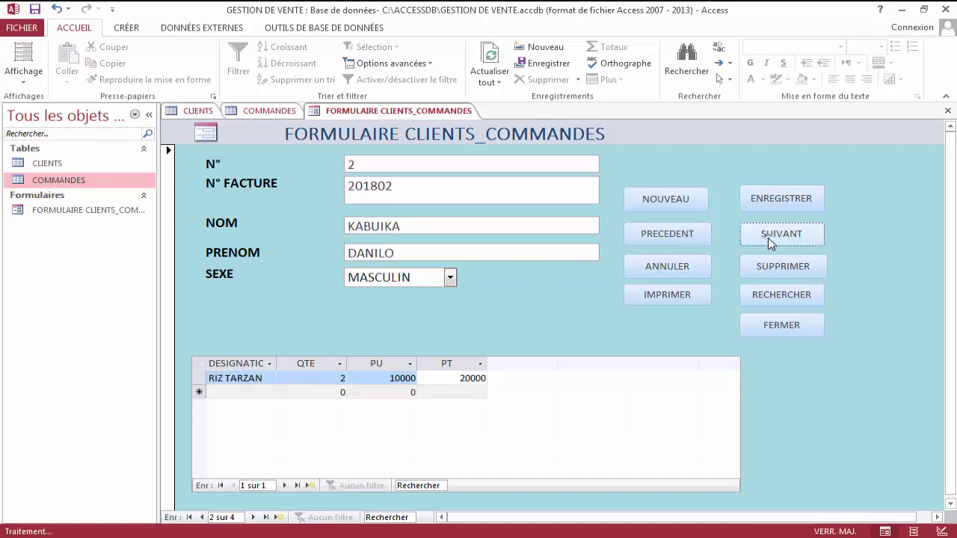
pyautogui.click(767, 237)
pyautogui.click(767, 238)
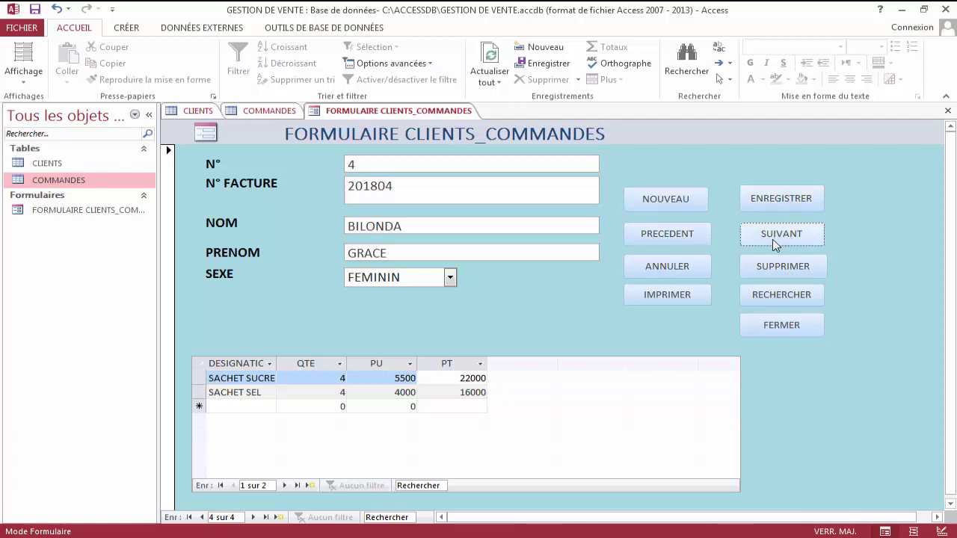
# Search the form for a client by invoice number.
pyautogui.click(783, 294)
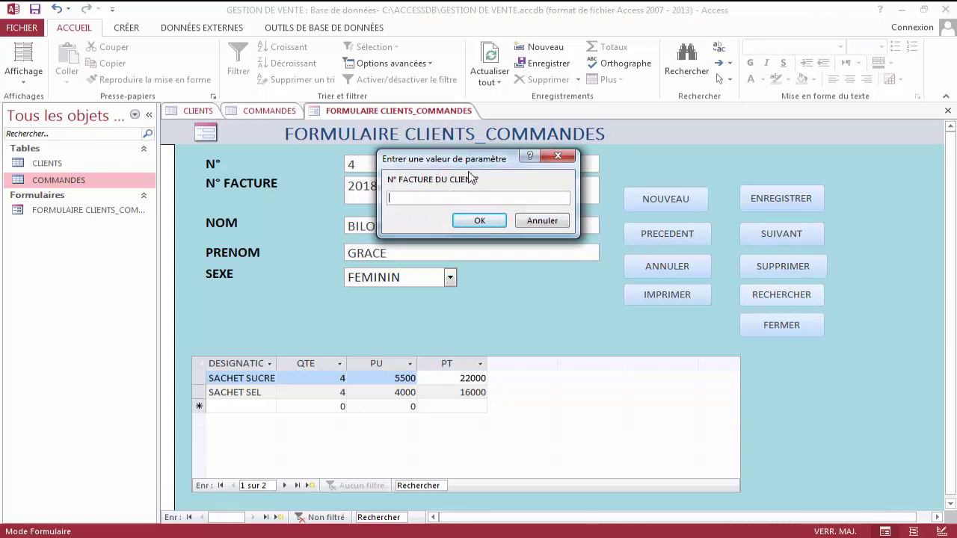
pyautogui.moveTo(471, 160); pyautogui.dragTo(560, 156)
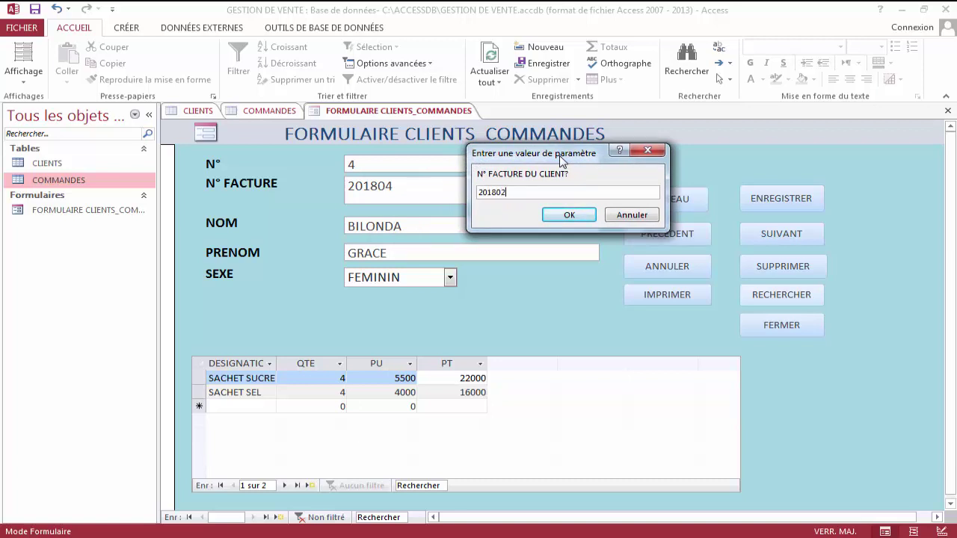
pyautogui.click(571, 213)
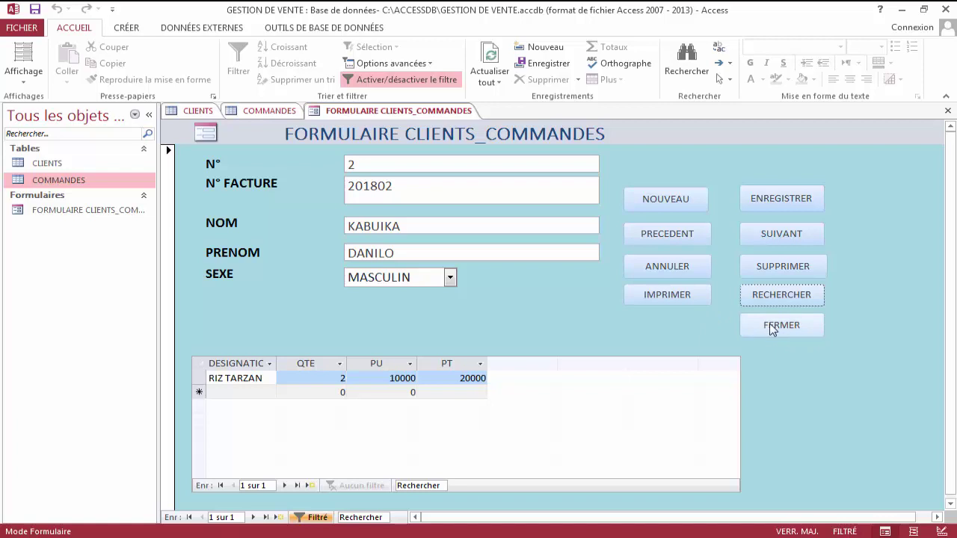
# Open the print options for the record, cancel printing, and close the form.
pyautogui.click(668, 295)
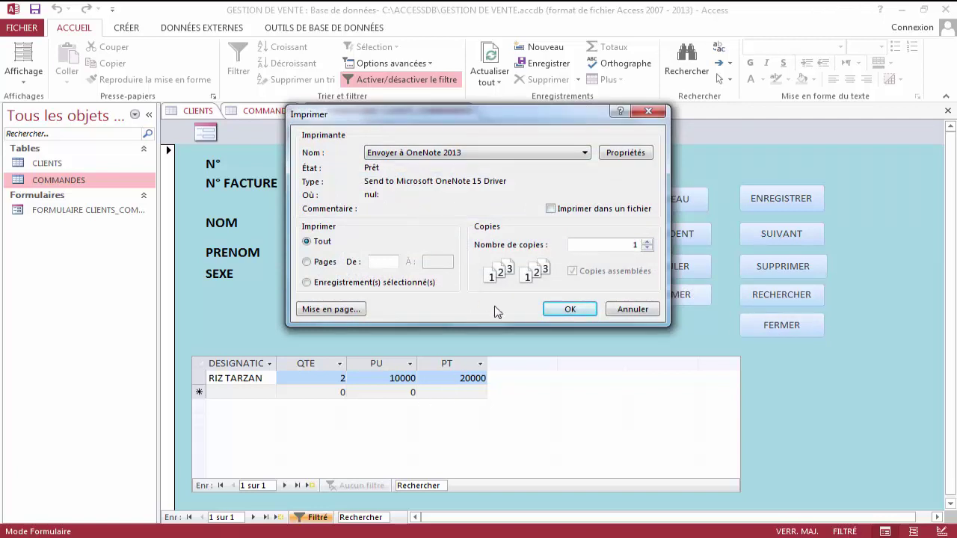
pyautogui.click(629, 308)
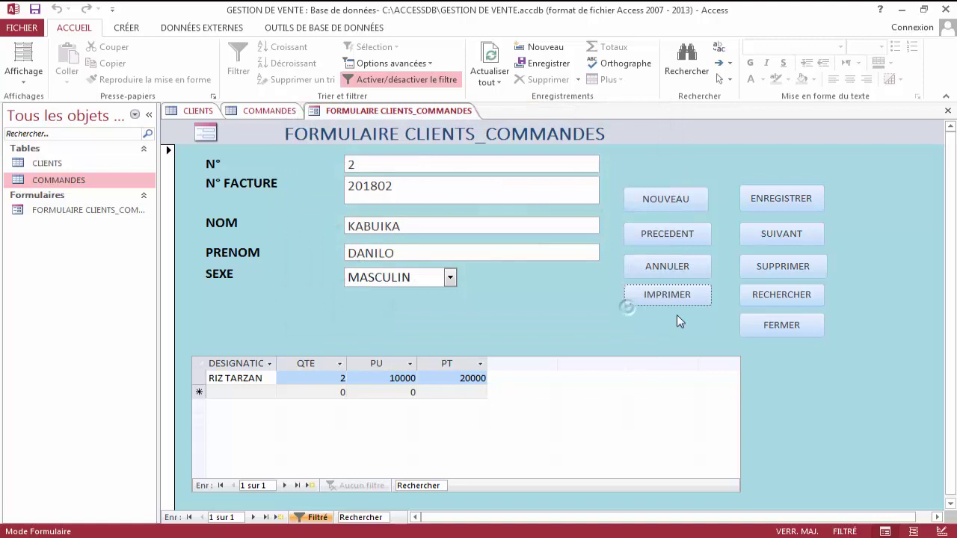
pyautogui.click(780, 325)
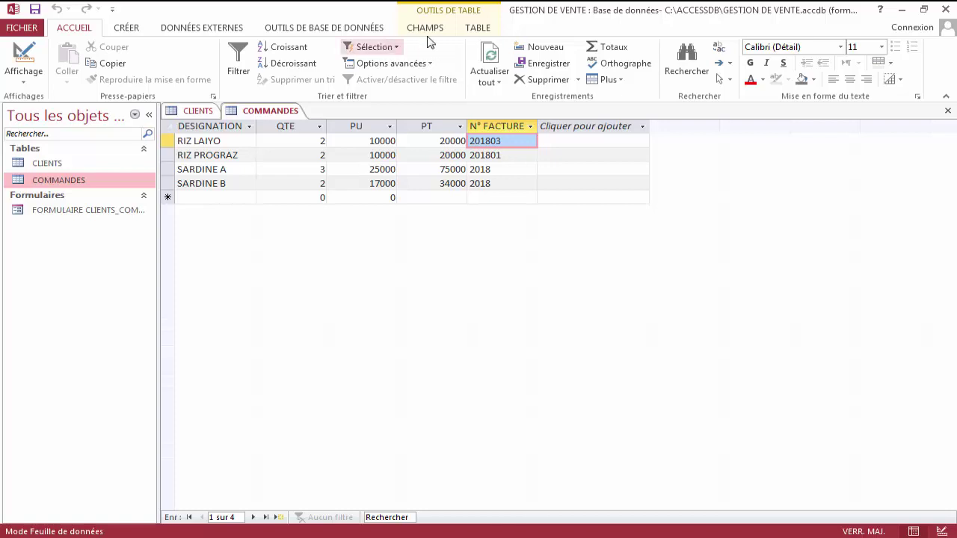
# Refresh COMMANDES and select the new SACHET SEL and SACHET SUCRE lines.
pyautogui.click(498, 58)
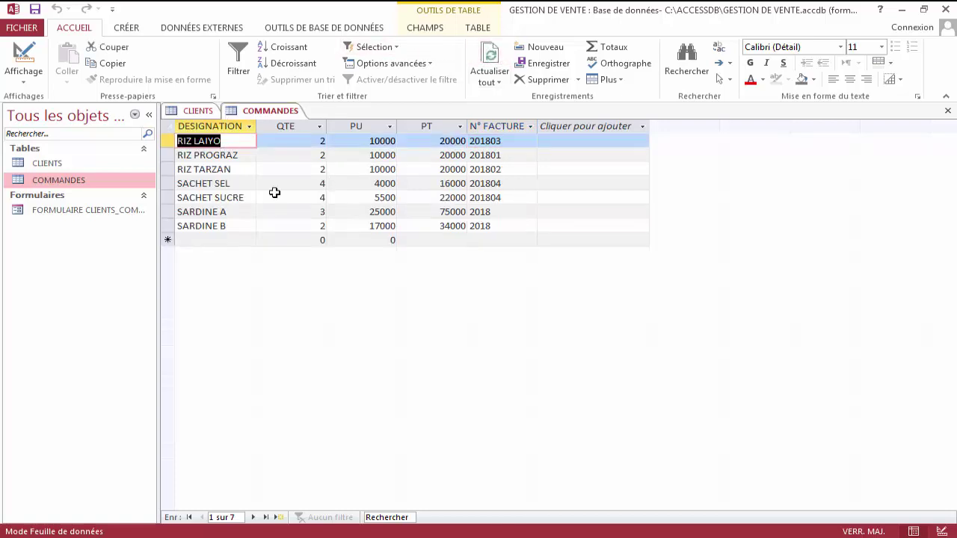
pyautogui.click(167, 180)
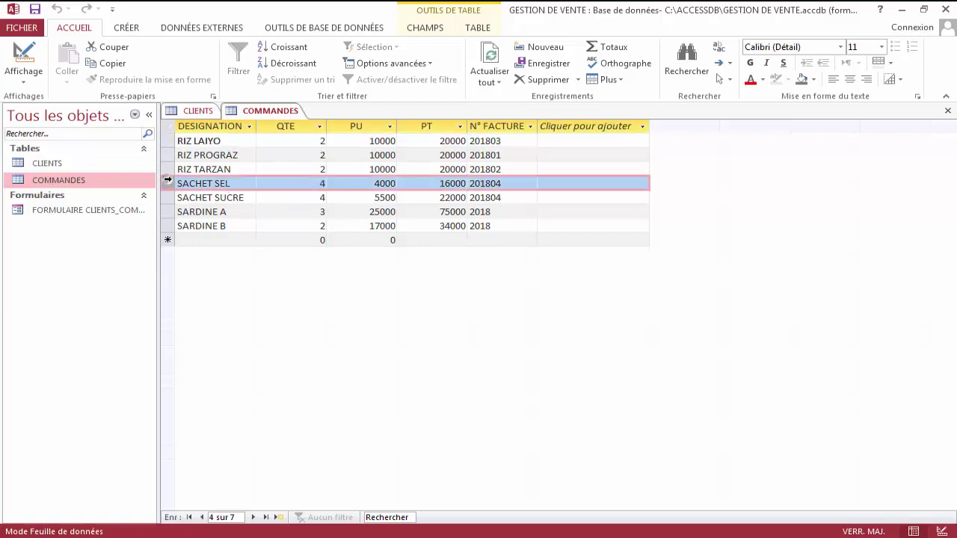
pyautogui.click(173, 197)
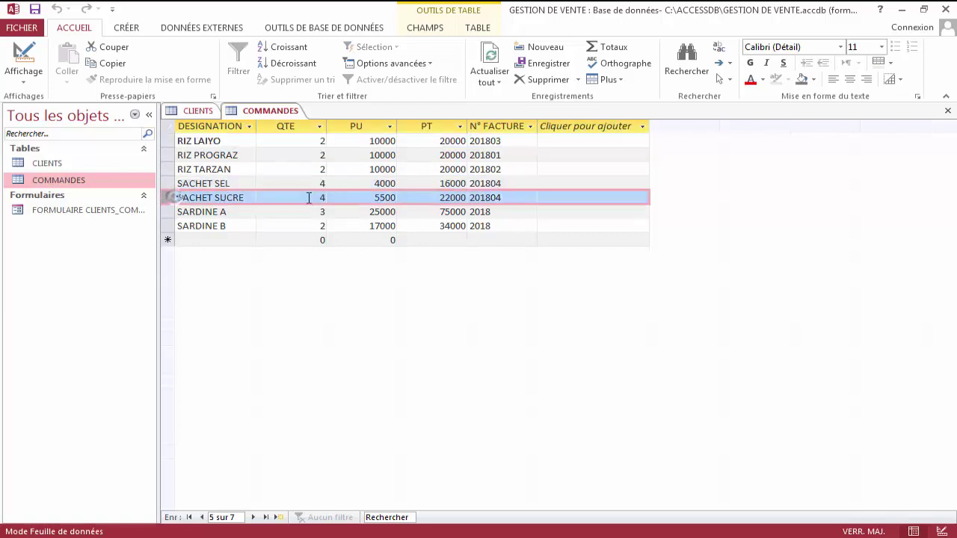
# Refresh CLIENTS to show the fourth client, then reopen FORMULAIRE CLIENTS_COMMANDES.
pyautogui.click(198, 111)
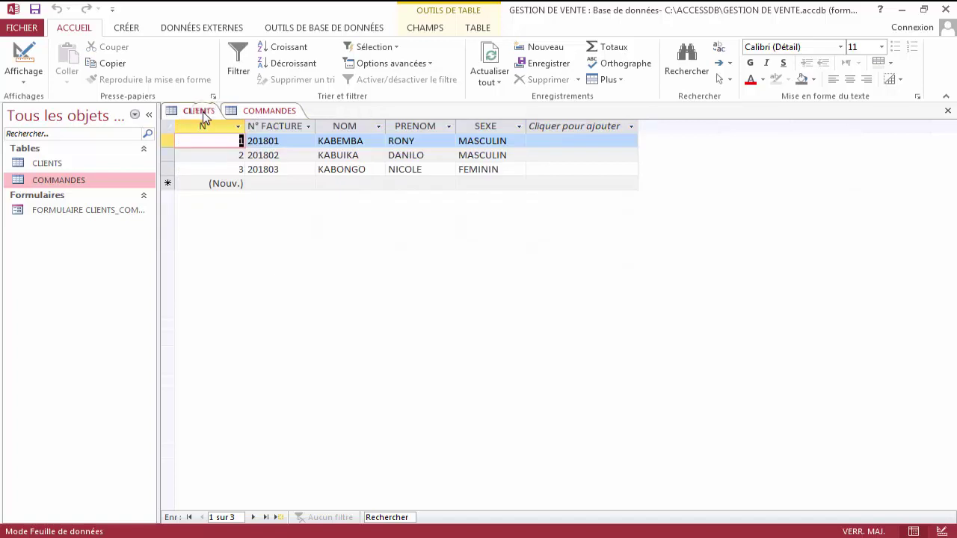
pyautogui.click(499, 69)
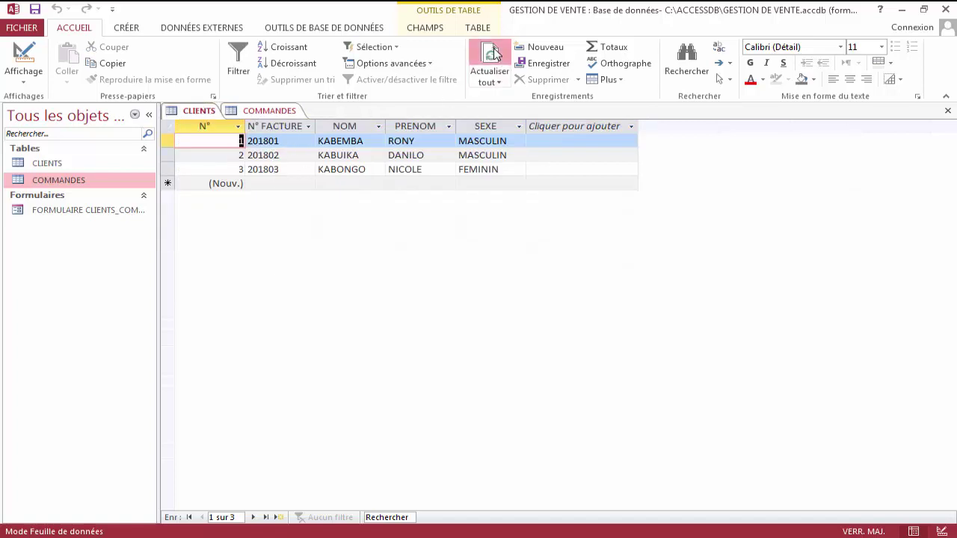
pyautogui.click(163, 183)
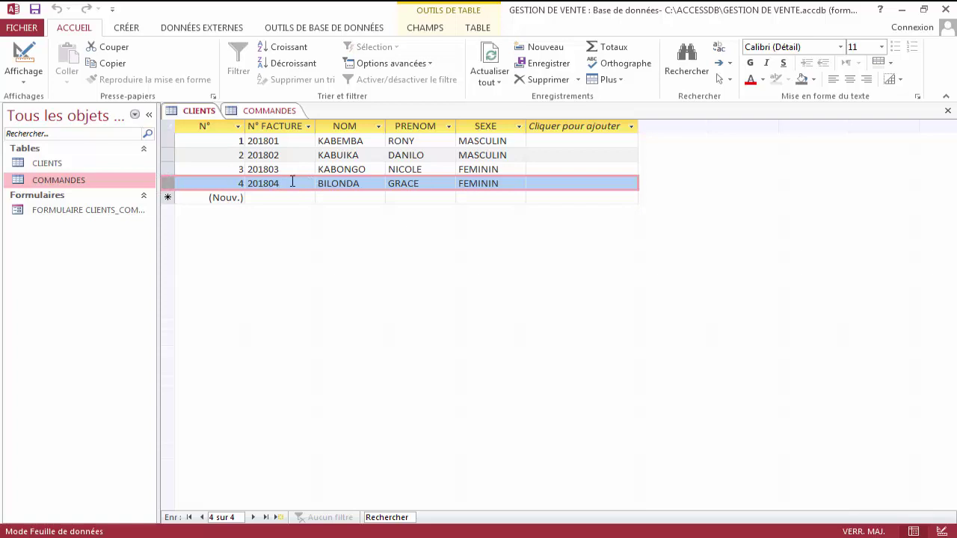
pyautogui.click(133, 213)
pyautogui.doubleClick(133, 213)
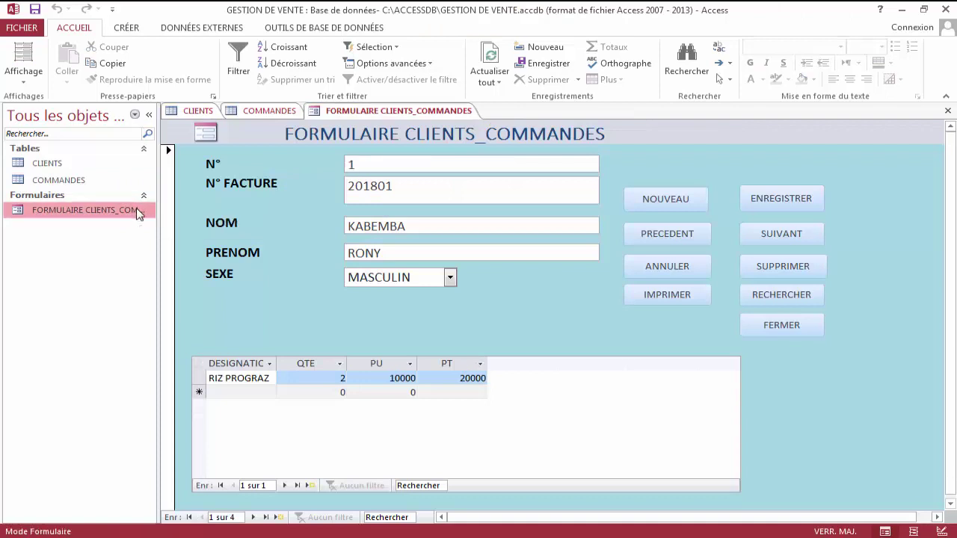
# Open the form in Design view, then return to Form view and select the current record.
pyautogui.rightClick(138, 213)
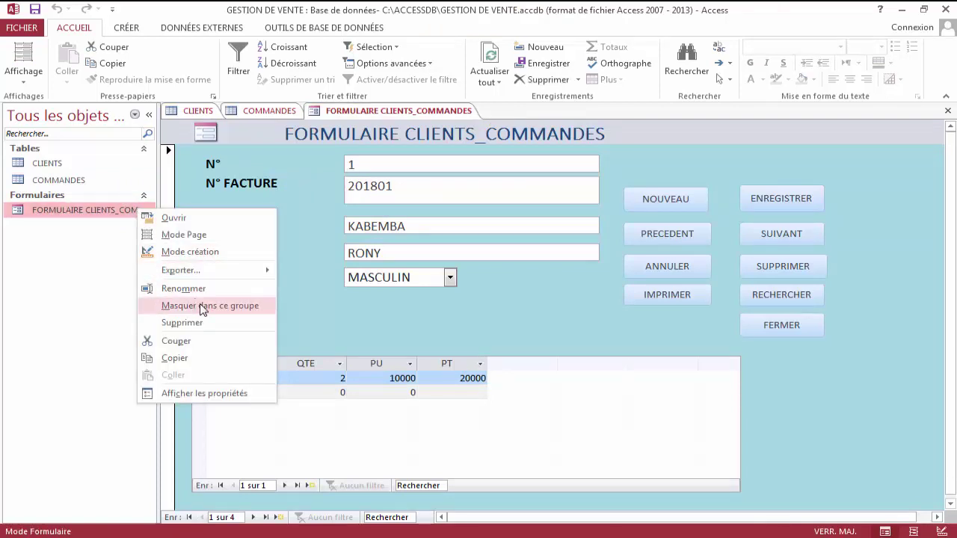
pyautogui.click(207, 255)
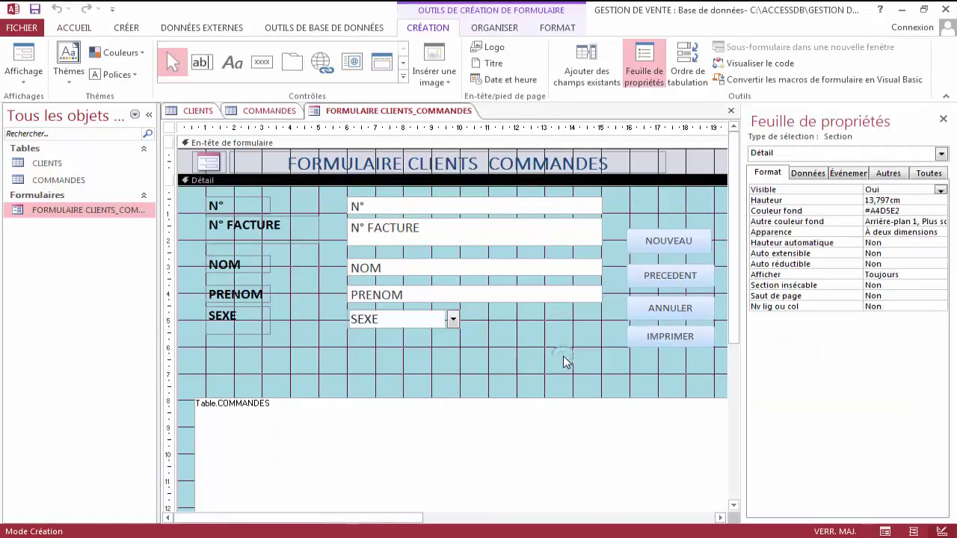
pyautogui.doubleClick(123, 213)
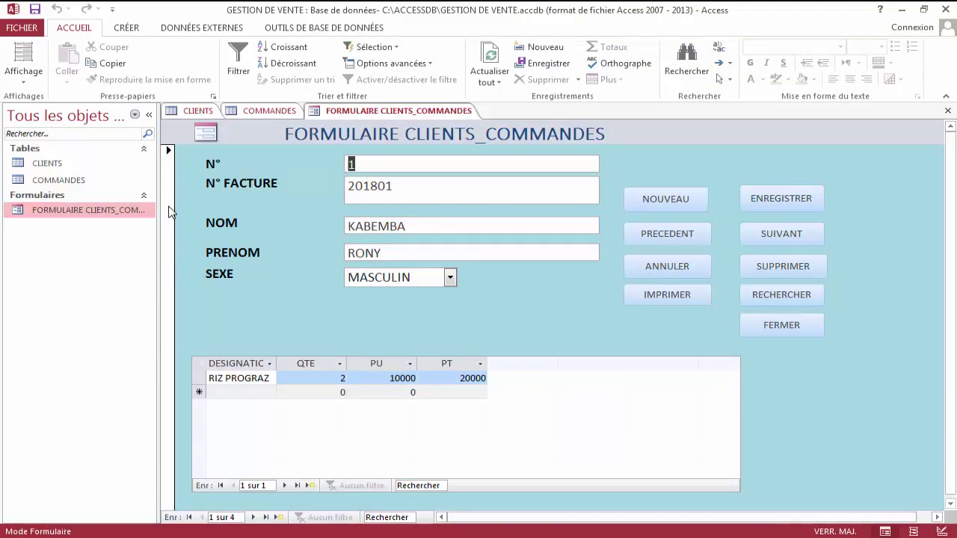
pyautogui.click(169, 152)
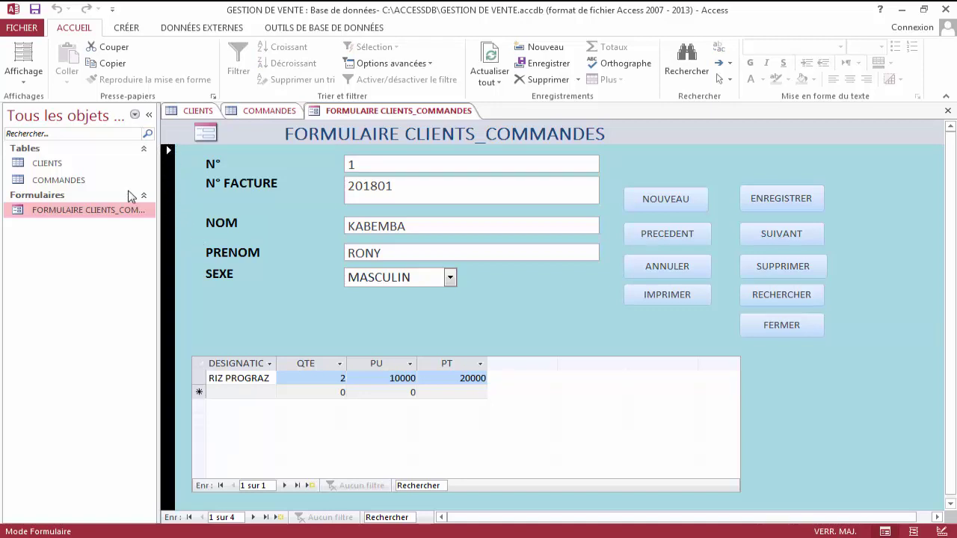
# Reopen the form in Design view and select the whole form to show its properties.
pyautogui.rightClick(116, 213)
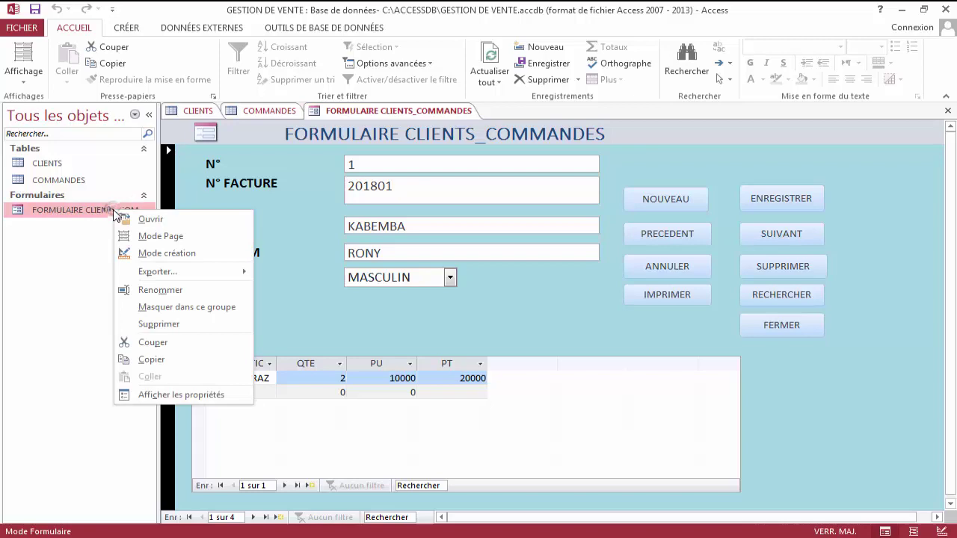
pyautogui.click(161, 256)
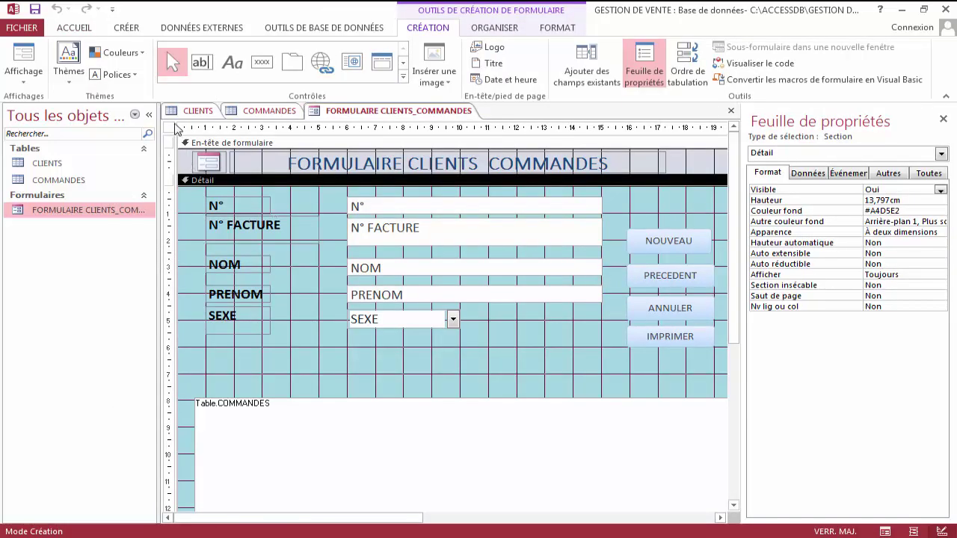
pyautogui.click(171, 130)
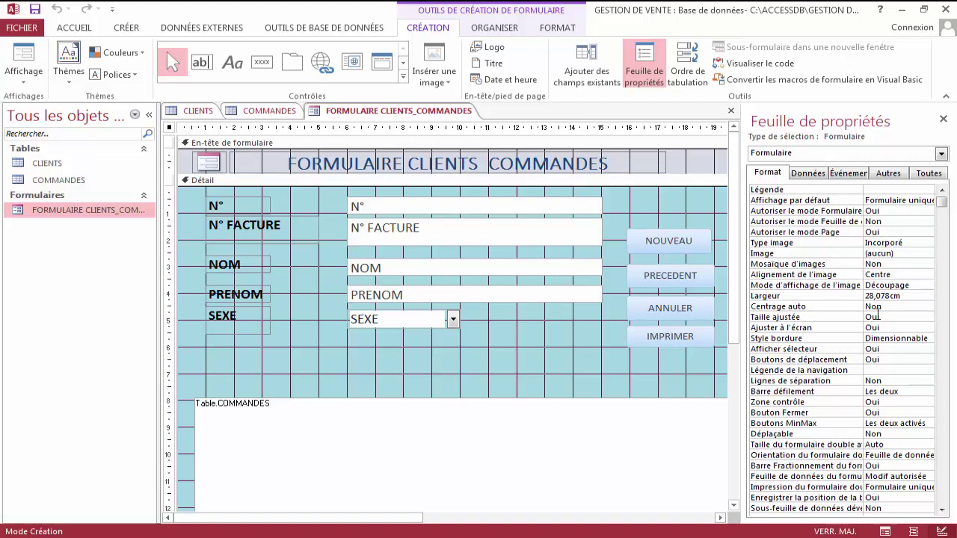
# Set the form's Afficher sélecteur property to Non to hide the record selectors.
pyautogui.click(884, 351)
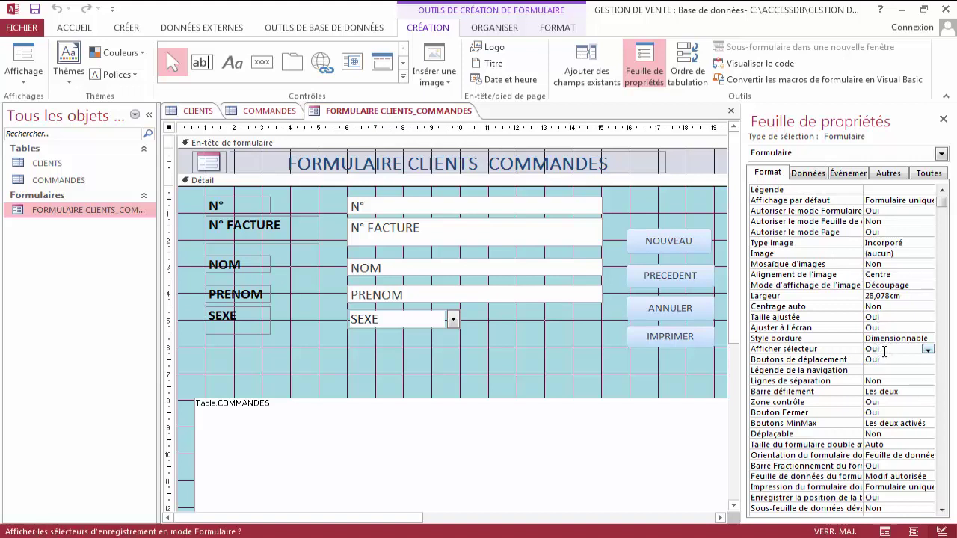
pyautogui.click(928, 349)
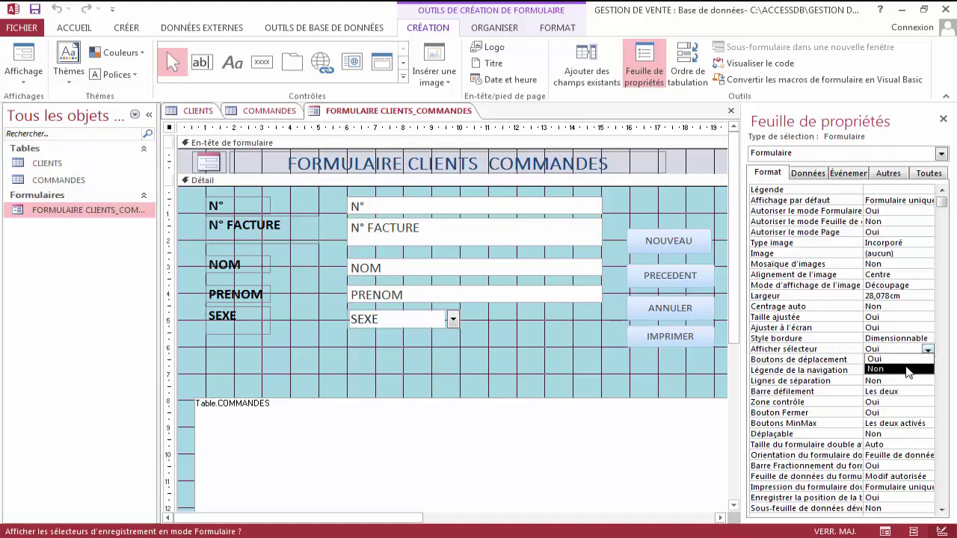
pyautogui.click(905, 369)
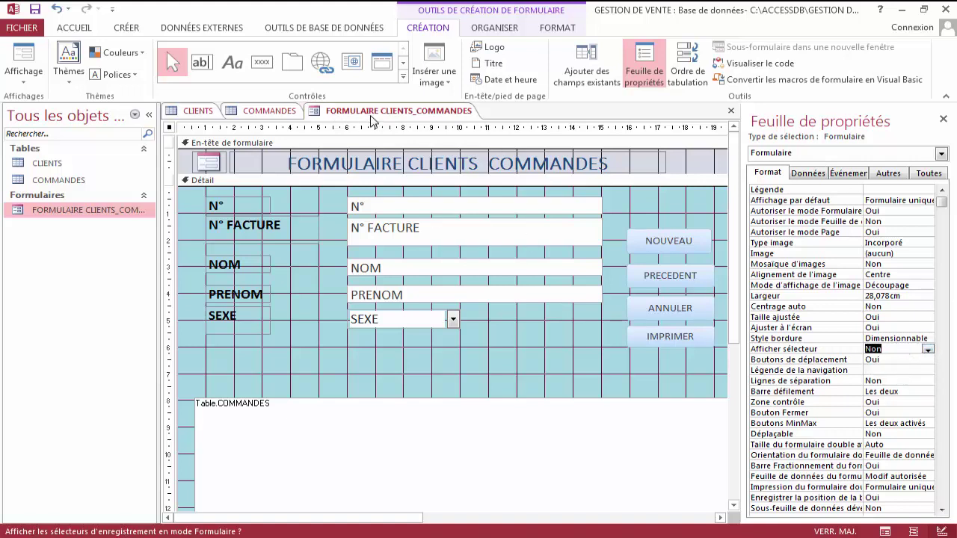
# Switch the form to Form view showing the first client record.
pyautogui.rightClick(372, 112)
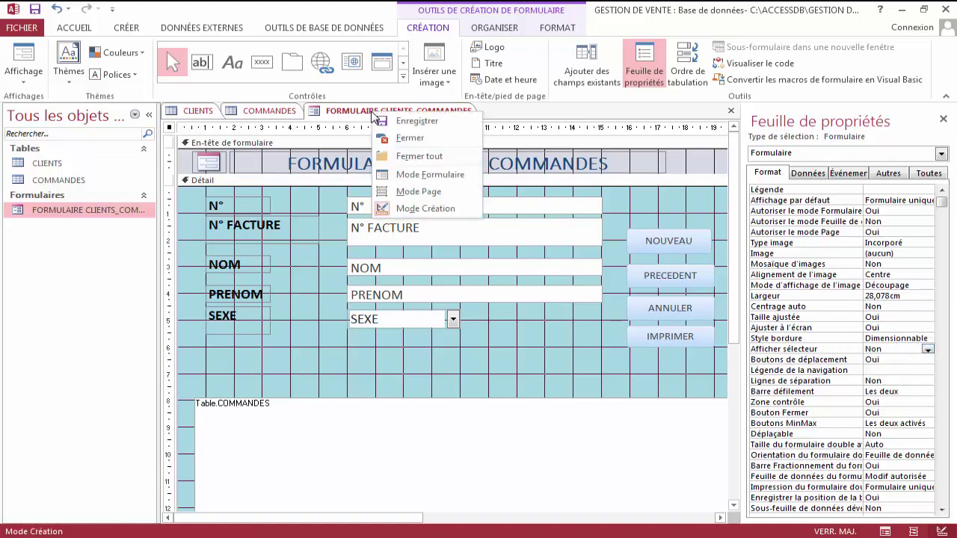
pyautogui.click(423, 176)
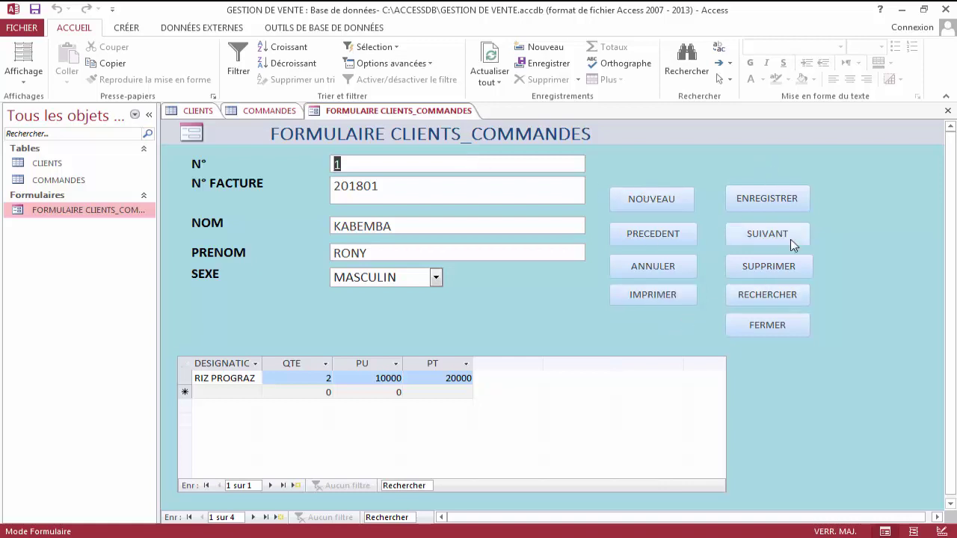
pyautogui.rightClick(393, 112)
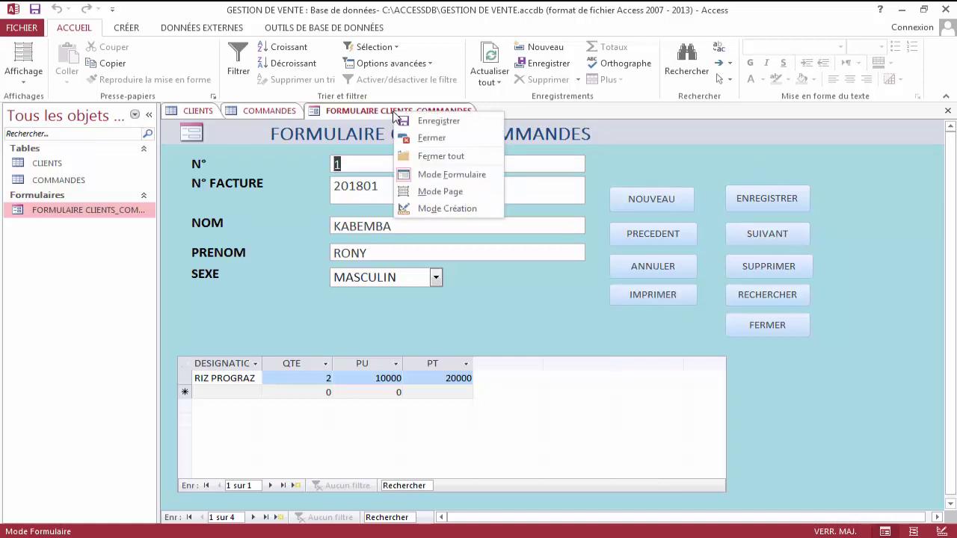
# In Design view, set the eight command buttons' font weight to Demi-gras.
pyautogui.click(448, 209)
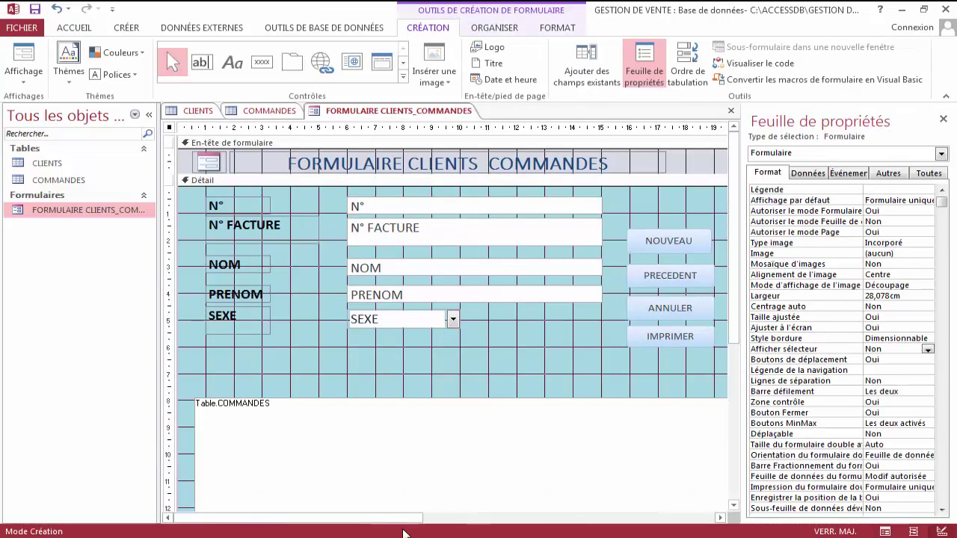
pyautogui.moveTo(406, 518); pyautogui.dragTo(516, 365)
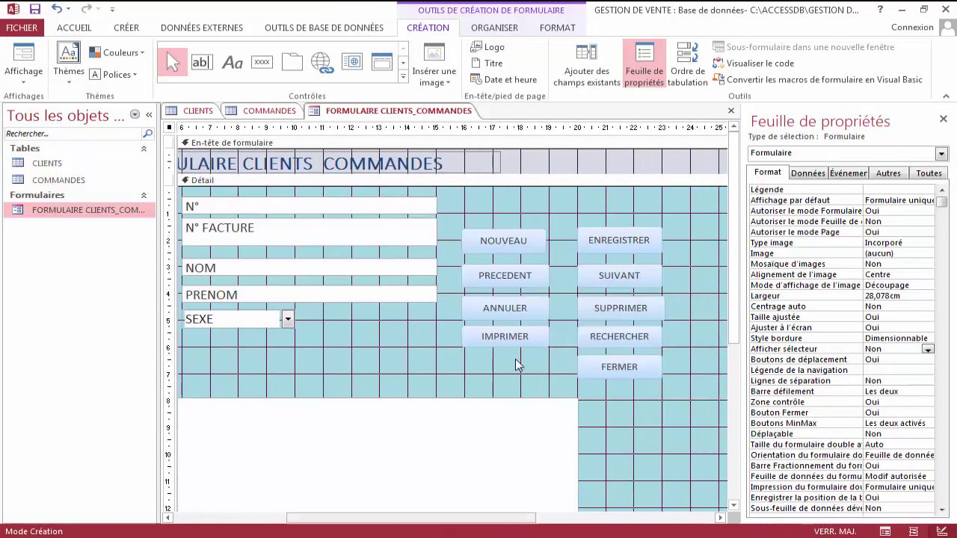
pyautogui.moveTo(494, 215); pyautogui.dragTo(652, 353)
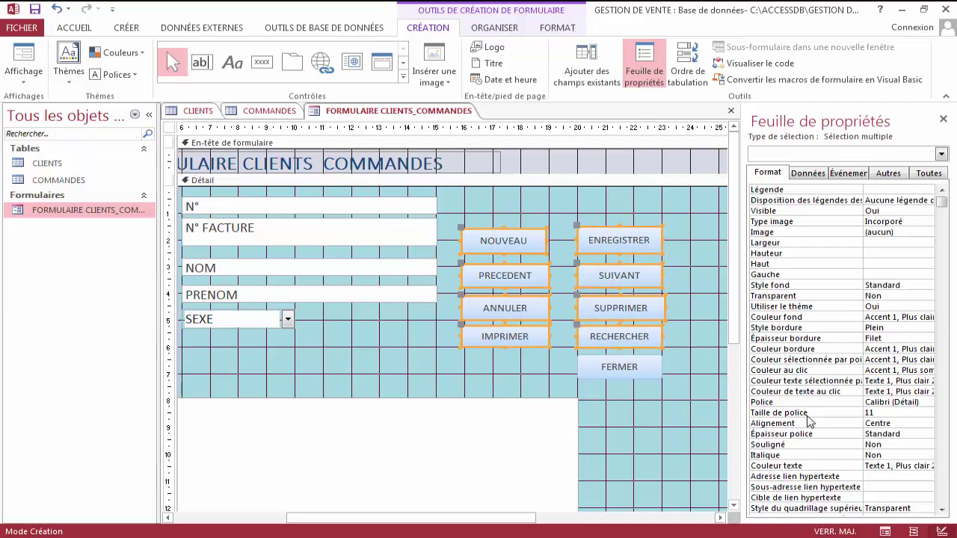
pyautogui.click(891, 413)
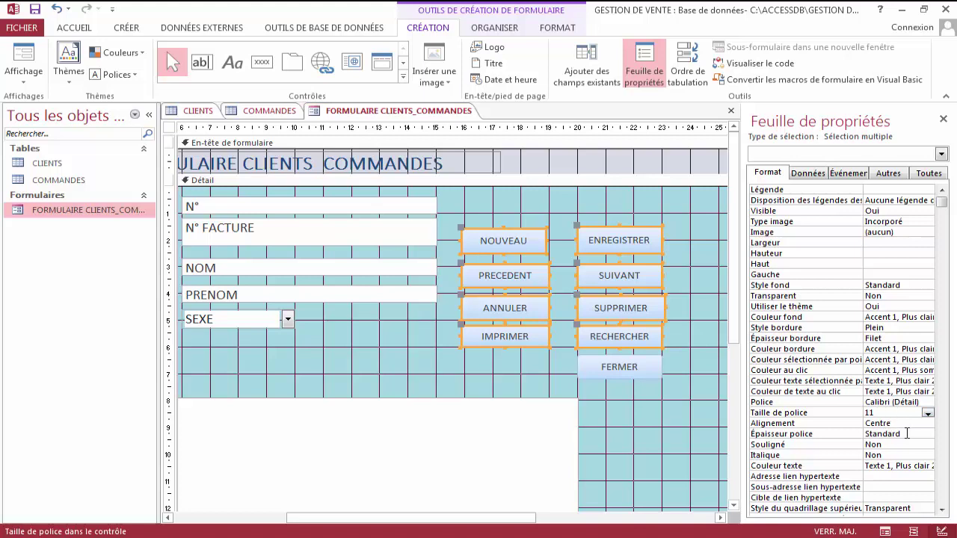
pyautogui.click(907, 434)
pyautogui.click(927, 435)
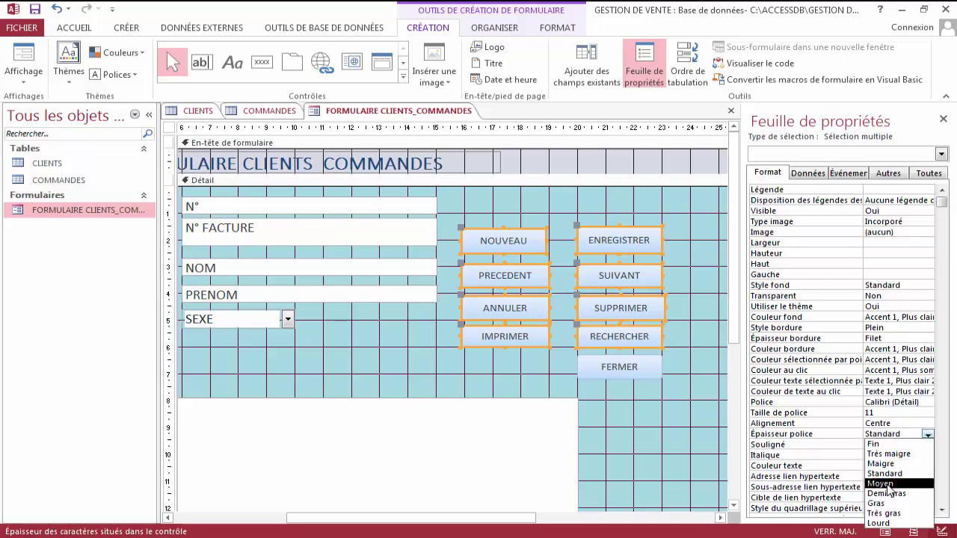
pyautogui.click(886, 494)
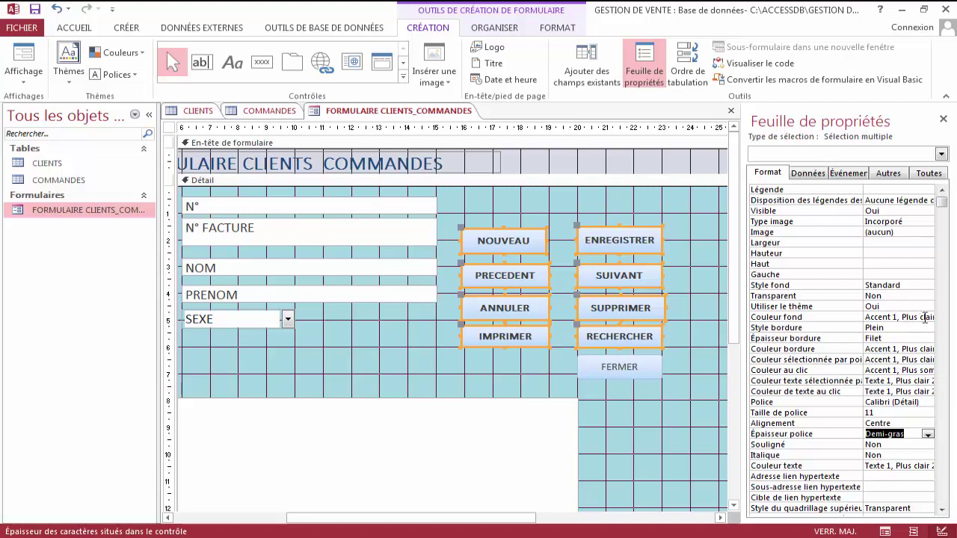
# Give the selected command buttons a dark green Couleur fond, after trying a lighter green.
pyautogui.click(924, 317)
pyautogui.click(928, 318)
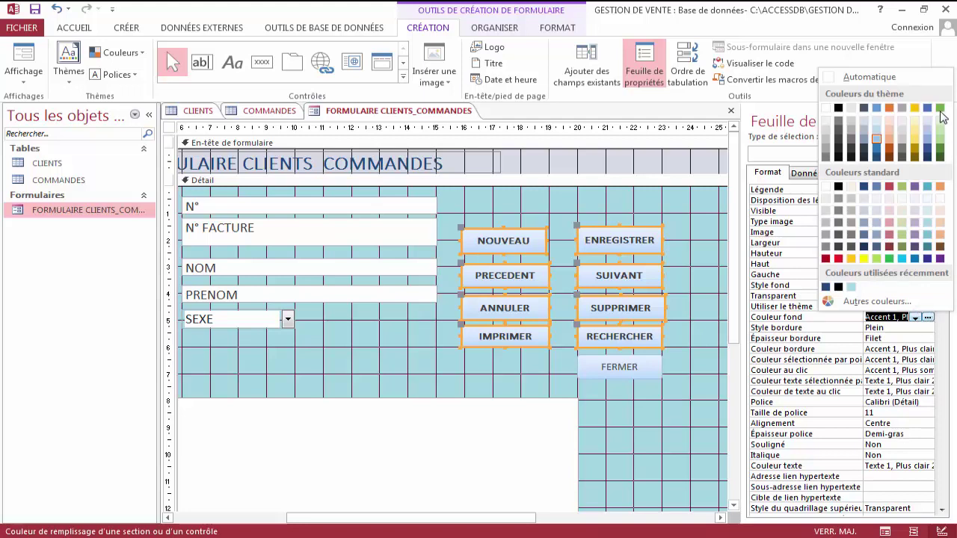
pyautogui.click(939, 109)
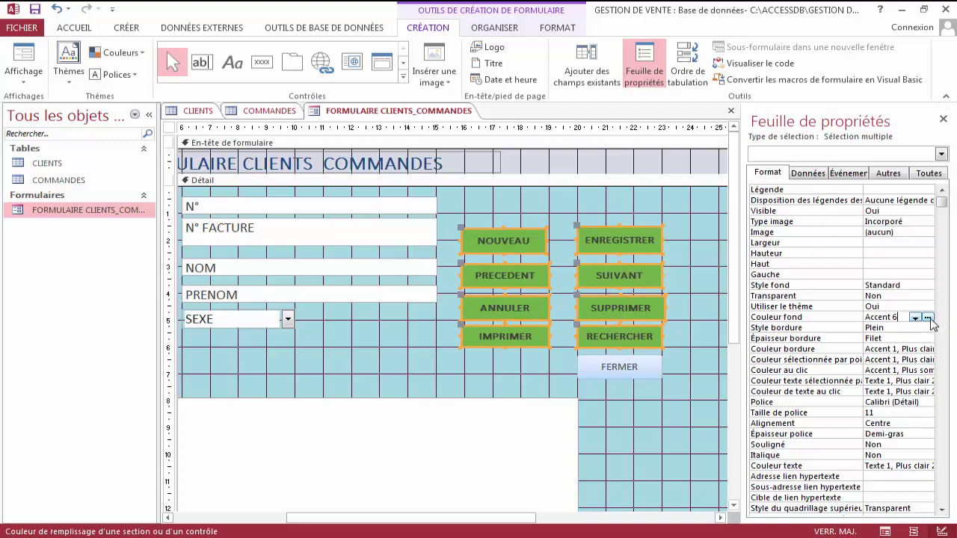
pyautogui.click(928, 317)
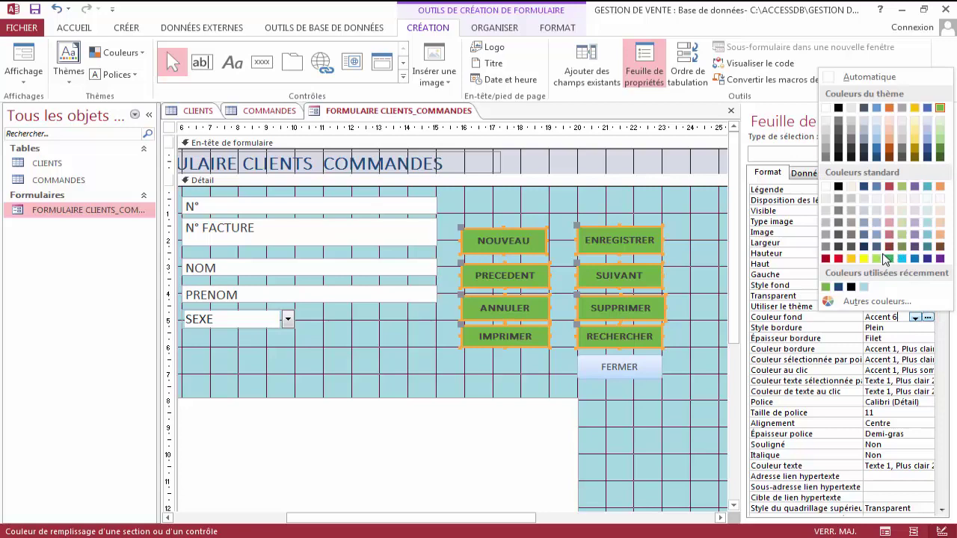
pyautogui.click(878, 258)
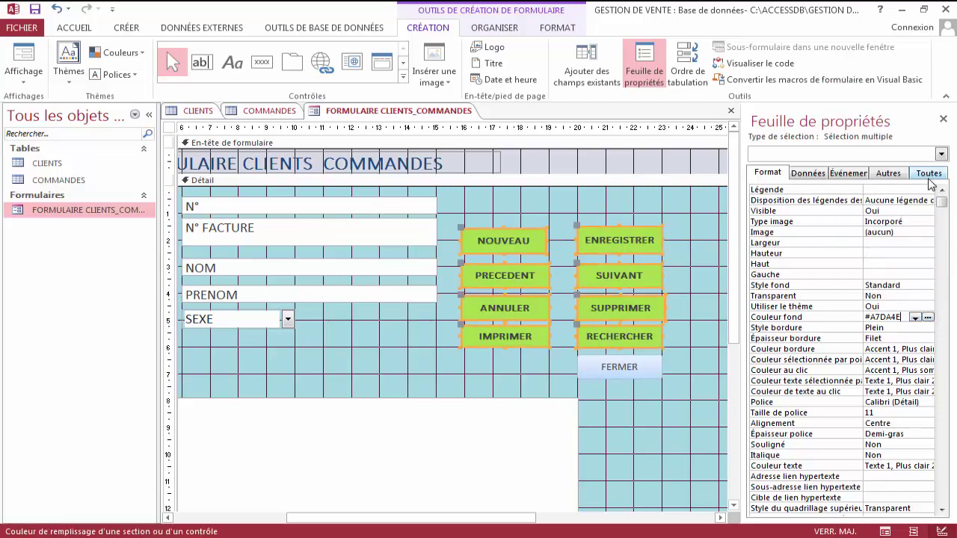
pyautogui.click(928, 317)
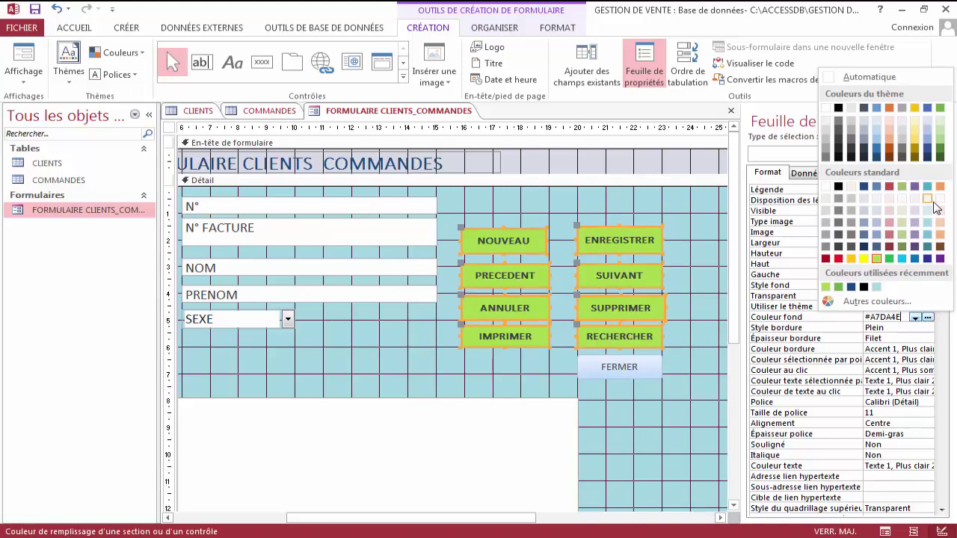
pyautogui.click(838, 287)
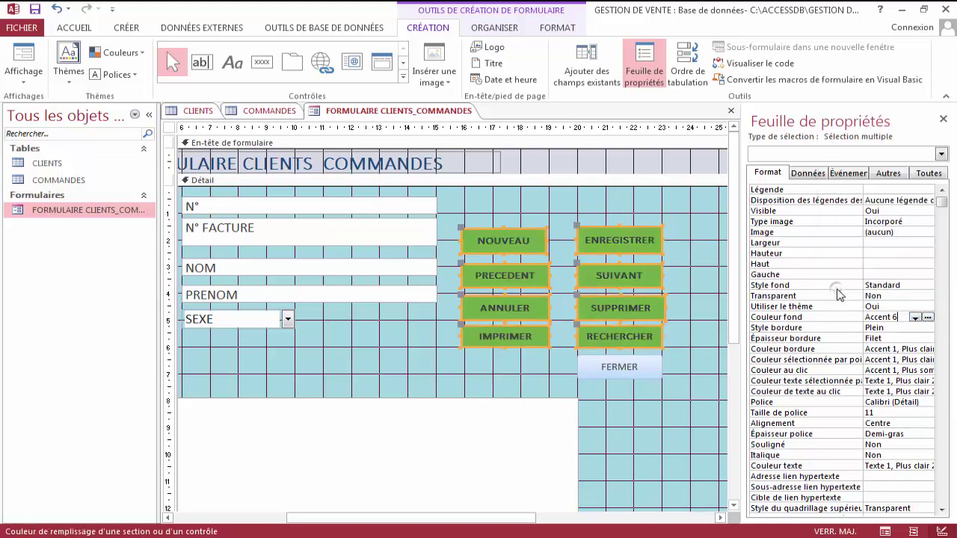
pyautogui.click(648, 196)
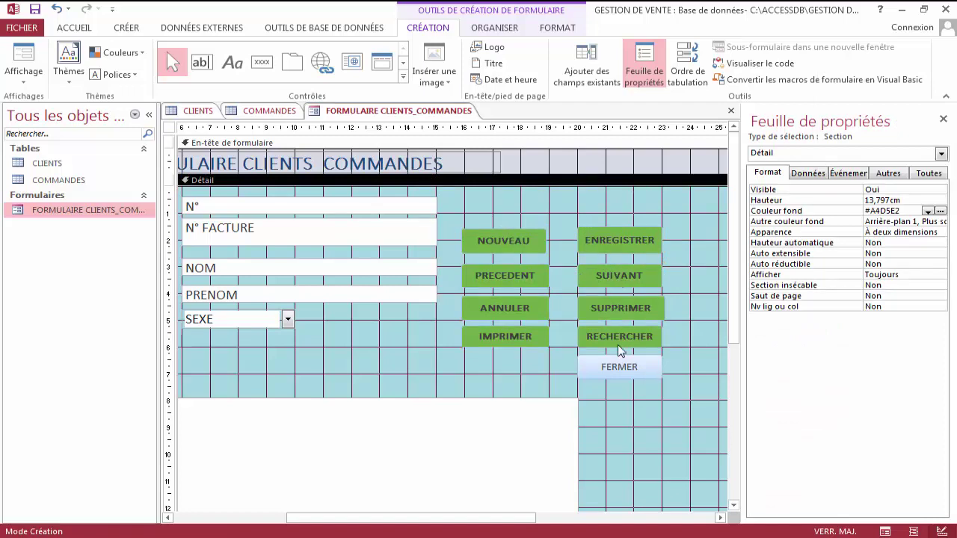
# Set the FERMER button's background colour to red (#ED1C24).
pyautogui.click(617, 364)
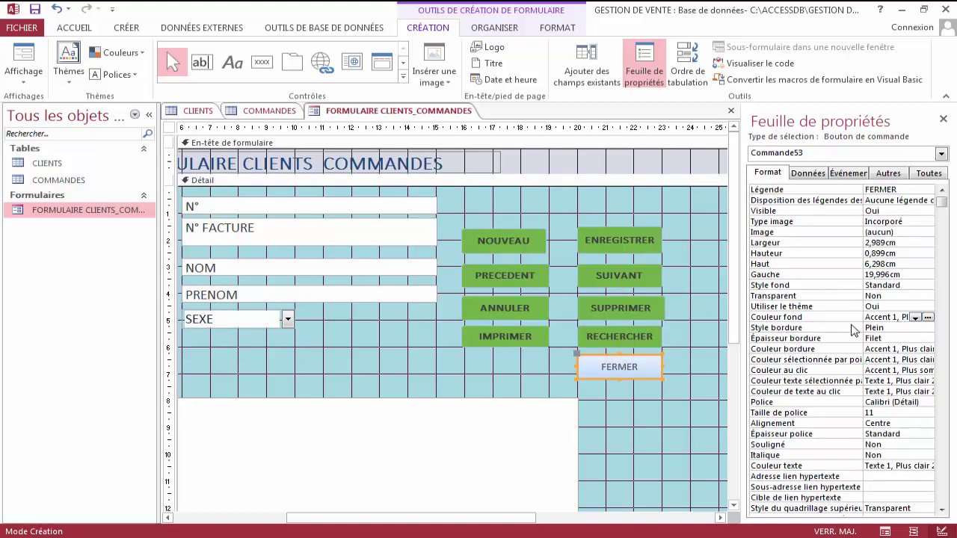
pyautogui.click(849, 320)
pyautogui.click(927, 318)
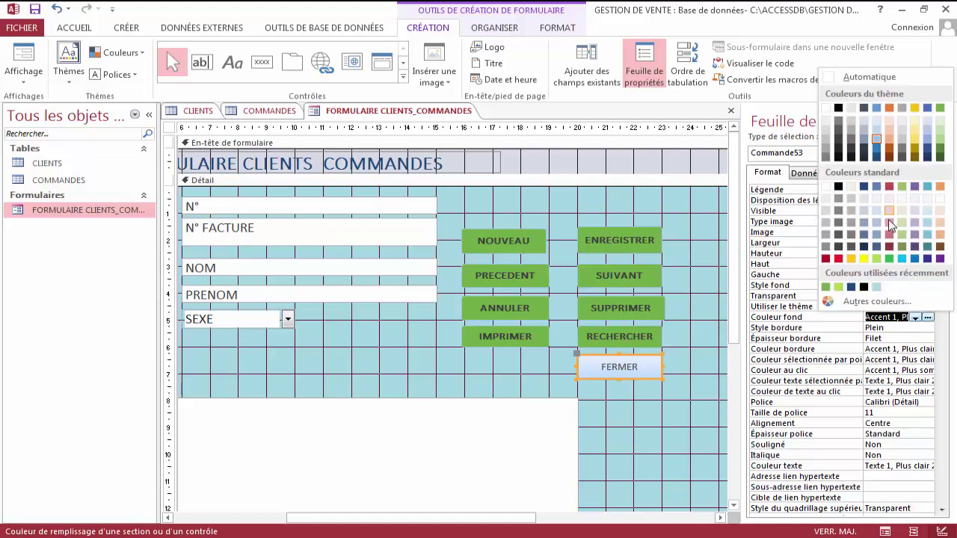
pyautogui.click(838, 260)
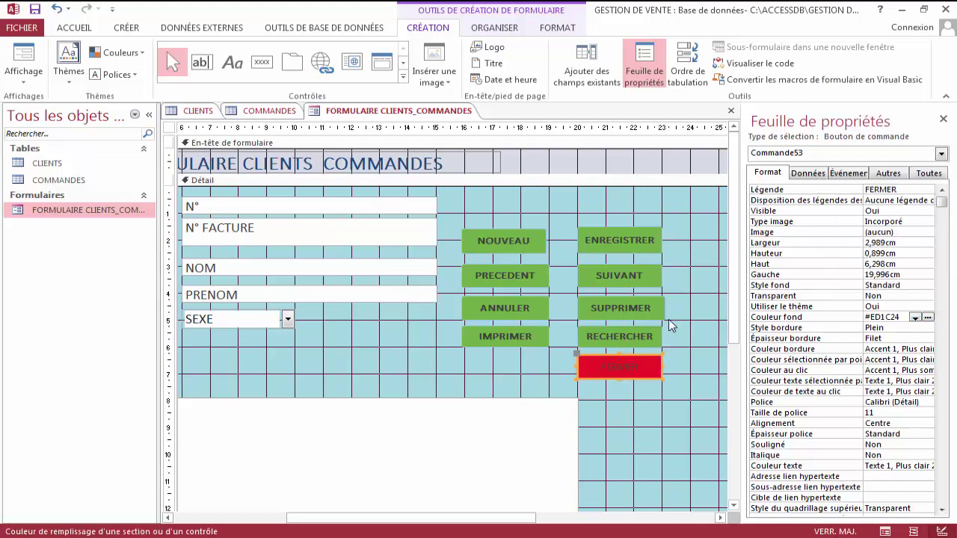
pyautogui.click(695, 316)
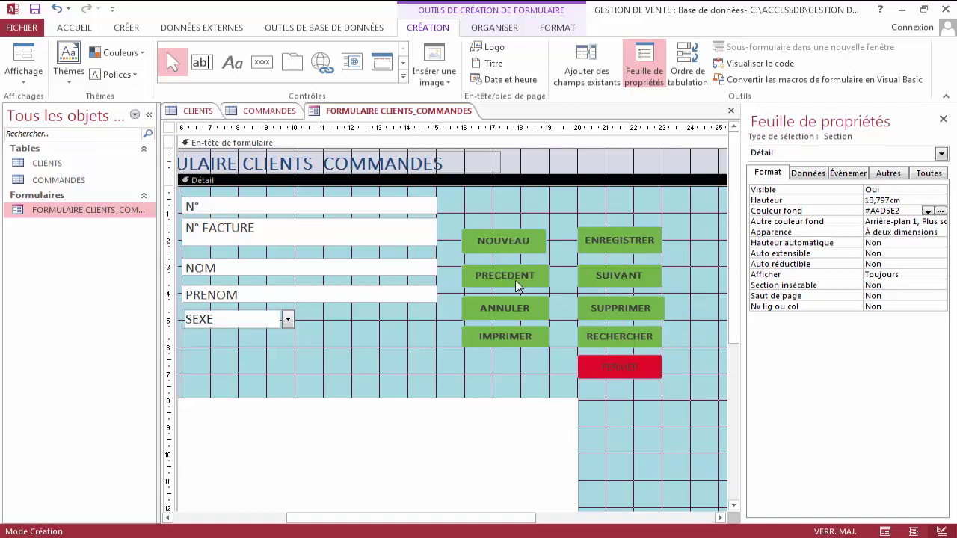
# View the form in Form view to check the semi-bold green buttons and red FERMER.
pyautogui.click(519, 238)
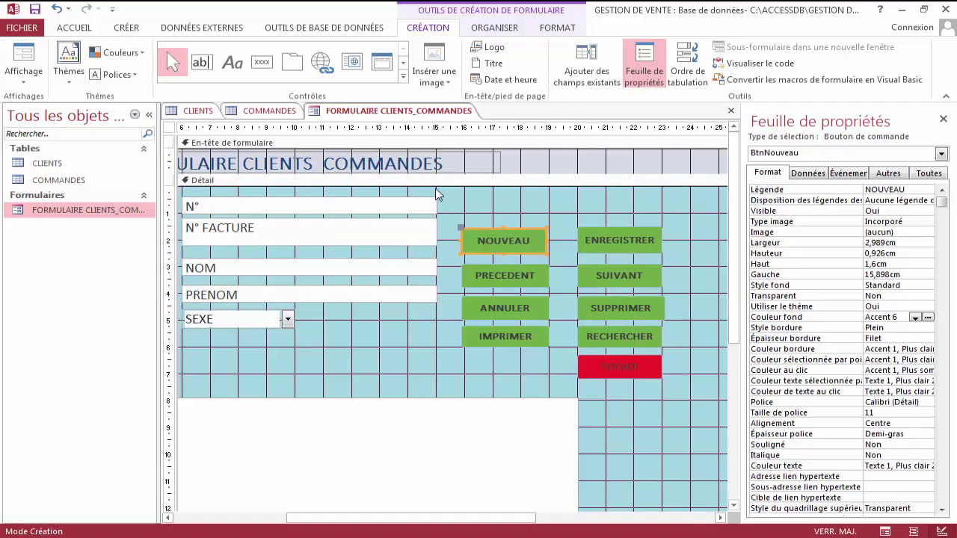
pyautogui.rightClick(371, 112)
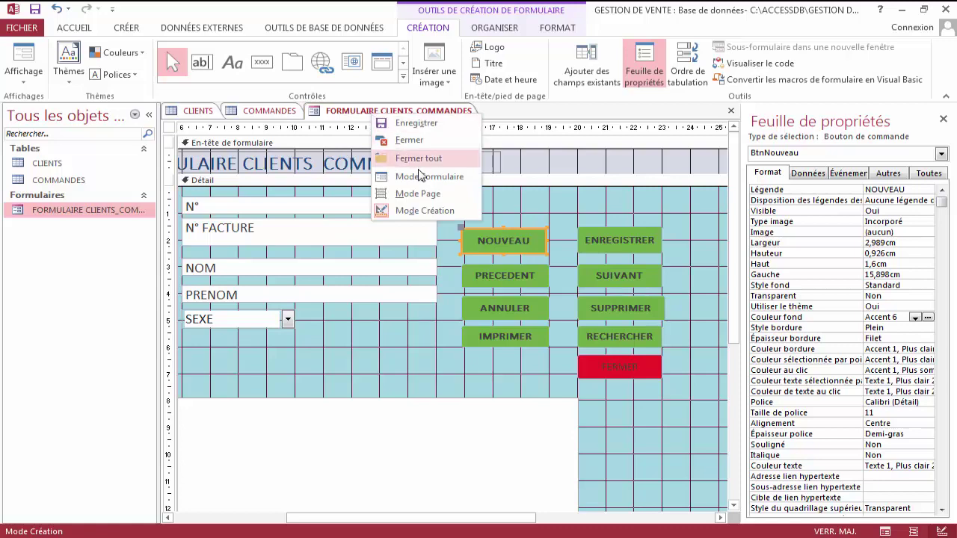
pyautogui.click(431, 179)
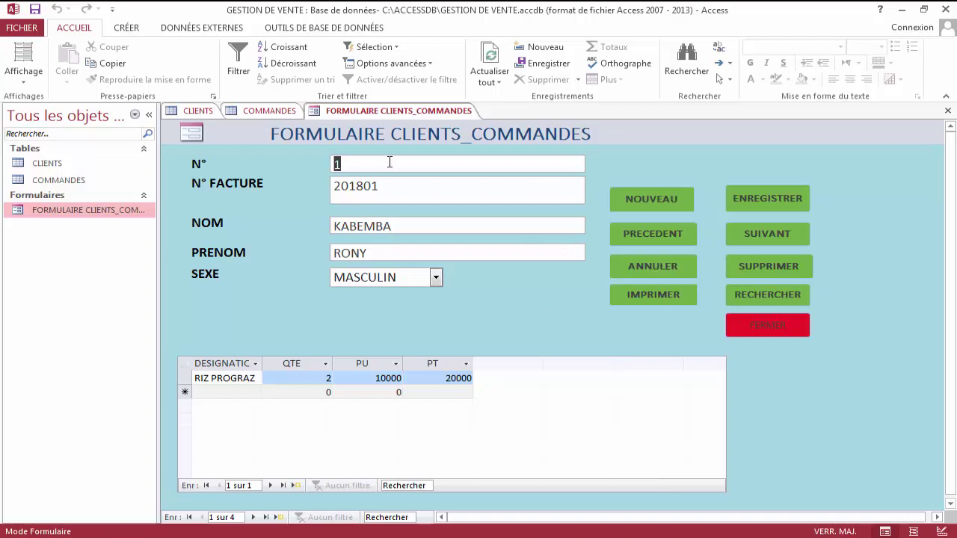
pyautogui.rightClick(375, 112)
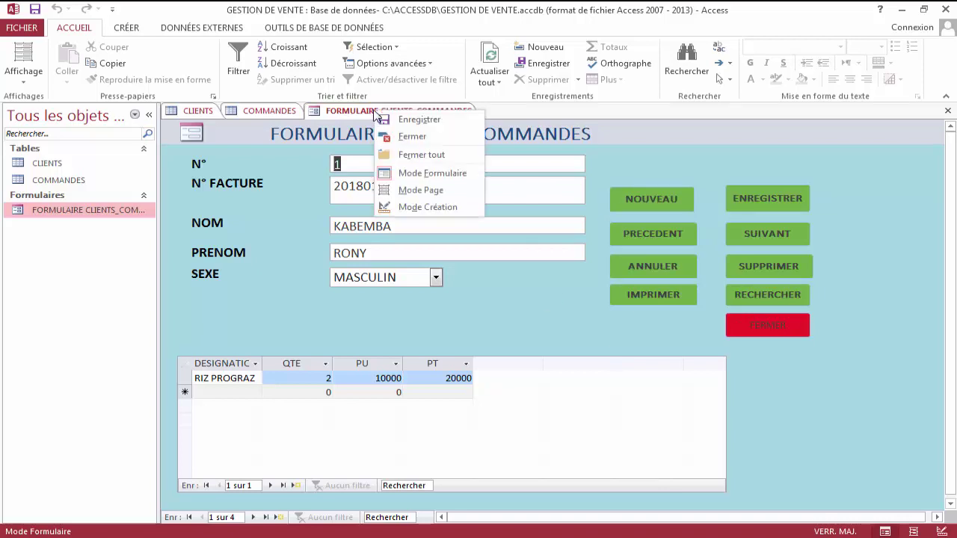
# In Design view, give NOUVEAU the tooltip 'Cliquez ici pour entrer un nouvel enregistrement'.
pyautogui.click(446, 206)
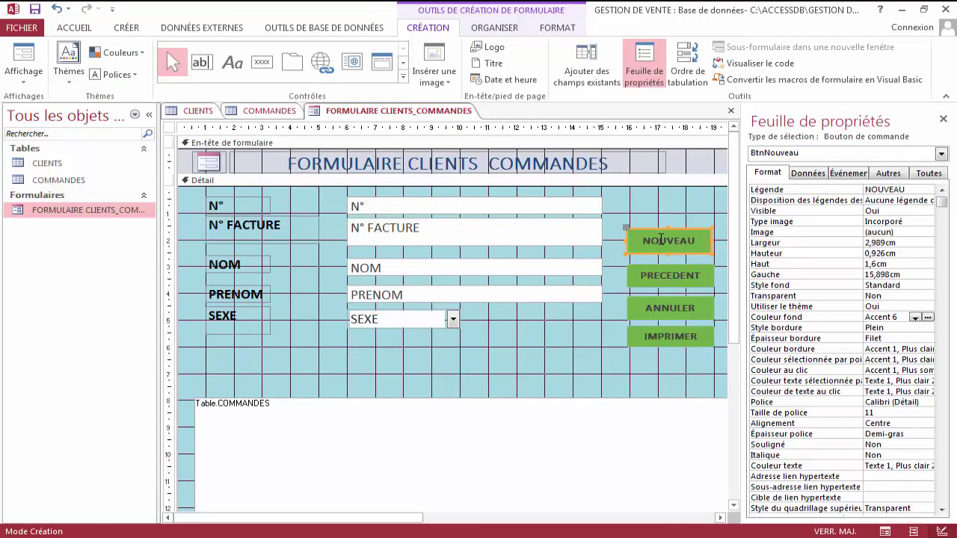
pyautogui.hscroll(5, 409, 517)
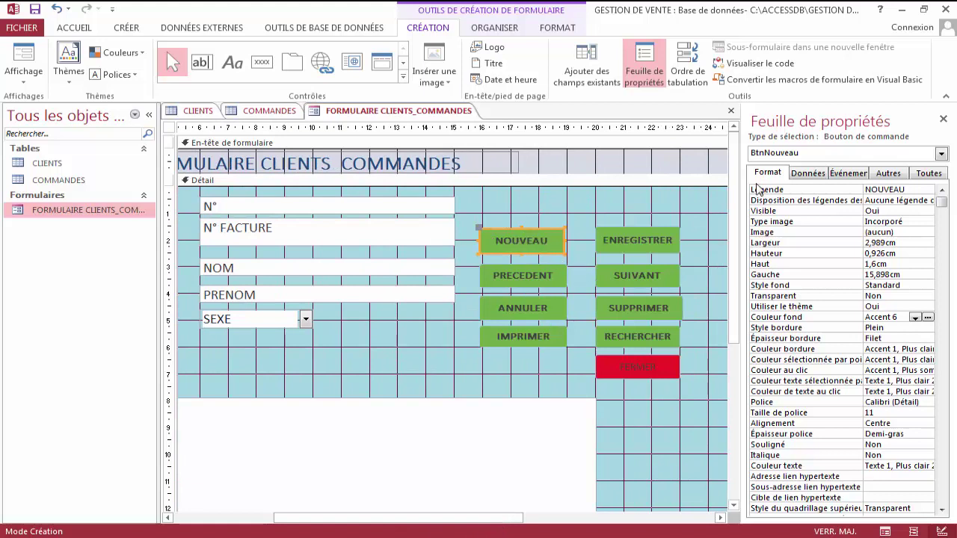
pyautogui.click(889, 173)
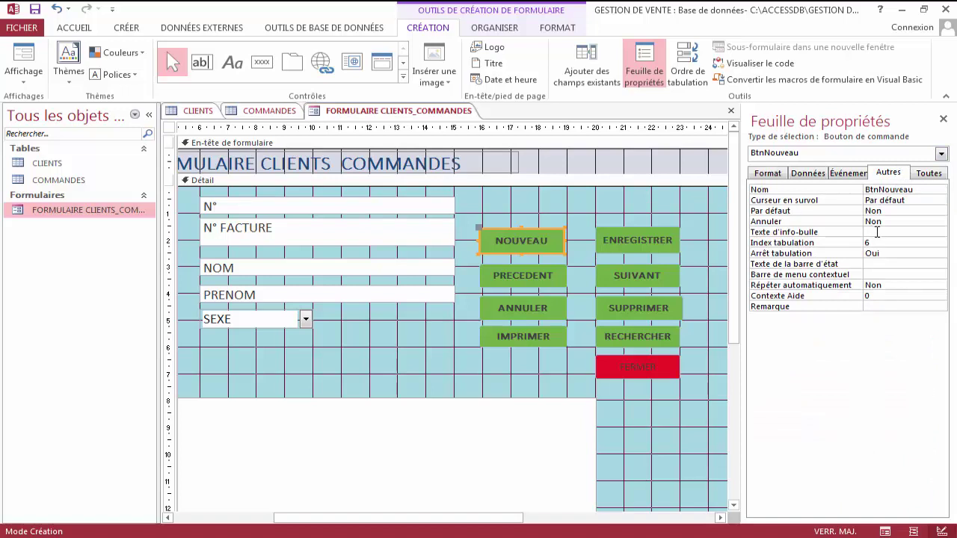
pyautogui.click(877, 232)
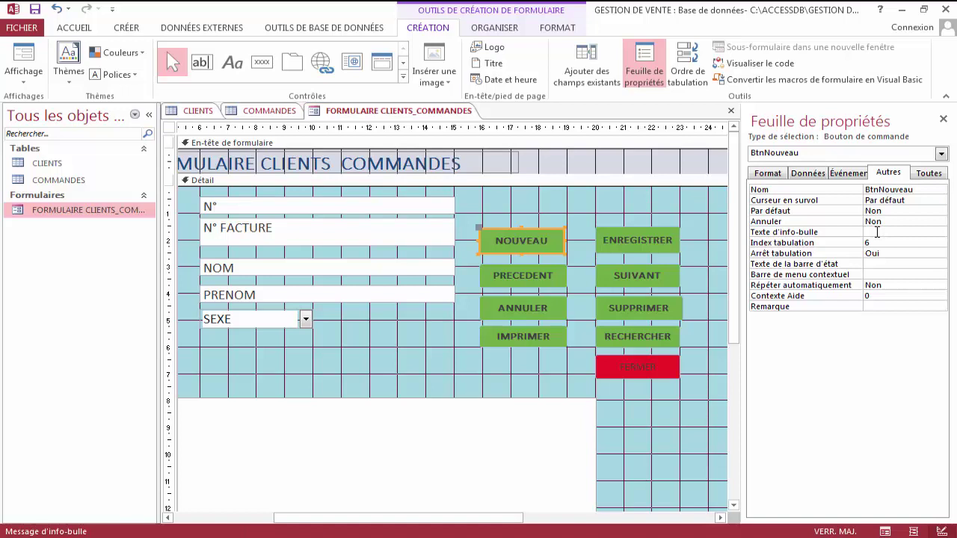
pyautogui.write('Cliquez ici pour en')
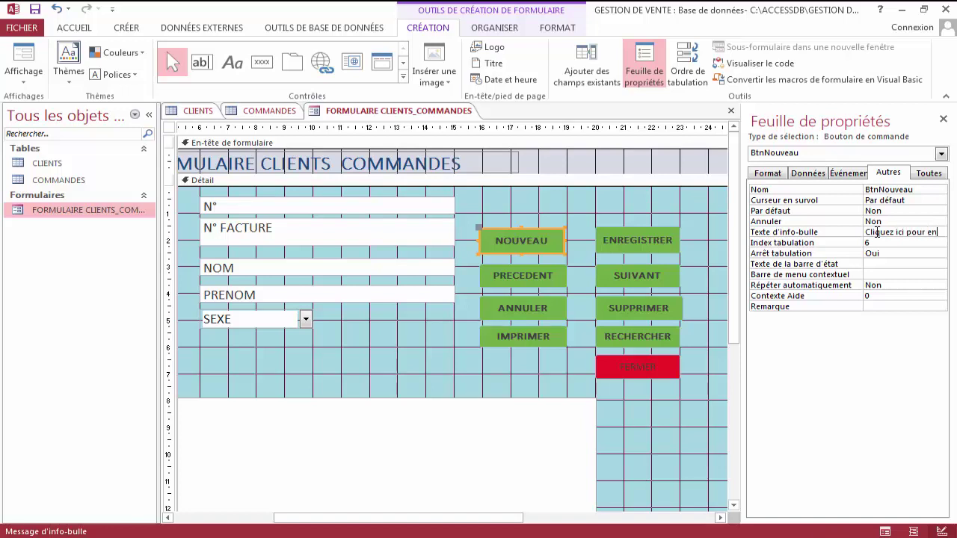
pyautogui.write('tre')
pyautogui.write('r ')
pyautogui.write('un n')
pyautogui.write('ouvel ')
pyautogui.write('enreg')
pyautogui.write('trement')
pyautogui.click(780, 234)
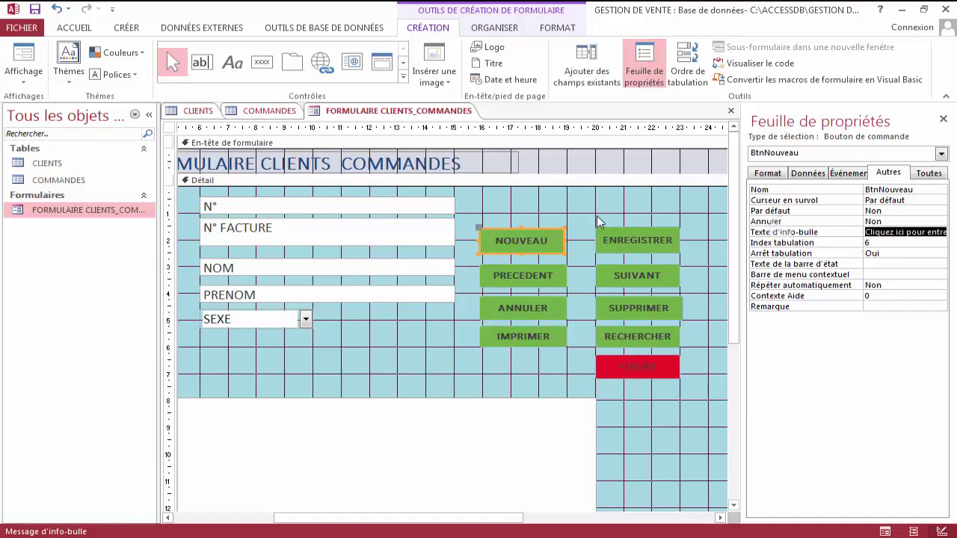
pyautogui.rightClick(393, 117)
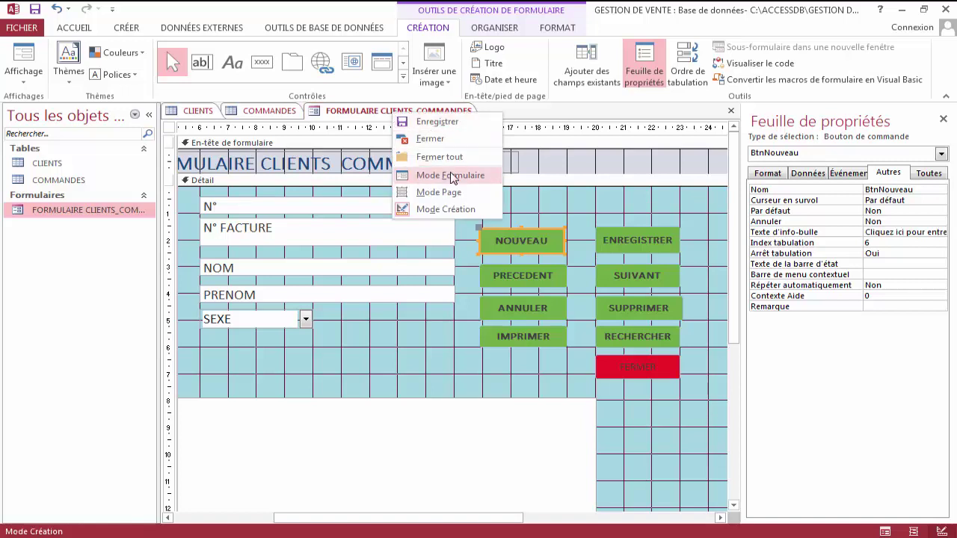
pyautogui.click(441, 175)
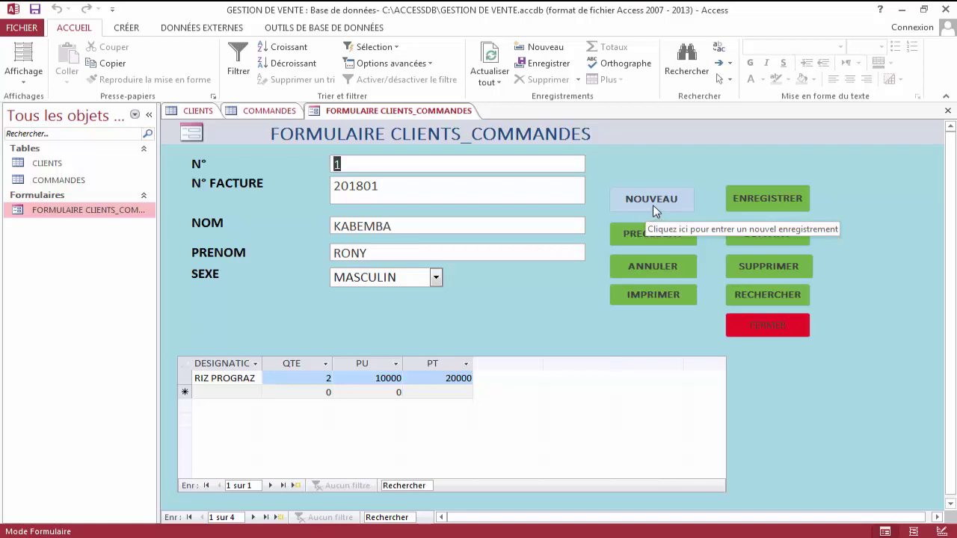
pyautogui.rightClick(429, 110)
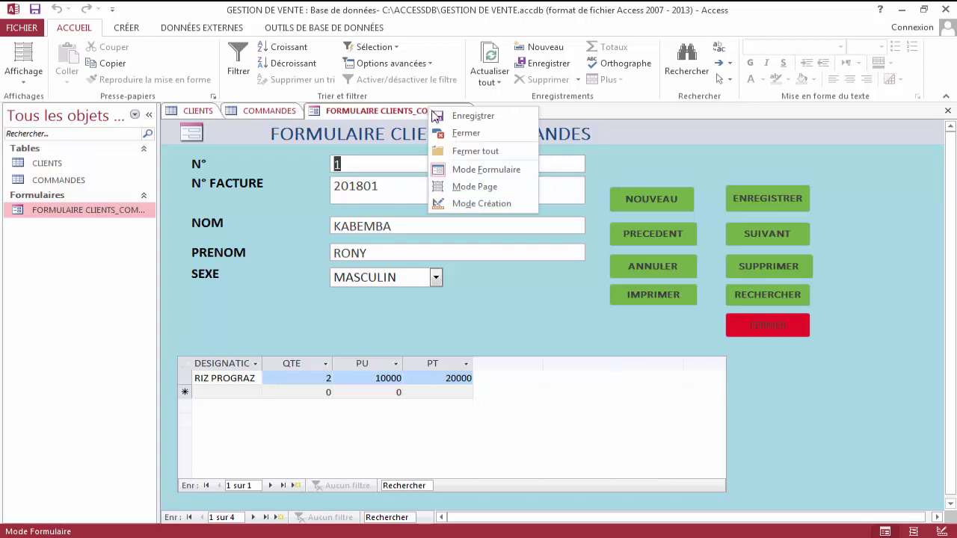
pyautogui.click(483, 204)
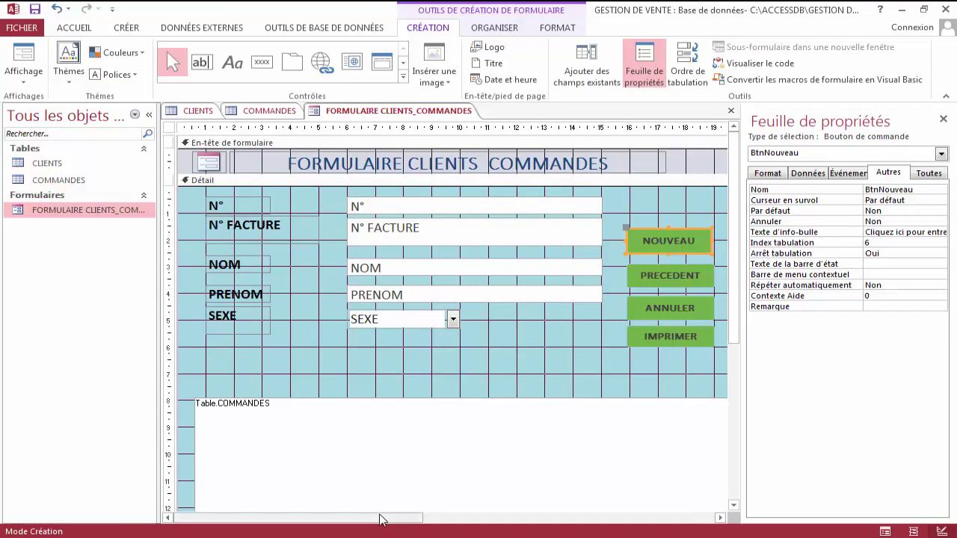
# Give ENREGISTRER the tooltip 'Cliquez ici pour enregistrer … dans la base de données'.
pyautogui.moveTo(381, 518); pyautogui.dragTo(491, 517)
pyautogui.click(660, 239)
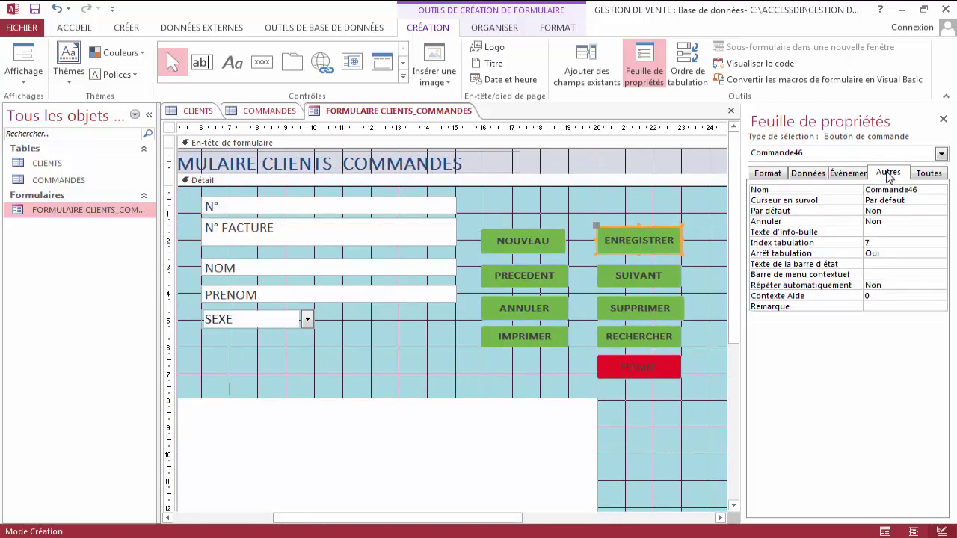
pyautogui.click(770, 178)
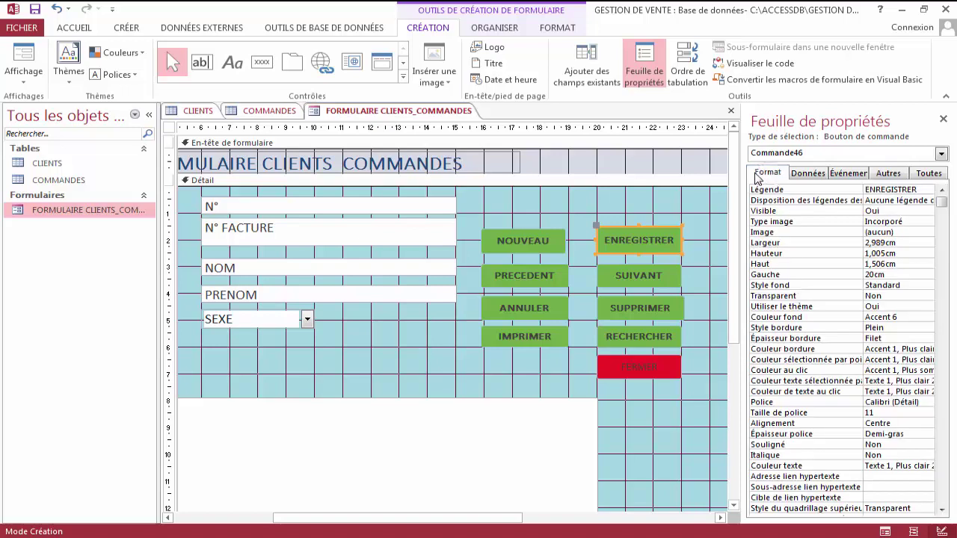
pyautogui.click(897, 174)
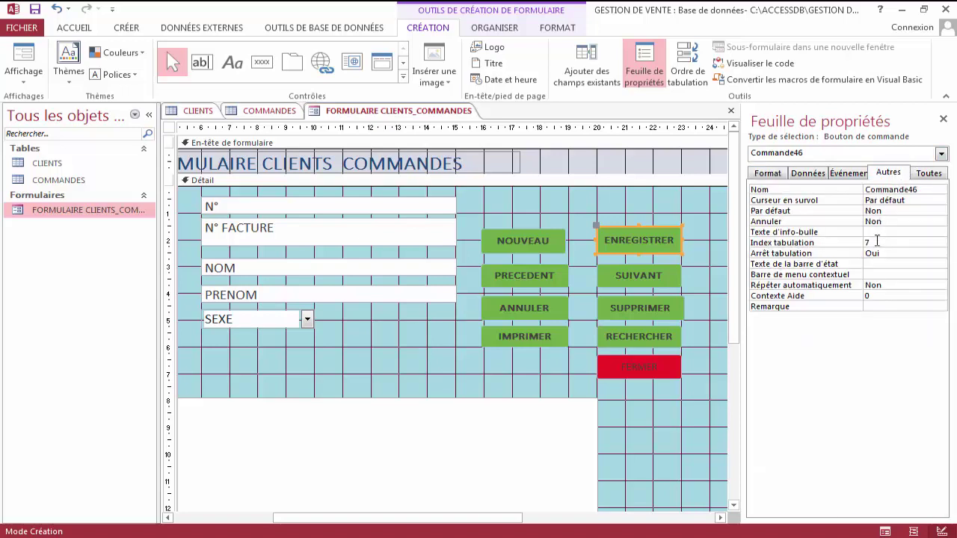
pyautogui.click(877, 234)
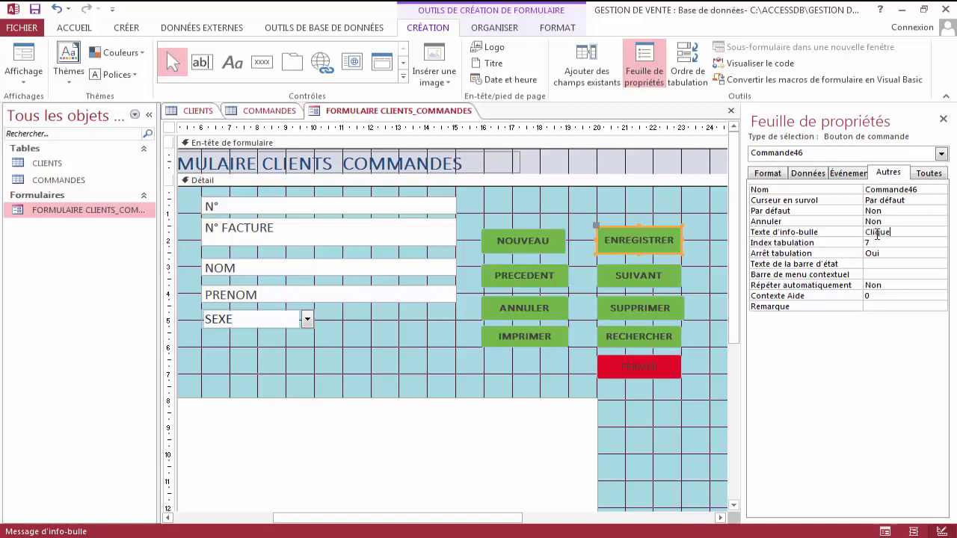
pyautogui.write('Cliquez')
pyautogui.write(' ici pour enregistr')
pyautogui.write('er ')
pyautogui.write('un')
pyautogui.press('BackSpace')
pyautogui.write('en')
pyautogui.write('e de ')
pyautogui.write('donn')
pyautogui.write('ées')
pyautogui.click(415, 111)
# Switch the form to Form view, showing the first client record and its order line.
pyautogui.rightClick(414, 111)
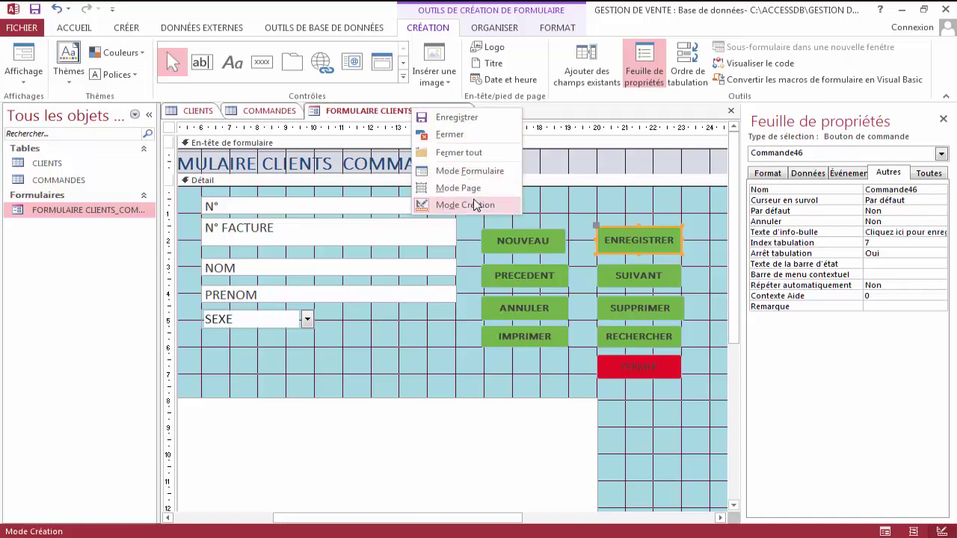
pyautogui.click(473, 172)
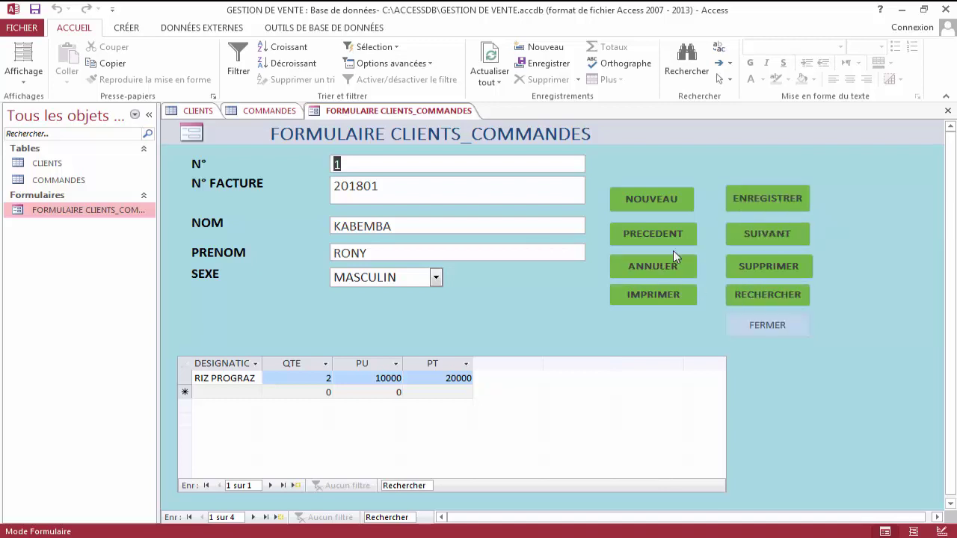
pyautogui.rightClick(421, 118)
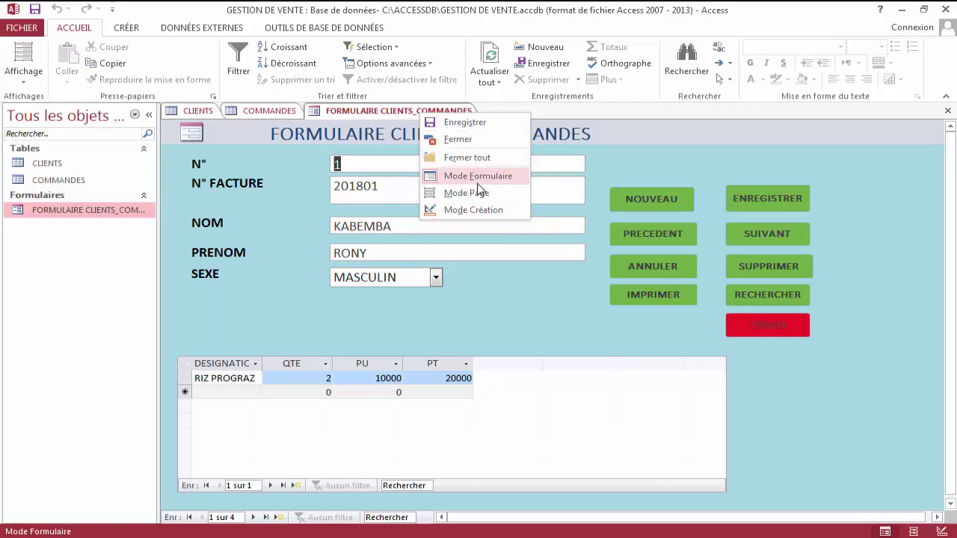
# In Design view, set the whole form's Fenêtre contextuelle property to Oui.
pyautogui.click(480, 211)
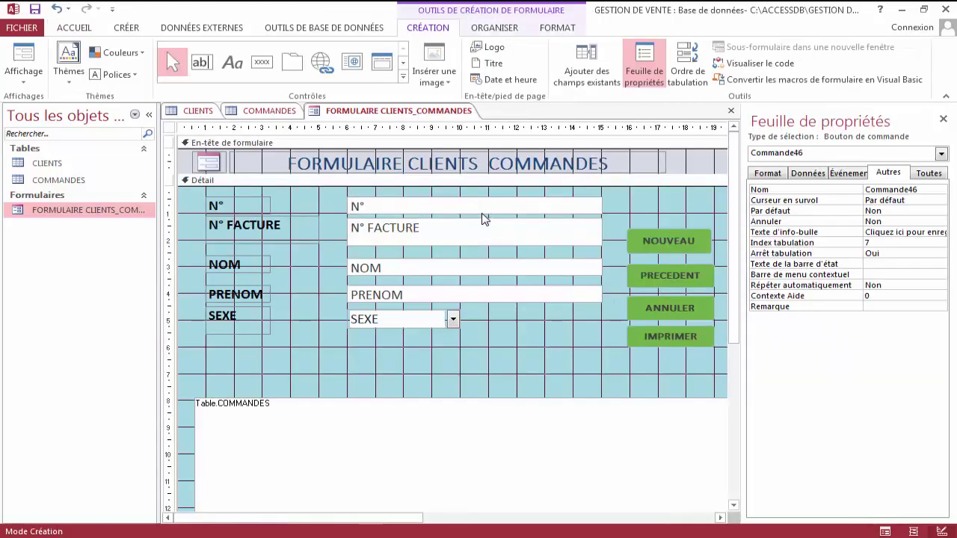
pyautogui.click(171, 128)
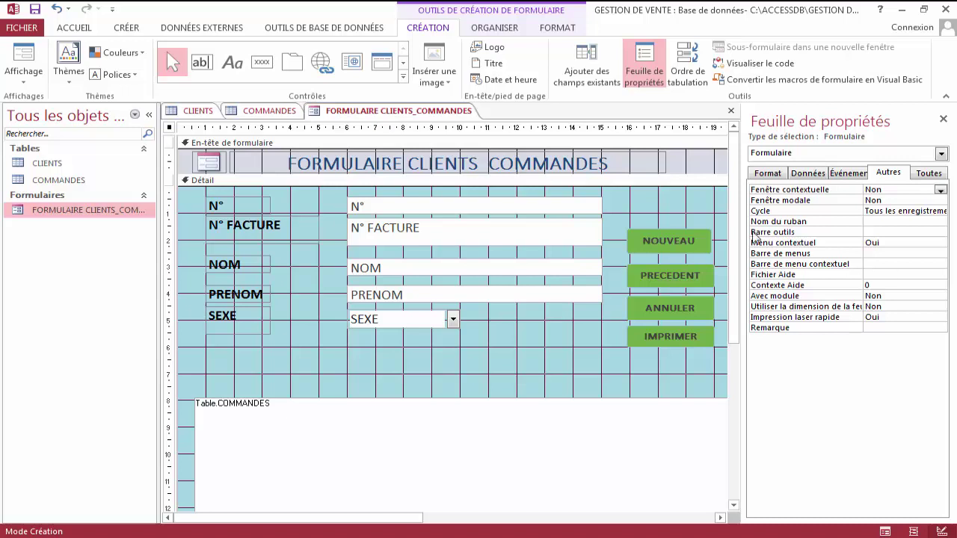
pyautogui.click(780, 174)
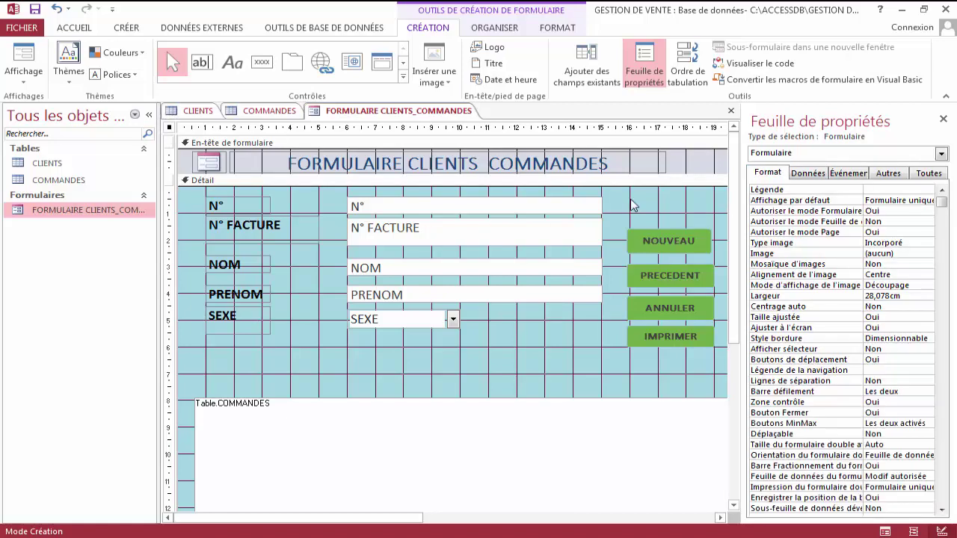
pyautogui.click(889, 173)
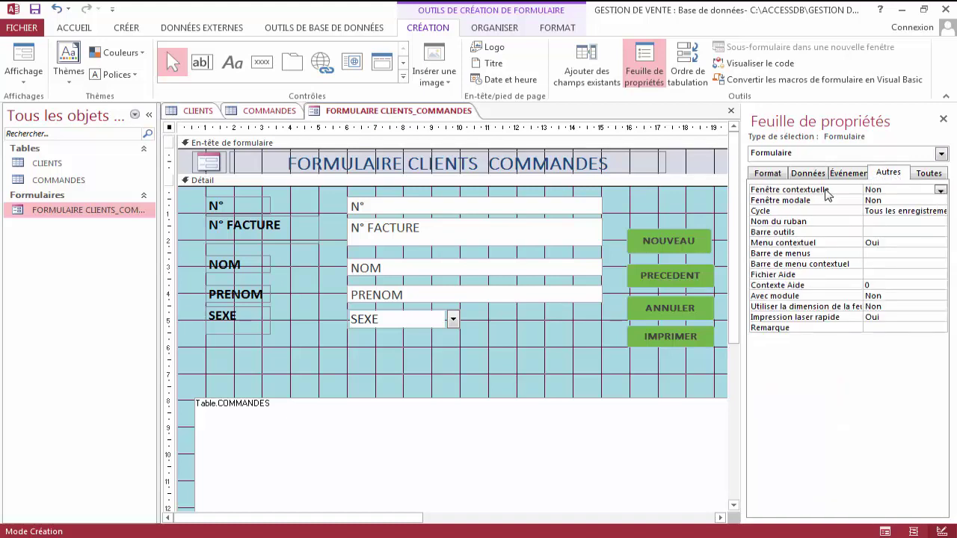
pyautogui.click(828, 192)
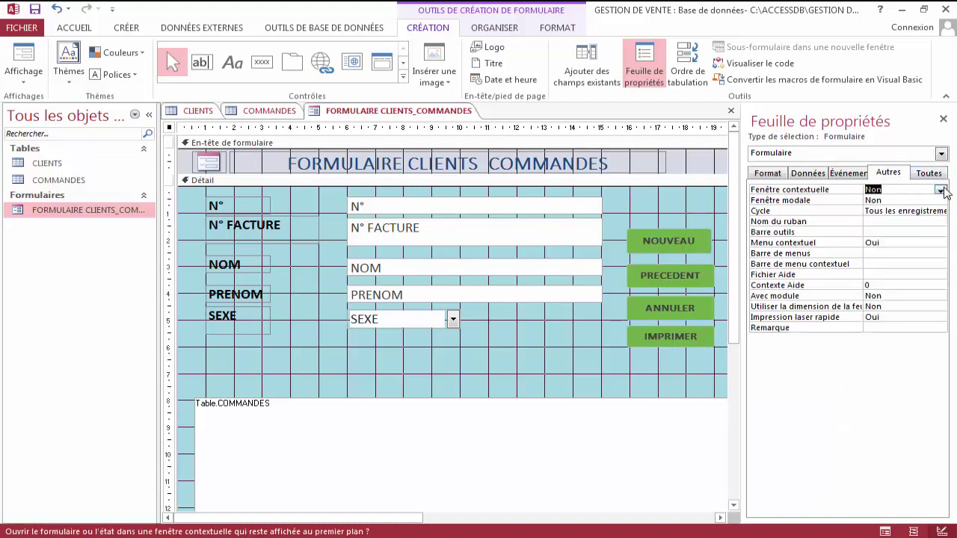
pyautogui.click(940, 190)
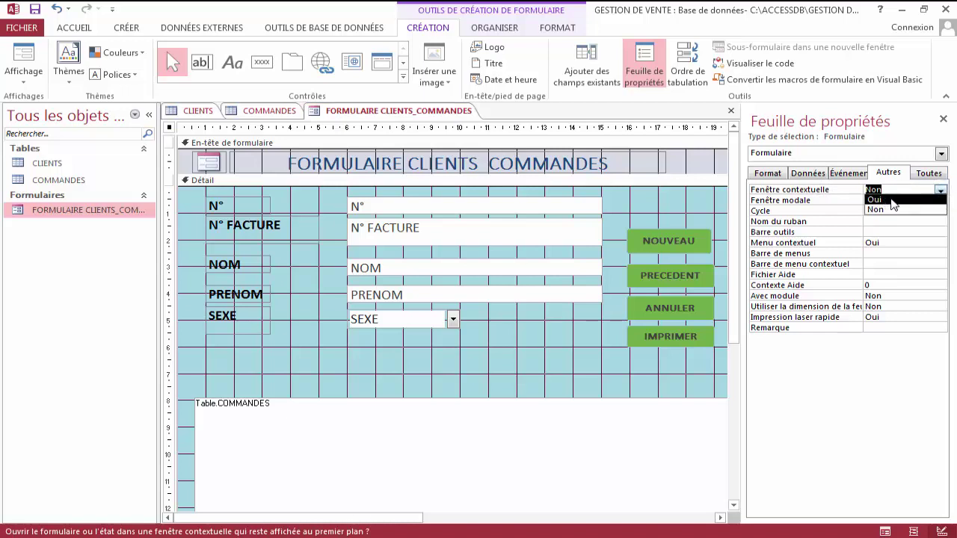
pyautogui.click(874, 200)
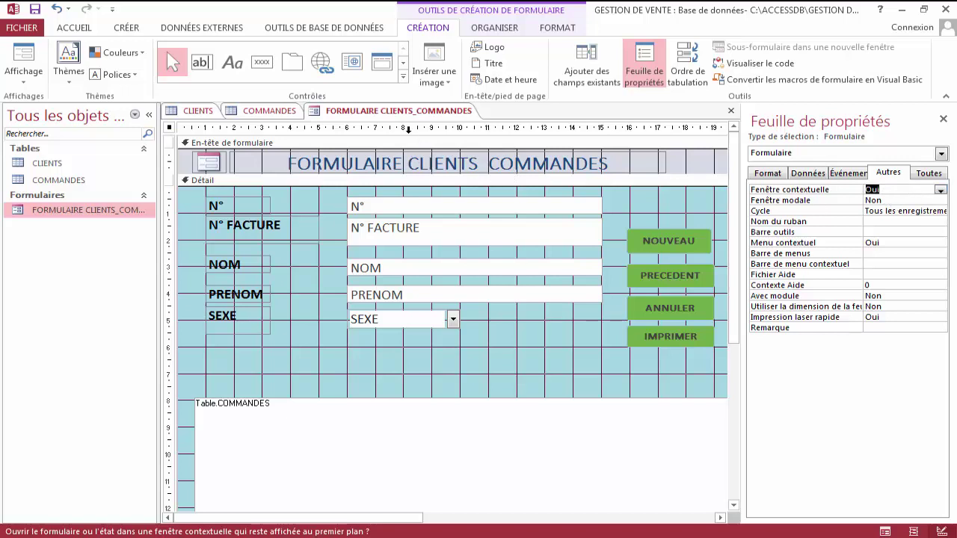
# Run the form as a pop-up, move it up-left, and browse the client records.
pyautogui.rightClick(402, 118)
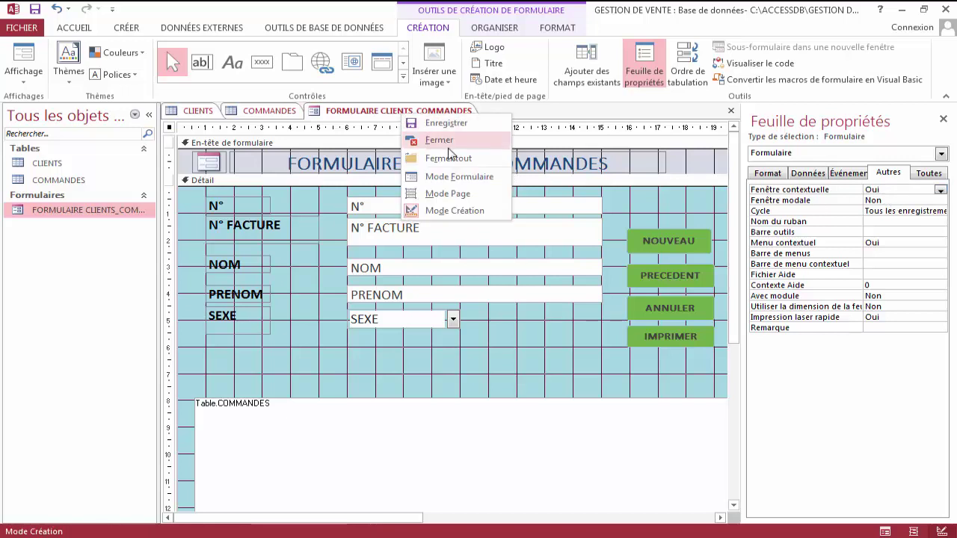
pyautogui.click(461, 185)
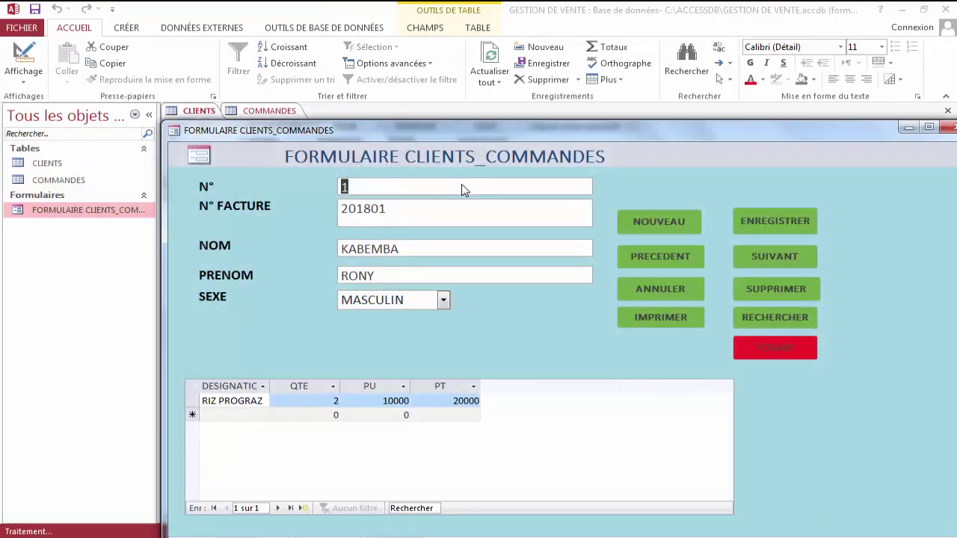
pyautogui.moveTo(530, 129); pyautogui.dragTo(449, 24)
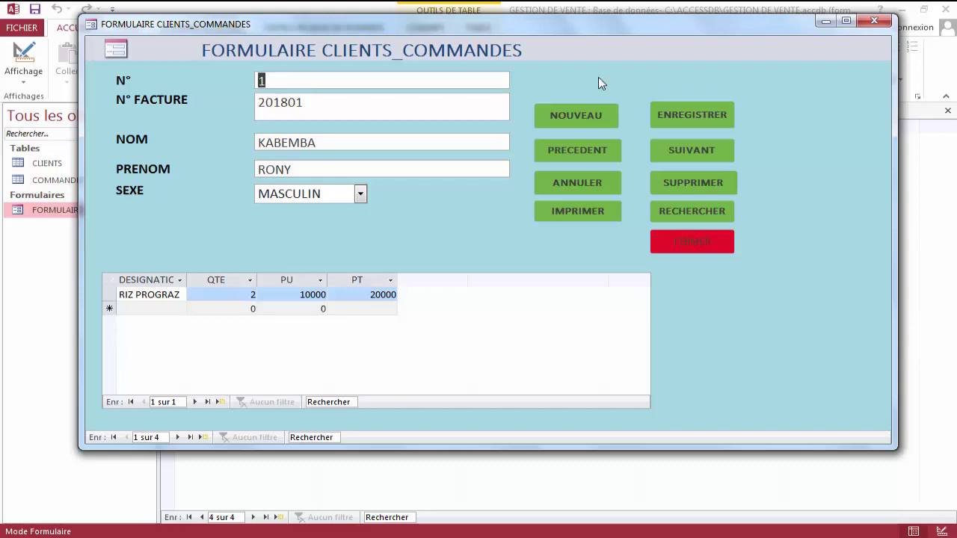
pyautogui.click(684, 148)
pyautogui.click(684, 148)
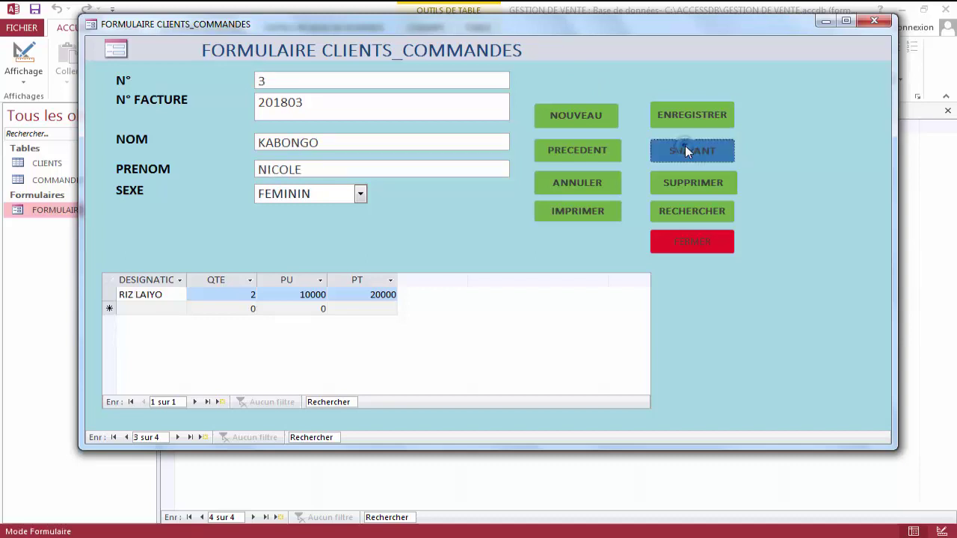
pyautogui.click(685, 148)
pyautogui.click(603, 148)
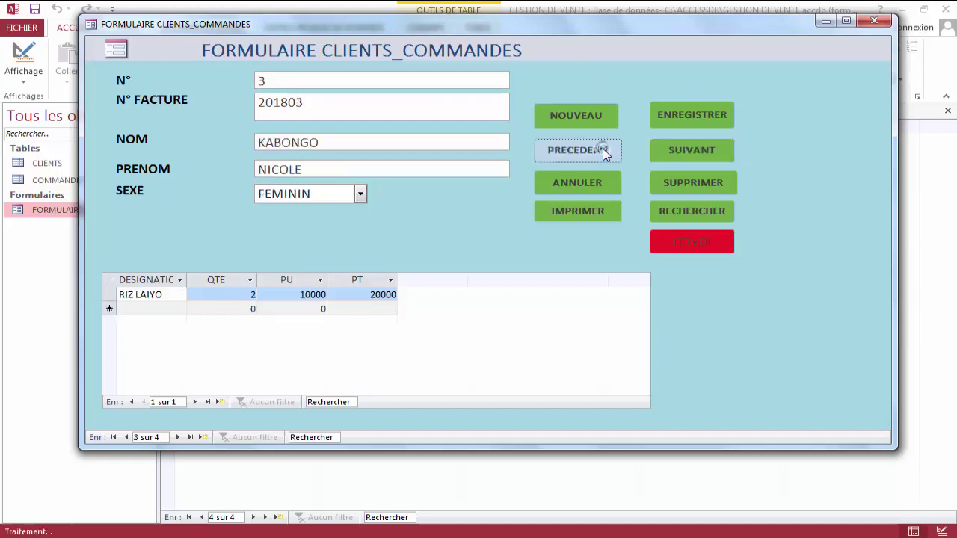
pyautogui.click(603, 148)
pyautogui.click(602, 148)
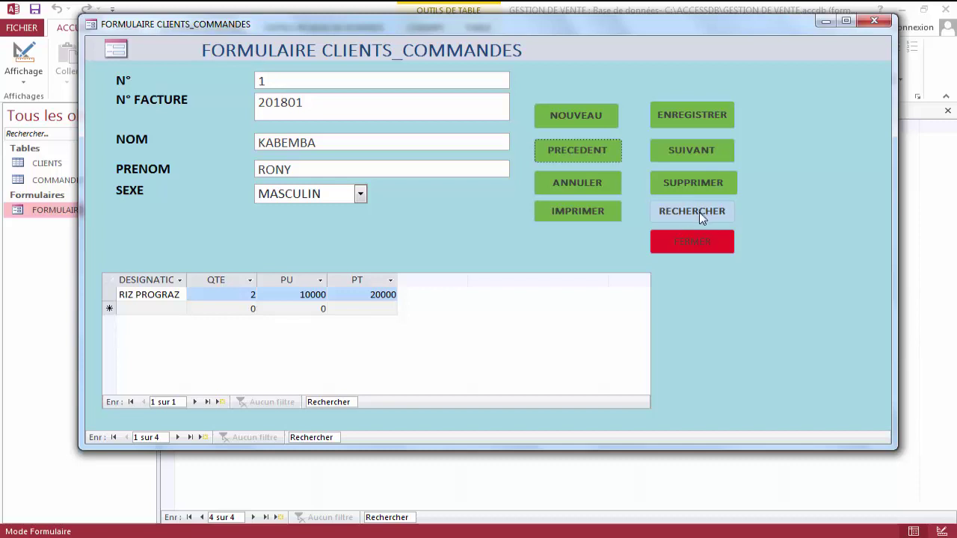
# Go to the last client, delete that record, and close the form with FERMER.
pyautogui.click(688, 152)
pyautogui.click(689, 154)
pyautogui.click(688, 154)
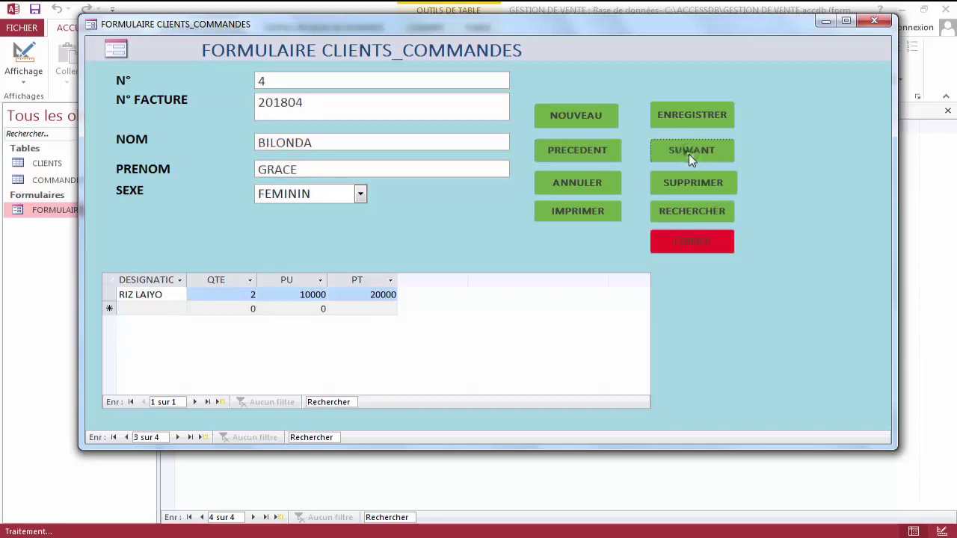
pyautogui.click(688, 154)
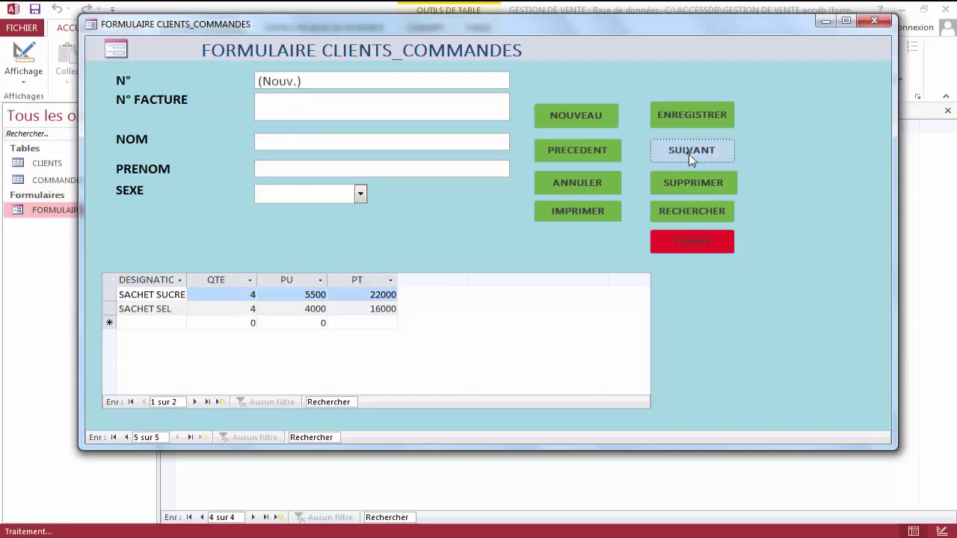
pyautogui.click(603, 154)
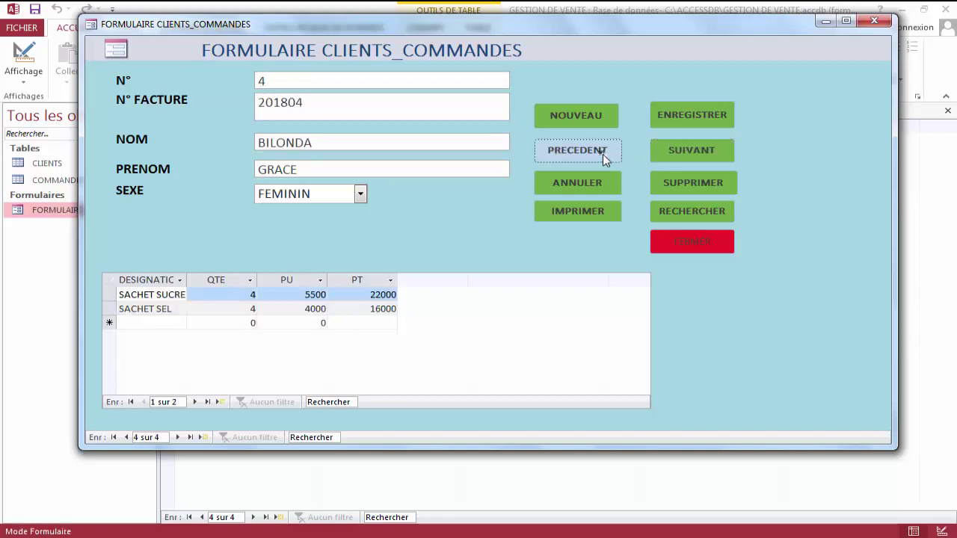
pyautogui.click(679, 181)
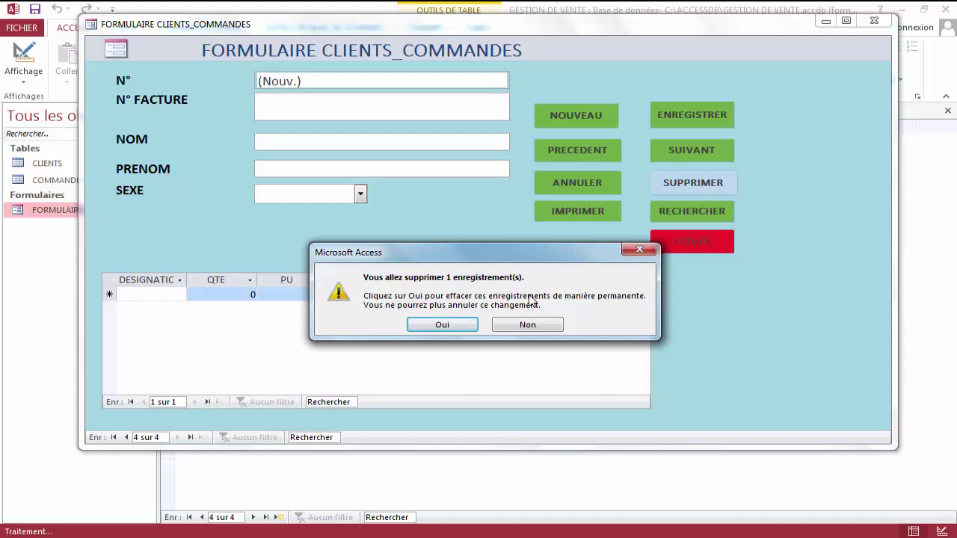
pyautogui.click(471, 324)
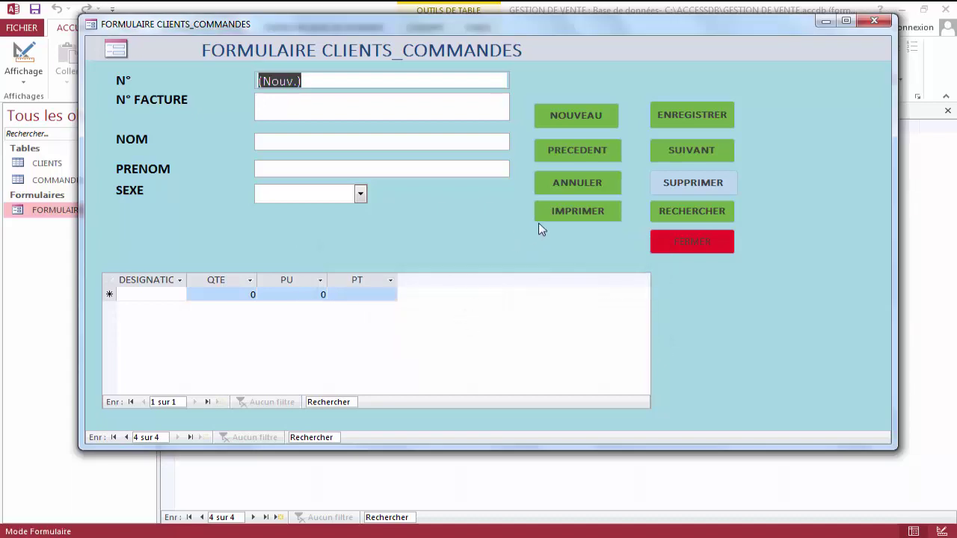
pyautogui.click(682, 244)
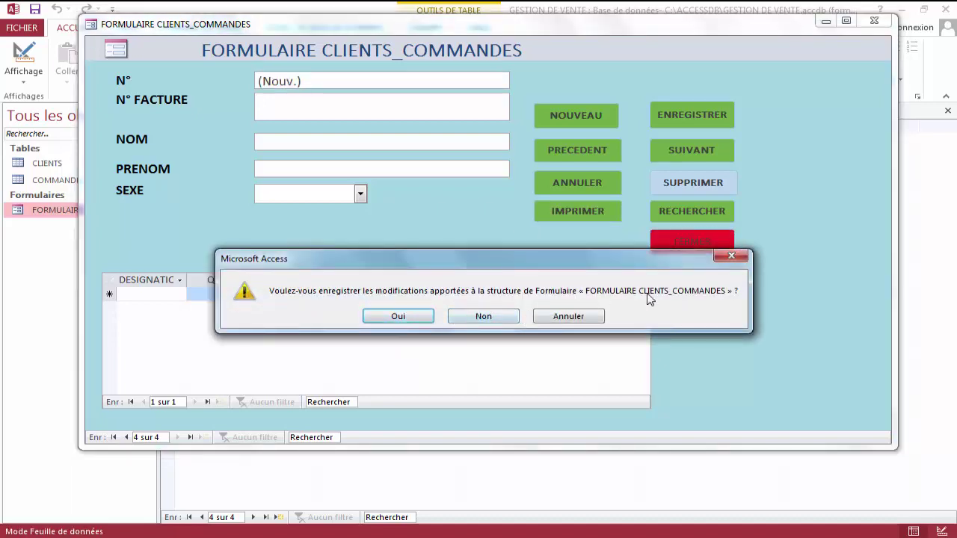
# Save the form, refresh CLIENTS to drop the deleted row, and reopen the form in Design view.
pyautogui.click(425, 314)
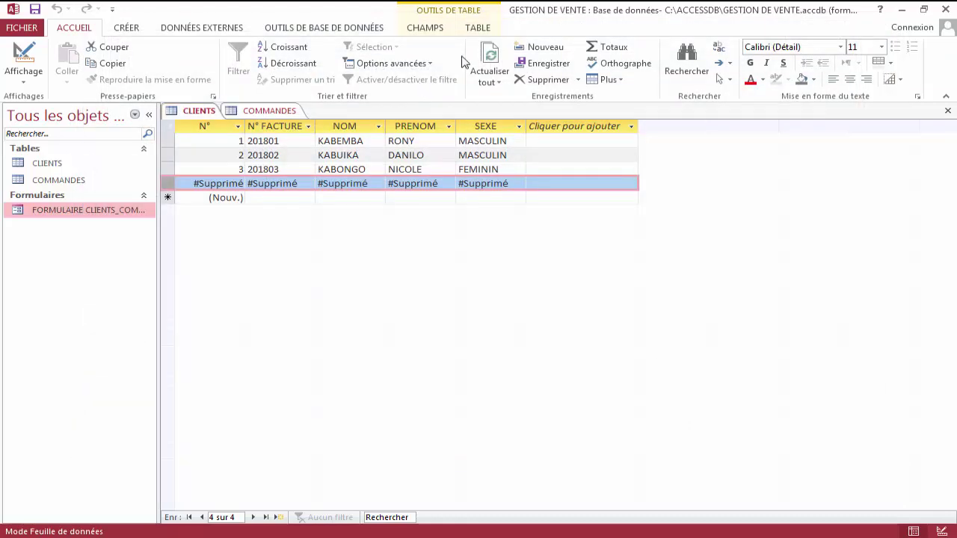
pyautogui.click(492, 56)
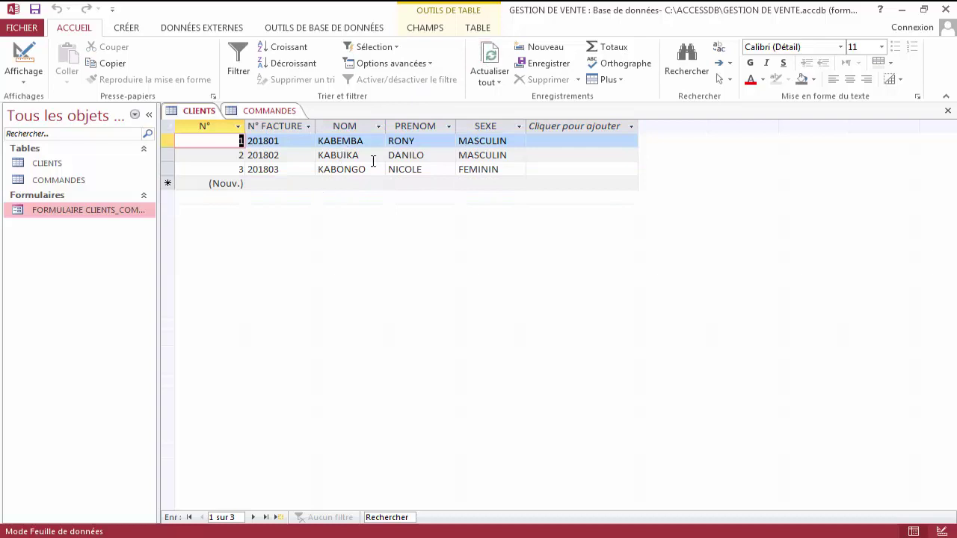
pyautogui.rightClick(135, 212)
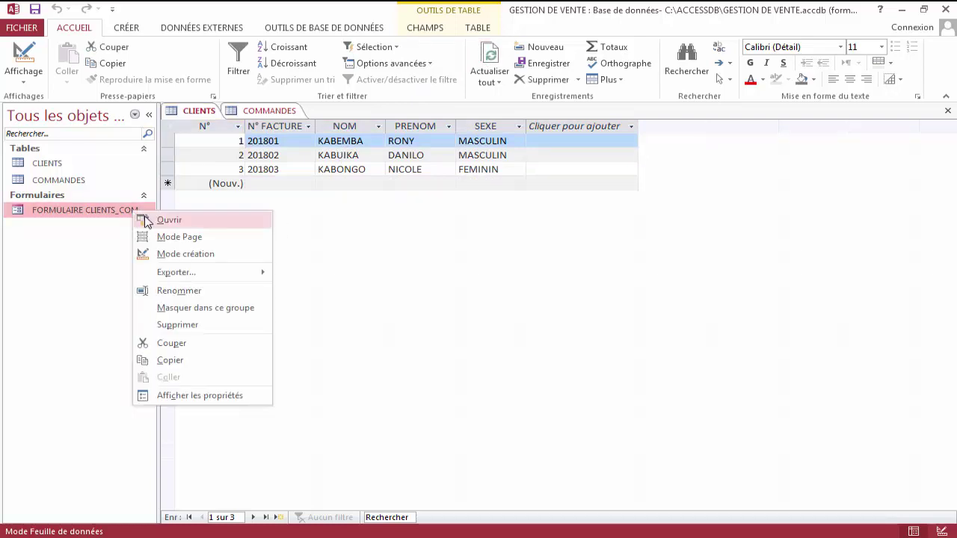
pyautogui.click(199, 254)
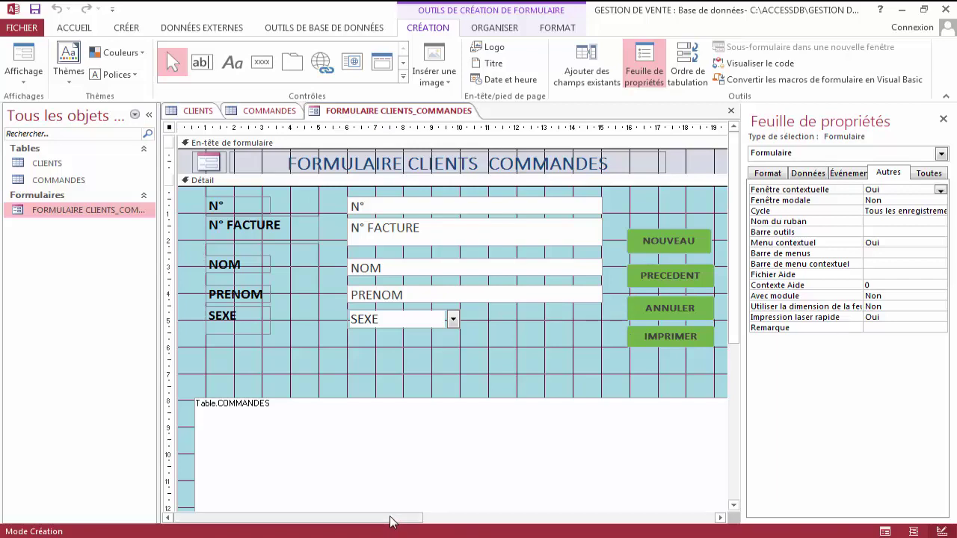
# Hide the header logo Auto_Logo0 by setting its Visible property to Non.
pyautogui.moveTo(391, 521); pyautogui.dragTo(570, 531)
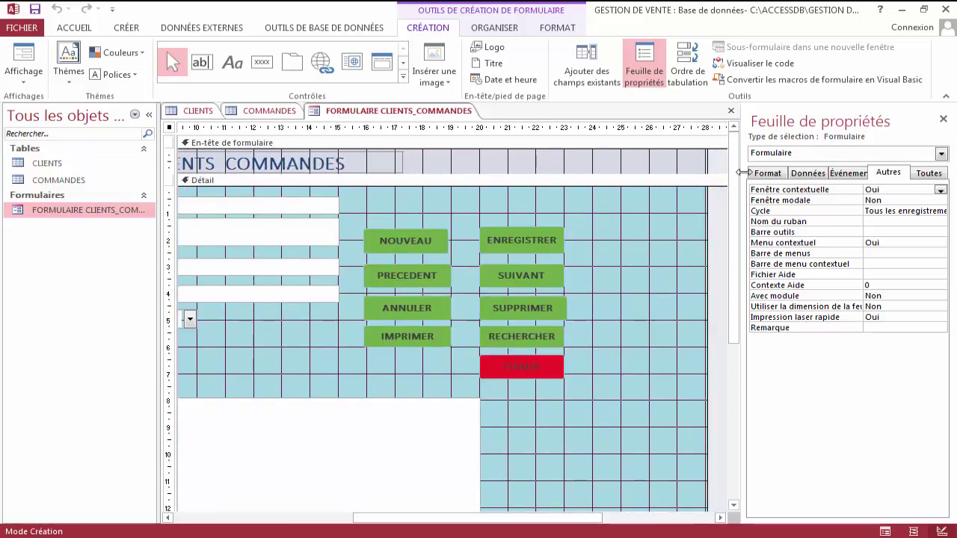
pyautogui.click(782, 175)
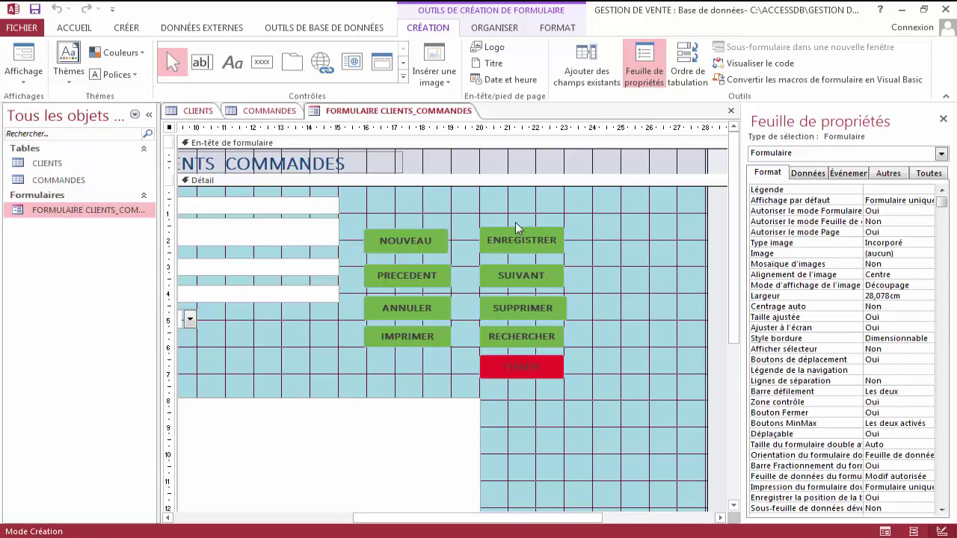
pyautogui.moveTo(603, 526); pyautogui.dragTo(409, 536)
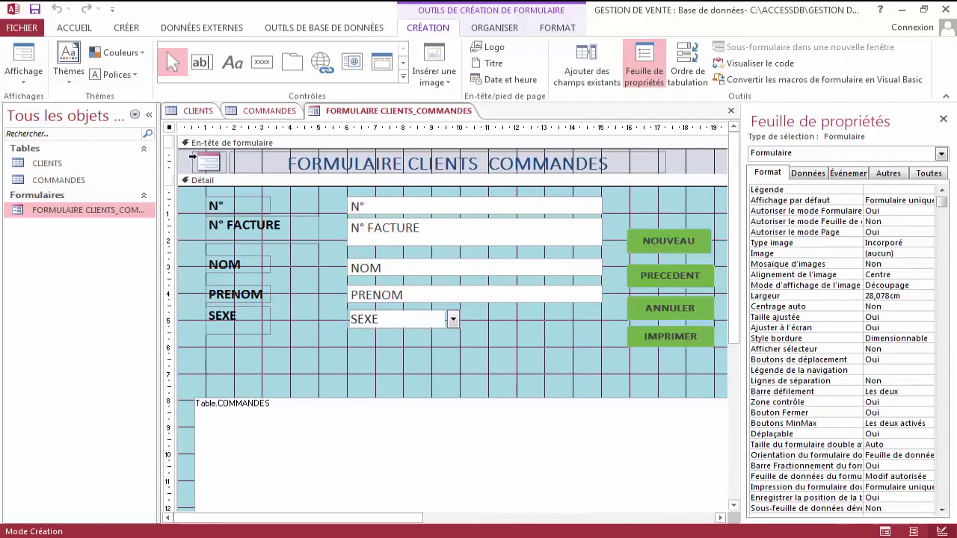
pyautogui.click(211, 160)
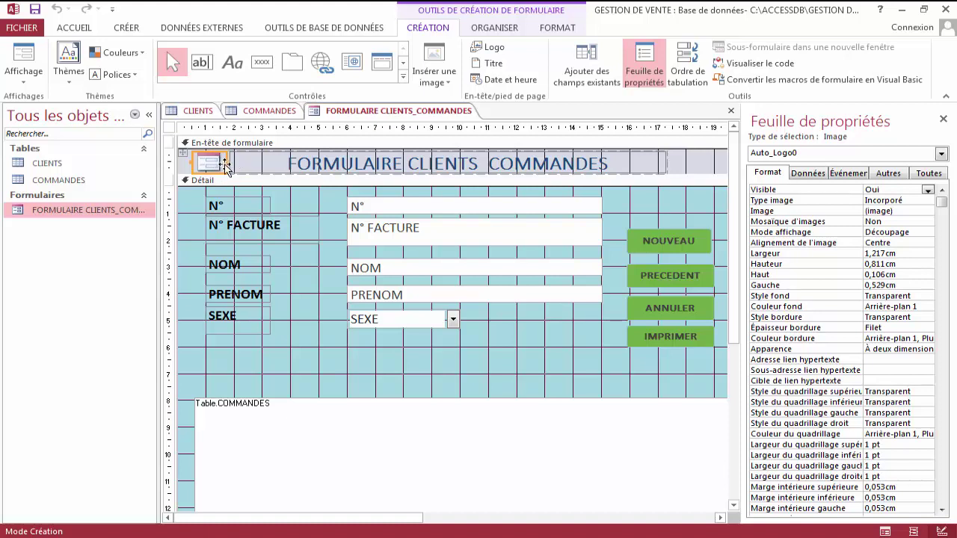
pyautogui.click(927, 190)
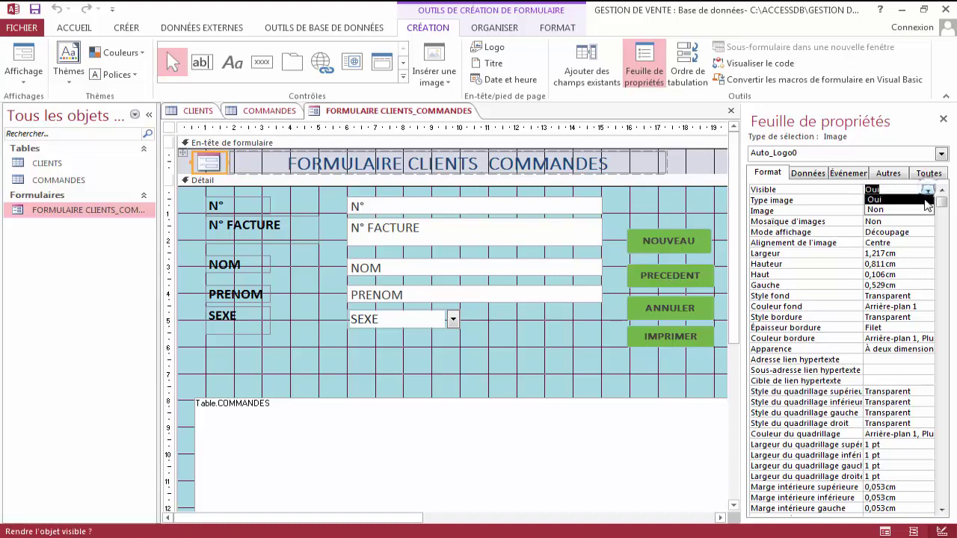
pyautogui.click(924, 210)
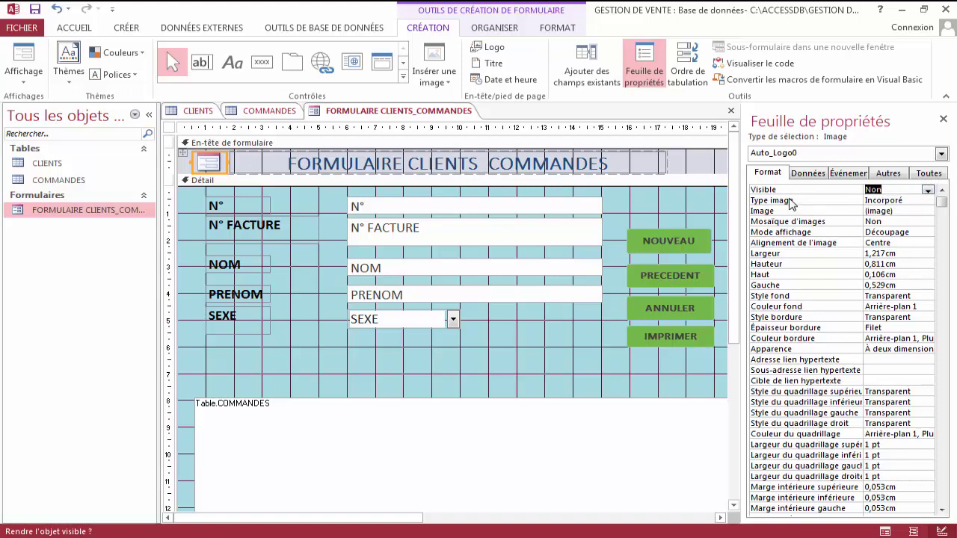
pyautogui.click(903, 200)
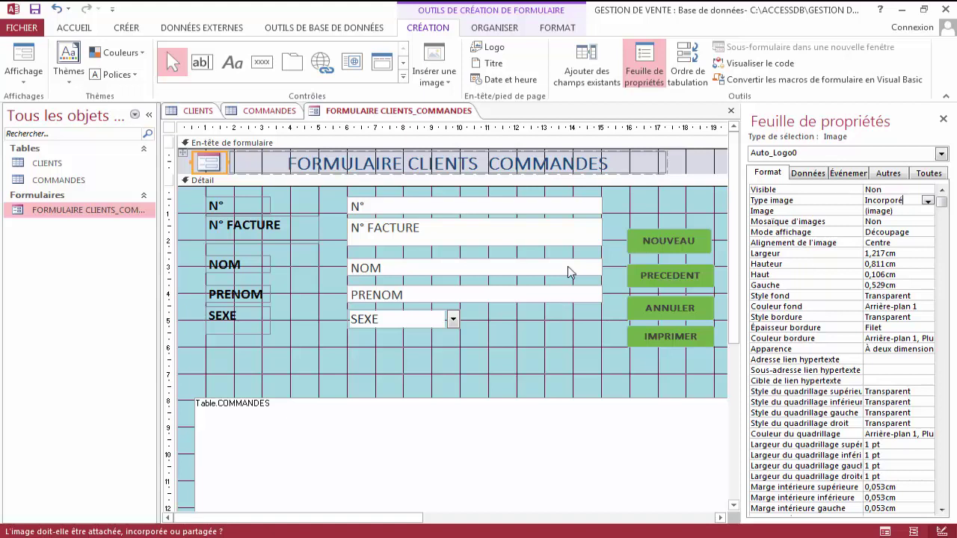
# Switch the form to Form view as a floating window to check the logo is gone.
pyautogui.rightClick(408, 111)
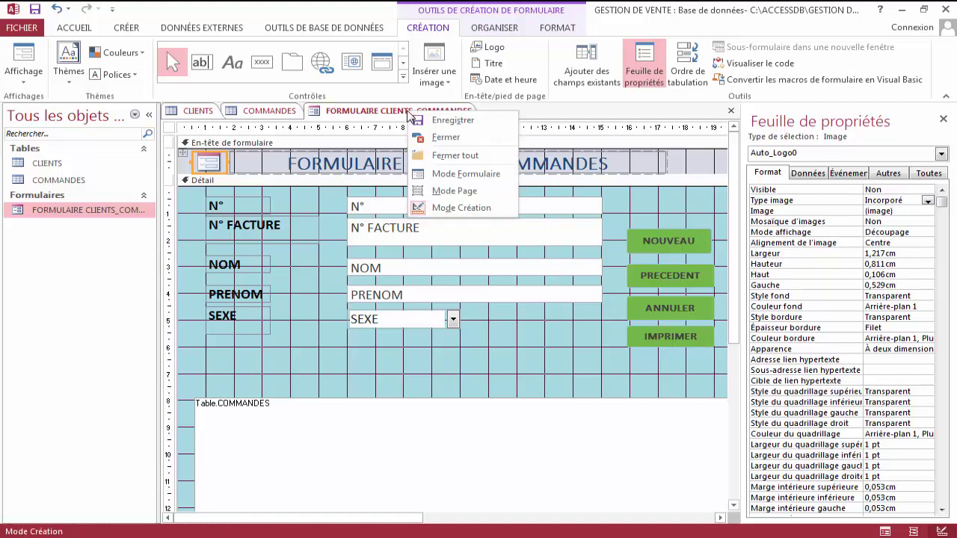
pyautogui.click(461, 178)
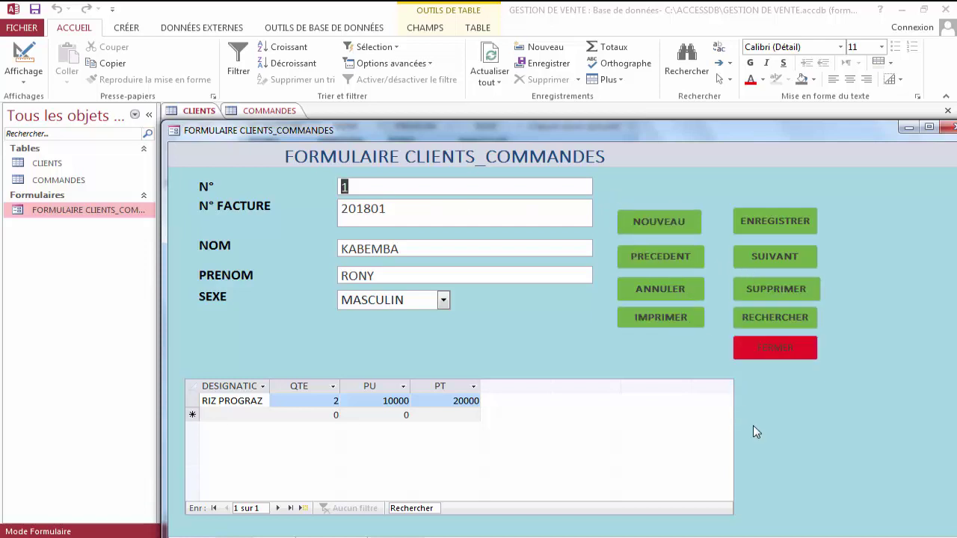
pyautogui.moveTo(623, 130); pyautogui.dragTo(541, 34)
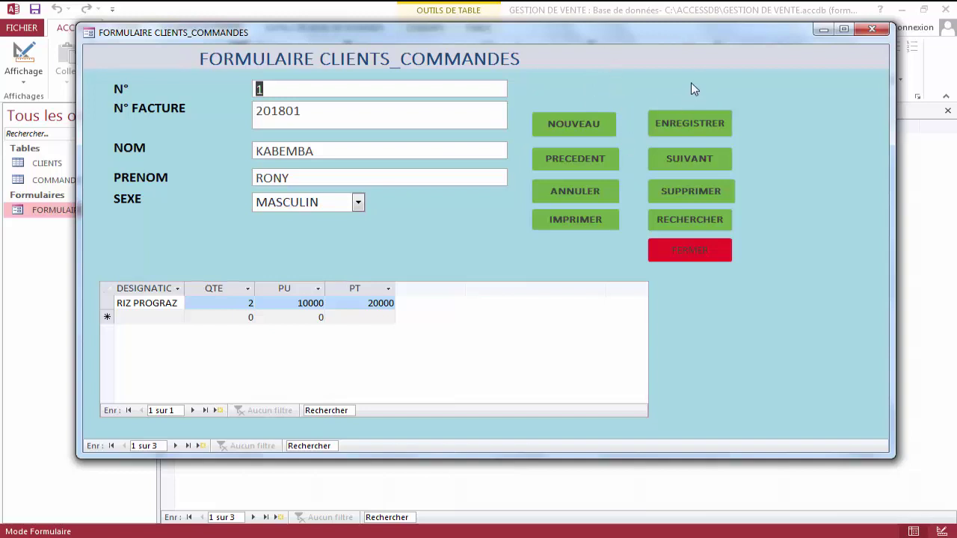
# Close the form saving its changes, then reopen it in Design view.
pyautogui.click(671, 249)
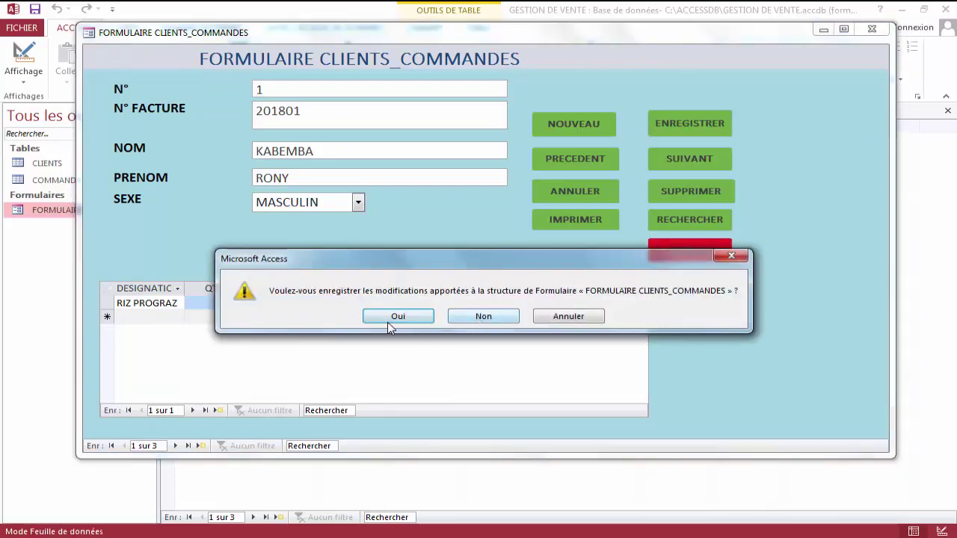
pyautogui.click(395, 317)
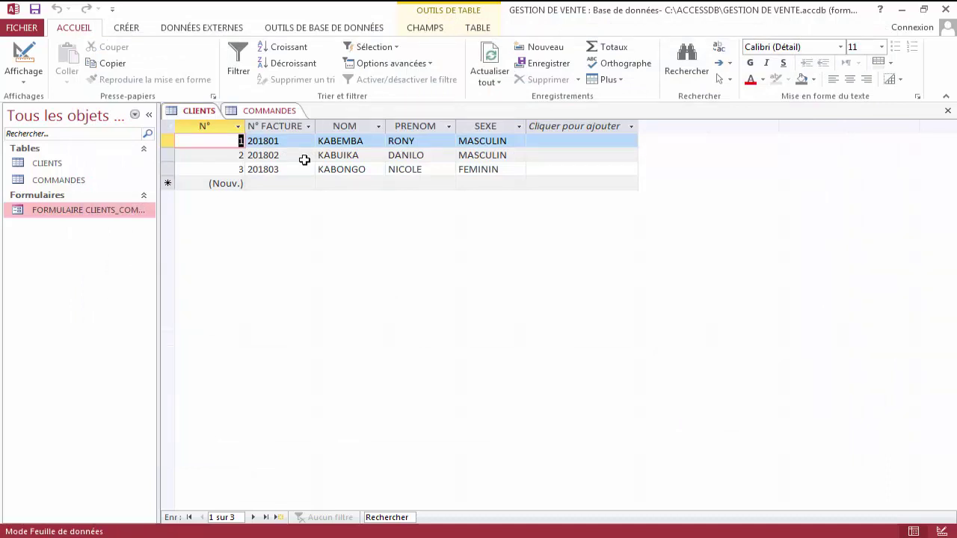
pyautogui.rightClick(101, 216)
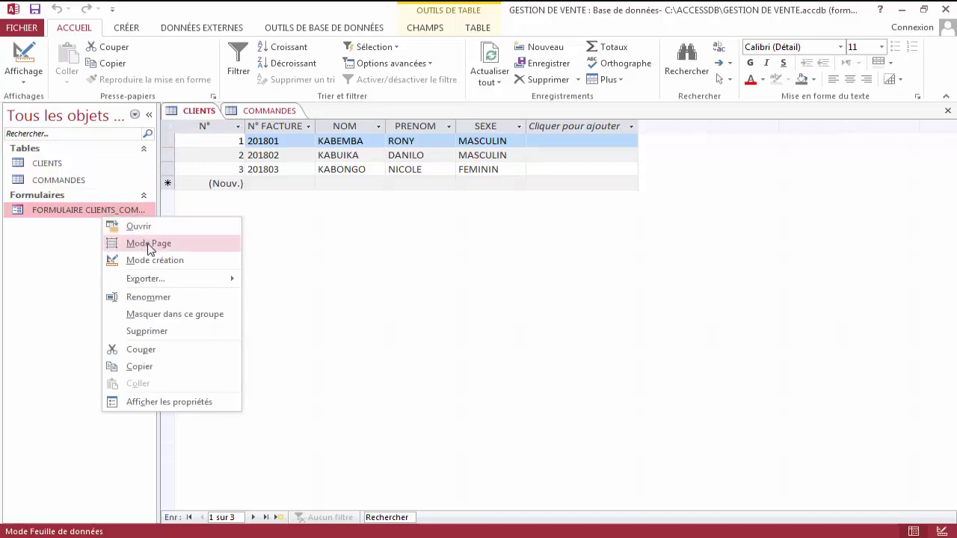
pyautogui.click(160, 261)
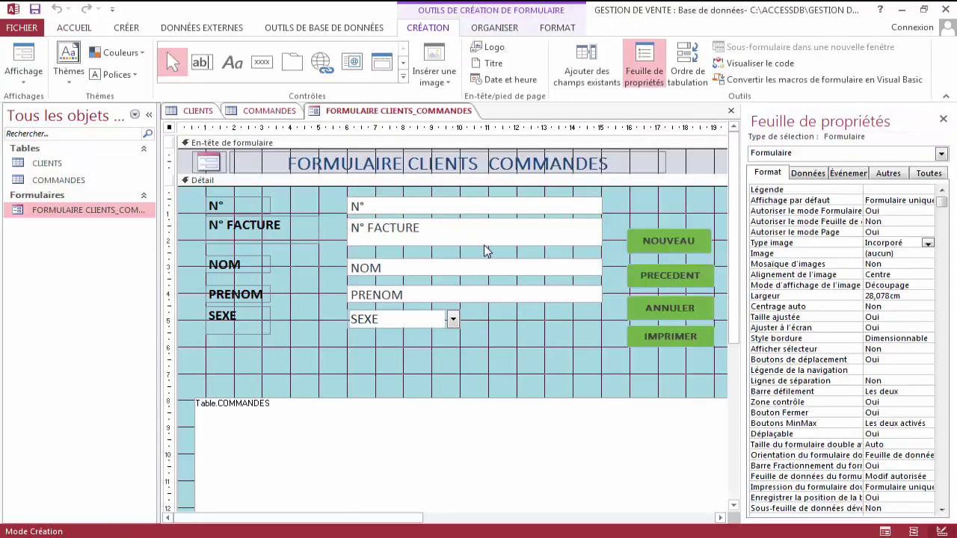
pyautogui.click(556, 341)
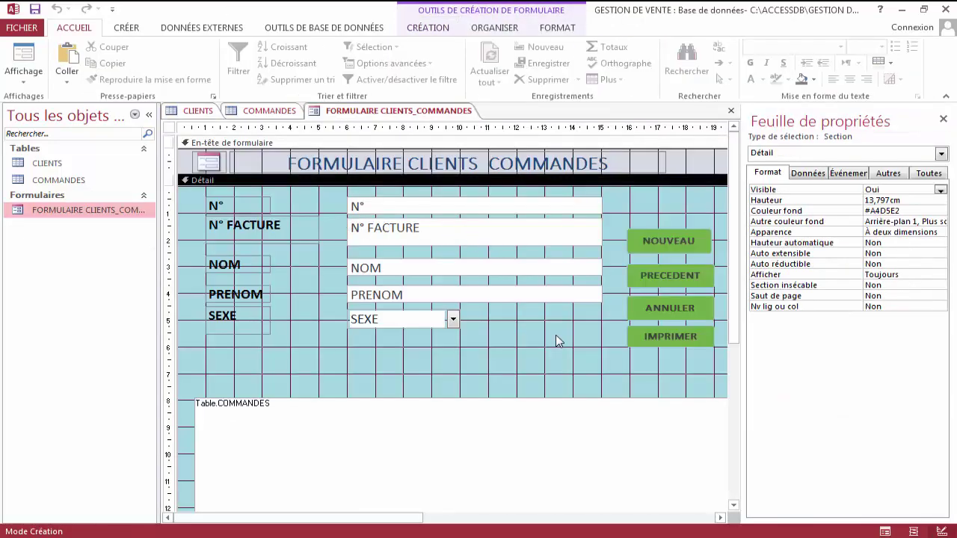
pyautogui.click(478, 410)
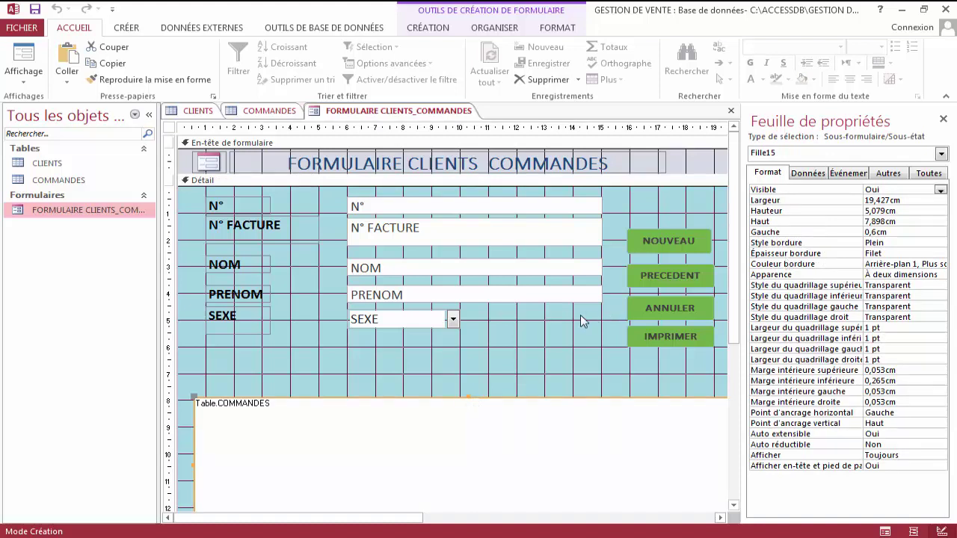
pyautogui.rightClick(382, 113)
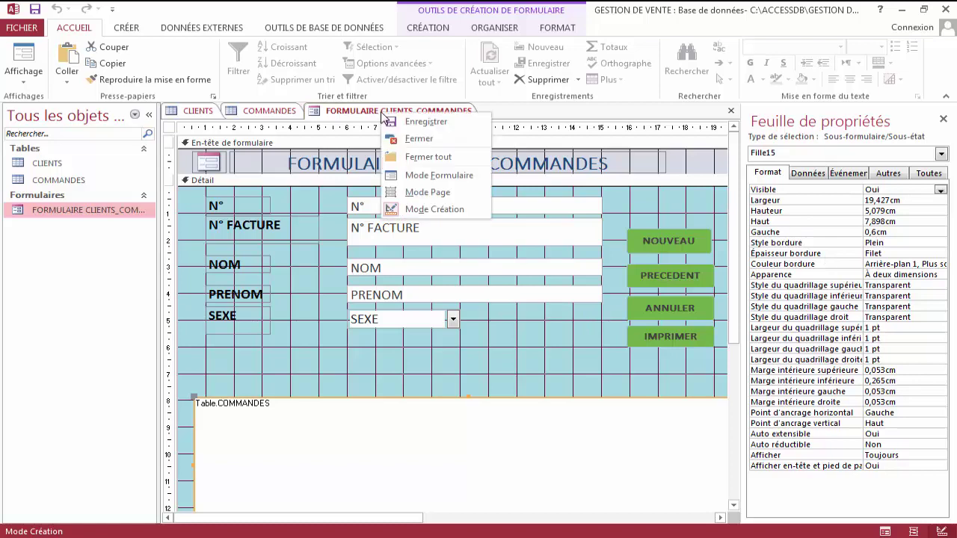
# Run the form in Form view as a floating window and start a blank client record.
pyautogui.click(437, 175)
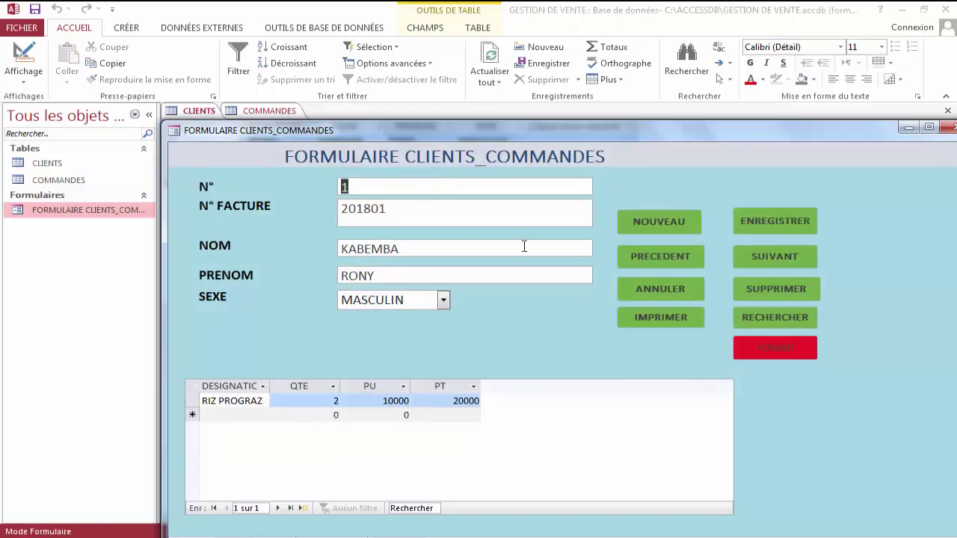
pyautogui.moveTo(536, 132); pyautogui.dragTo(453, 43)
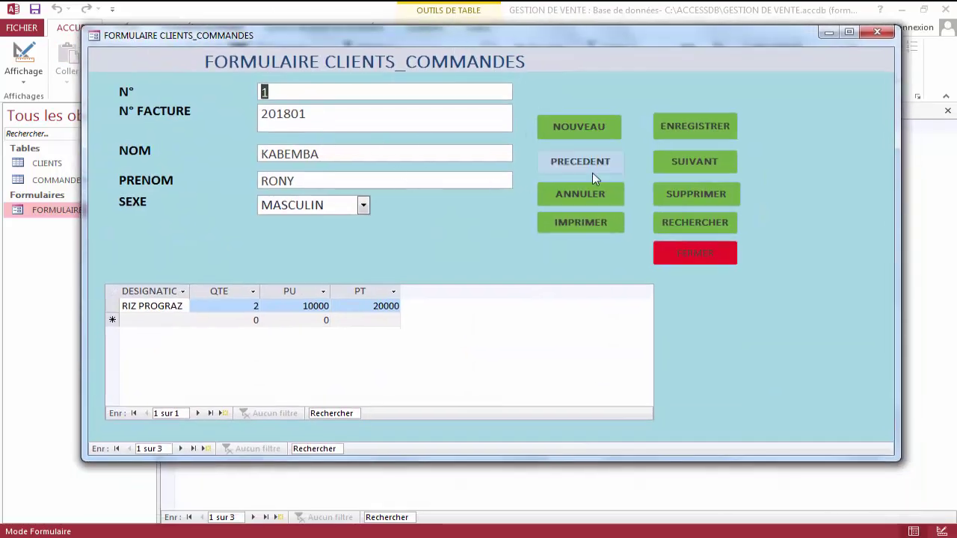
pyautogui.click(597, 129)
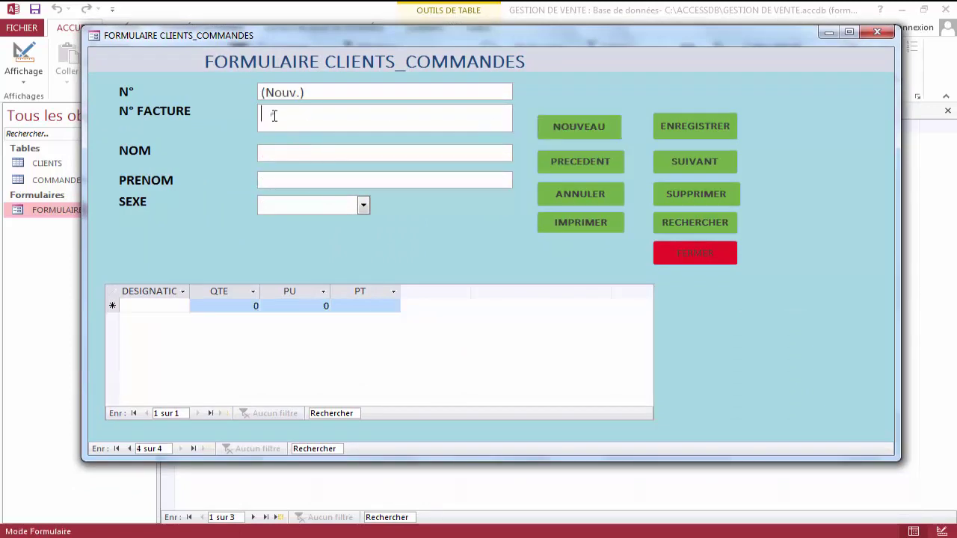
# Enter the invoice number, the client's surname and first name, and sex MASCULIN.
pyautogui.write('4')
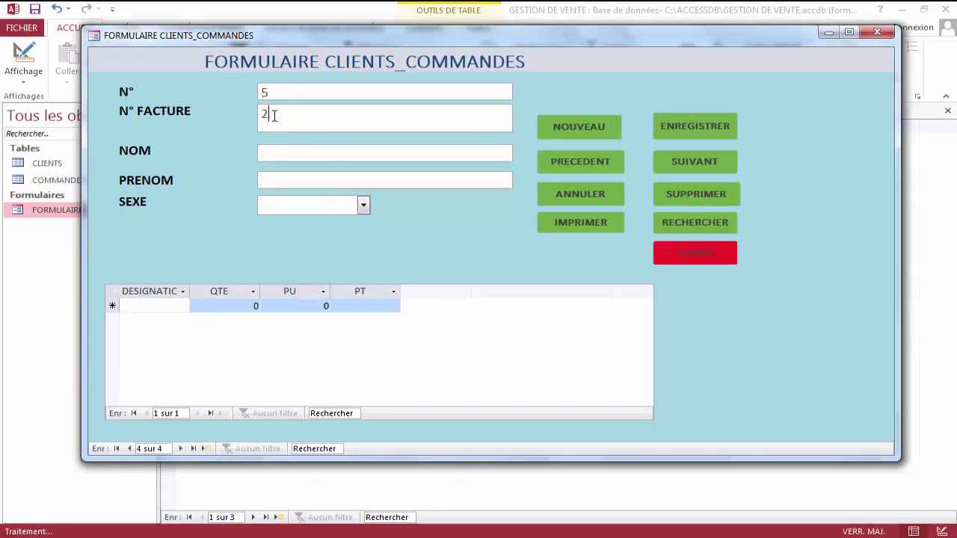
pyautogui.press('BackSpace')
pyautogui.write('201')
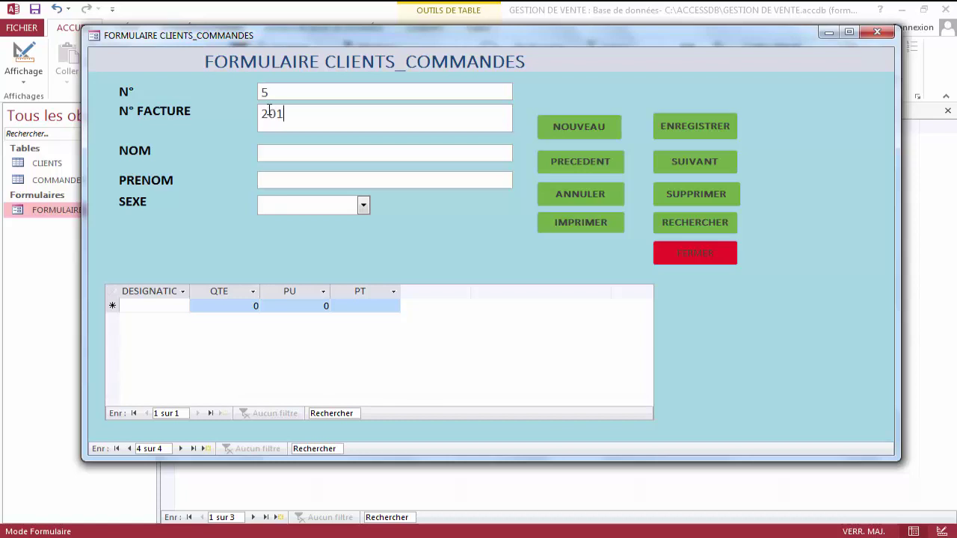
pyautogui.write('805')
pyautogui.press('Tab')
pyautogui.write('K')
pyautogui.press('BackSpace')
pyautogui.press('Tab')
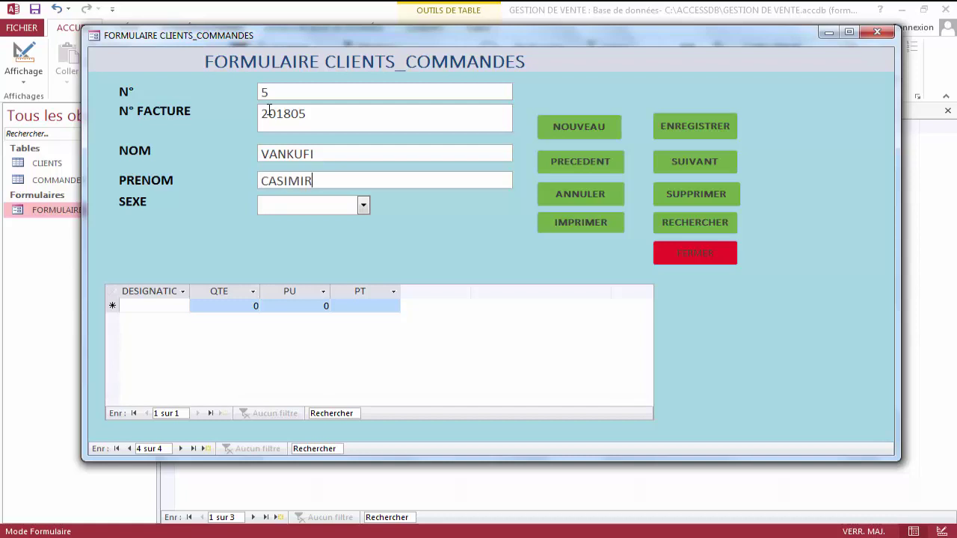
pyautogui.press('Tab')
pyautogui.write('M')
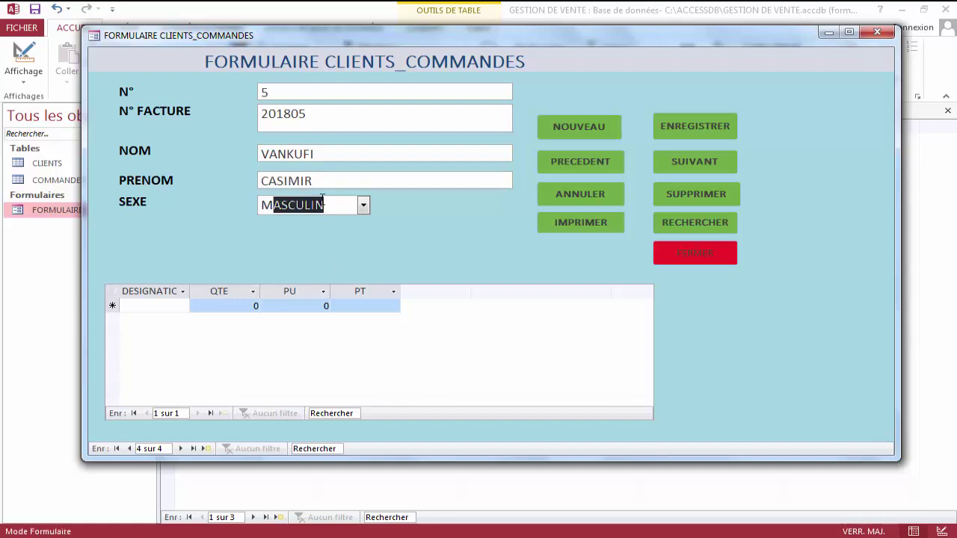
pyautogui.press('Tab')
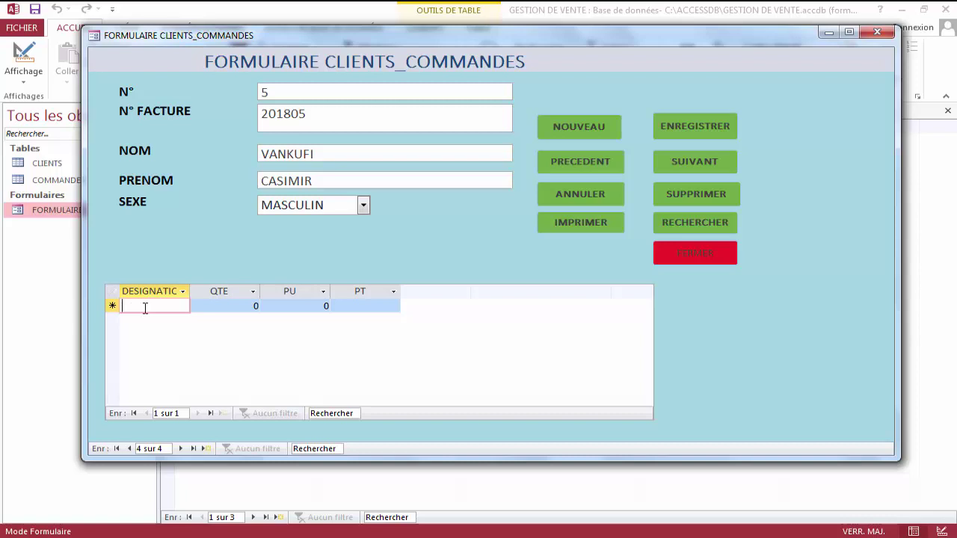
# Add order lines TOSHIBA quantity 1 at 450000 and ACER quantity 2 at 250000.
pyautogui.write('TOS')
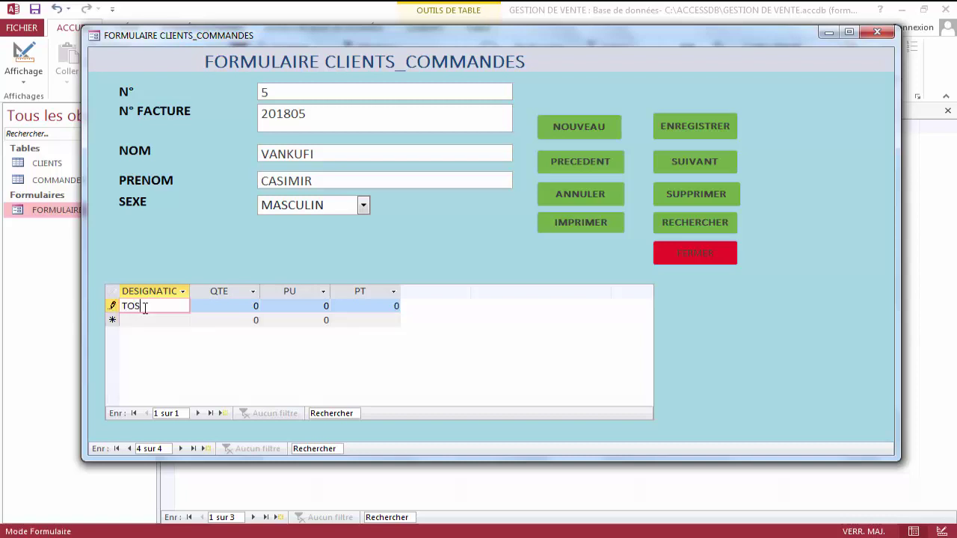
pyautogui.write('HIBA')
pyautogui.press('Tab')
pyautogui.write('1')
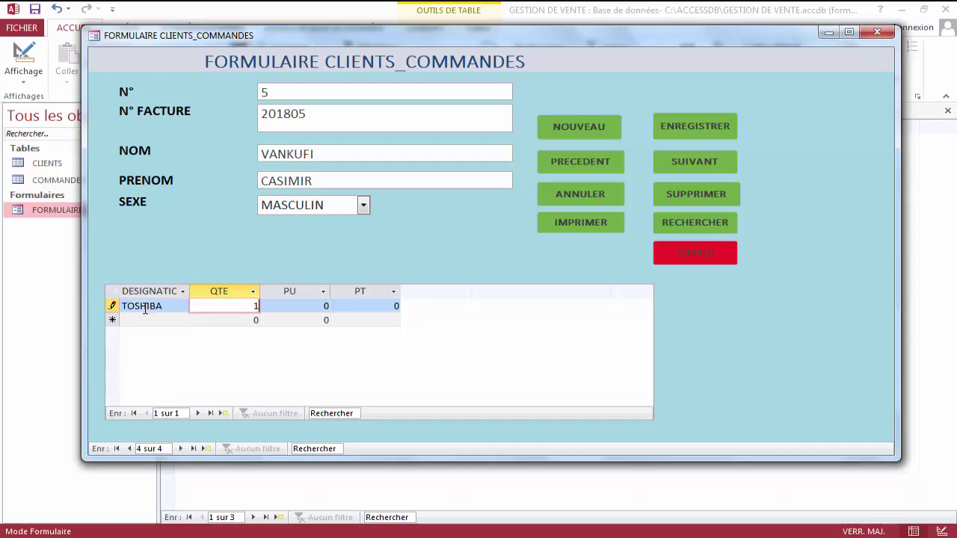
pyautogui.press('Tab')
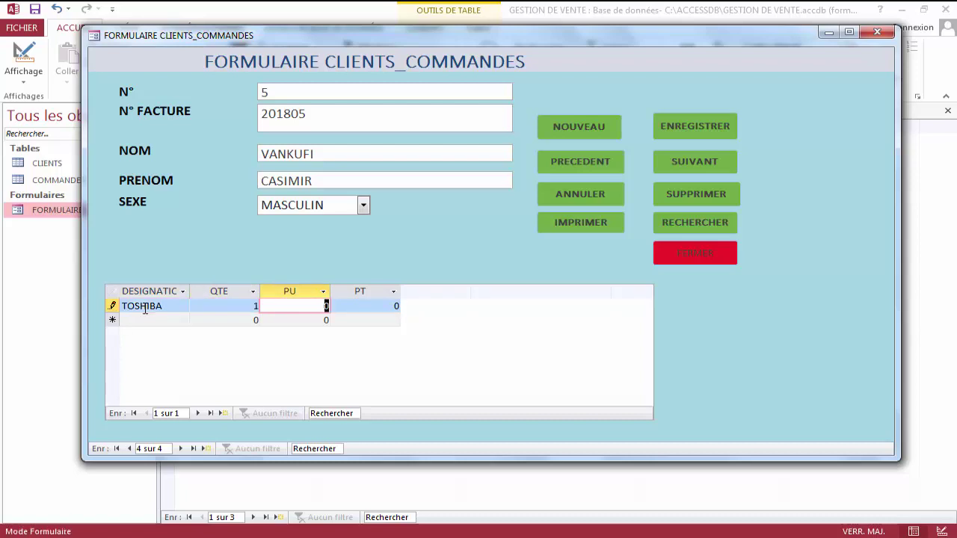
pyautogui.write('450000')
pyautogui.press('Tab')
pyautogui.press('Tab')
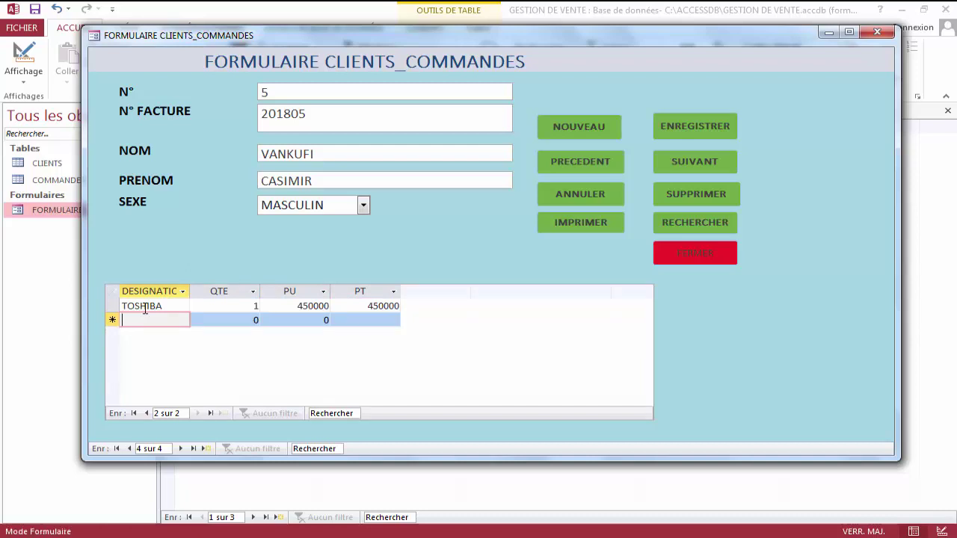
pyautogui.write('ACER')
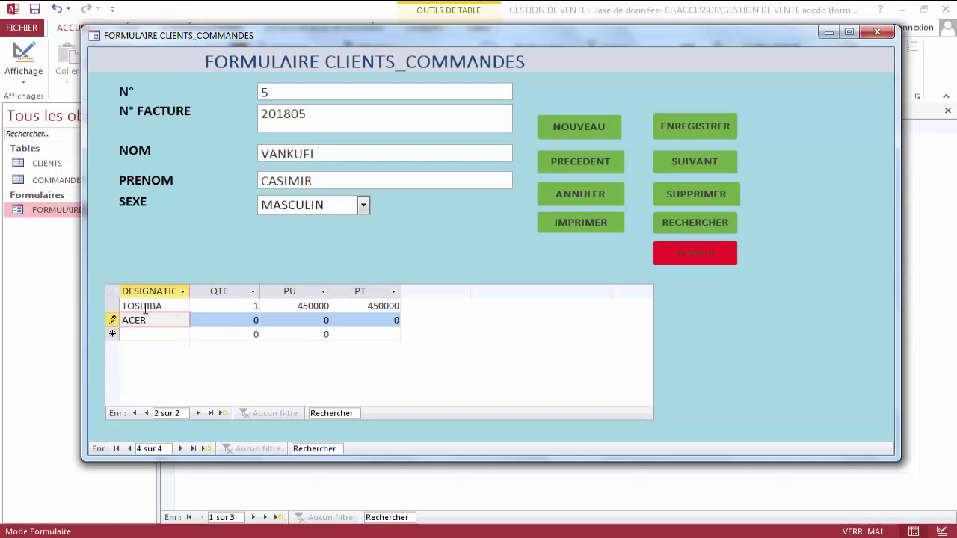
pyautogui.press('Tab')
pyautogui.write('2')
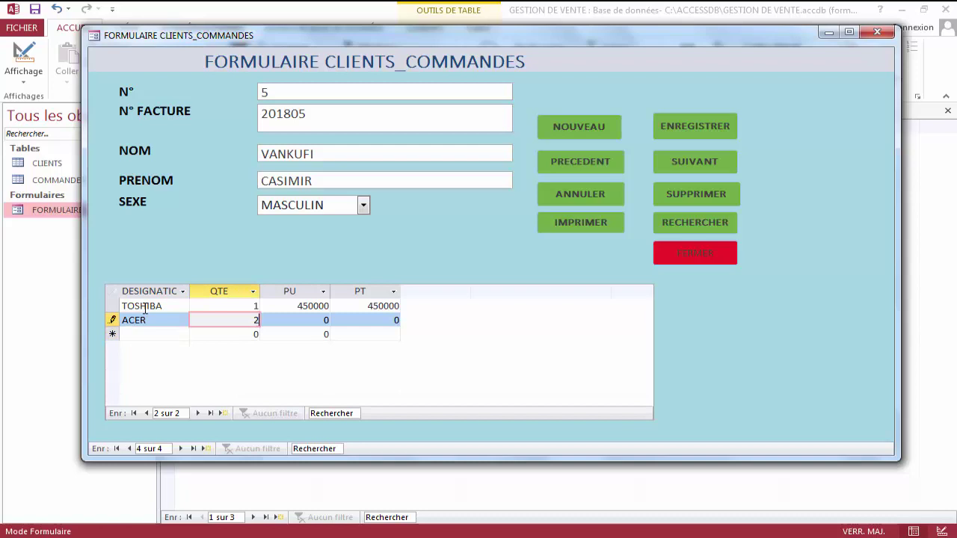
pyautogui.press('Tab')
pyautogui.write('25000')
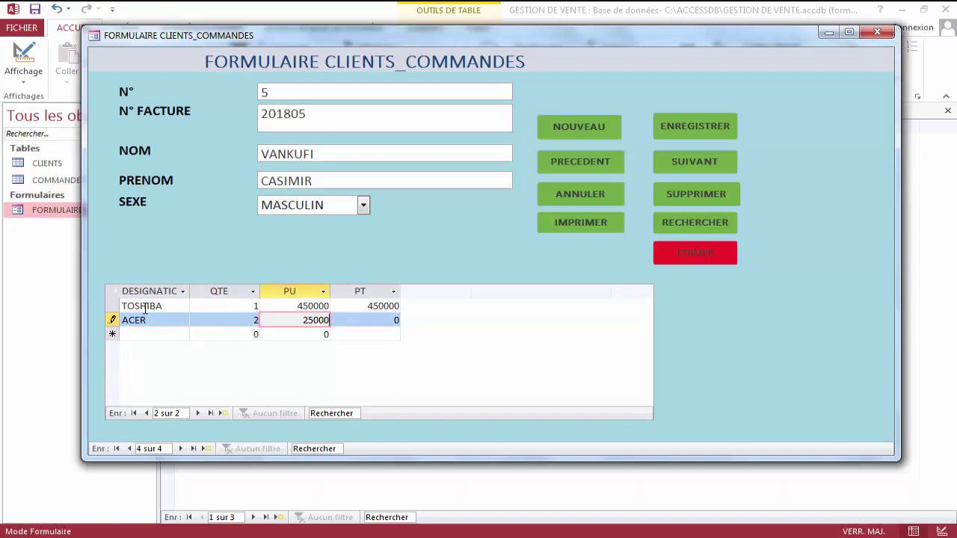
pyautogui.write('0')
pyautogui.press('Tab')
pyautogui.press('Tab')
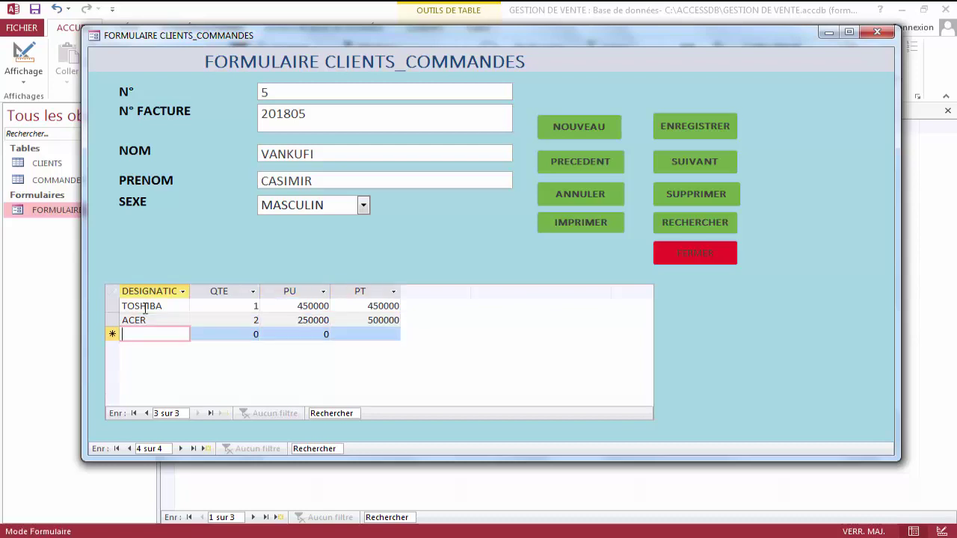
# Add the HP order line, quantity 5 at 340000, so its total calculates.
pyautogui.write('HP')
pyautogui.press('Tab')
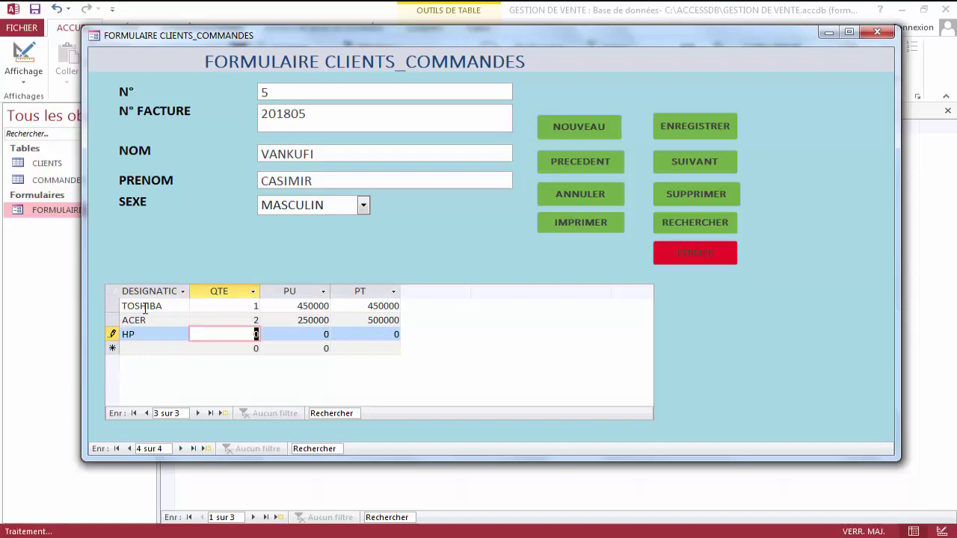
pyautogui.write('5')
pyautogui.press('Tab')
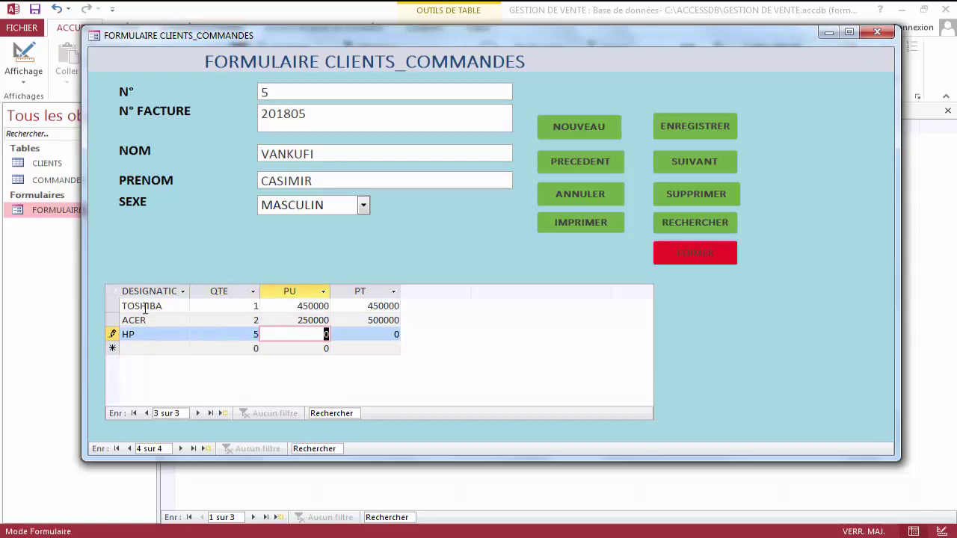
pyautogui.write('340000')
pyautogui.press('Tab')
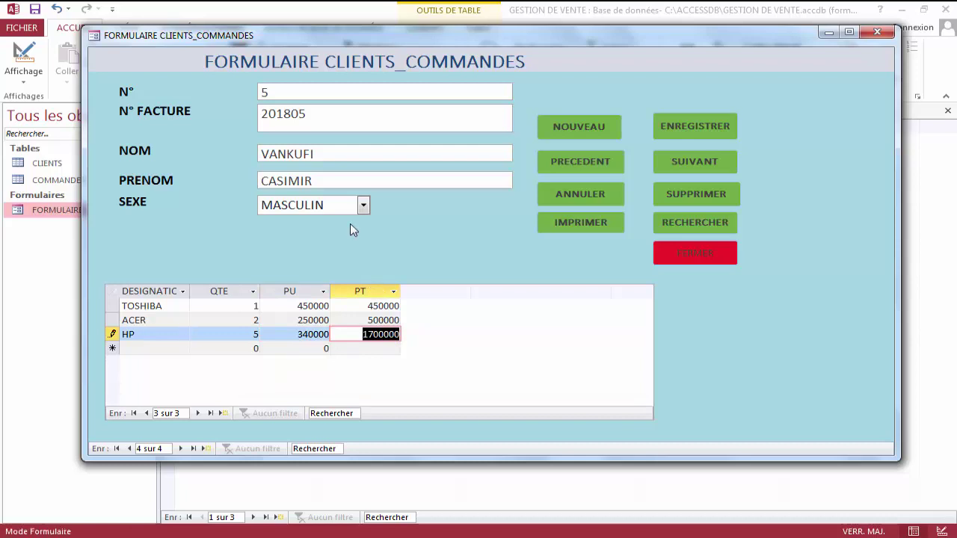
# Save client 5 with ENREGISTRER, then browse back and forth through records to return to record 4 of 4.
pyautogui.click(677, 123)
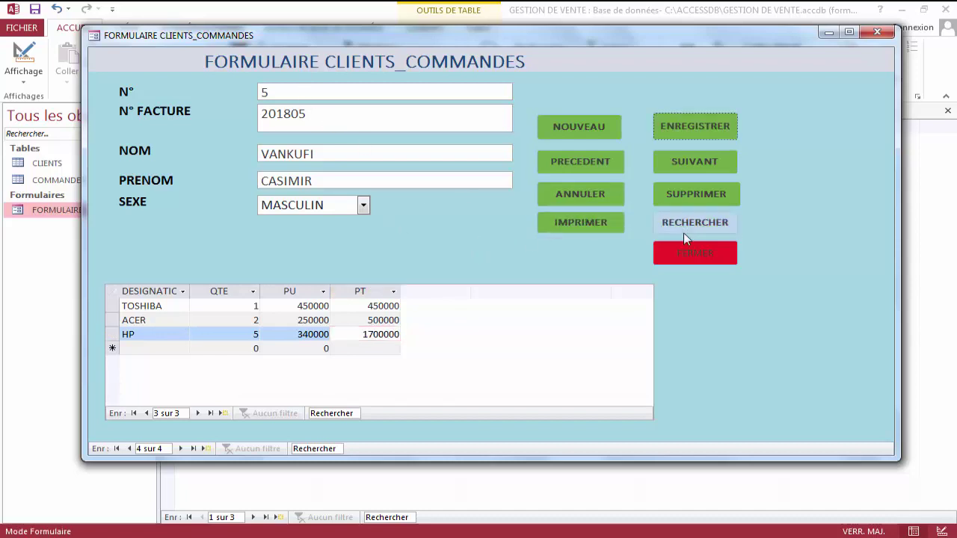
pyautogui.click(599, 134)
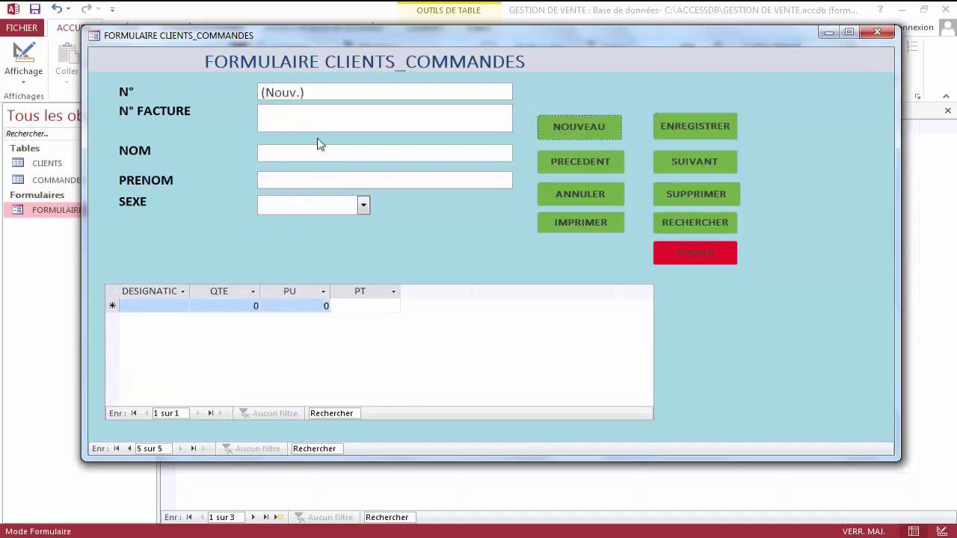
pyautogui.click(589, 155)
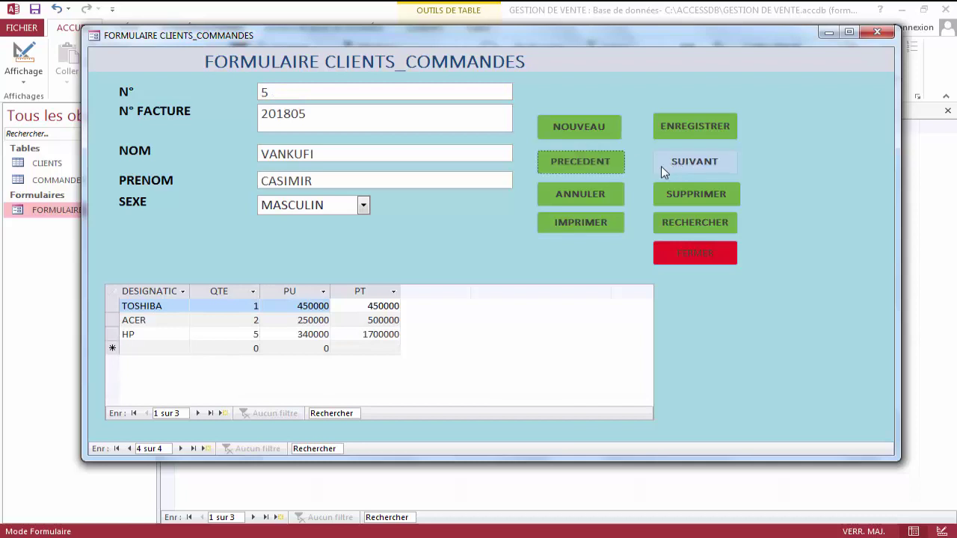
pyautogui.click(598, 166)
pyautogui.click(599, 165)
pyautogui.click(599, 165)
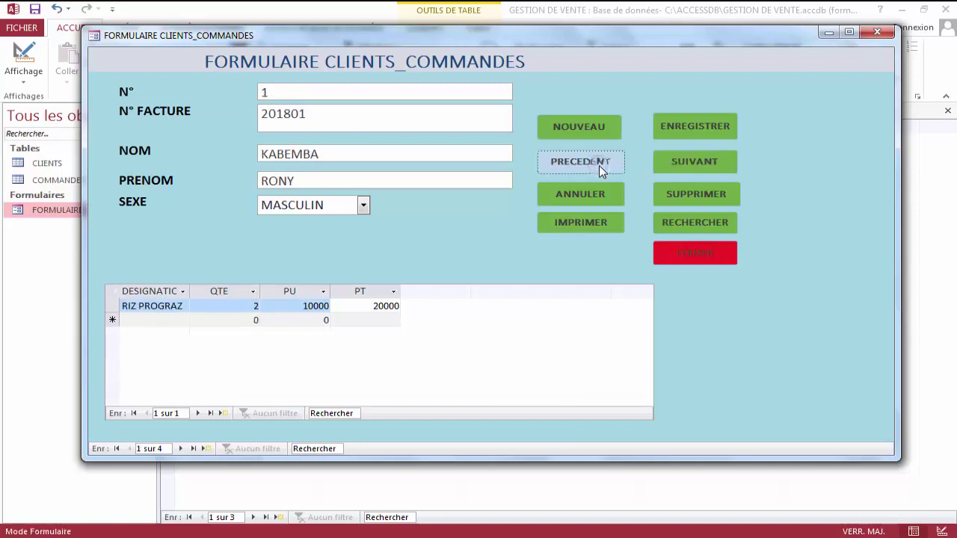
pyautogui.click(710, 162)
pyautogui.click(710, 162)
pyautogui.click(710, 161)
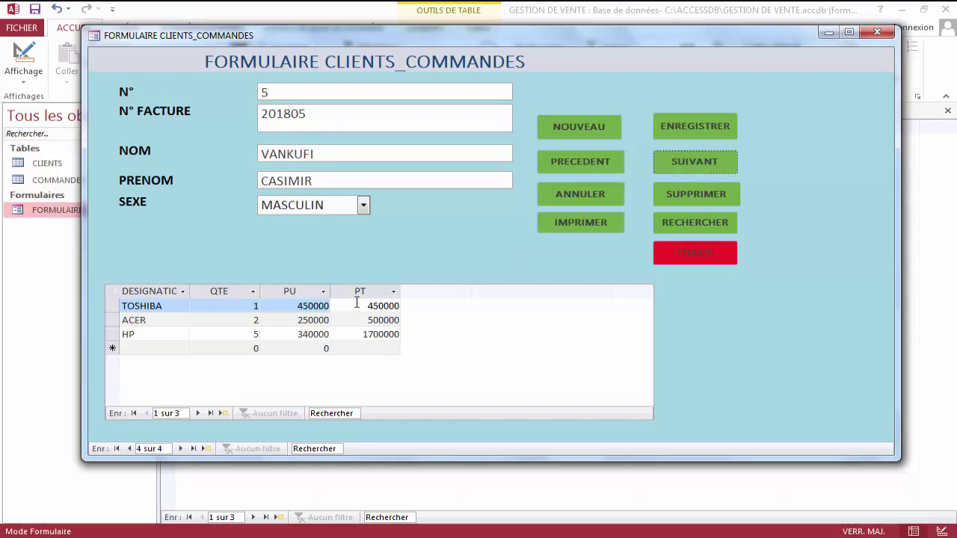
# Close the form and refresh the CLIENTS and COMMANDES tables with Actualiser tout.
pyautogui.click(719, 253)
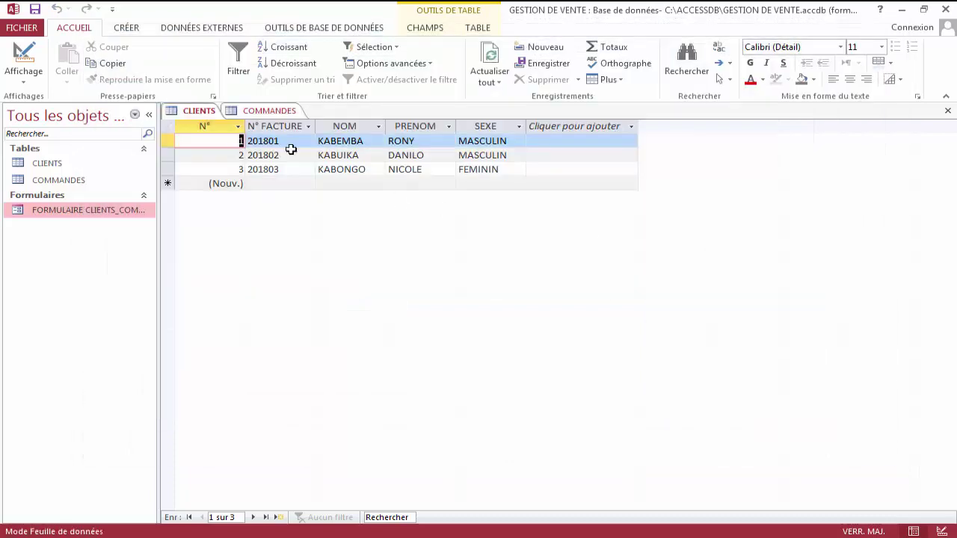
pyautogui.click(490, 59)
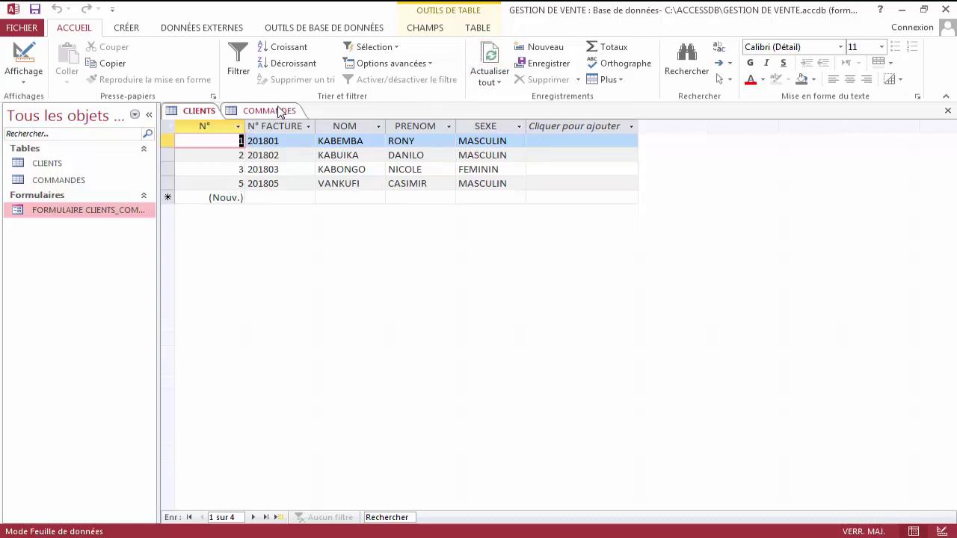
pyautogui.click(281, 110)
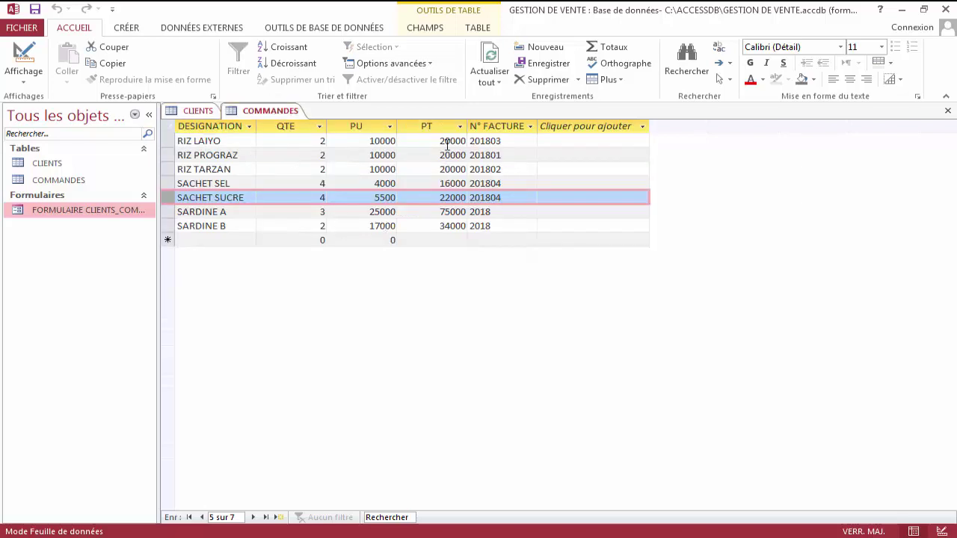
pyautogui.click(489, 64)
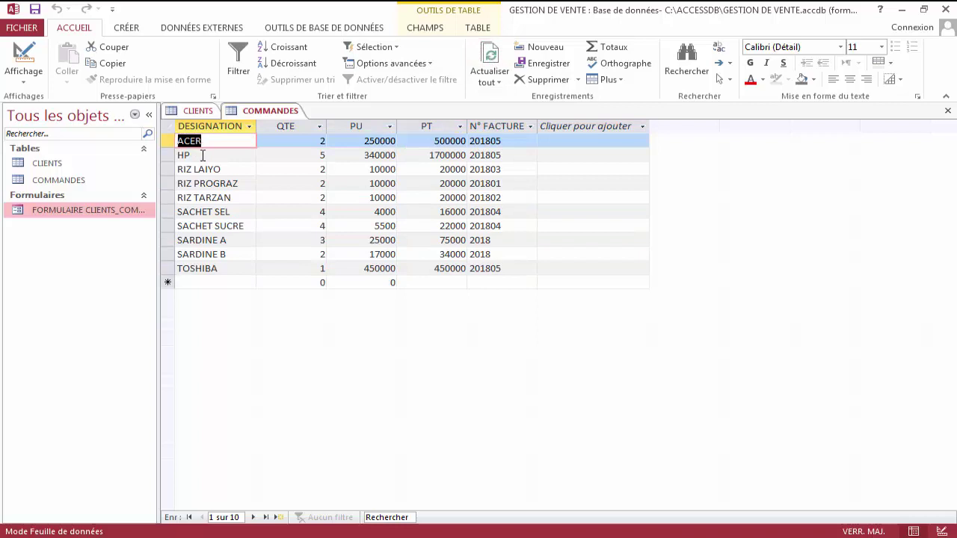
# Check the invoice numbers on the new TOSHIBA, HP and ACER lines in COMMANDES.
pyautogui.click(508, 270)
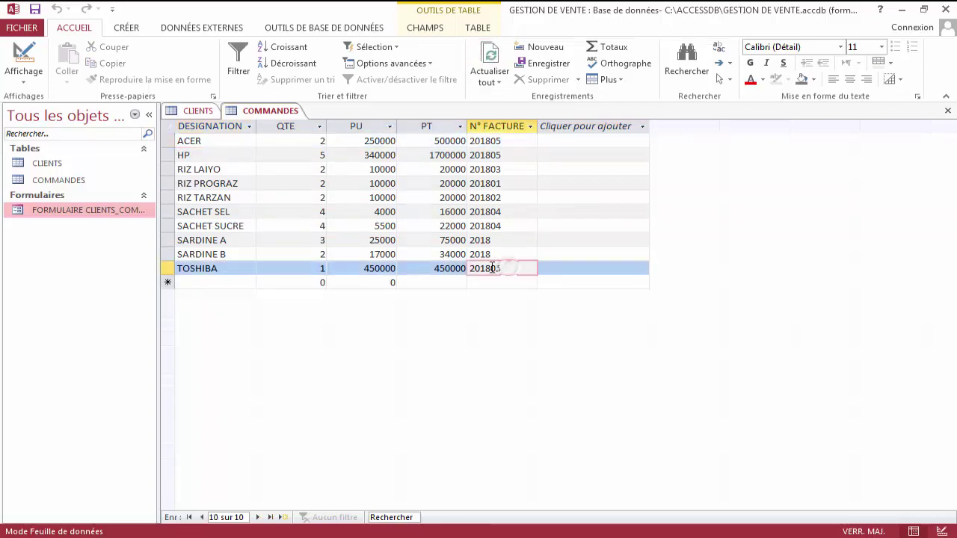
pyautogui.moveTo(493, 268); pyautogui.dragTo(465, 267)
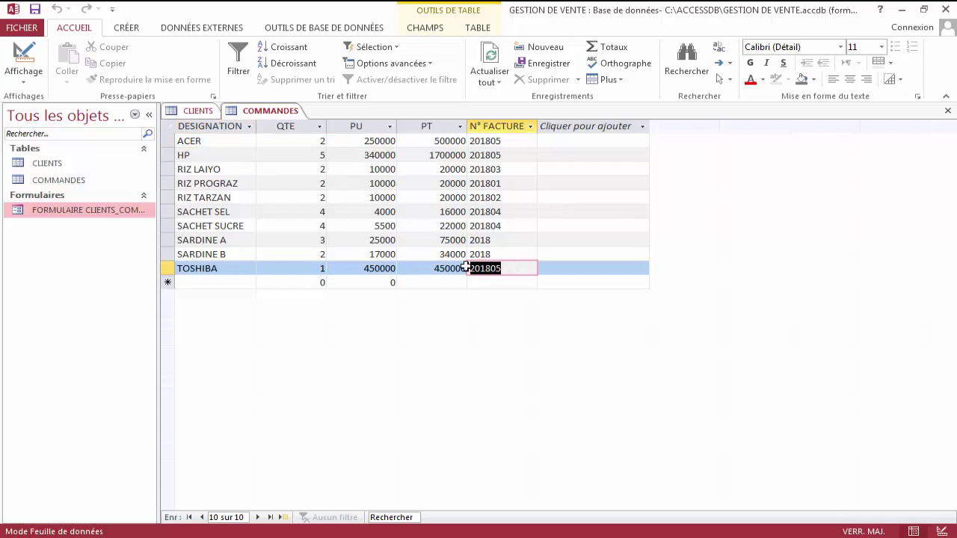
pyautogui.doubleClick(515, 151)
pyautogui.moveTo(515, 139); pyautogui.dragTo(470, 148)
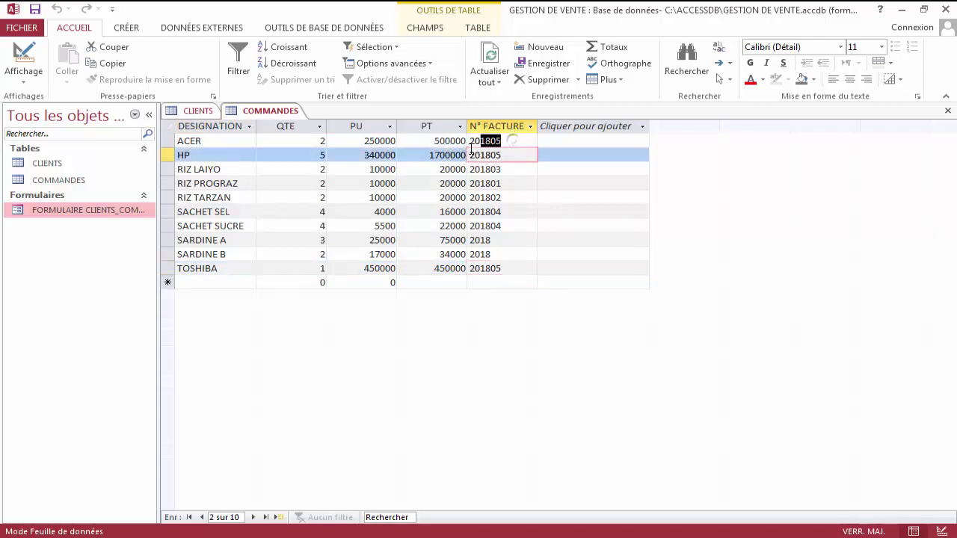
pyautogui.click(533, 145)
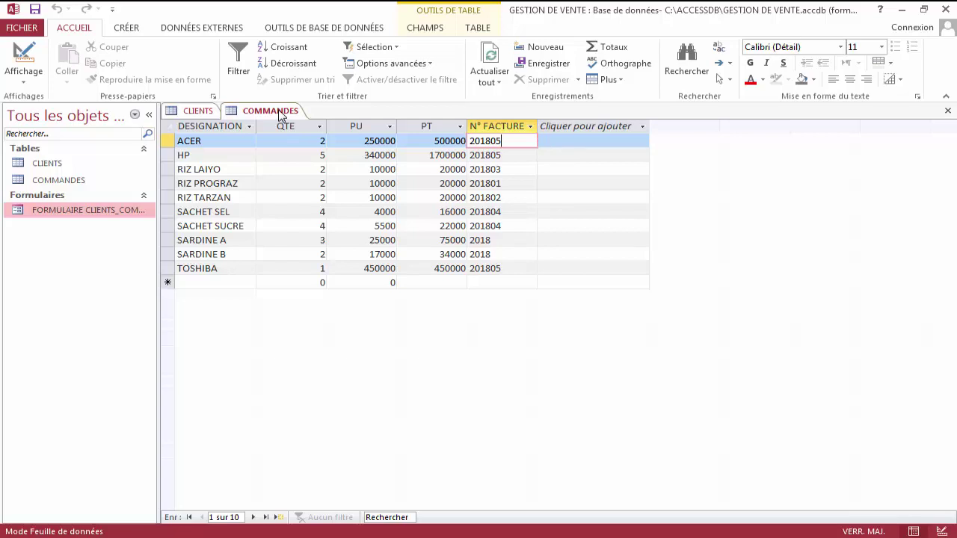
# Reopen FORMULAIRE CLIENTS_COMMANDES in Mode création and scroll left across its layout.
pyautogui.rightClick(104, 210)
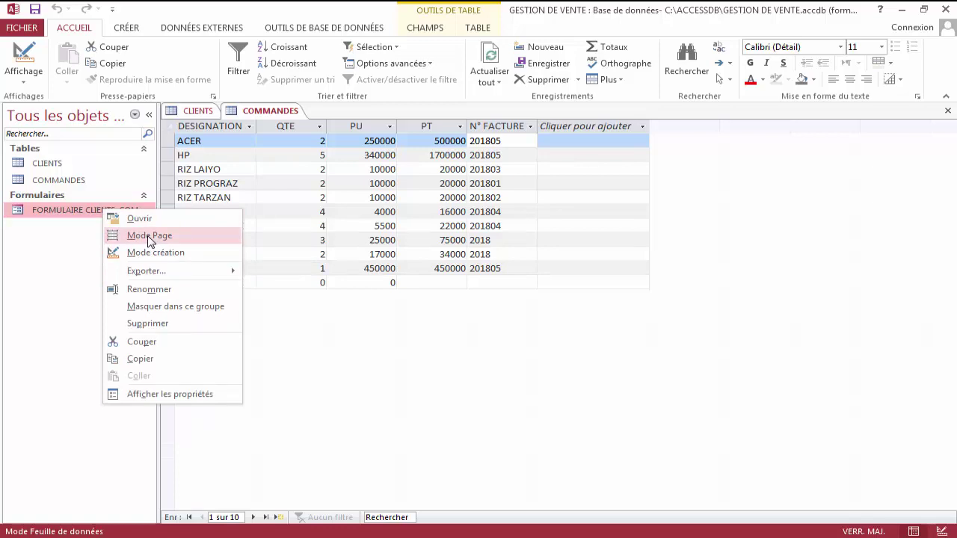
pyautogui.click(154, 254)
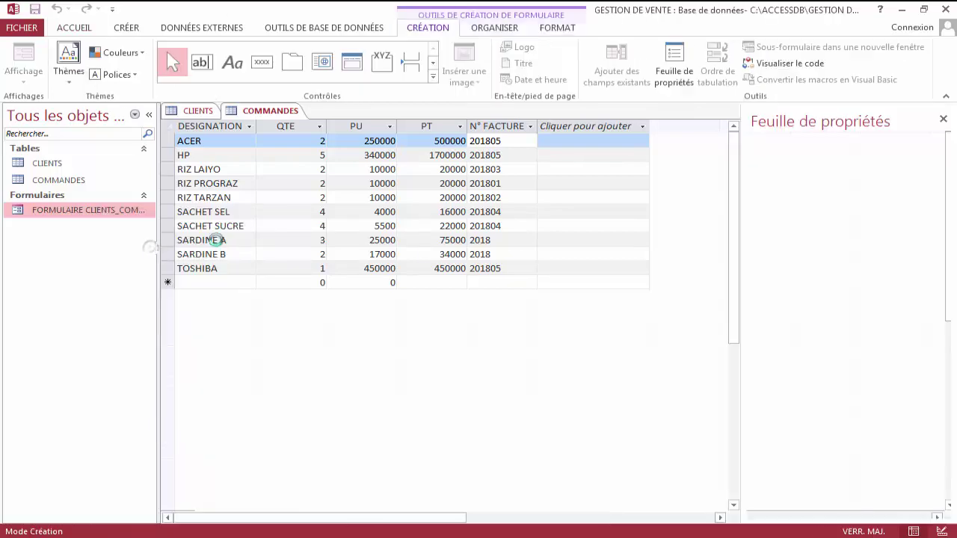
pyautogui.click(500, 518)
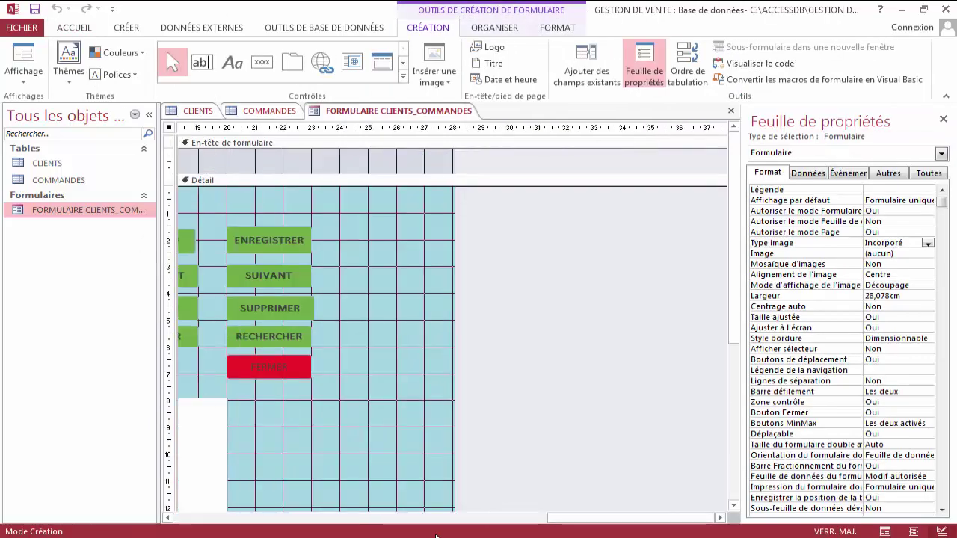
pyautogui.hscroll(-3, 607, 518)
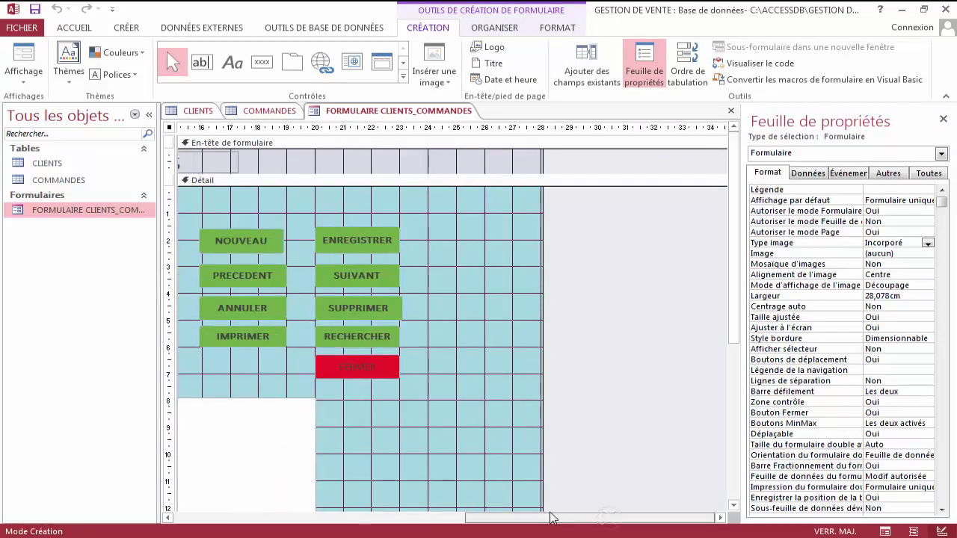
pyautogui.hscroll(-10, 550, 516)
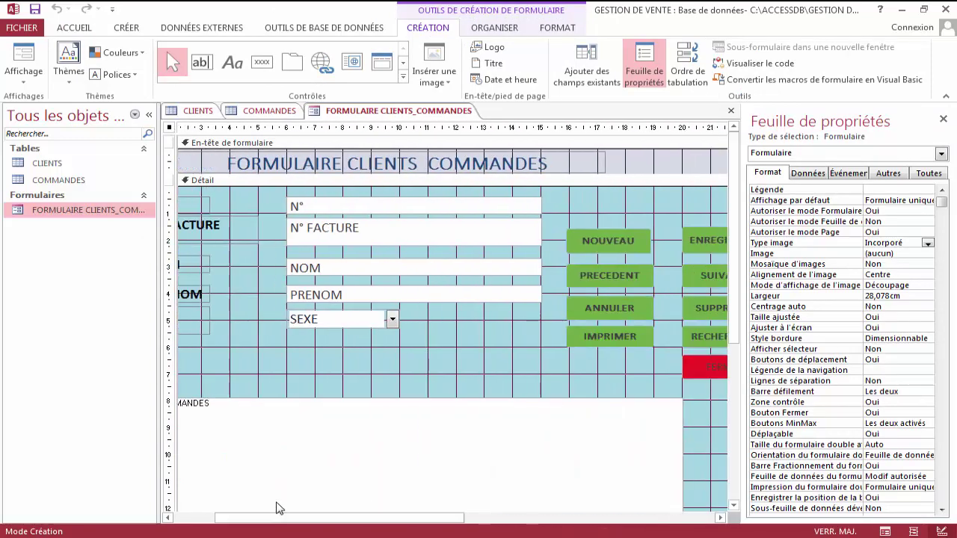